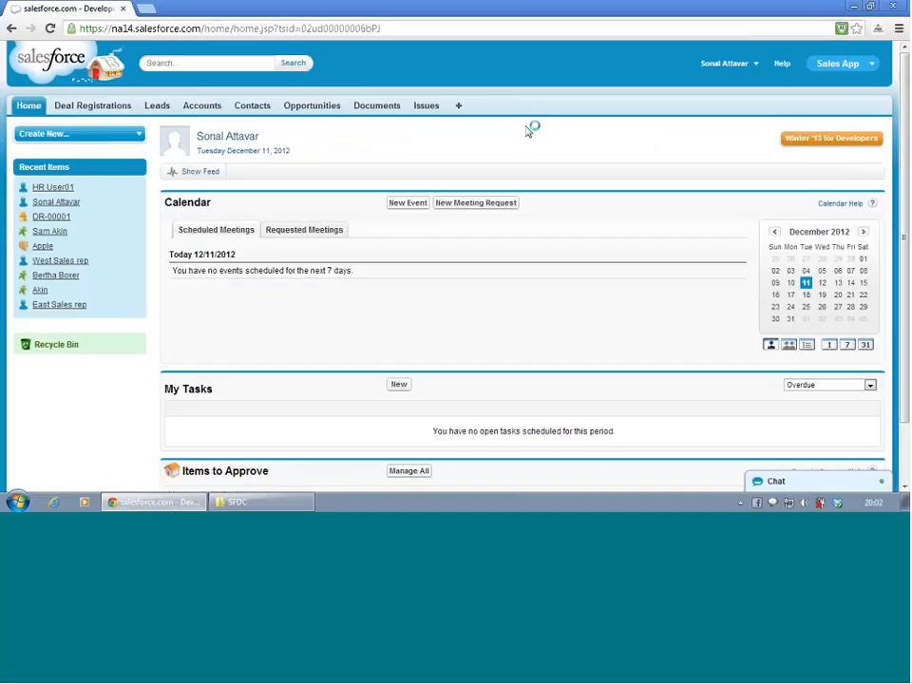
click(805, 502)
click(804, 378)
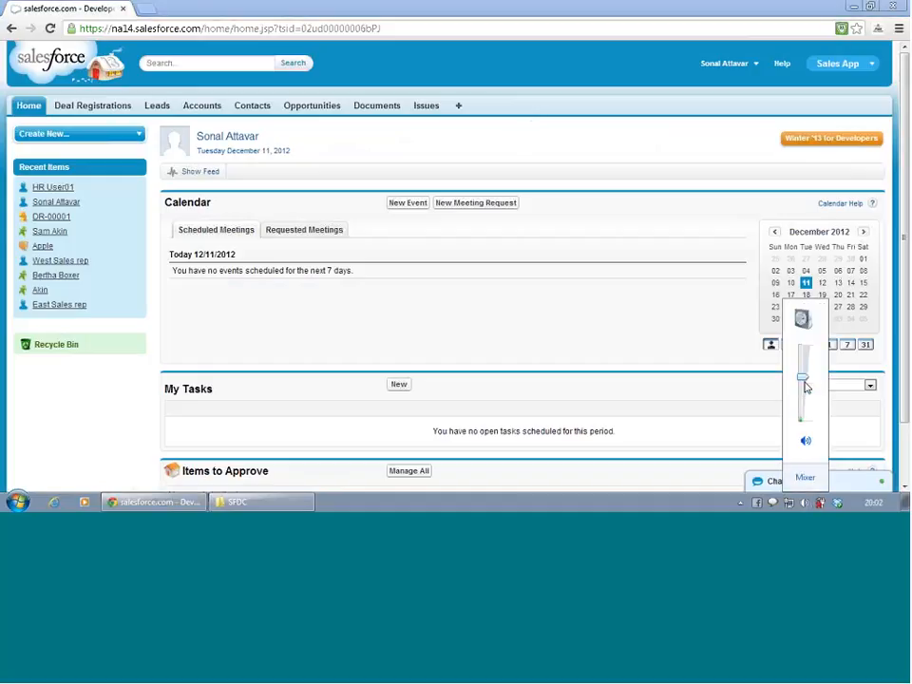
click(627, 356)
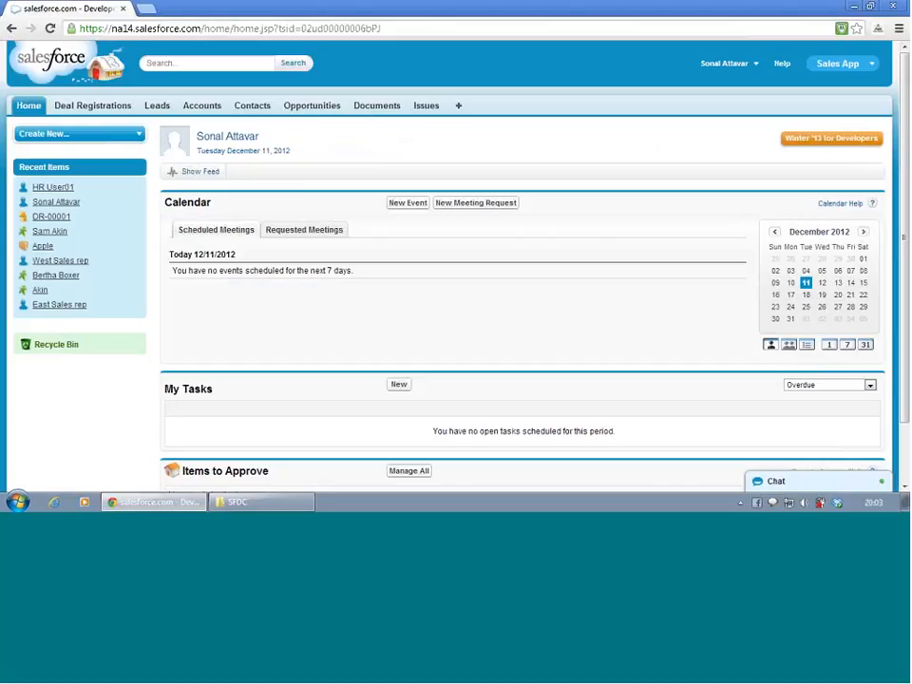
- Open the page layouts list for Leads within the App Setup customization settings
click(718, 68)
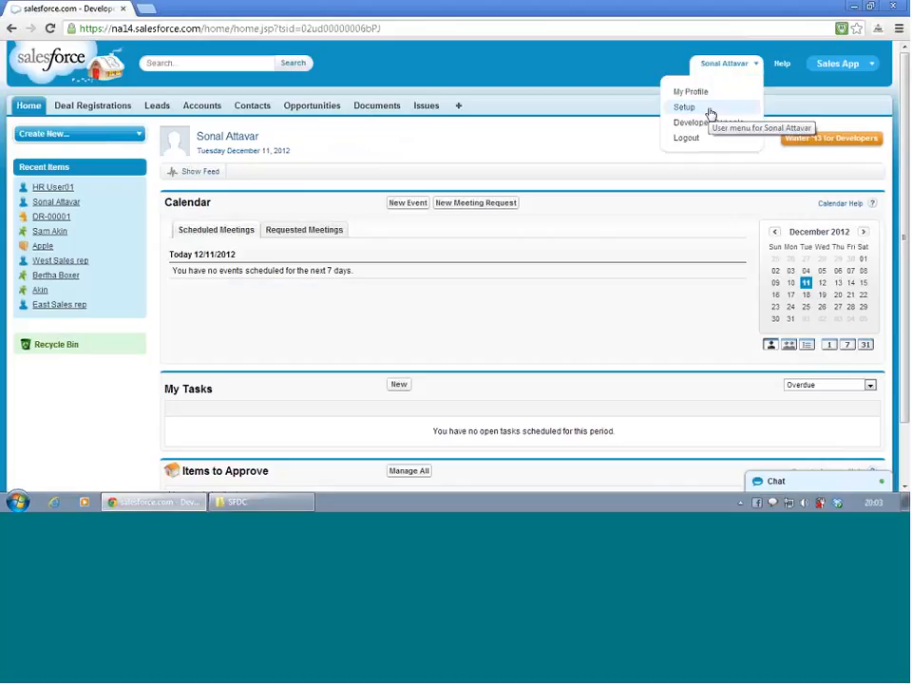
click(709, 111)
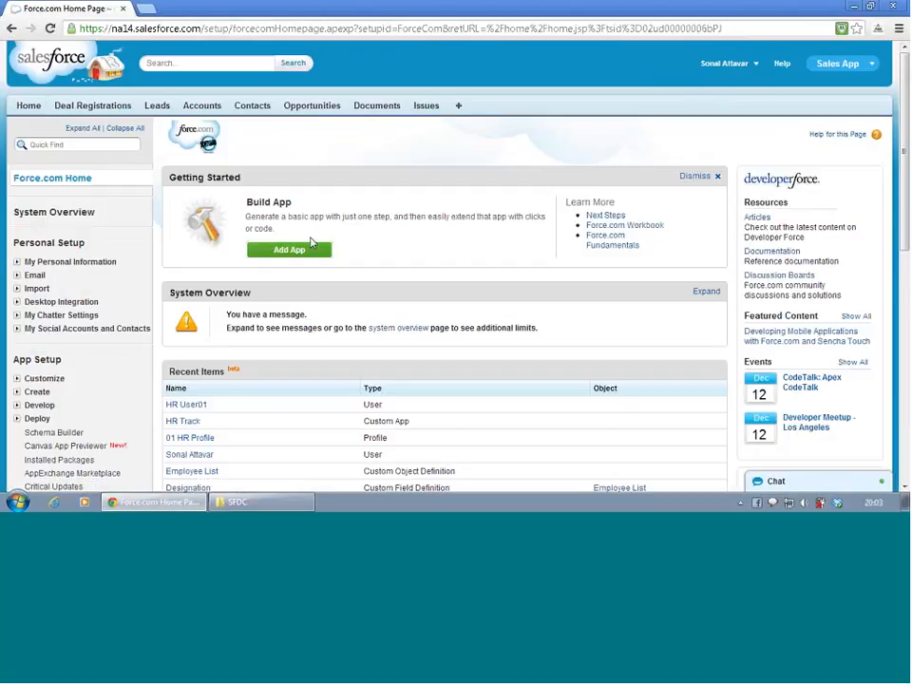
scroll(19, 401, down, 2)
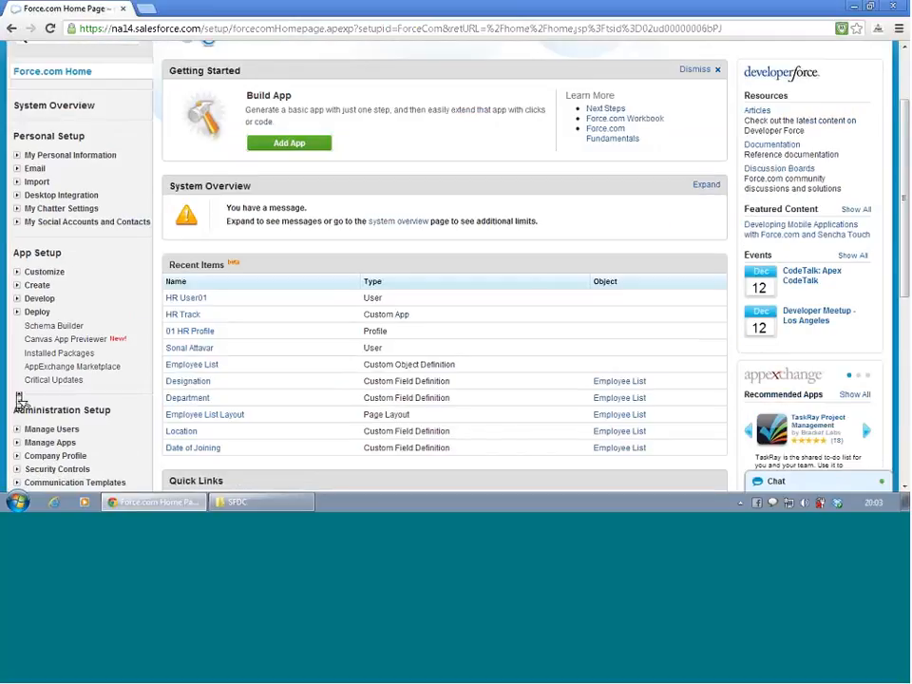
click(16, 272)
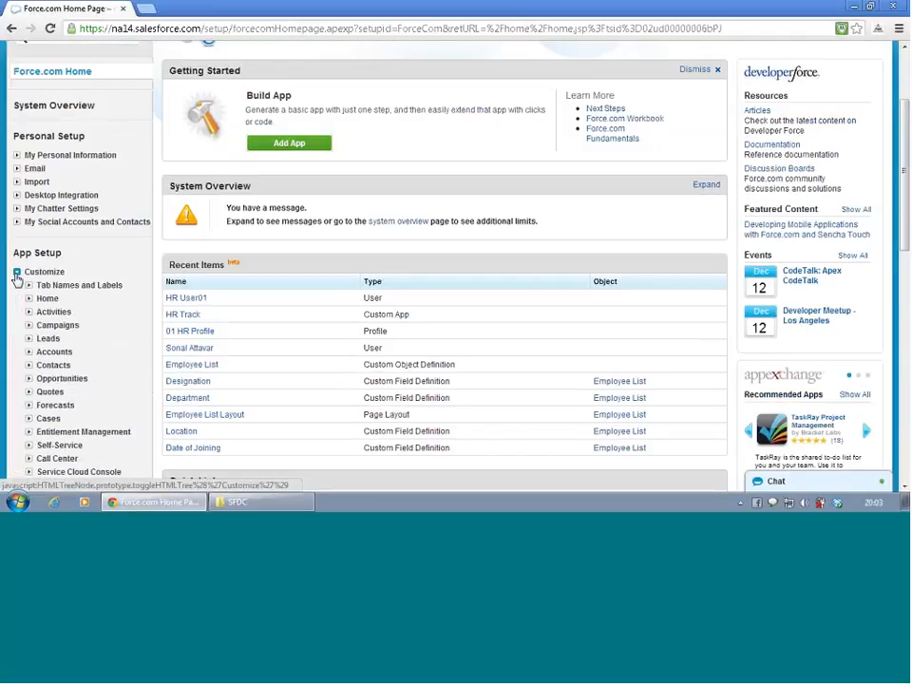
click(29, 340)
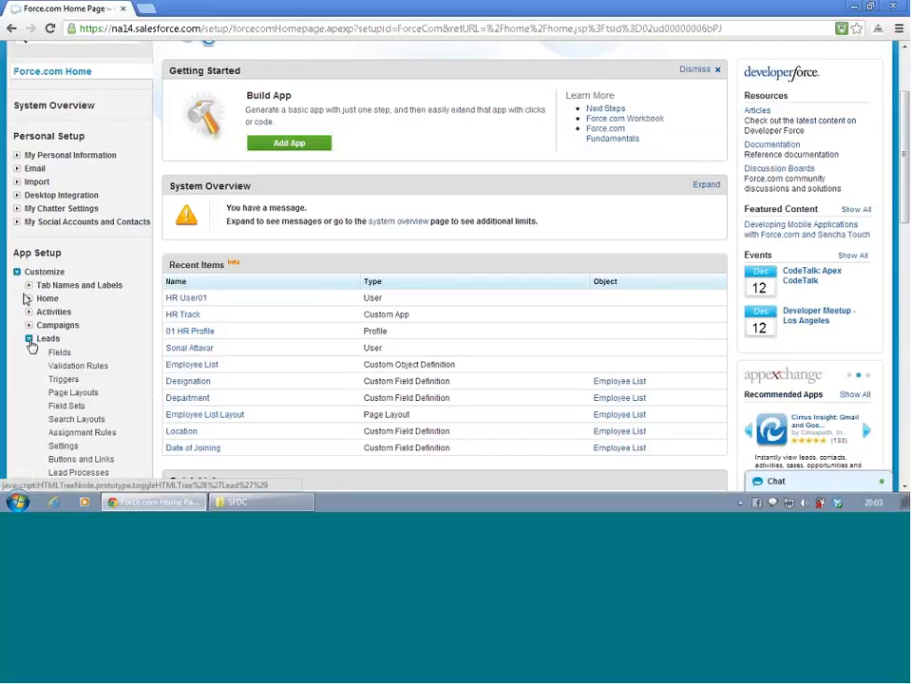
scroll(57, 361, down, 1)
scroll(63, 369, down, 1)
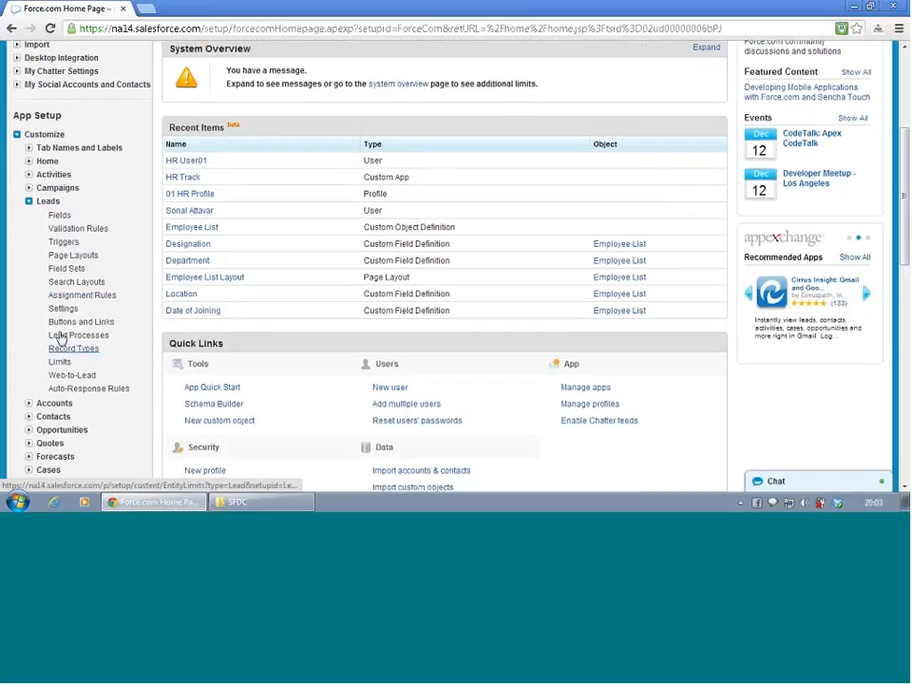
click(73, 256)
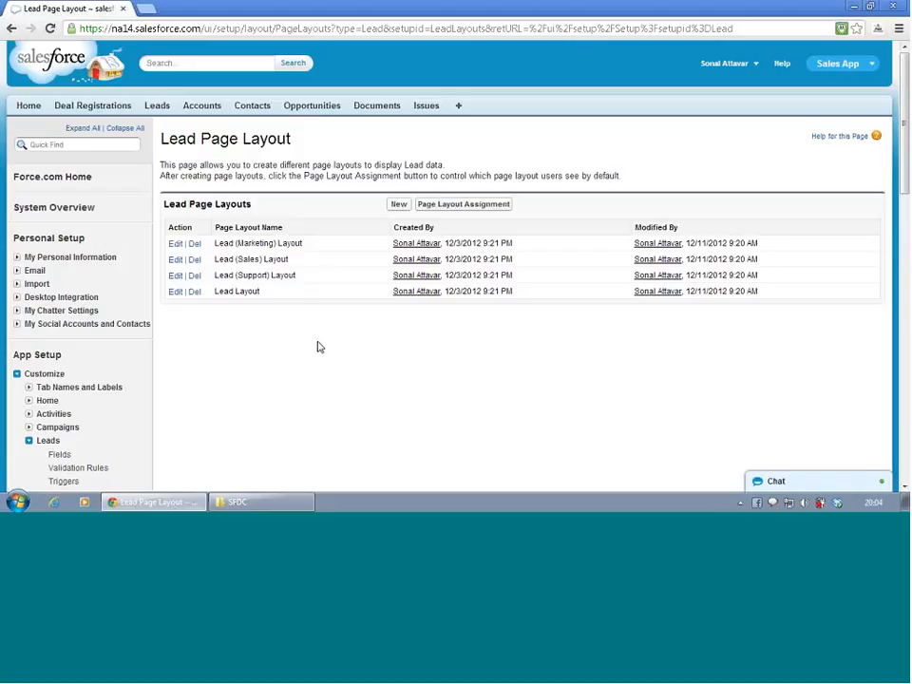
- Open the Lead Layout for editing and review the fields in its Lead Detail sections
click(176, 295)
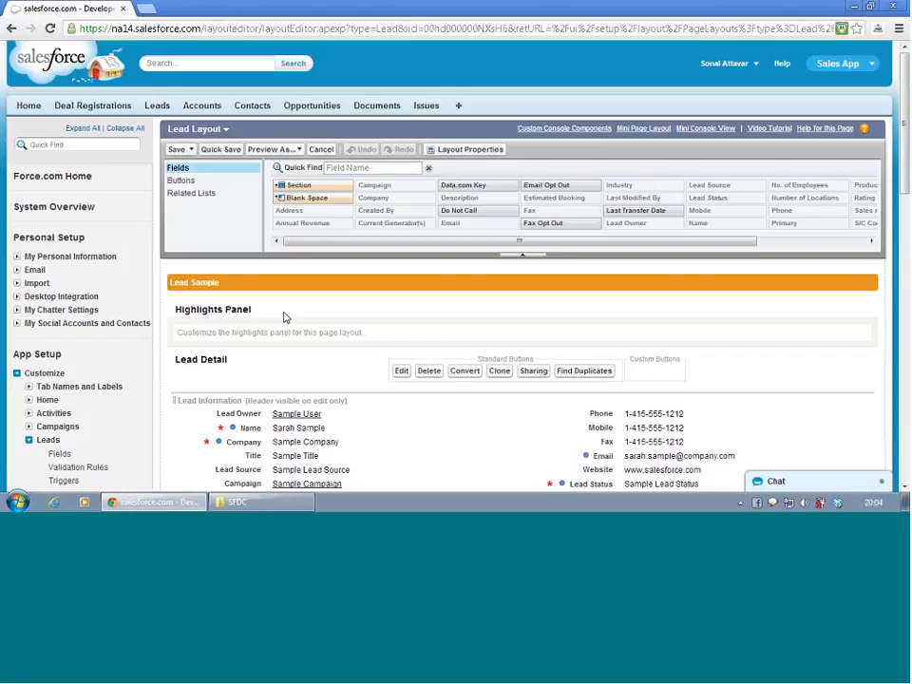
scroll(367, 351, down, 1)
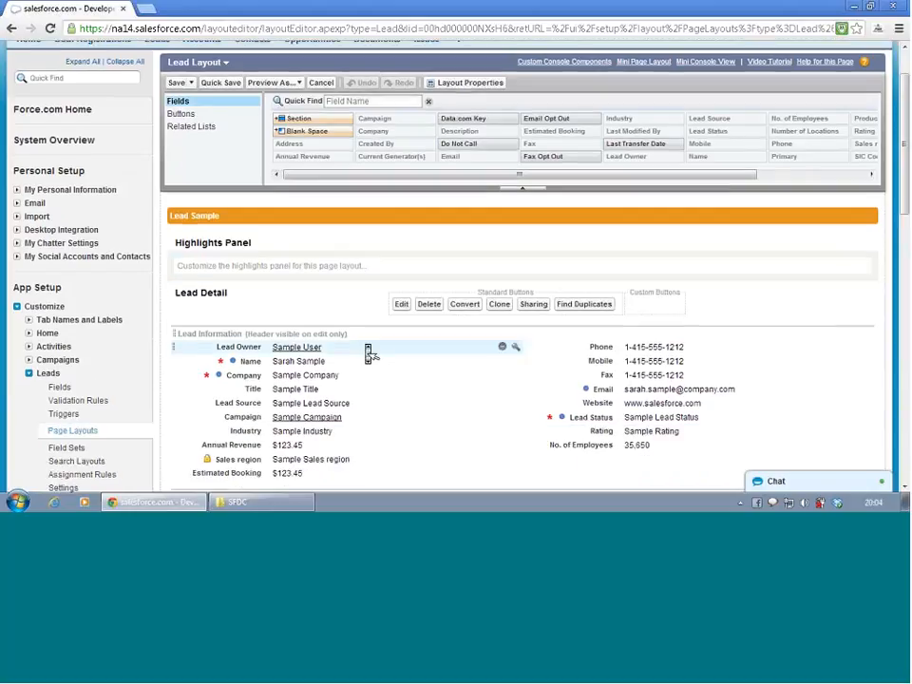
scroll(370, 354, down, 1)
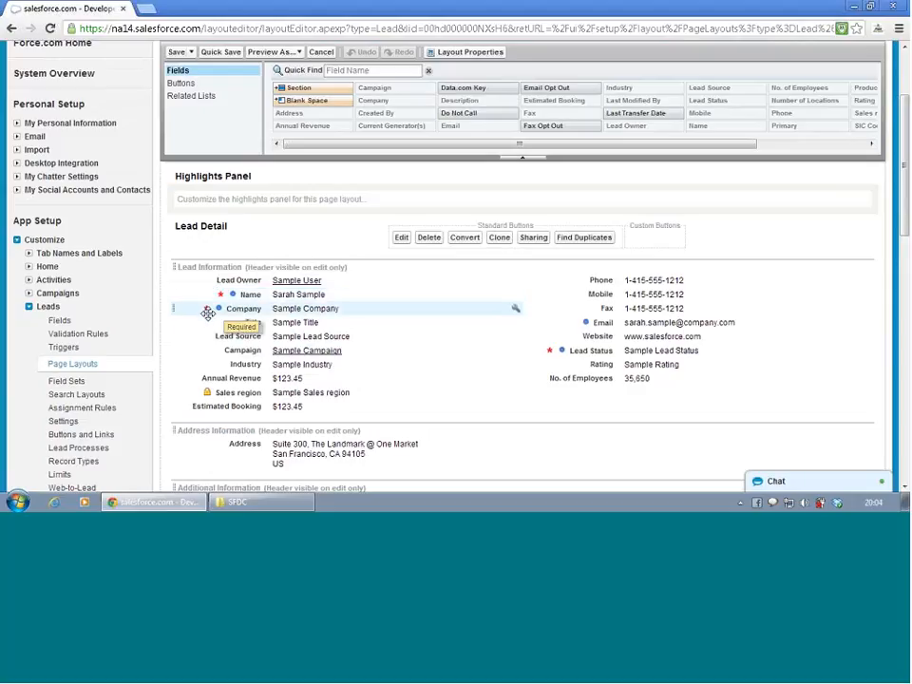
scroll(384, 359, up, 2)
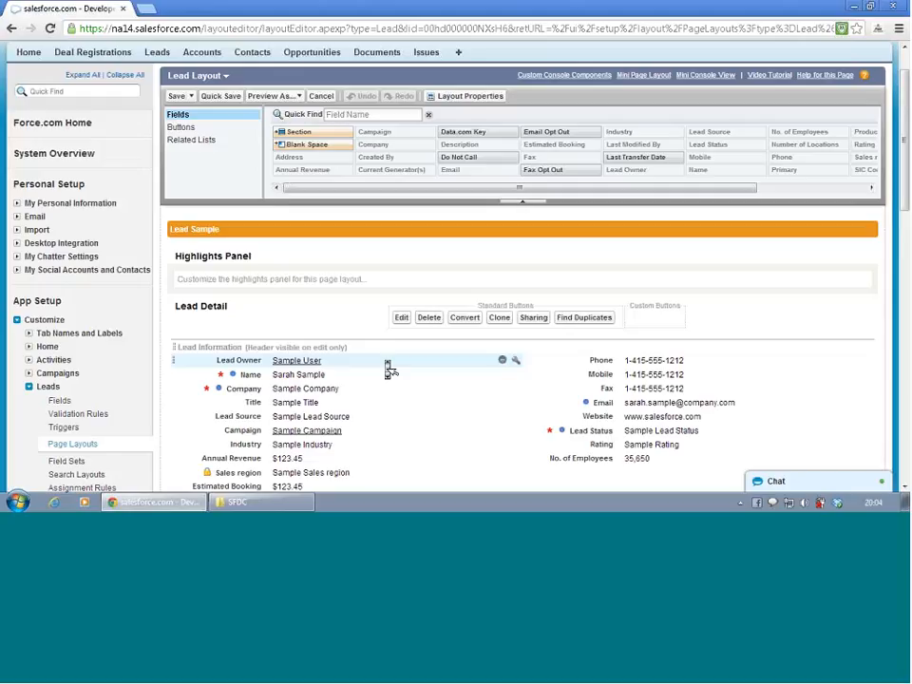
scroll(389, 369, down, 1)
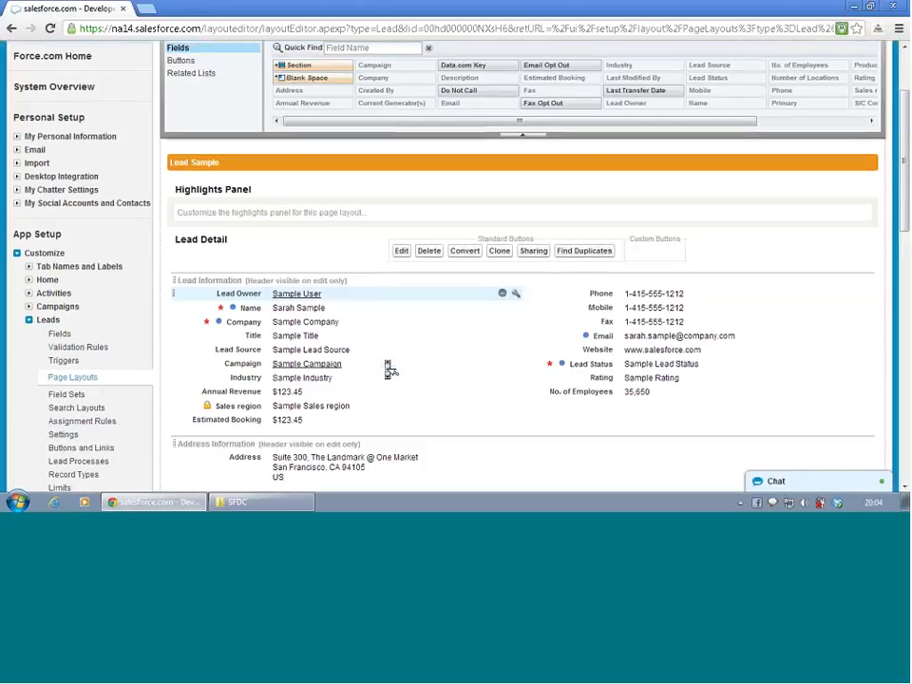
scroll(389, 370, down, 1)
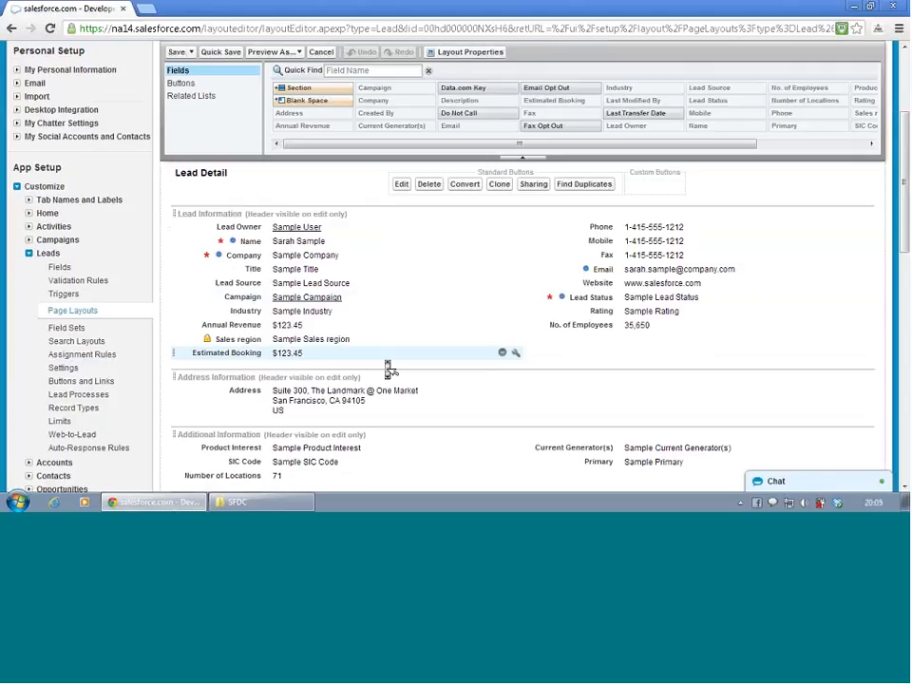
scroll(388, 369, up, 3)
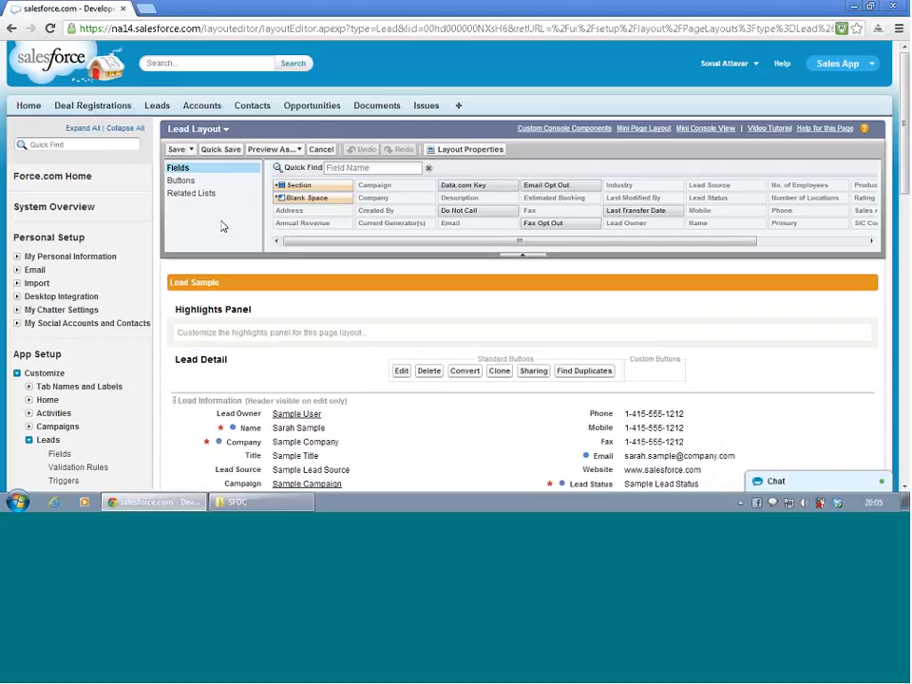
- Search the layout's available fields for "compa", check the Company field, and clear the search
click(375, 167)
text(co)
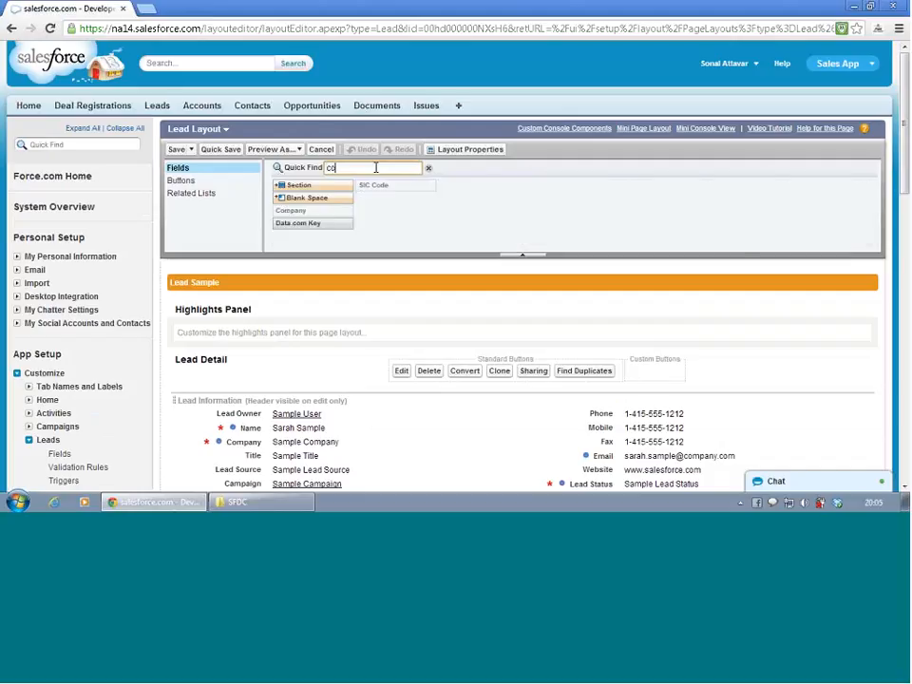
text(mpa)
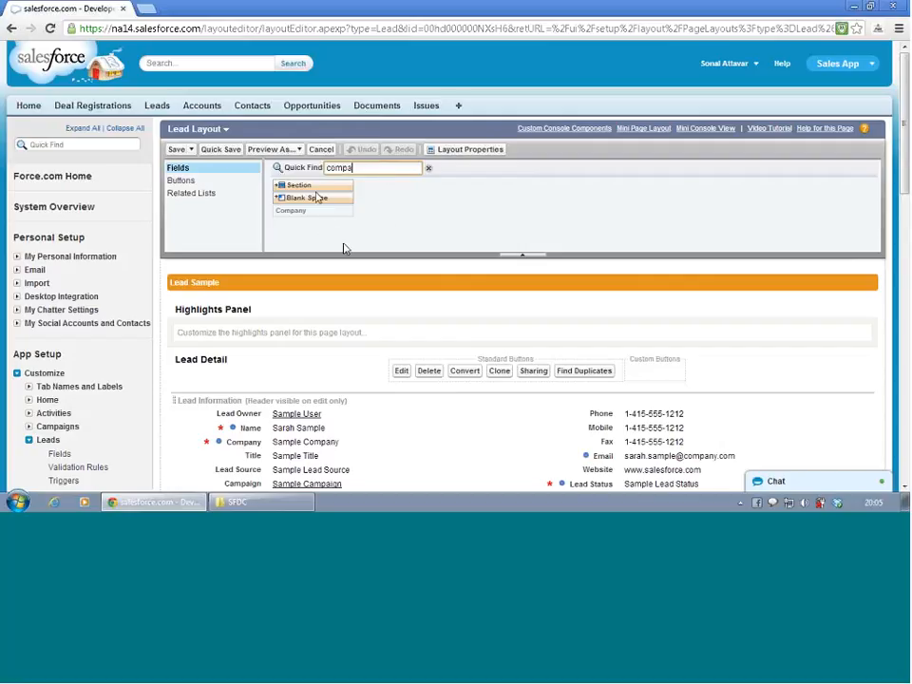
mouse_move(320, 218)
click(429, 169)
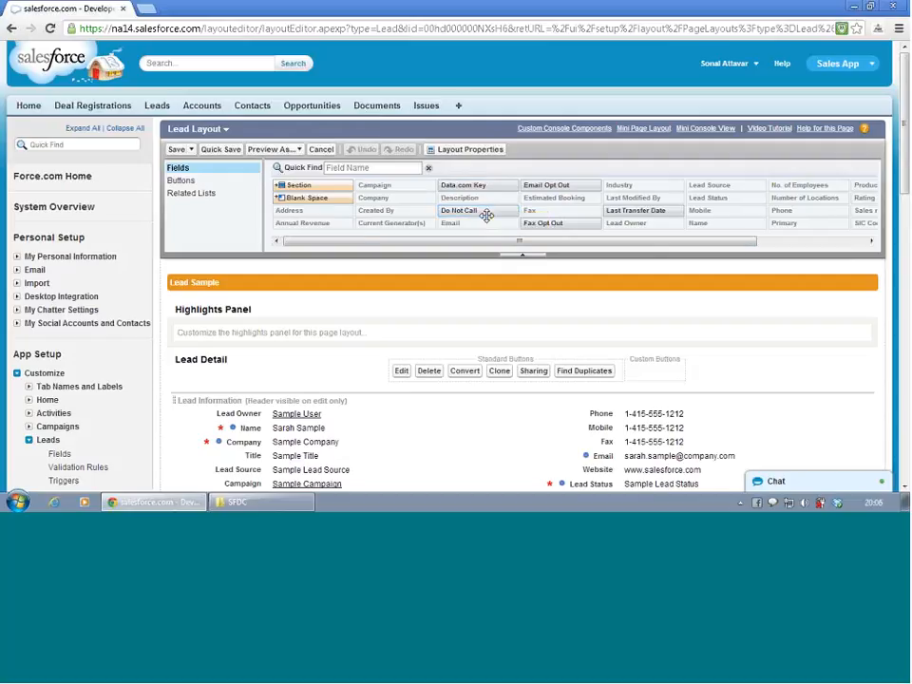
- Add the Do Not Call field below No. of Employees in Lead Information and remove the Title field from that section
drag(489, 210, 567, 381)
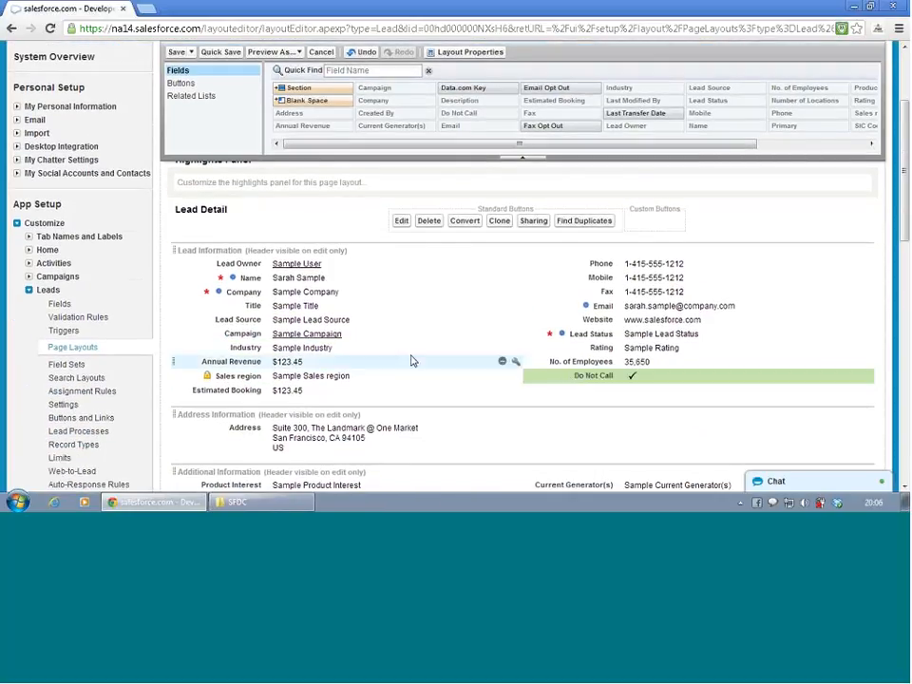
scroll(411, 360, up, 2)
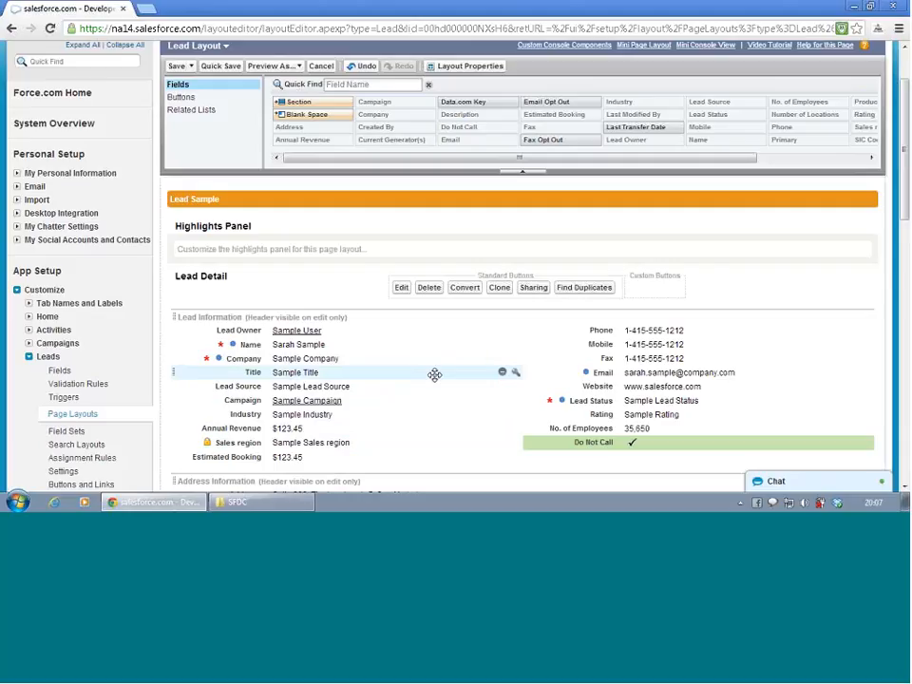
click(503, 373)
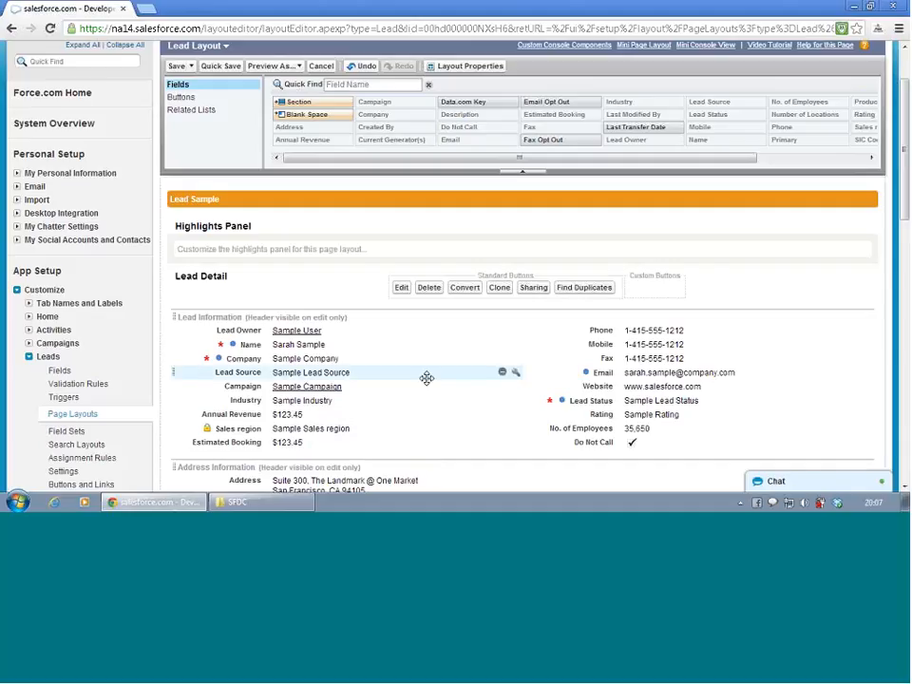
- Set the Lead Information section header to display on the detail page as well
scroll(426, 378, down, 2)
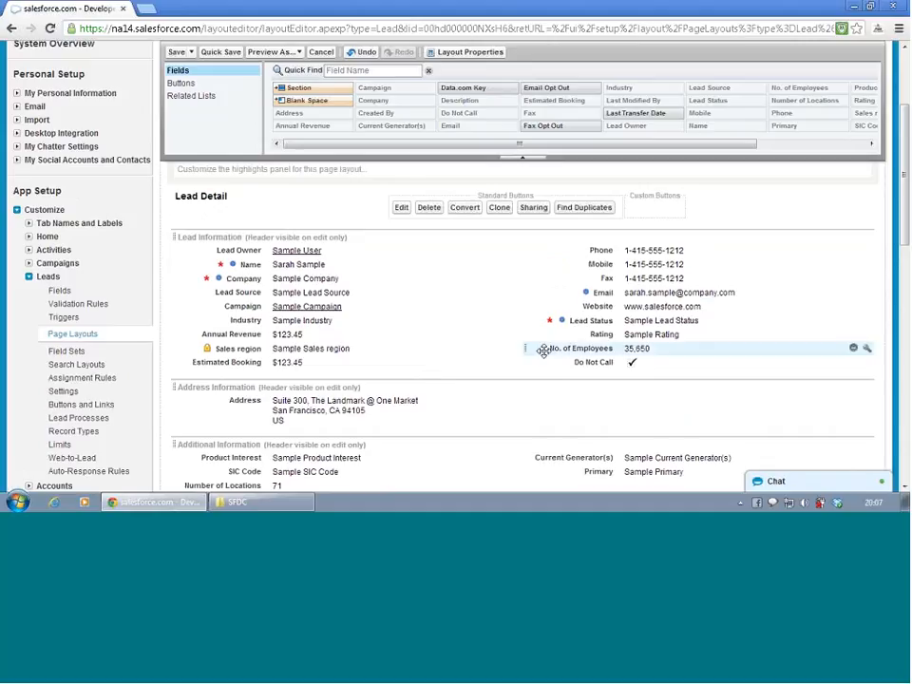
scroll(546, 354, down, 2)
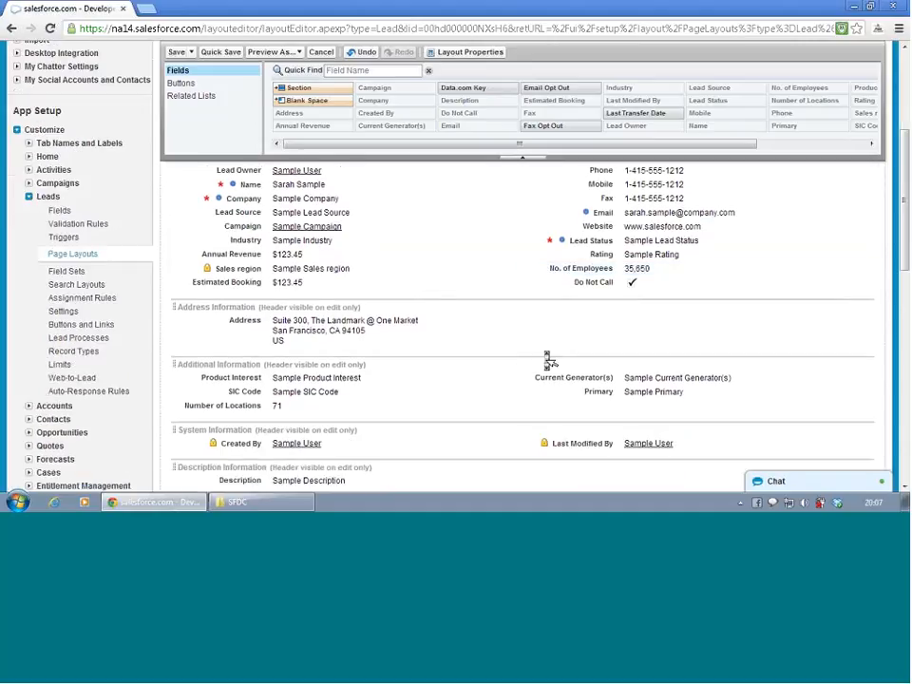
scroll(547, 359, up, 4)
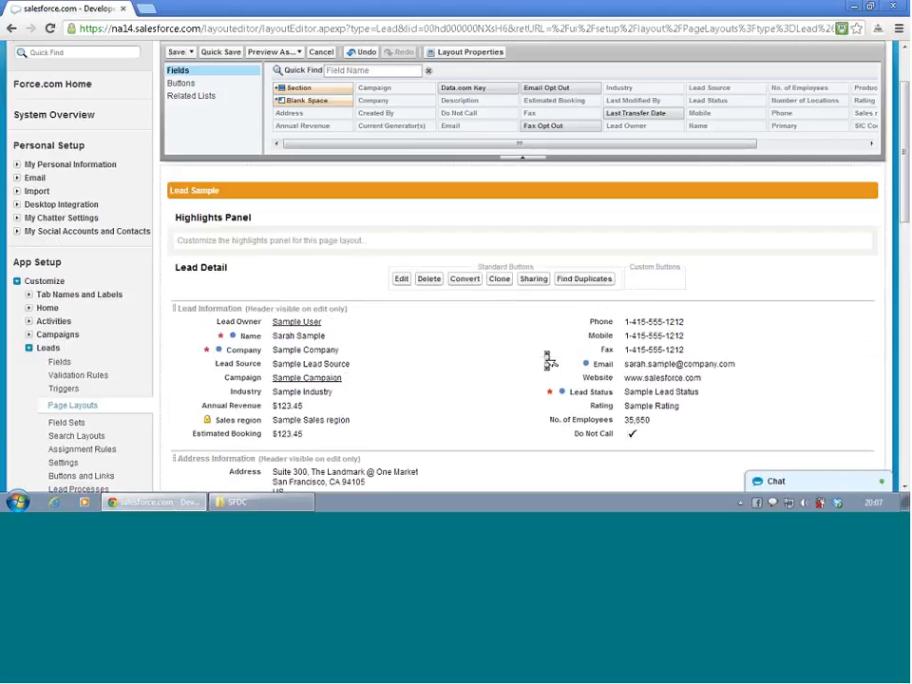
scroll(547, 359, up, 2)
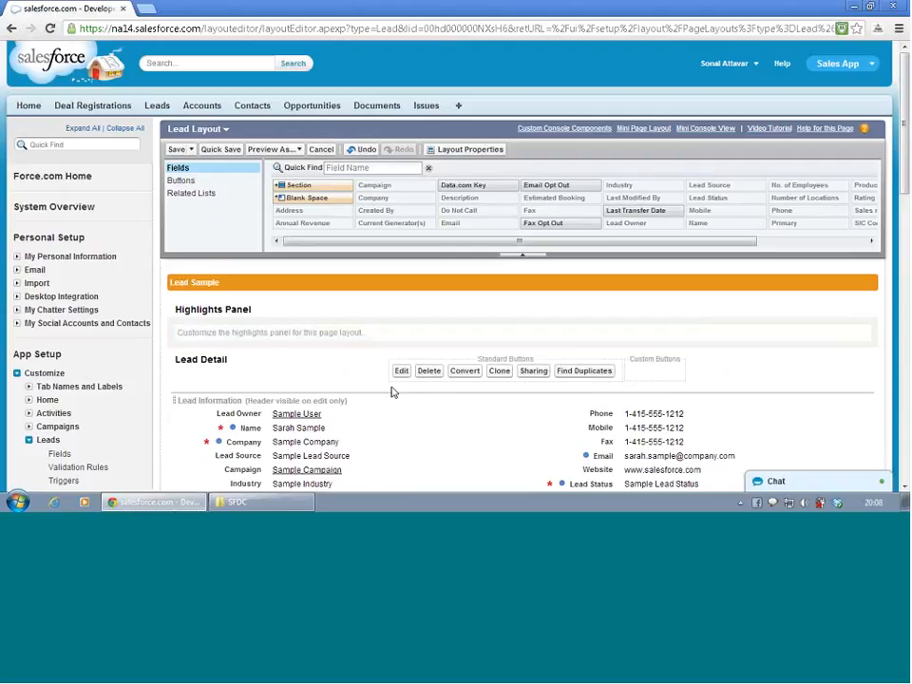
scroll(395, 397, down, 1)
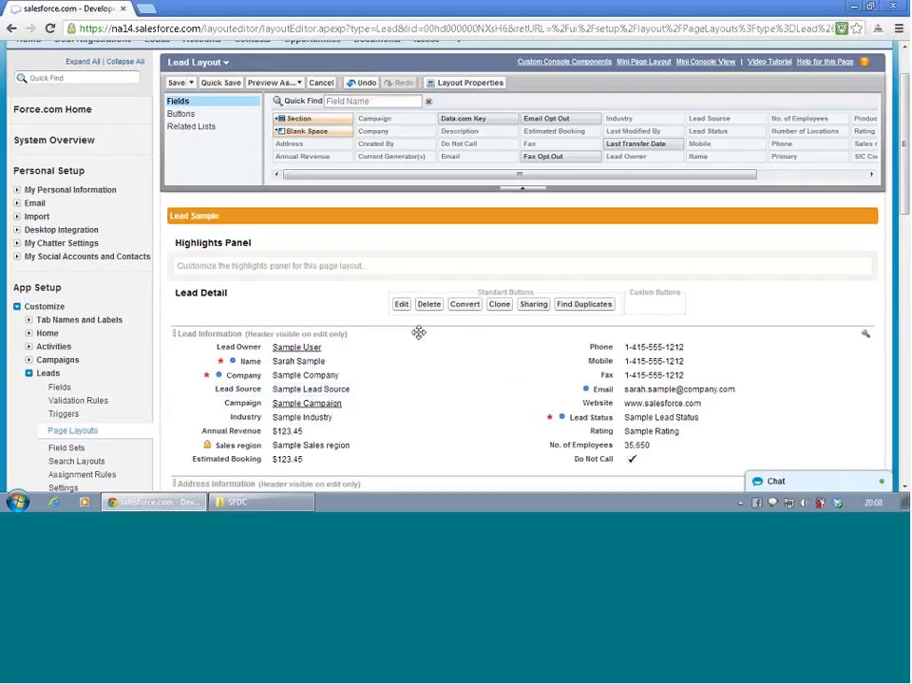
click(869, 336)
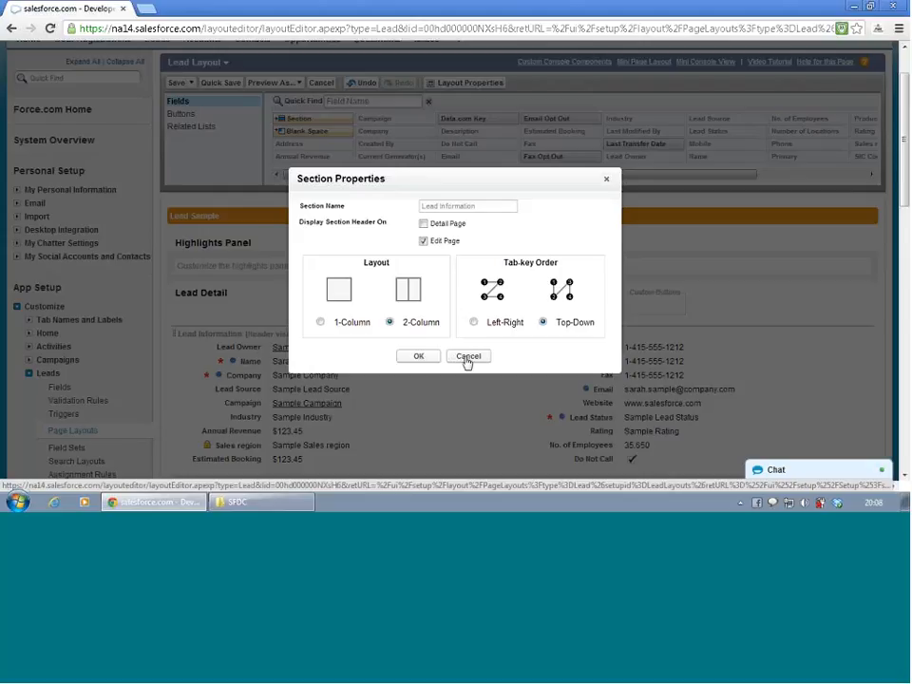
click(424, 223)
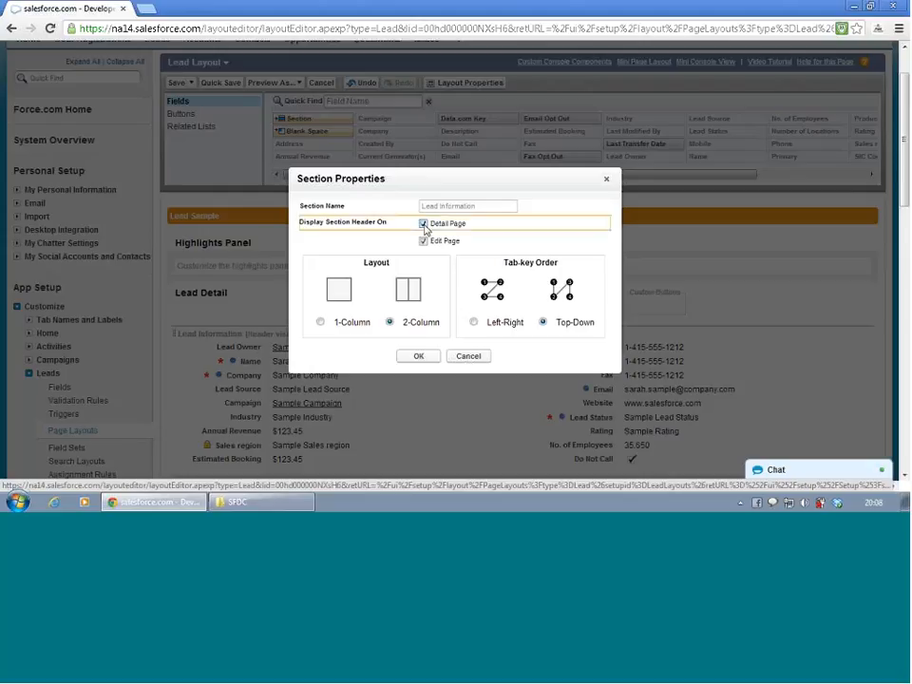
click(422, 356)
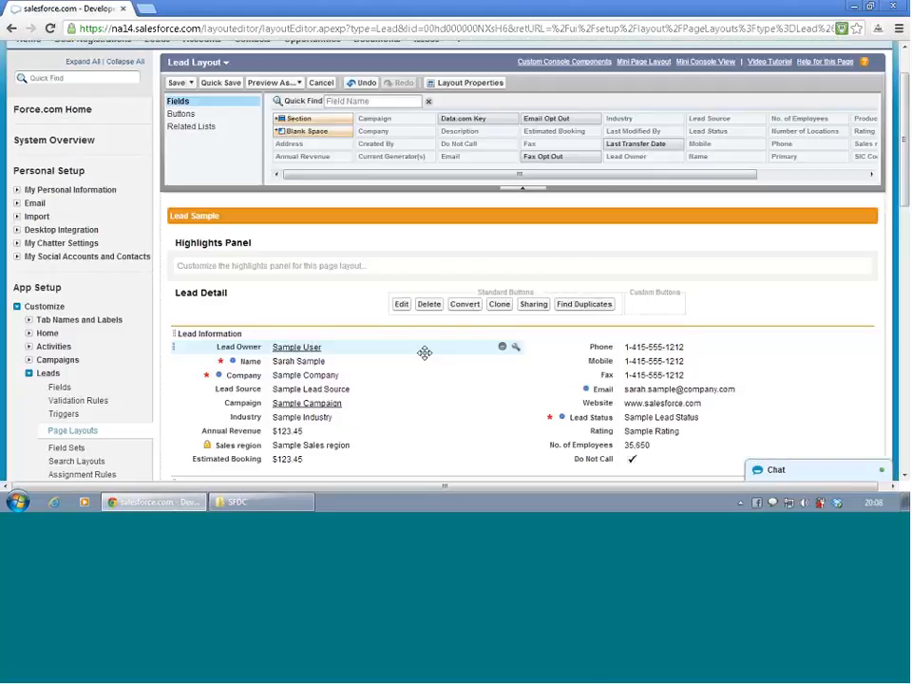
- Review the Lead Information section's header, column layout and tab-key order properties, and close them without changes
scroll(424, 352, down, 1)
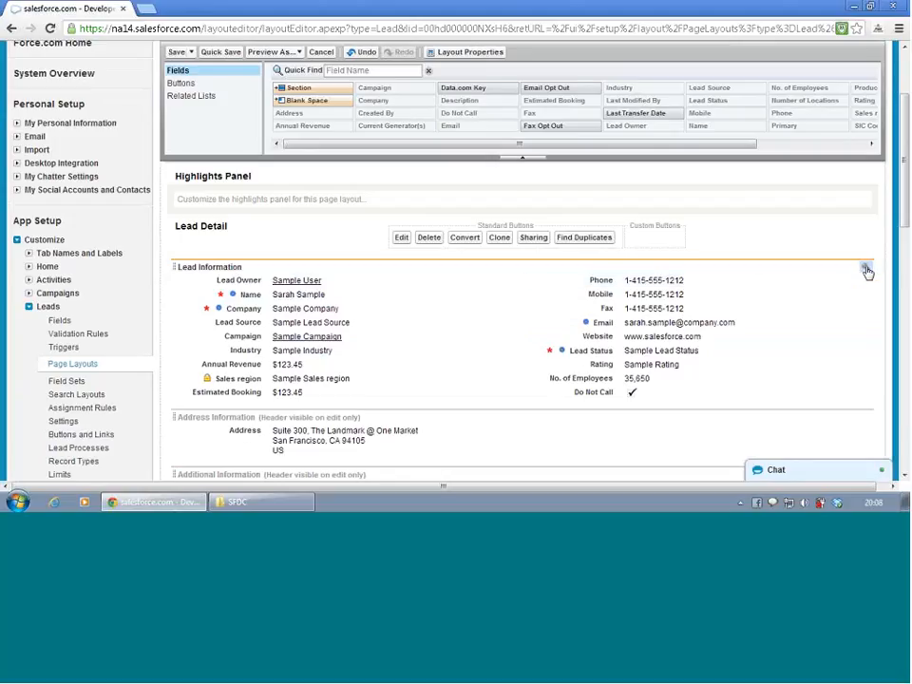
click(865, 272)
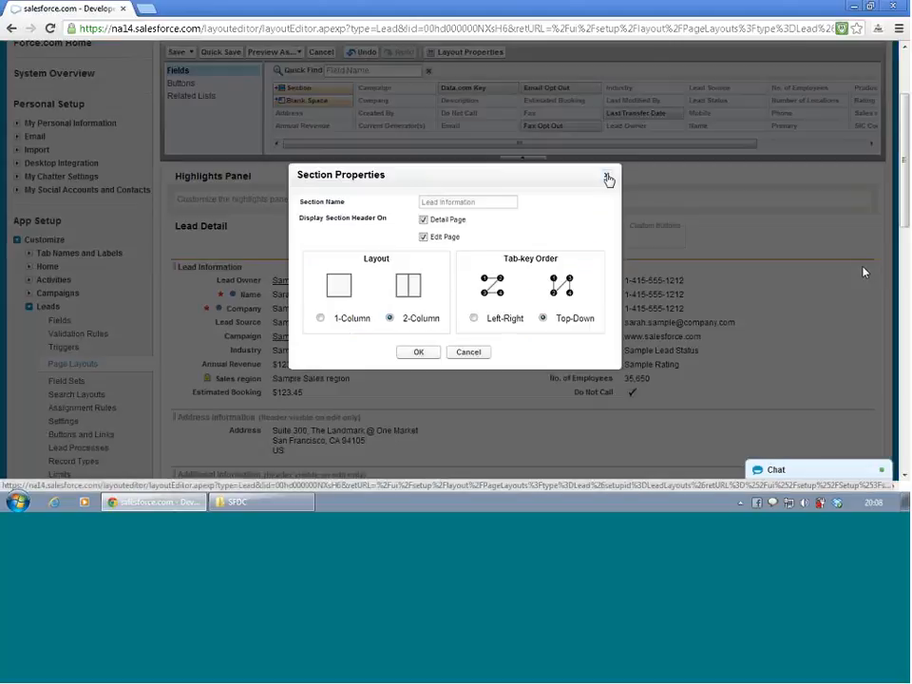
click(606, 180)
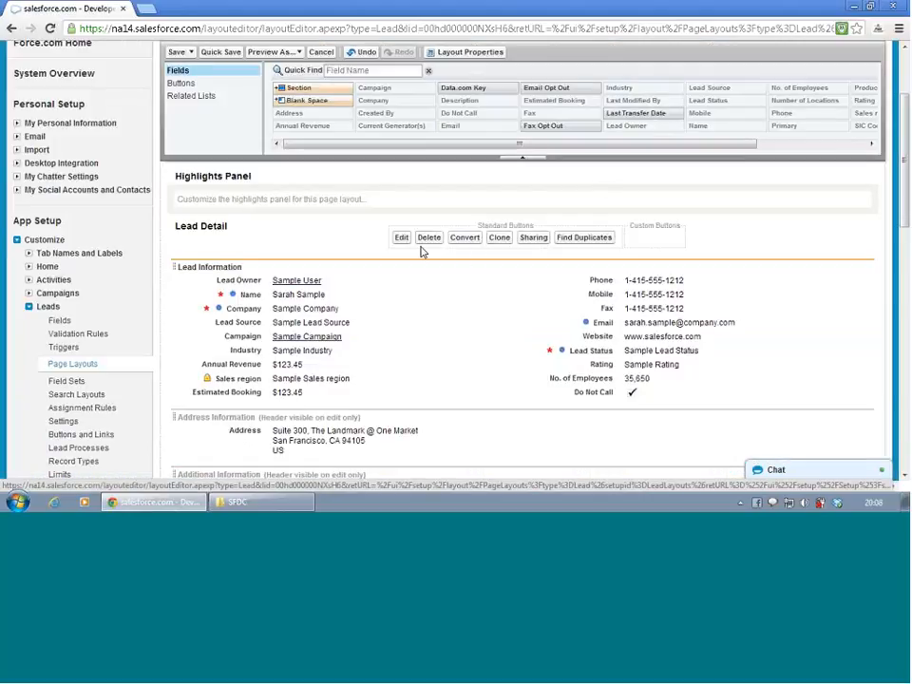
scroll(230, 187, up, 3)
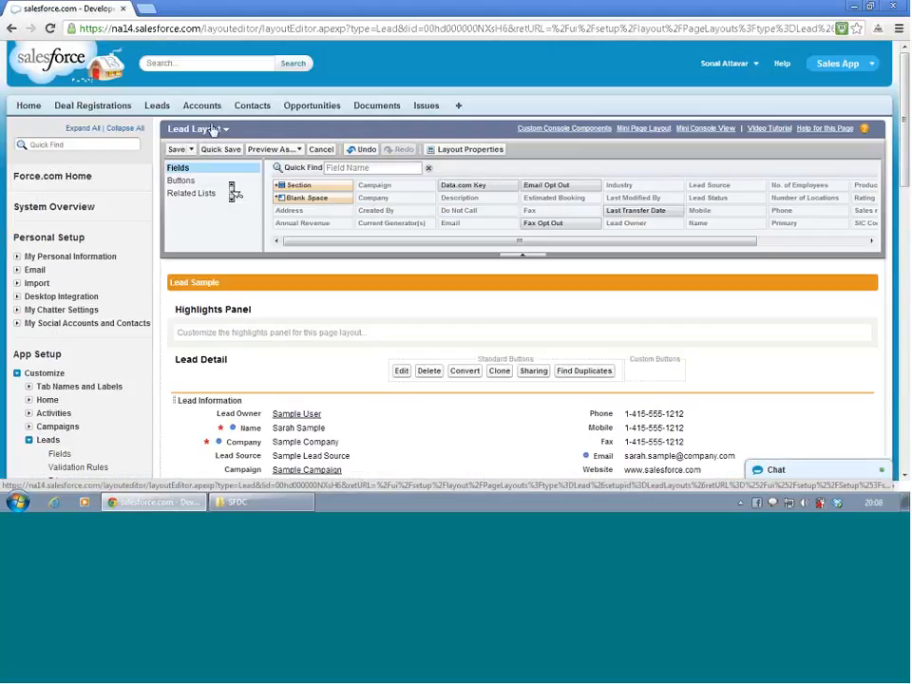
click(191, 62)
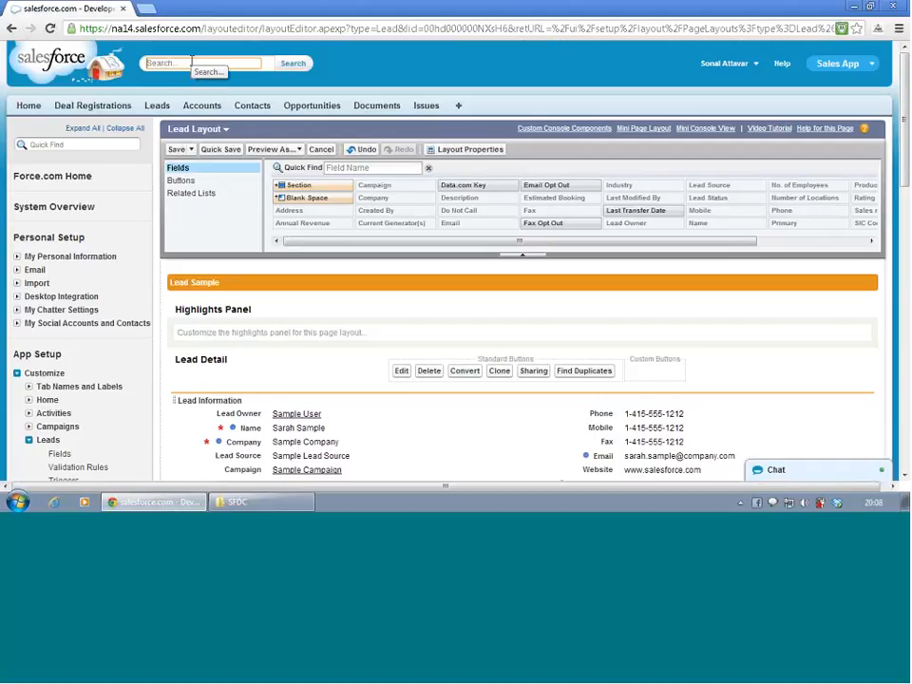
- Search Salesforce for "dr", open the DR-00001 deal registration, and return to the Lead layout editor
text(dr)
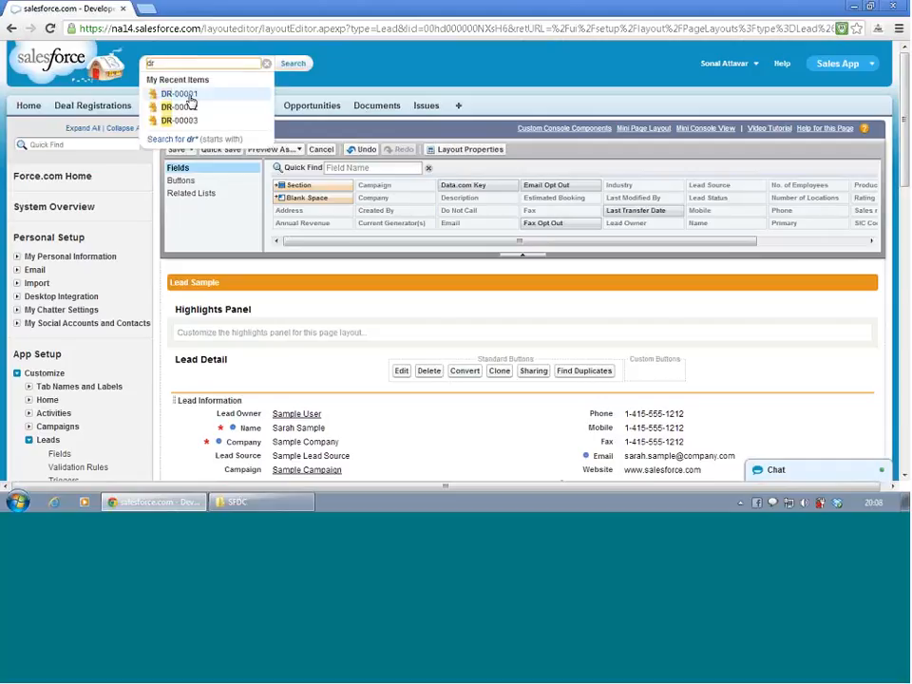
click(181, 94)
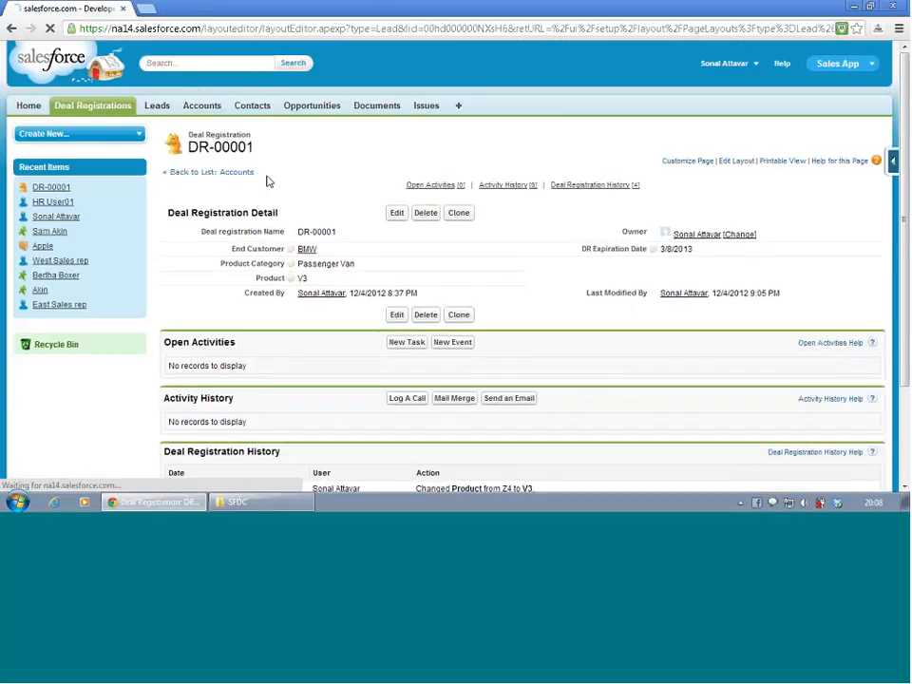
click(11, 29)
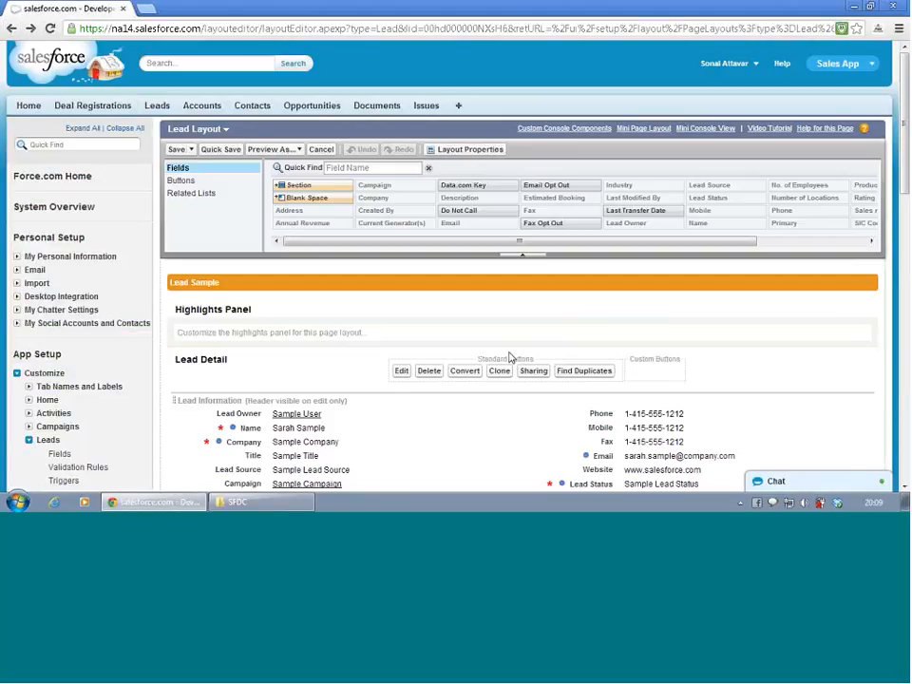
- Set the Lead Information section header to display on the detail page in addition to the edit page
scroll(473, 408, down, 3)
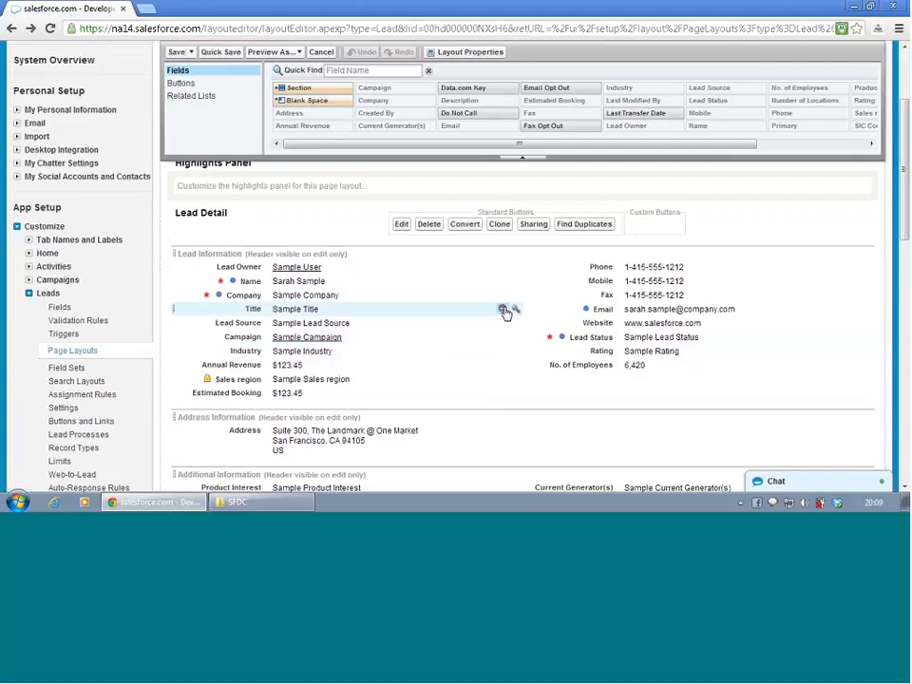
click(866, 256)
click(422, 211)
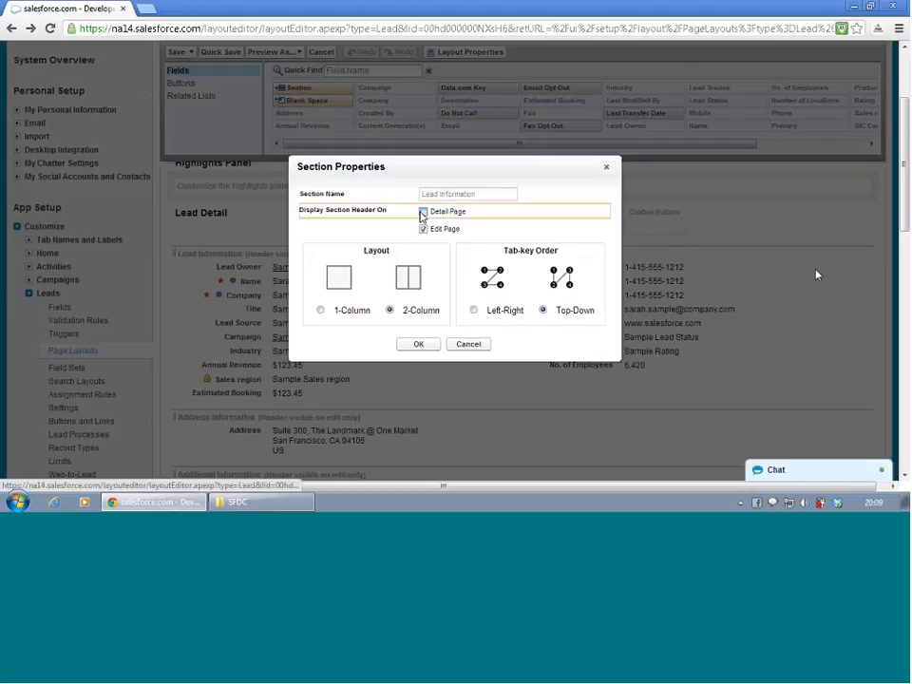
click(424, 348)
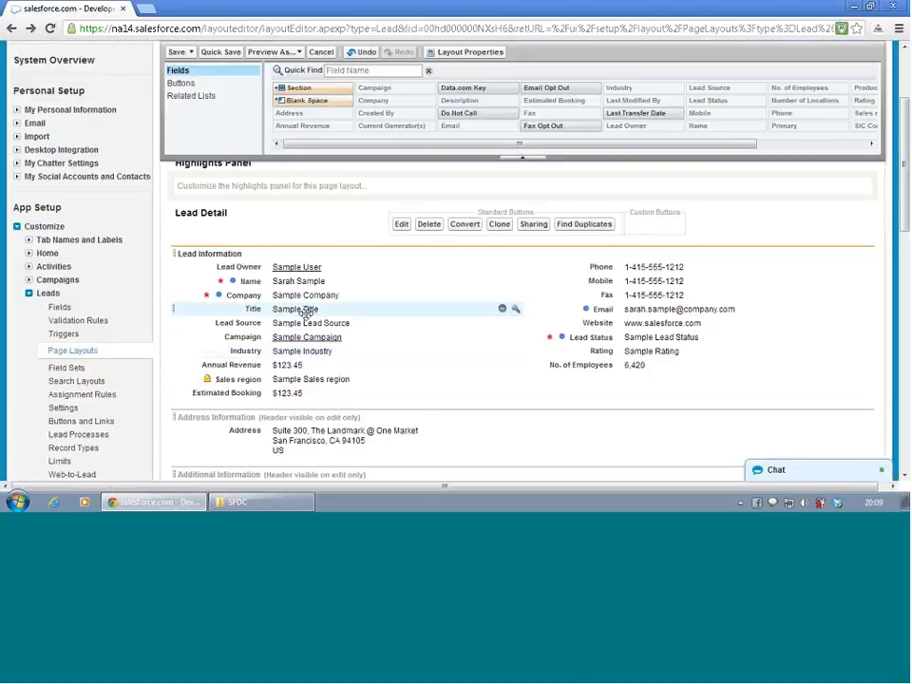
- Remove the Title field from the Lead Information section and save the layout
click(502, 309)
scroll(297, 276, up, 2)
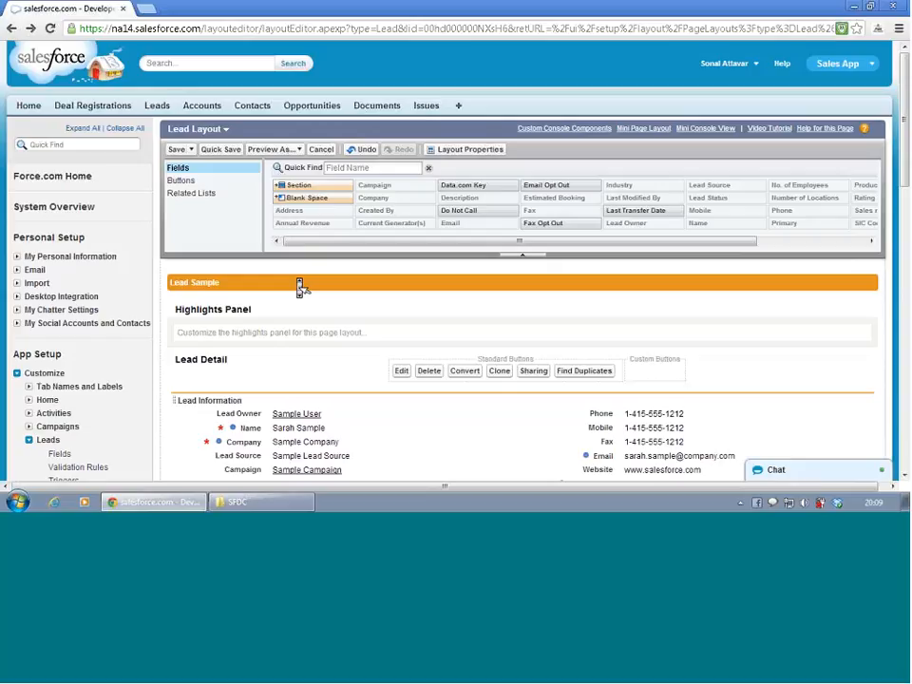
click(176, 150)
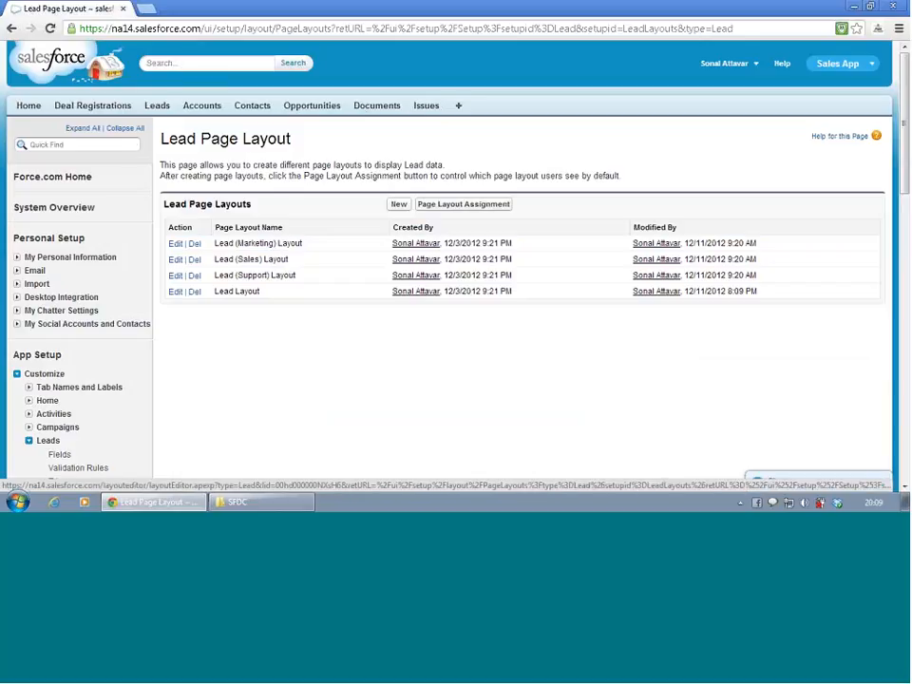
- Reopen the Lead Layout for editing from the list of lead page layouts
click(133, 143)
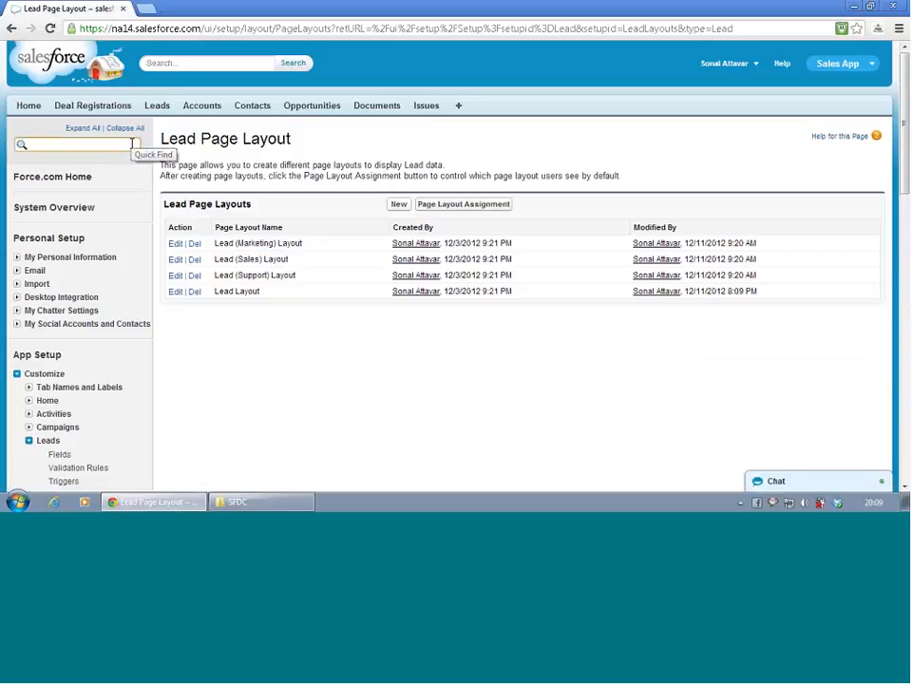
click(176, 295)
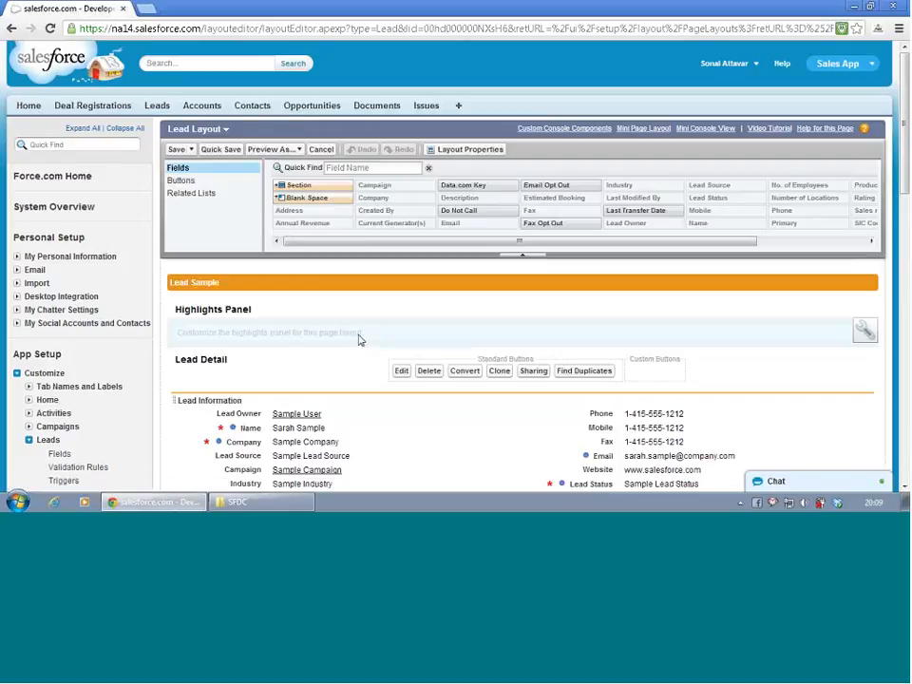
scroll(359, 339, down, 1)
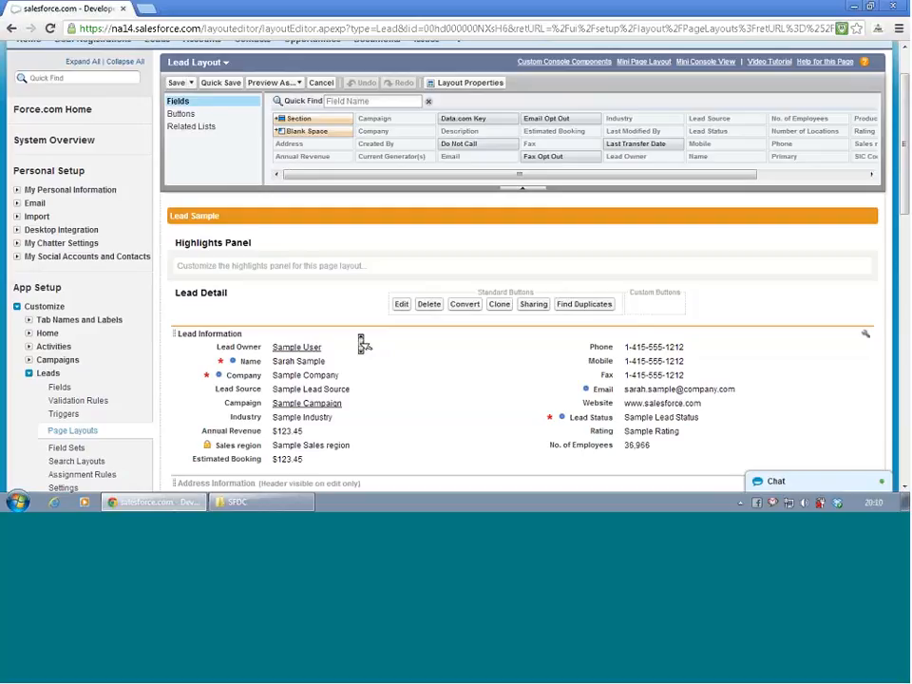
scroll(362, 343, down, 1)
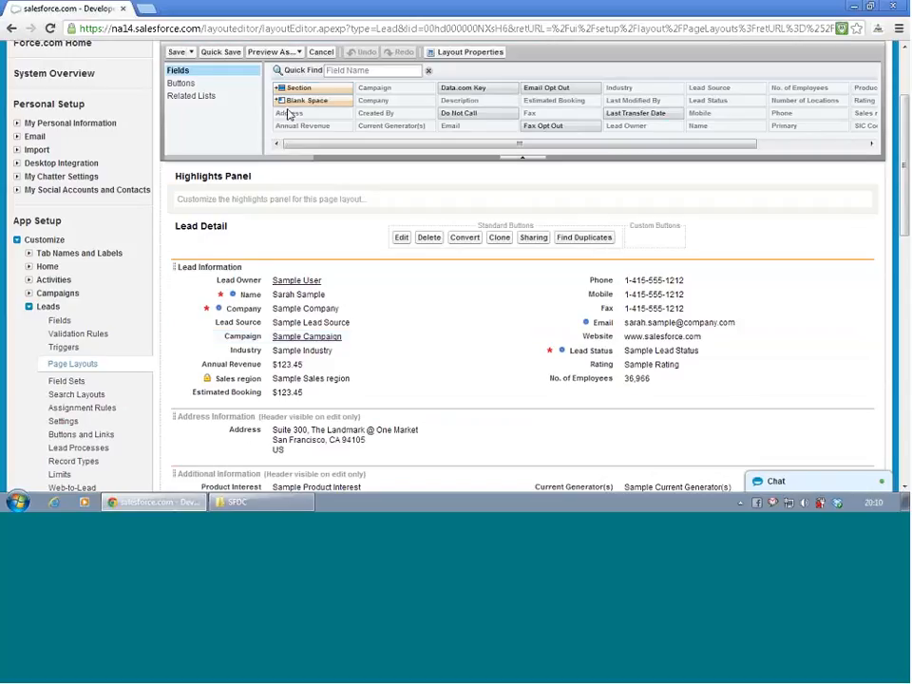
- Insert a new section between Additional Information and System Information
drag(292, 88, 332, 326)
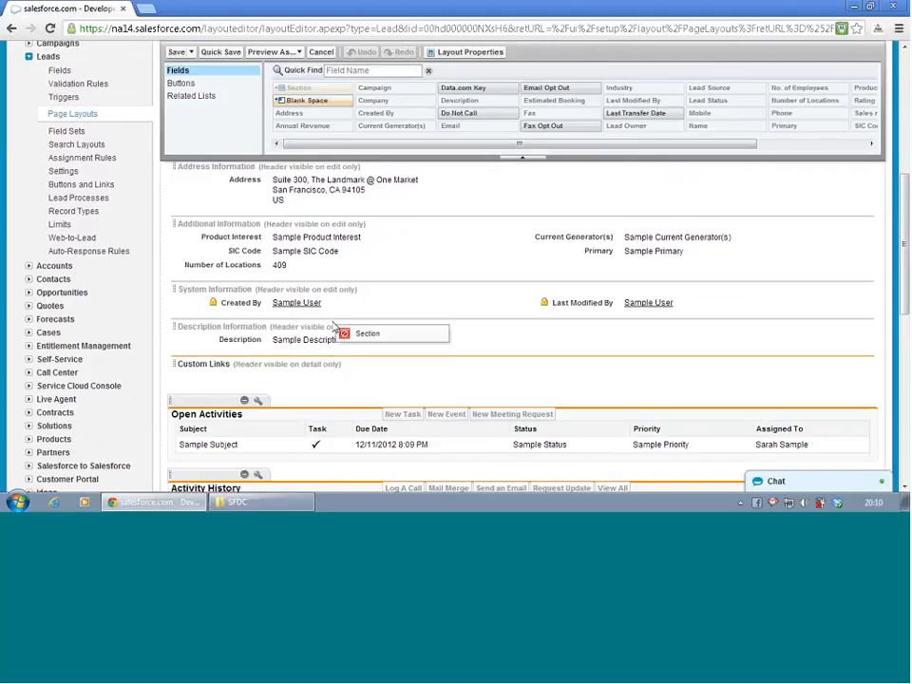
drag(333, 325, 260, 212)
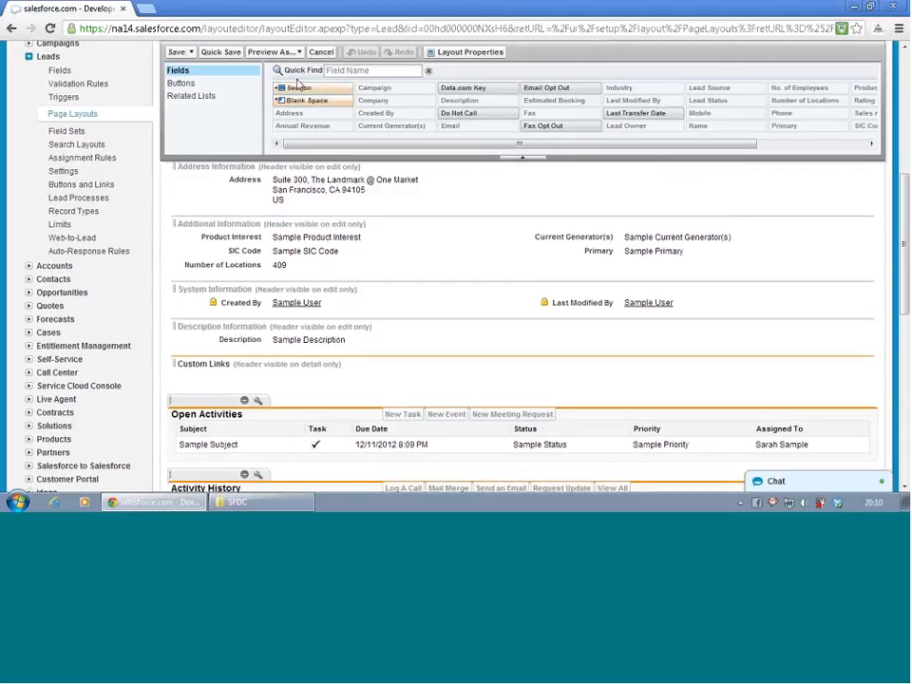
drag(298, 84, 245, 282)
drag(312, 88, 242, 297)
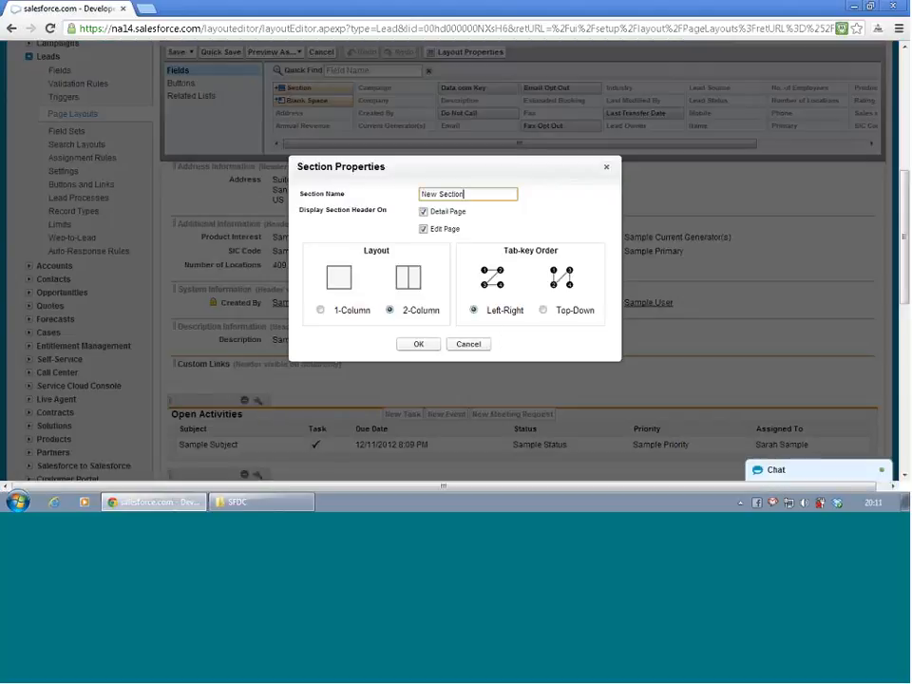
- Name the new section "Communication Detail" and confirm its properties
key(BackSpace)
key(BackSpace)
key(BackSpace)
key(BackSpace)
key(BackSpace)
key(BackSpace)
key(BackSpace)
key(BackSpace)
key(BackSpace)
key(BackSpace)
key(BackSpace)
text(Co)
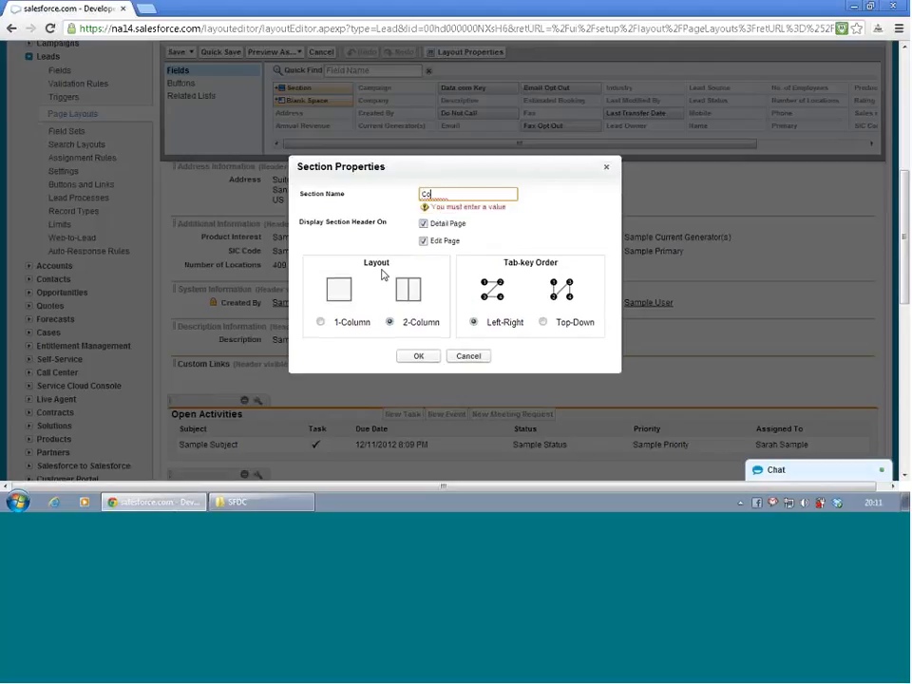
text(mmuni)
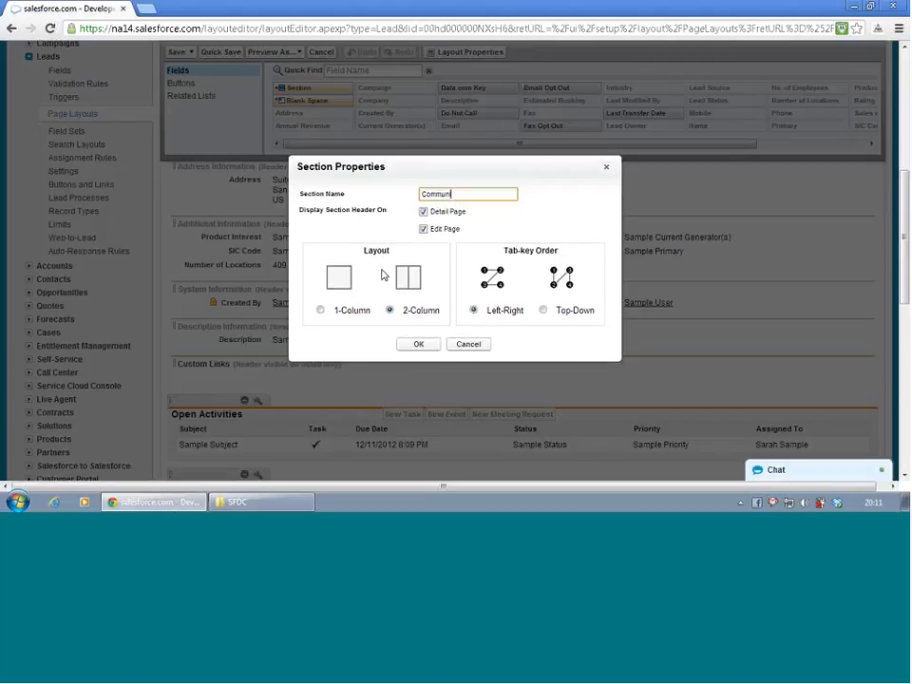
text(catu)
text(on Detail)
click(420, 345)
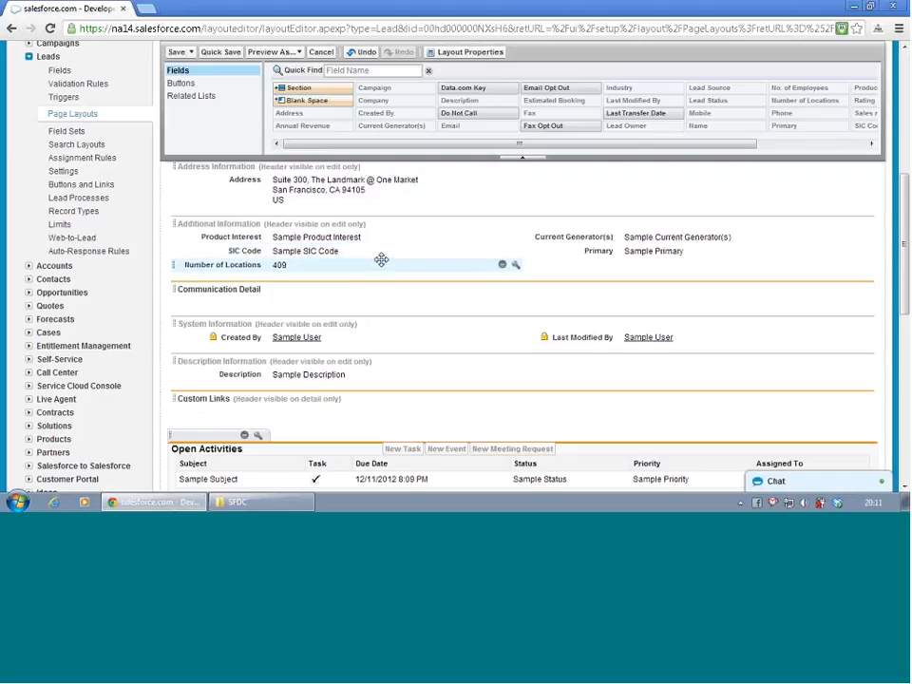
- Move the Phone, Mobile, Fax and Email fields together from Lead Information into the Communication Detail section
scroll(382, 264, up, 3)
click(612, 185)
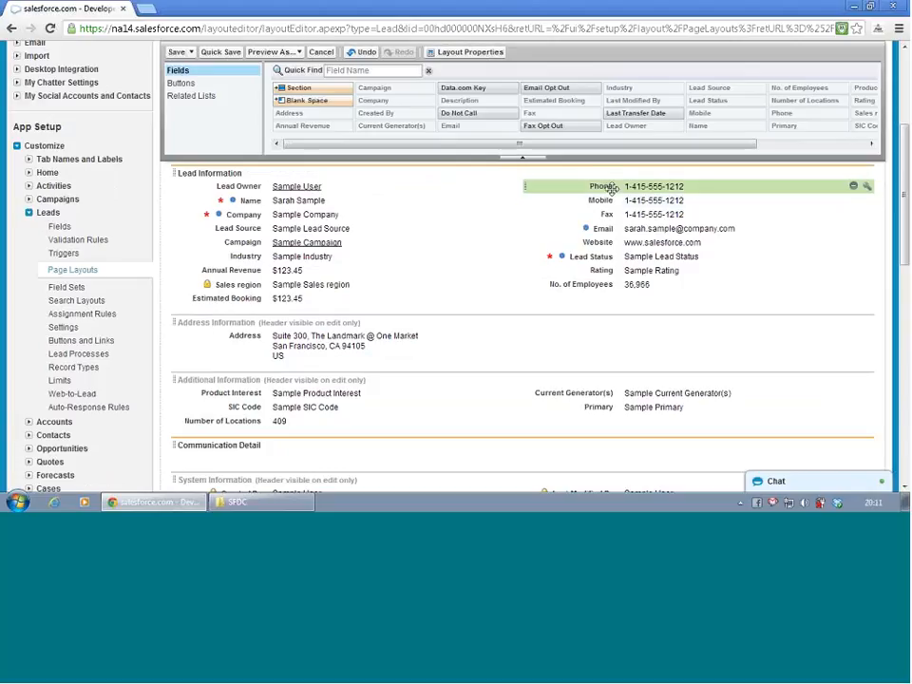
ctrl+click(604, 200)
ctrl+click(608, 213)
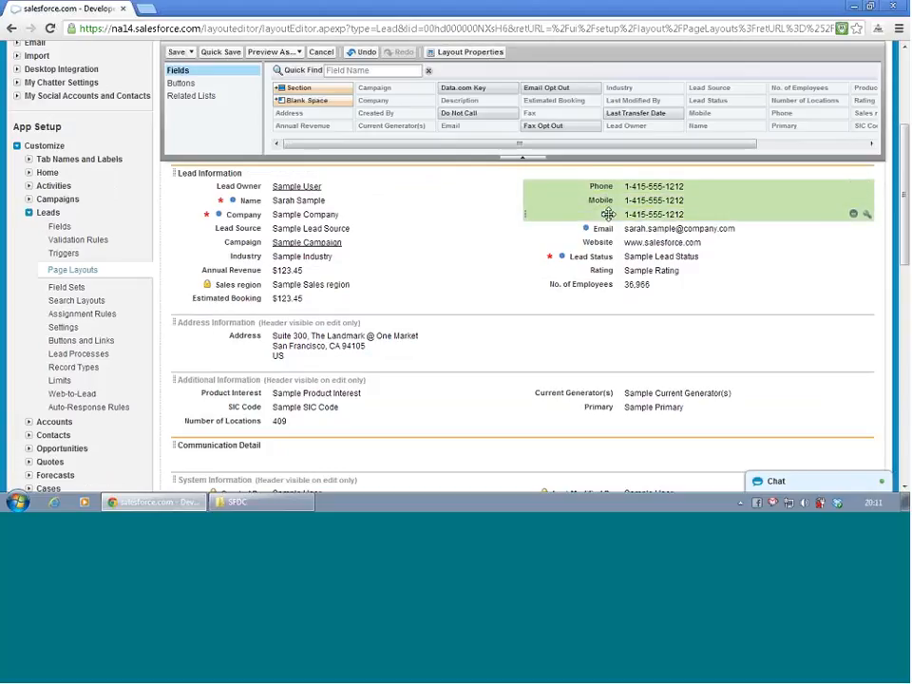
ctrl+click(606, 228)
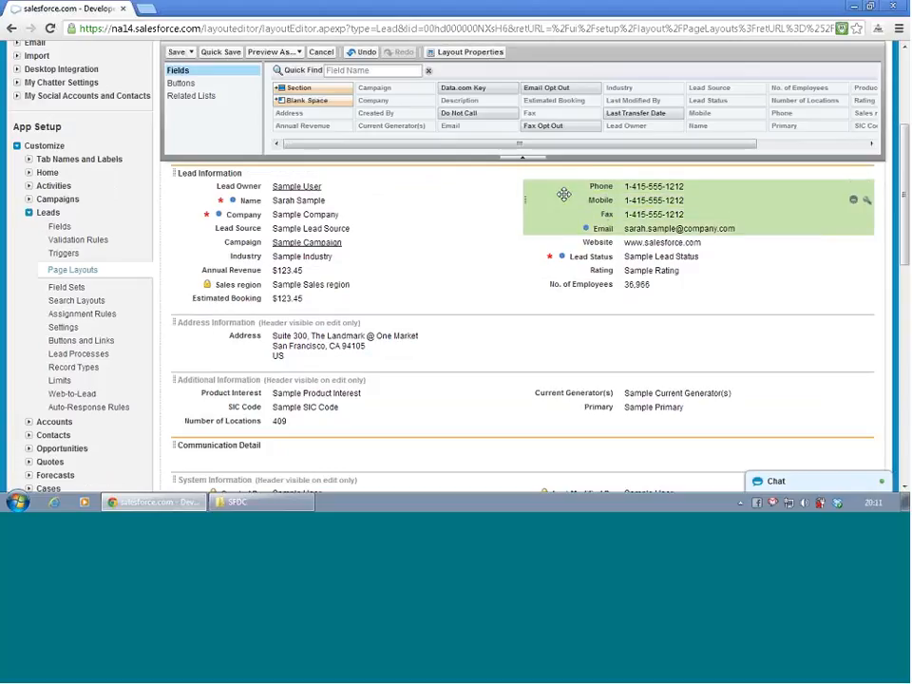
drag(564, 194, 331, 409)
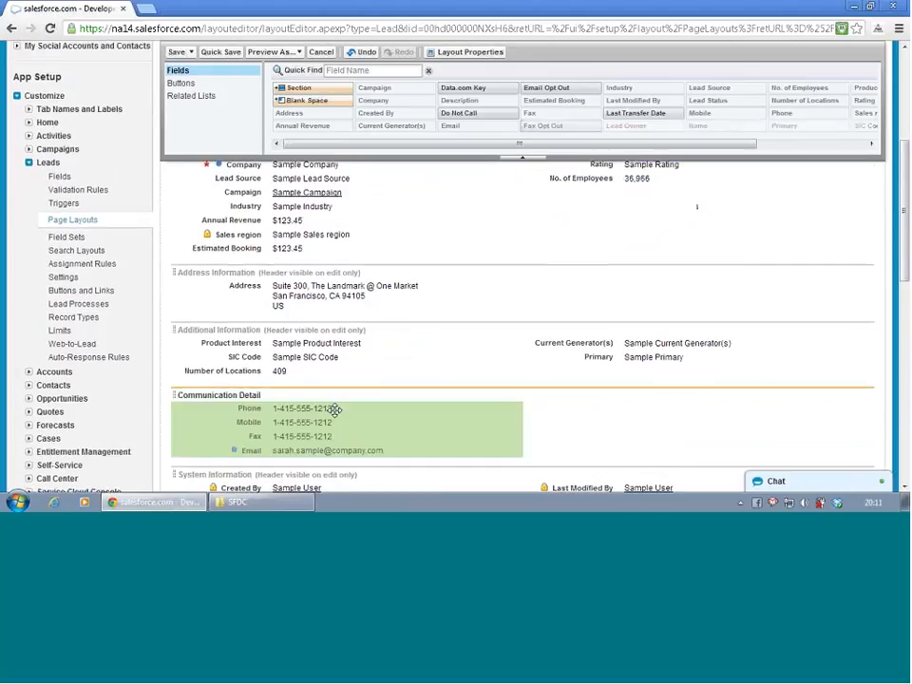
- Move the Address field into the second column of Communication Detail and place the Email field below it
click(372, 296)
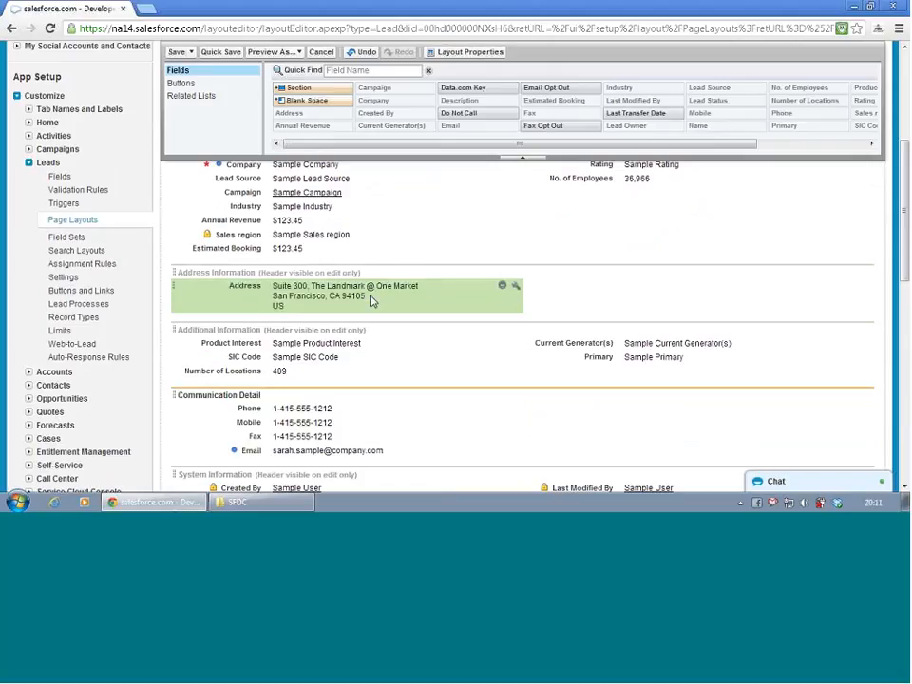
click(472, 223)
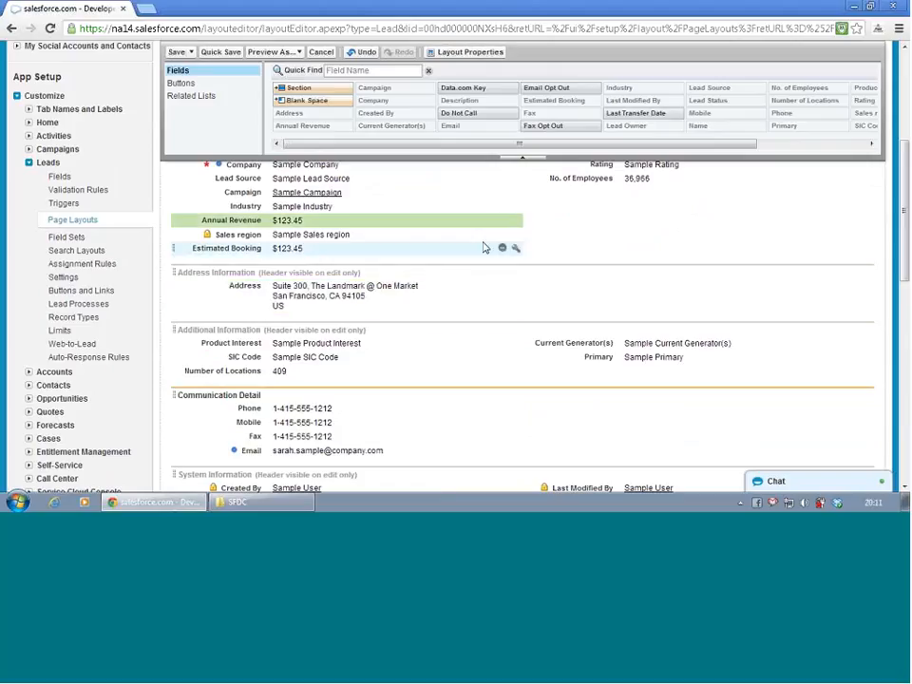
scroll(574, 247, up, 3)
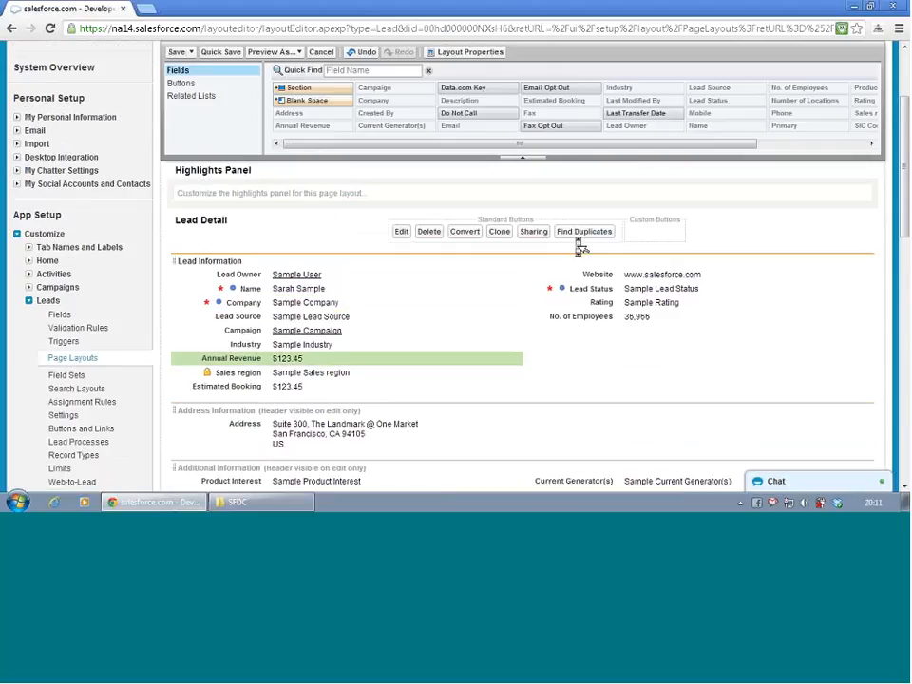
scroll(576, 245, down, 3)
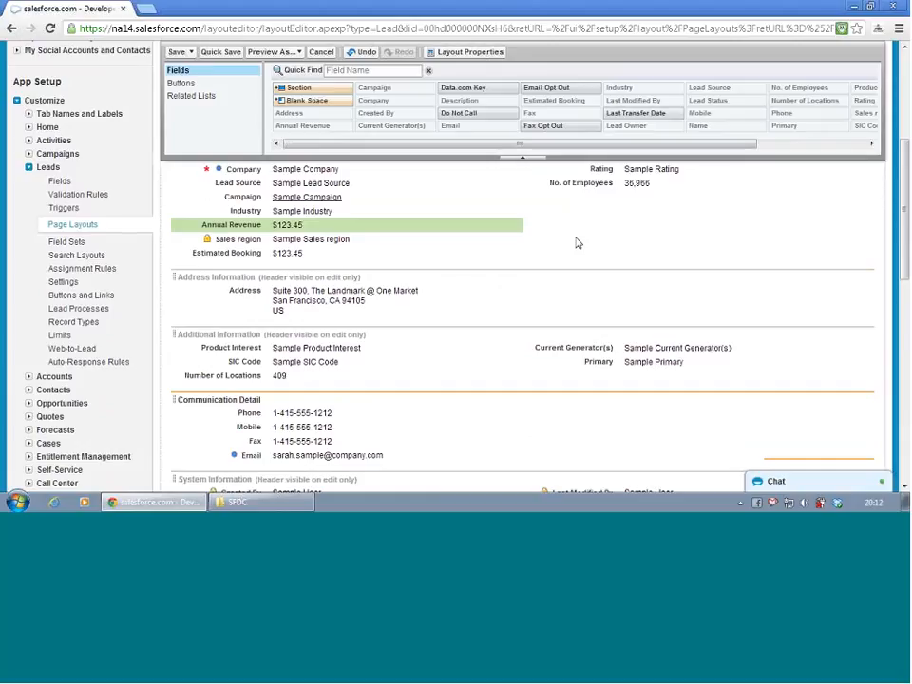
scroll(575, 244, down, 2)
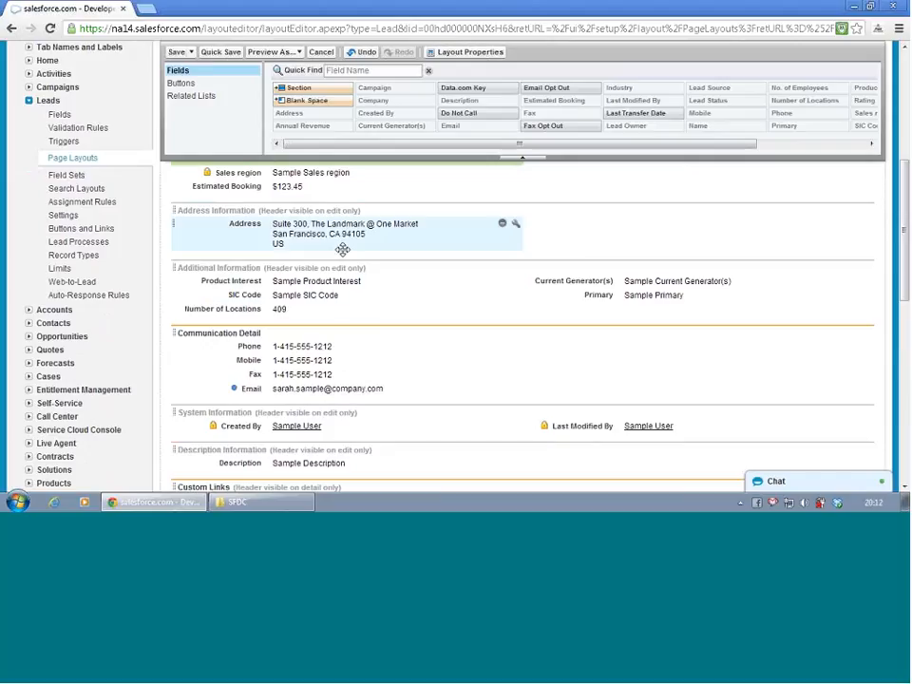
drag(340, 231, 580, 362)
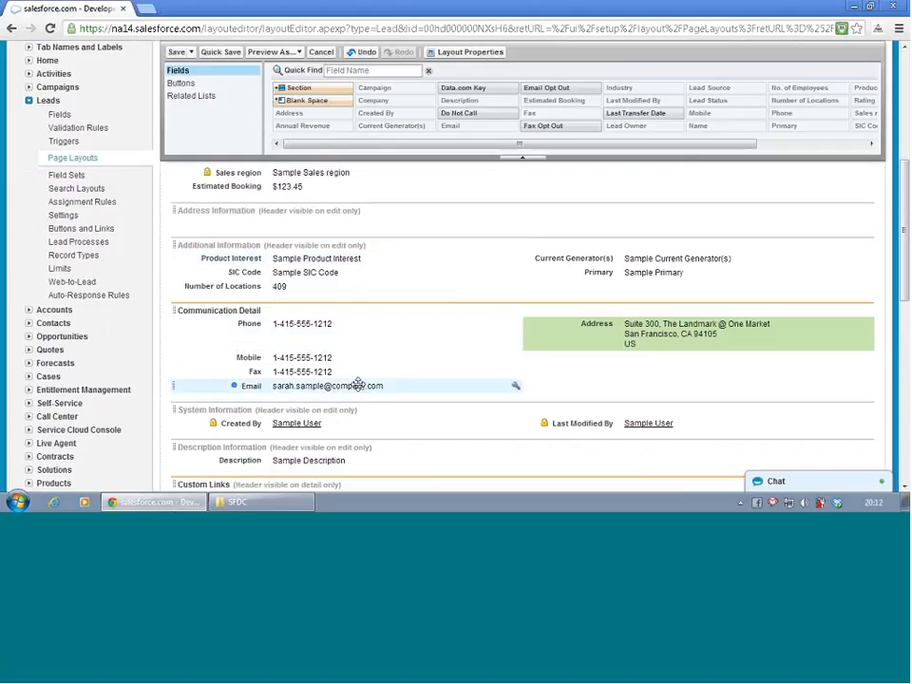
drag(356, 383, 621, 382)
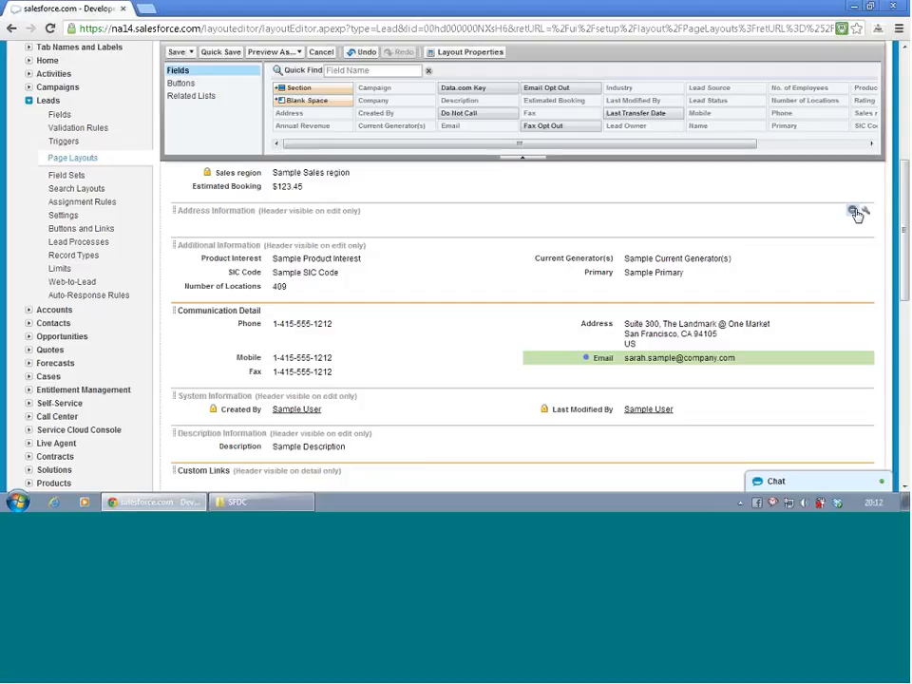
- Delete the empty Address Information section and save the layout while staying in the editor
click(854, 211)
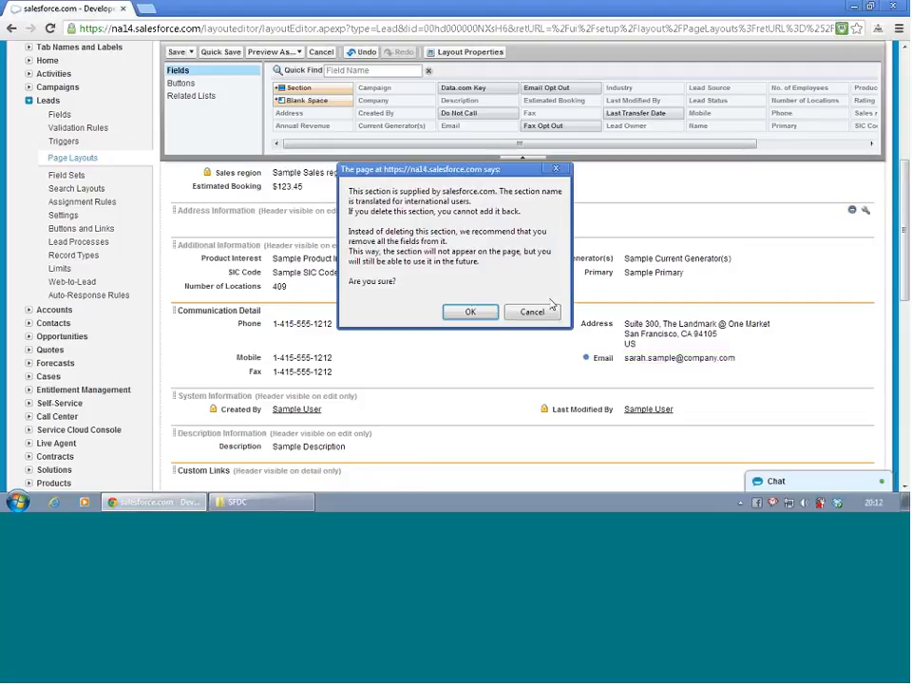
click(471, 313)
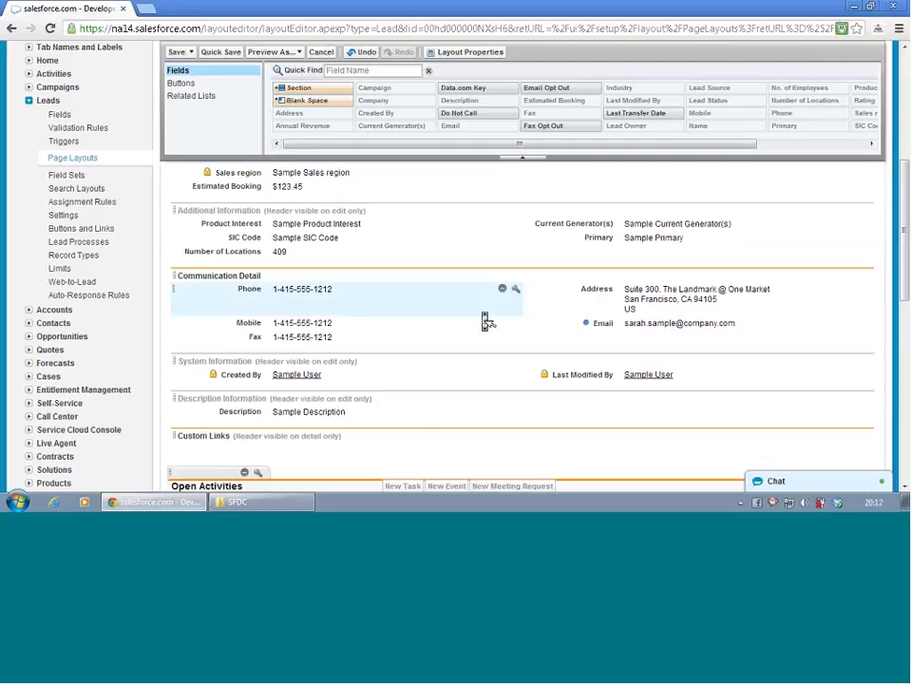
scroll(482, 320, up, 8)
scroll(487, 321, down, 2)
scroll(487, 321, down, 6)
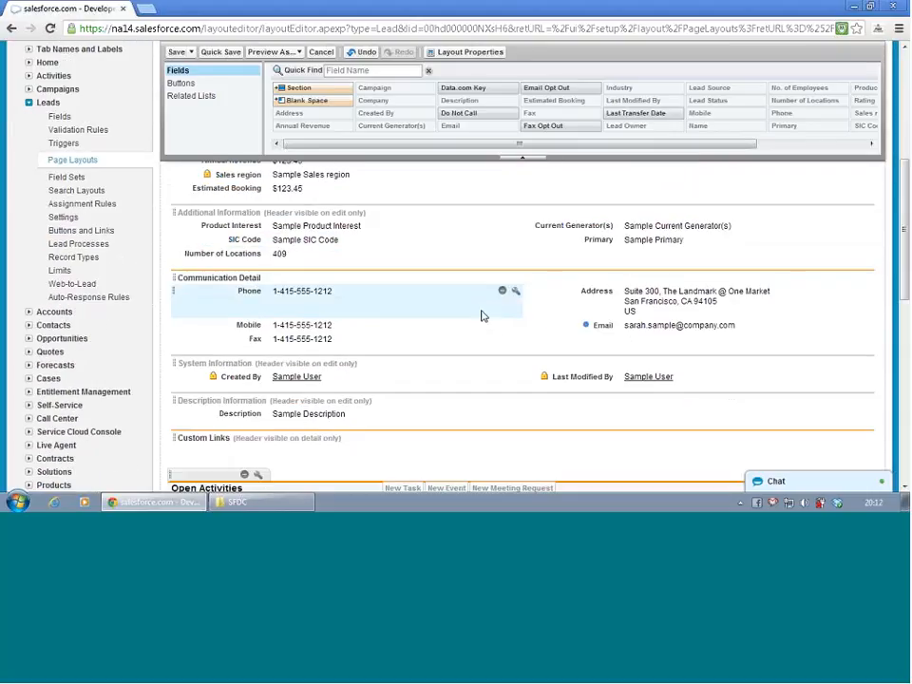
click(221, 51)
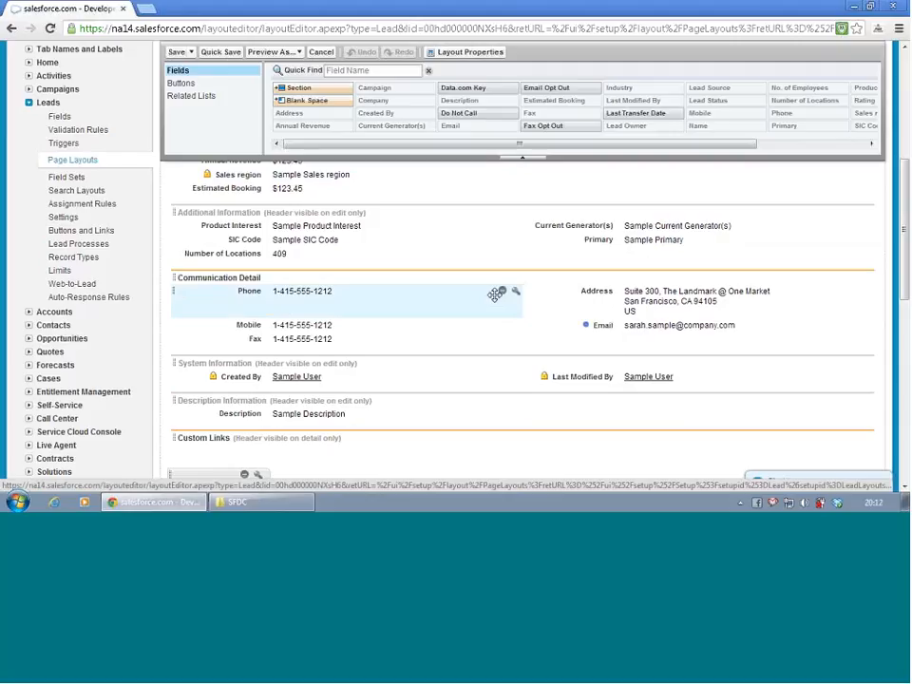
scroll(495, 294, up, 2)
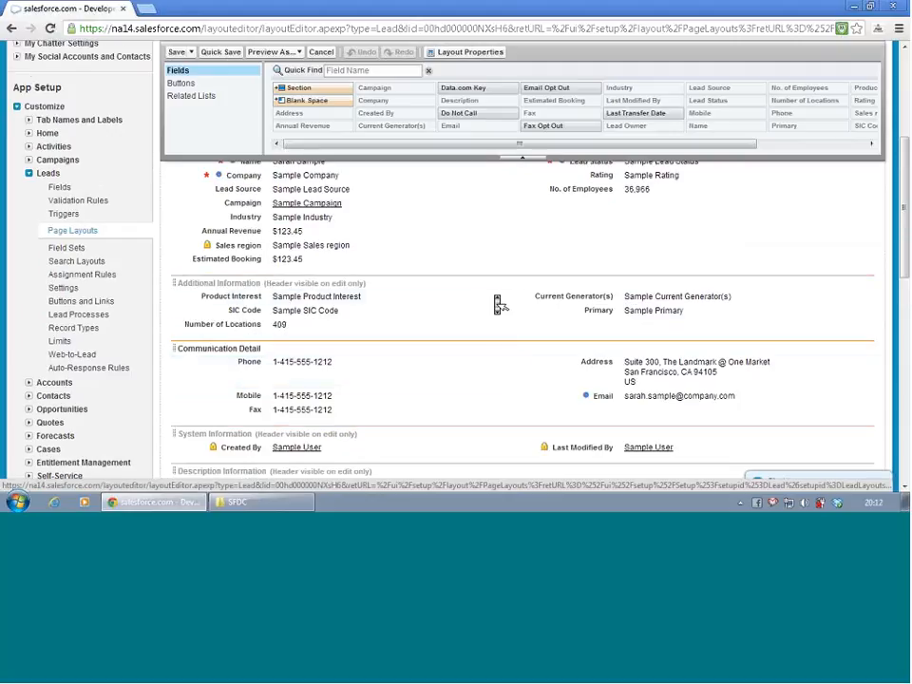
scroll(499, 300, up, 1)
scroll(499, 300, down, 1)
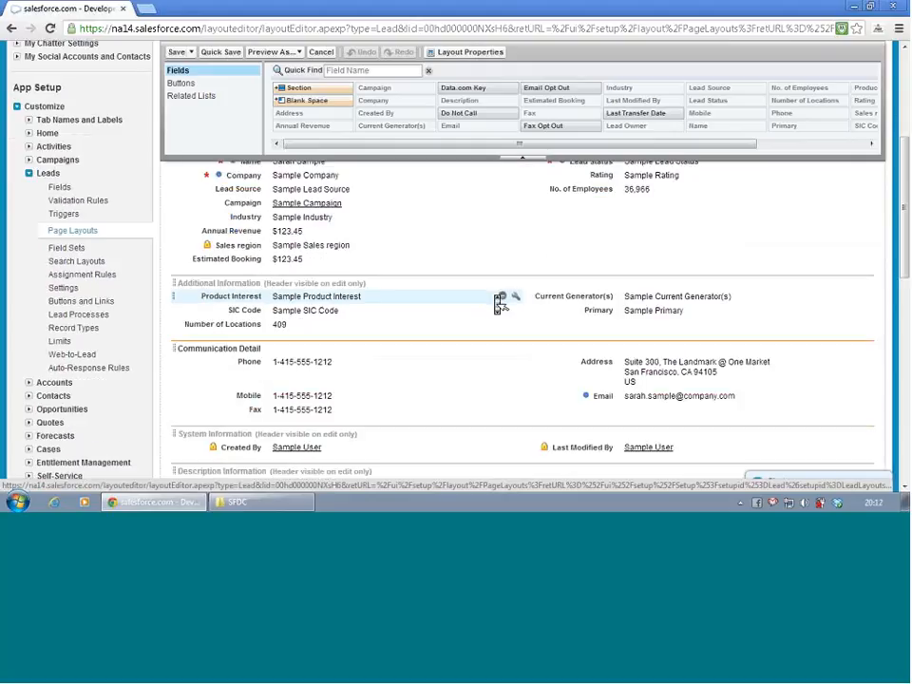
- Review the edited sections of the Lead layout and preview it as the 01 Marketing Profile
scroll(499, 301, down, 1)
scroll(498, 302, down, 1)
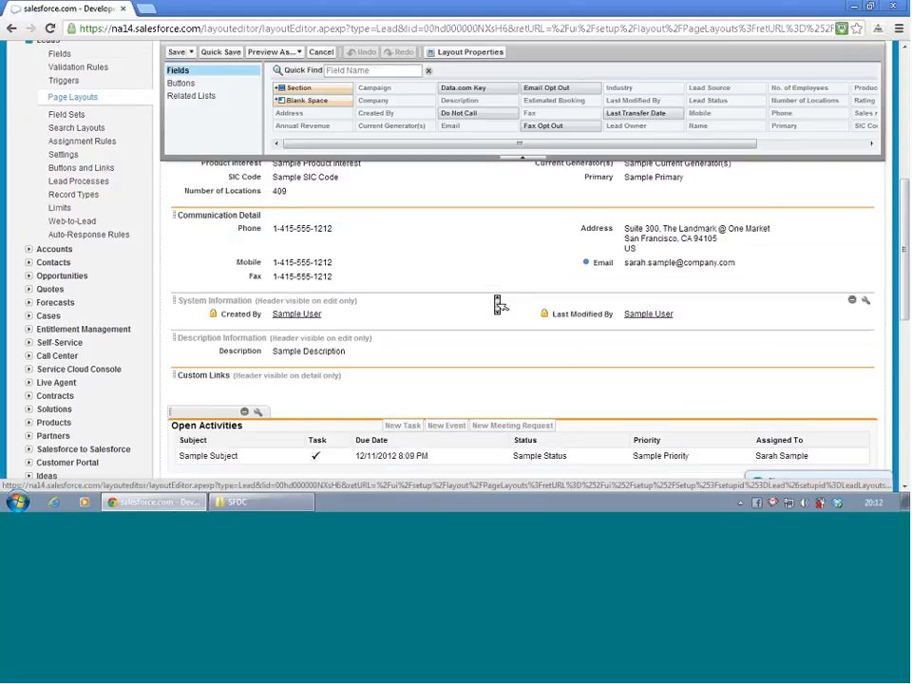
scroll(499, 303, down, 1)
scroll(499, 304, up, 6)
click(274, 149)
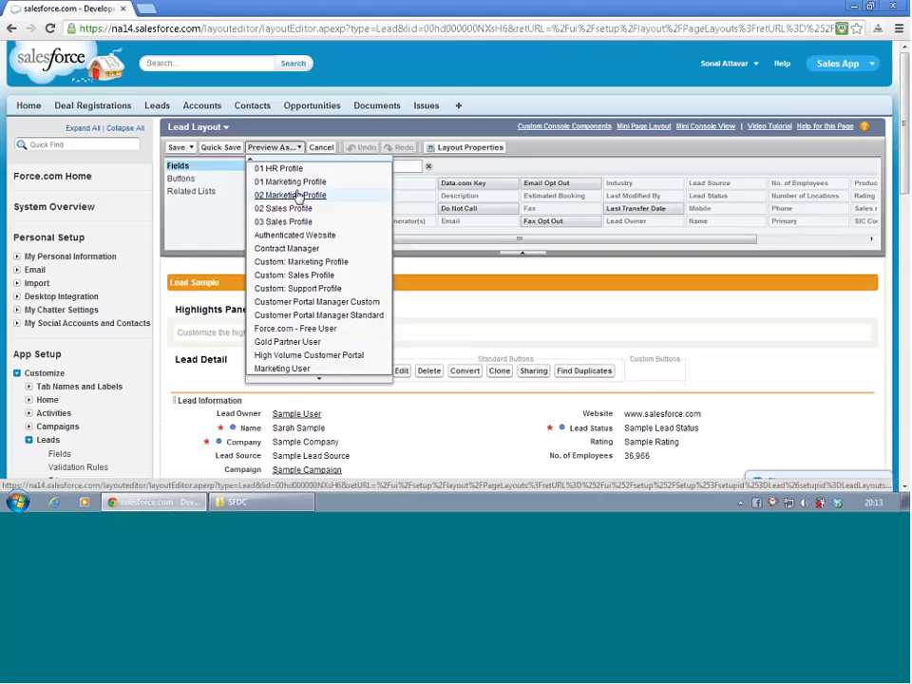
click(298, 194)
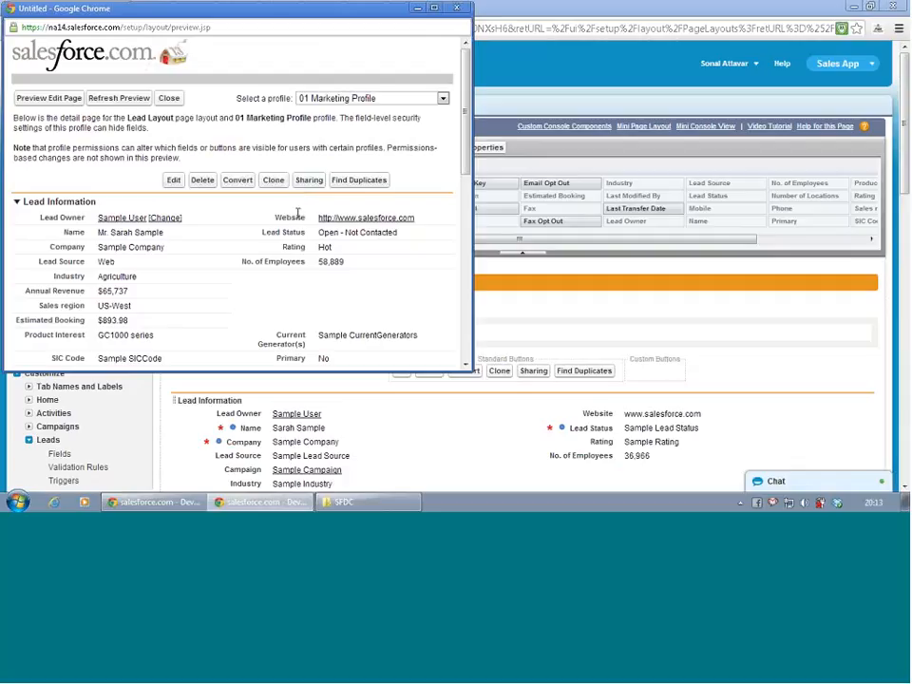
- Examine the previewed Lead sections and related lists for the marketing profile, and close the preview
scroll(299, 218, down, 5)
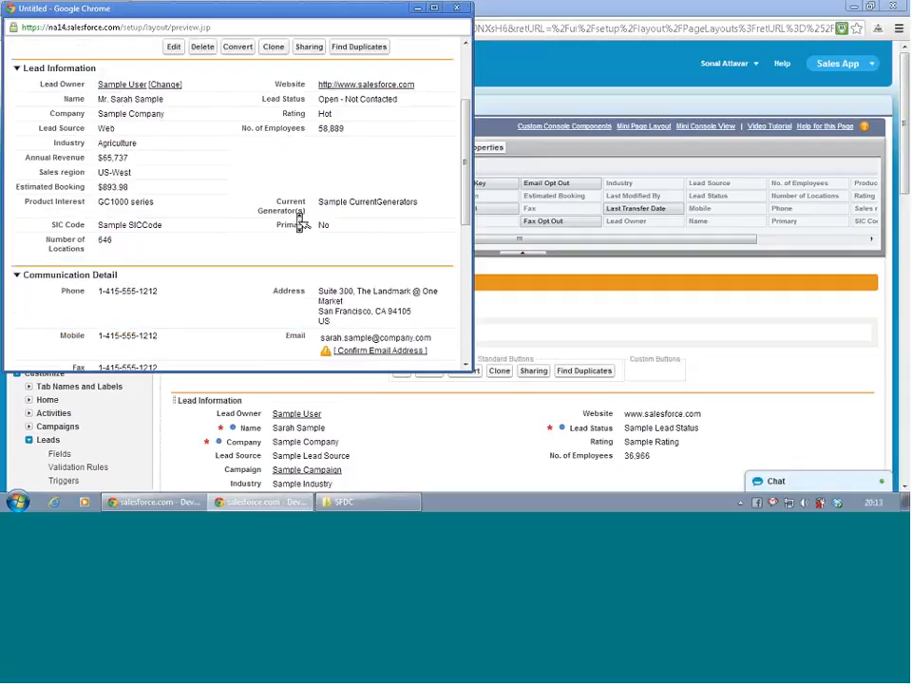
scroll(299, 222, down, 3)
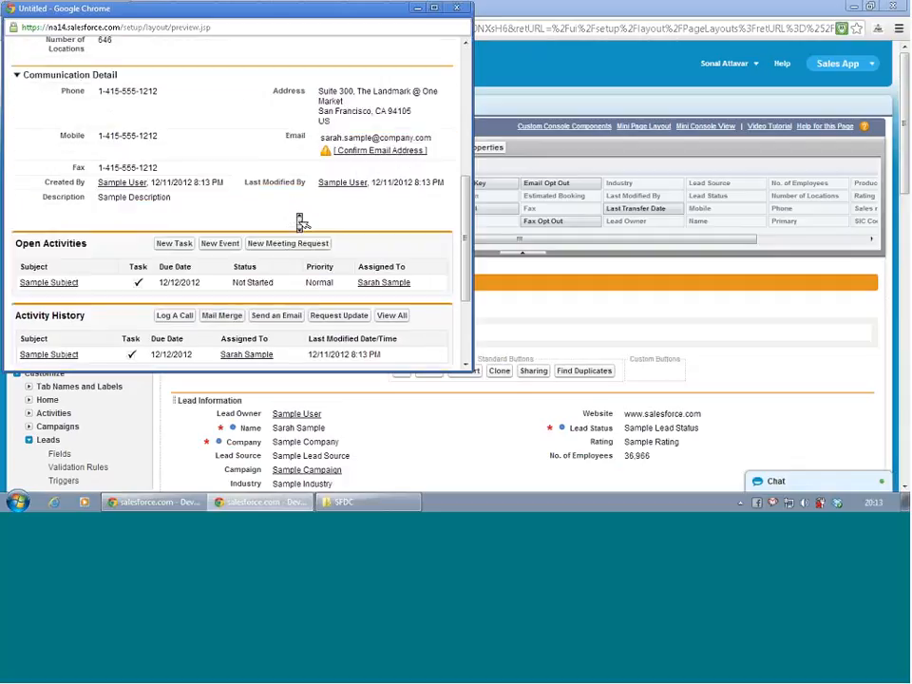
scroll(299, 221, down, 3)
scroll(300, 221, up, 5)
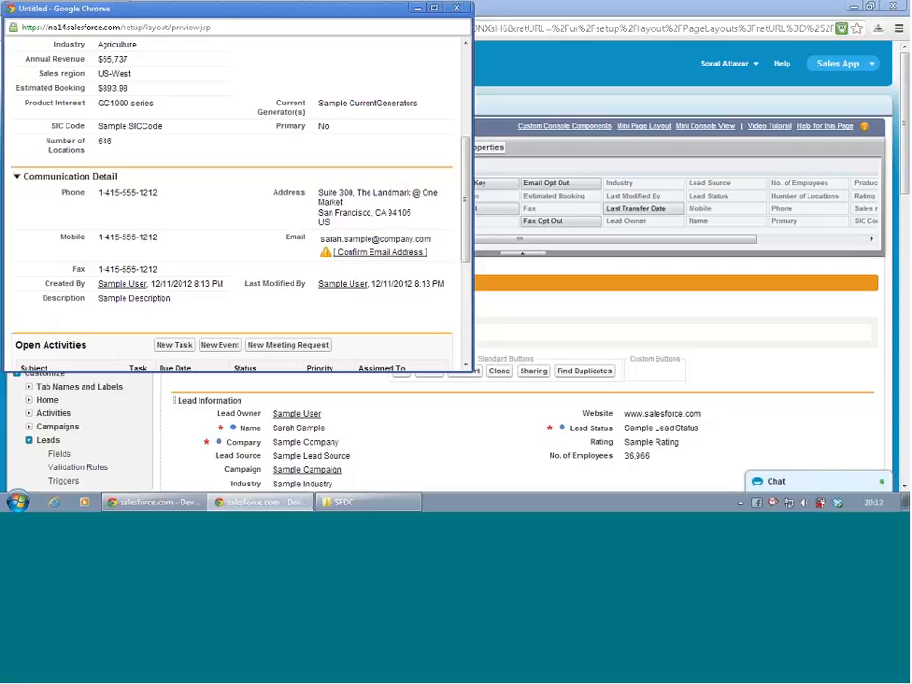
scroll(411, 224, up, 3)
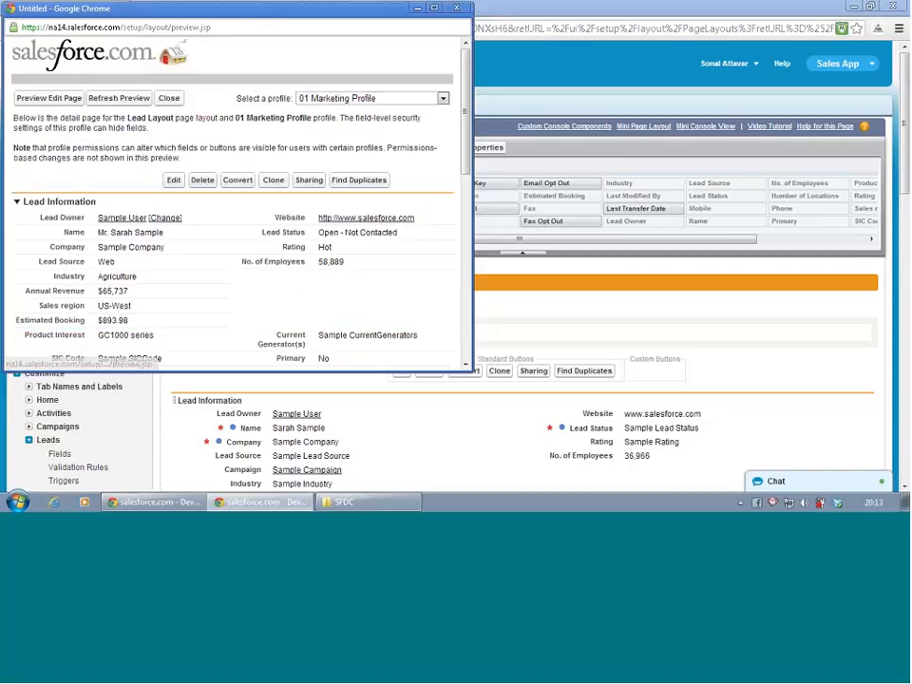
drag(159, 16, 184, 98)
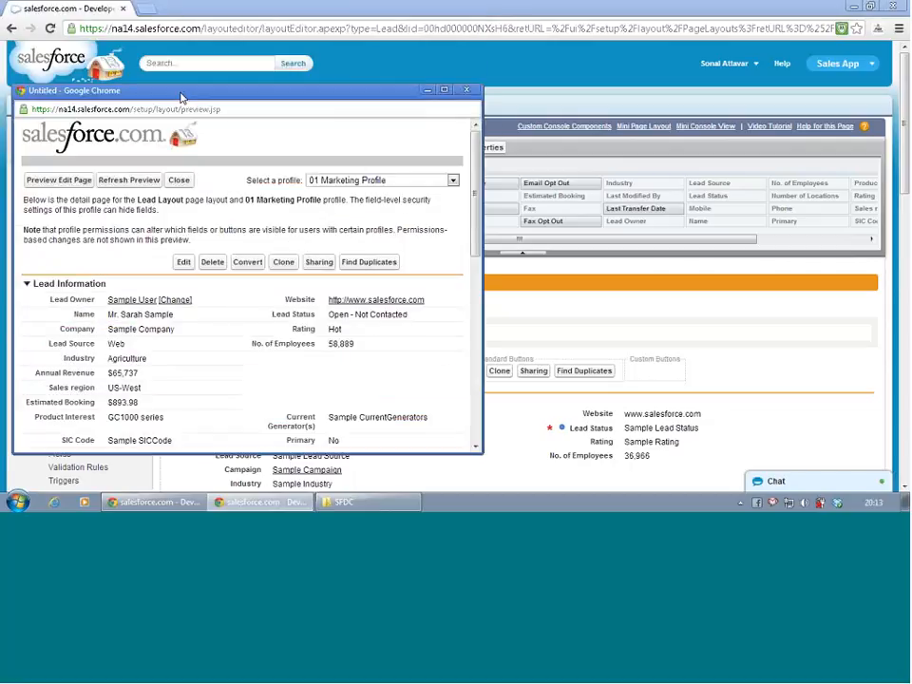
click(464, 91)
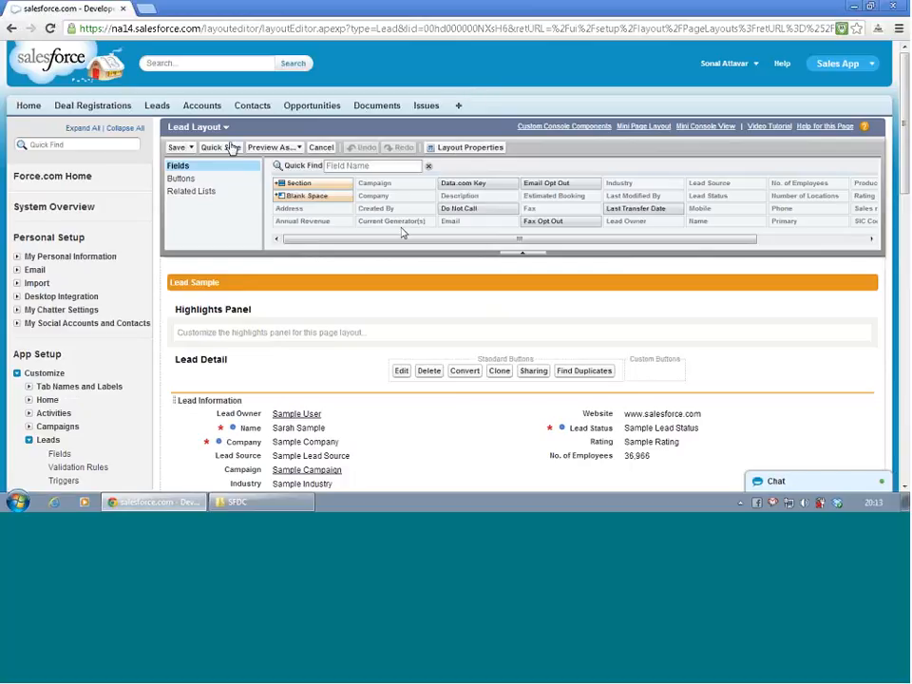
- Show the related lists available for the Lead layout and review those already placed on it
click(187, 193)
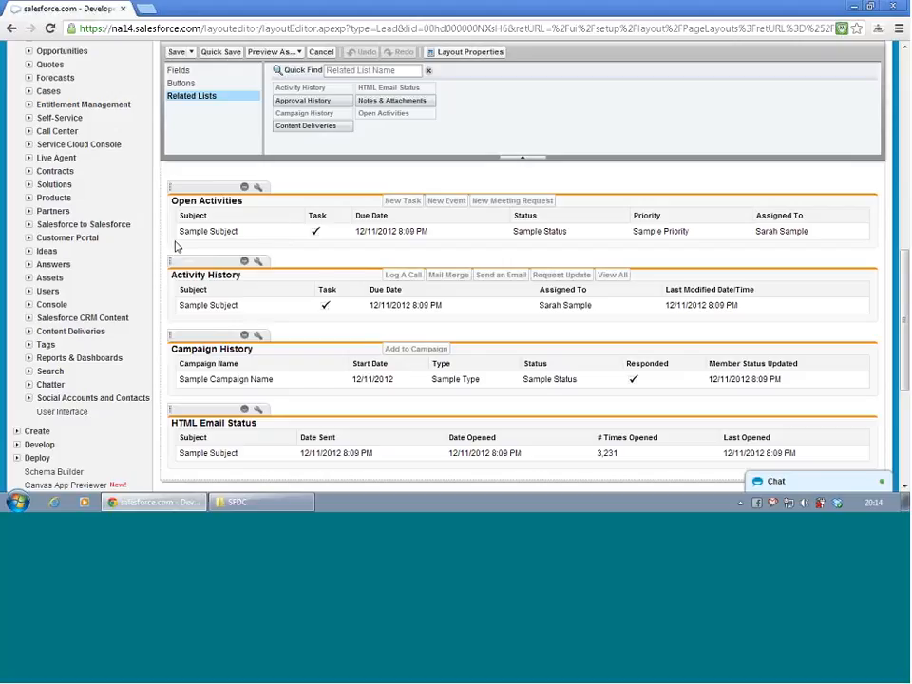
scroll(177, 240, up, 10)
scroll(26, 290, down, 1)
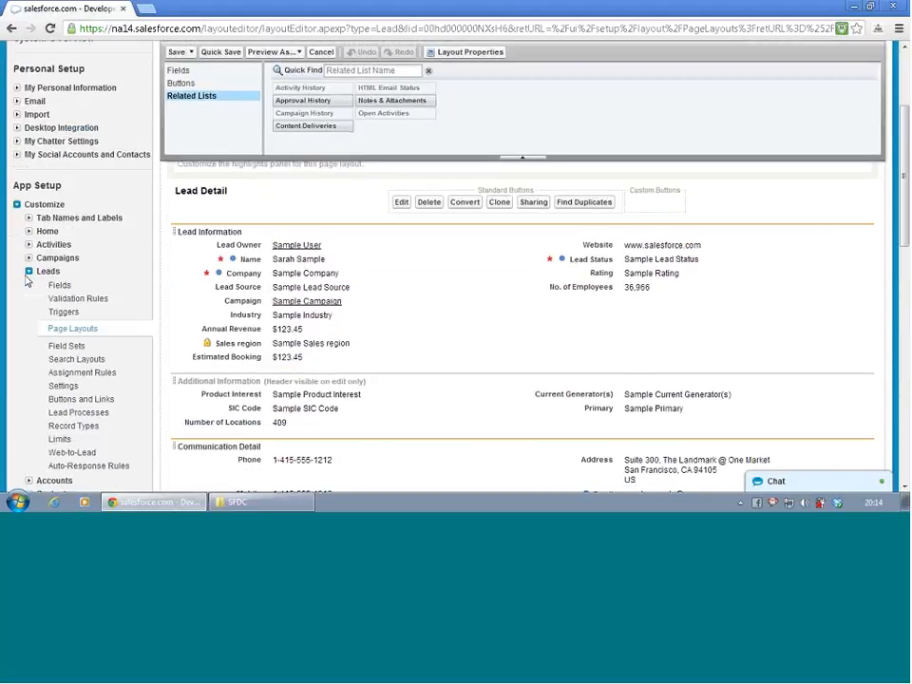
- Open the definition of the Deal Registration custom object in App Setup
click(16, 206)
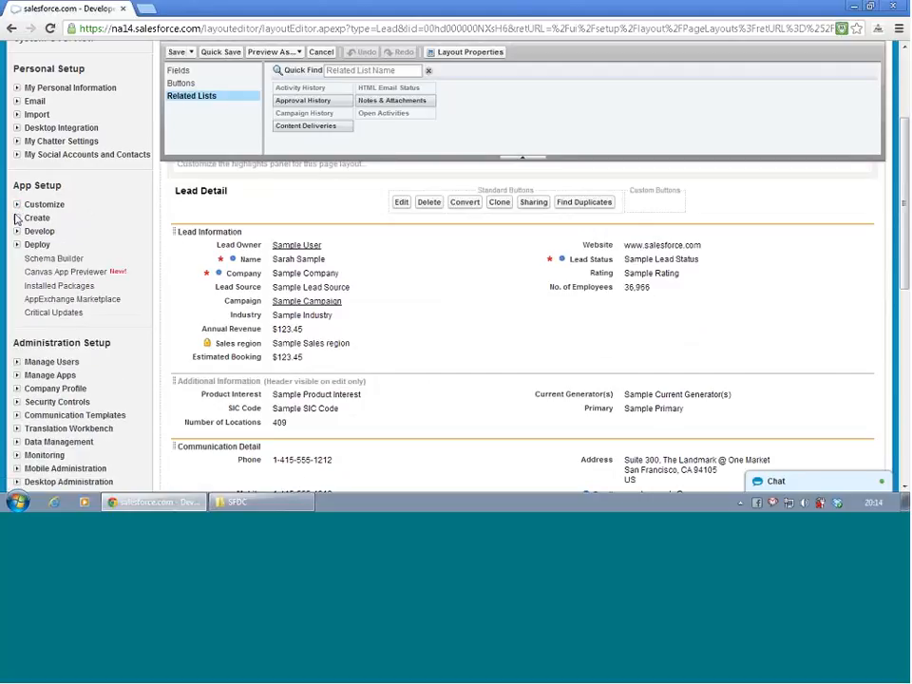
click(16, 220)
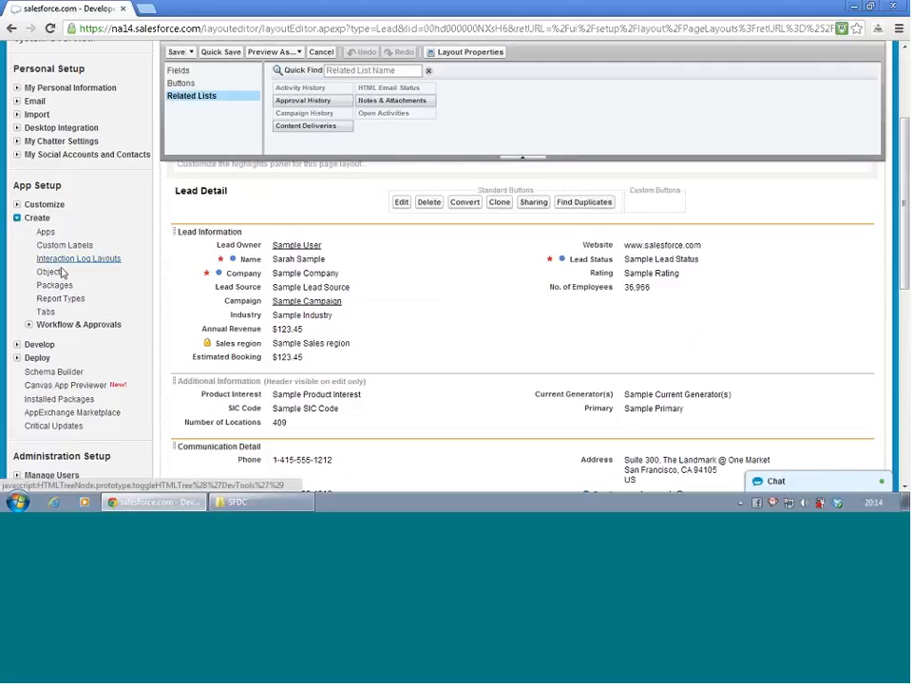
click(45, 270)
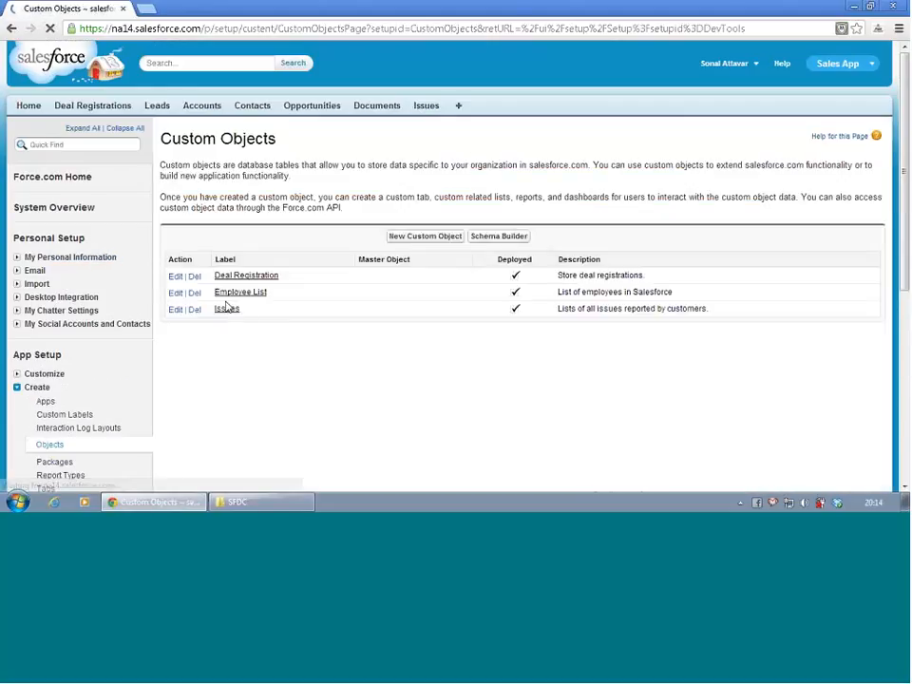
click(230, 277)
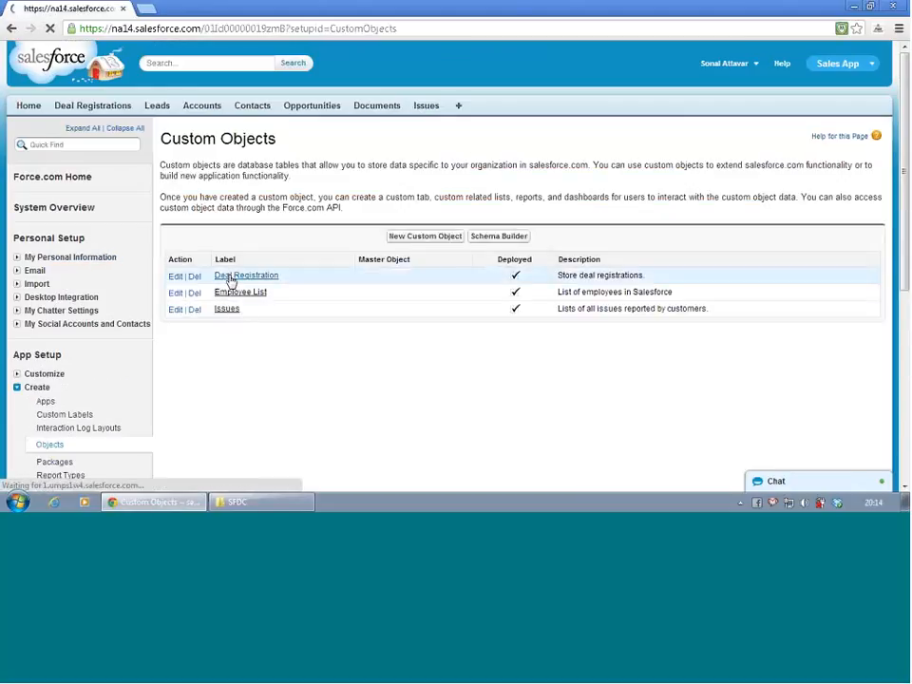
- Start a new custom field on Deal Registration with the Lookup Relationship data type
scroll(383, 314, down, 2)
scroll(384, 313, down, 3)
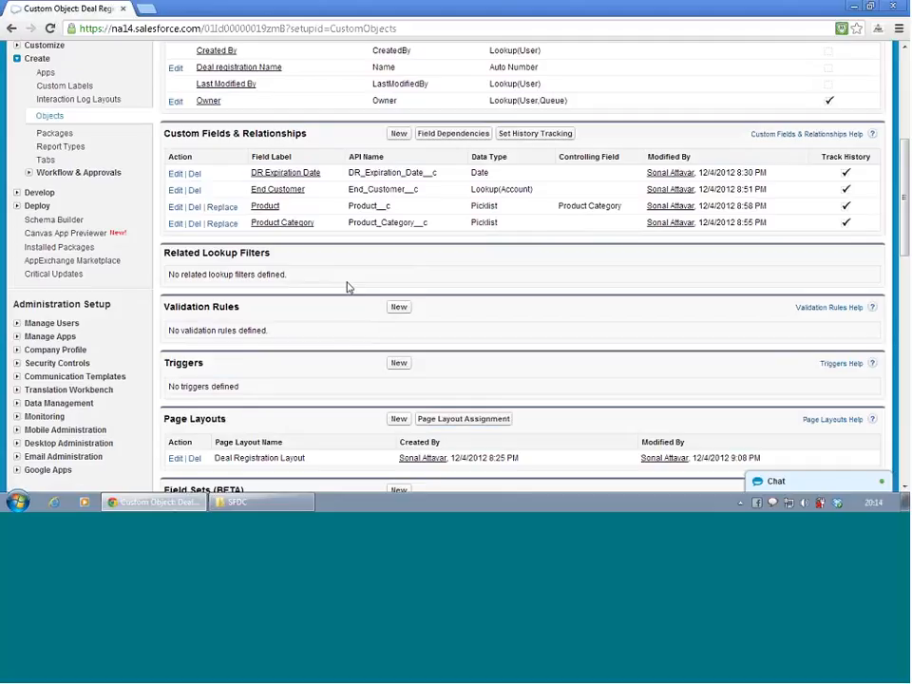
click(399, 134)
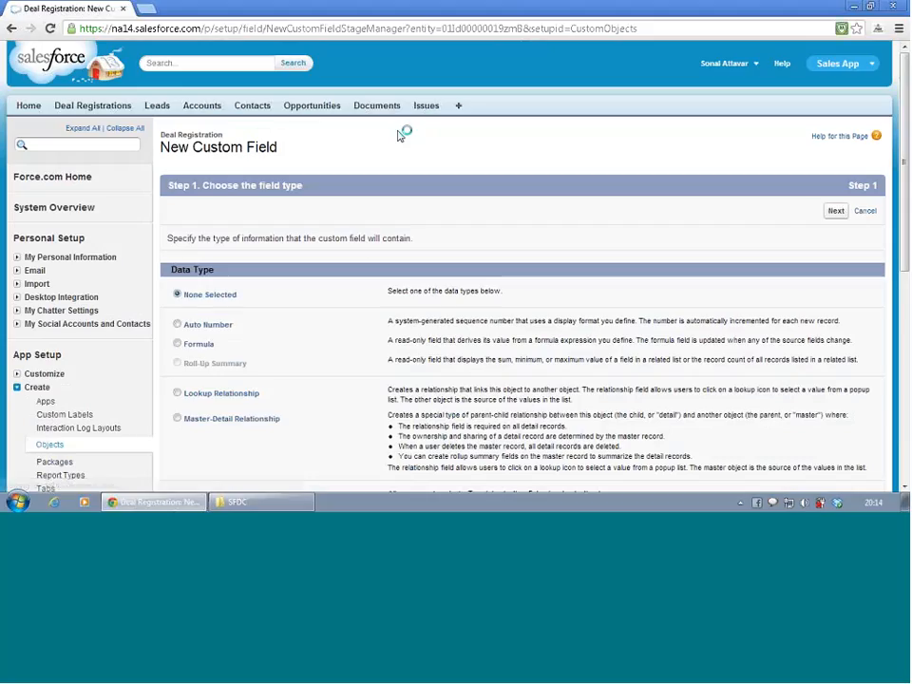
scroll(304, 288, down, 3)
click(178, 207)
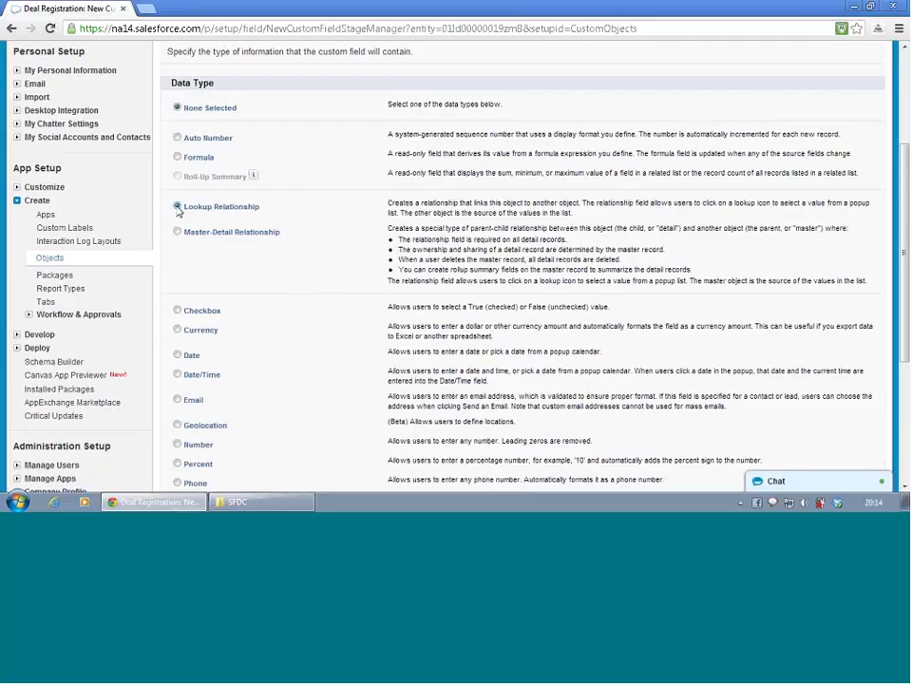
scroll(342, 278, down, 4)
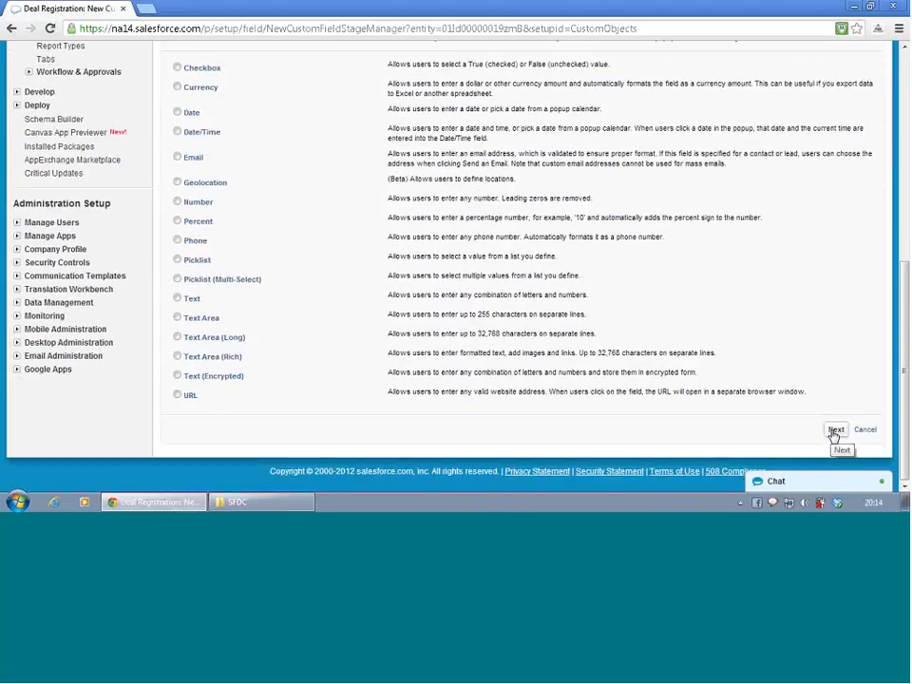
click(834, 433)
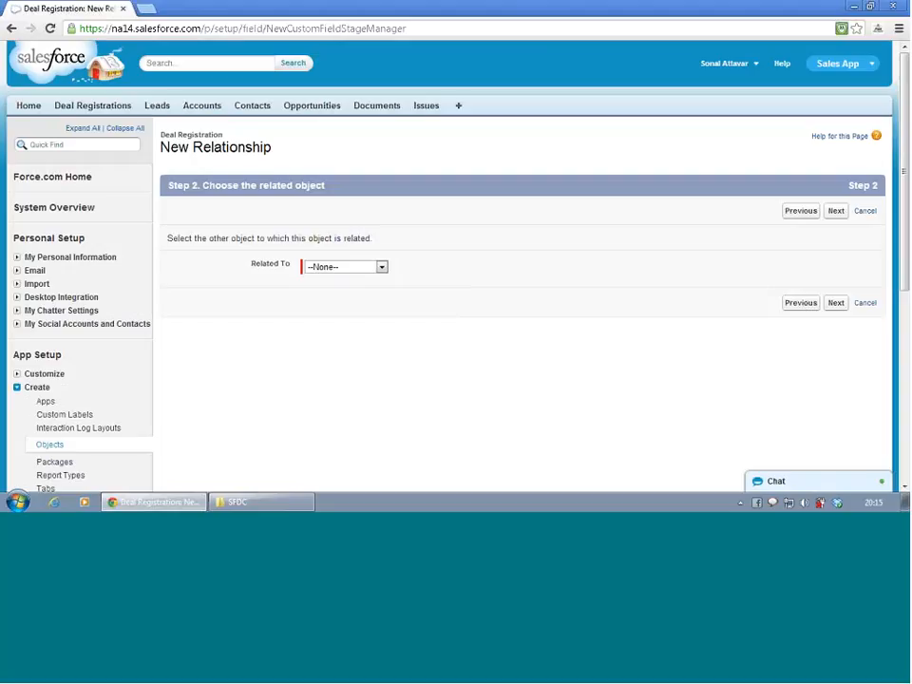
- Relate the lookup to the Lead object and accept Lead as its field label and field name
click(367, 266)
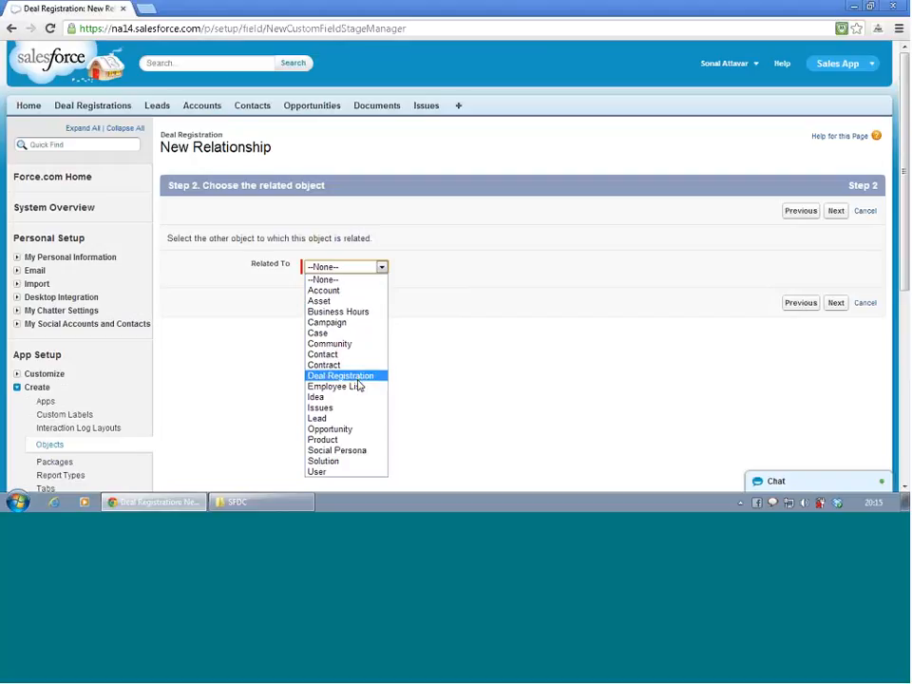
click(357, 421)
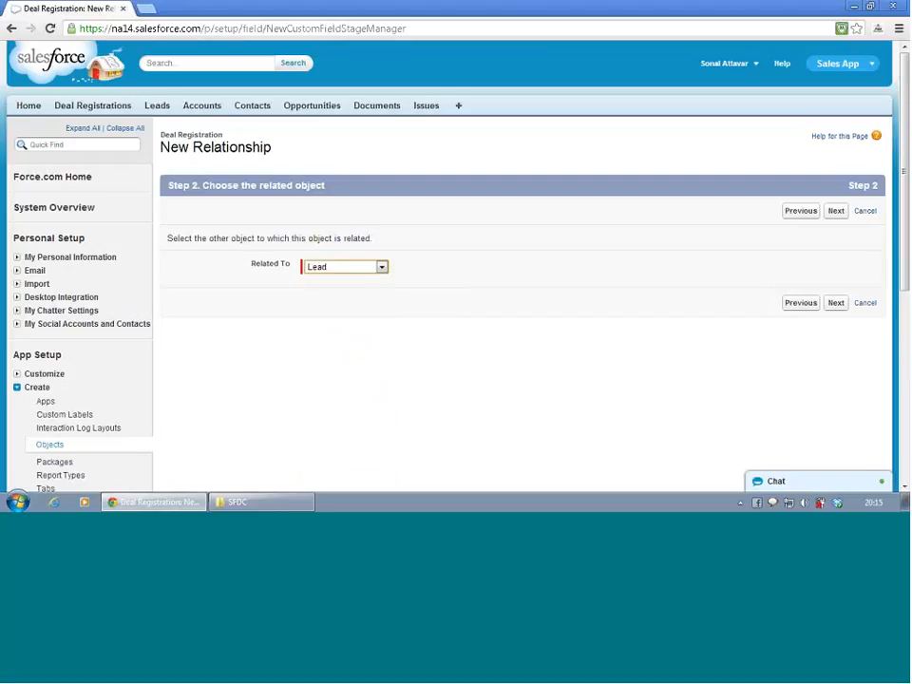
click(837, 304)
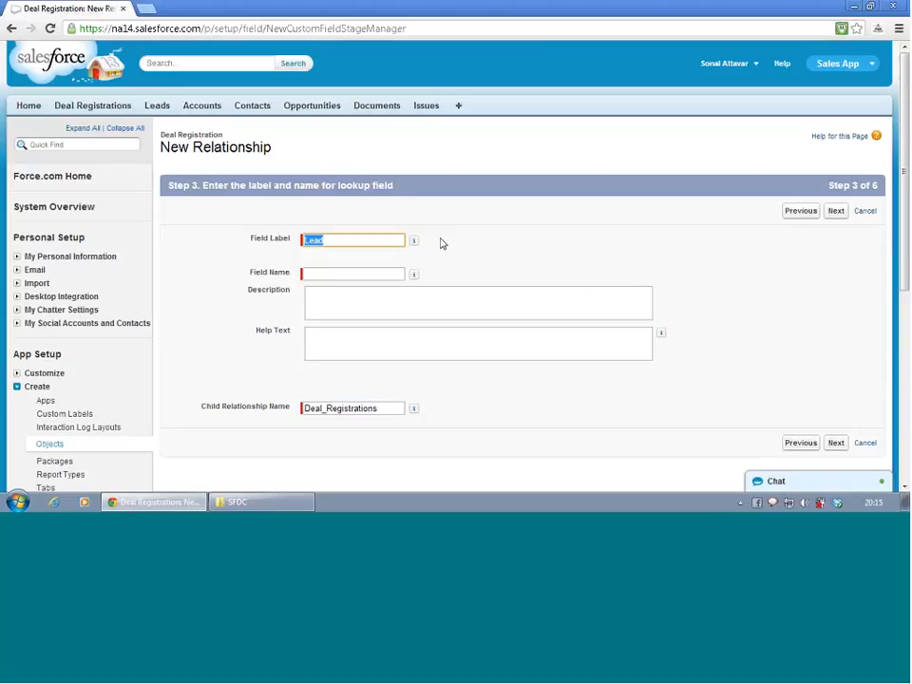
click(330, 275)
click(345, 302)
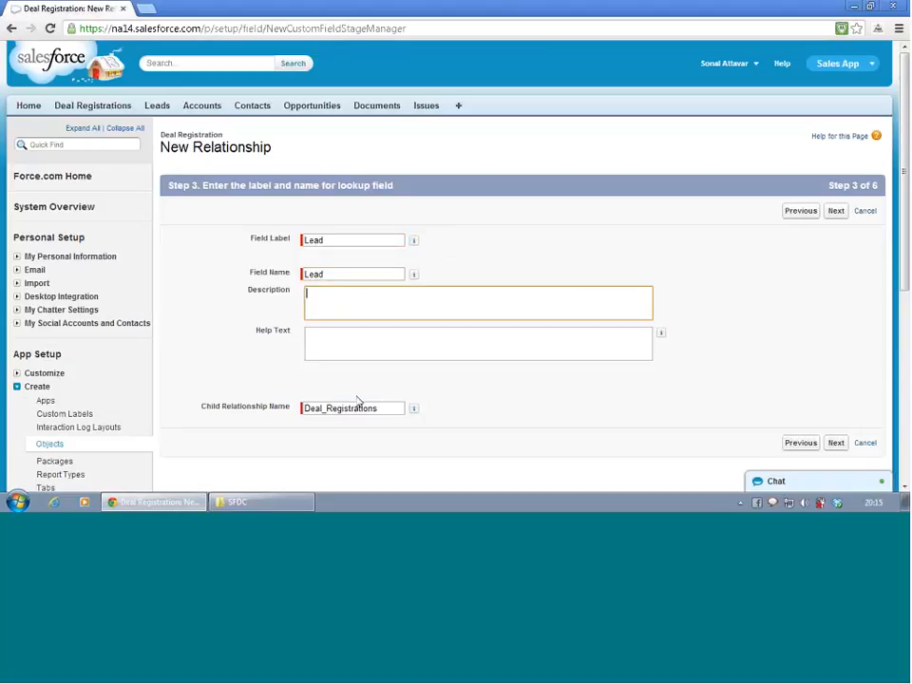
click(836, 443)
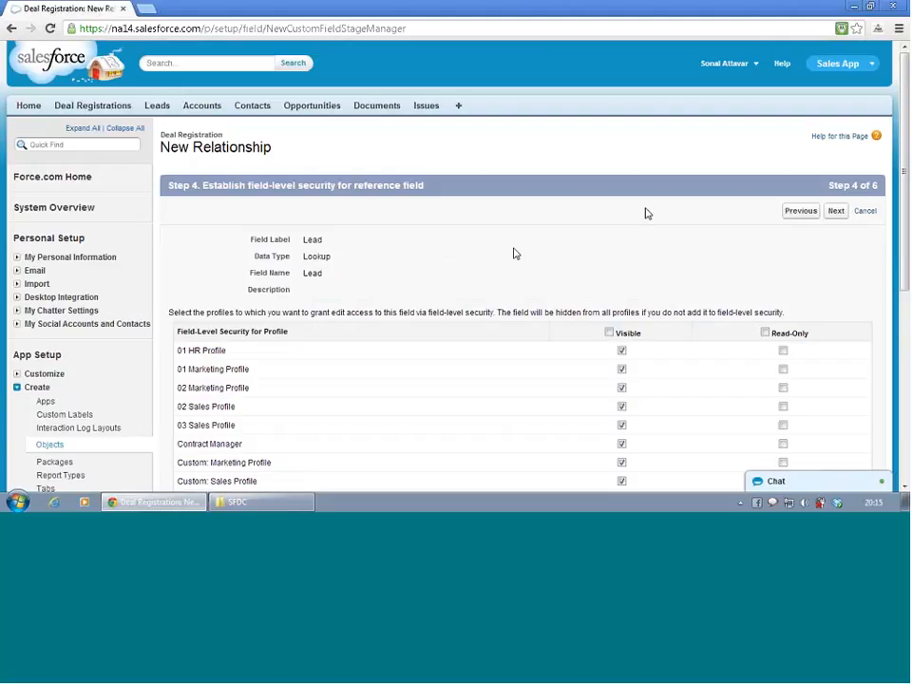
- Return to the lookup's label and name settings, set the Child Relationship Name to DR, and continue to field-level security
click(788, 212)
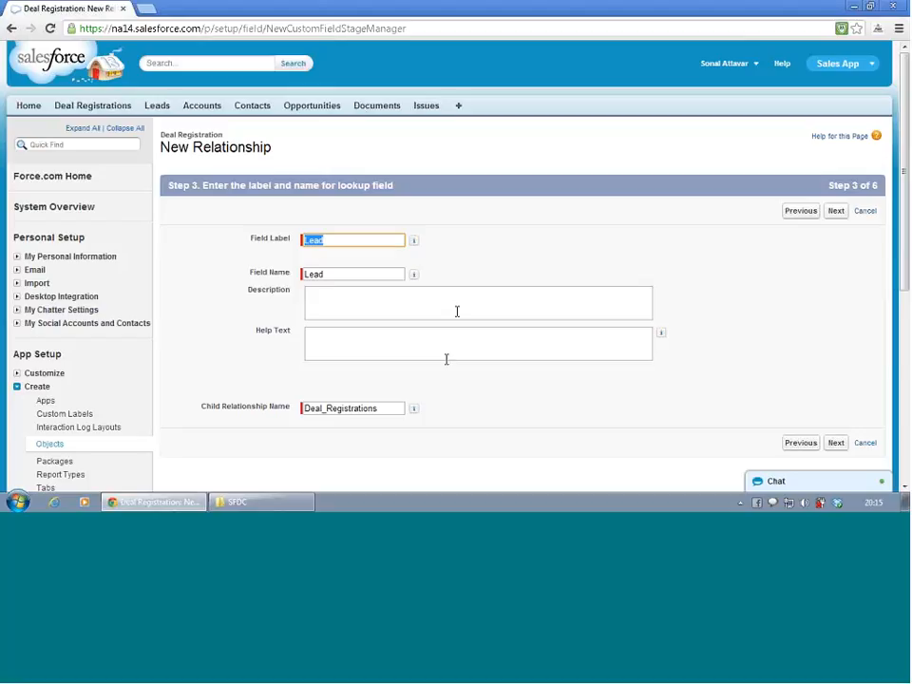
scroll(450, 361, down, 2)
click(382, 324)
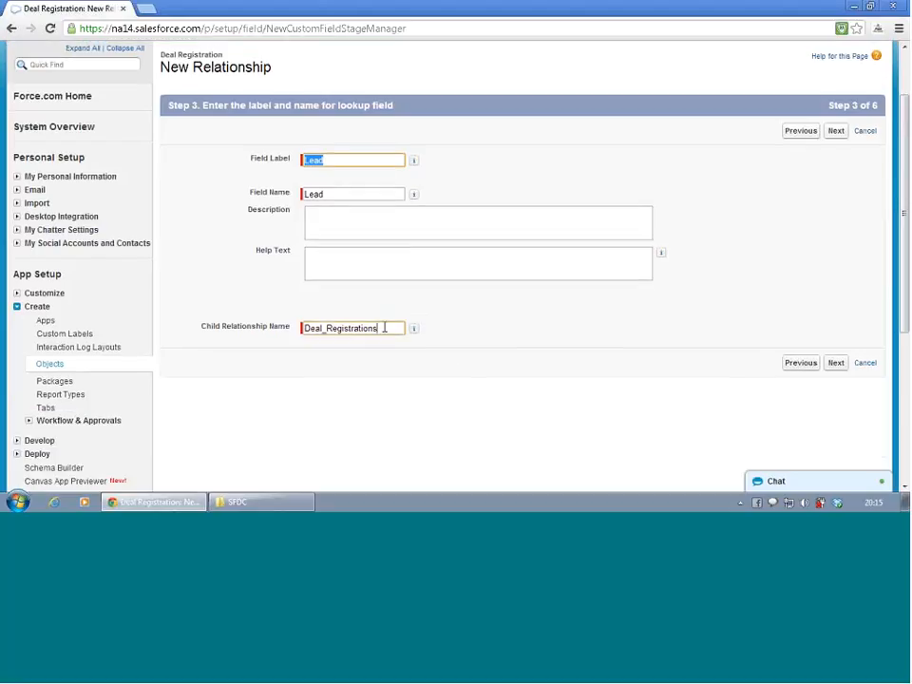
double_click(383, 326)
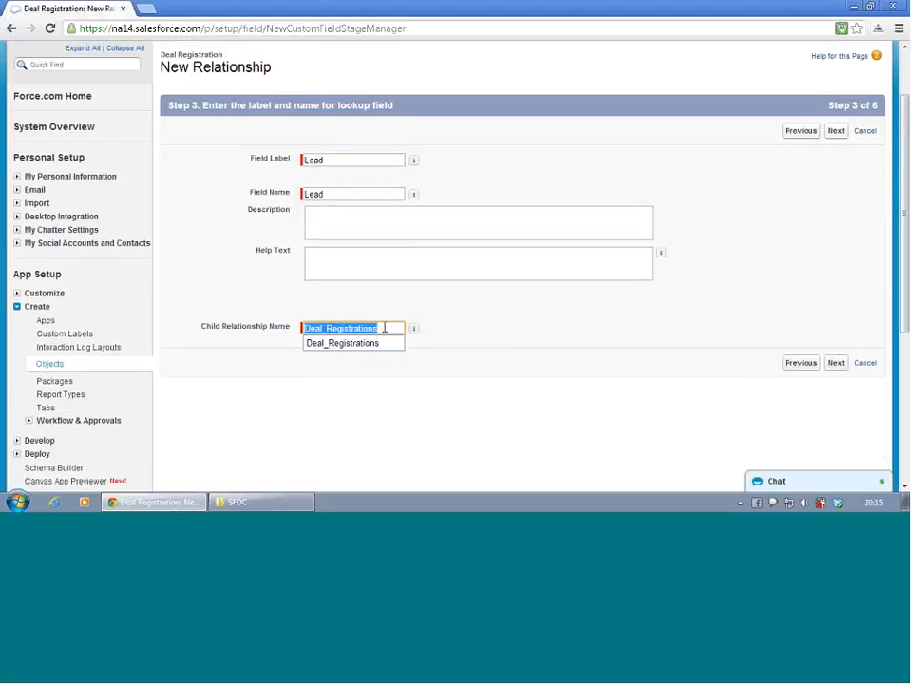
text(DR)
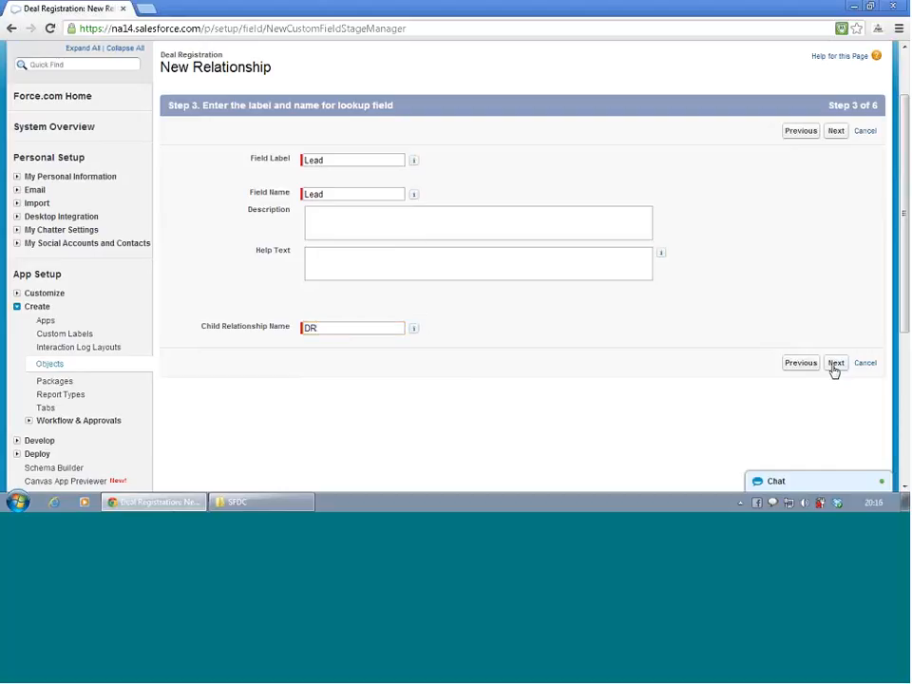
click(835, 363)
- Make the Lead lookup field visible to all profiles and continue to the page layout selection
scroll(688, 289, down, 4)
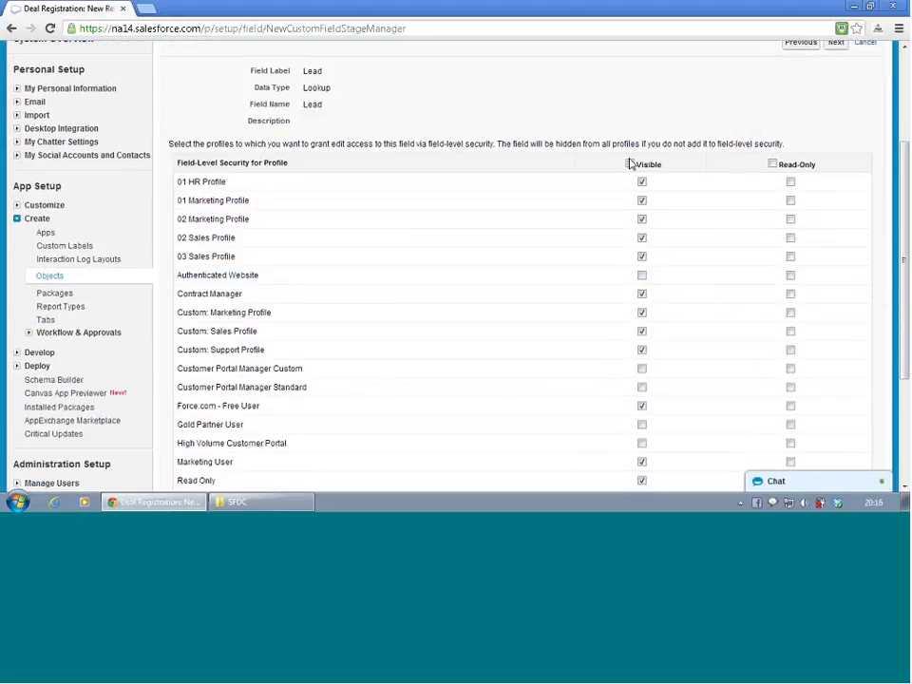
click(631, 165)
scroll(634, 174, down, 1)
scroll(635, 174, down, 2)
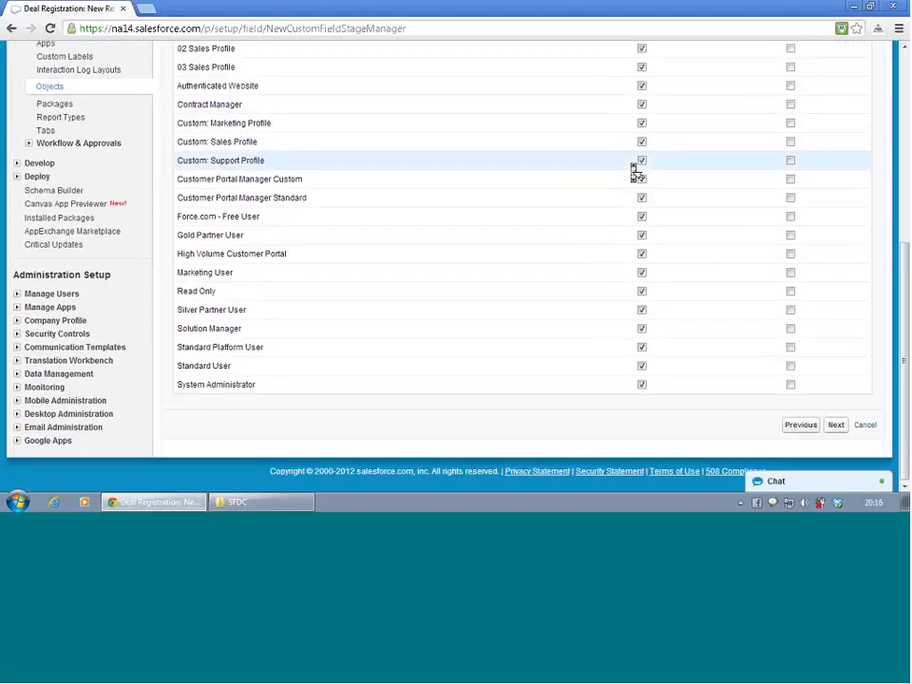
click(836, 427)
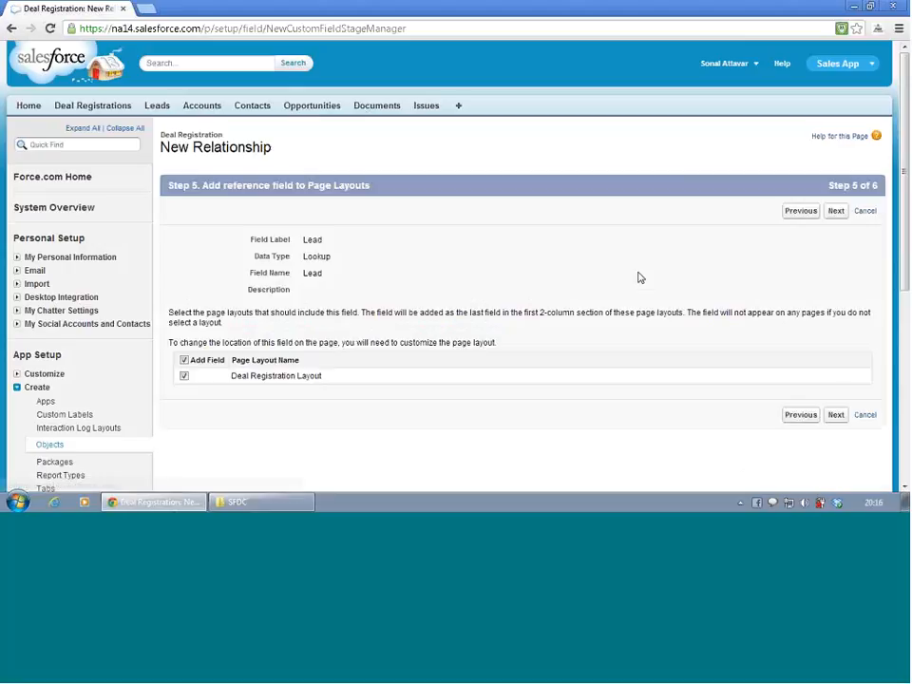
- Keep the field on Deal Registration Layout and the Deal Registrations related list on all Lead layouts, and save the relationship
click(835, 416)
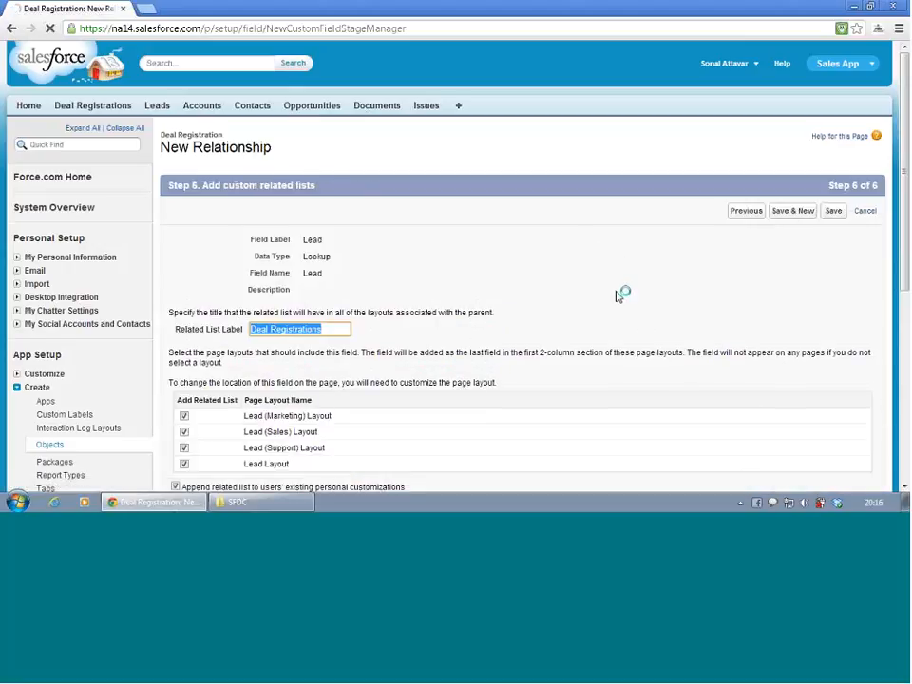
scroll(589, 316, down, 3)
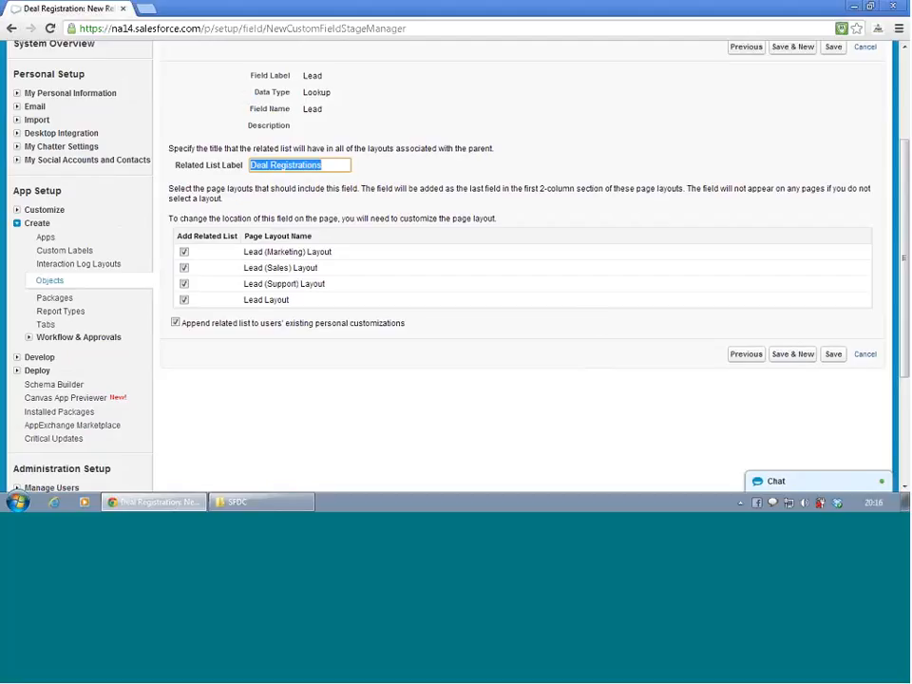
click(832, 359)
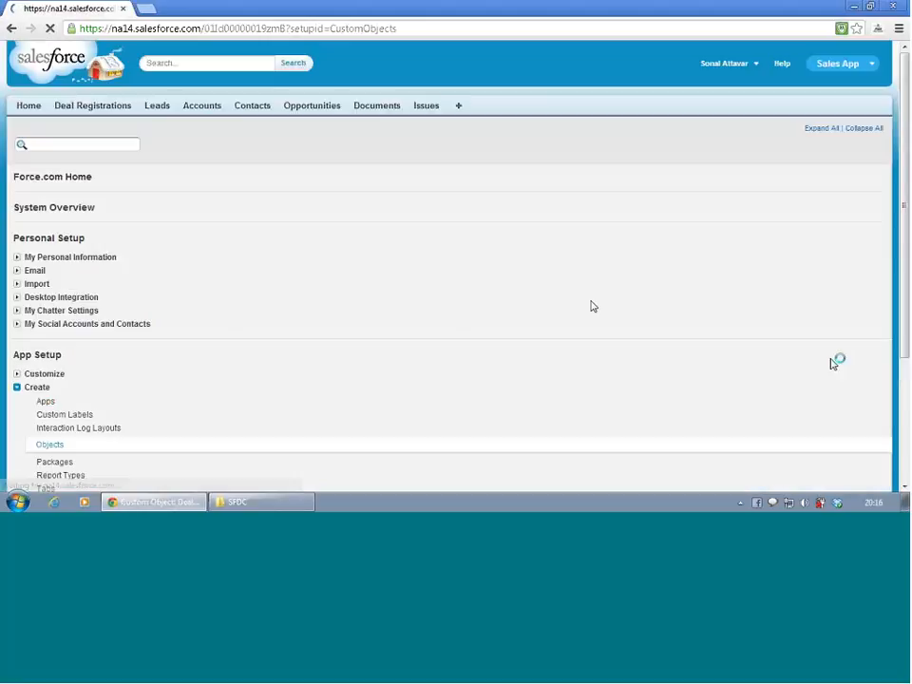
- Open Lead Layout for editing from the page layouts of the Leads object
scroll(478, 281, down, 8)
scroll(478, 281, down, 1)
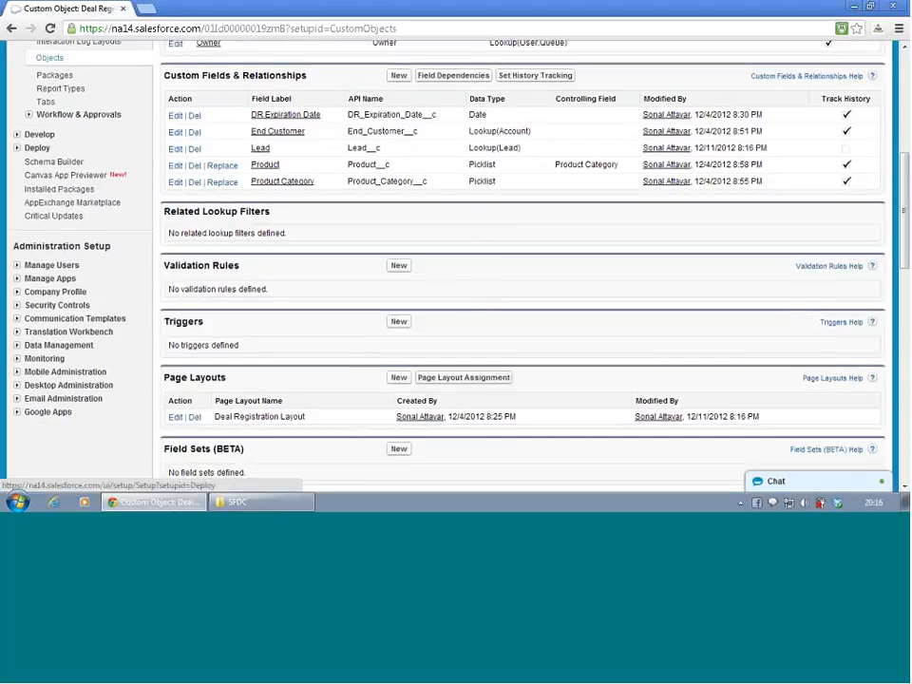
scroll(96, 211, up, 1)
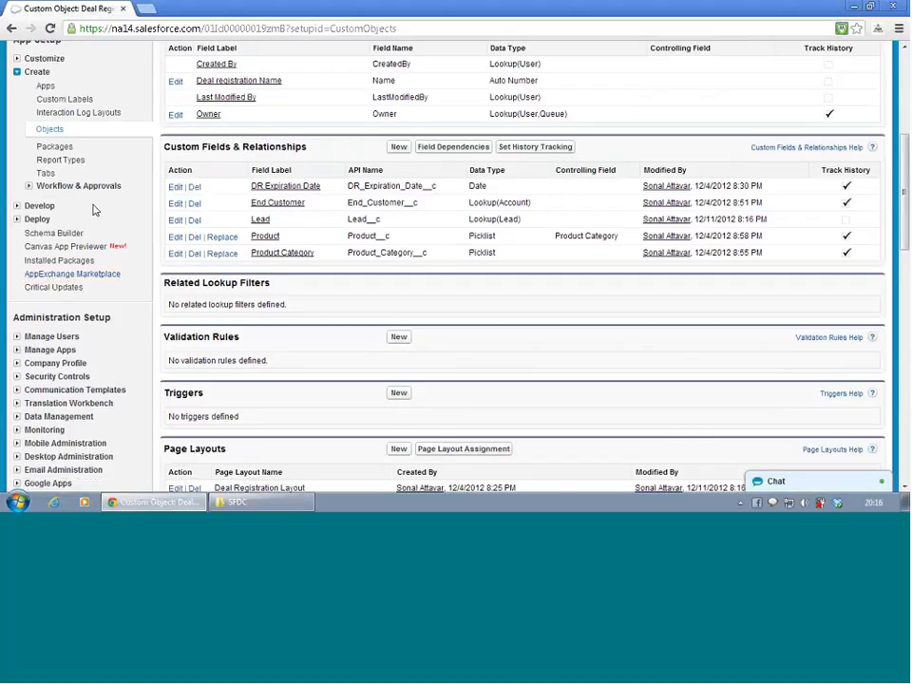
click(17, 59)
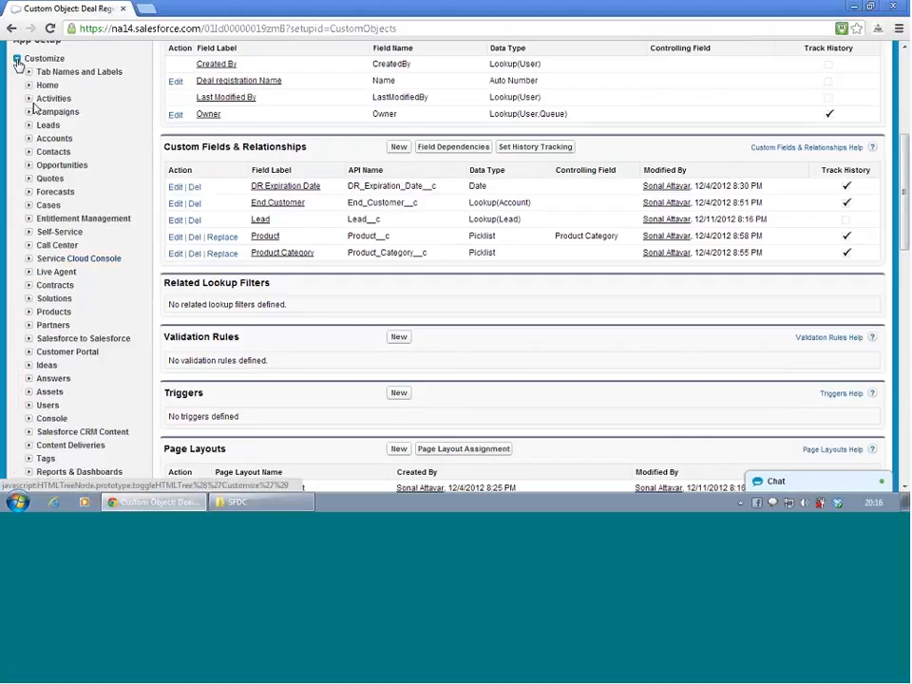
click(30, 126)
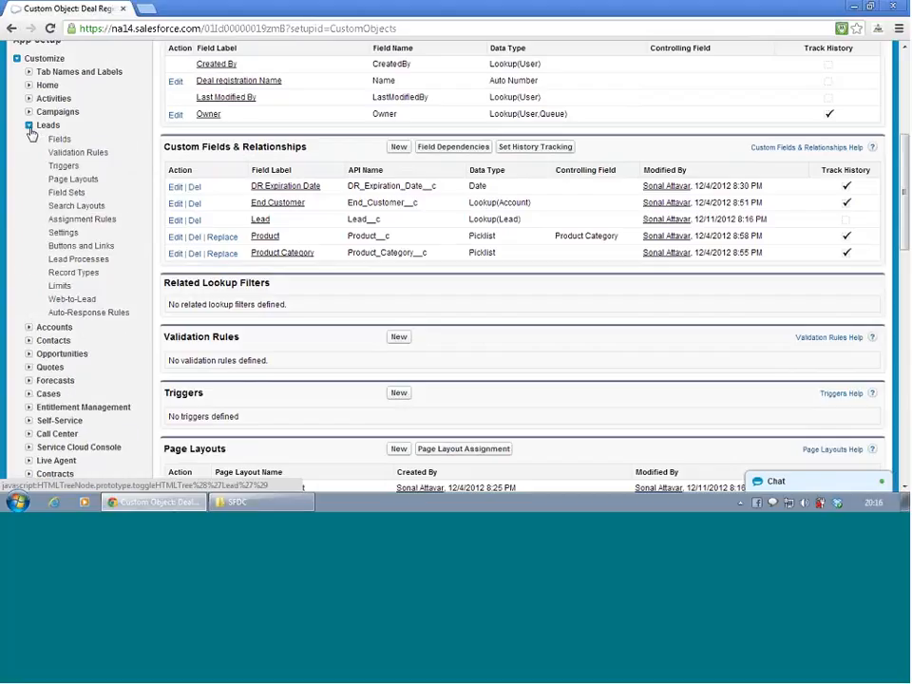
click(76, 183)
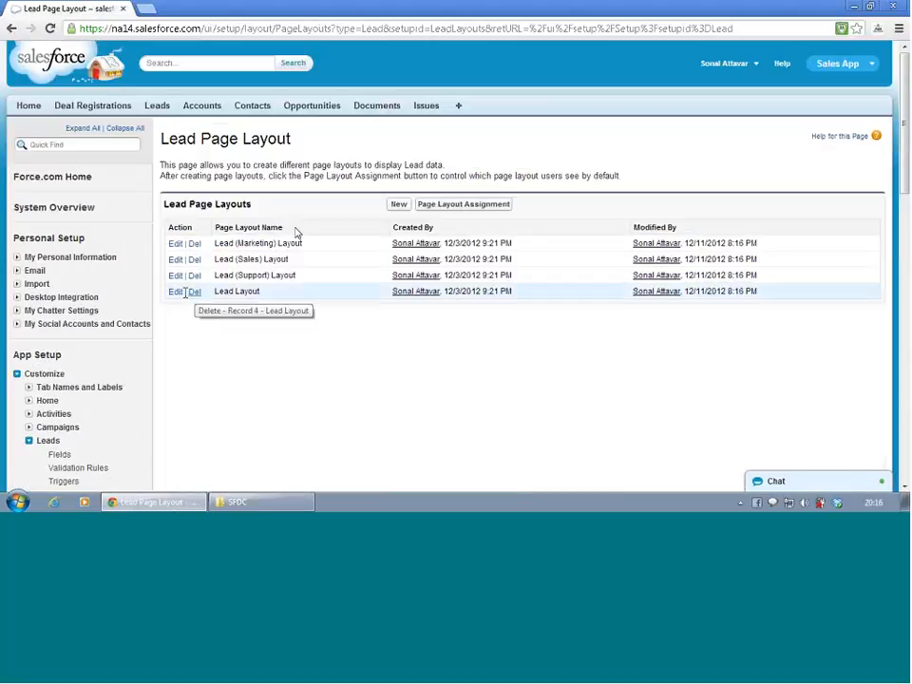
click(176, 295)
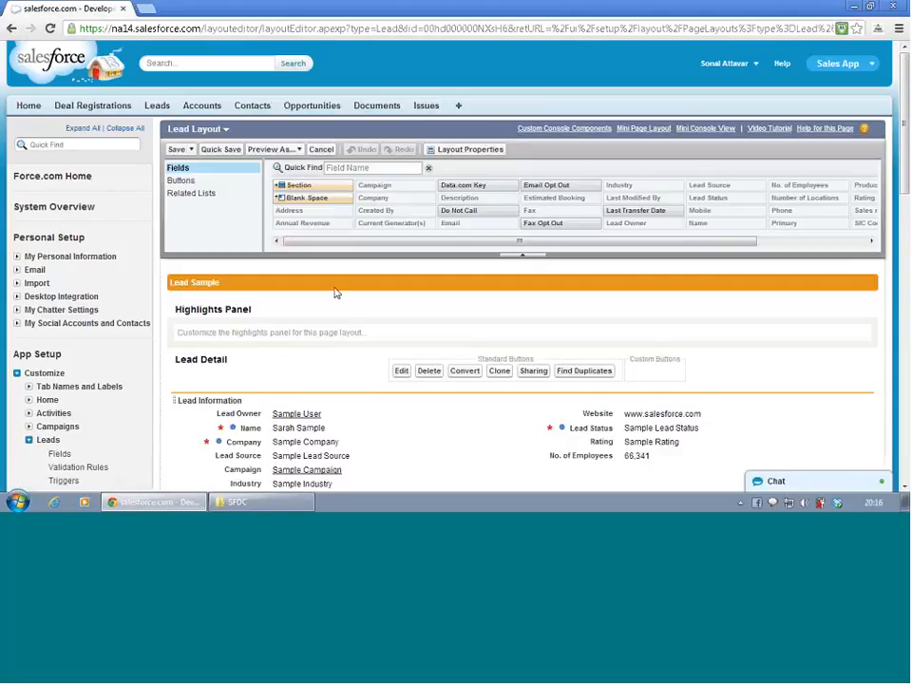
- Show the related lists of the Lead layout and open the properties of the Deal Registrations related list
click(214, 196)
scroll(238, 209, down, 10)
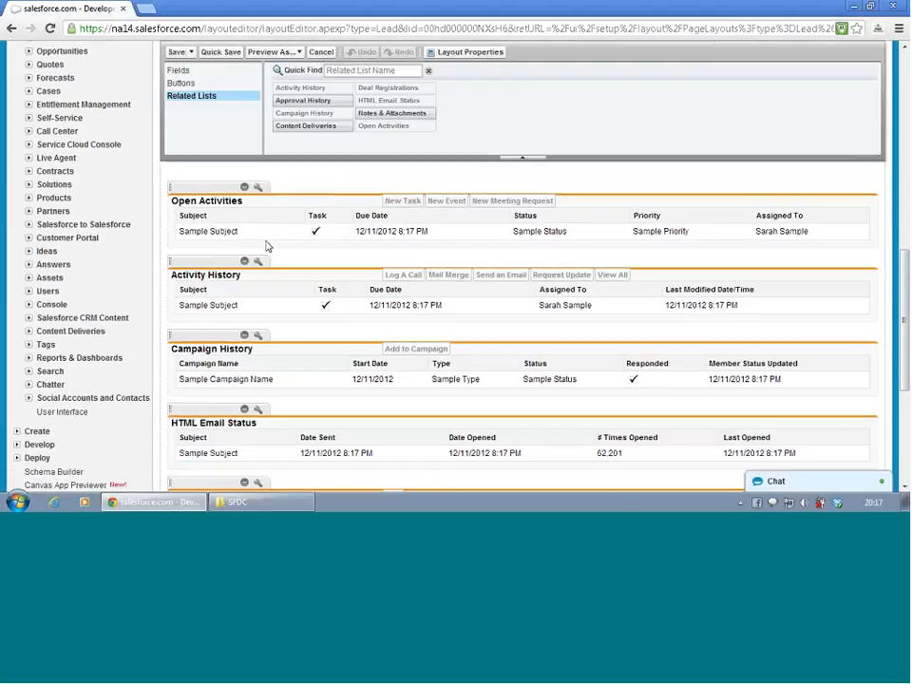
scroll(266, 246, down, 4)
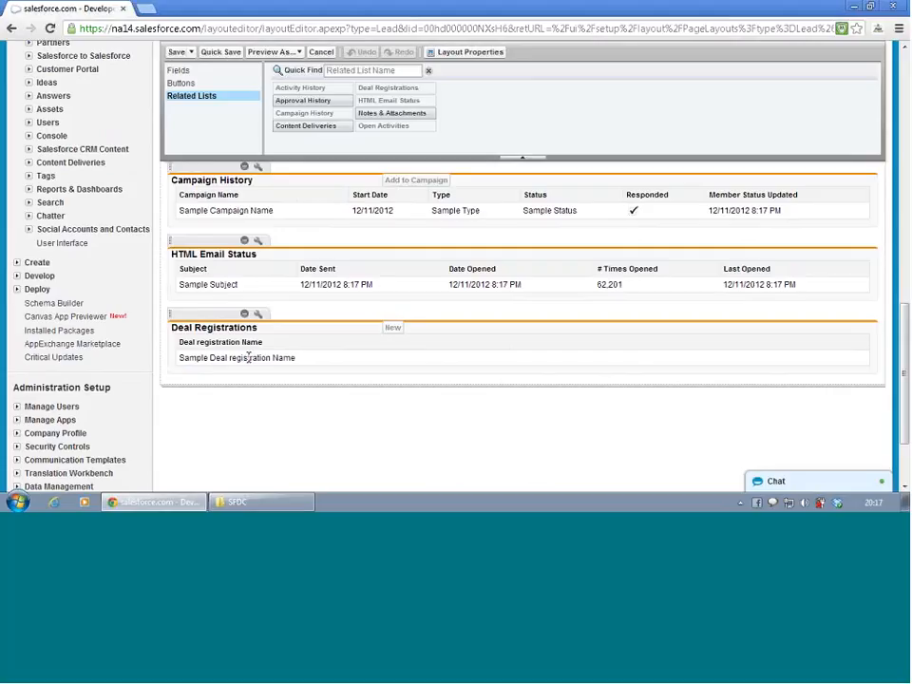
click(258, 314)
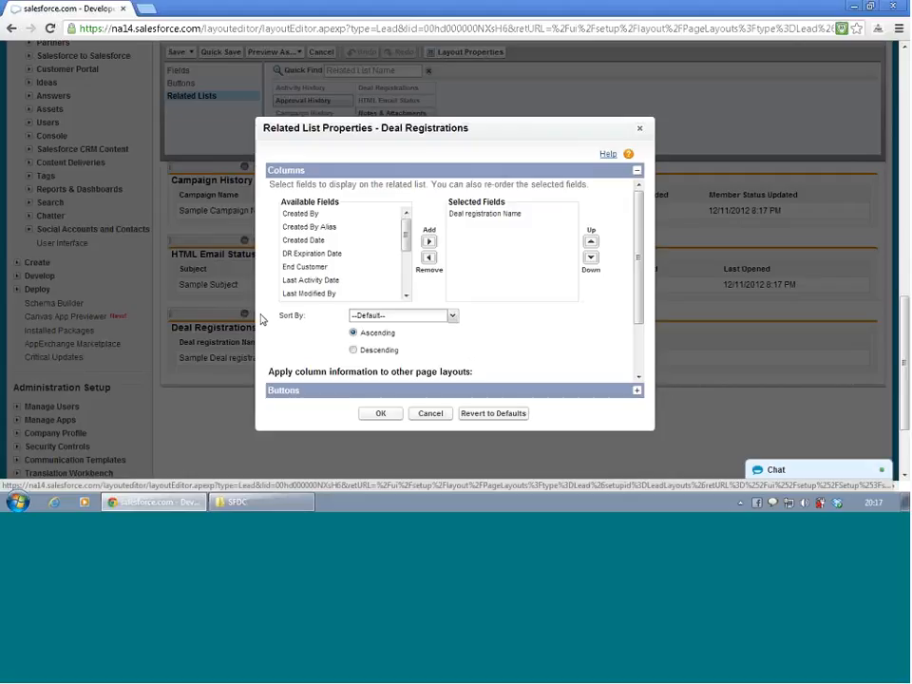
- Add DR Expiration Date, End Customer and Created Date as columns of the Deal Registrations related list
click(342, 257)
click(428, 242)
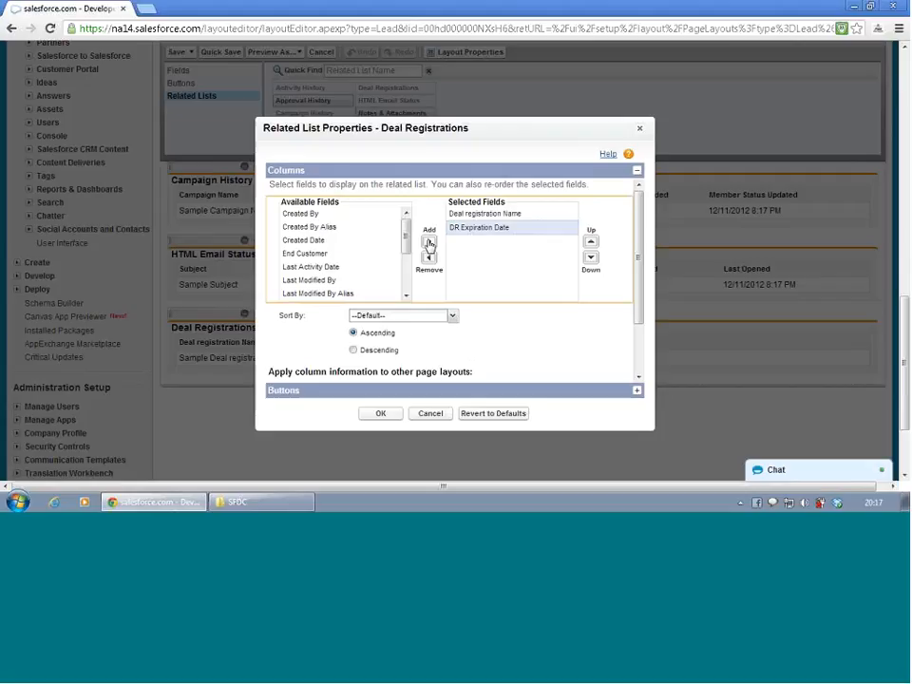
click(378, 255)
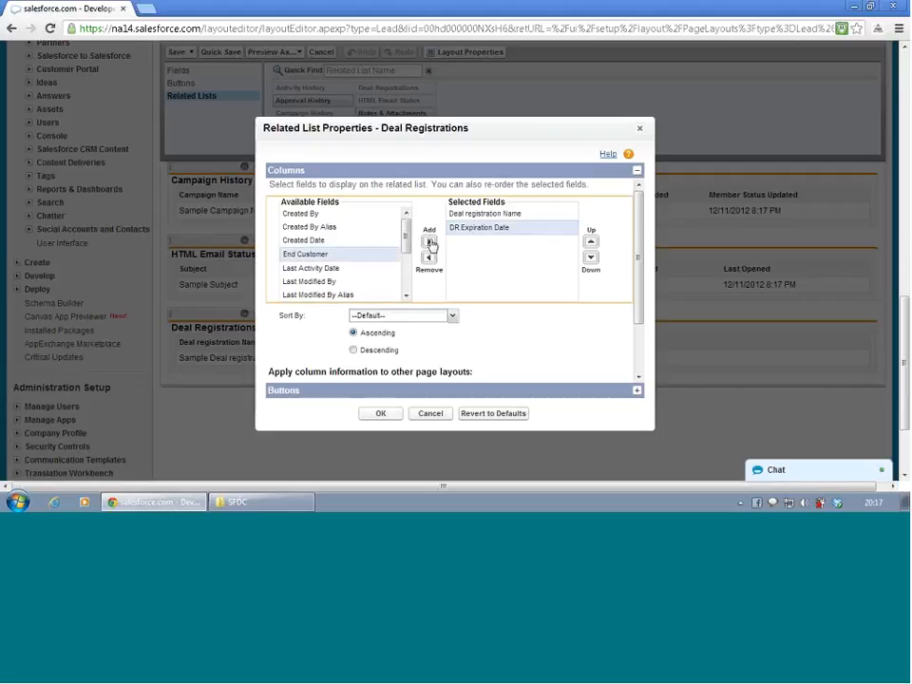
click(428, 243)
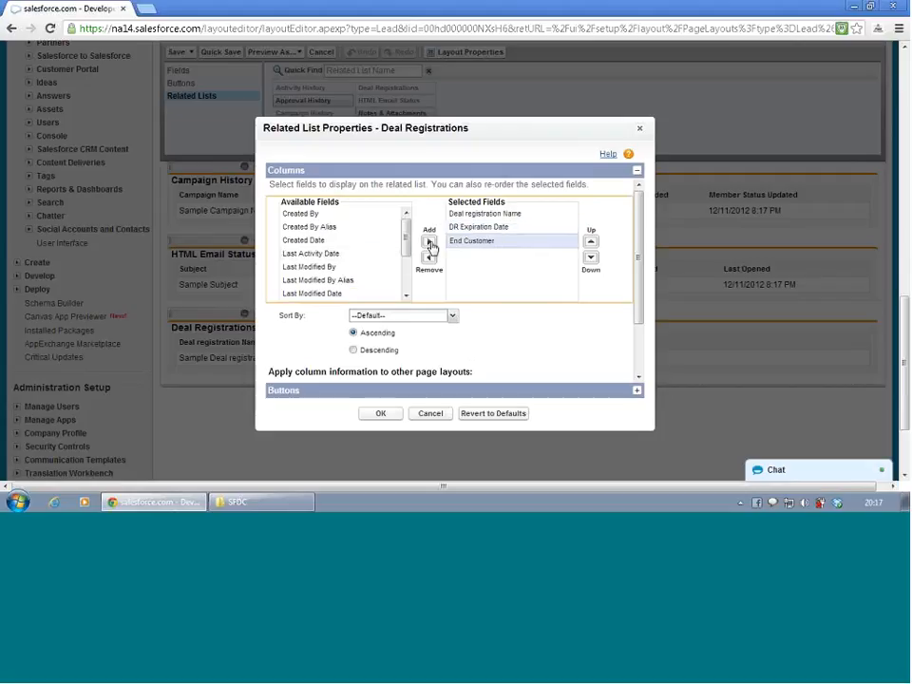
click(355, 241)
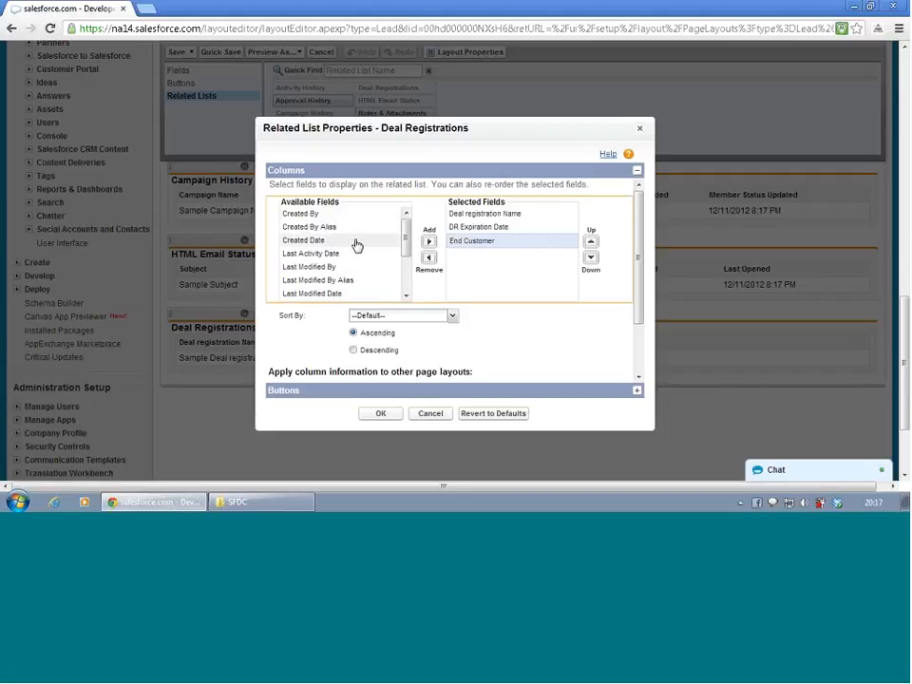
click(429, 241)
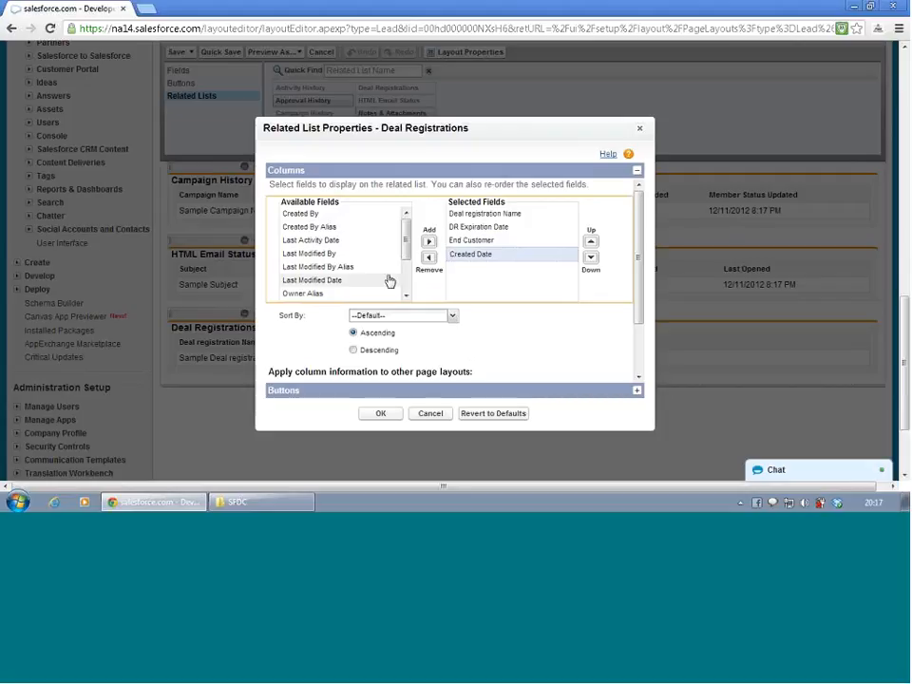
- Add Product Category and Product as columns of the Deal Registrations related list
click(406, 295)
click(406, 295)
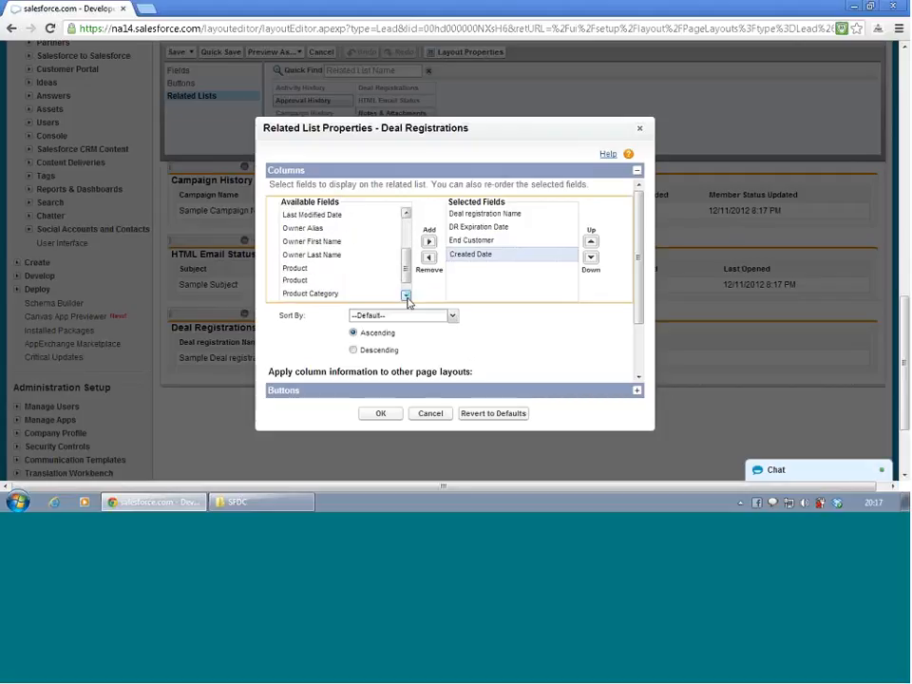
click(406, 297)
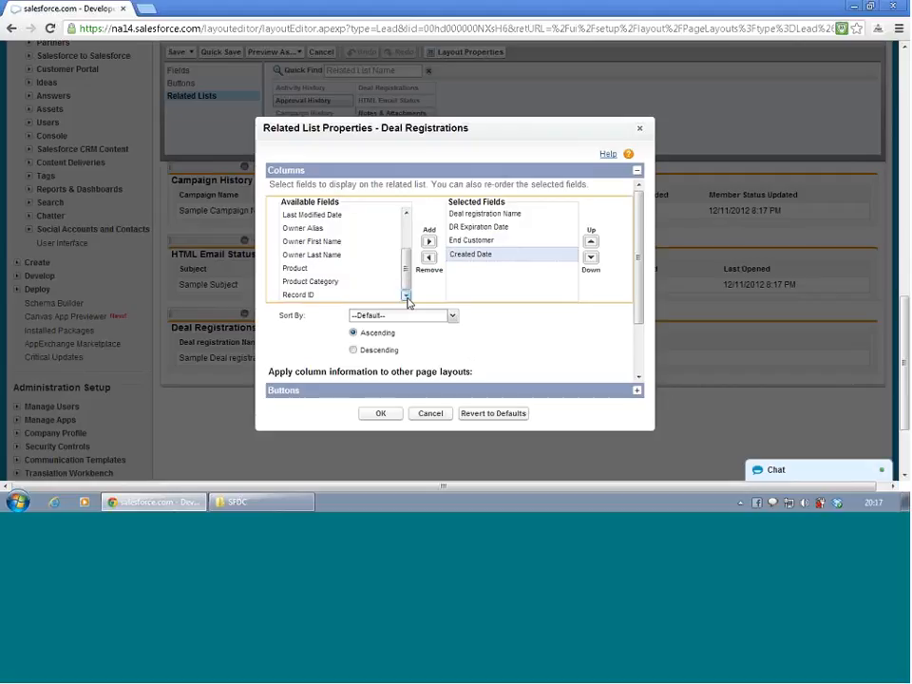
click(321, 271)
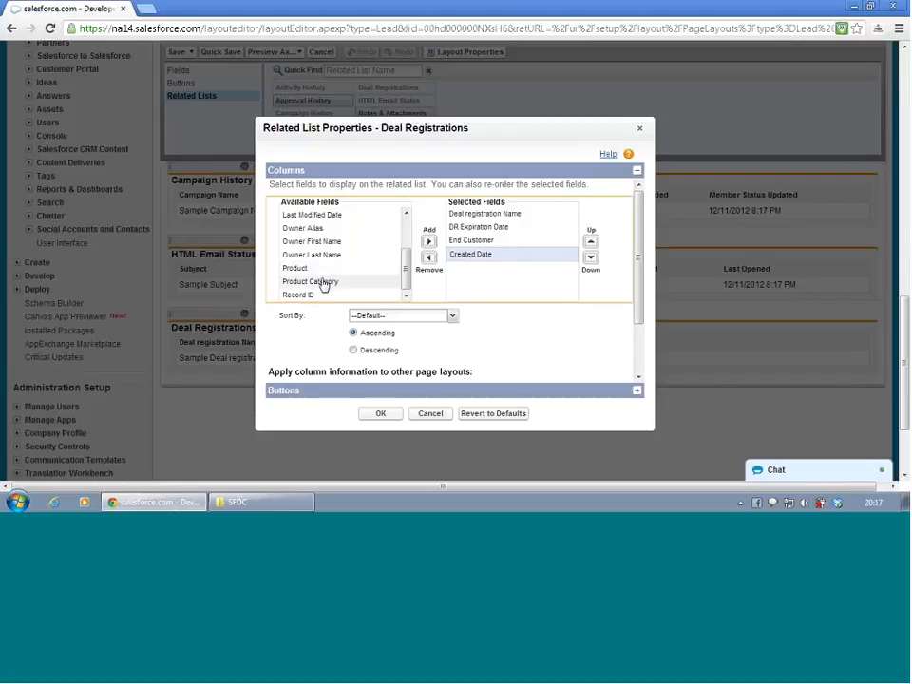
click(323, 283)
ctrl+click(319, 272)
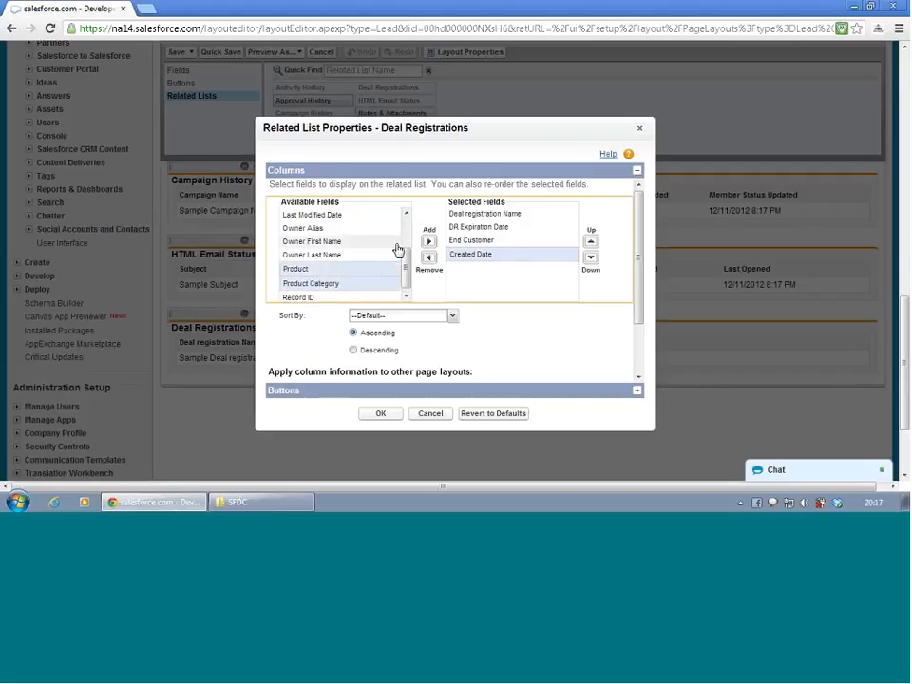
click(429, 244)
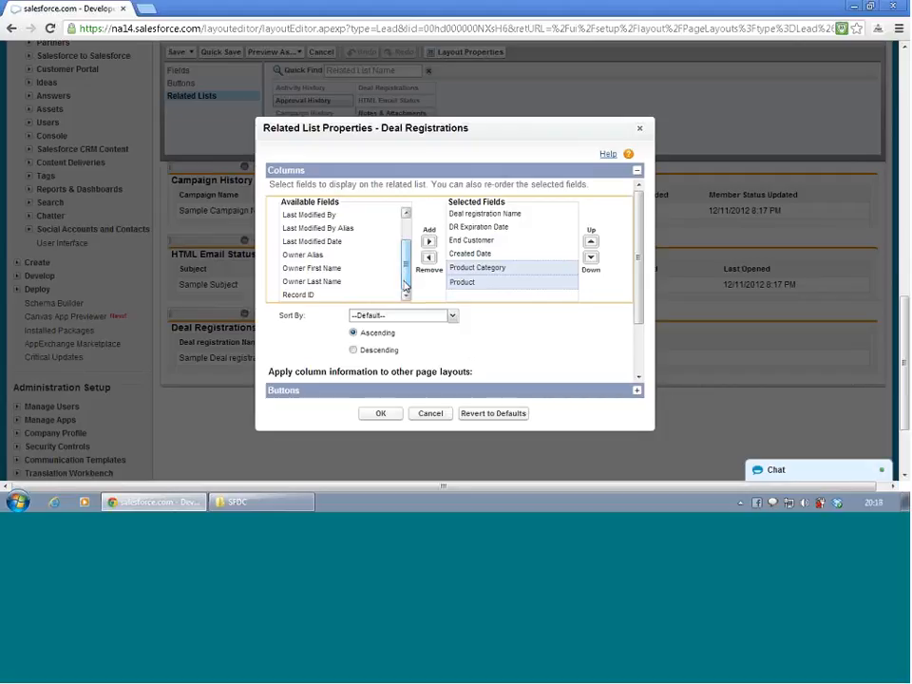
- Keep the columns applied to all other Lead layouts and the New button enabled, accept the related list properties and save the layout
drag(639, 246, 650, 328)
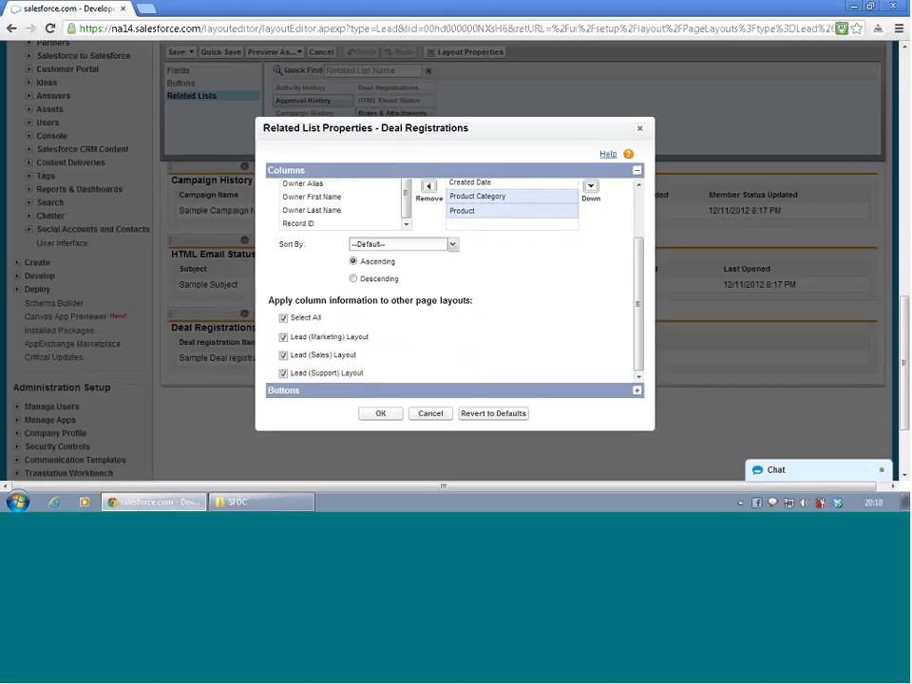
click(638, 391)
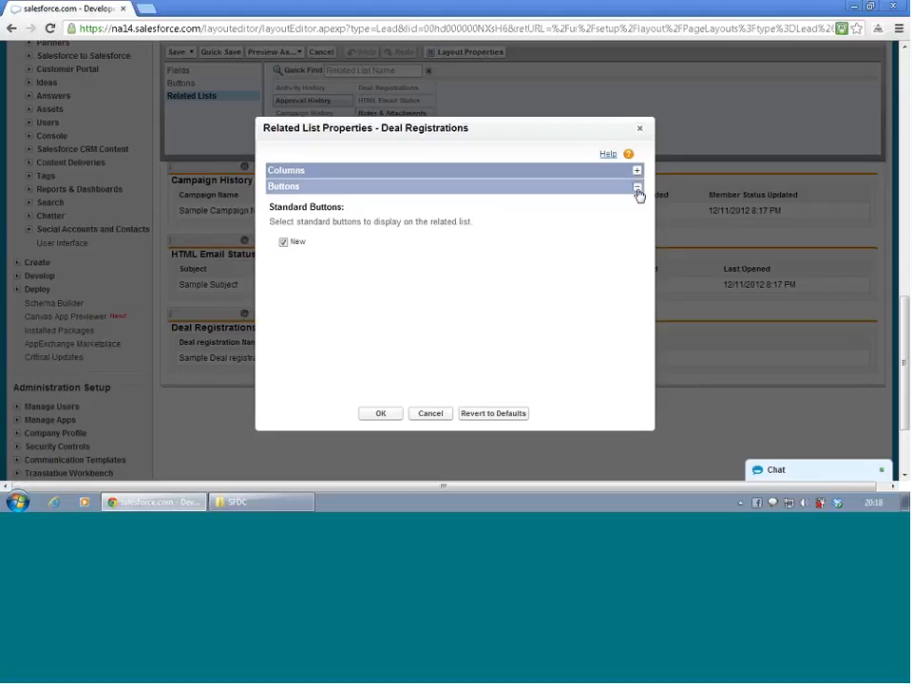
click(392, 416)
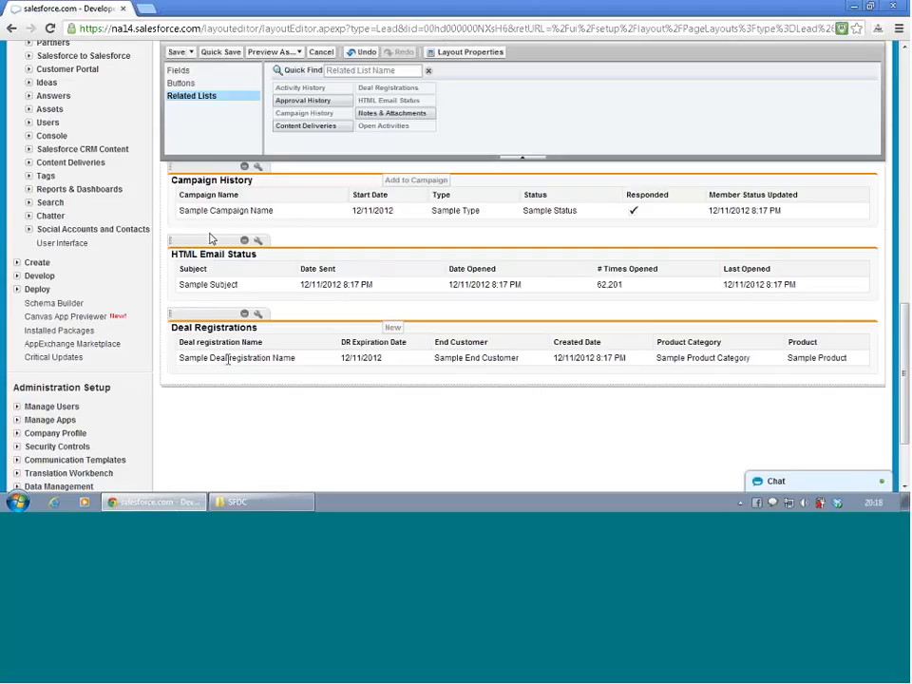
click(178, 55)
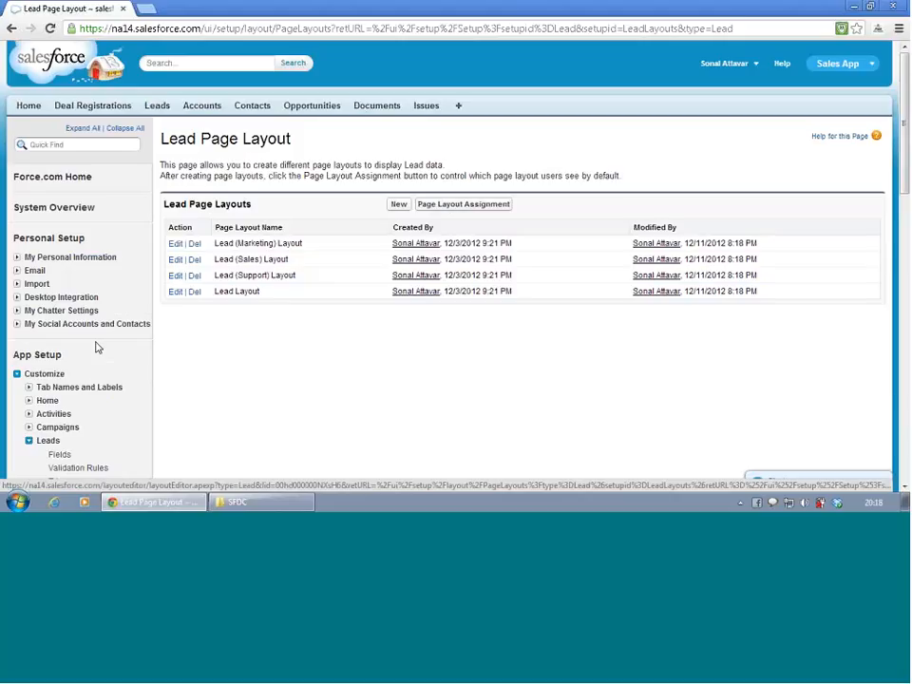
- List all open leads and open the lead located in Florida (FL)
scroll(97, 348, down, 2)
scroll(98, 350, up, 2)
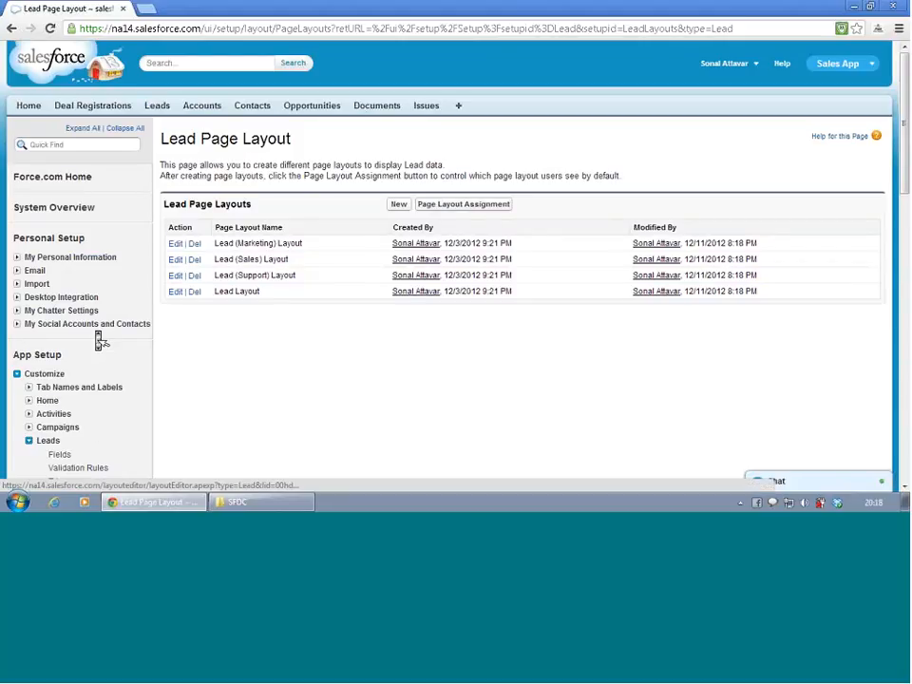
click(159, 108)
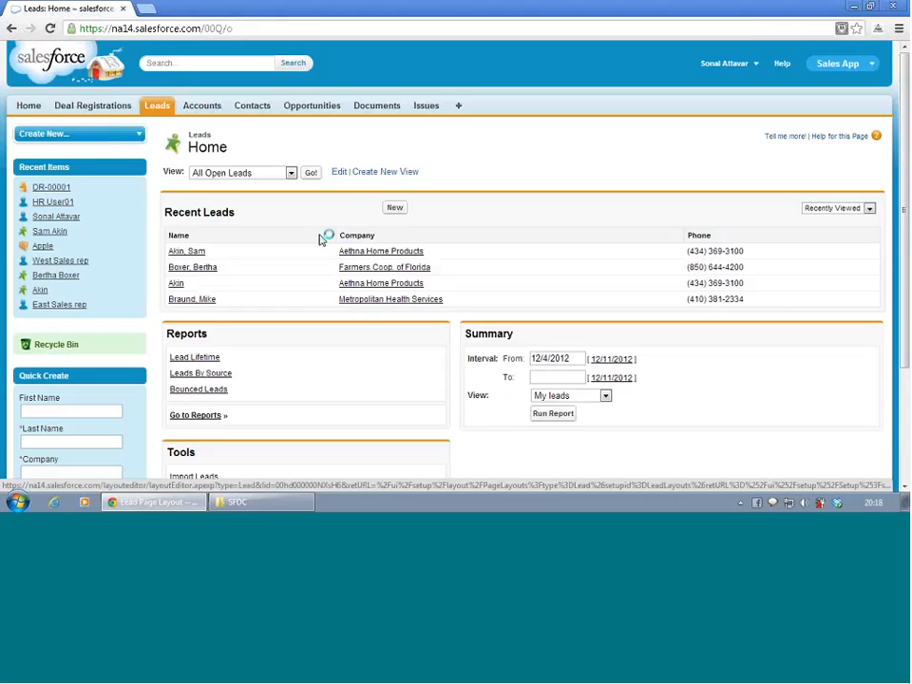
click(291, 173)
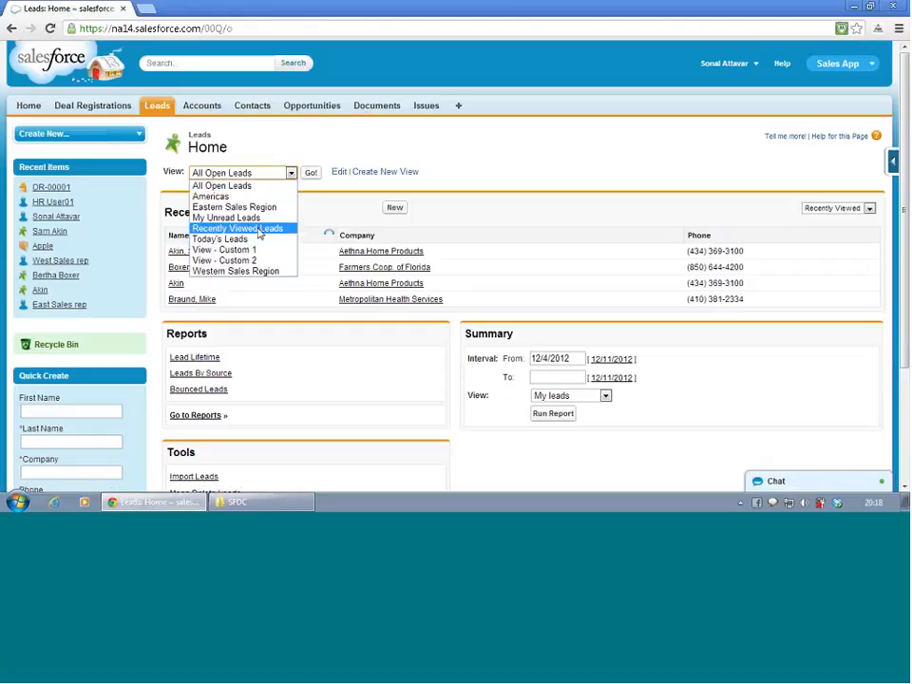
click(250, 186)
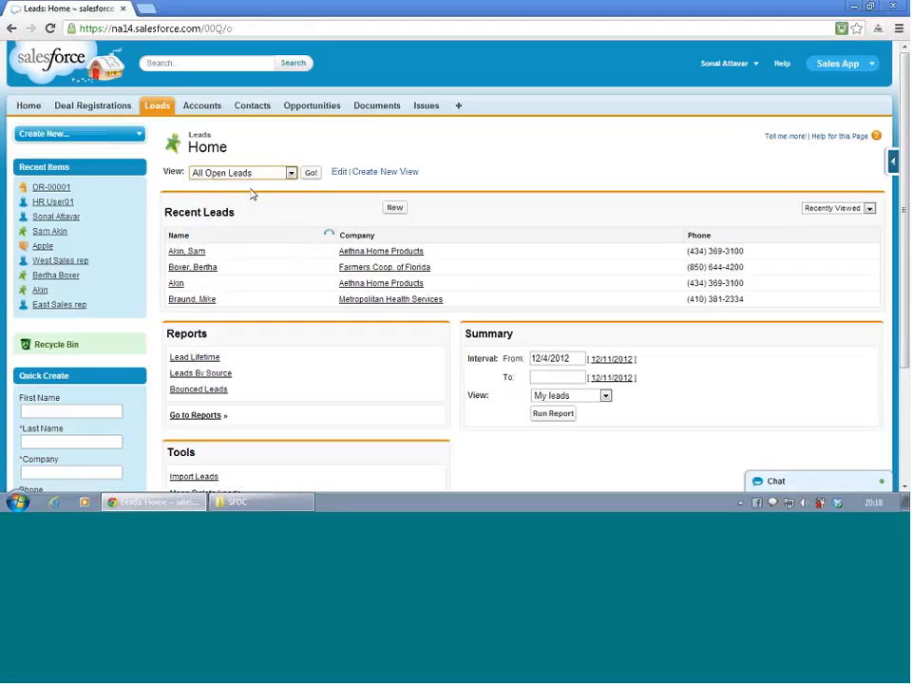
click(316, 174)
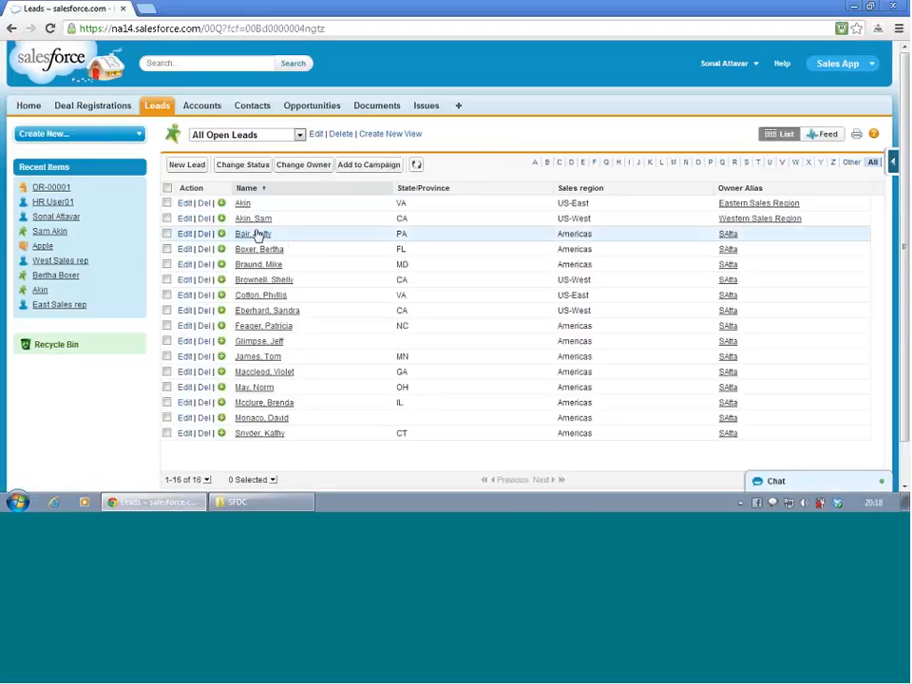
click(251, 251)
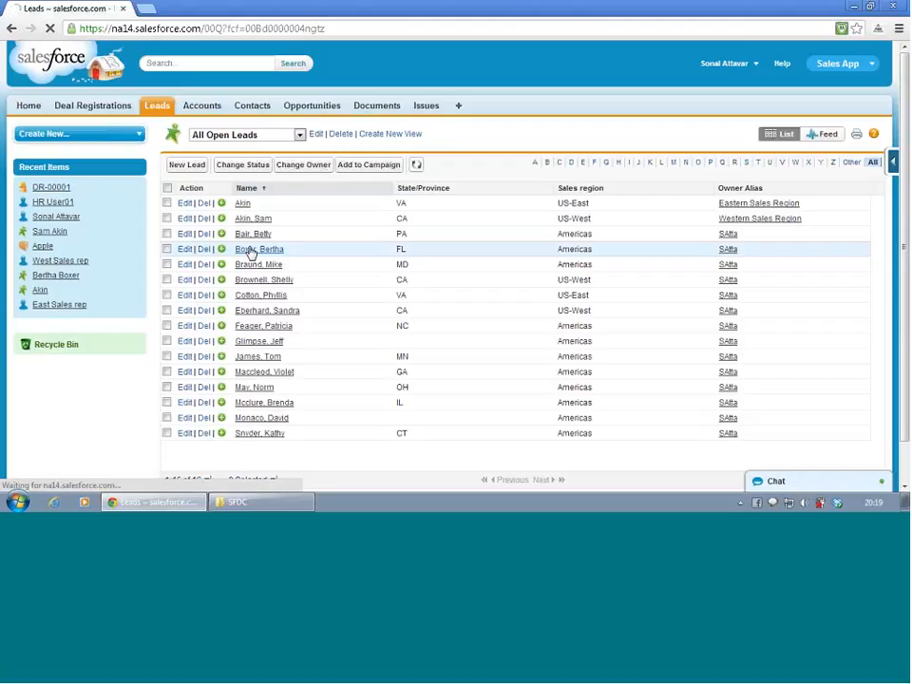
- Start a new deal registration from the Deal Registrations related list of the lead
scroll(250, 254, down, 1)
scroll(250, 255, down, 4)
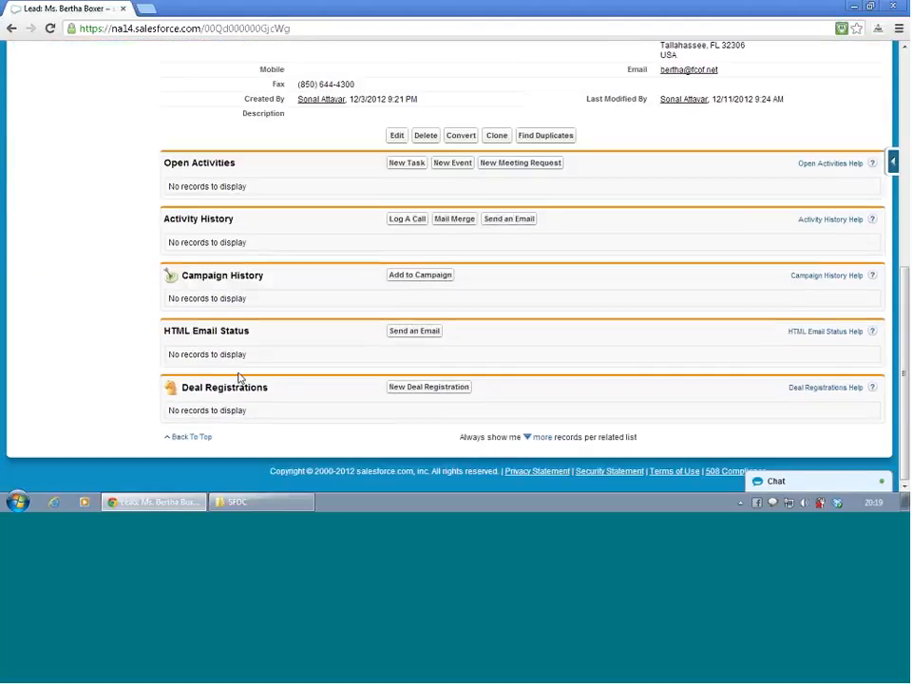
drag(225, 407, 406, 400)
click(413, 389)
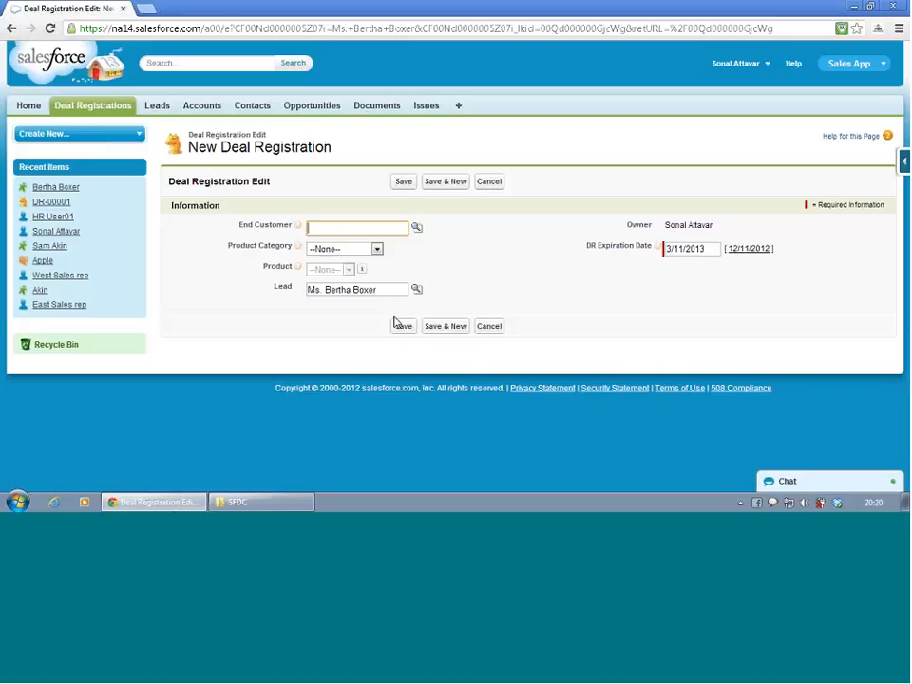
click(394, 317)
- Set the new deal registration's End Customer to BMW and its Product Category to Sedan
click(361, 230)
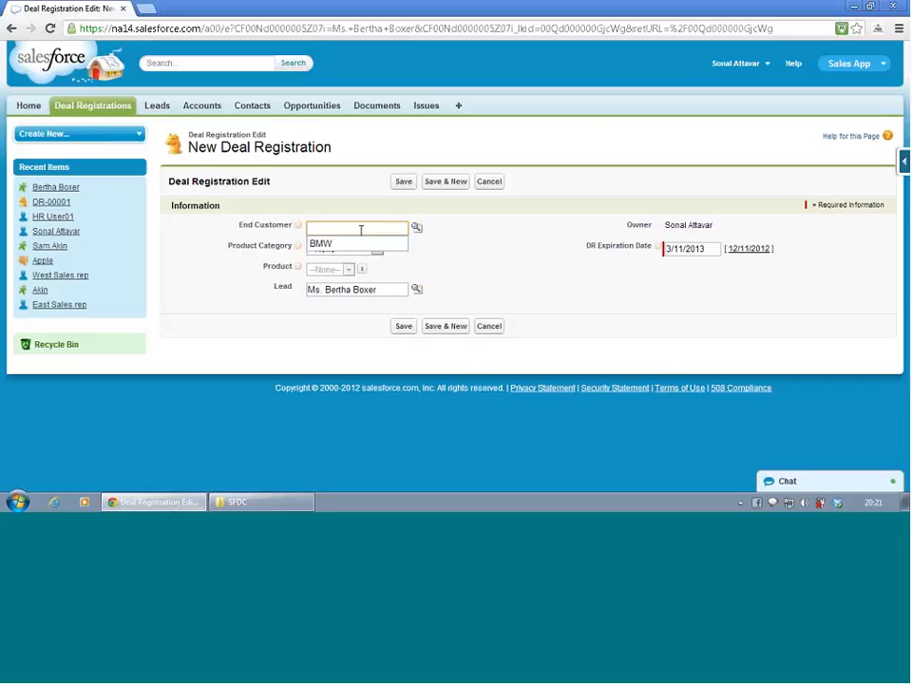
click(358, 245)
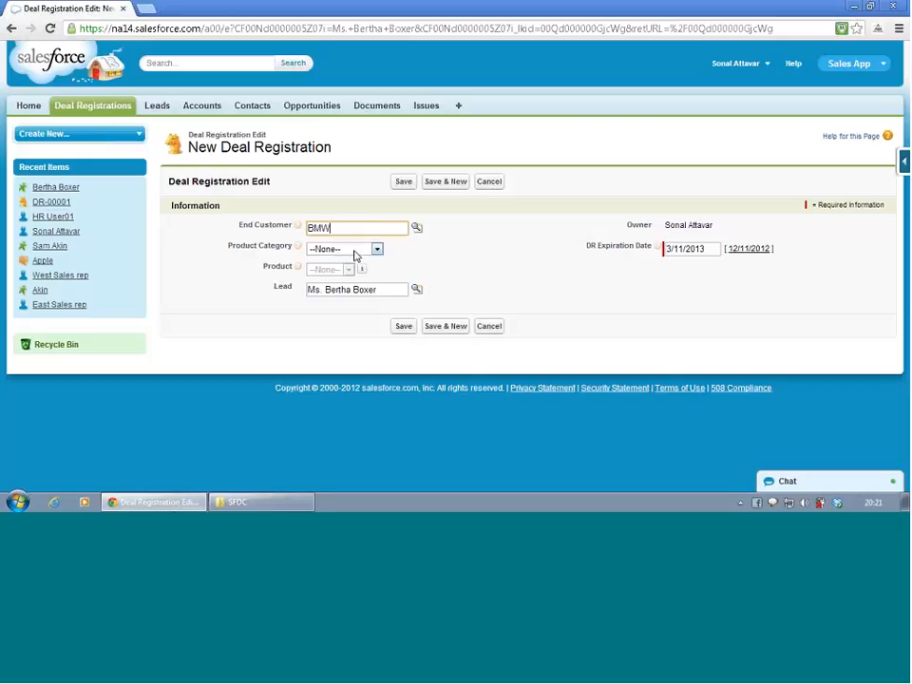
click(355, 250)
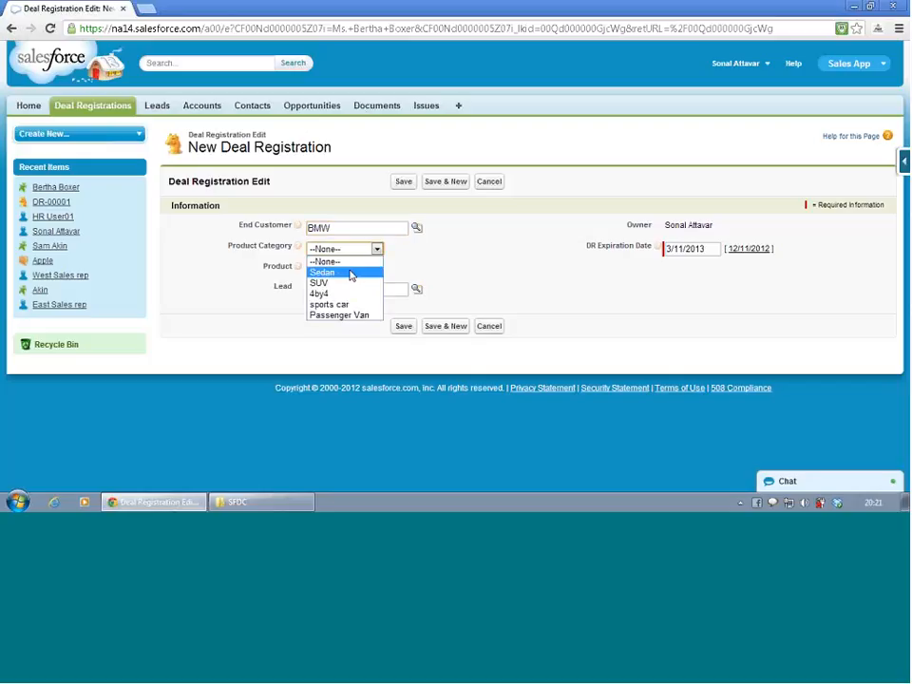
click(352, 275)
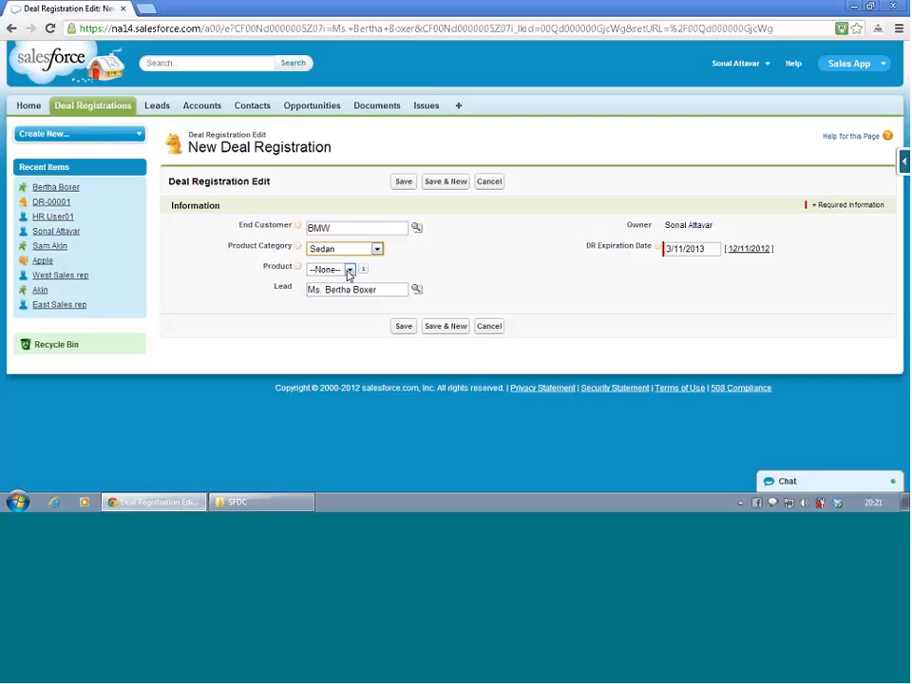
- Set the new deal registration's Product to 3 series, save it and preview the summary of its linked lead
click(349, 270)
click(340, 293)
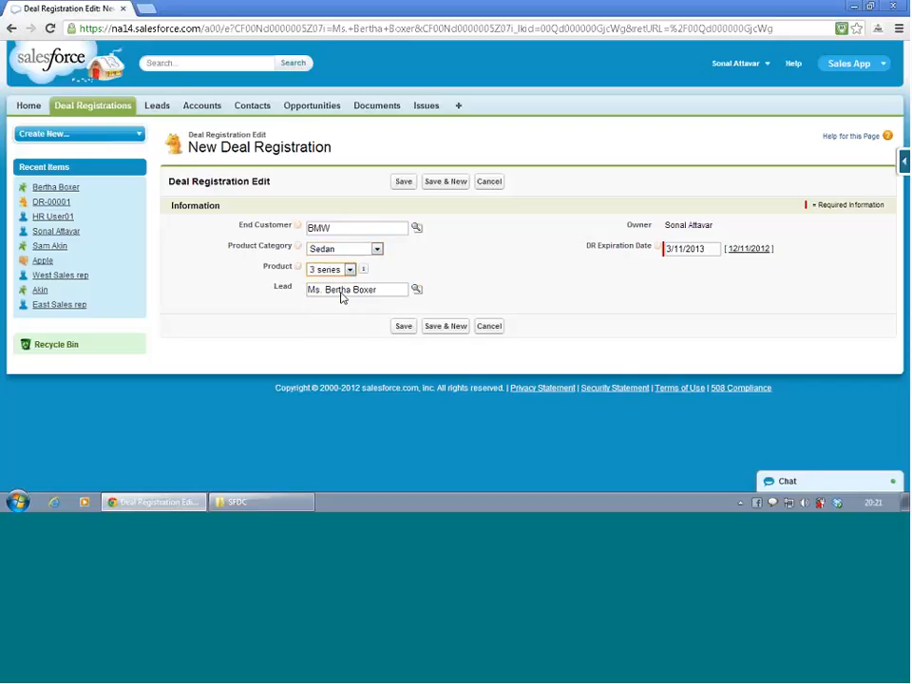
click(406, 328)
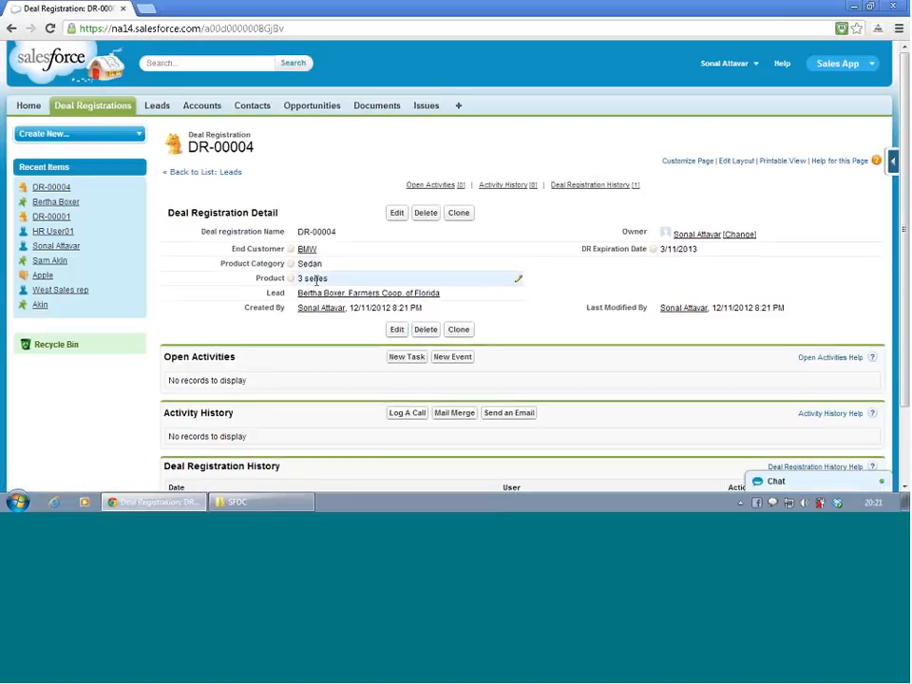
mouse_move(310, 300)
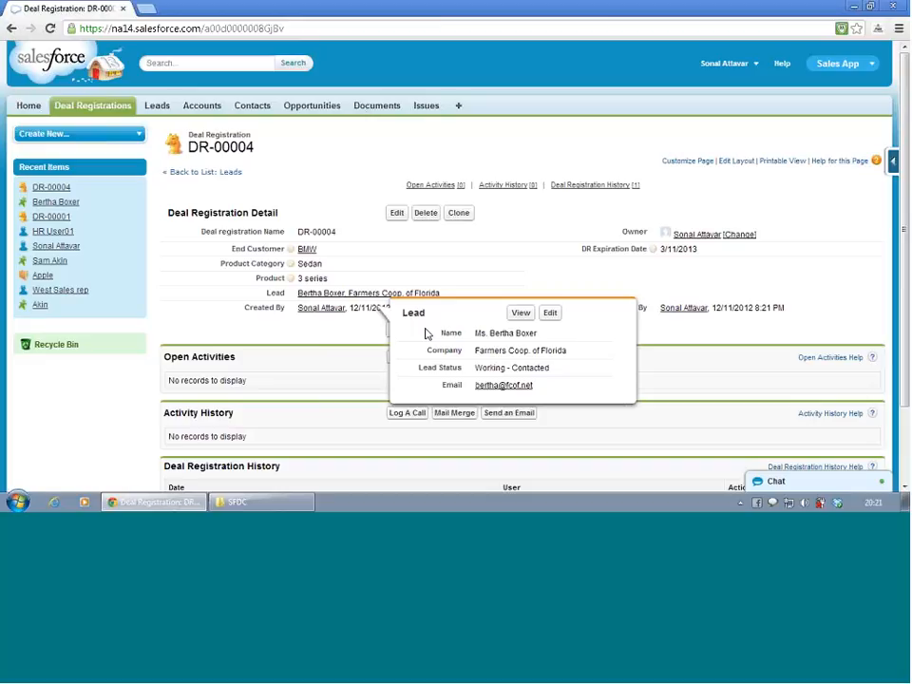
scroll(425, 335, down, 2)
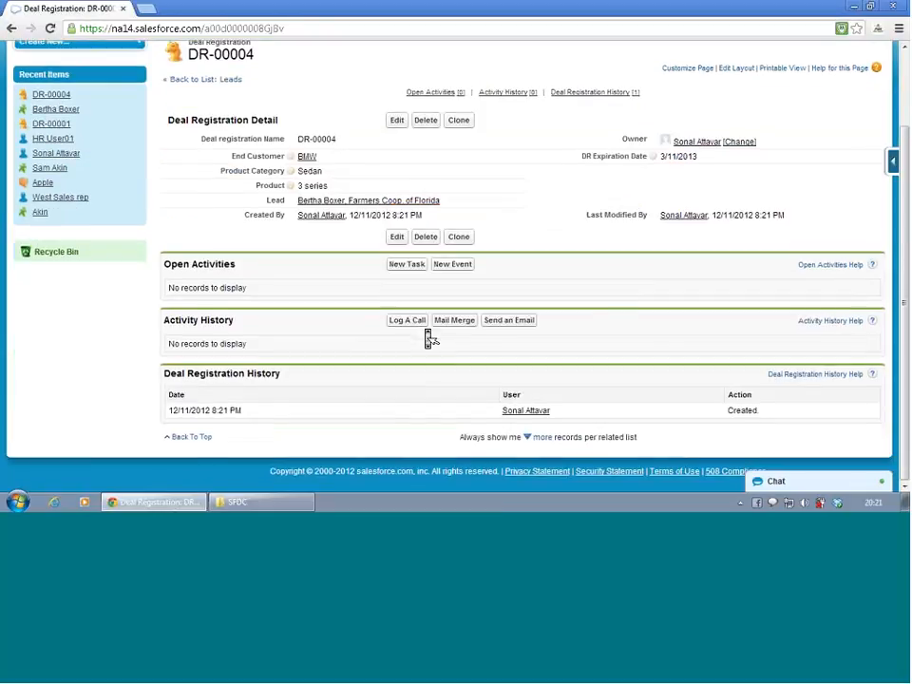
scroll(427, 337, up, 2)
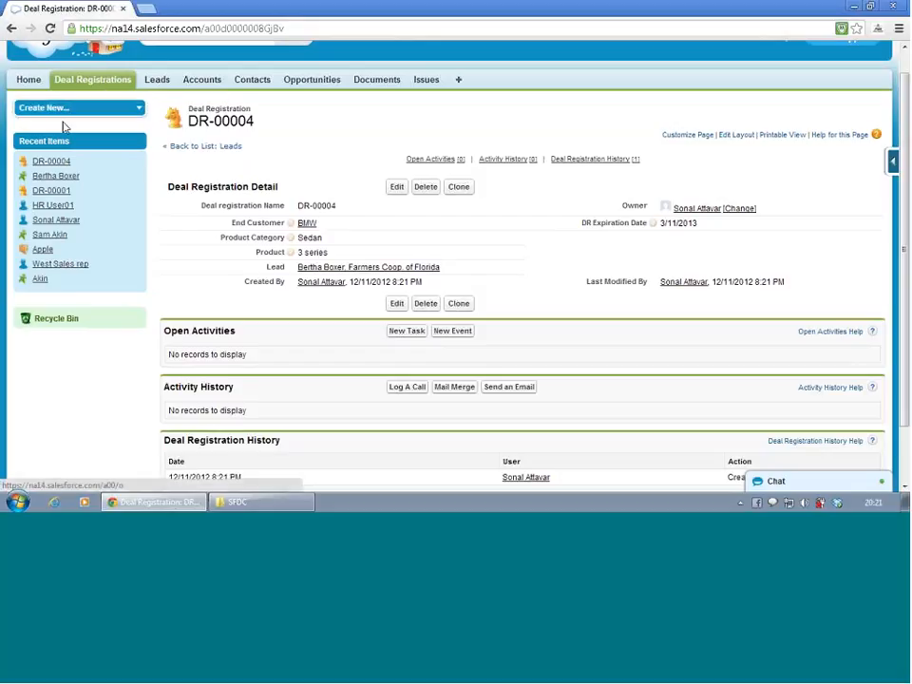
scroll(787, 157, up, 1)
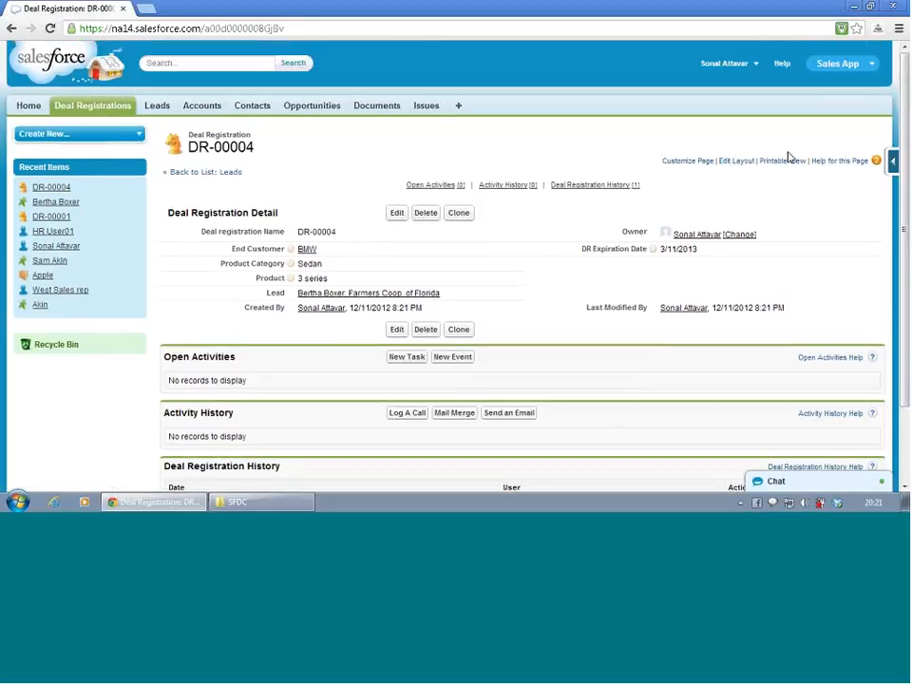
- In setup, open the Leads page layout named Lead Layout for editing and go to its mini page layout
click(738, 67)
click(725, 108)
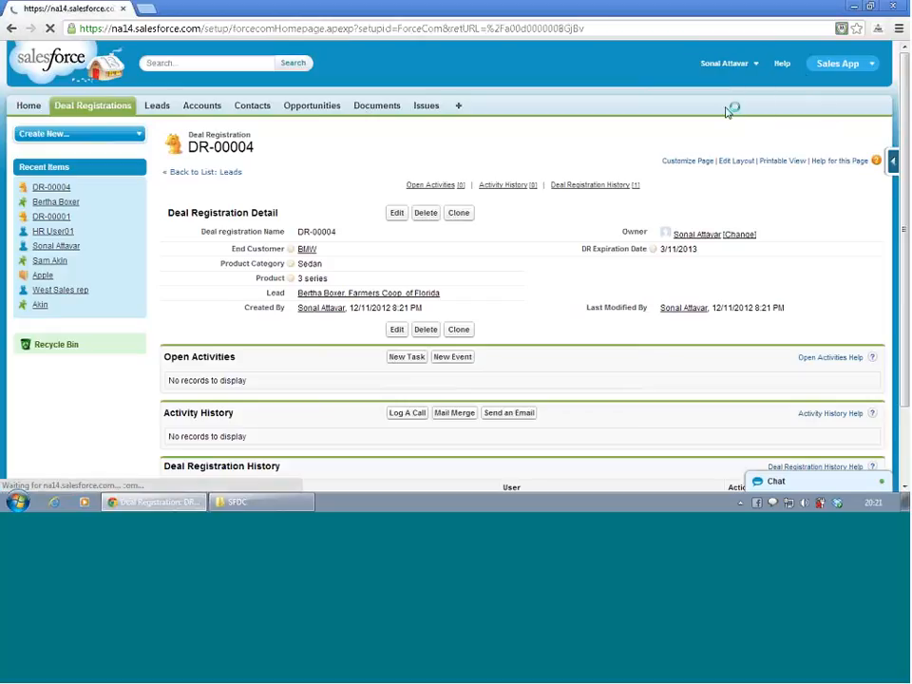
scroll(85, 290, down, 3)
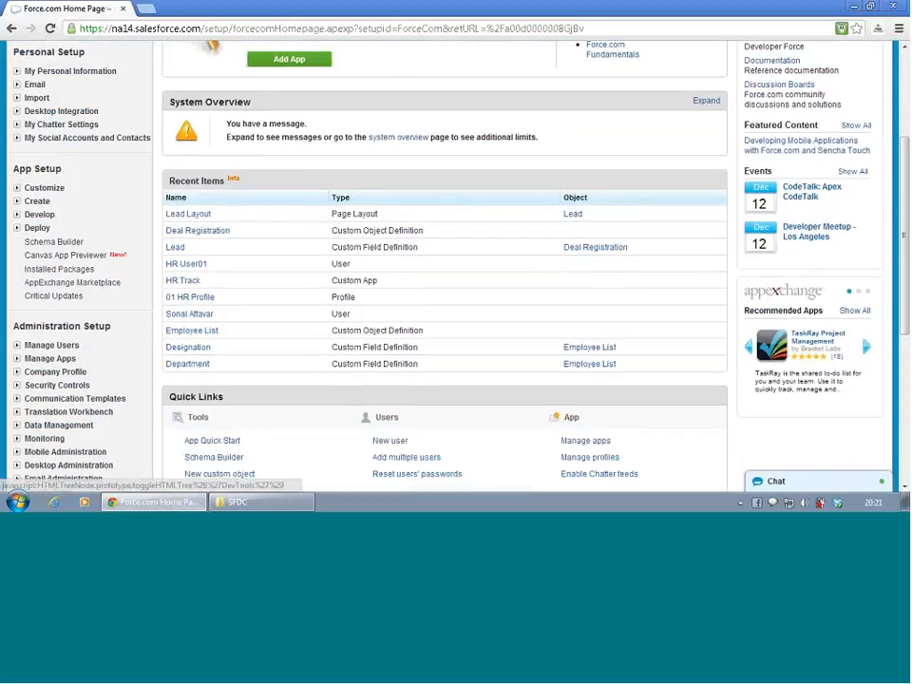
click(16, 187)
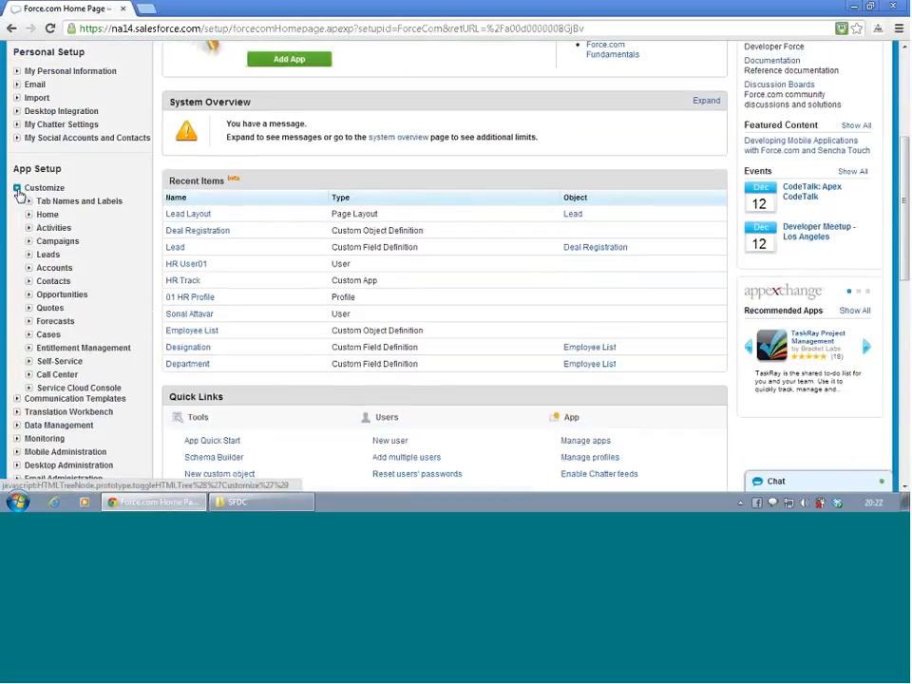
click(29, 257)
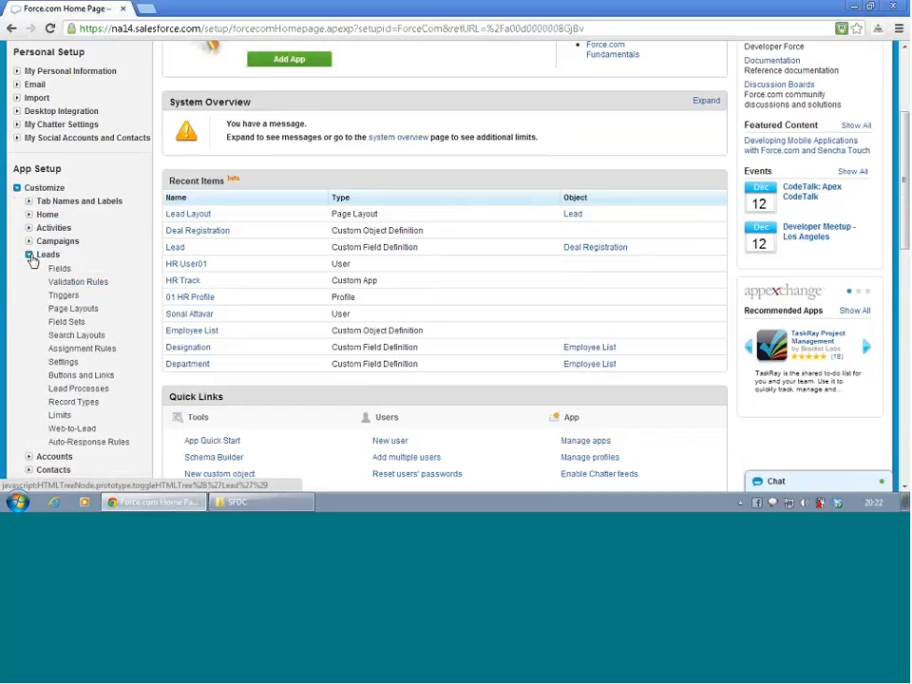
click(81, 307)
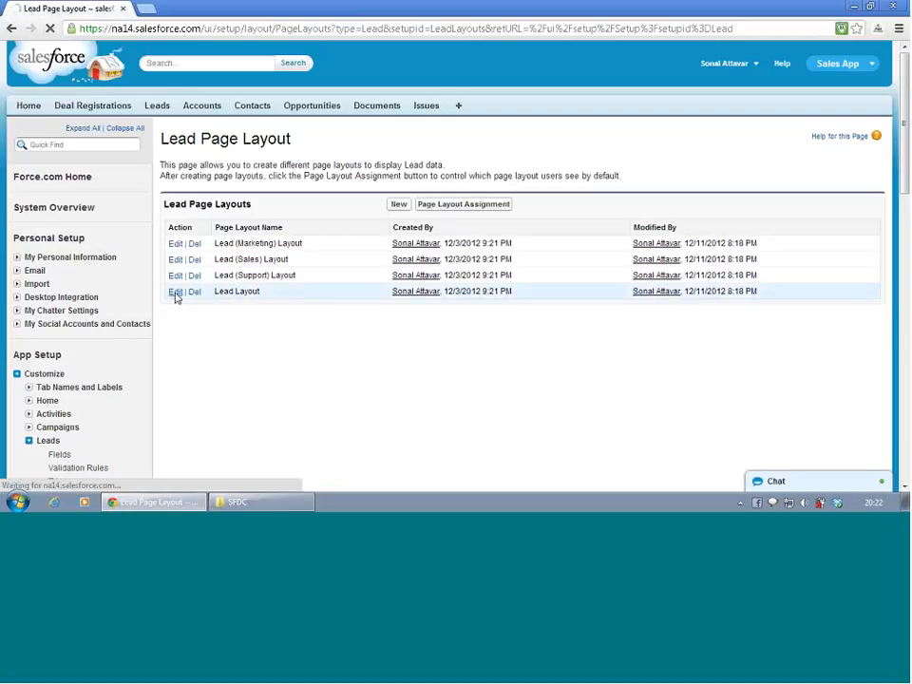
click(175, 293)
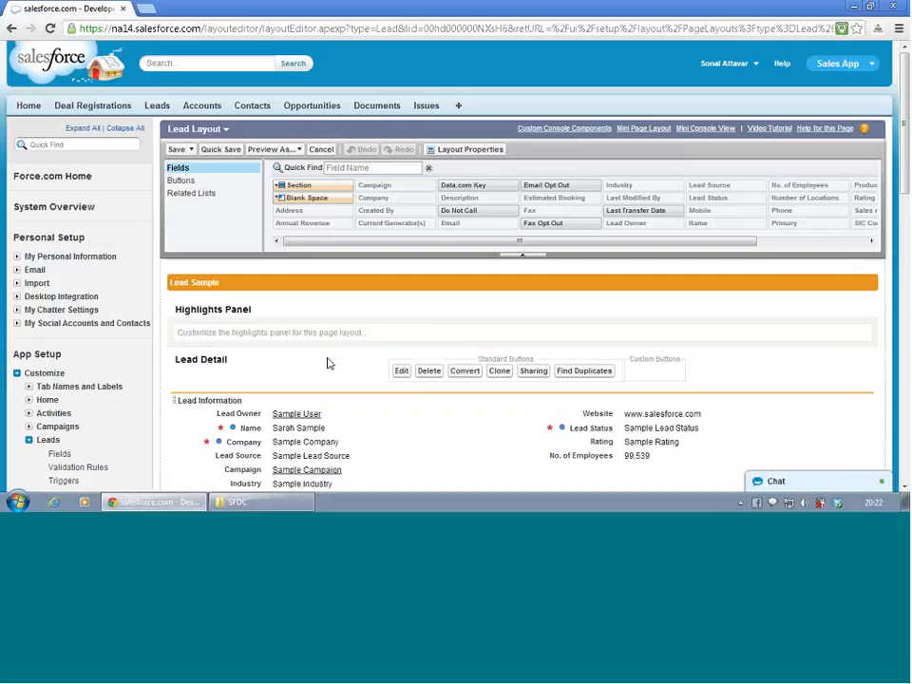
scroll(327, 363, down, 1)
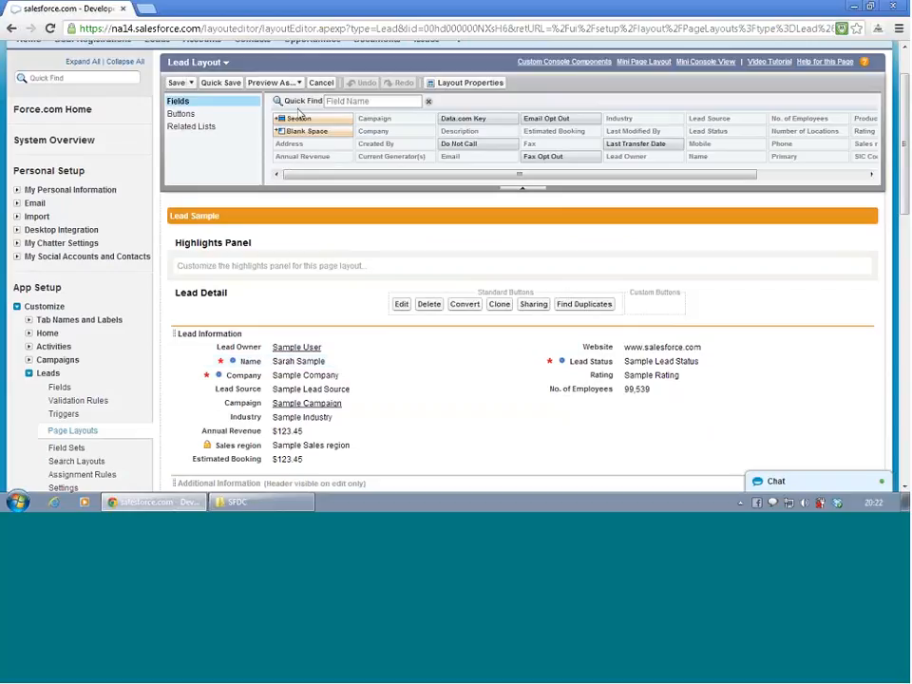
scroll(300, 112, up, 1)
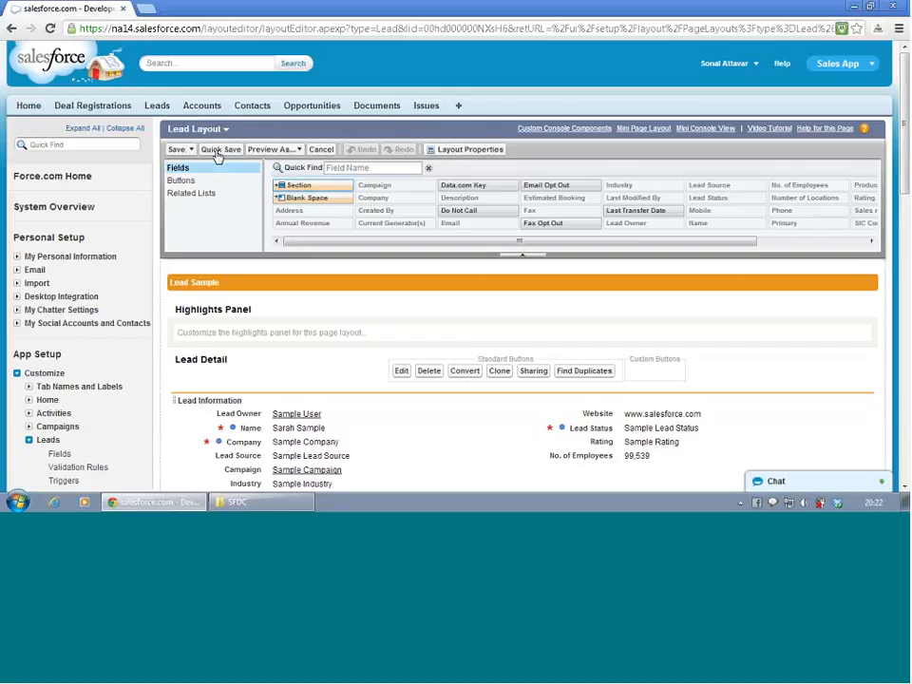
click(645, 131)
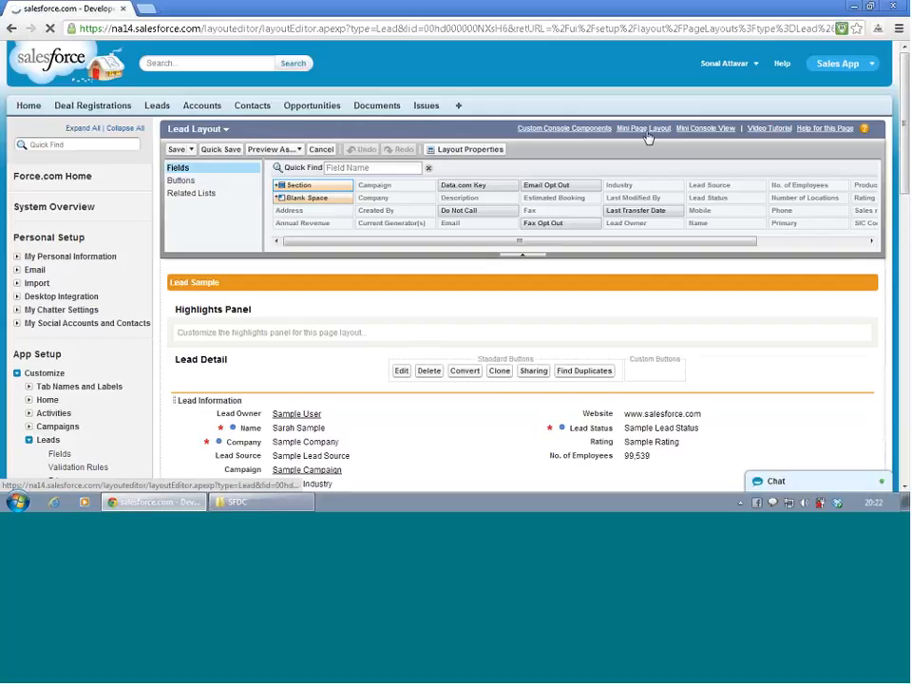
- Add Annual Revenue, Campaign, Estimated Booking, Lead Owner, Lead Source, Phone, Product Interest and Sales region to the mini page layout's selected fields
scroll(547, 283, down, 1)
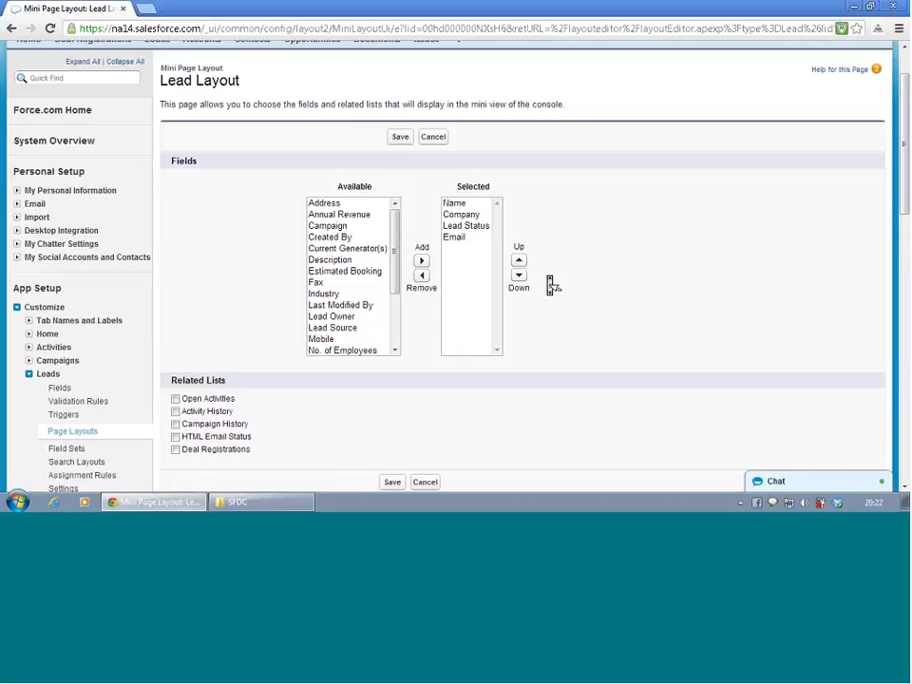
click(344, 218)
ctrl+click(344, 225)
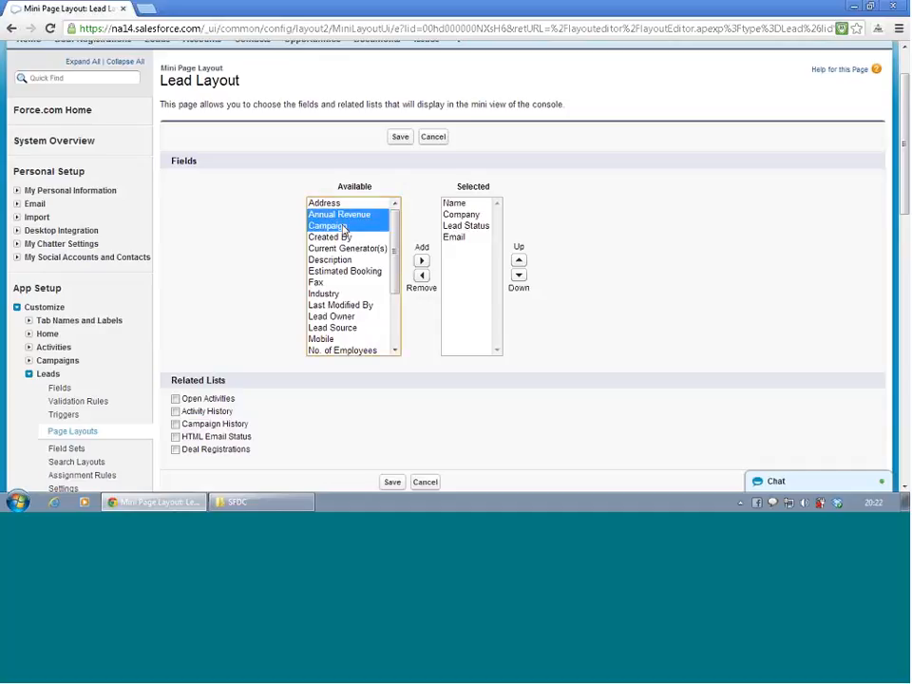
ctrl+click(344, 272)
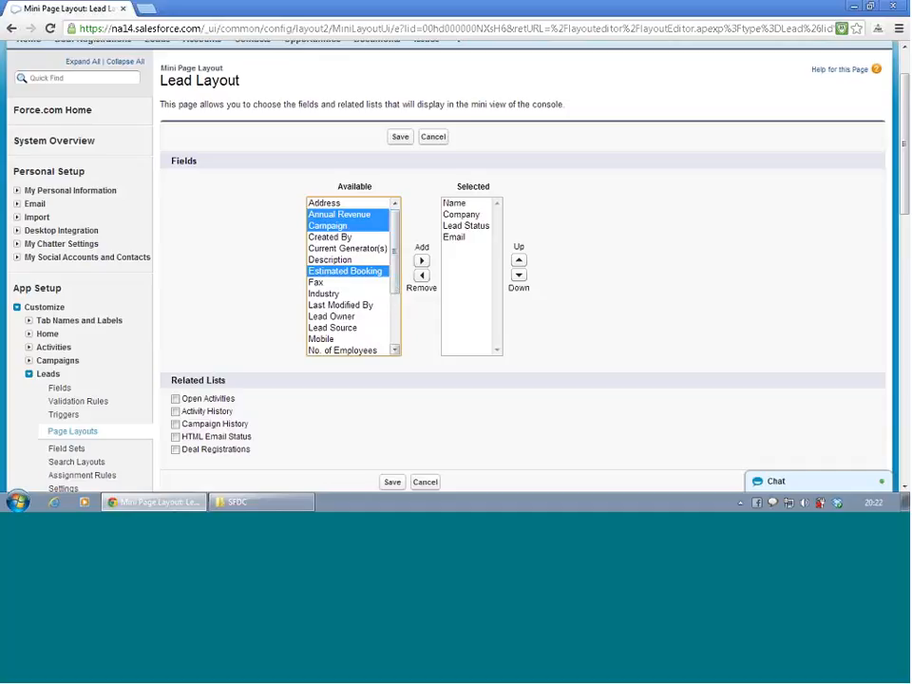
ctrl+click(357, 328)
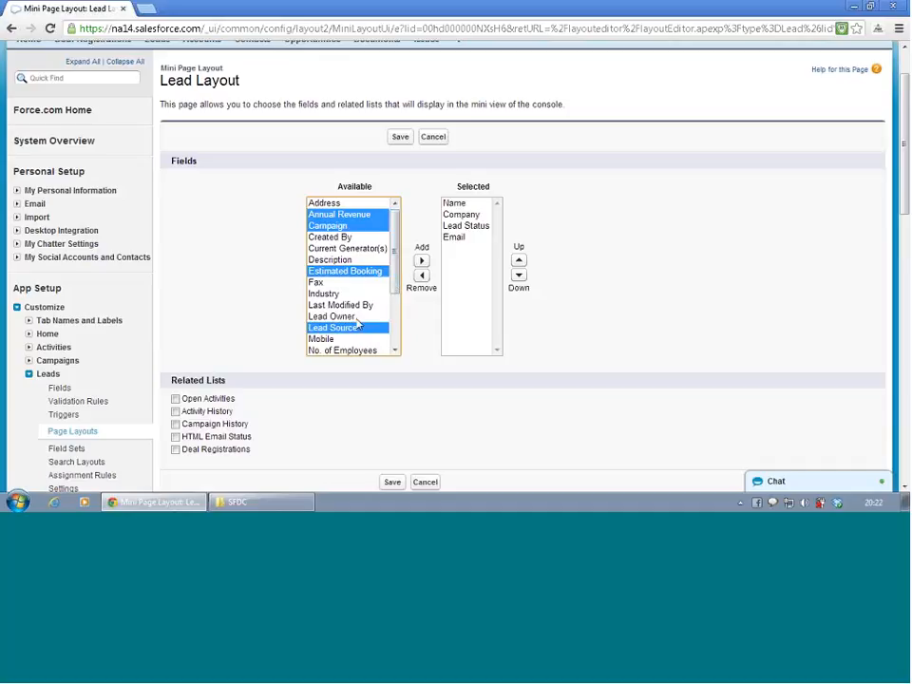
ctrl+click(344, 316)
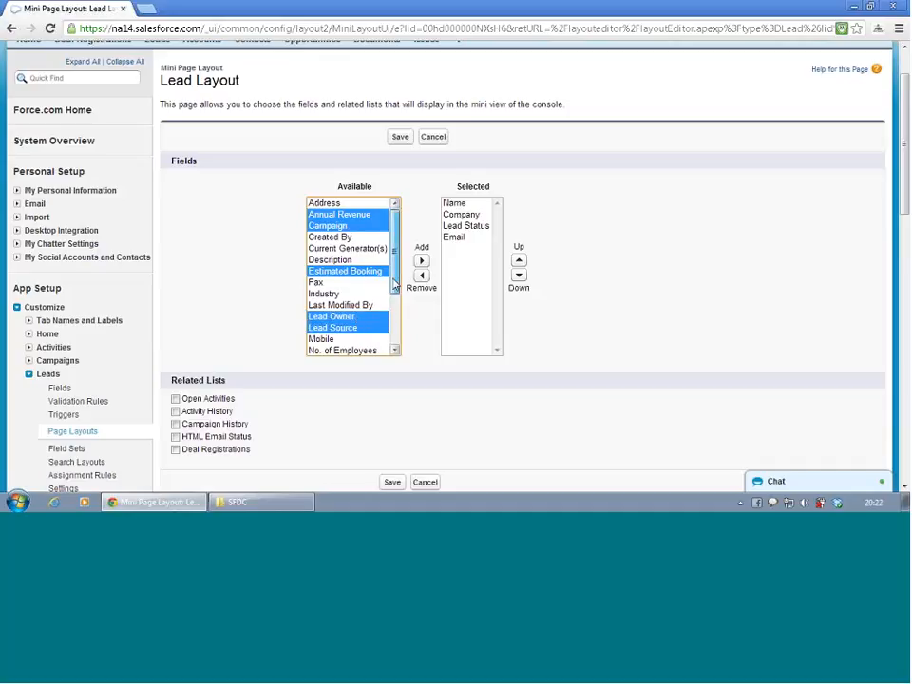
drag(396, 283, 397, 348)
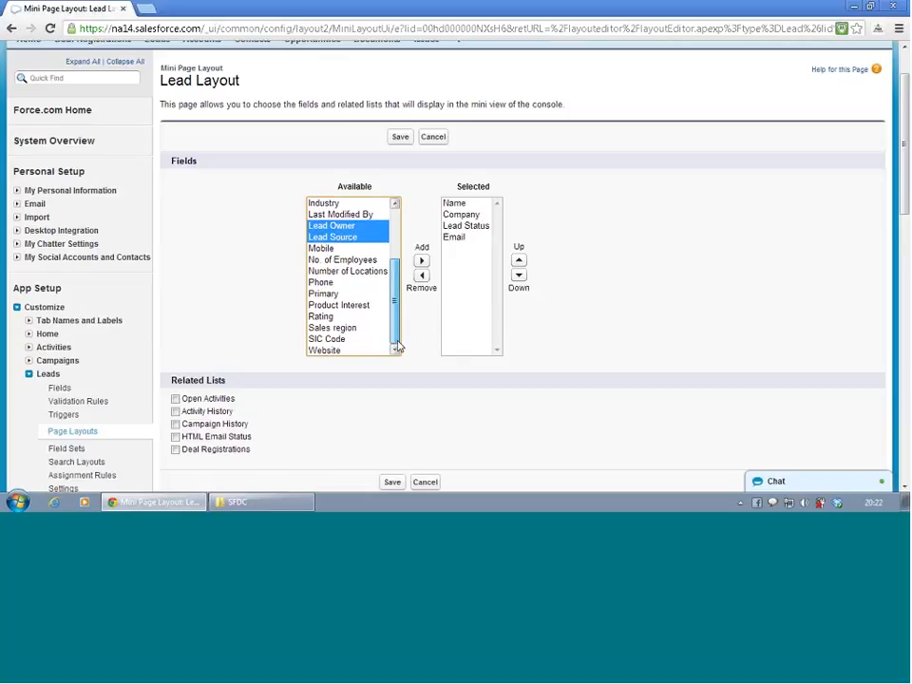
ctrl+click(334, 282)
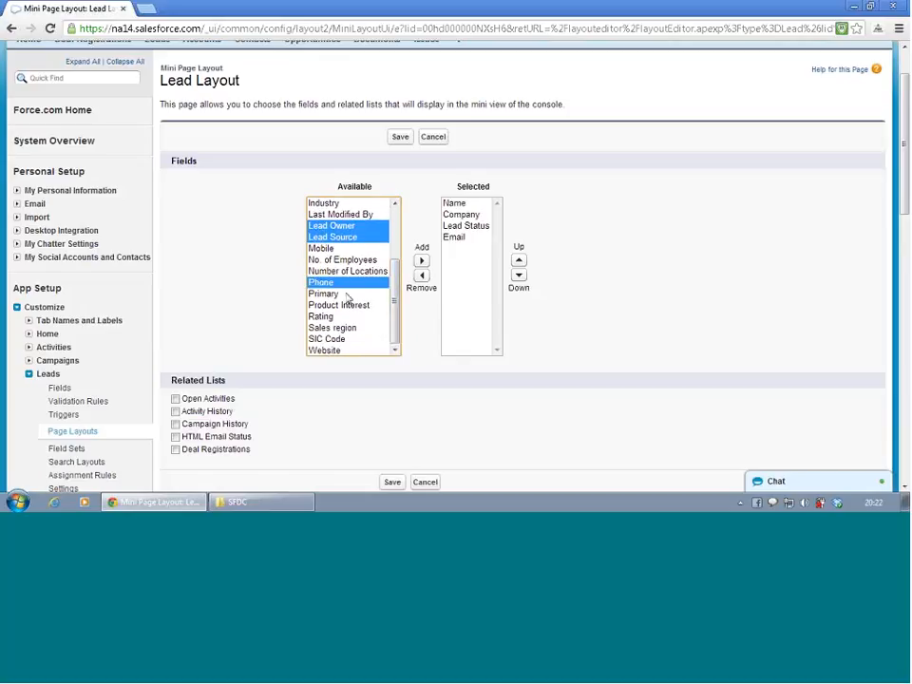
ctrl+click(347, 303)
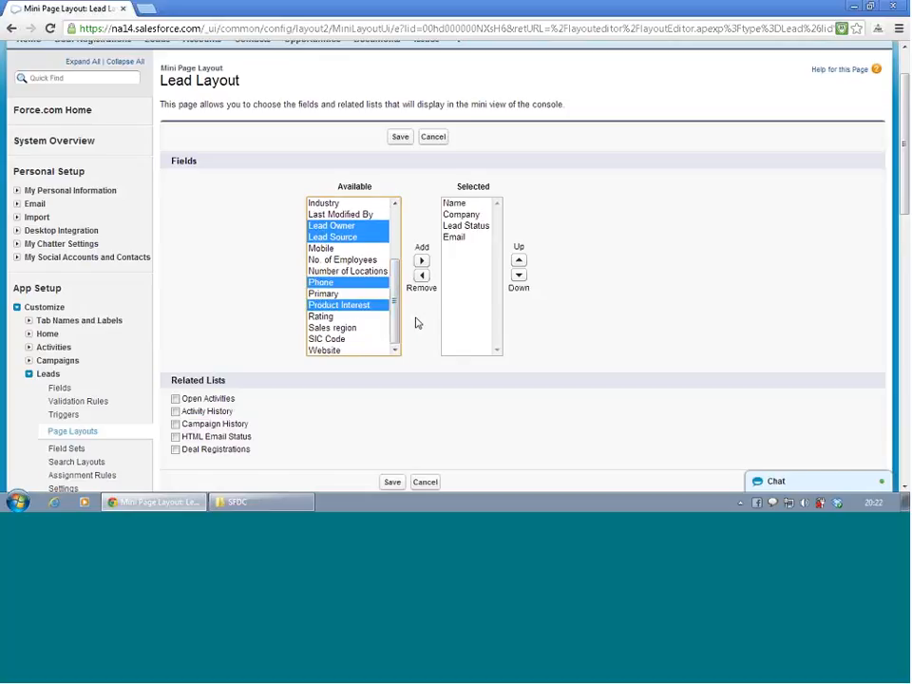
ctrl+click(338, 328)
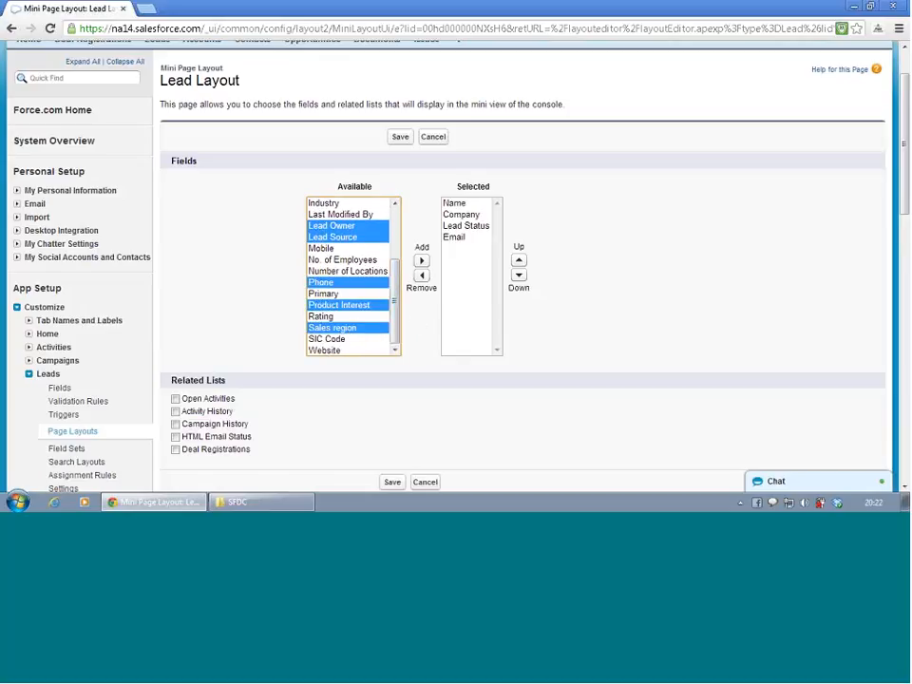
click(422, 259)
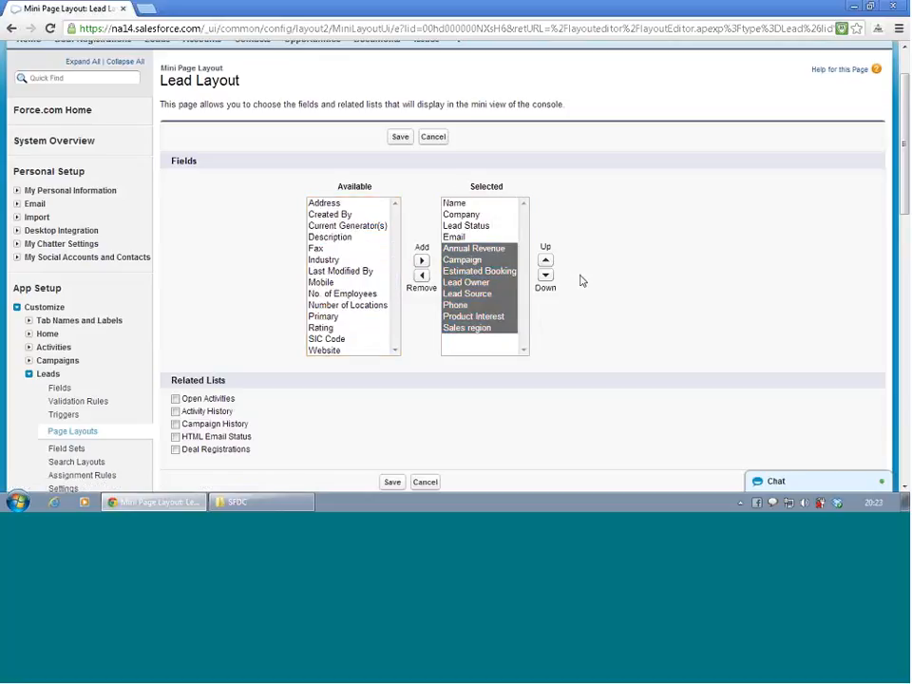
click(473, 317)
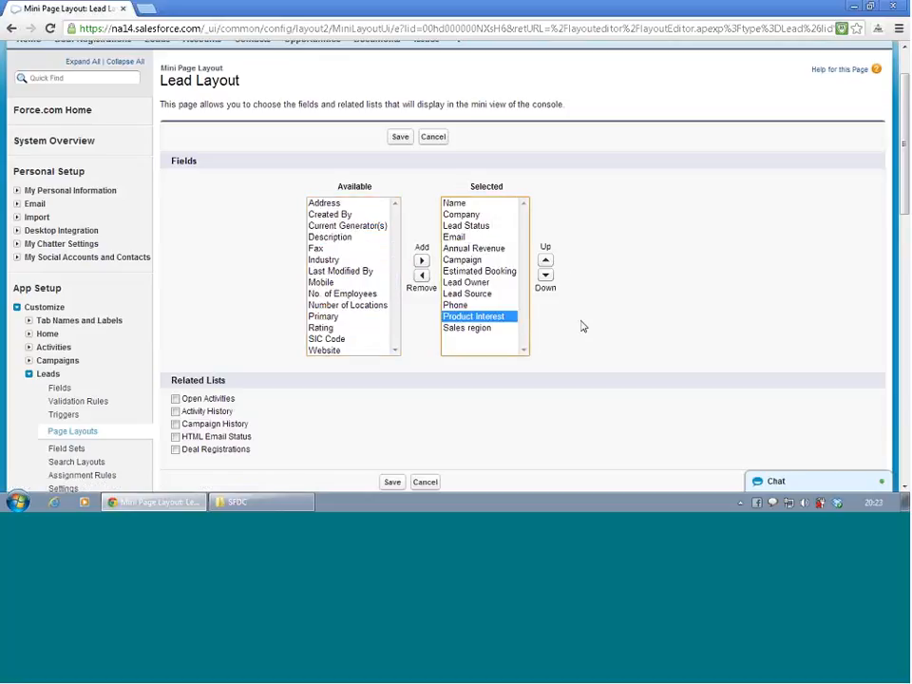
- Save the mini page layout and quick-save the Lead Layout
scroll(583, 326, down, 3)
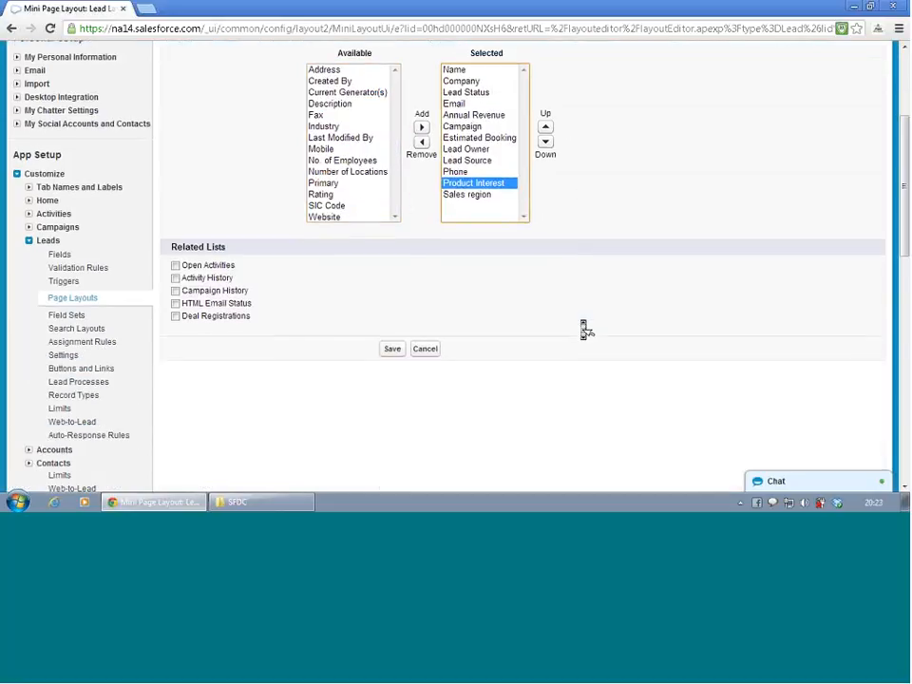
click(392, 349)
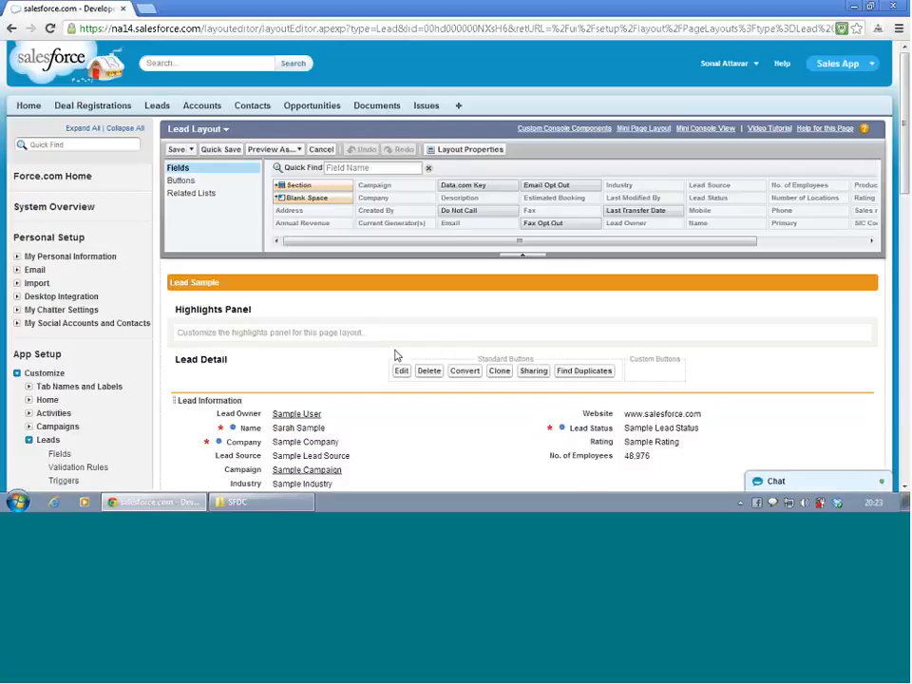
click(217, 151)
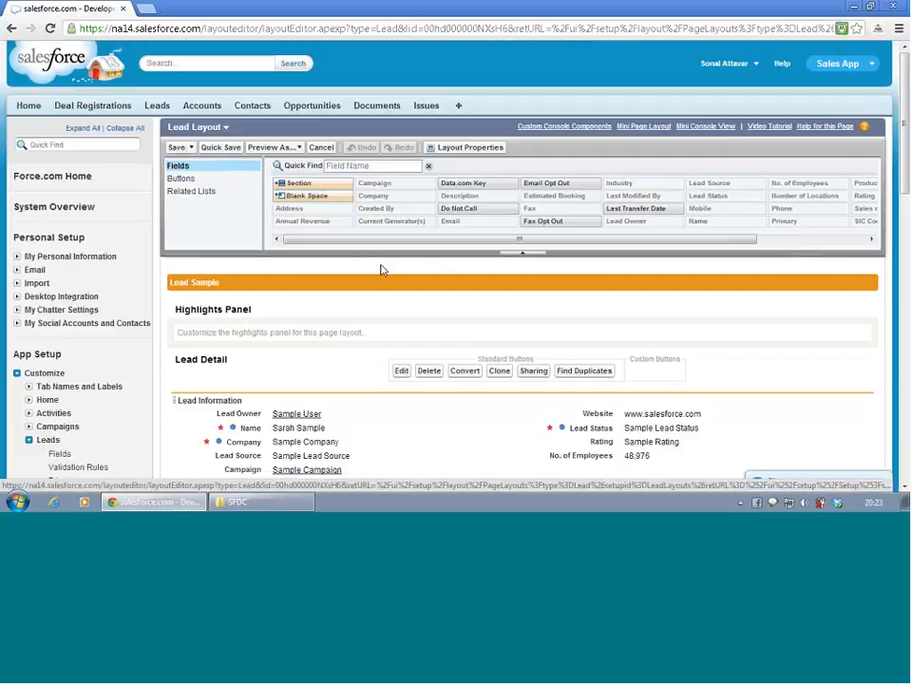
- Open Deal Registrations in a new browser tab and open the record DR-00001
right_click(116, 106)
click(162, 111)
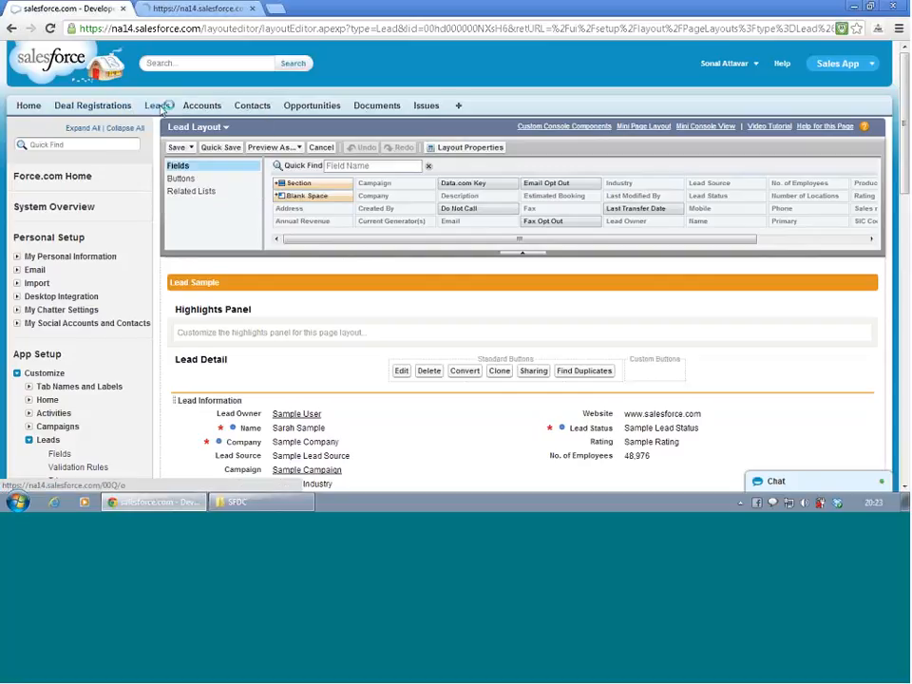
click(185, 9)
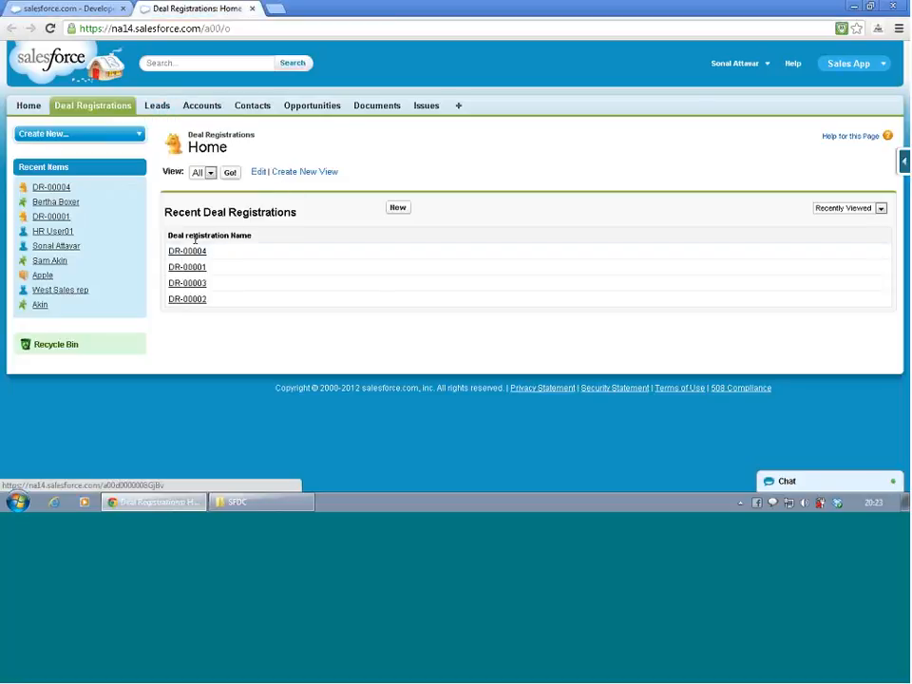
click(186, 269)
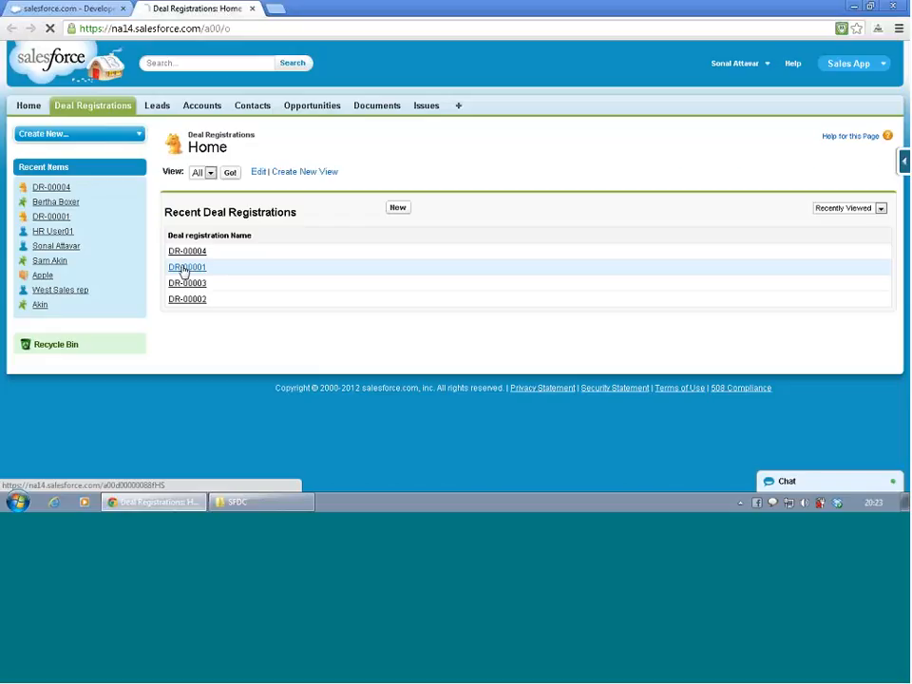
- Set the Lead field of DR-00001 to the lead from Metropolitan Health Services and save the record
scroll(380, 301, down, 3)
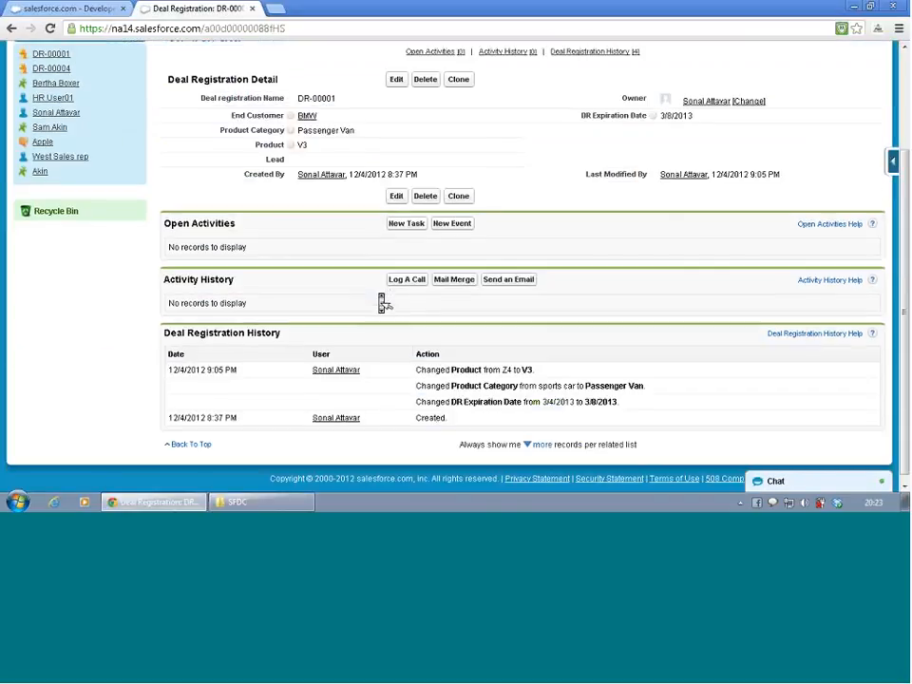
scroll(381, 300, up, 3)
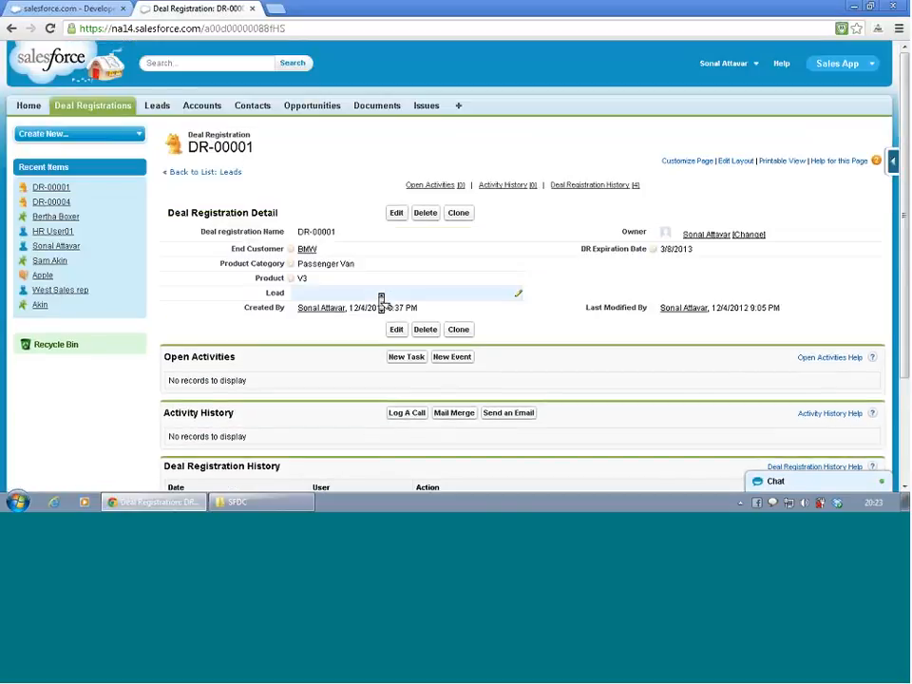
double_click(429, 295)
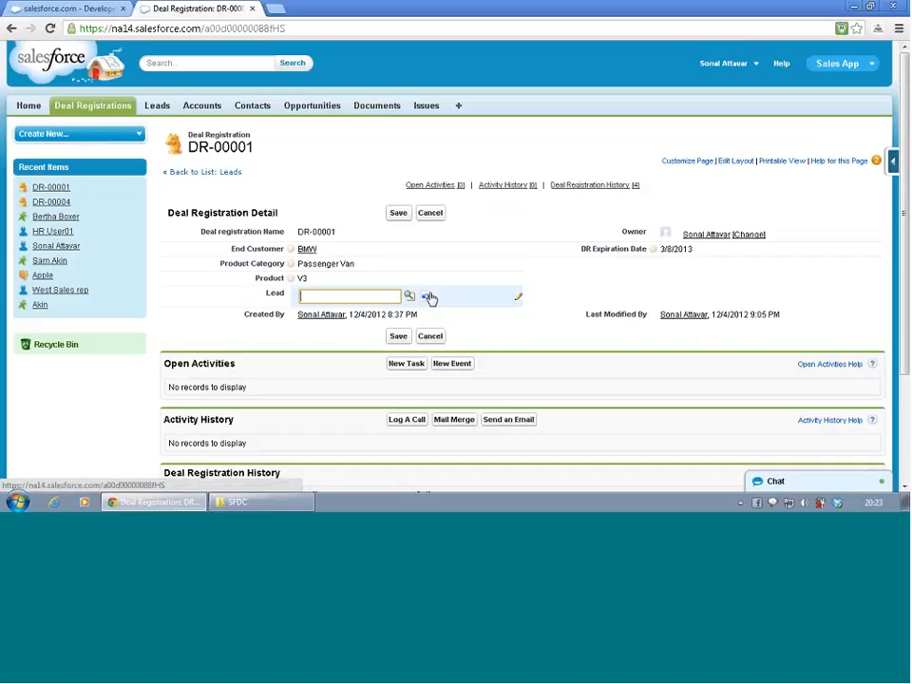
click(408, 298)
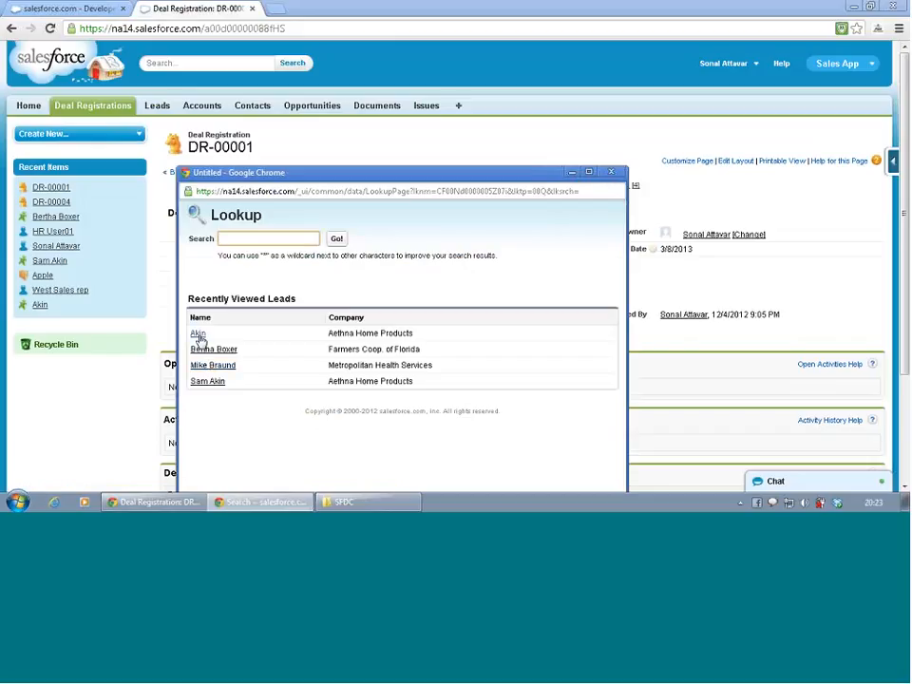
click(207, 366)
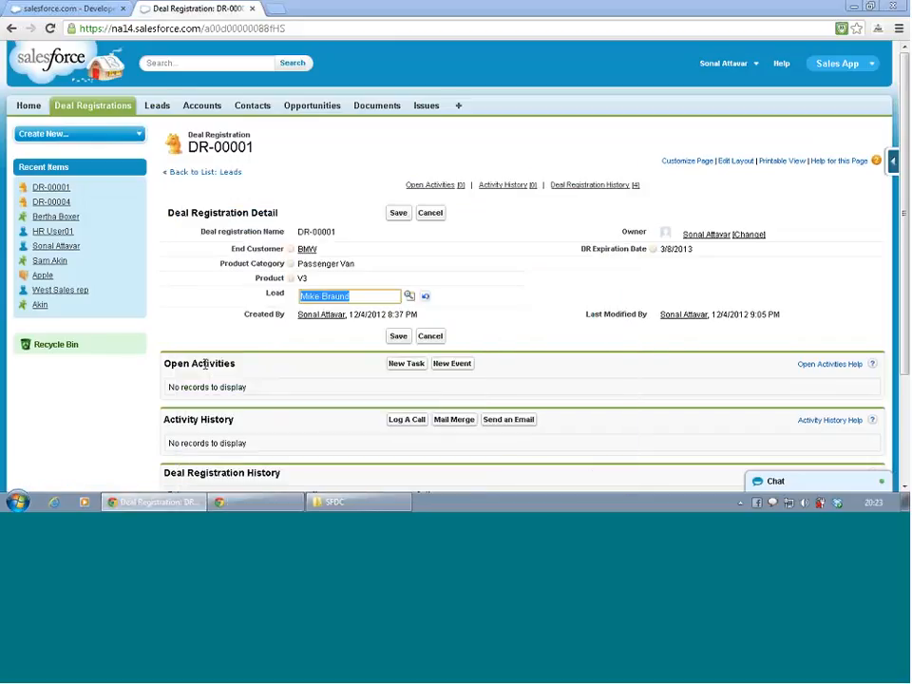
click(398, 212)
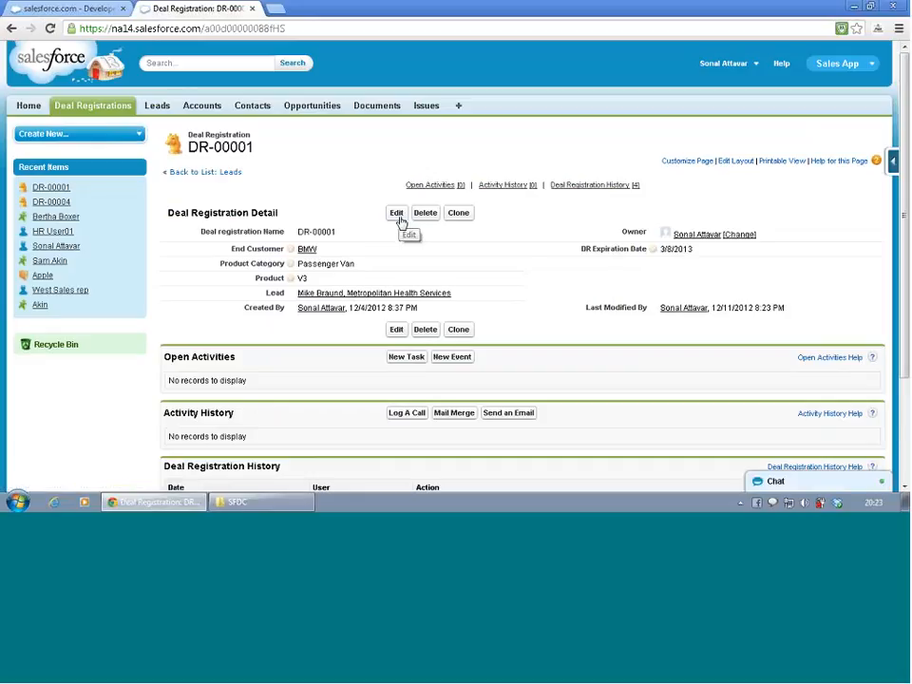
- Preview the linked lead's details from the deal registration, and review the Lead Layout in the page layout editor
mouse_move(360, 300)
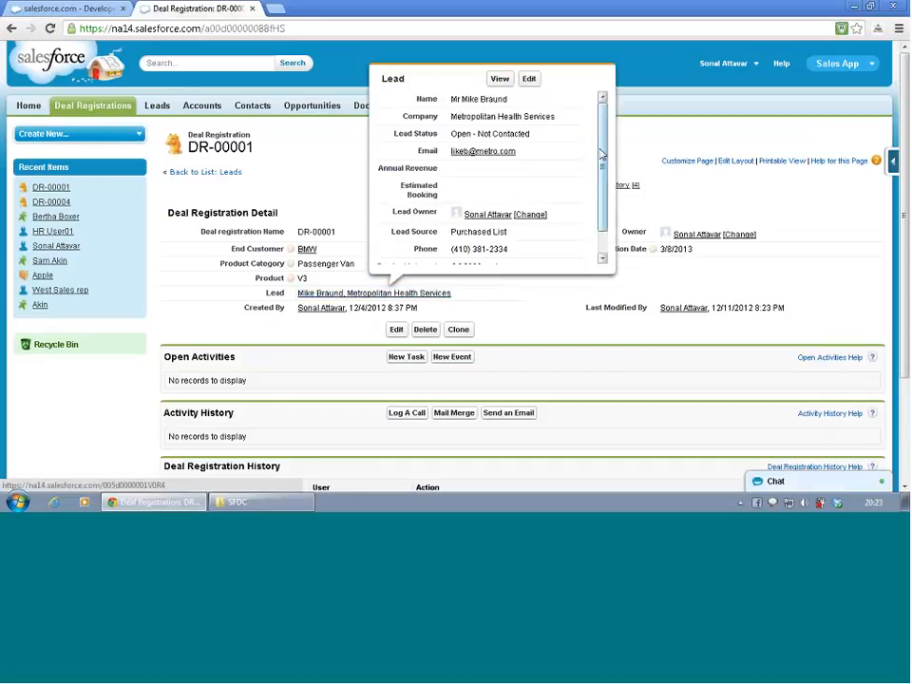
mouse_move(602, 151)
mouse_down()
mouse_move(600, 180)
mouse_move(600, 145)
mouse_up()
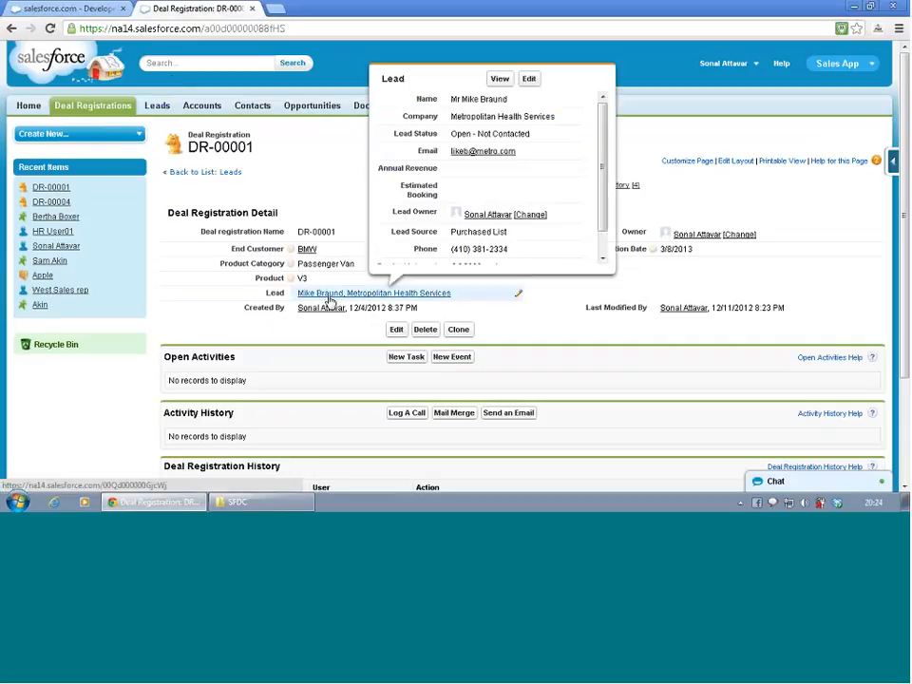
click(83, 10)
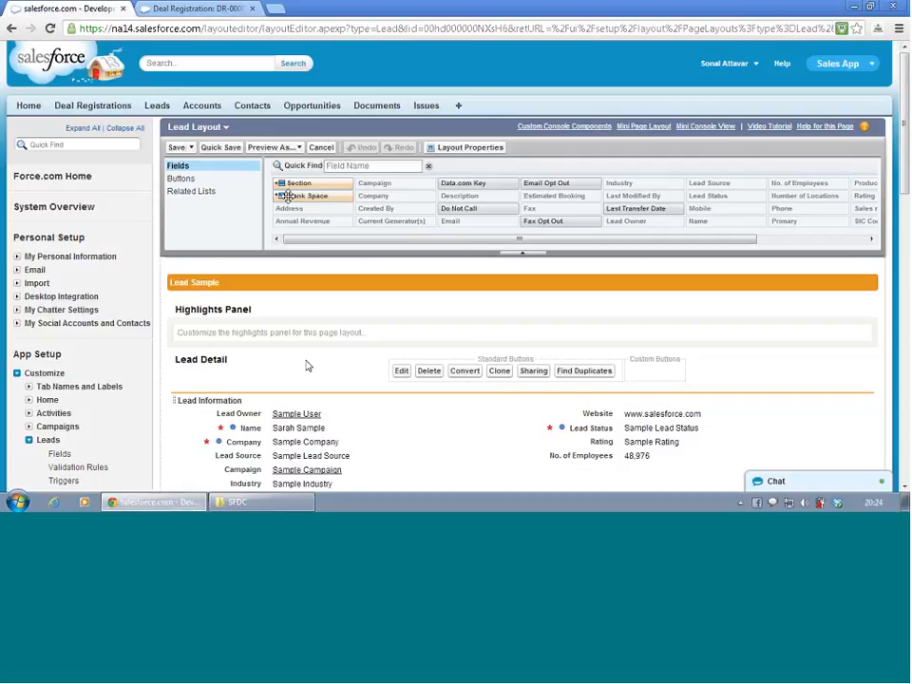
scroll(305, 366, down, 3)
scroll(308, 368, down, 5)
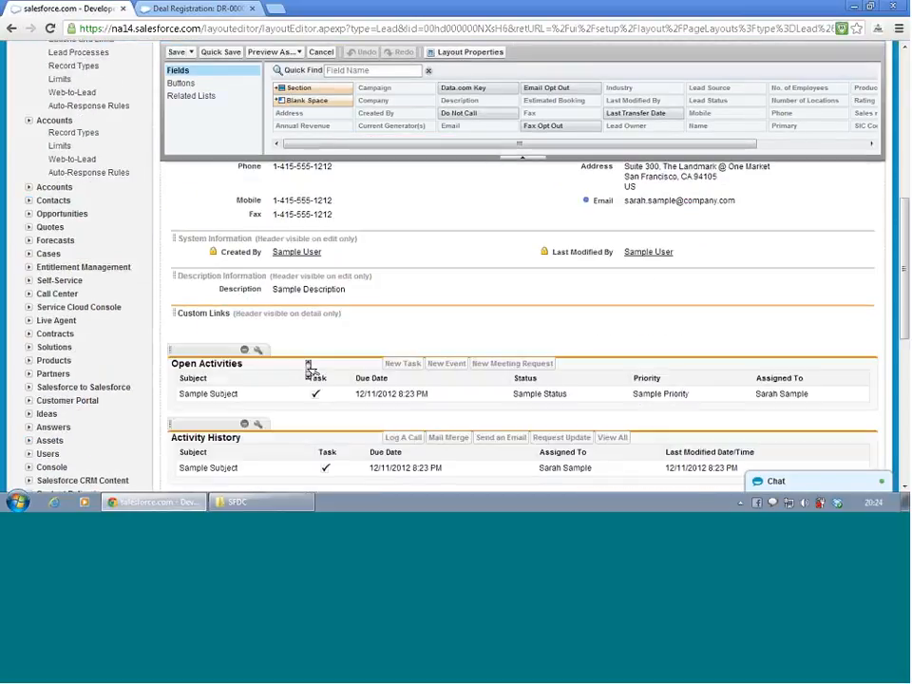
scroll(307, 370, down, 2)
scroll(304, 364, up, 10)
- Return to the DR-00001 record and view the Deal Registration object's custom fields and relationships
key(ctrl+Tab)
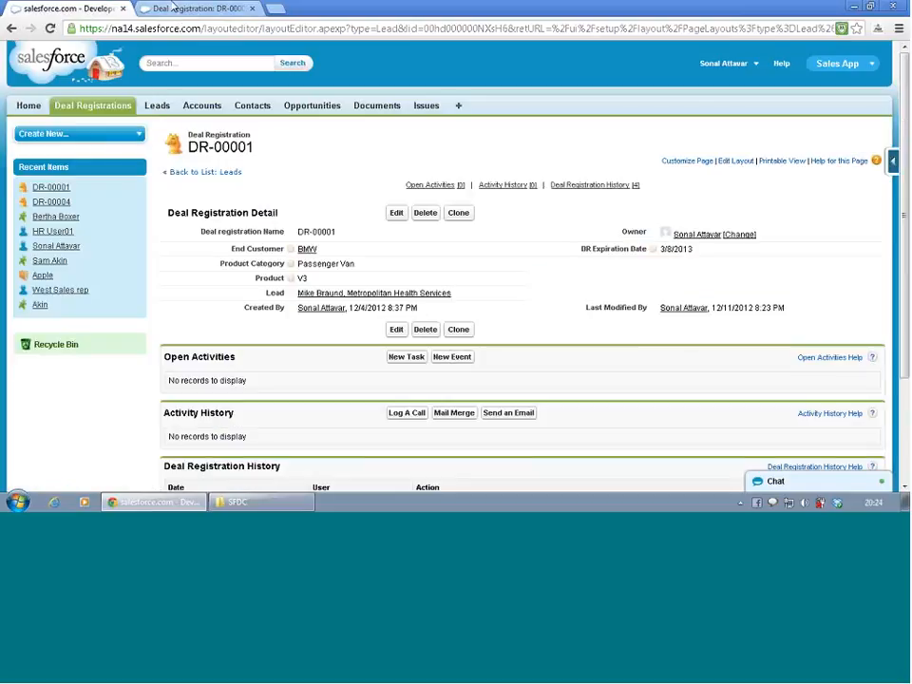
scroll(395, 275, down, 1)
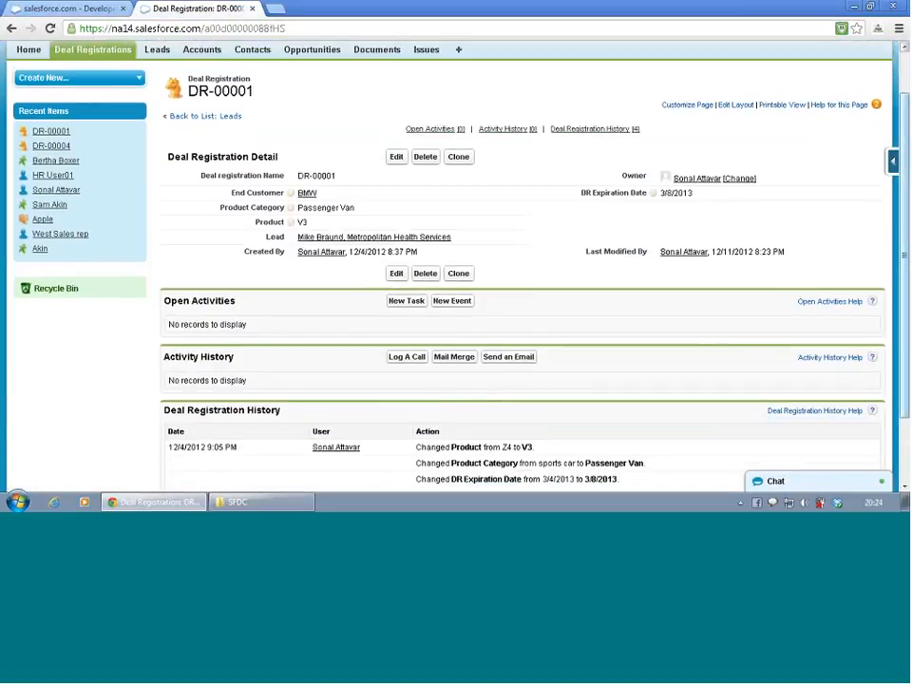
click(893, 162)
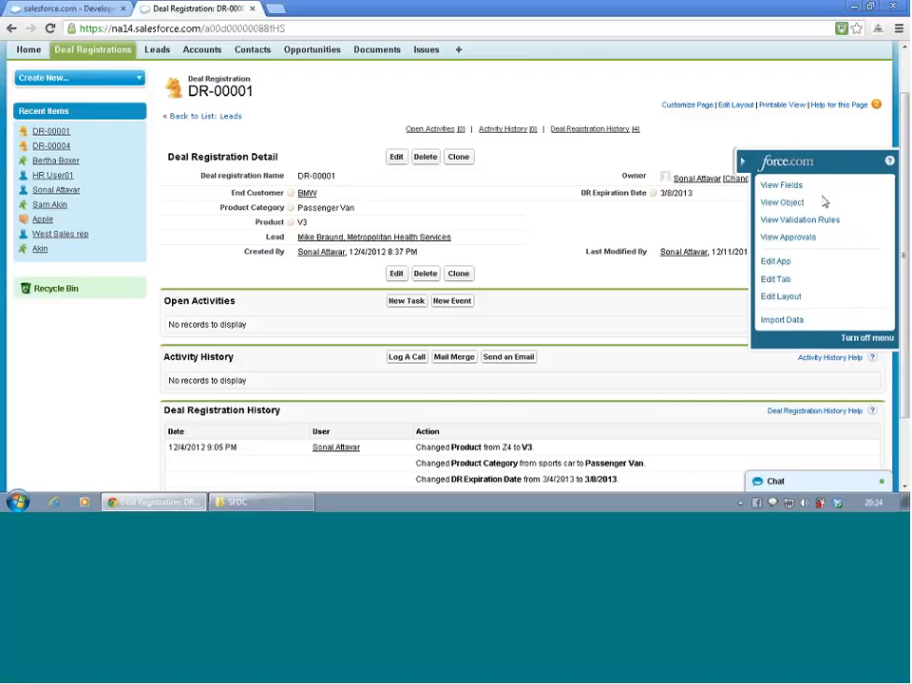
click(780, 186)
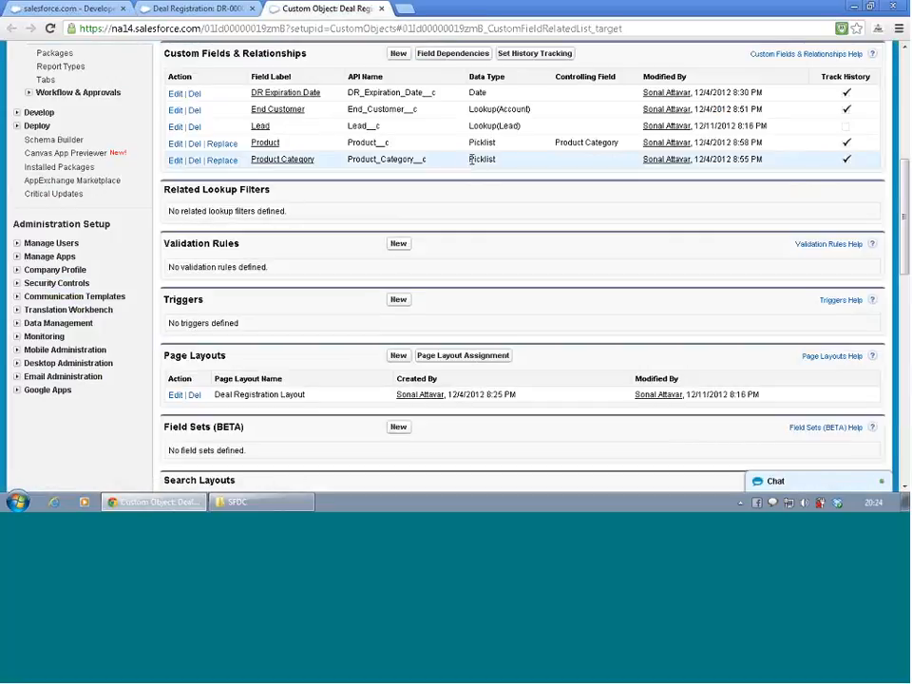
scroll(472, 158, up, 1)
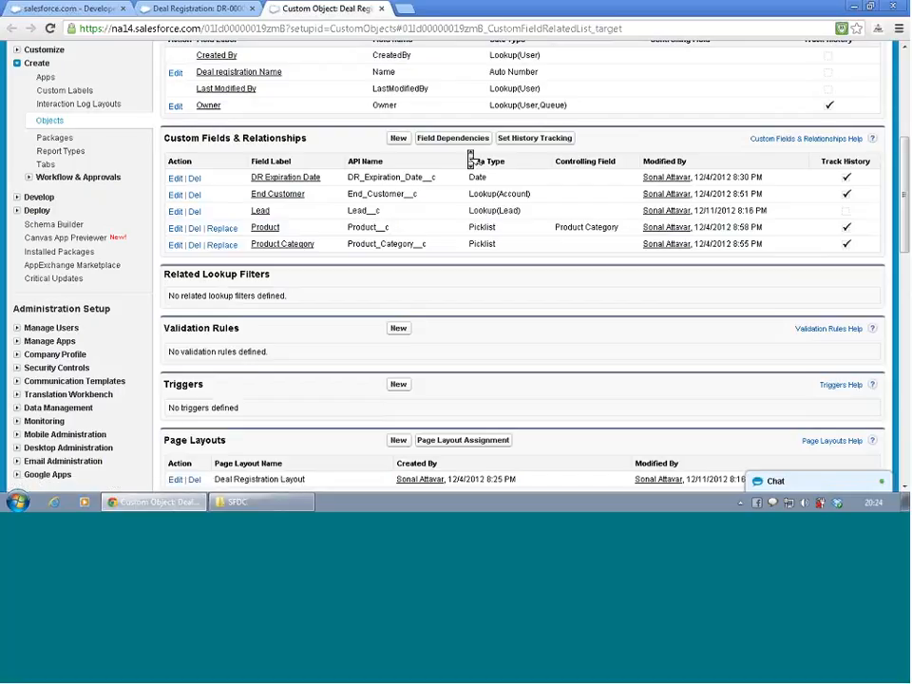
- Examine the Lead lookup field's definition, including its related list label, child relationship name and lookup record deletion behaviour
click(262, 211)
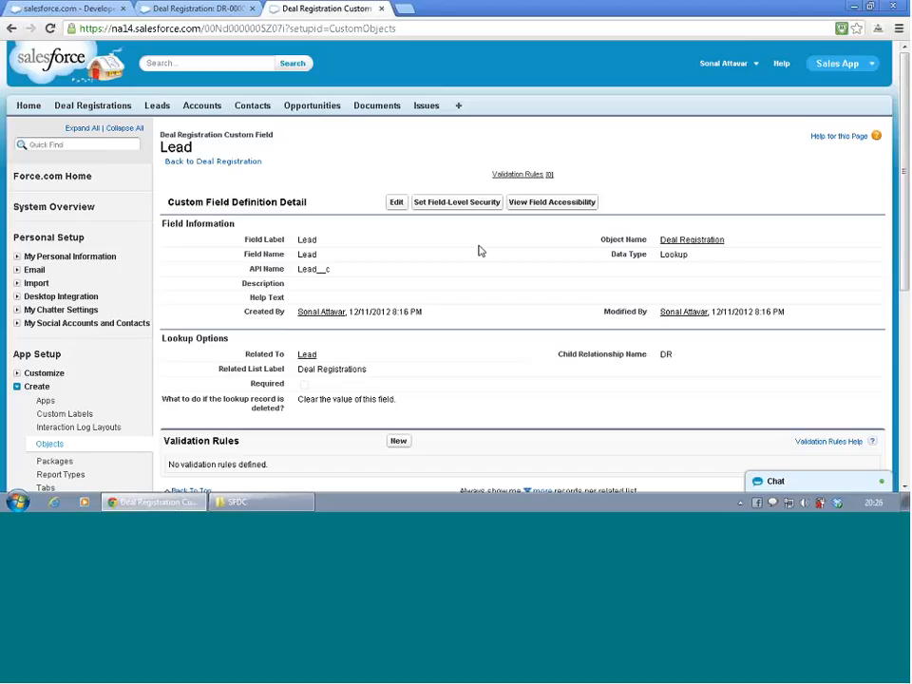
scroll(480, 251, down, 3)
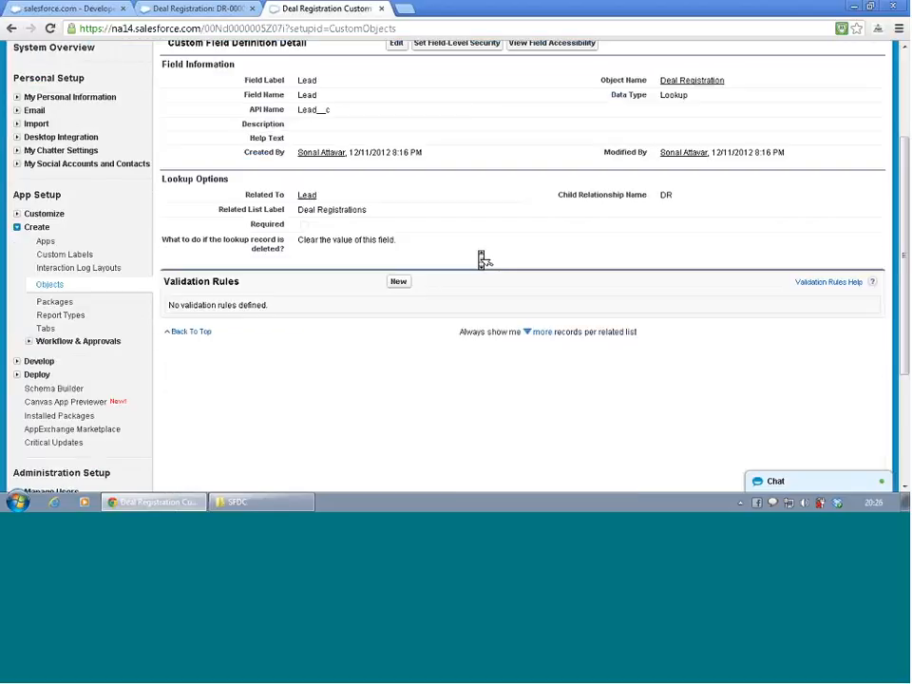
scroll(481, 259, down, 4)
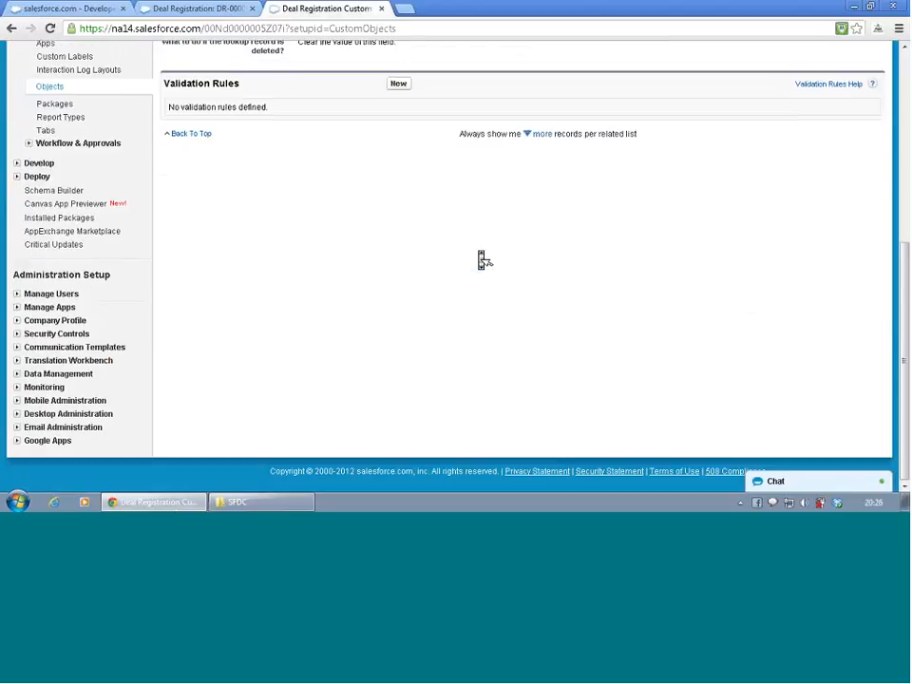
scroll(482, 258, up, 3)
scroll(482, 259, up, 1)
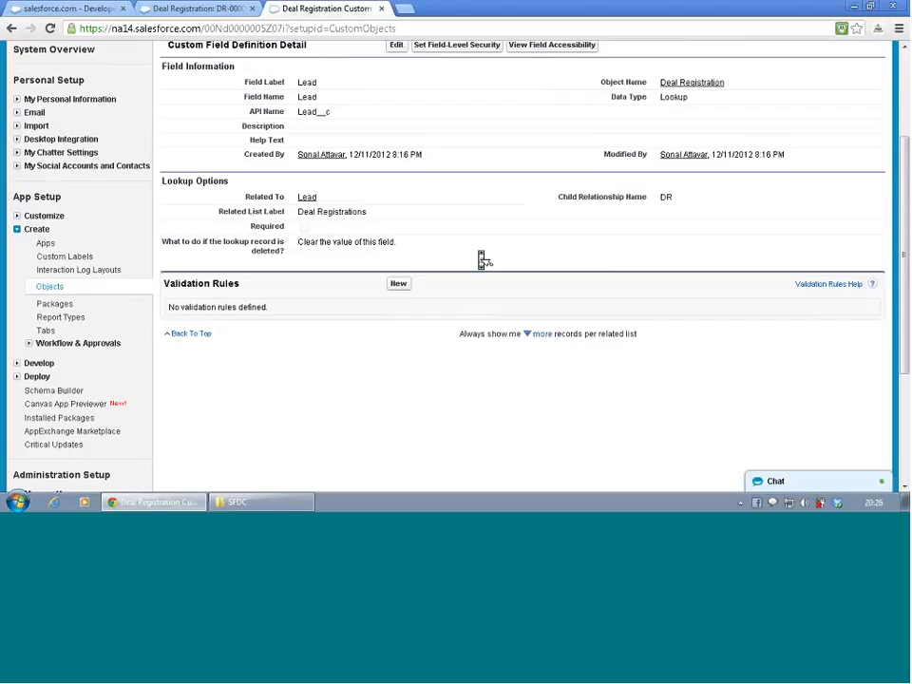
scroll(481, 259, down, 3)
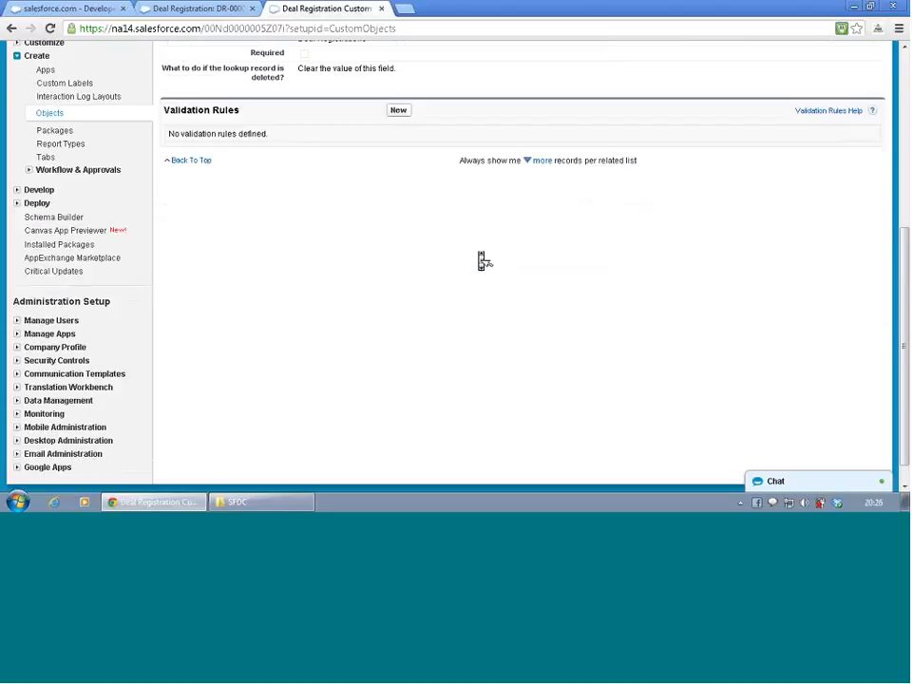
scroll(481, 261, up, 6)
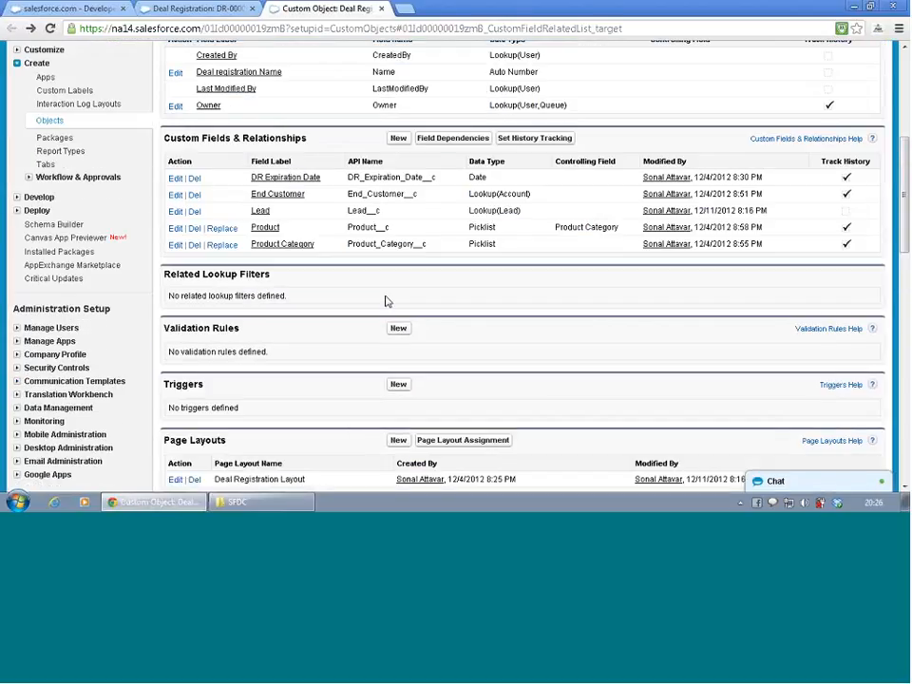
- Open the Lead custom field's definition for editing to check its available settings, and cancel without changes
scroll(385, 300, up, 5)
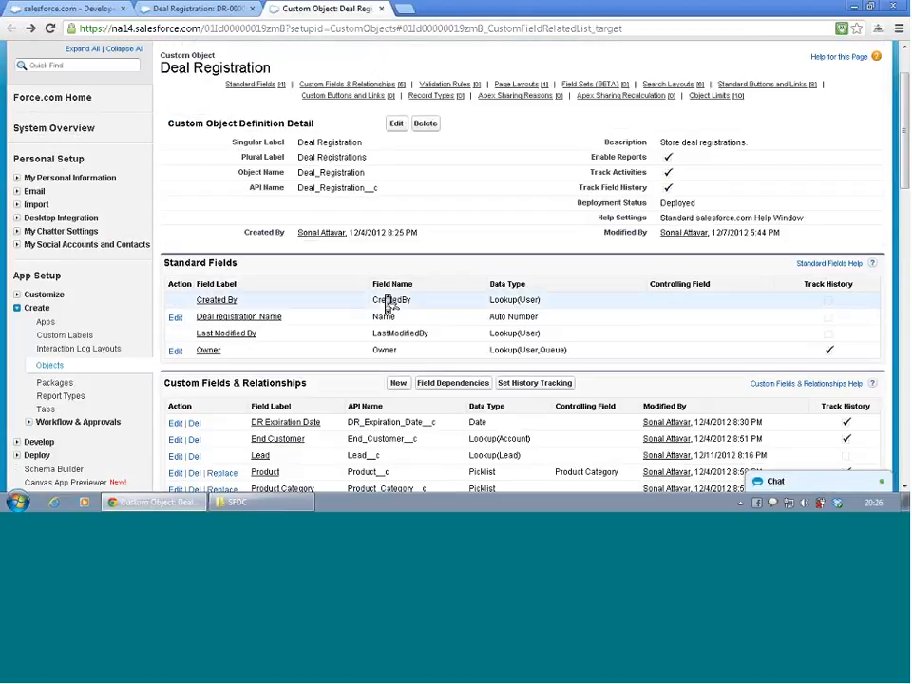
scroll(387, 302, down, 2)
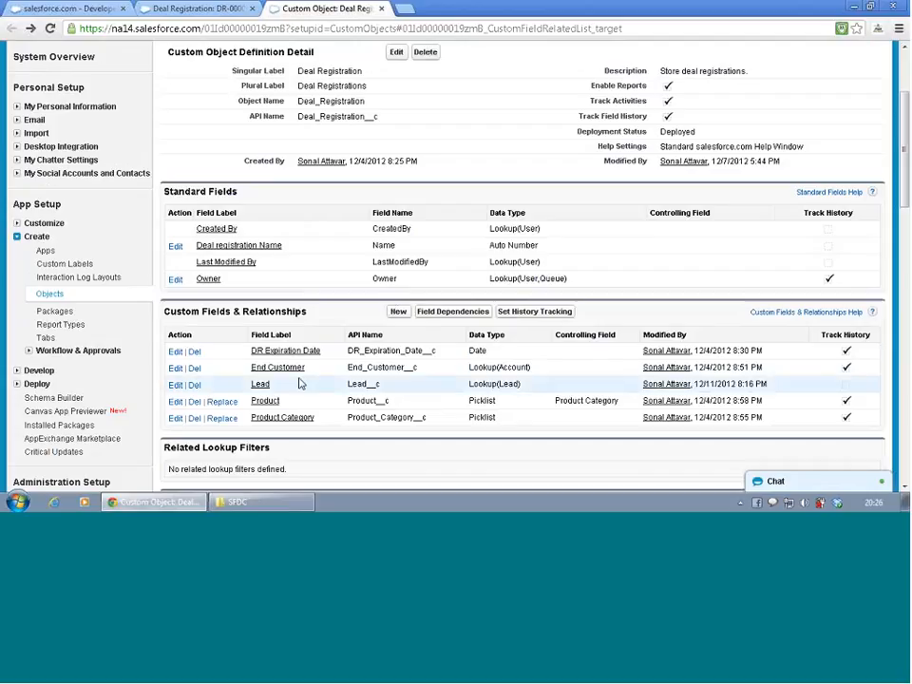
click(173, 390)
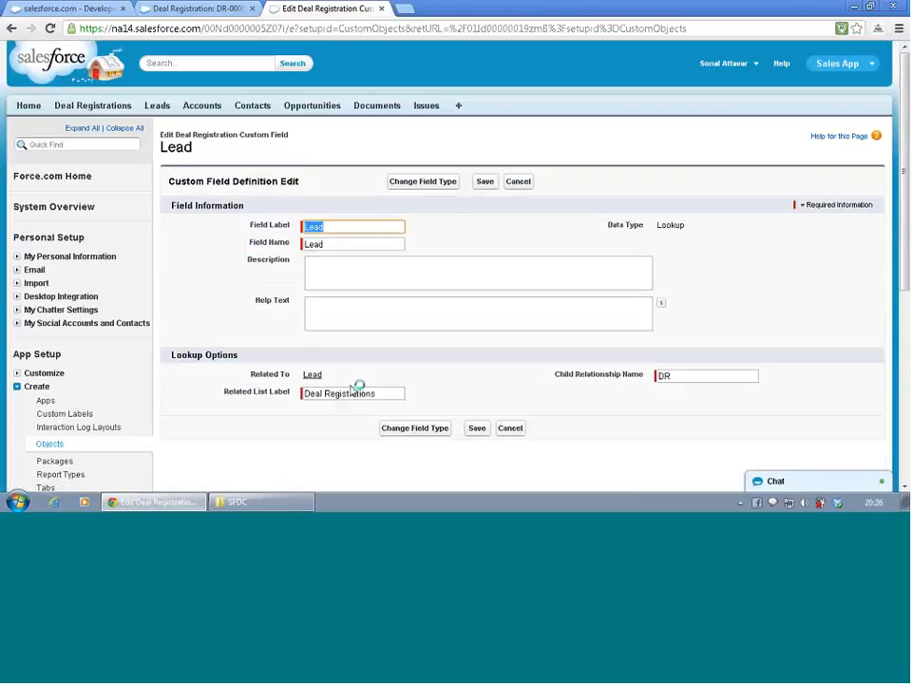
click(520, 431)
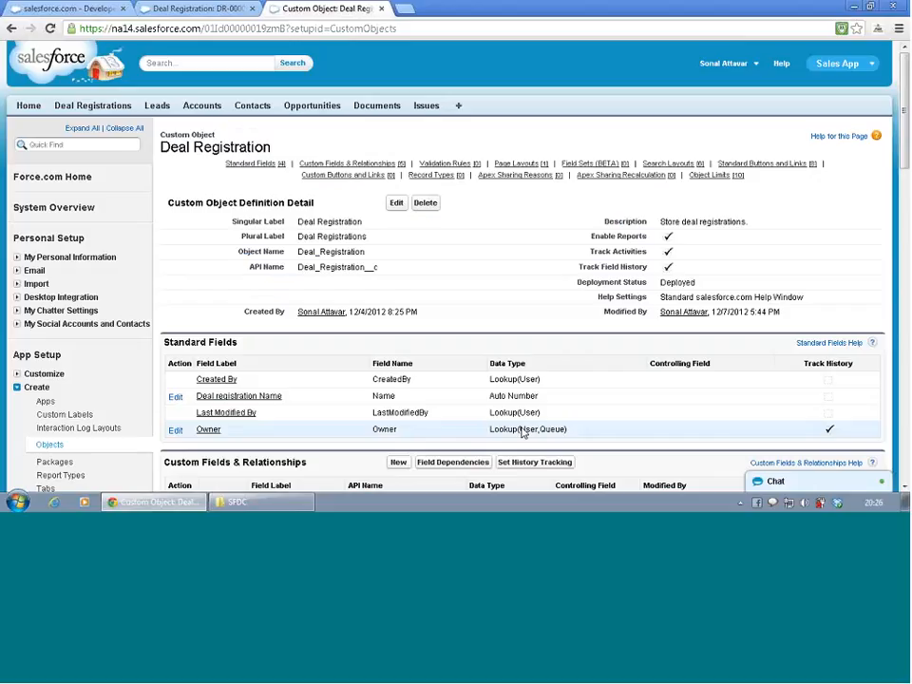
- Recheck the Lead field's lookup options from the custom fields list and go back to the Deal Registration object definition
scroll(522, 432, down, 5)
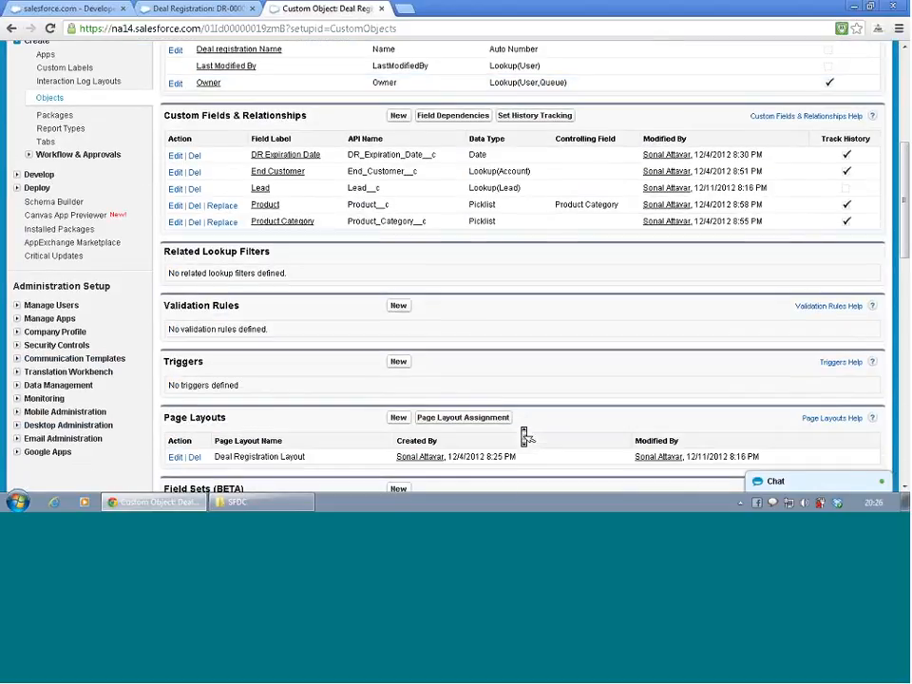
scroll(525, 435, up, 4)
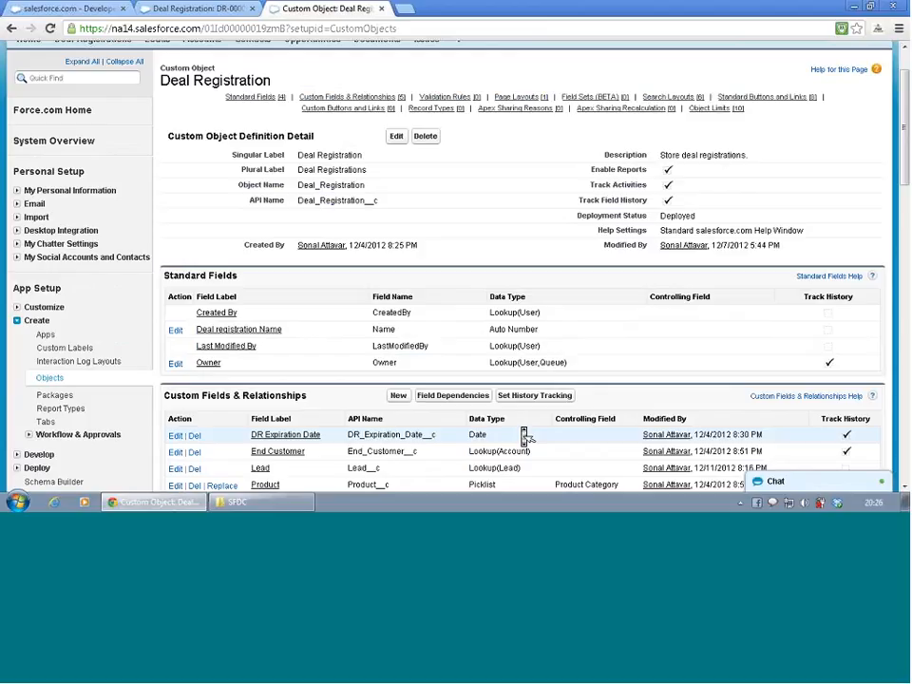
scroll(524, 435, down, 1)
scroll(524, 435, down, 1)
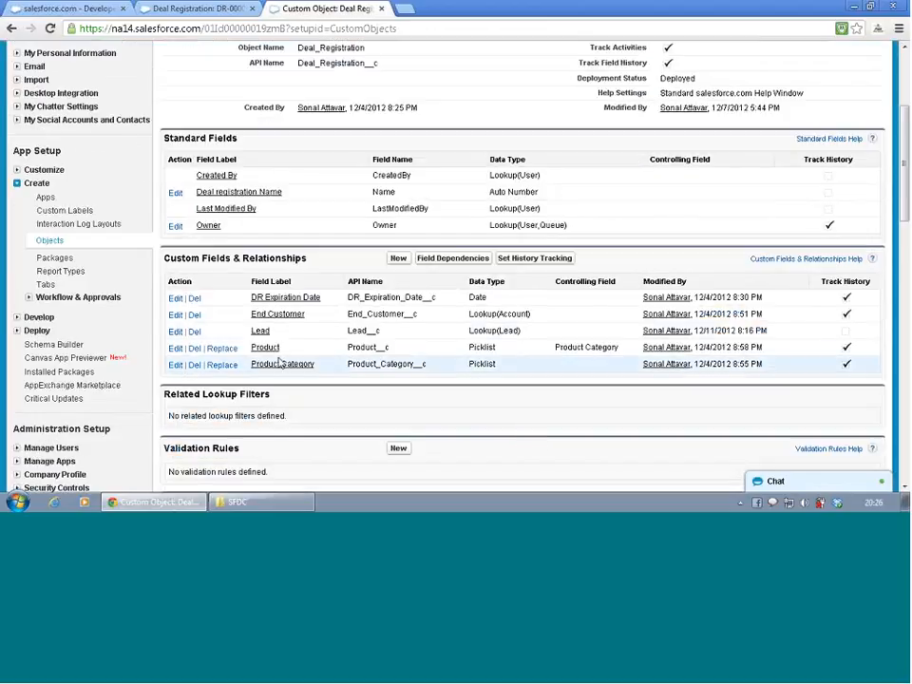
click(262, 332)
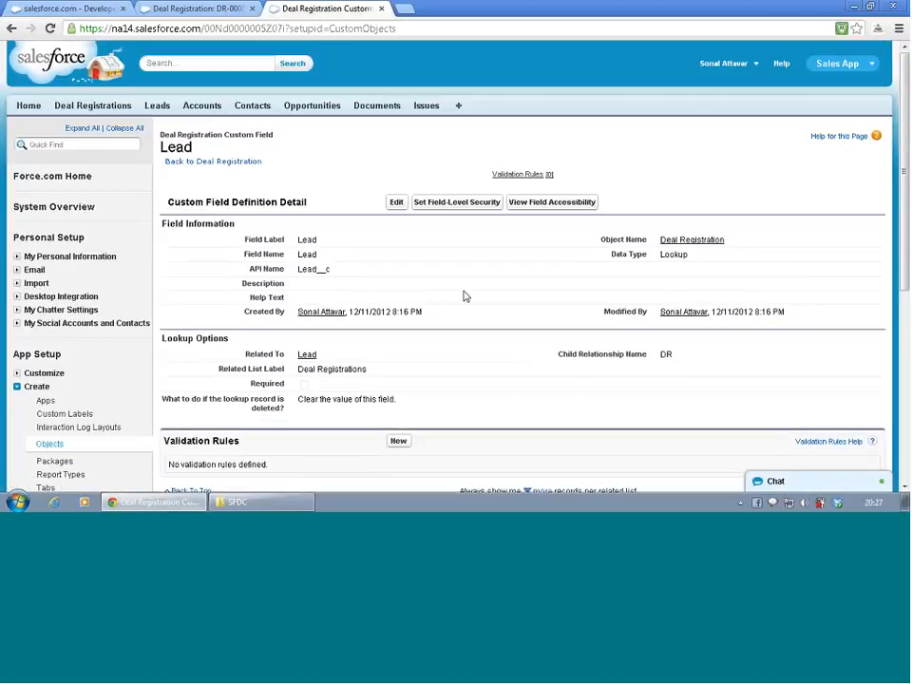
scroll(465, 297, down, 3)
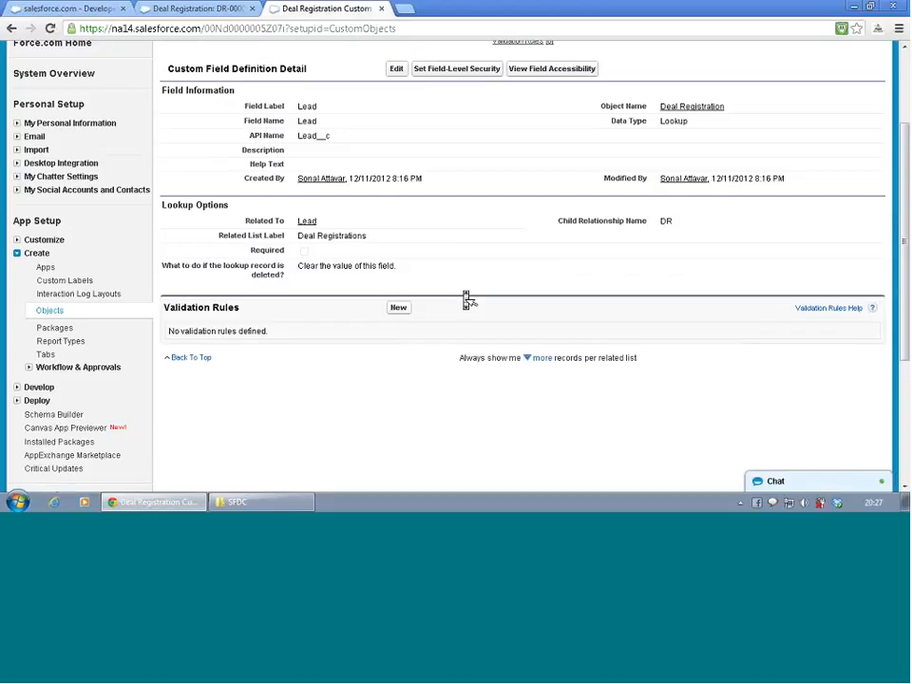
key(BackSpace)
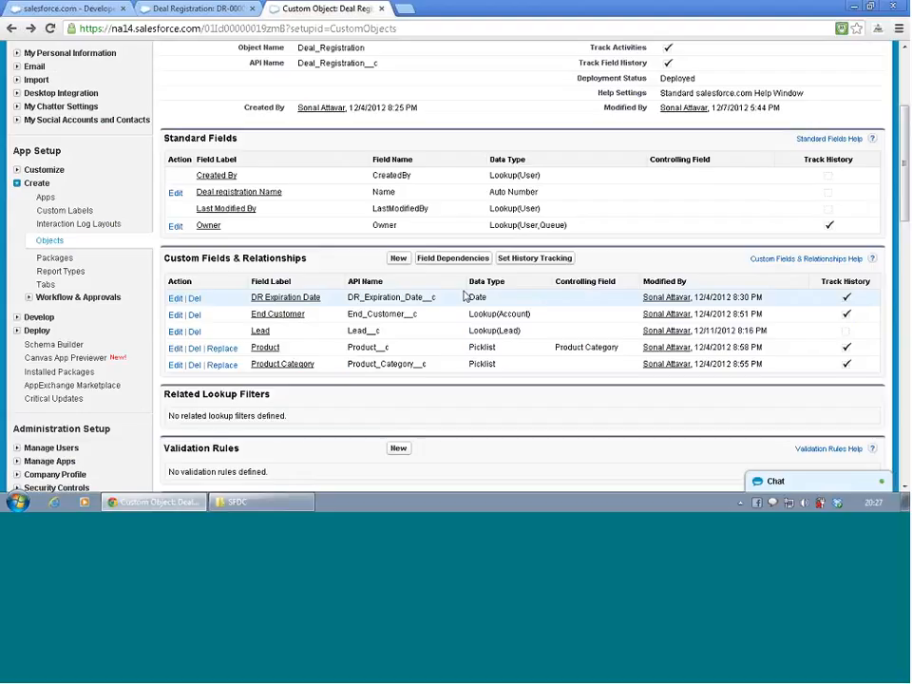
scroll(465, 298, down, 1)
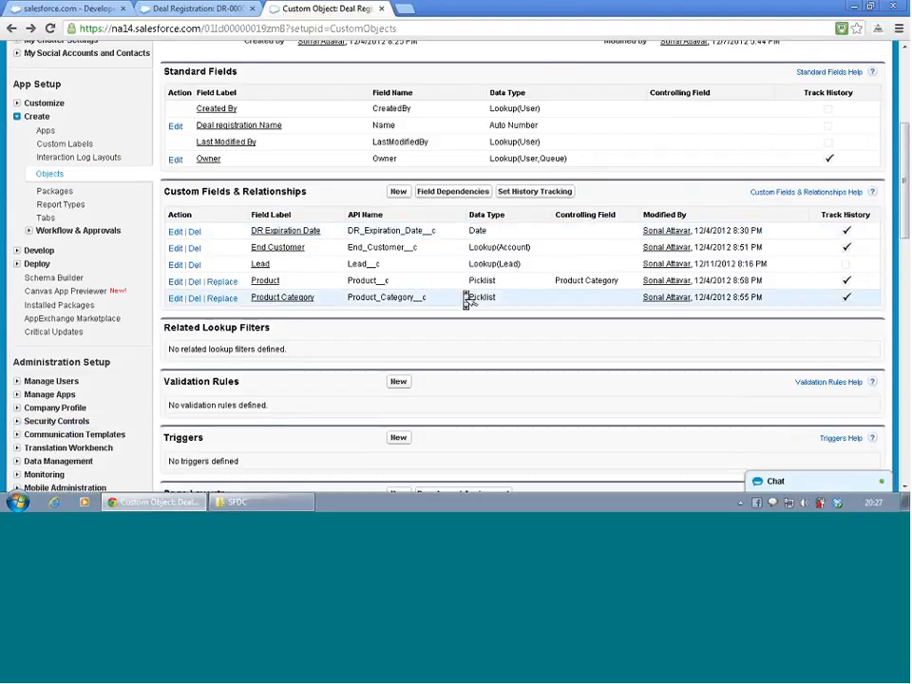
scroll(464, 297, up, 1)
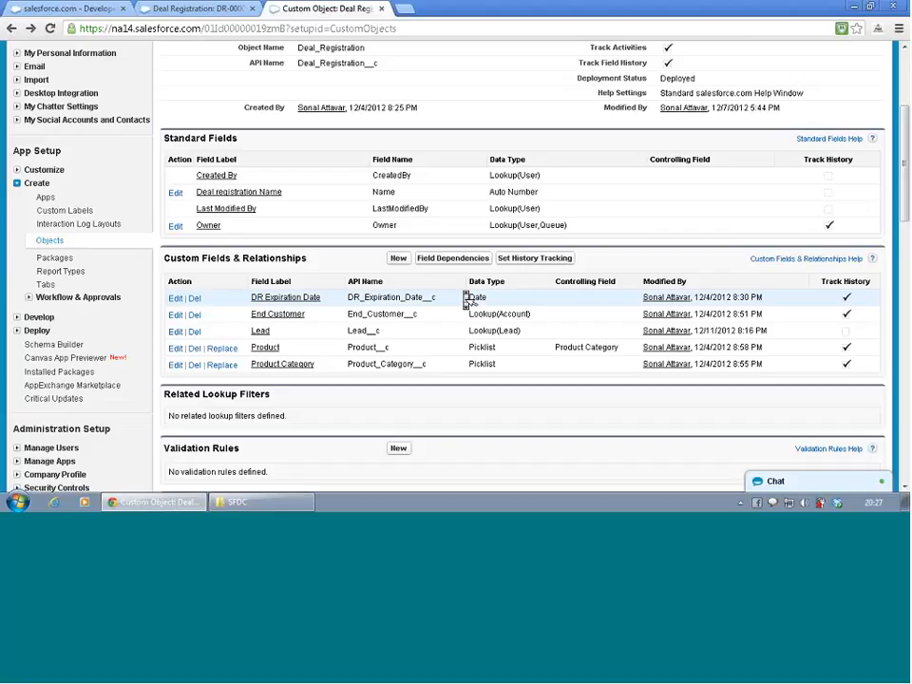
scroll(464, 298, up, 2)
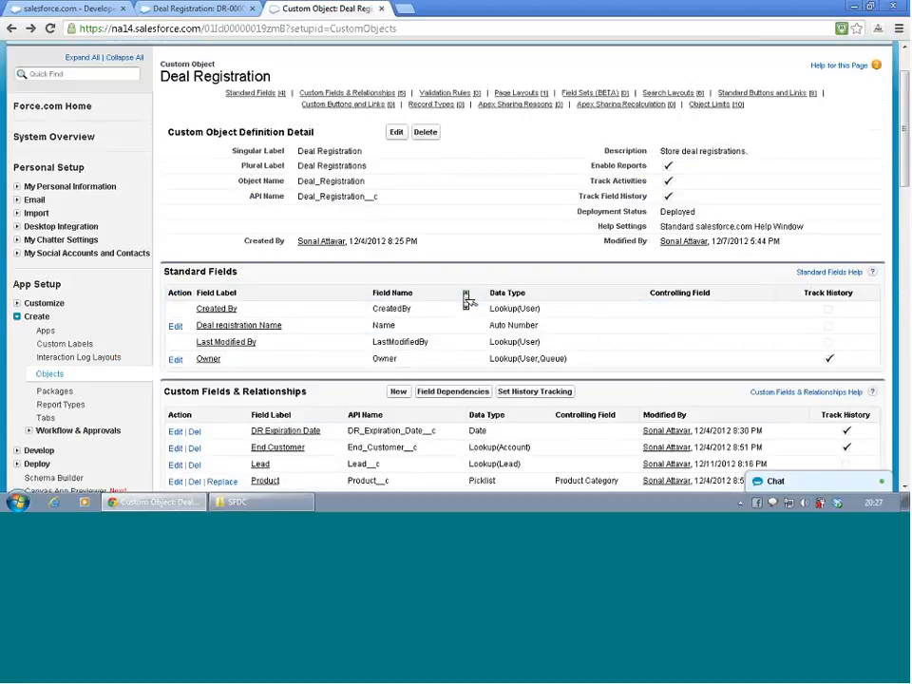
scroll(466, 300, up, 1)
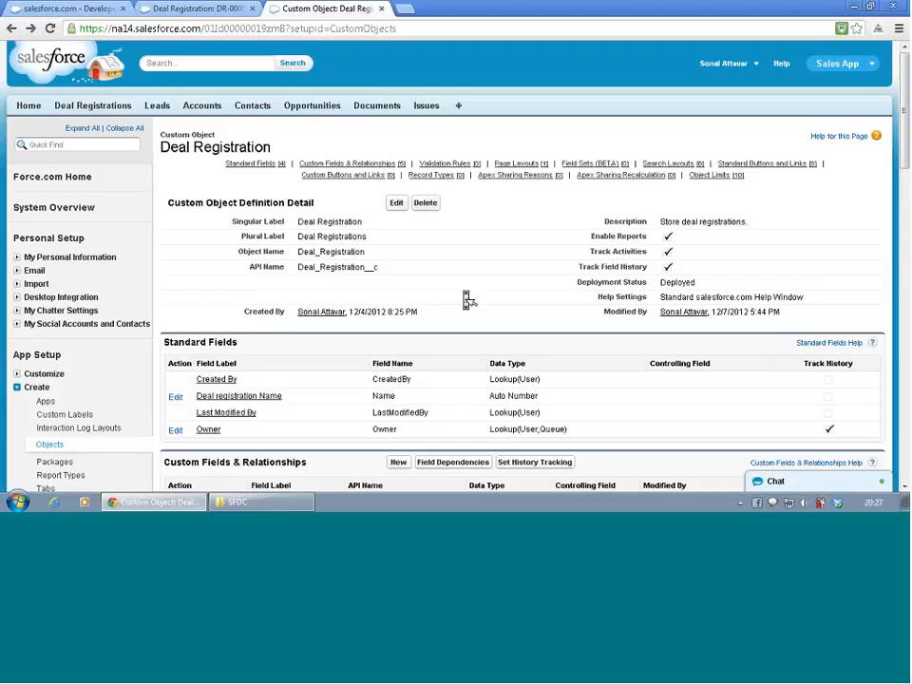
- Open the field list of the standard Lead object in setup
scroll(467, 299, down, 1)
scroll(466, 299, down, 1)
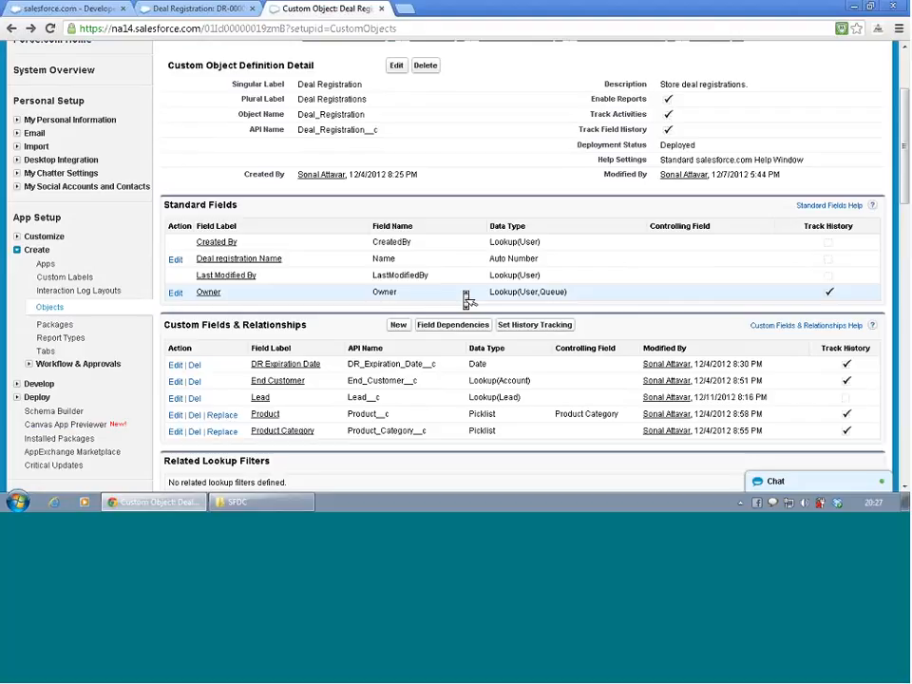
scroll(467, 299, up, 2)
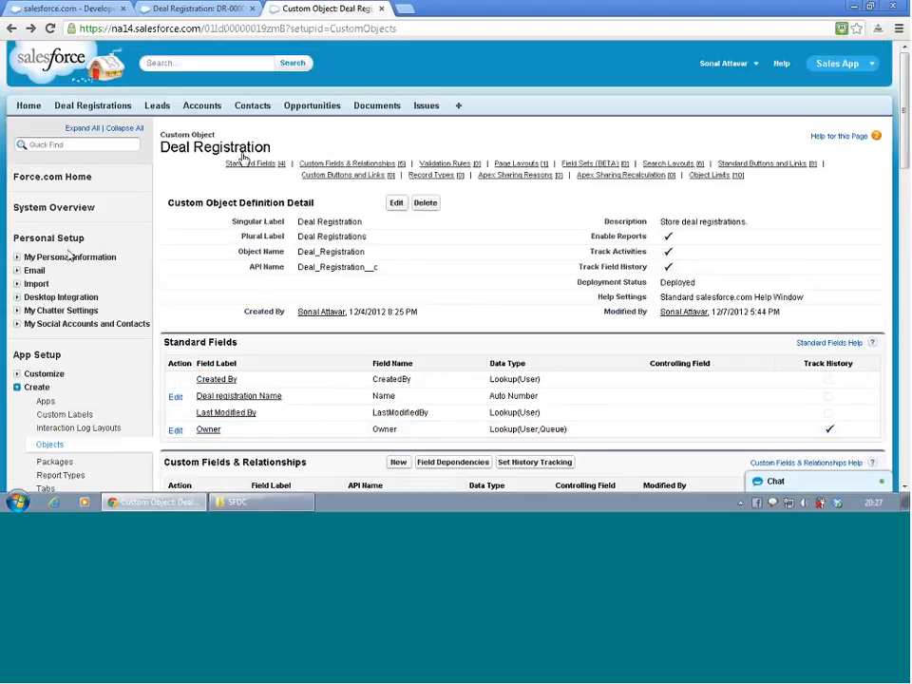
scroll(243, 159, down, 3)
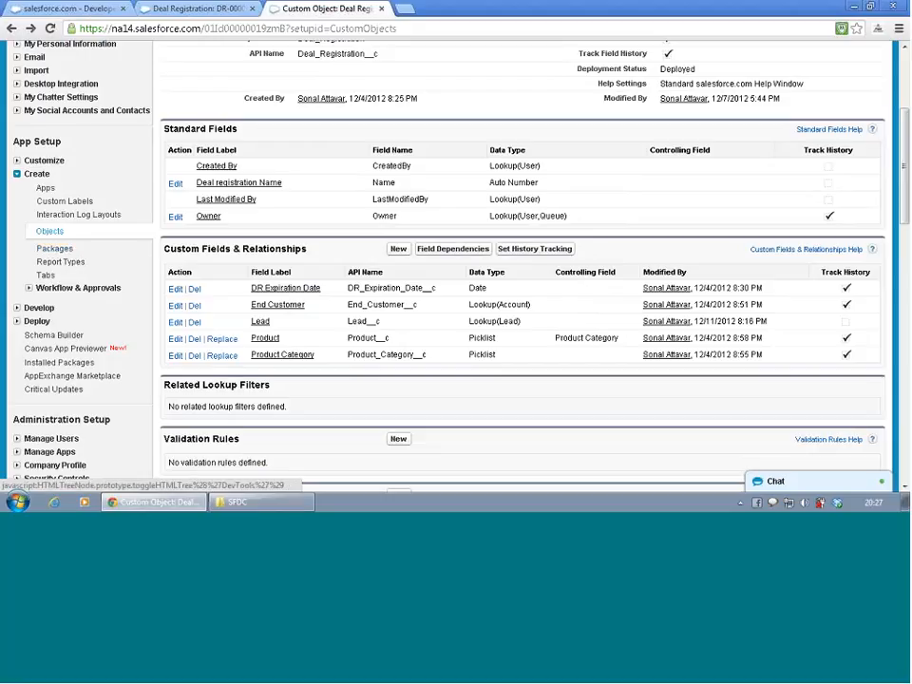
click(16, 160)
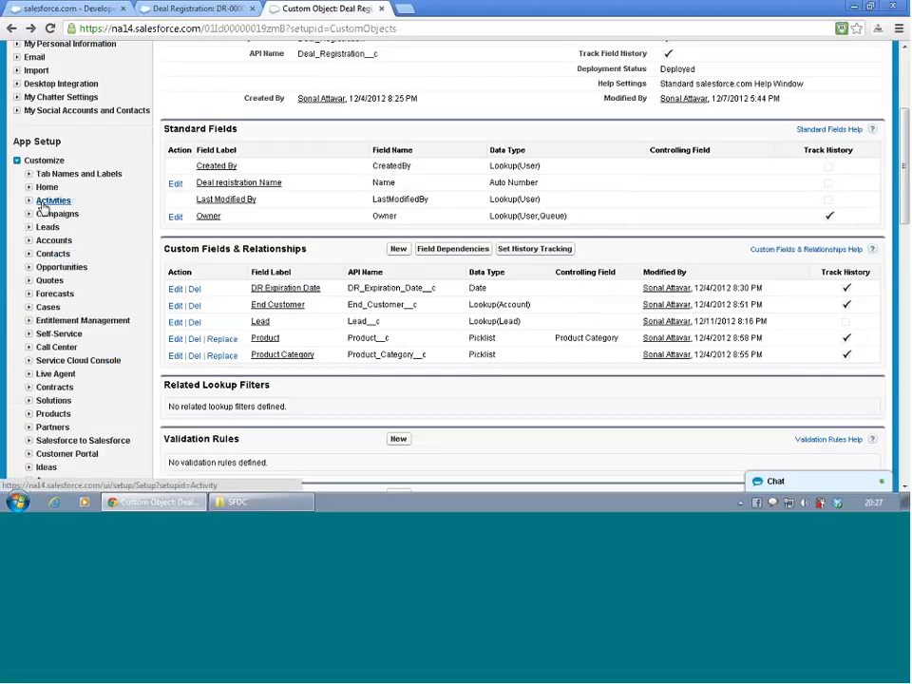
click(29, 228)
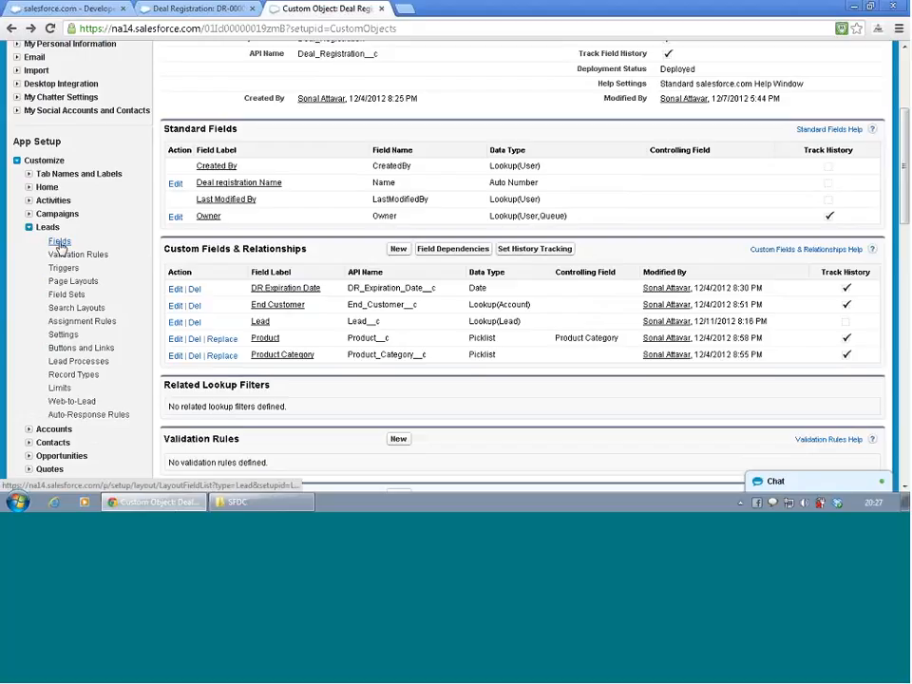
click(59, 243)
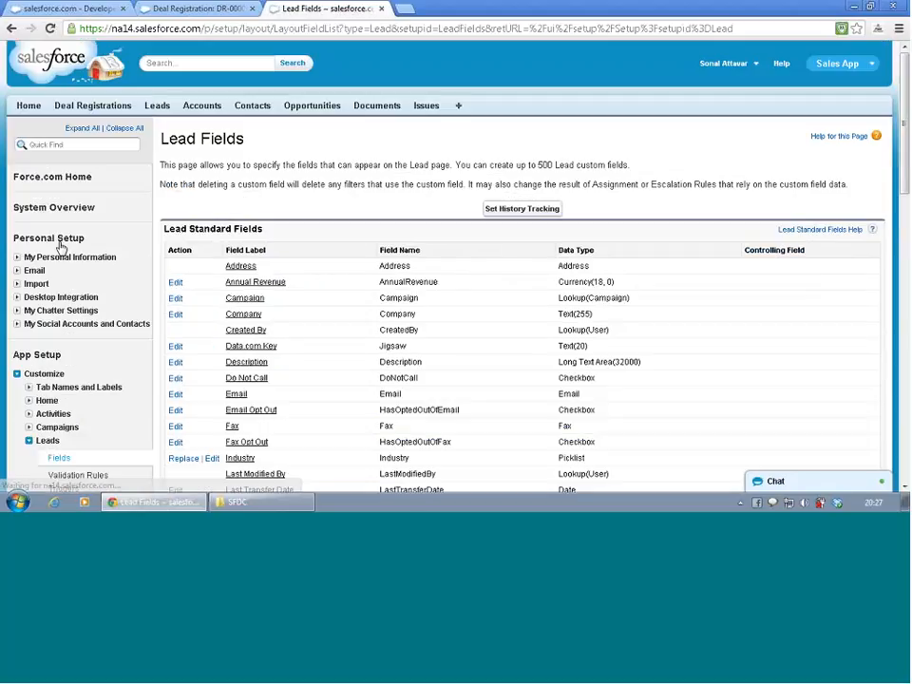
- Start a new Lead custom field with the Lookup Relationship data type
scroll(55, 267, down, 3)
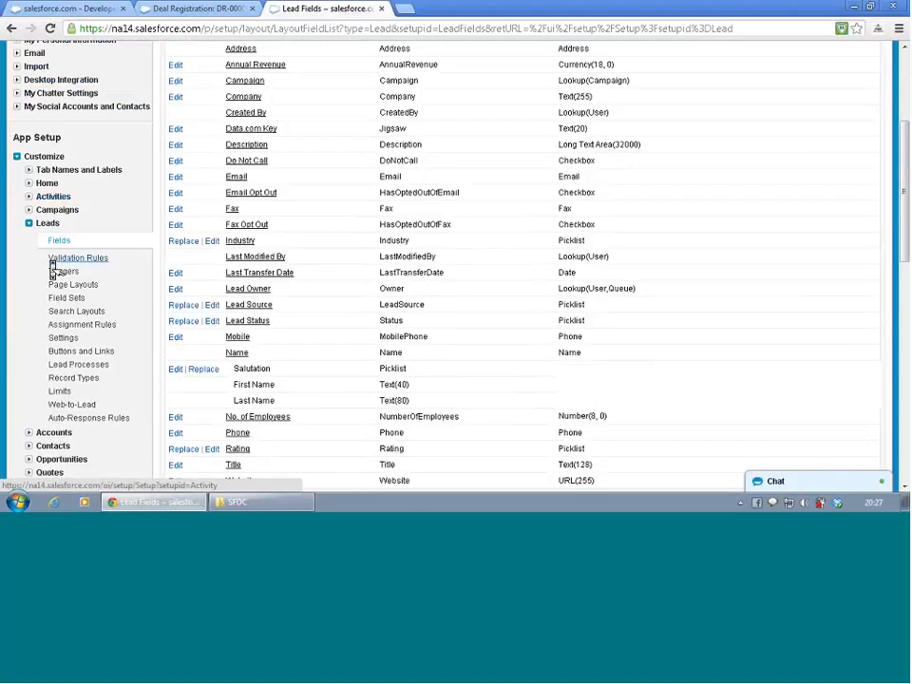
scroll(54, 270, up, 1)
scroll(403, 198, down, 1)
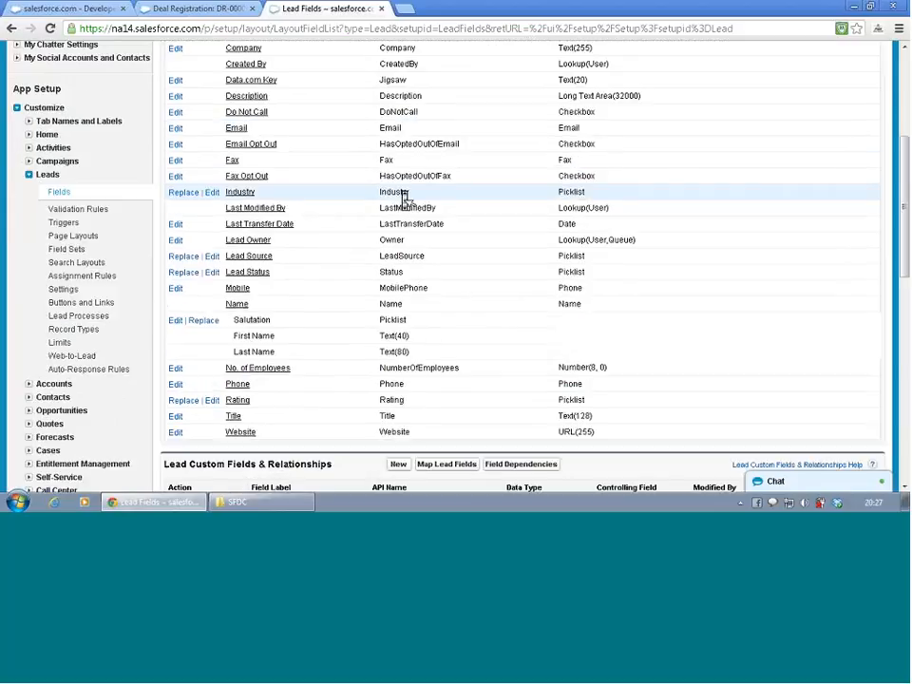
scroll(404, 197, down, 3)
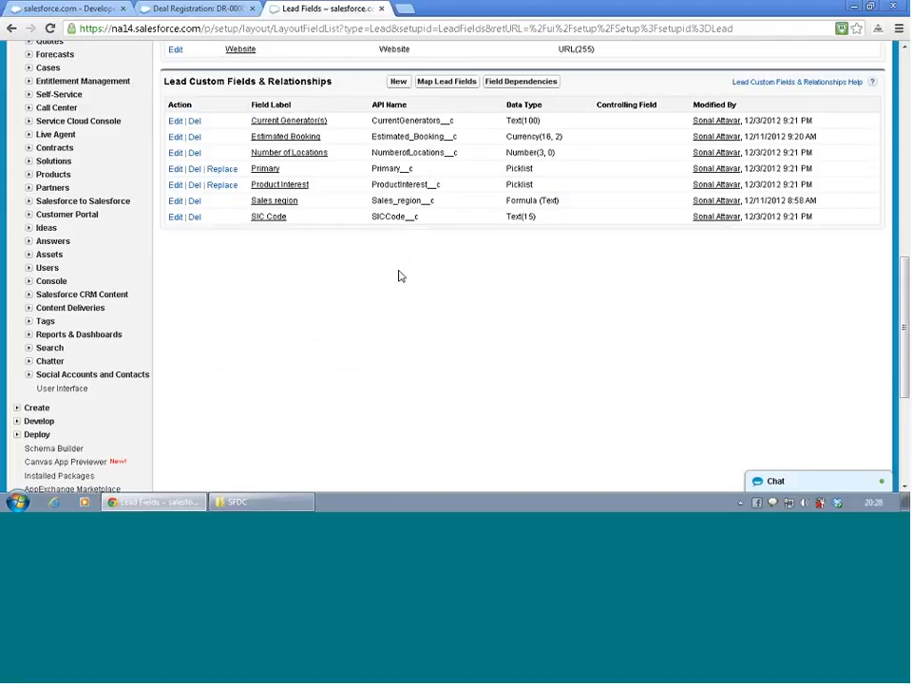
click(400, 83)
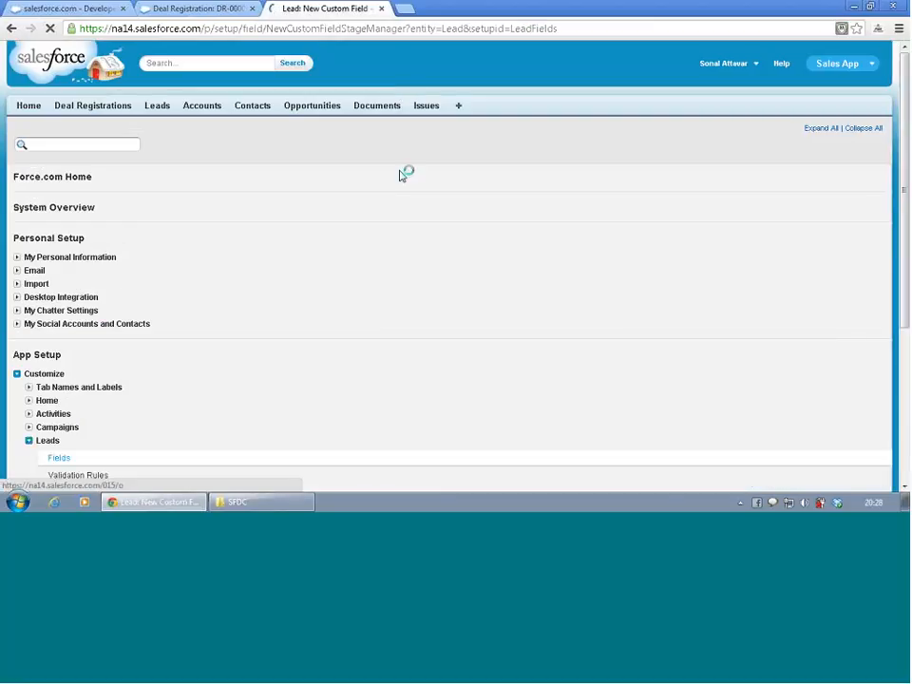
scroll(232, 251, down, 3)
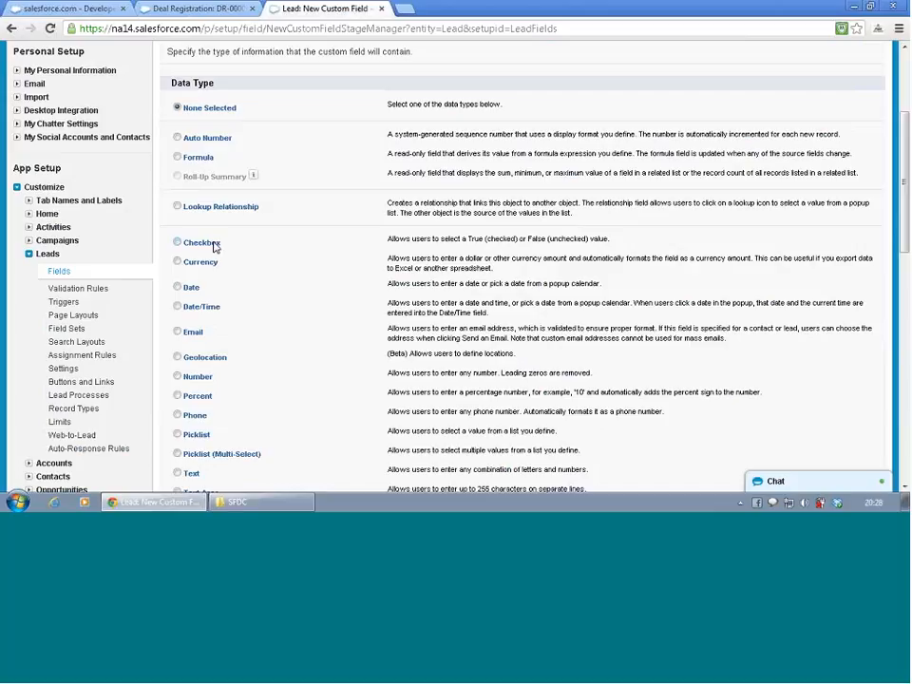
click(178, 206)
scroll(604, 296, down, 5)
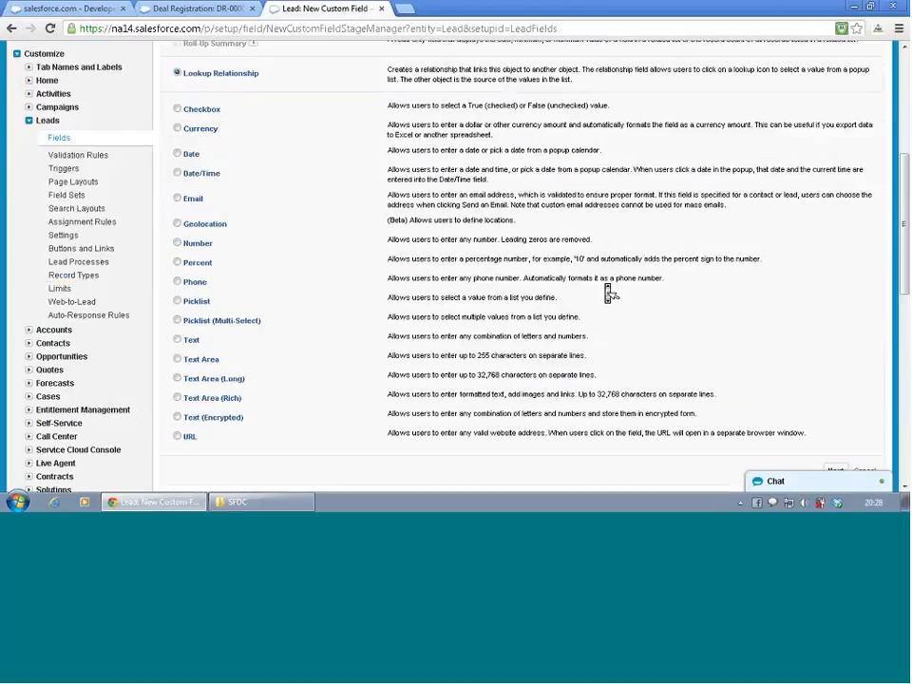
scroll(646, 281, down, 4)
scroll(851, 140, up, 3)
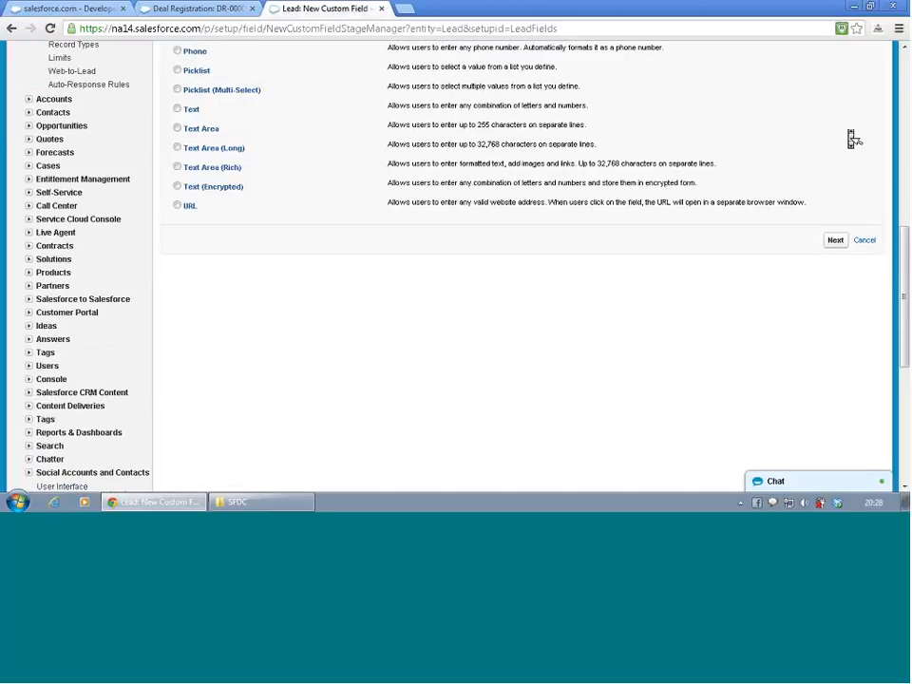
click(835, 239)
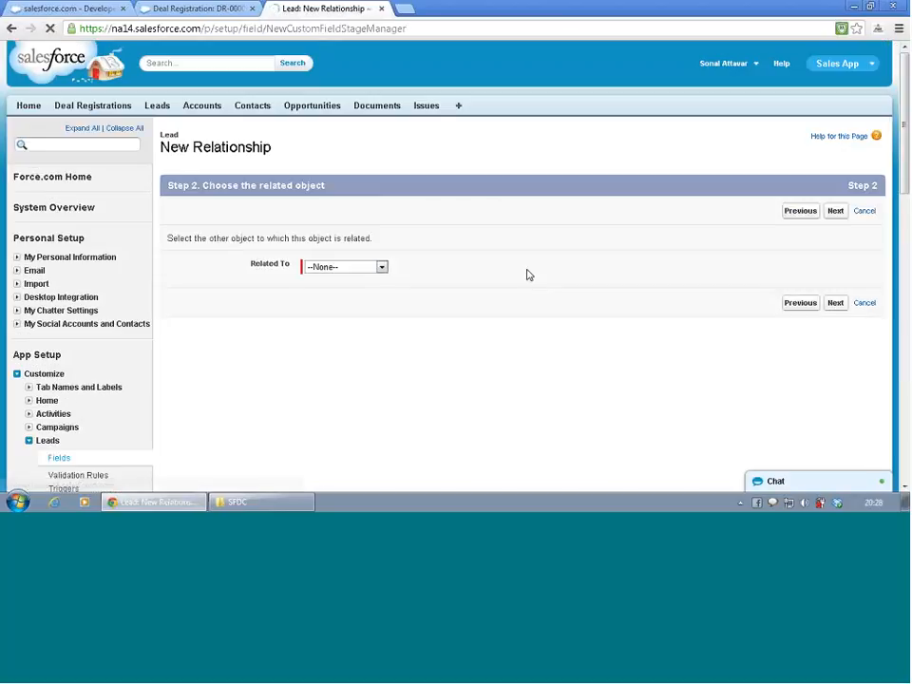
- Relate the new Lead lookup field to the Account object and continue to its label and name details
click(376, 271)
click(360, 289)
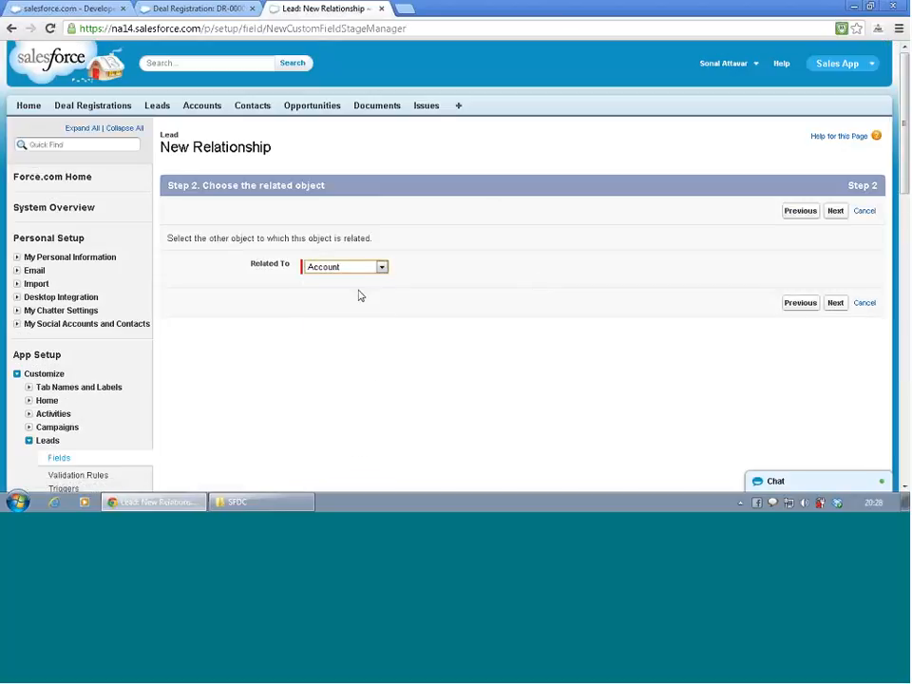
click(835, 304)
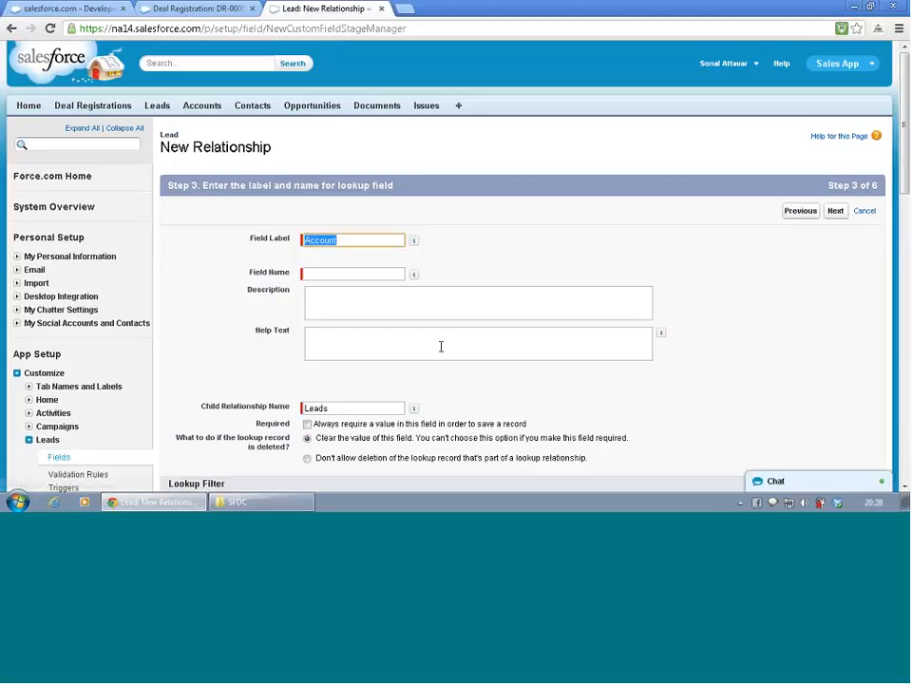
- Keep the field label Account, let the field name fill in as Account, and set the child relationship name to Acc
click(328, 297)
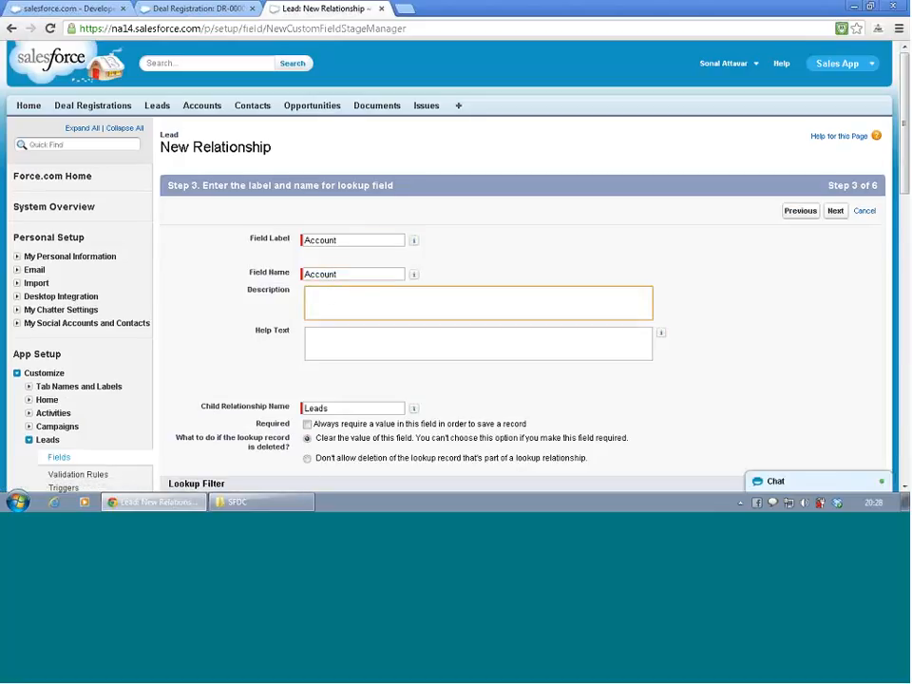
scroll(335, 421, down, 3)
key(Tab)
key(Tab)
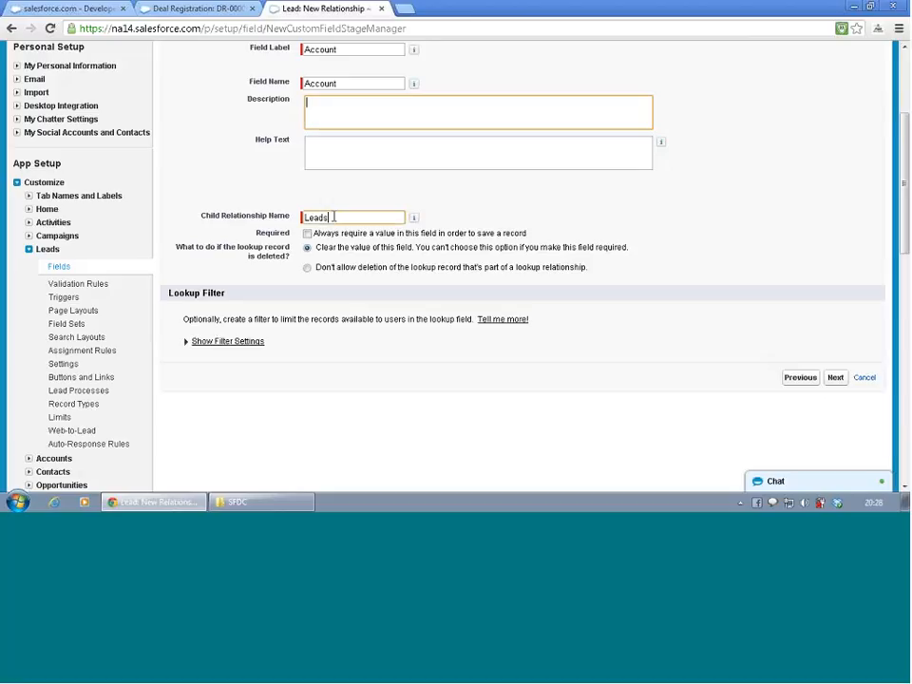
text(Acc)
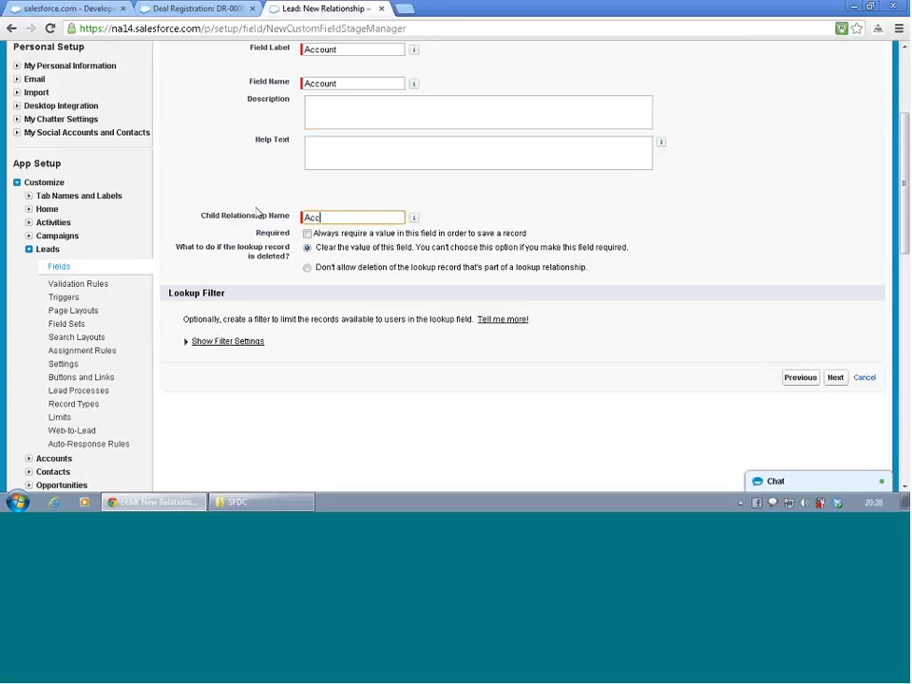
click(337, 363)
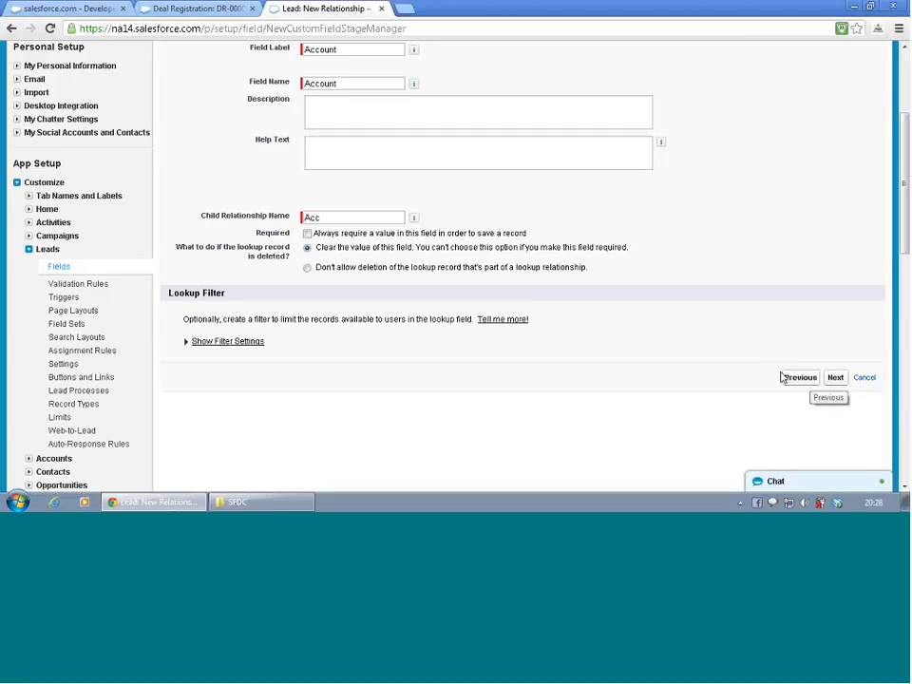
- Reveal the lookup filter settings and choose Account: Billing State/Province as the first criterion's field
click(202, 343)
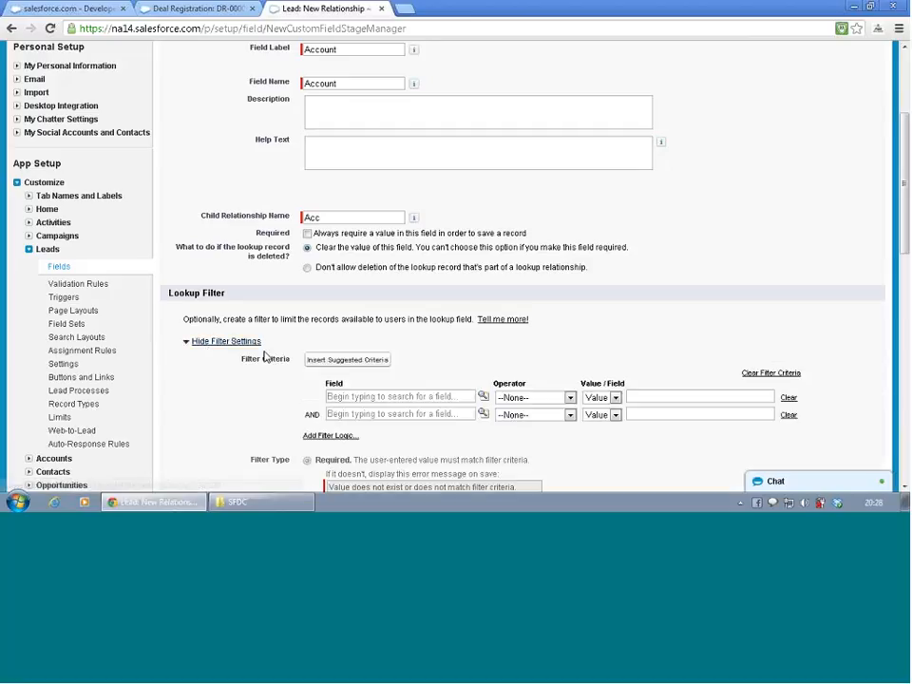
scroll(228, 403, down, 3)
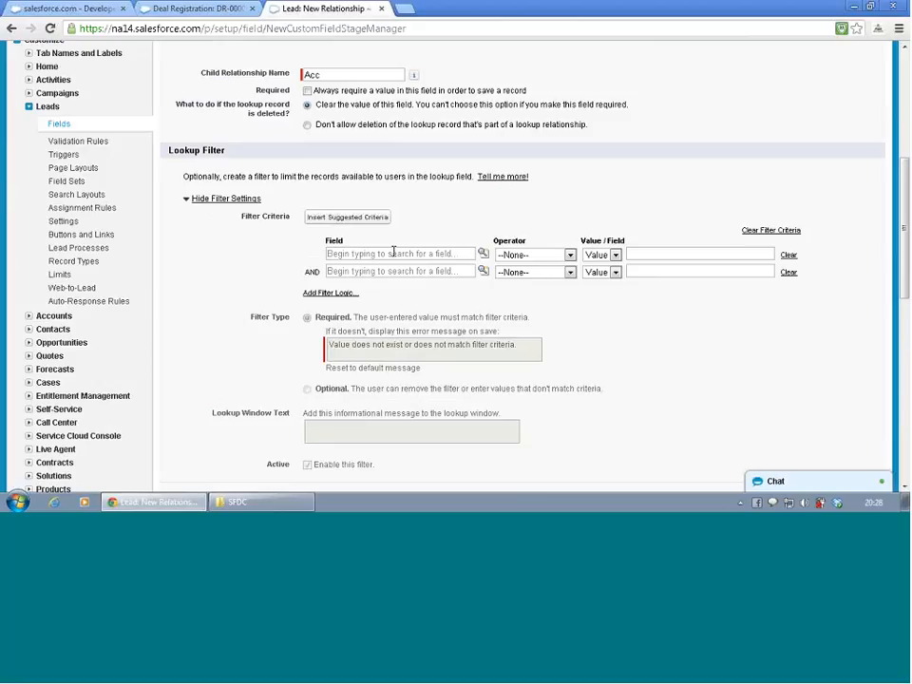
click(431, 254)
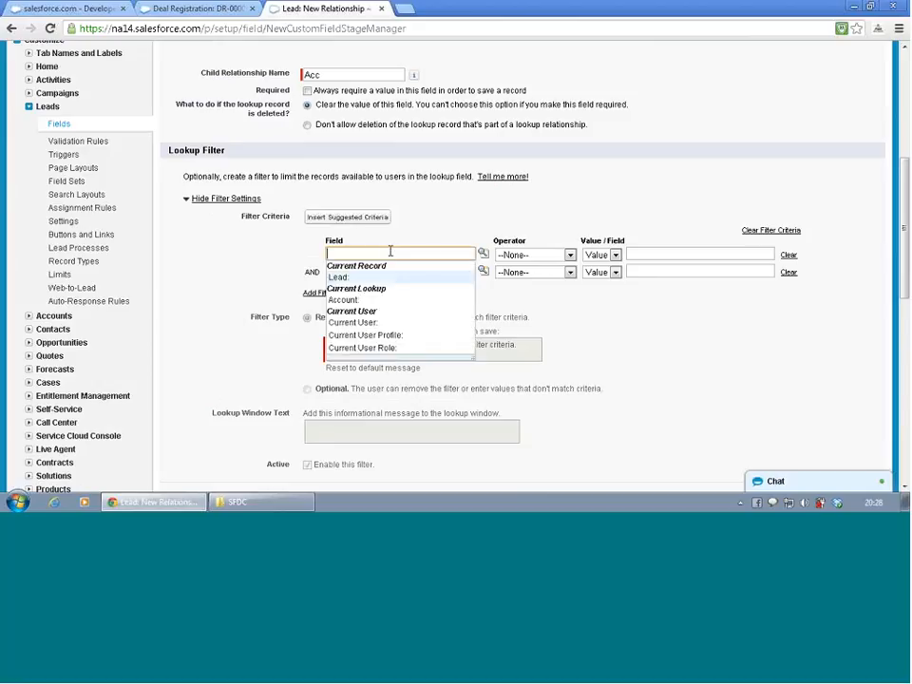
click(429, 302)
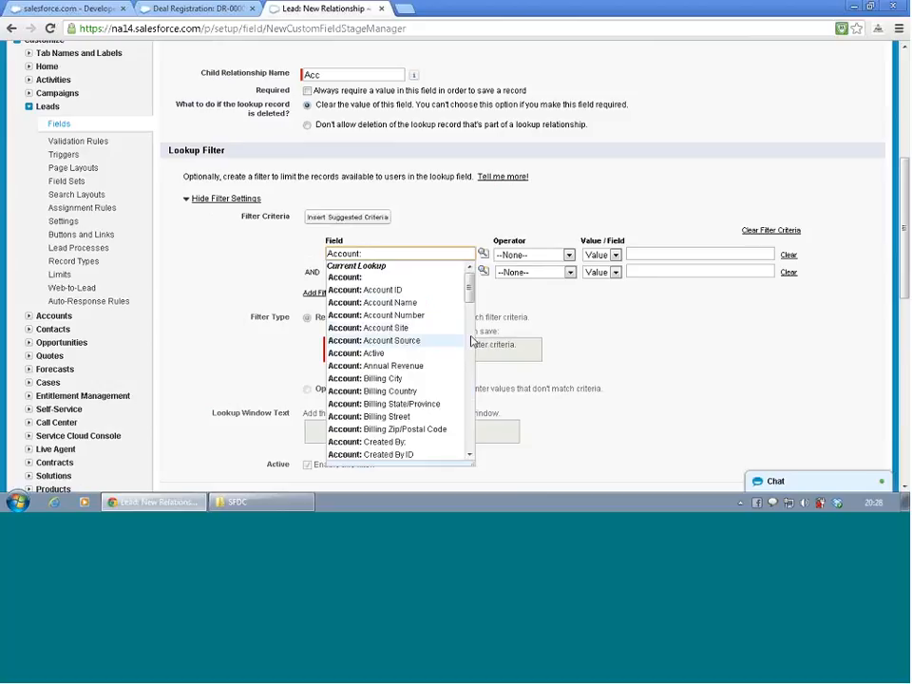
drag(466, 294, 469, 312)
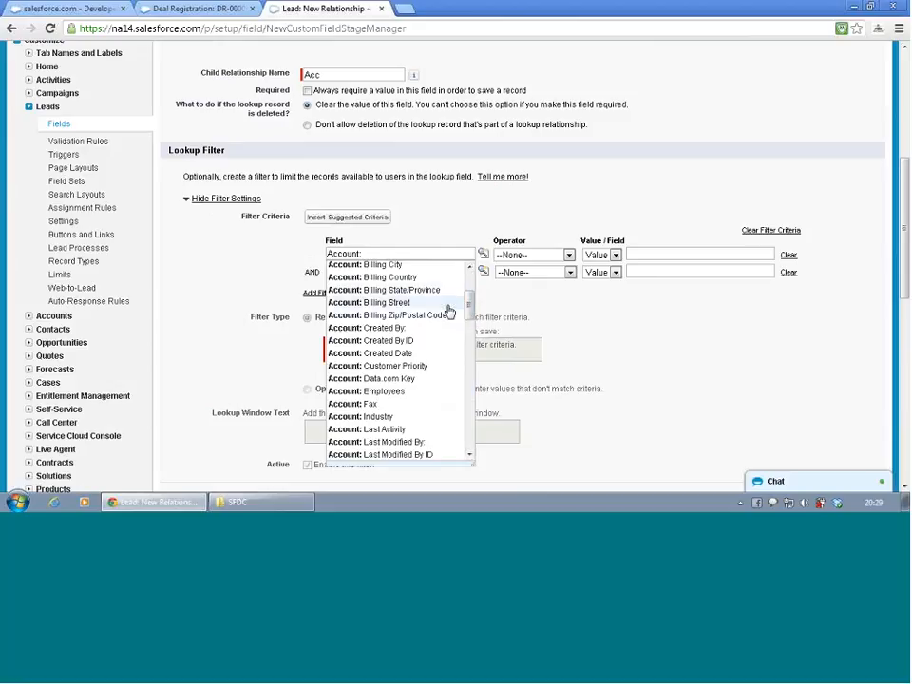
click(418, 290)
- Complete the Billing State/Province criterion with the equals operator and the fixed value CA
click(561, 257)
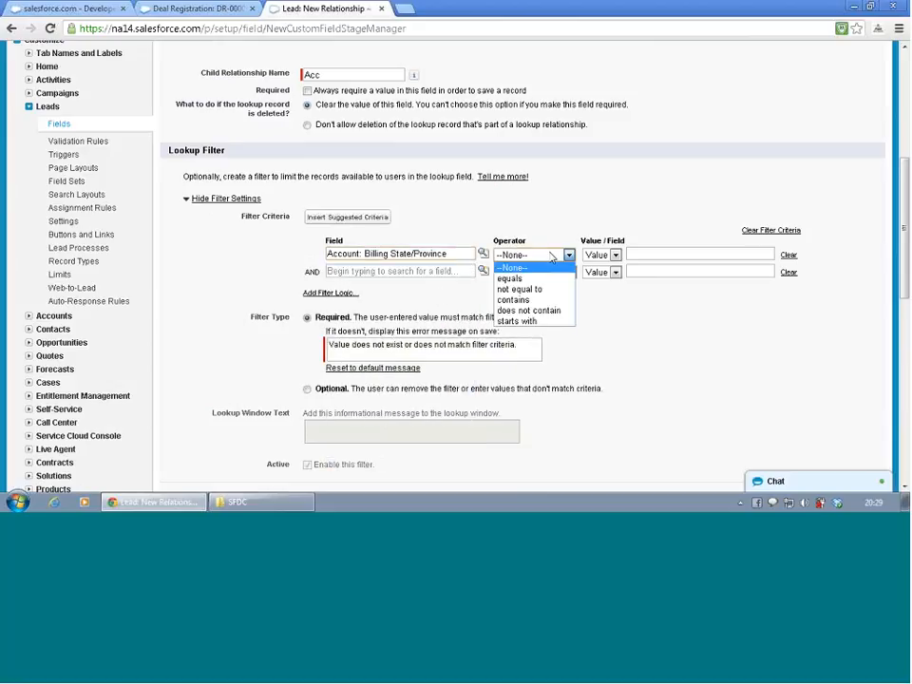
click(547, 280)
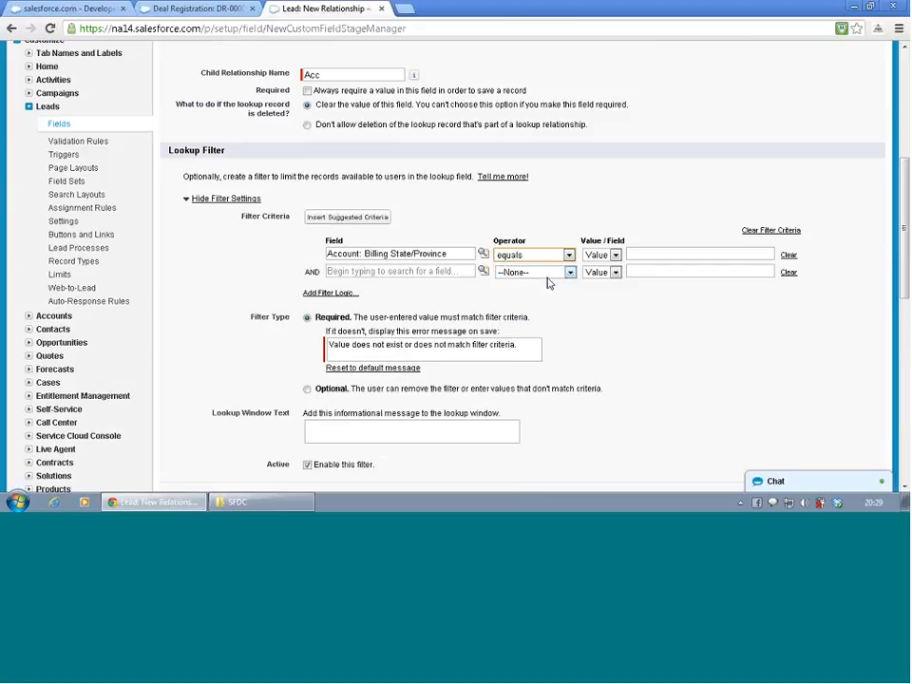
click(615, 256)
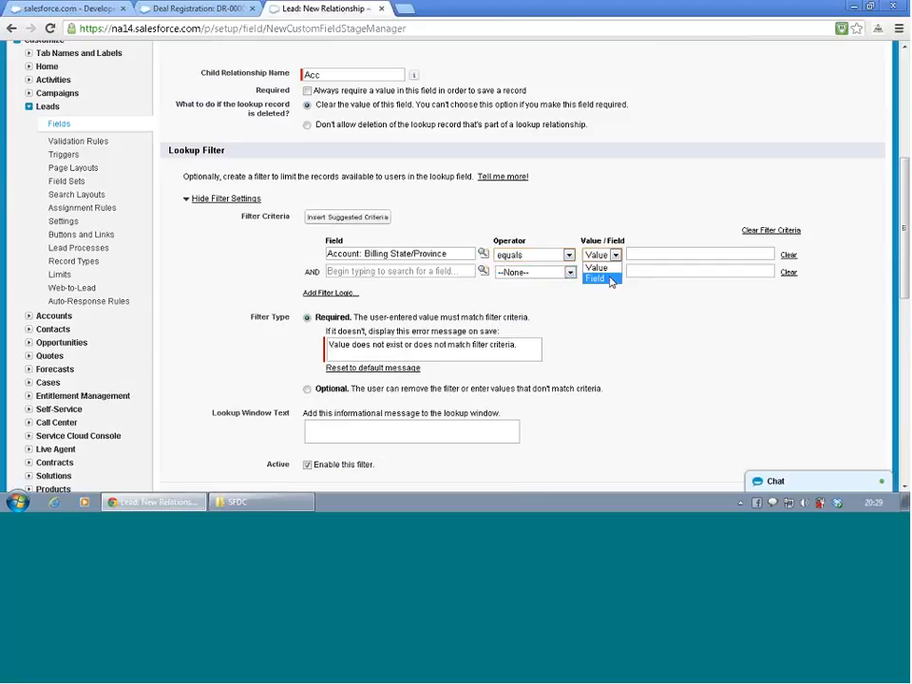
click(610, 277)
click(600, 256)
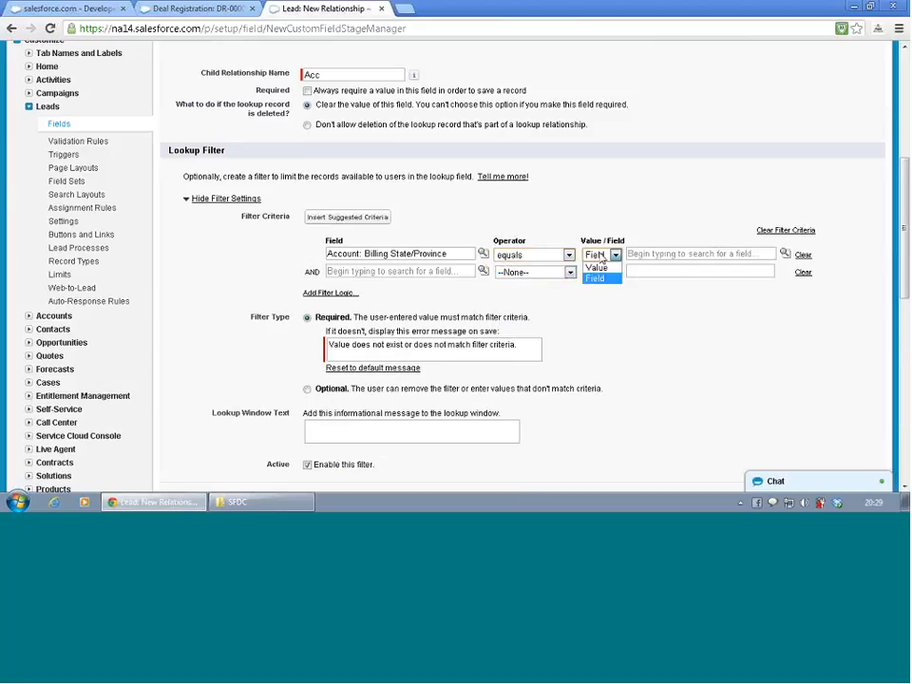
click(599, 266)
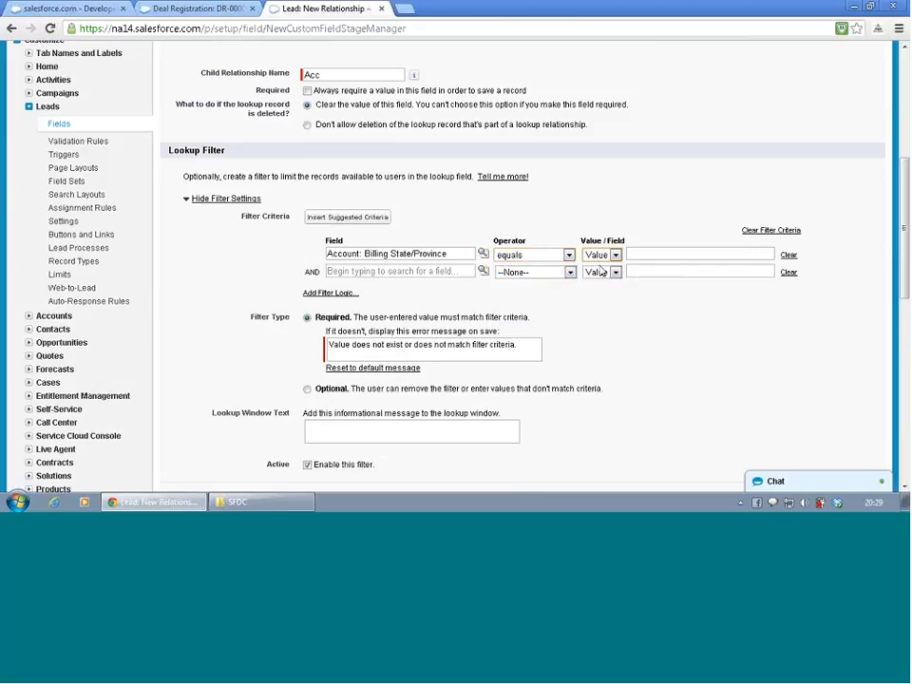
click(676, 253)
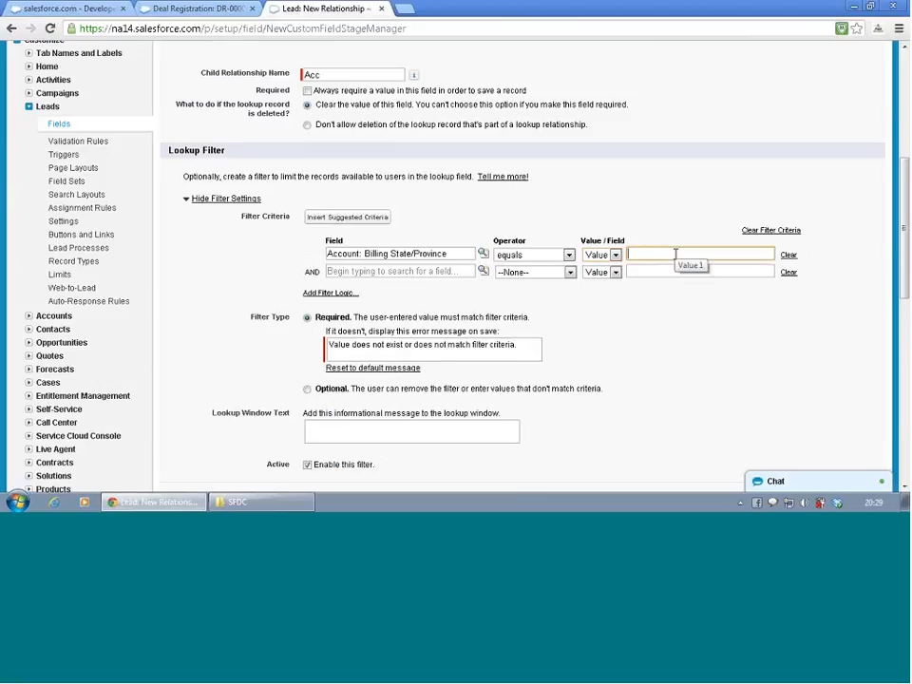
text(CA)
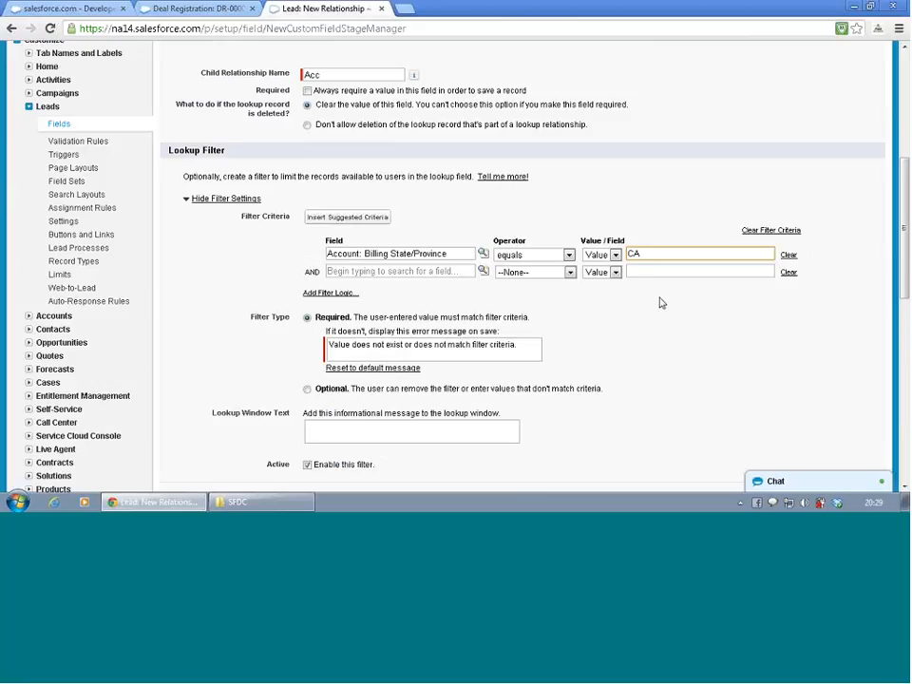
- Accept the lookup field's details and filter, and continue to its field-level security settings
click(604, 307)
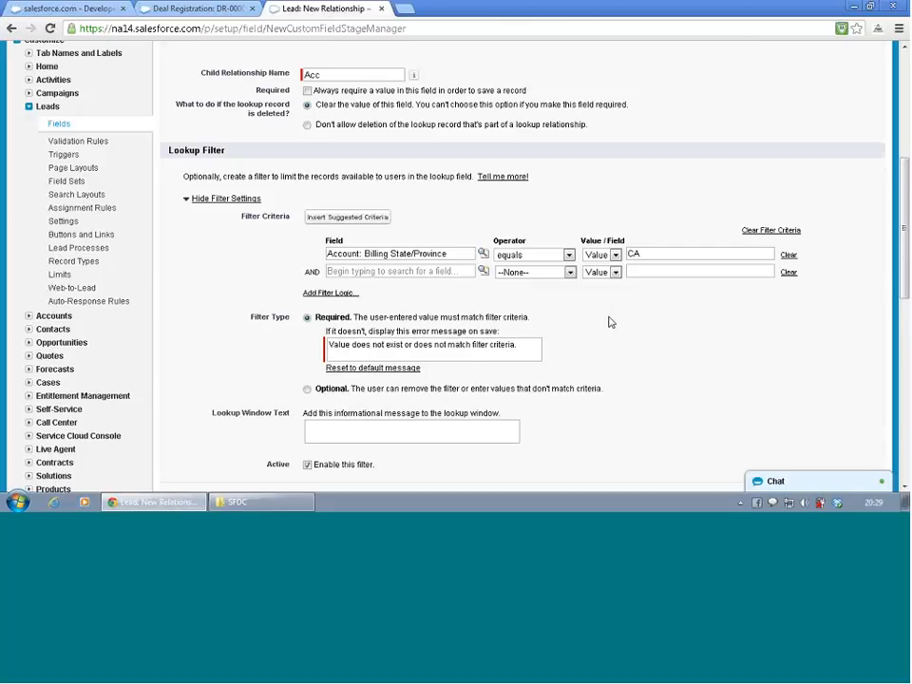
scroll(608, 319, down, 3)
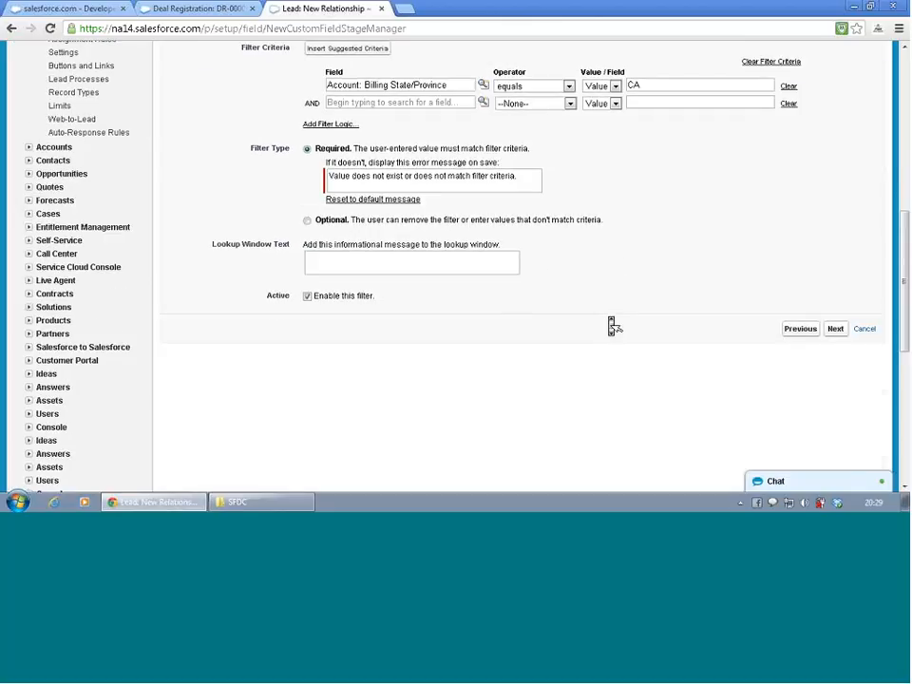
click(831, 330)
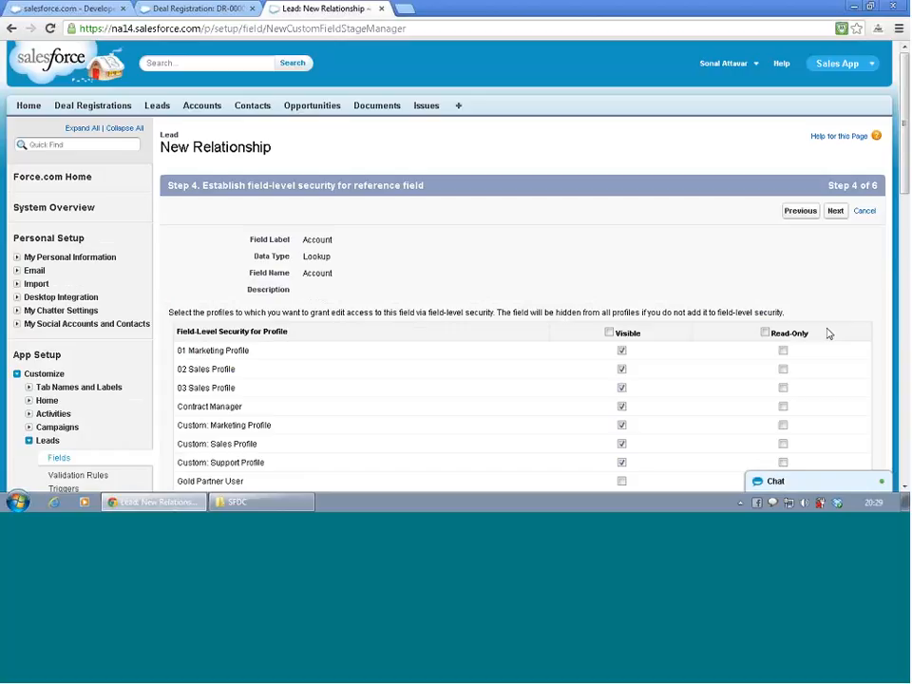
- Make the Account lookup field visible to all profiles and continue to the page layout settings
scroll(722, 285, down, 3)
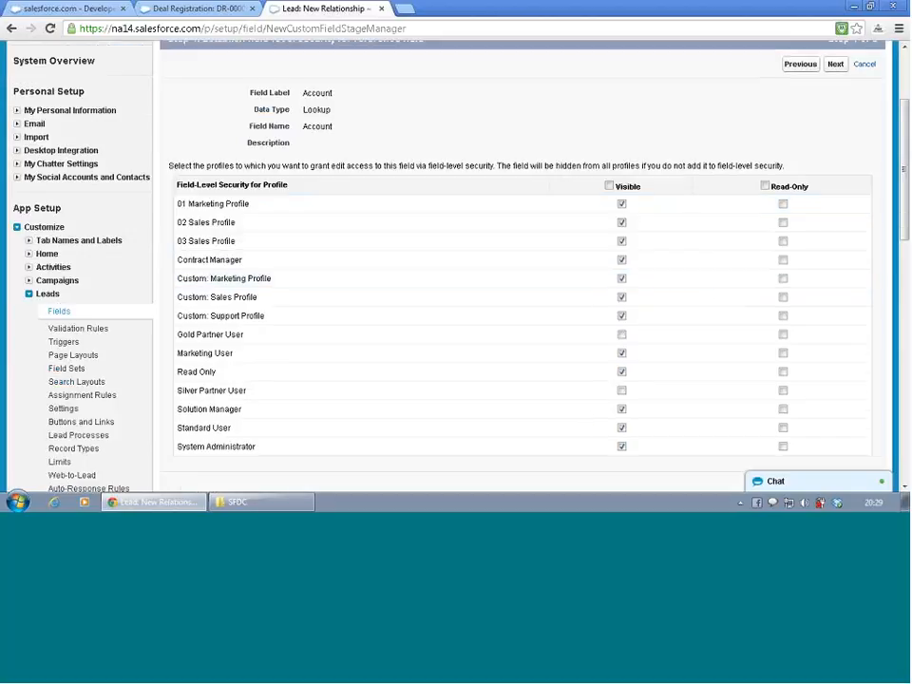
click(609, 186)
click(609, 186)
click(608, 187)
scroll(705, 259, down, 10)
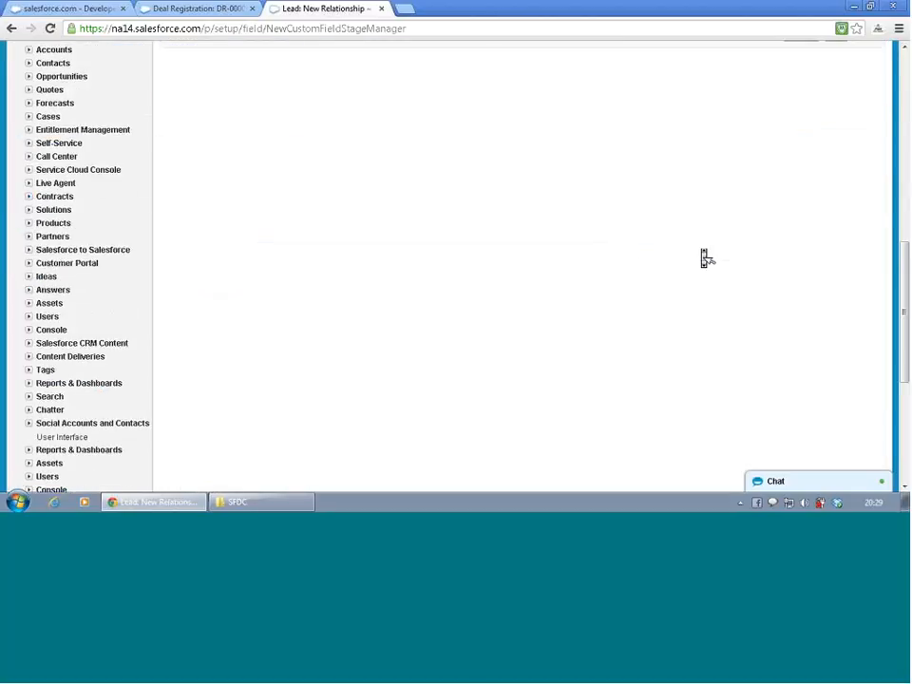
scroll(704, 258, up, 5)
click(835, 265)
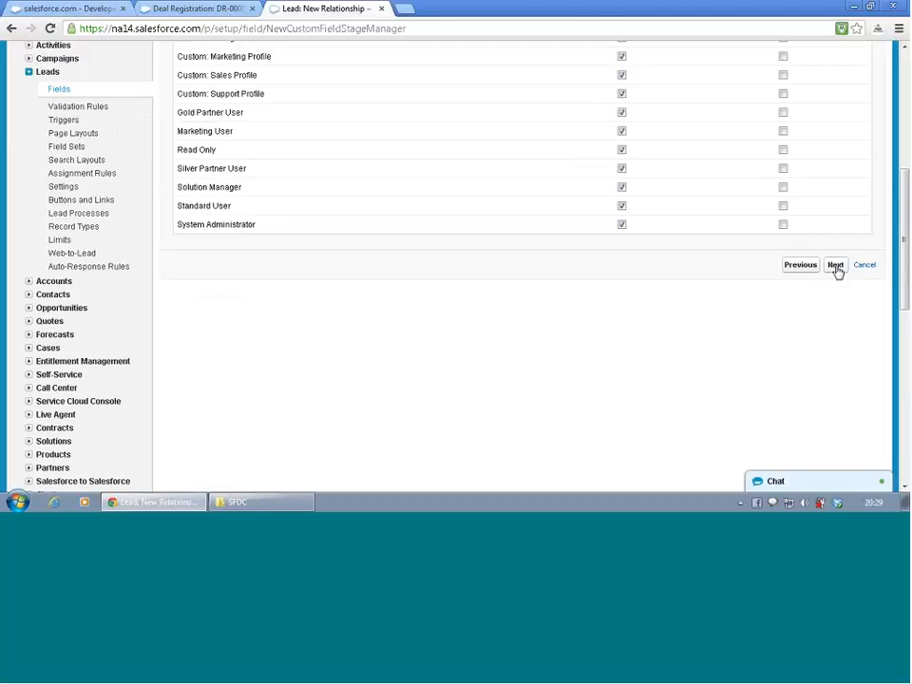
- Keep the field on all Lead layouts and the Leads related list on all Account layouts, and save the new lookup field
scroll(594, 254, down, 1)
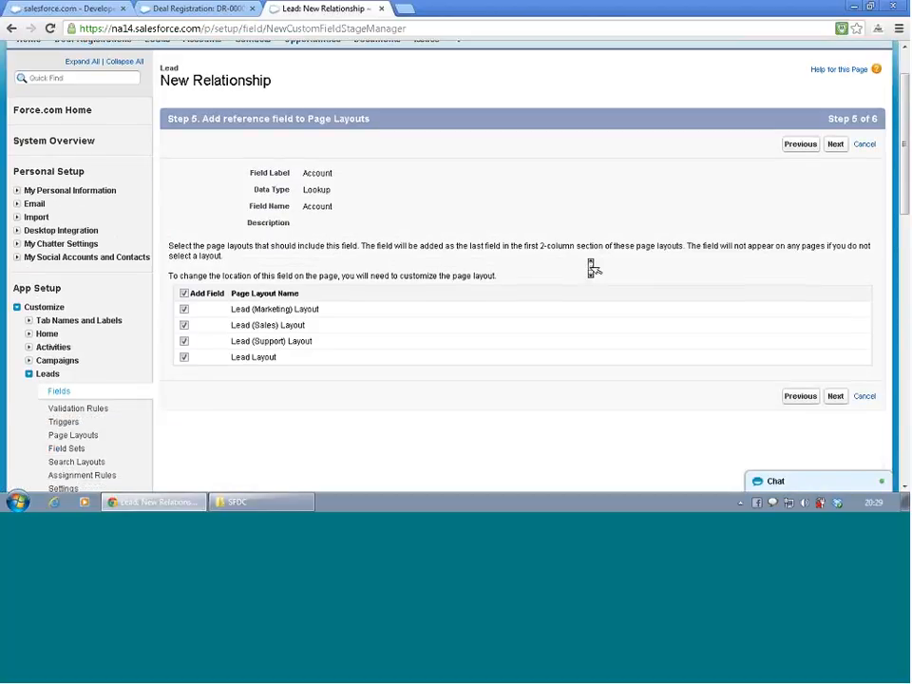
click(837, 398)
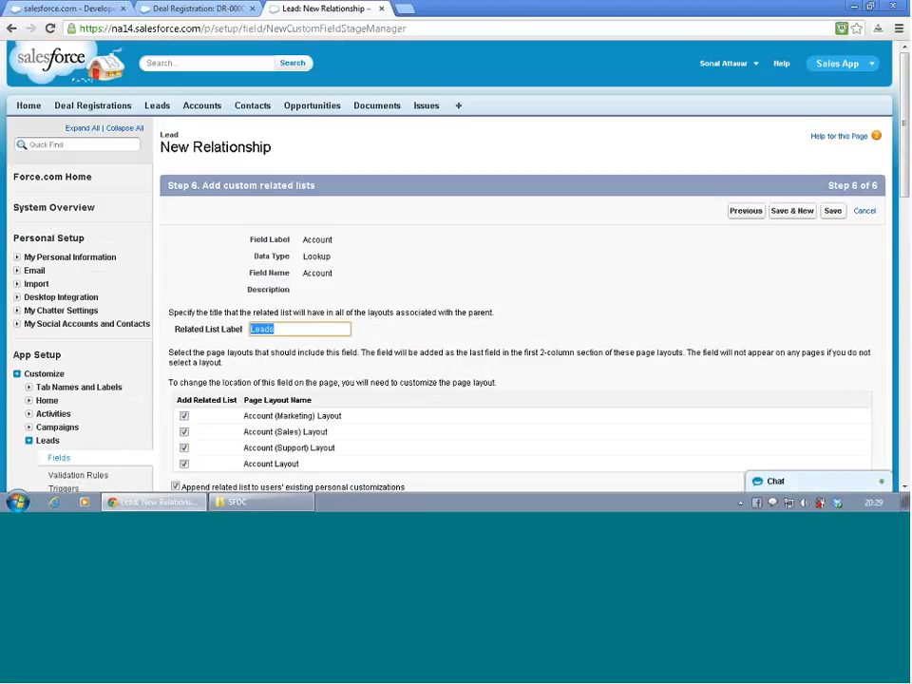
scroll(598, 302, down, 1)
scroll(599, 302, down, 1)
click(828, 296)
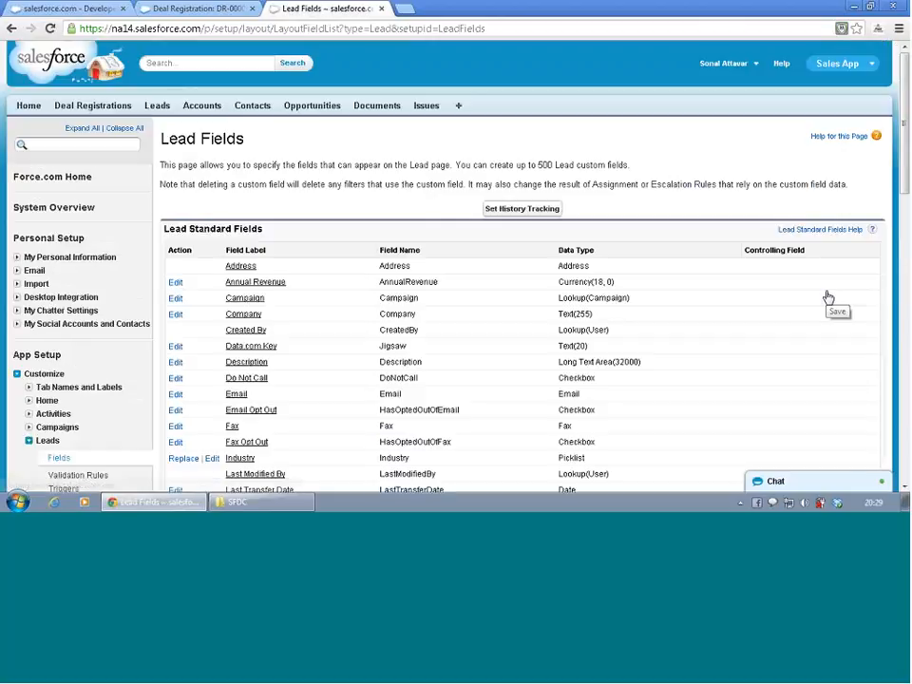
scroll(719, 298, down, 2)
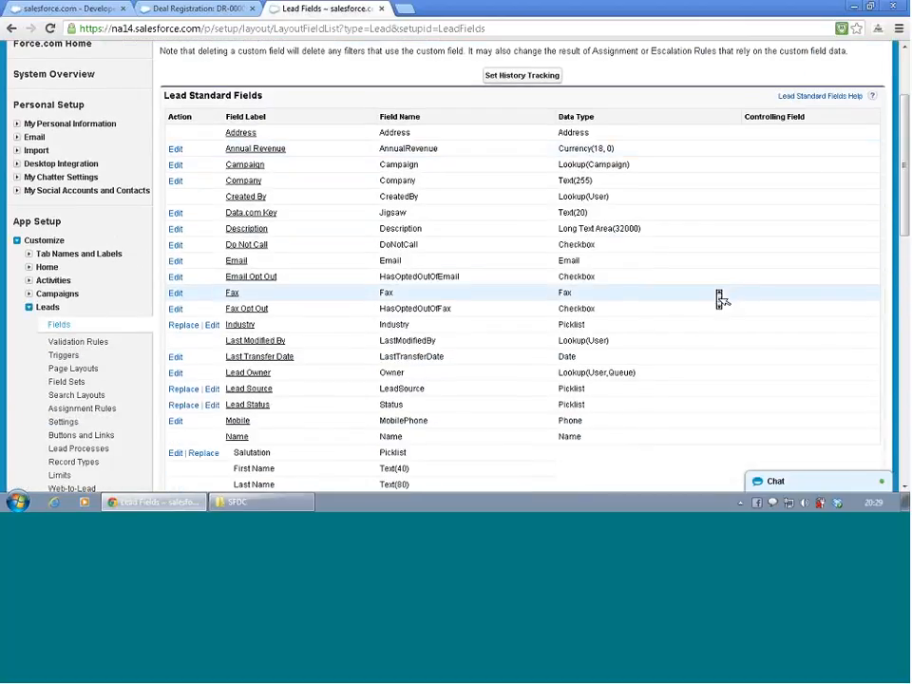
scroll(719, 299, down, 7)
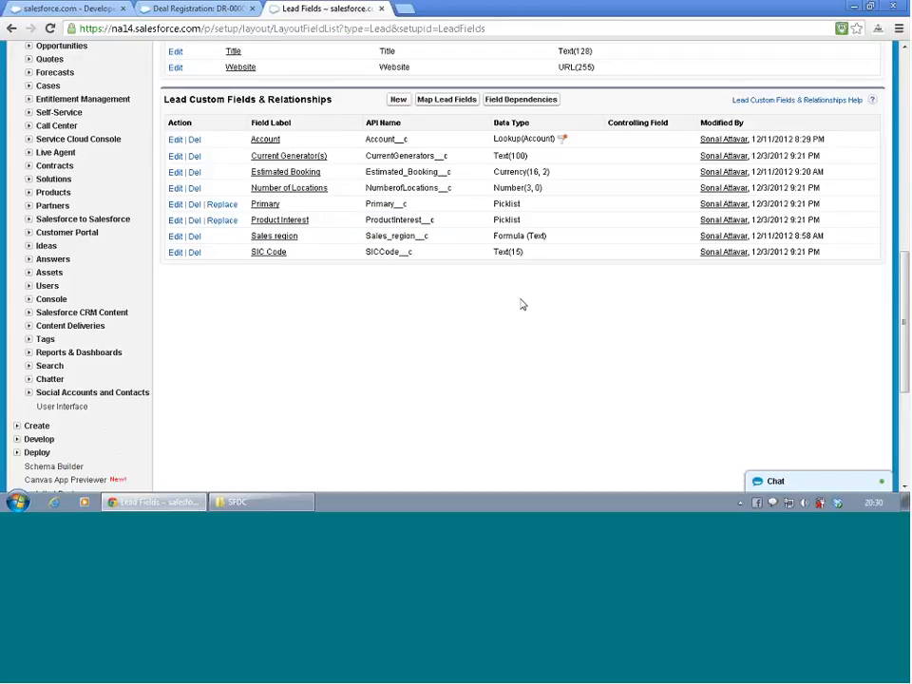
- Open the BMW record from the recent accounts and find its billing address
scroll(522, 305, up, 10)
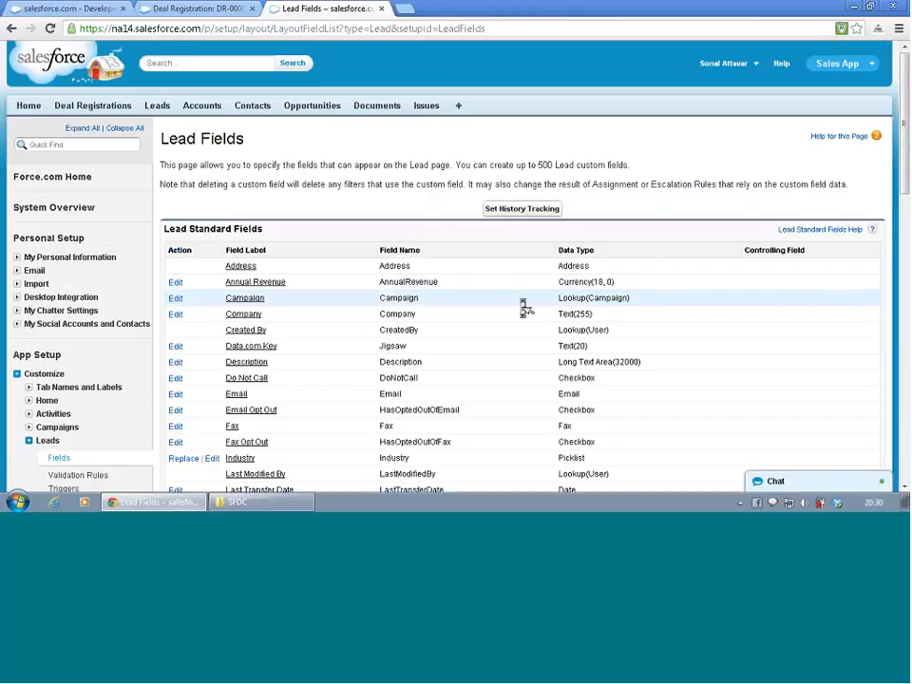
click(200, 107)
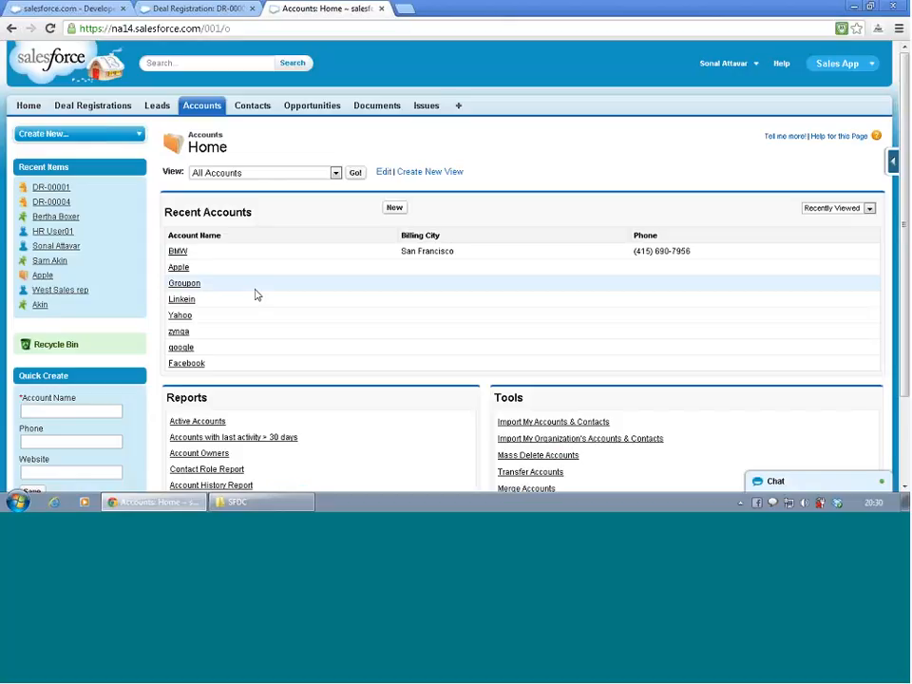
click(176, 252)
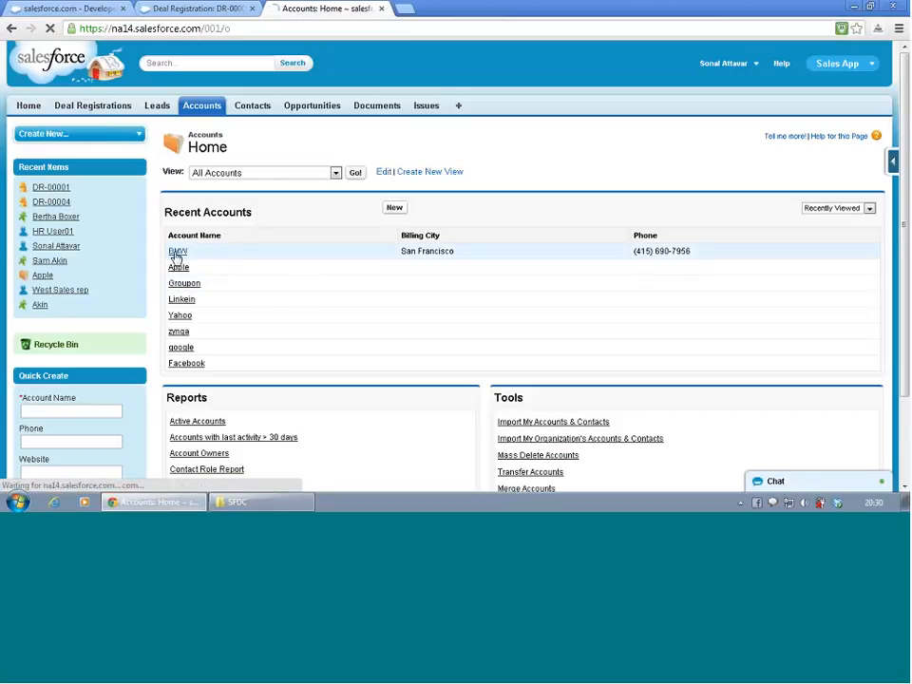
scroll(430, 319, down, 1)
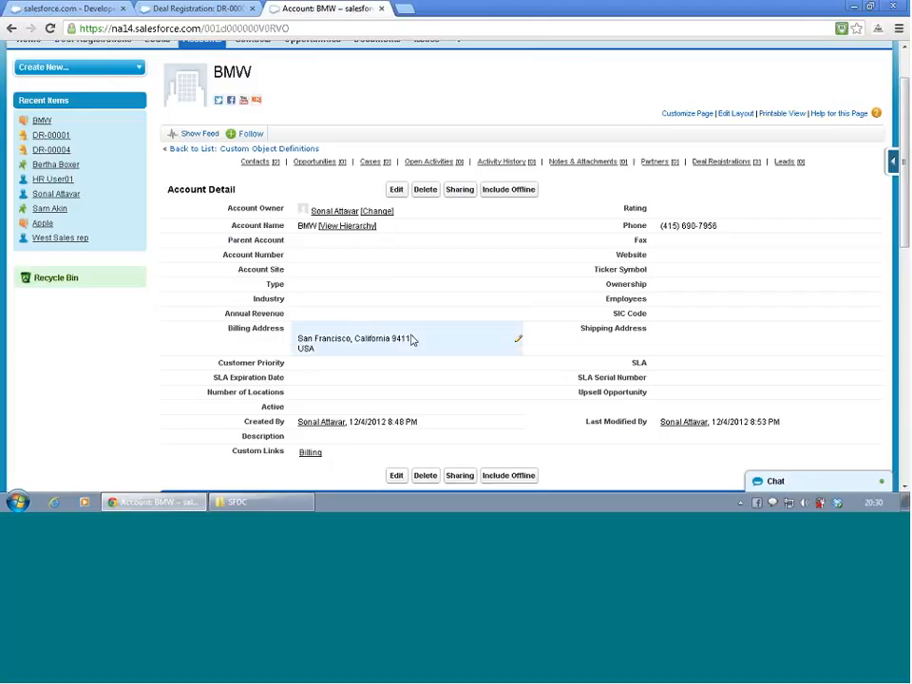
scroll(452, 348, down, 3)
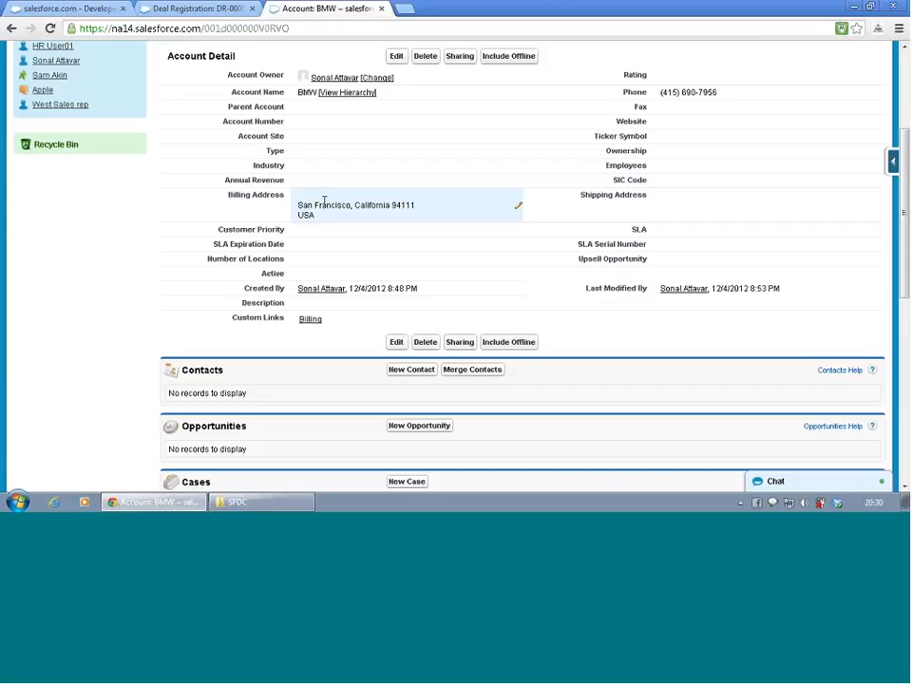
- Set BMW's Billing State/Province to CA and save the account
double_click(324, 201)
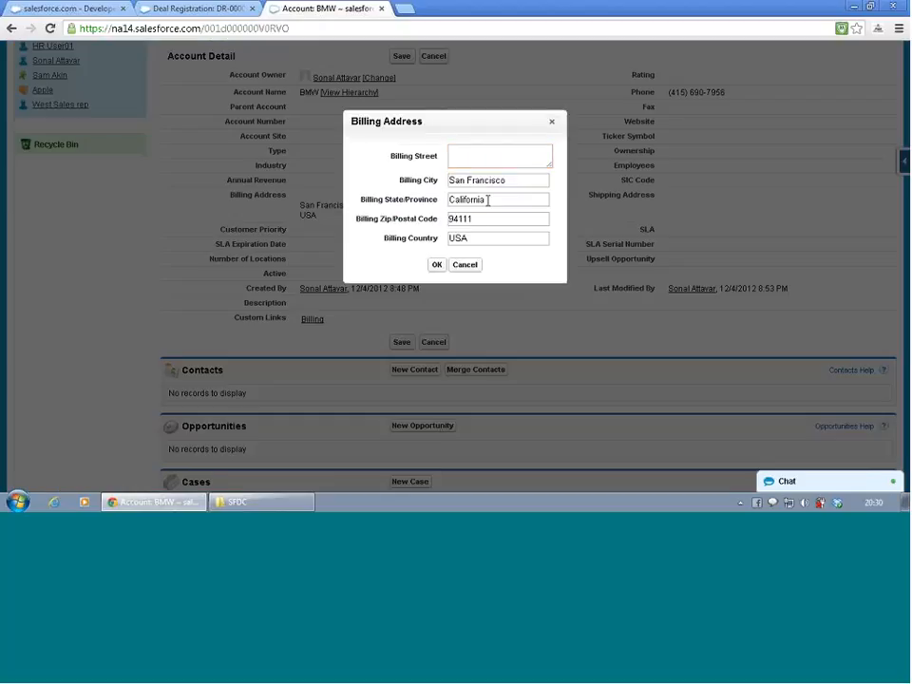
drag(489, 199, 407, 202)
text(CA)
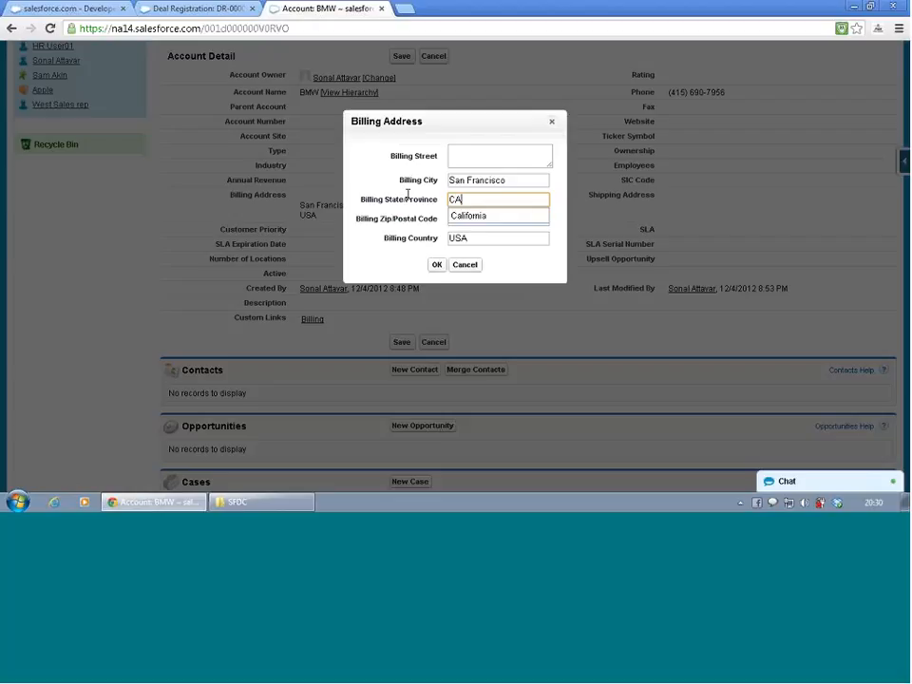
click(438, 267)
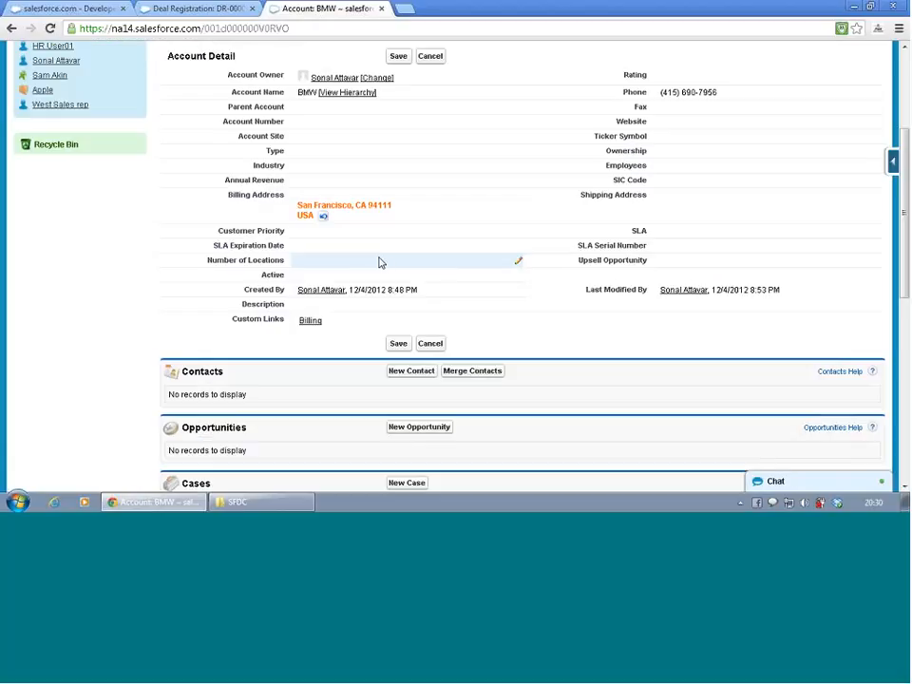
click(399, 56)
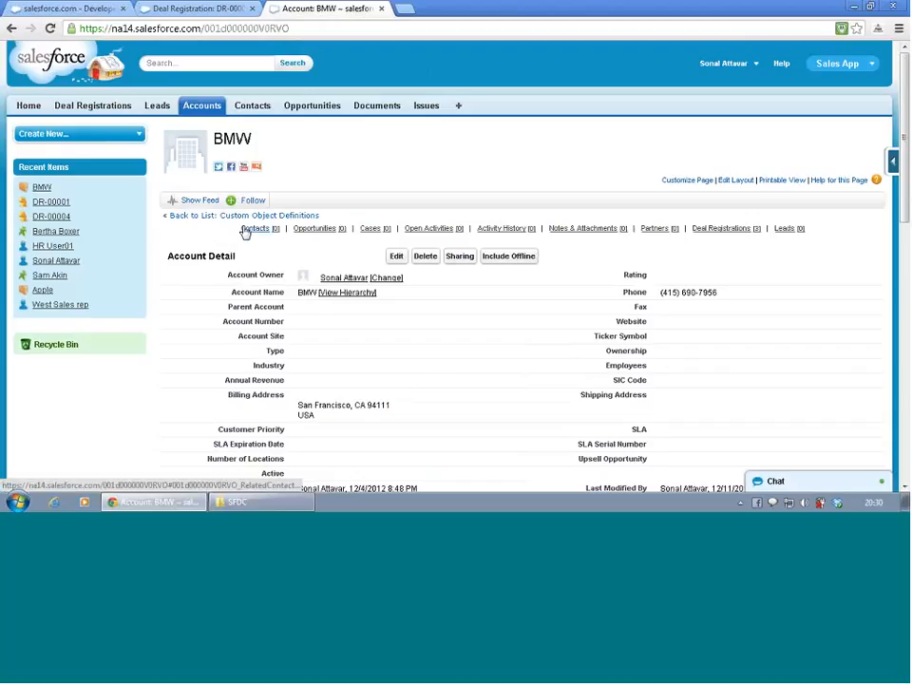
- Open the recent lead for Metropolitan Health Services and find its new Account field
click(157, 108)
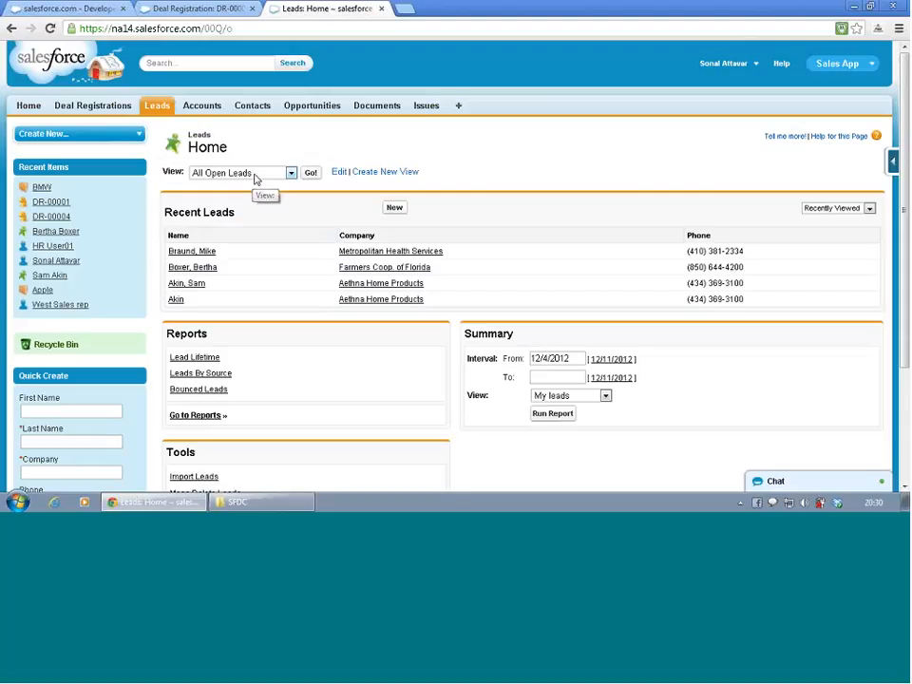
click(311, 175)
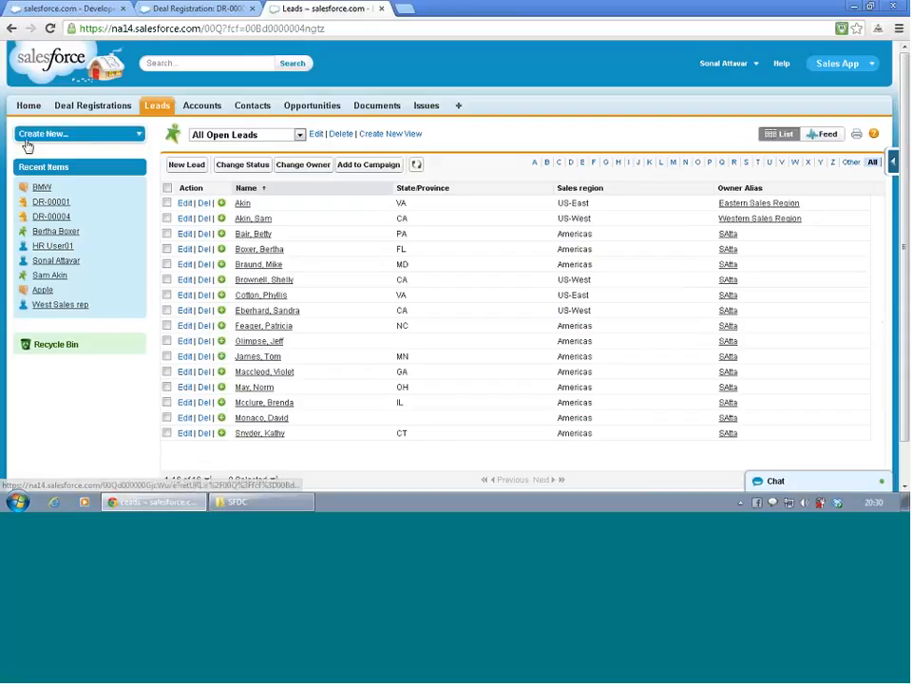
click(11, 29)
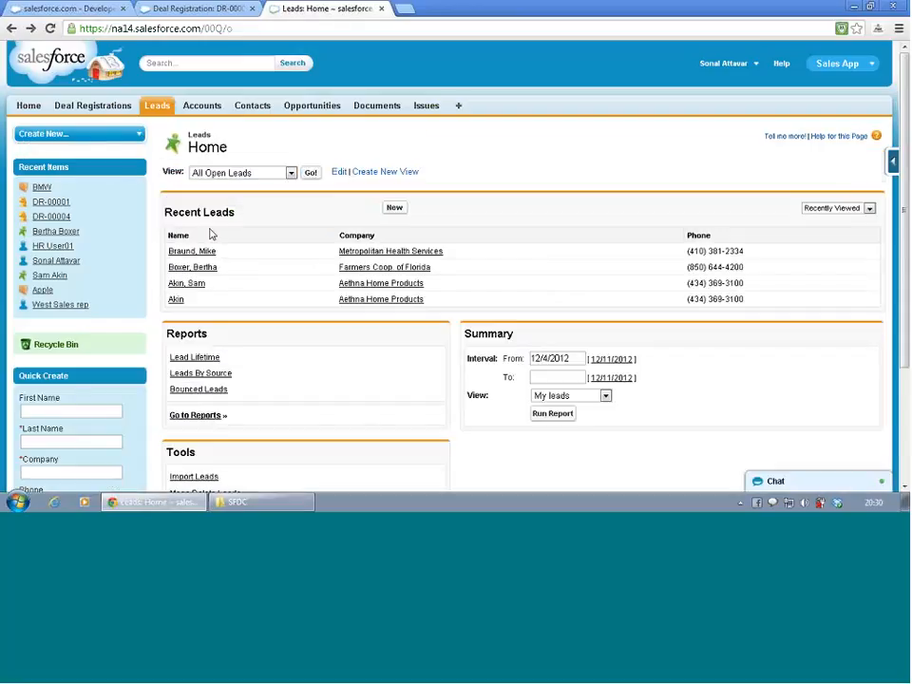
click(202, 252)
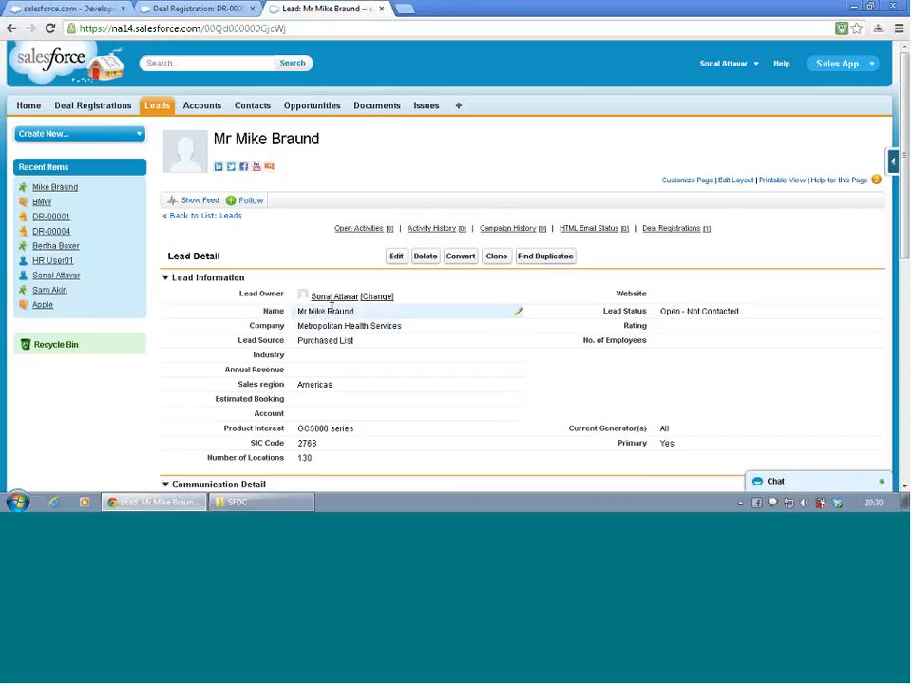
scroll(351, 361, down, 1)
scroll(351, 362, down, 3)
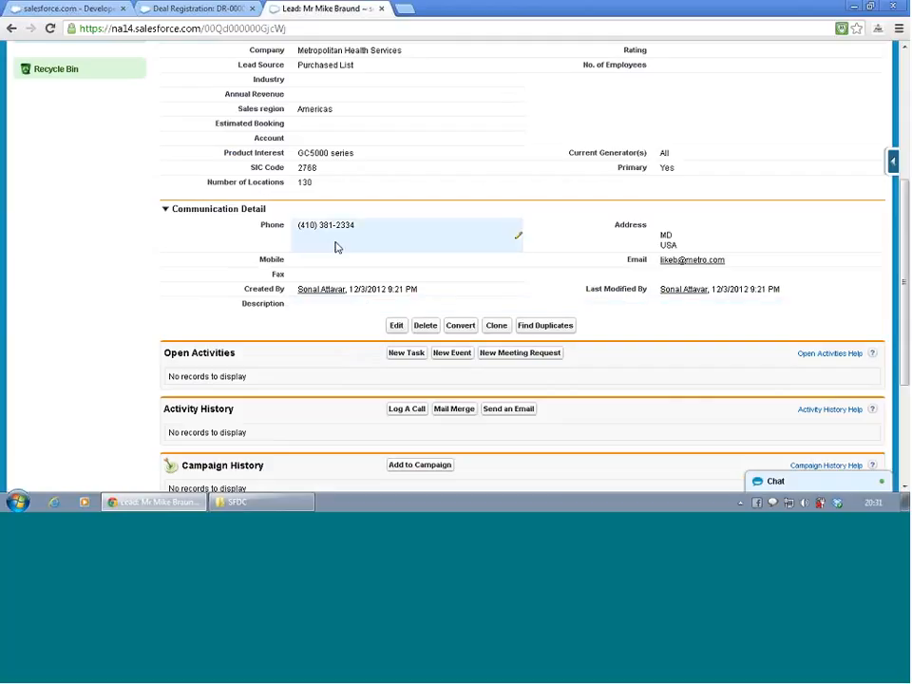
- Choose BMW as the lead's Account through the field's lookup
double_click(326, 138)
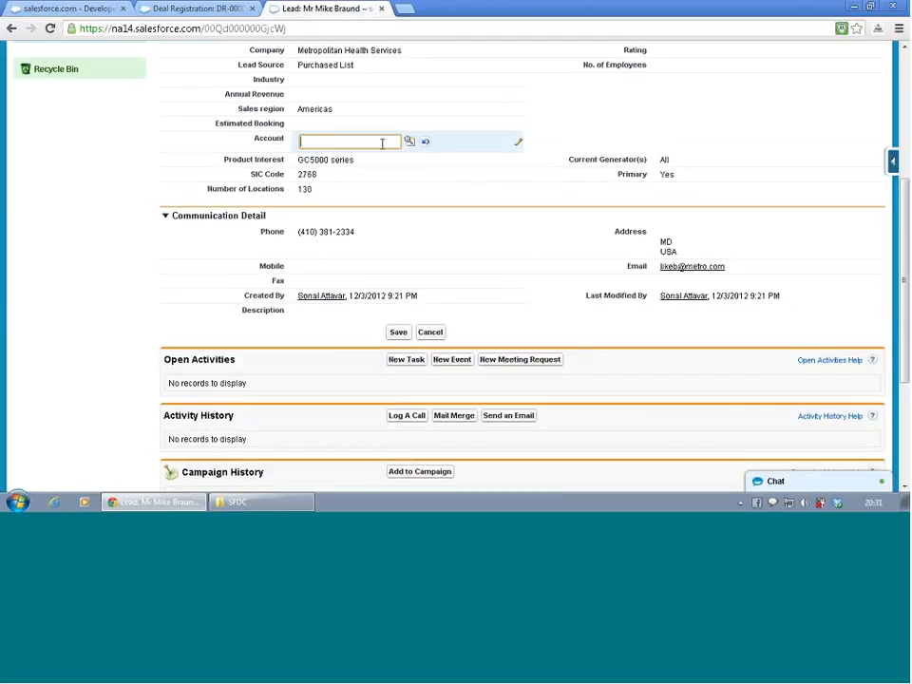
click(409, 141)
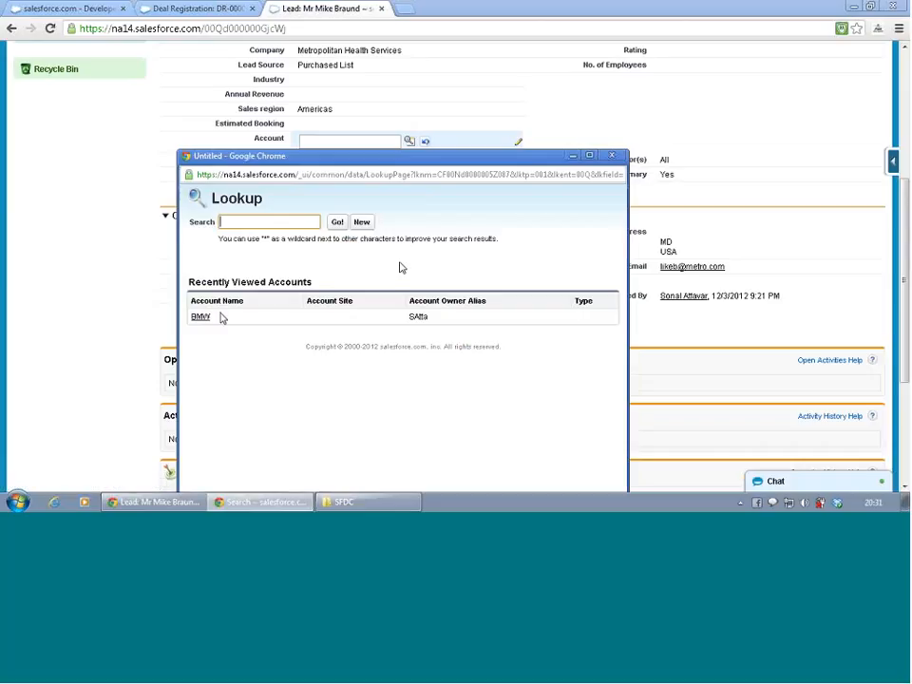
click(203, 319)
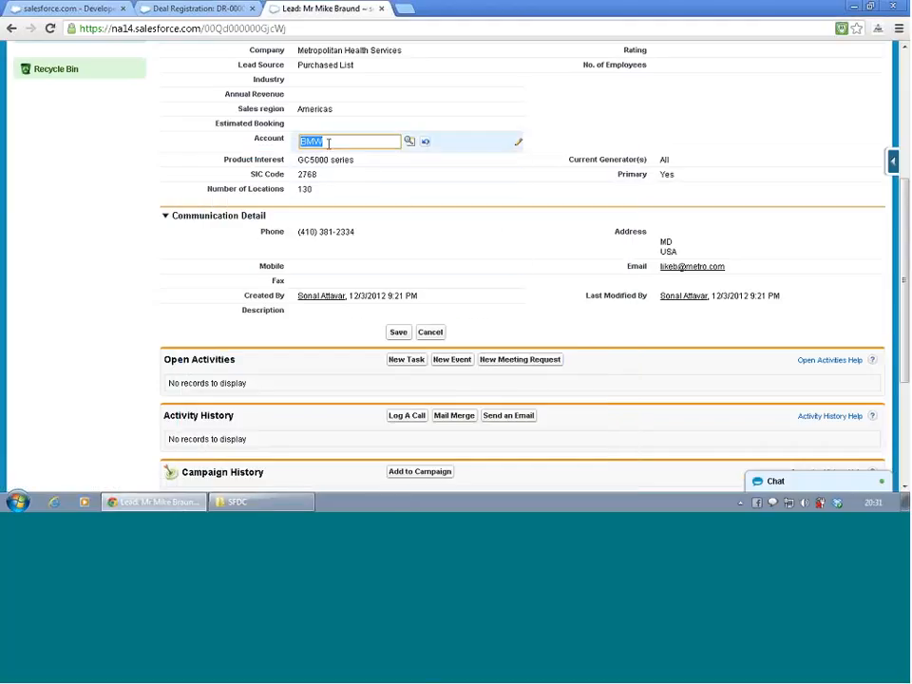
- Test the filter by searching the lead's Account lookup for ya, and extend the search to yahoo
text(ya)
click(408, 142)
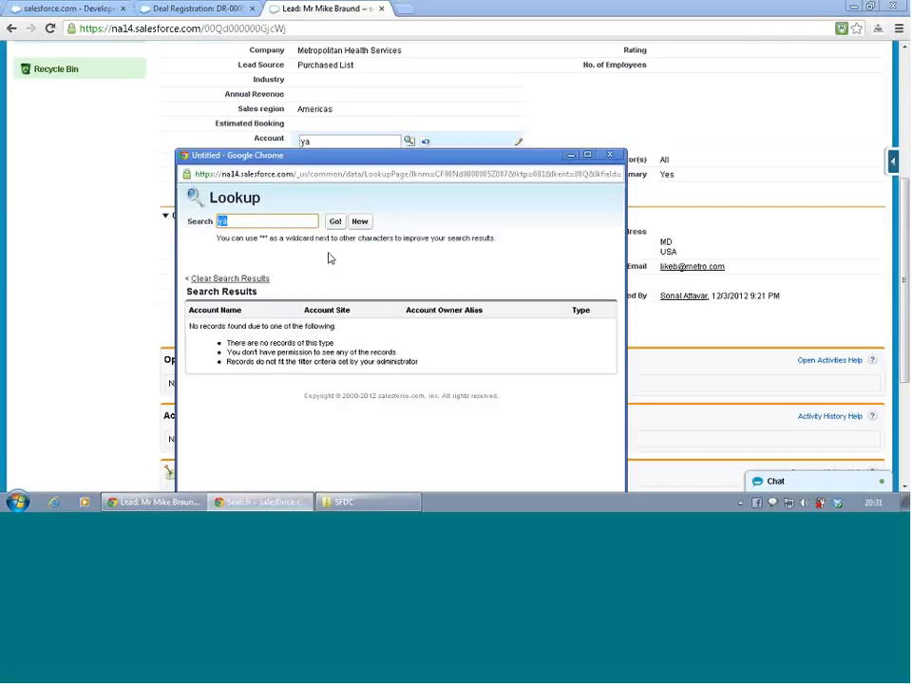
key(Right)
text(hoo)
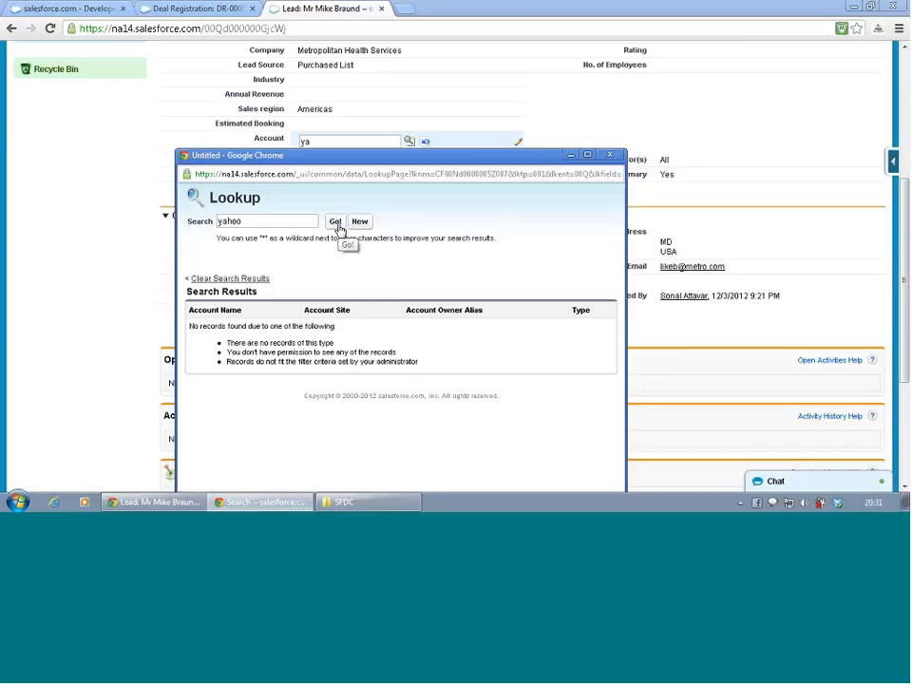
- Search the Account lookup for b, and close the lookup without choosing an account
double_click(285, 220)
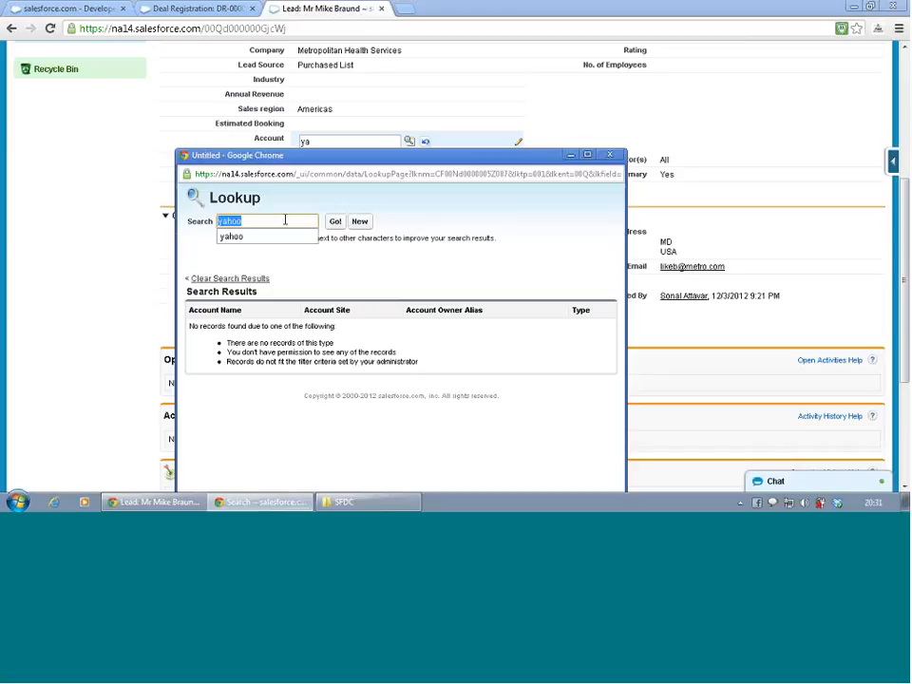
text(b)
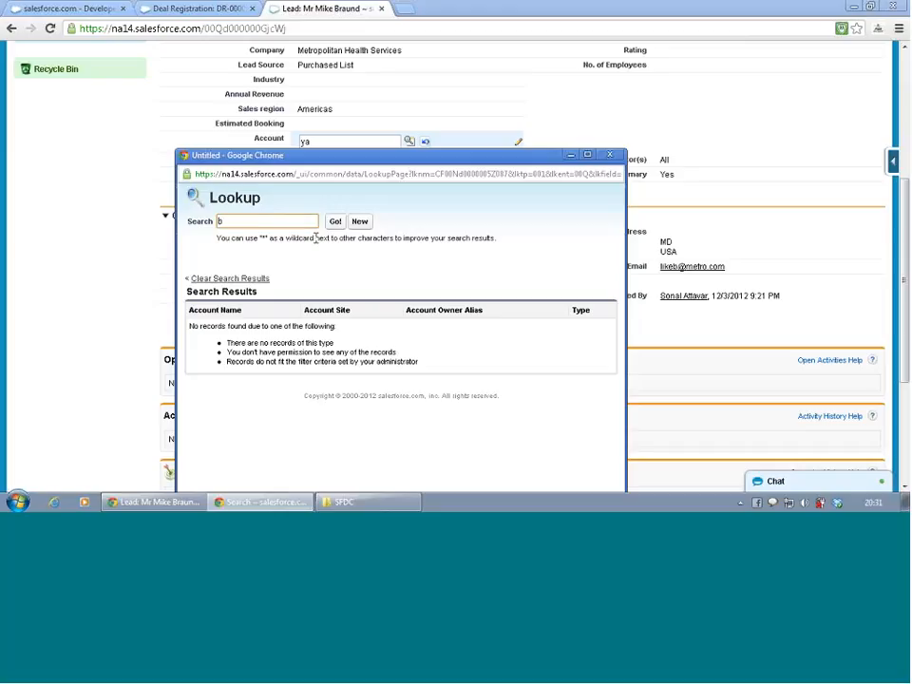
text(w)
key(BackSpace)
click(336, 221)
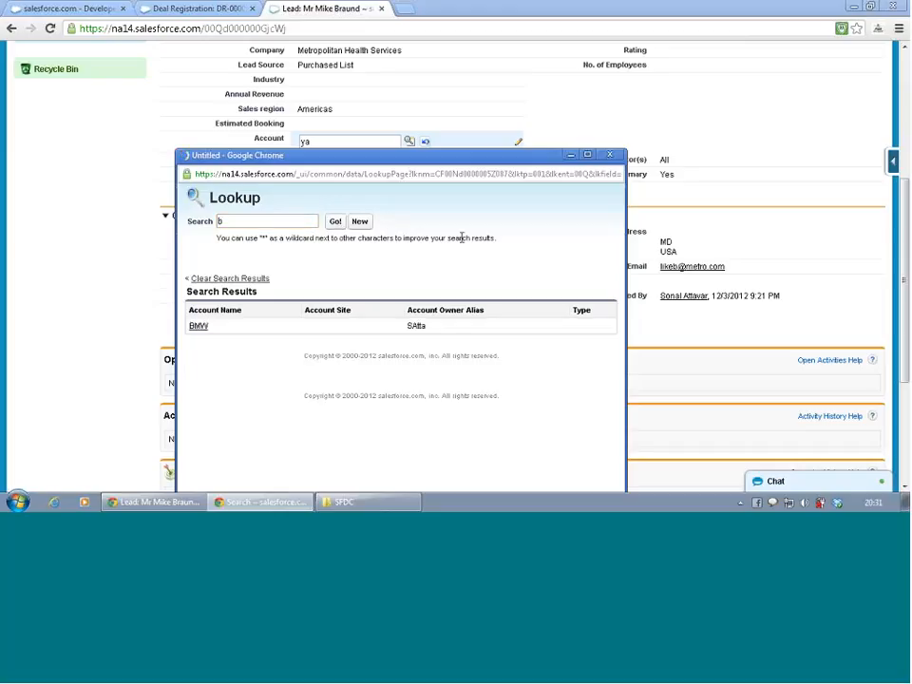
click(609, 154)
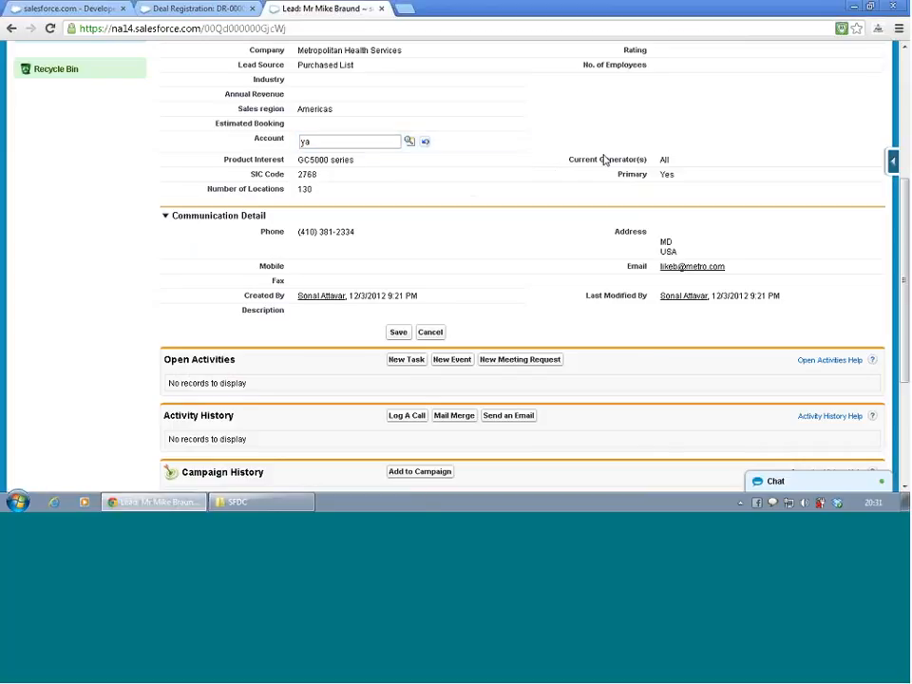
- Switch to the Deal Registration DR-00001 page and open the Yahoo record from the recent accounts there
scroll(523, 164, up, 3)
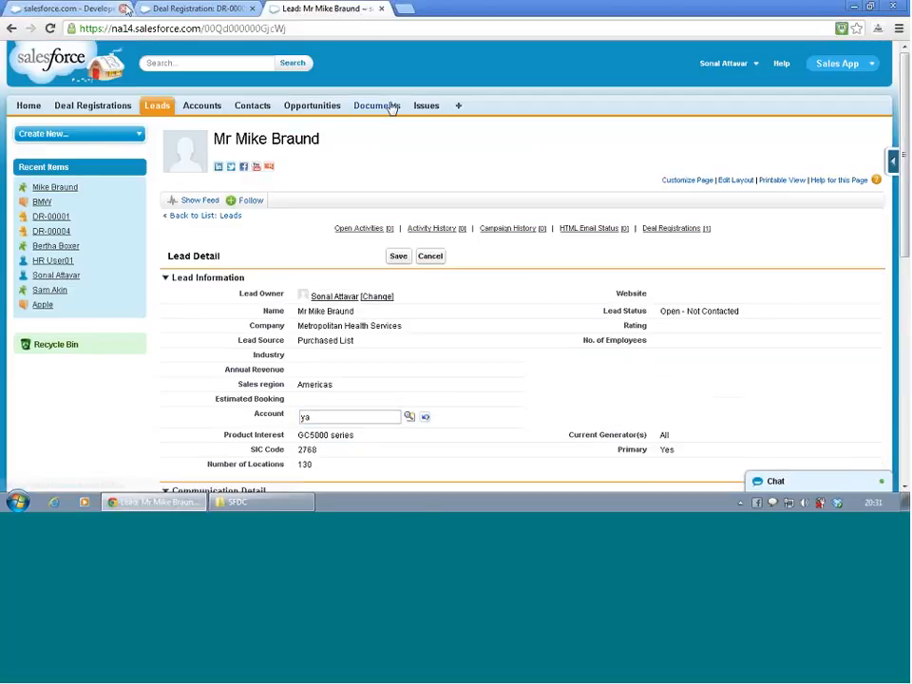
click(167, 9)
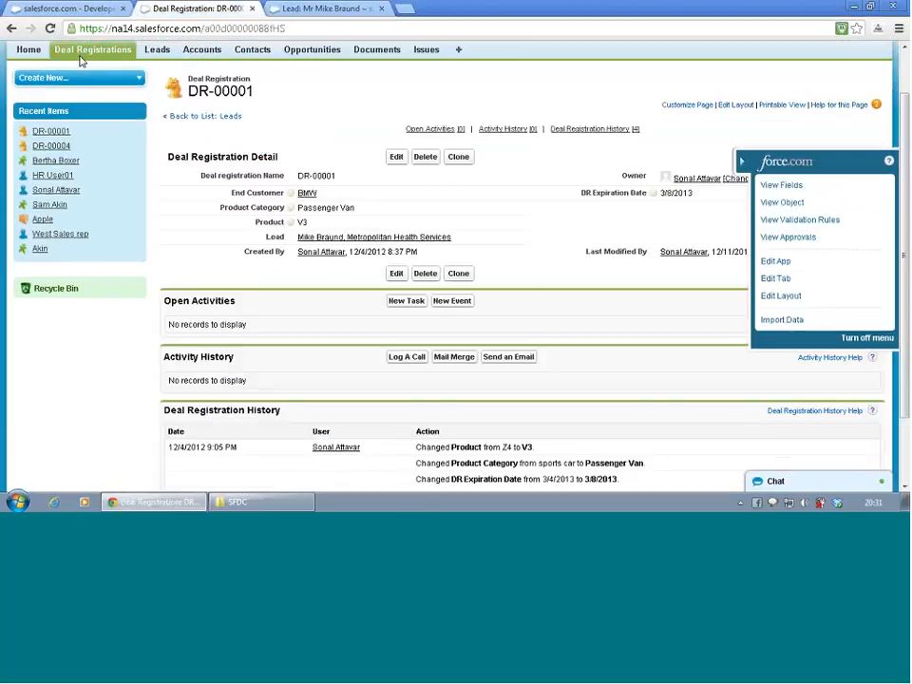
click(201, 53)
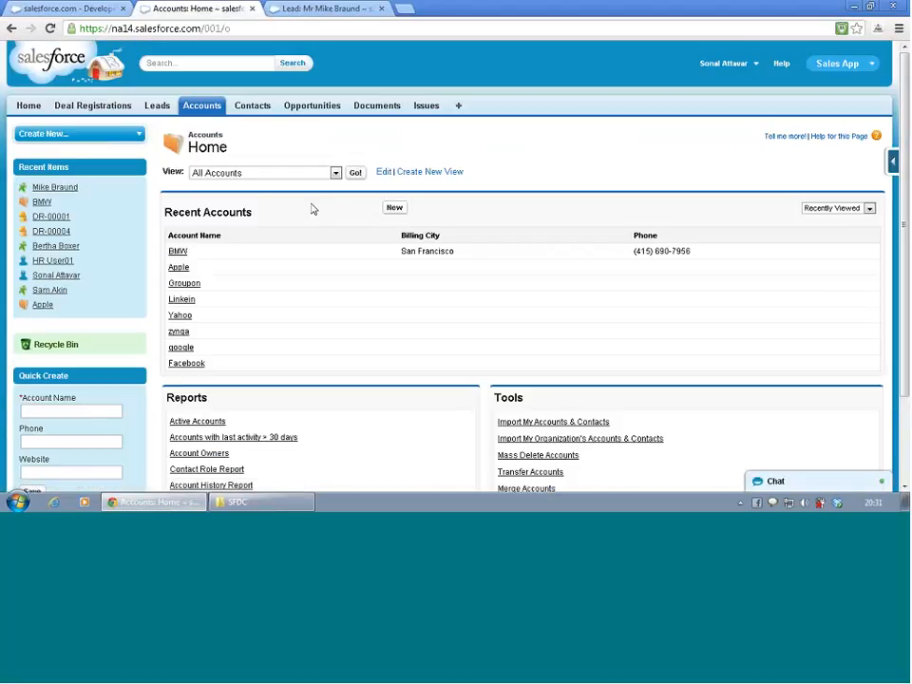
click(180, 317)
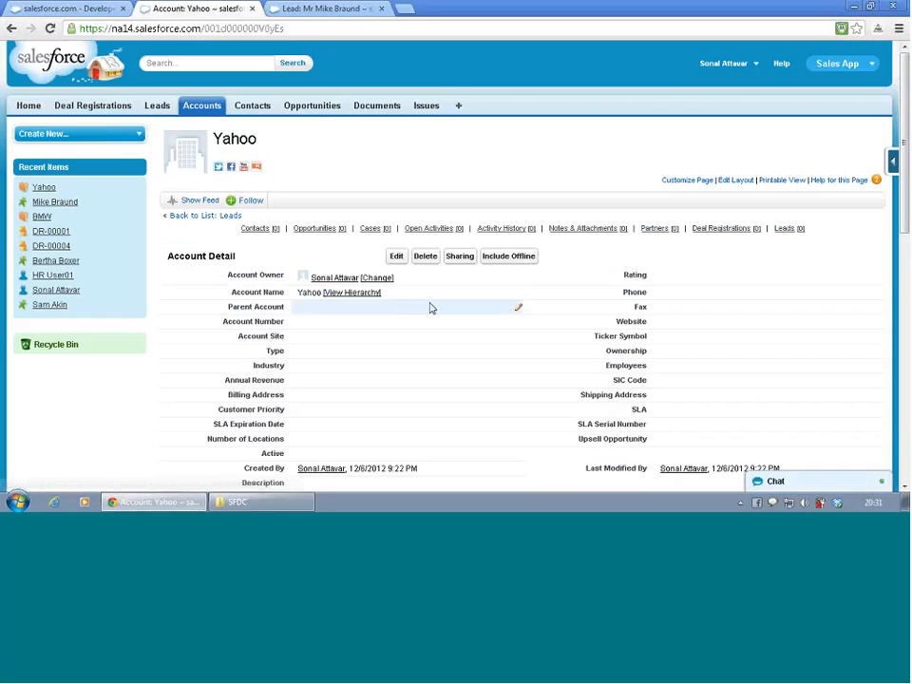
- Set the Yahoo account's Billing State/Province to CA and save the account
scroll(430, 308, down, 2)
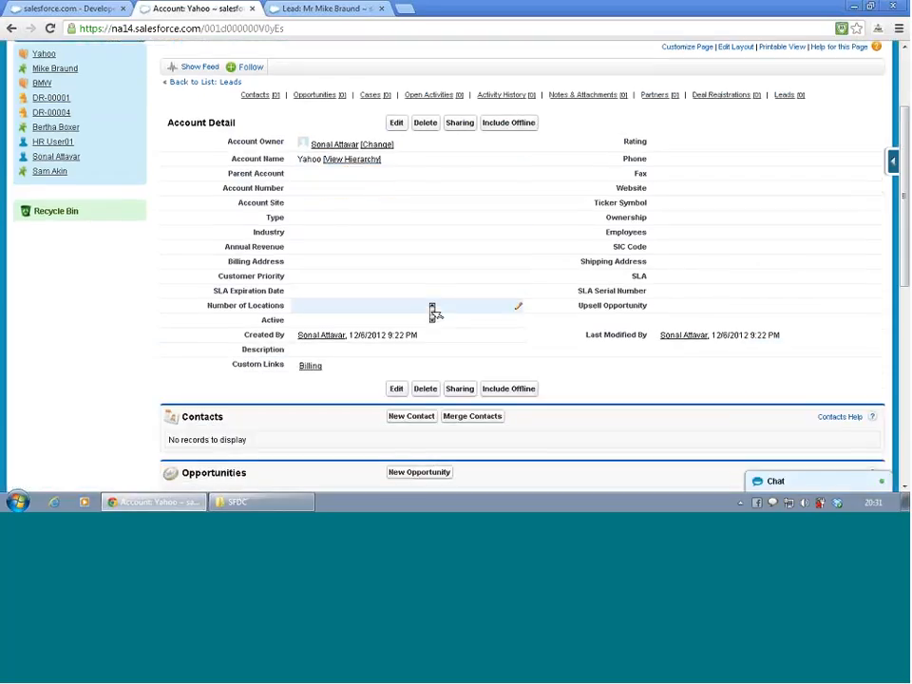
double_click(302, 270)
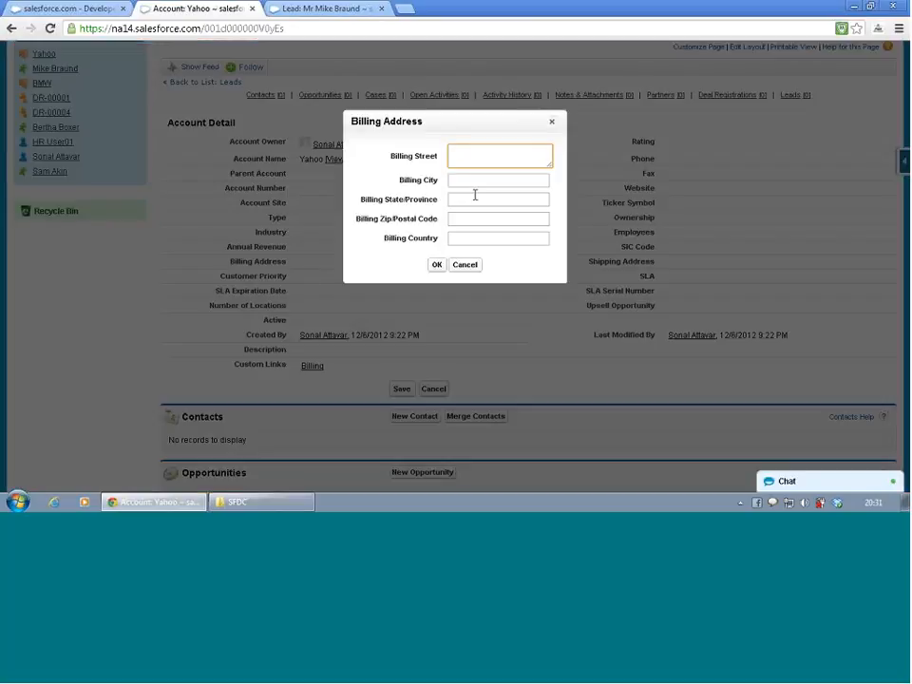
click(475, 196)
text(CA)
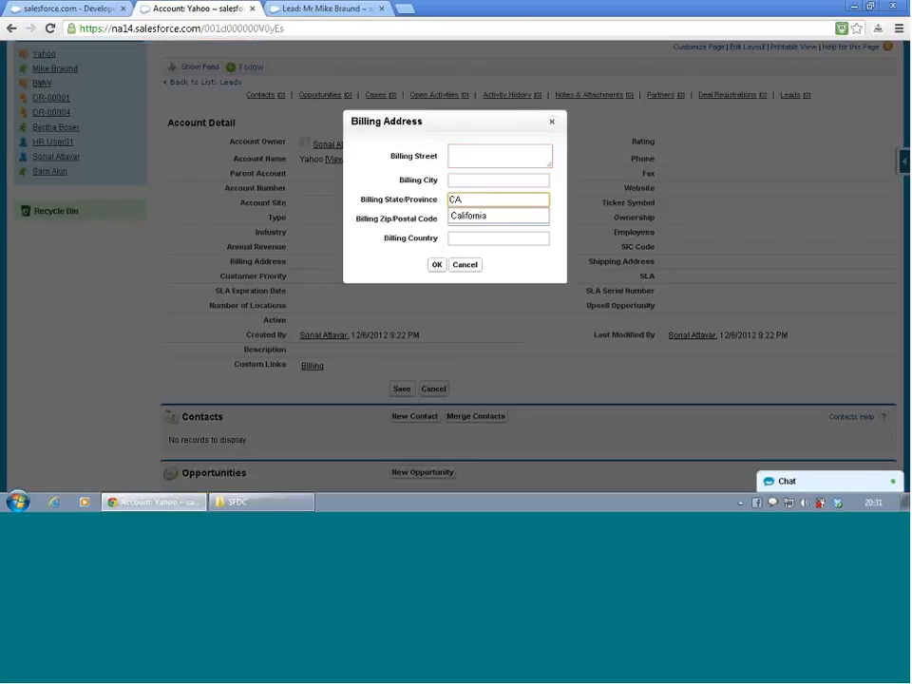
click(436, 267)
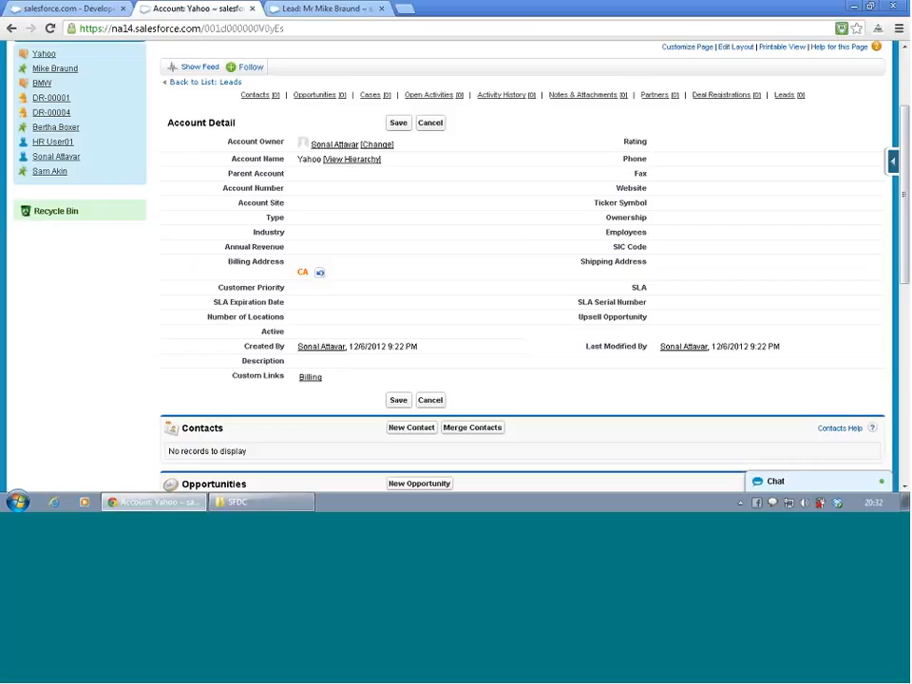
click(394, 124)
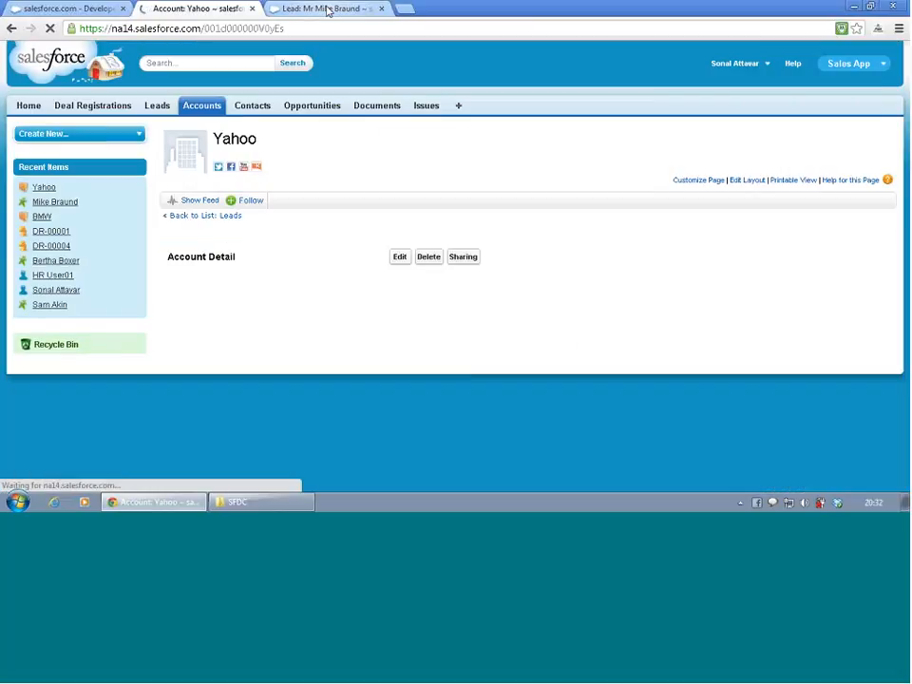
- Return to the lead being edited and choose Yahoo as its Account through a lookup search for ya
click(327, 10)
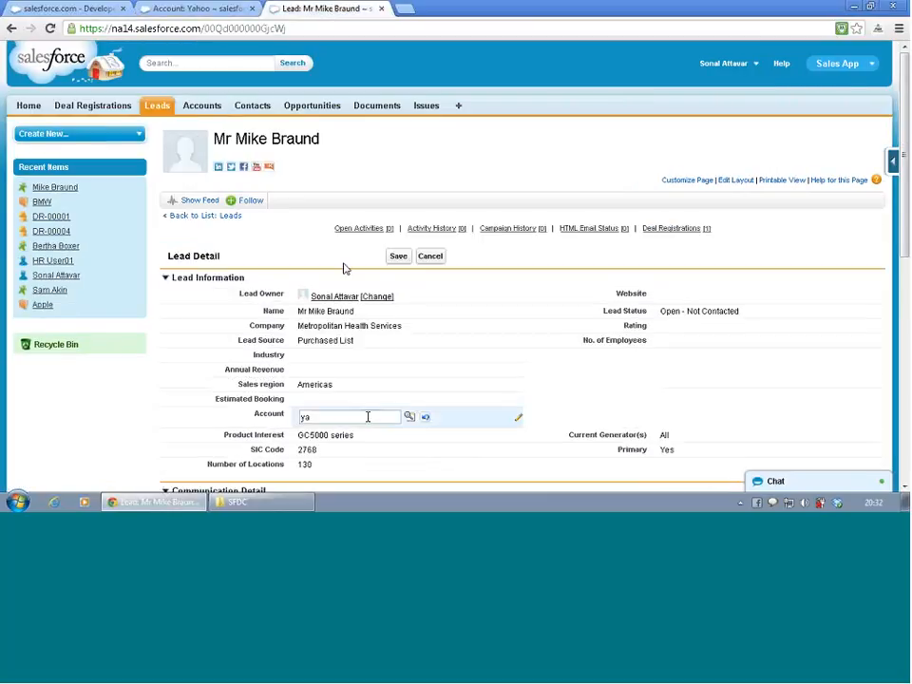
click(409, 418)
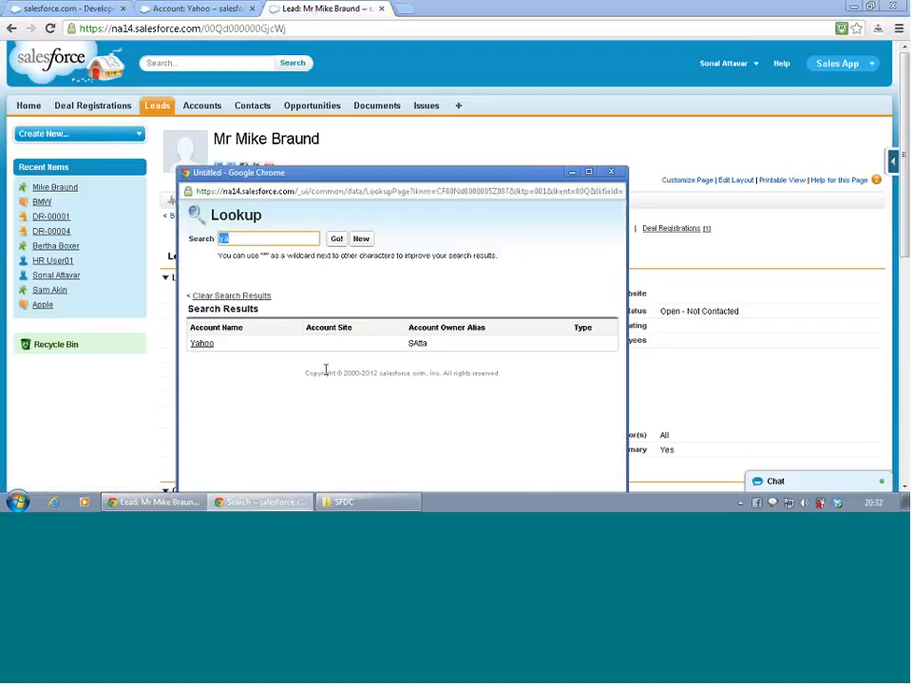
click(202, 343)
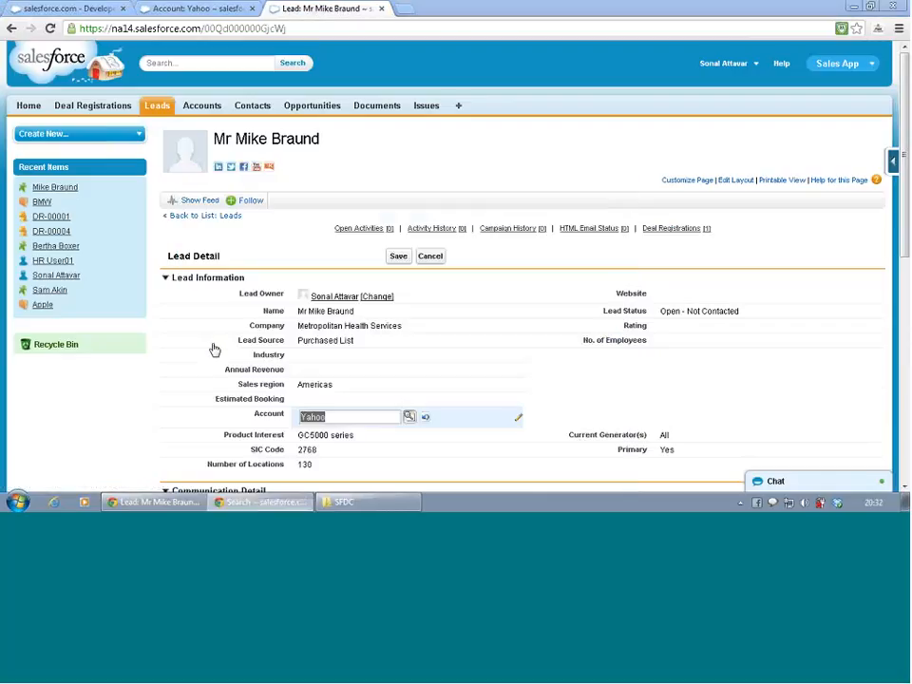
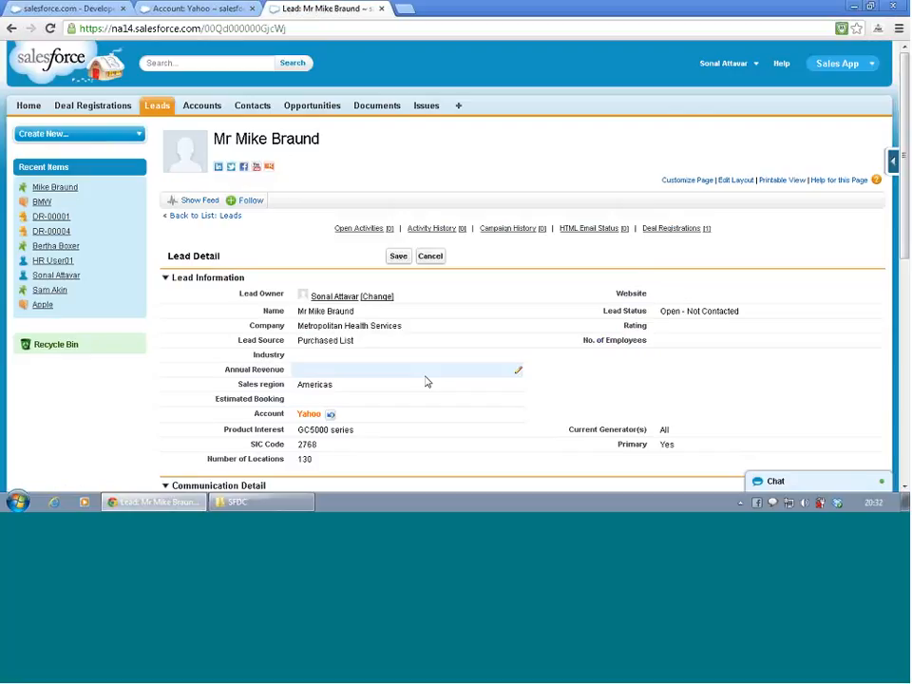
- Save the lead with Yahoo as its Account
click(399, 256)
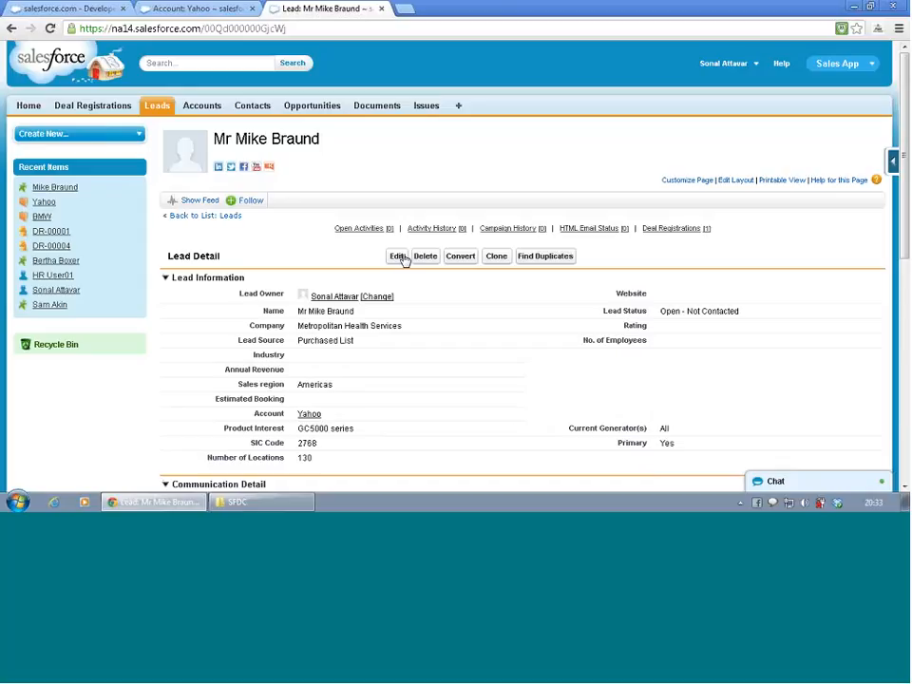
- Check the lead's Account lookup with a blank search, close it without choosing an account, and cancel the edit
double_click(328, 418)
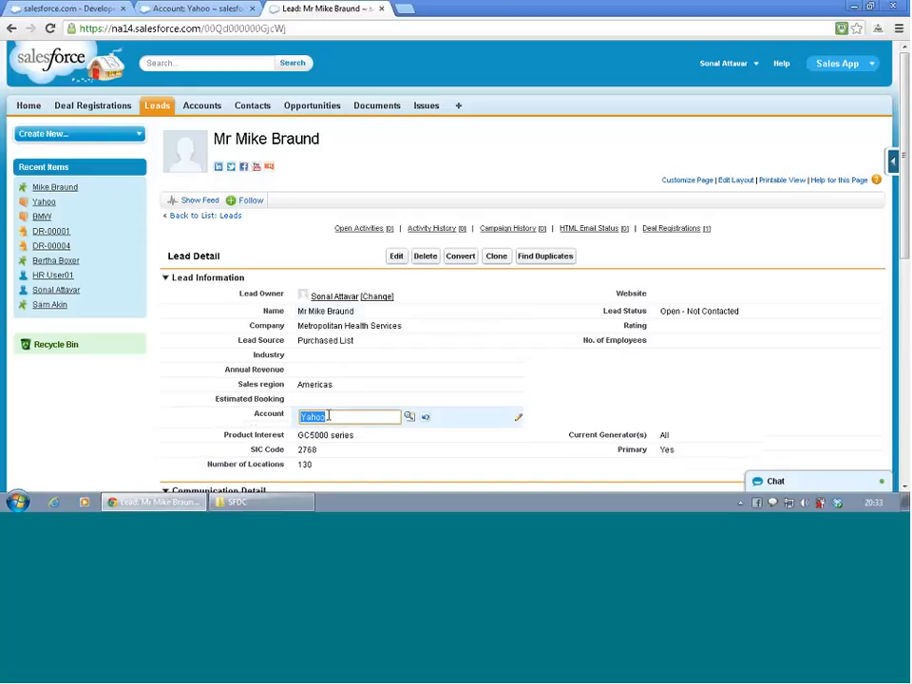
click(410, 419)
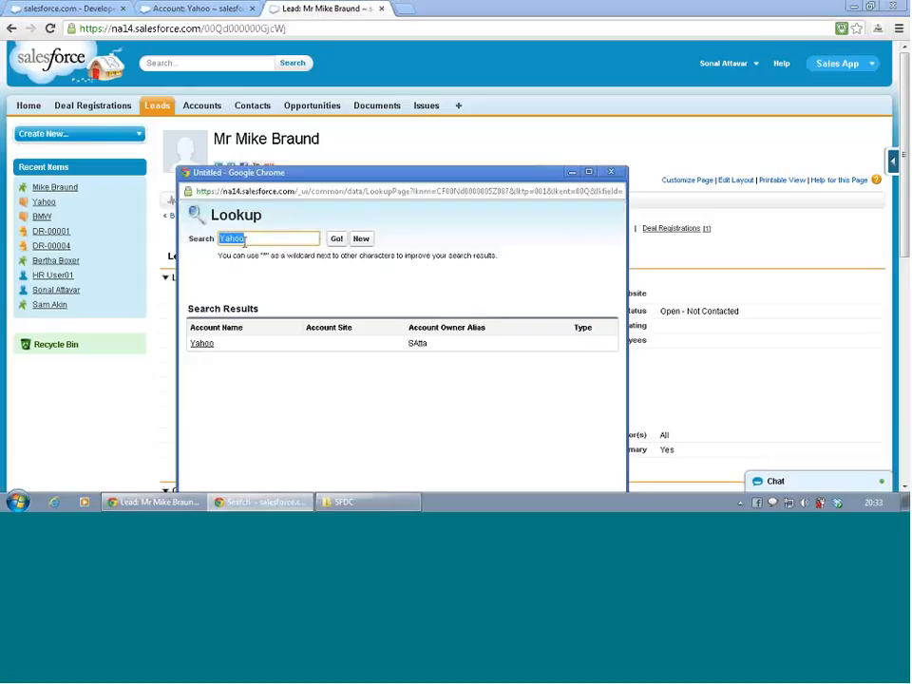
key(BackSpace)
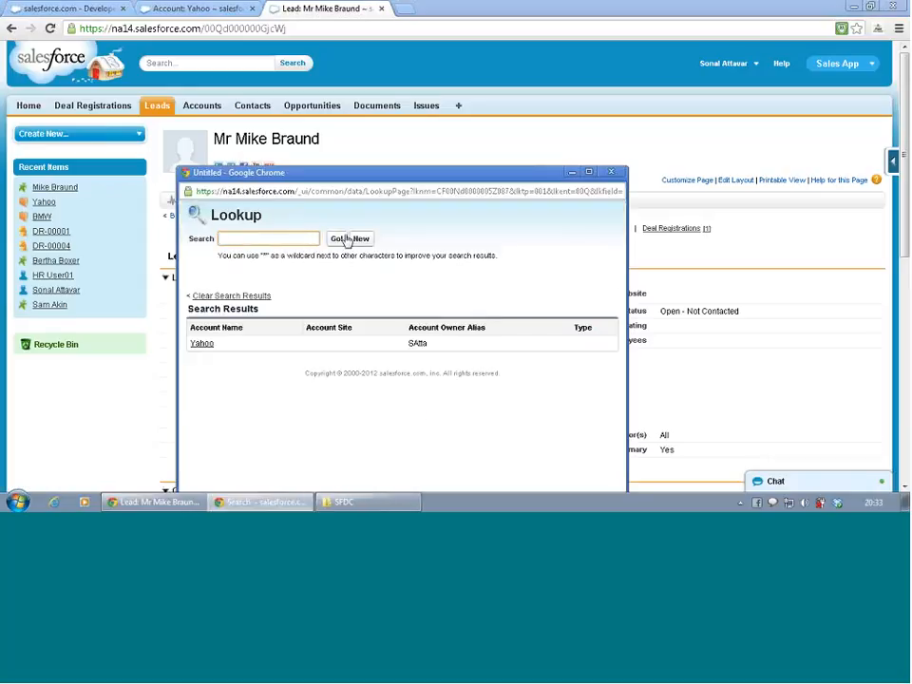
click(337, 241)
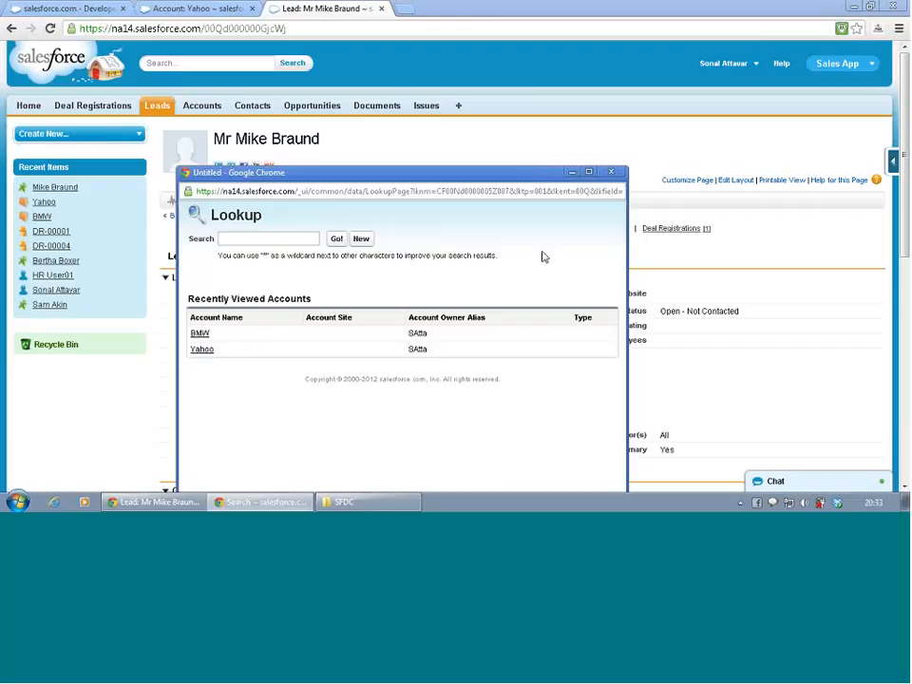
click(611, 173)
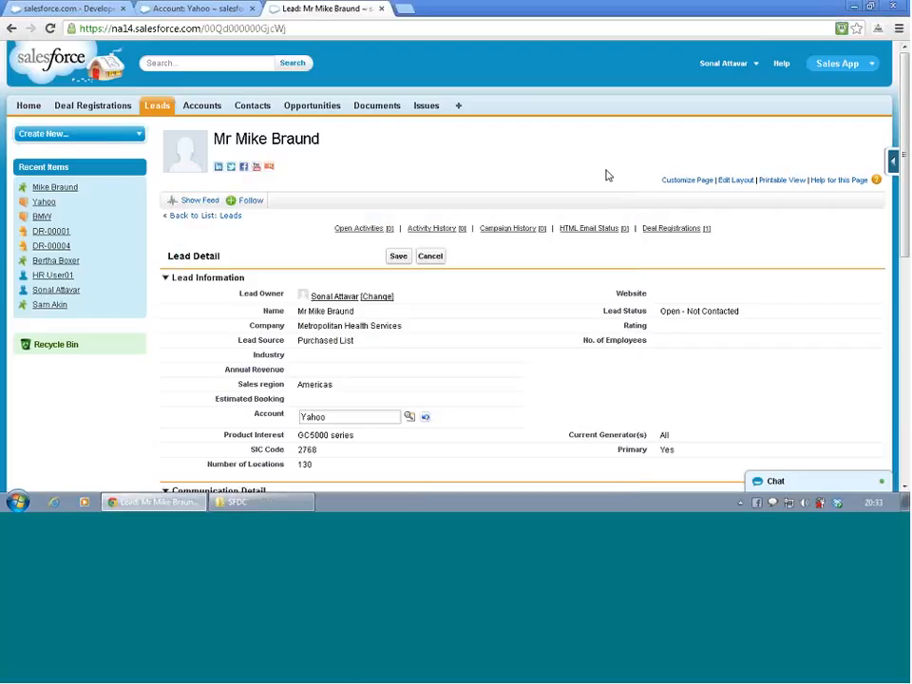
click(431, 259)
click(432, 259)
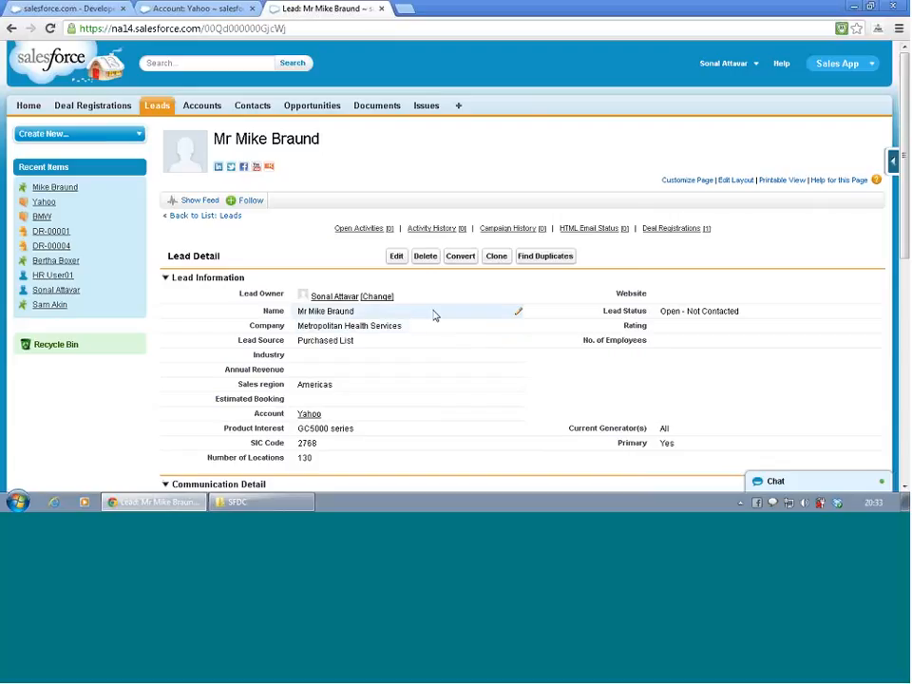
- Open the Leads home page and examine the columns of the Recent Leads list
click(159, 110)
scroll(305, 255, down, 3)
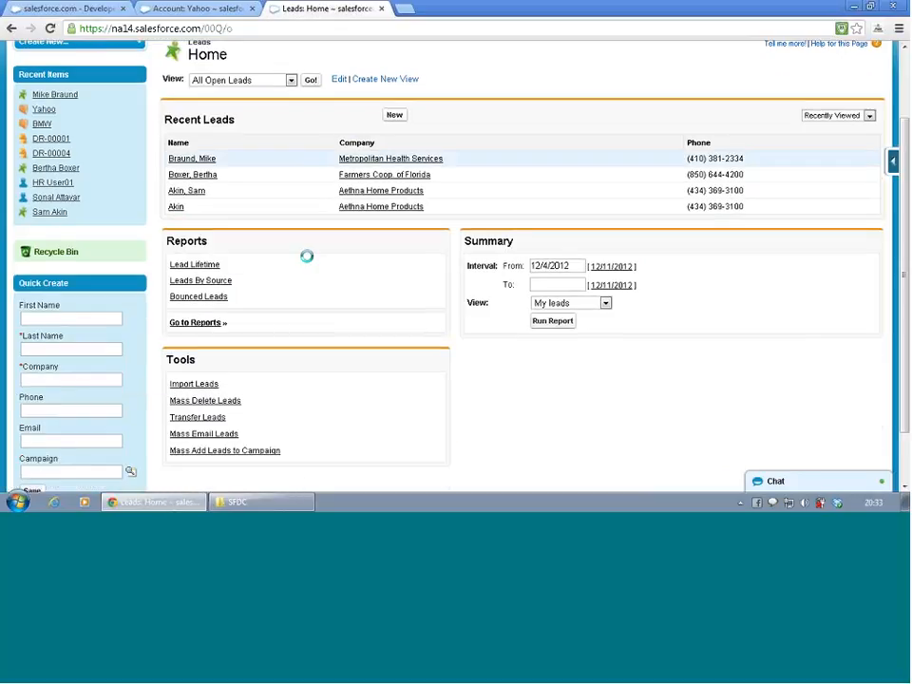
scroll(310, 266, up, 3)
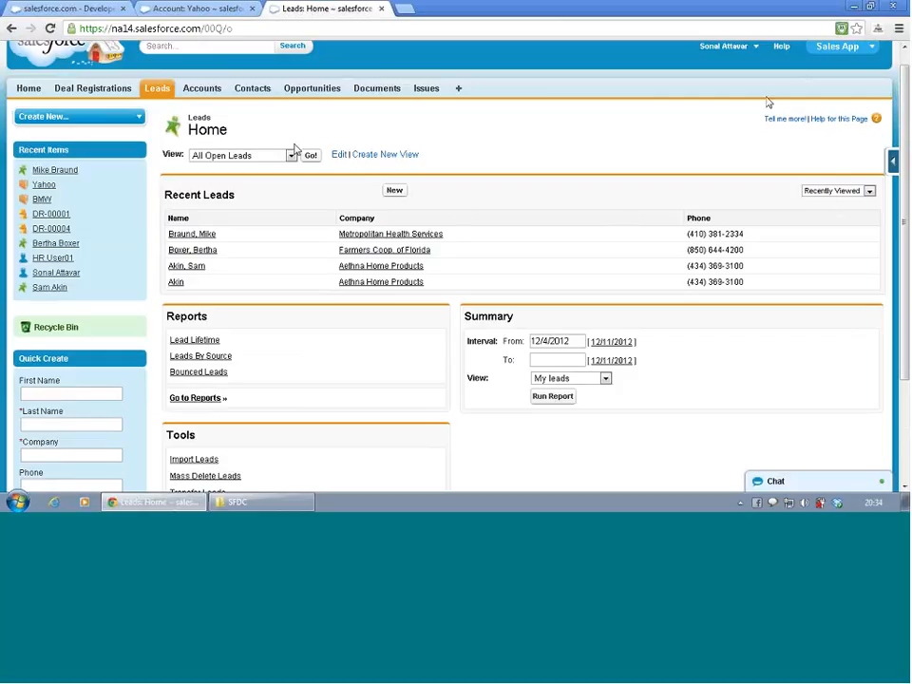
- Go to the lead search layouts in Setup from the Yahoo account page and open the Leads Tab layout for editing
click(193, 10)
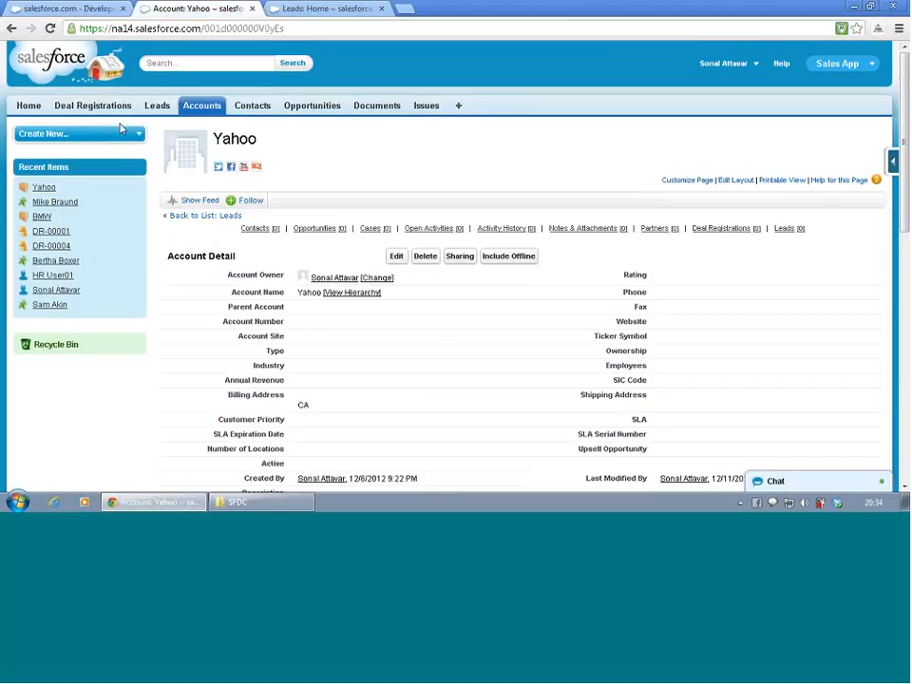
click(737, 64)
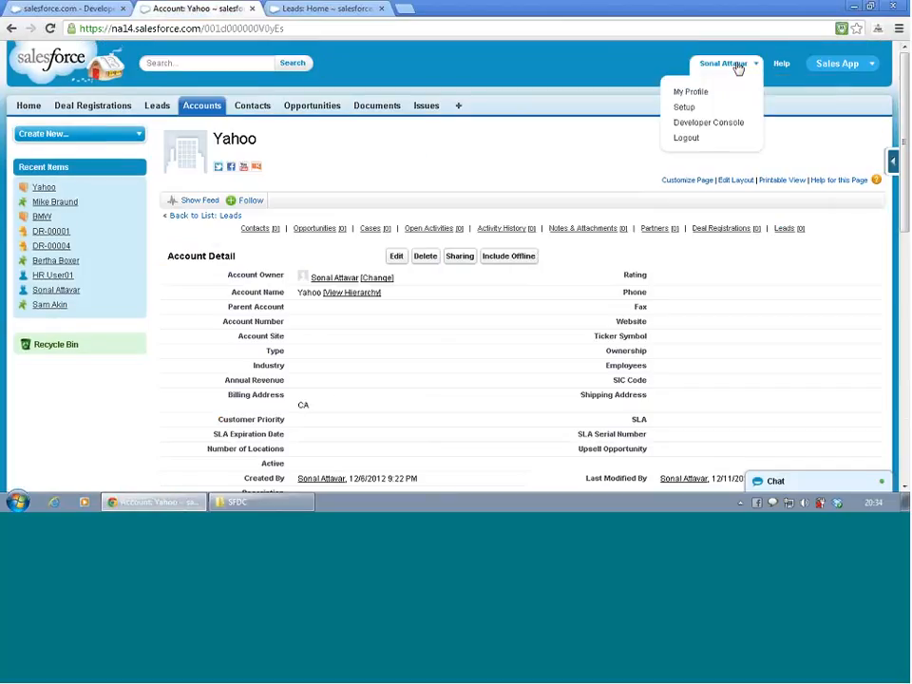
click(724, 108)
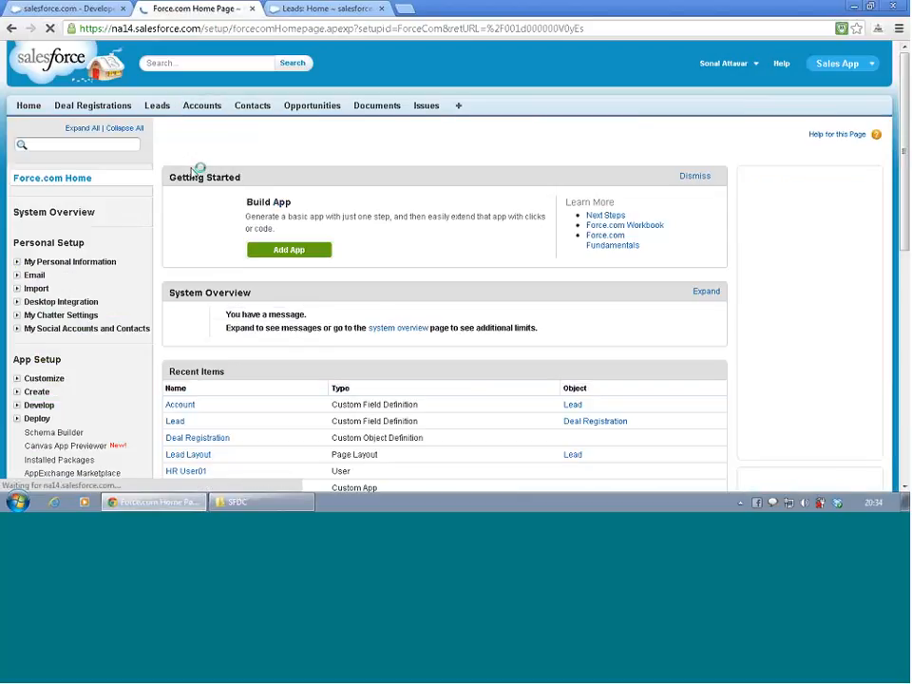
scroll(60, 319, down, 3)
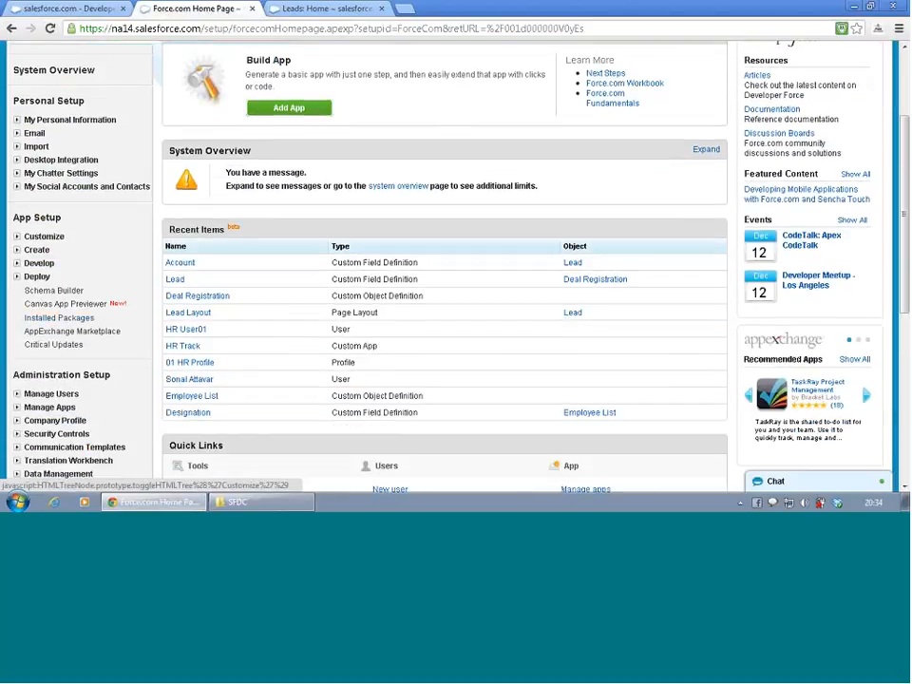
click(16, 237)
scroll(75, 294, down, 2)
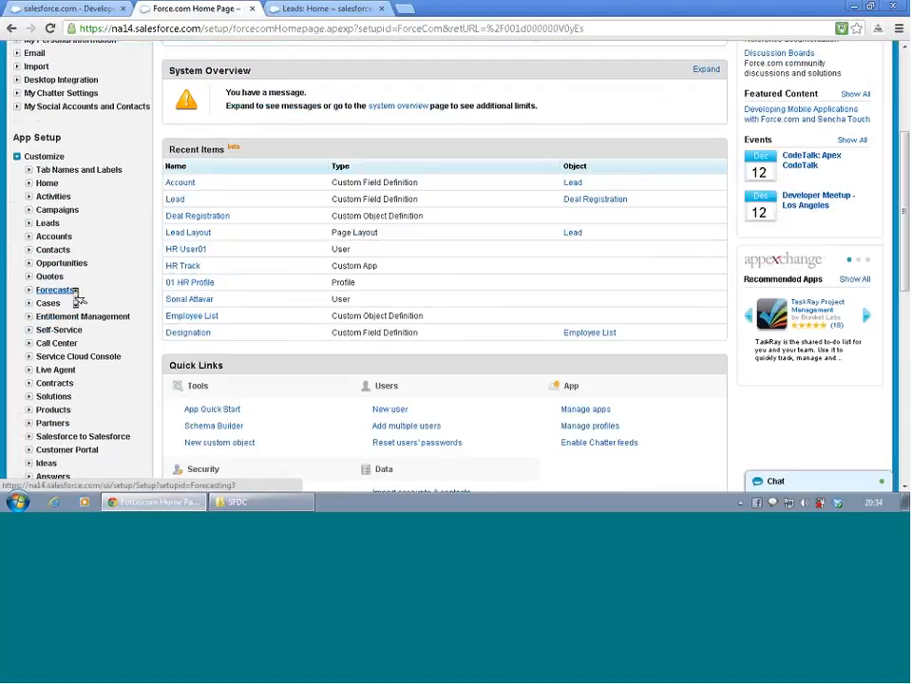
scroll(78, 298, down, 2)
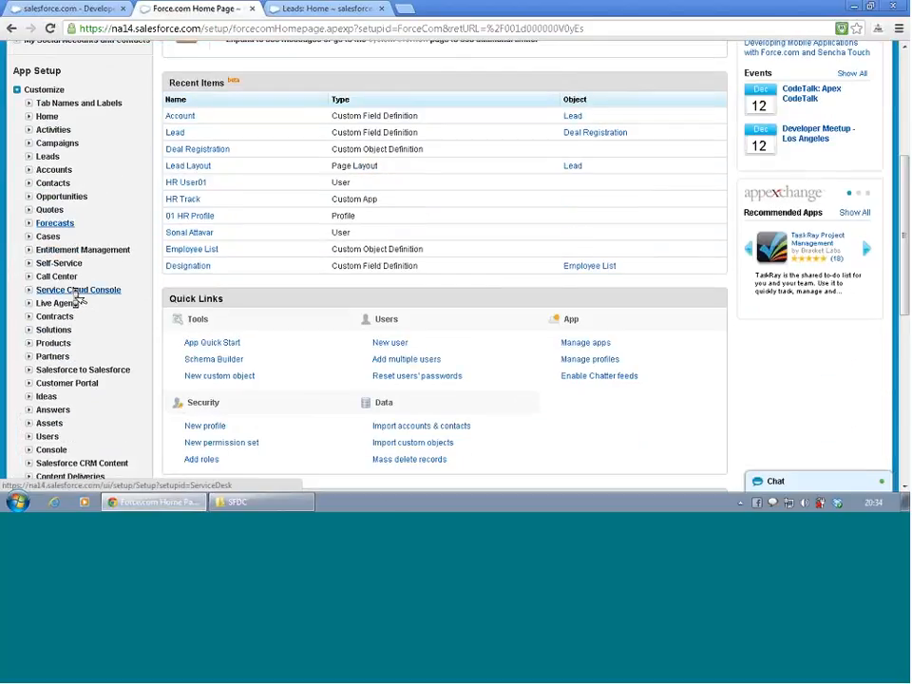
click(29, 158)
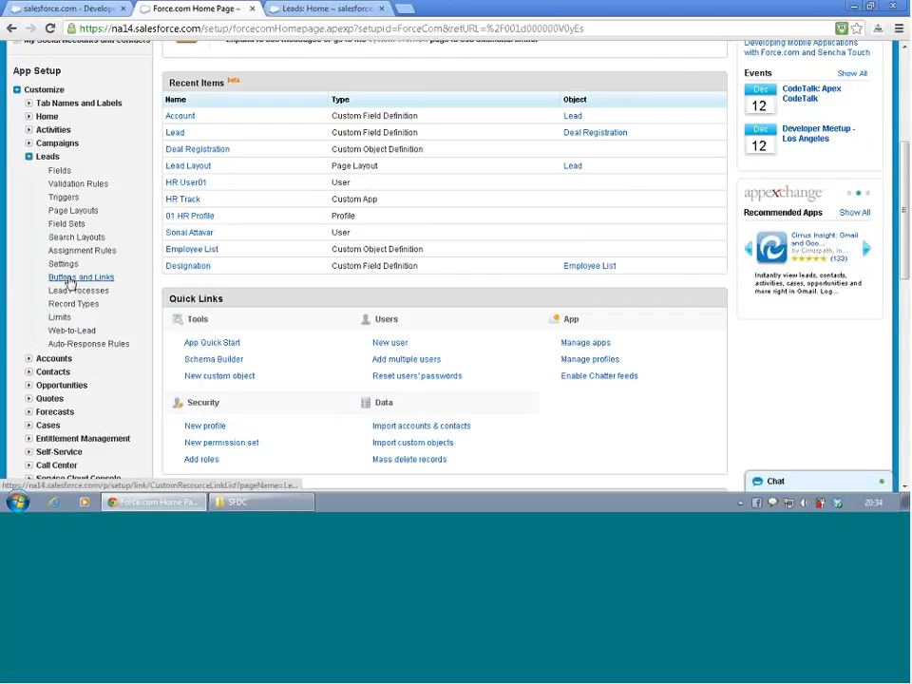
click(74, 237)
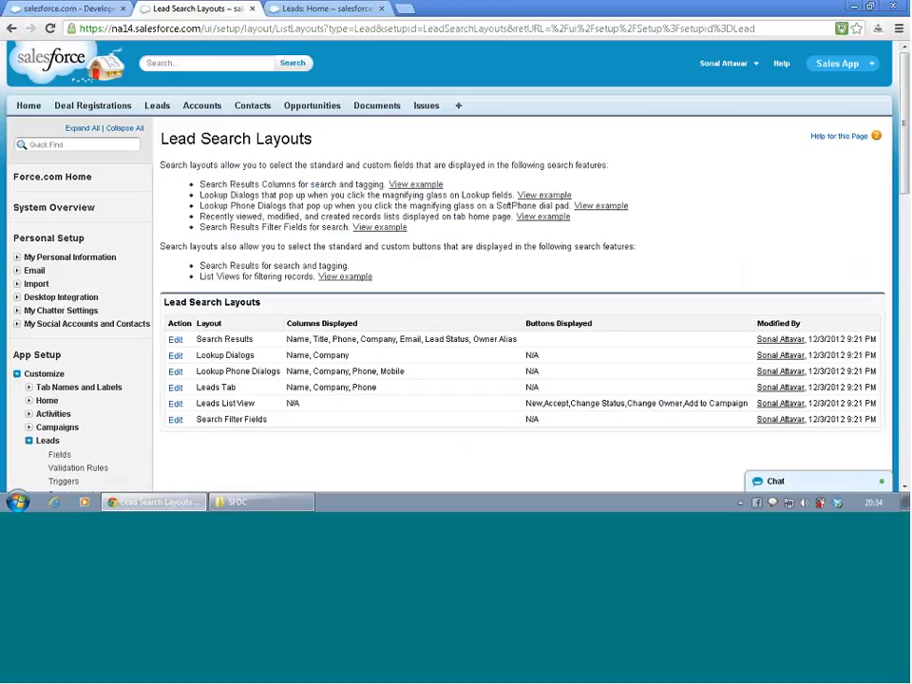
click(176, 389)
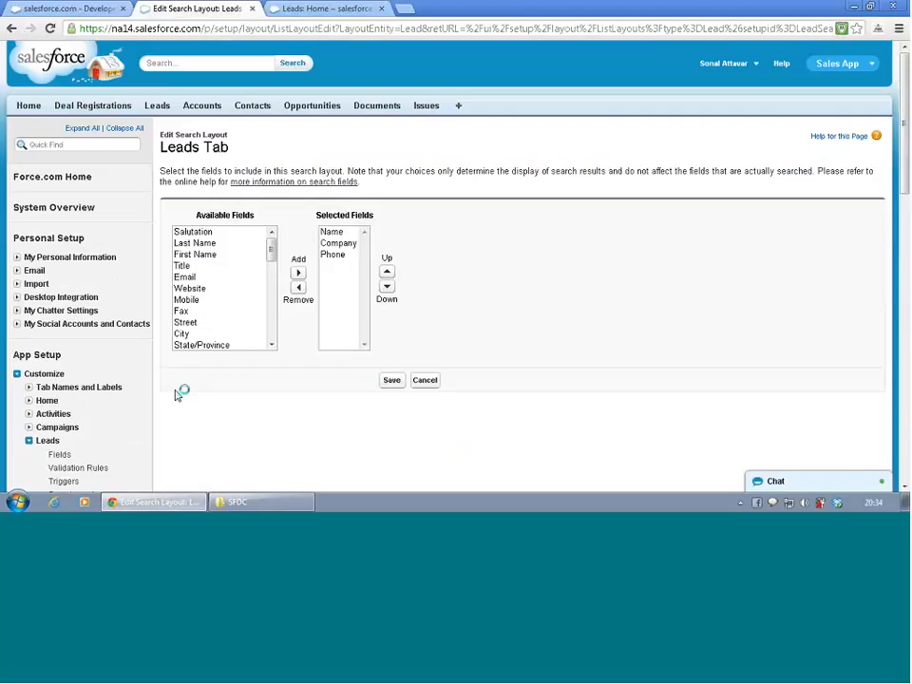
click(196, 278)
mouse_move(197, 280)
mouse_down()
mouse_move(199, 294)
mouse_move(201, 278)
mouse_up()
ctrl+click(198, 299)
key(l)
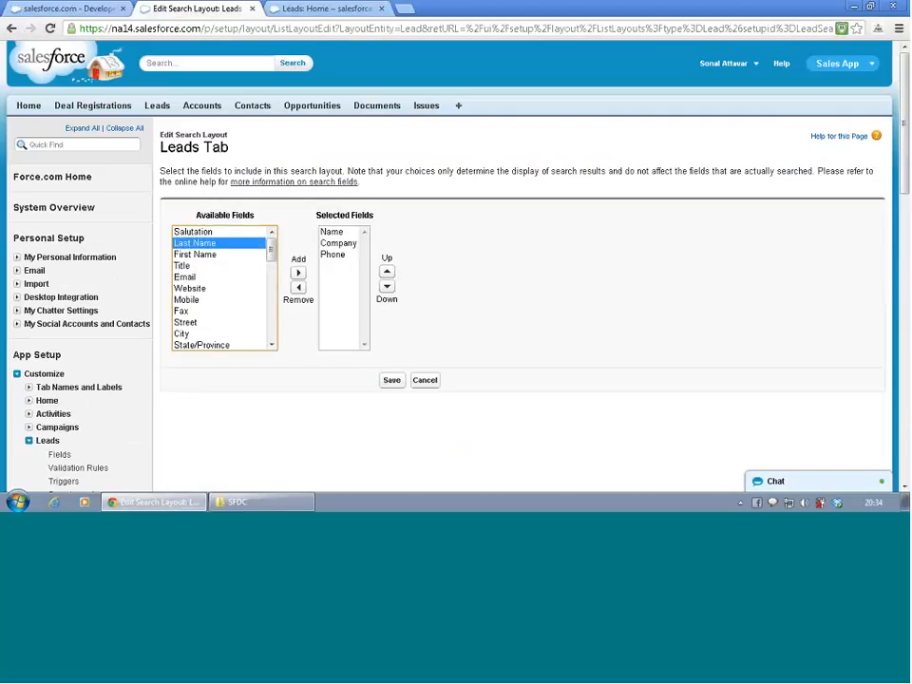
click(206, 255)
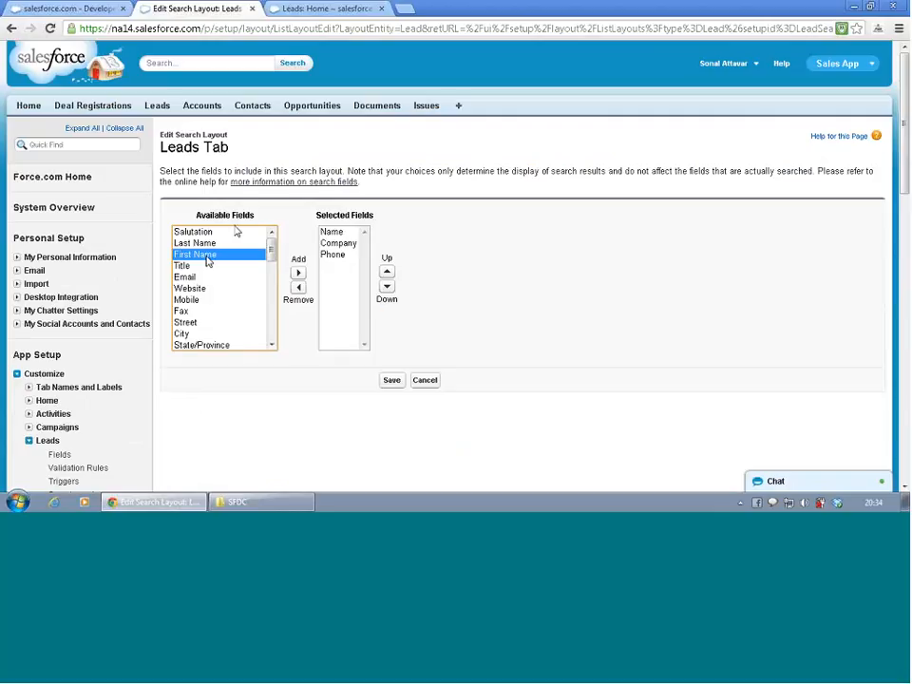
click(236, 232)
- Add Last Name, First Name, Email, Website, Mobile and Fax to the Leads Tab layout's selected fields and save the layout
click(215, 244)
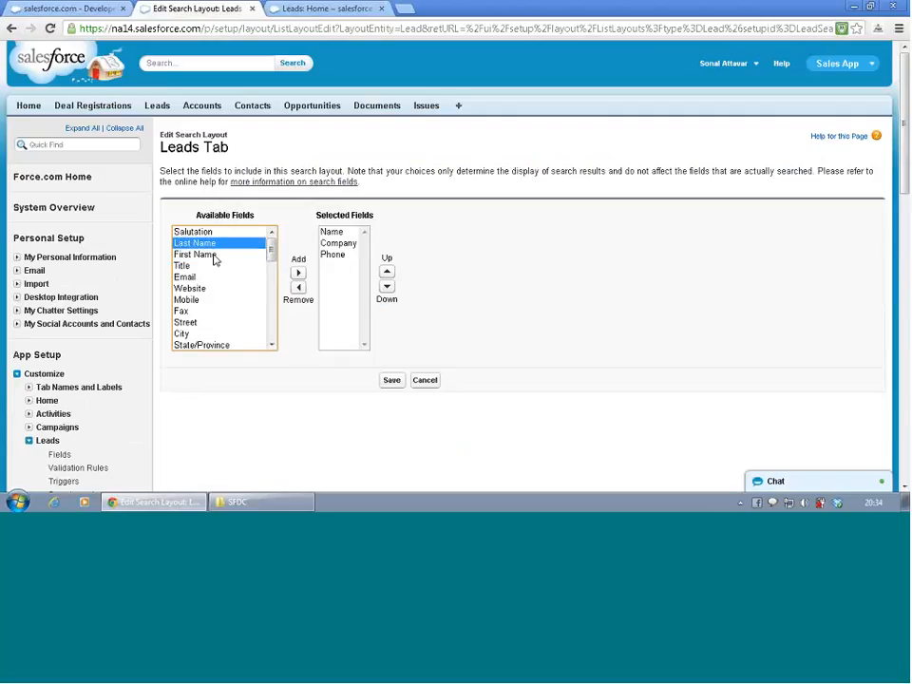
ctrl+click(215, 256)
ctrl+click(190, 276)
ctrl+click(190, 287)
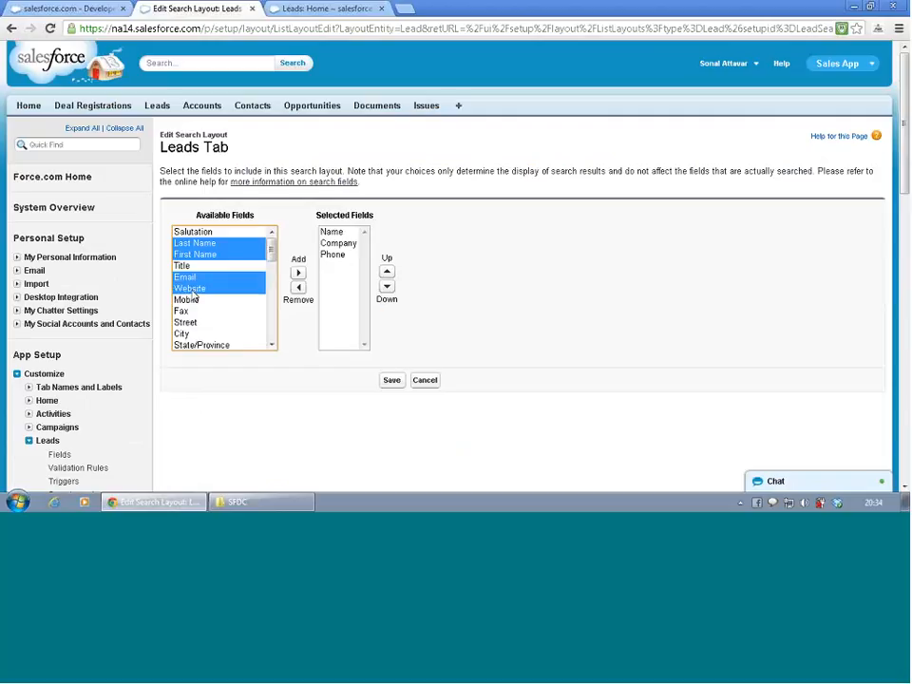
ctrl+click(191, 300)
ctrl+click(186, 311)
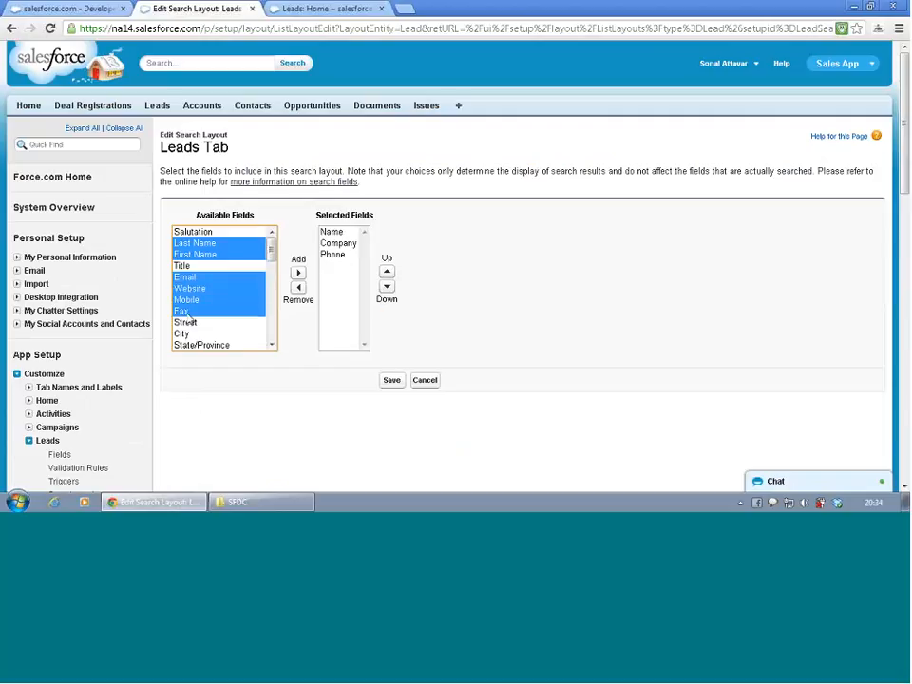
click(299, 274)
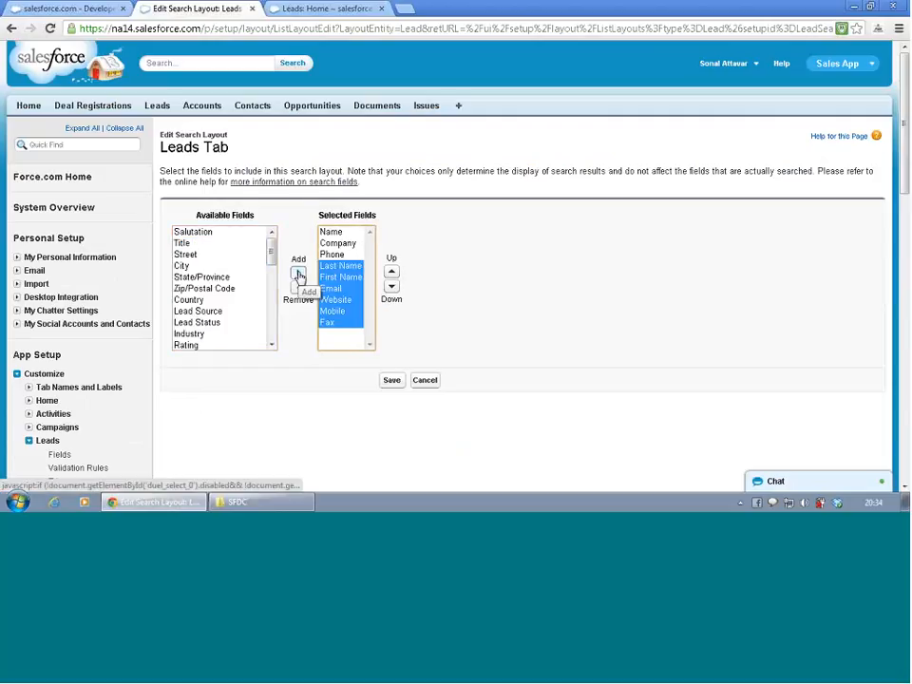
click(393, 383)
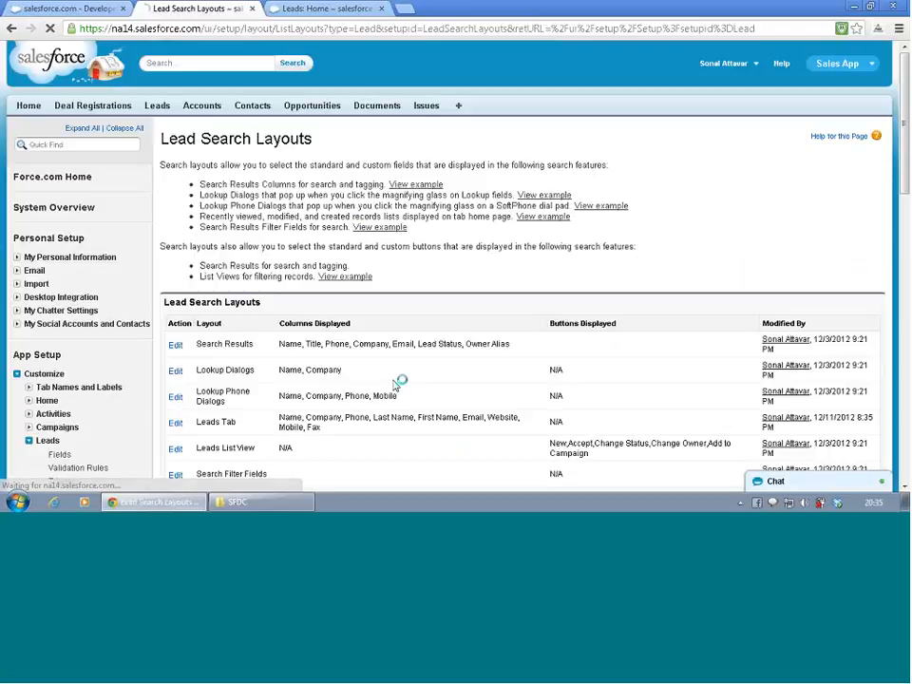
- Return to the Leads home page and reload it to check the Recent Leads columns
scroll(415, 293, down, 3)
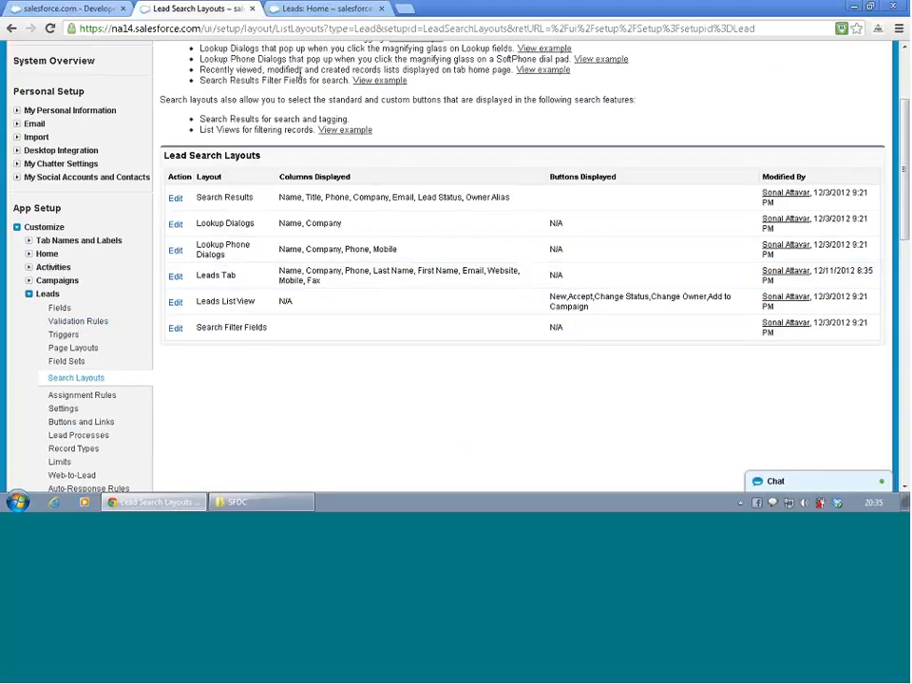
click(313, 8)
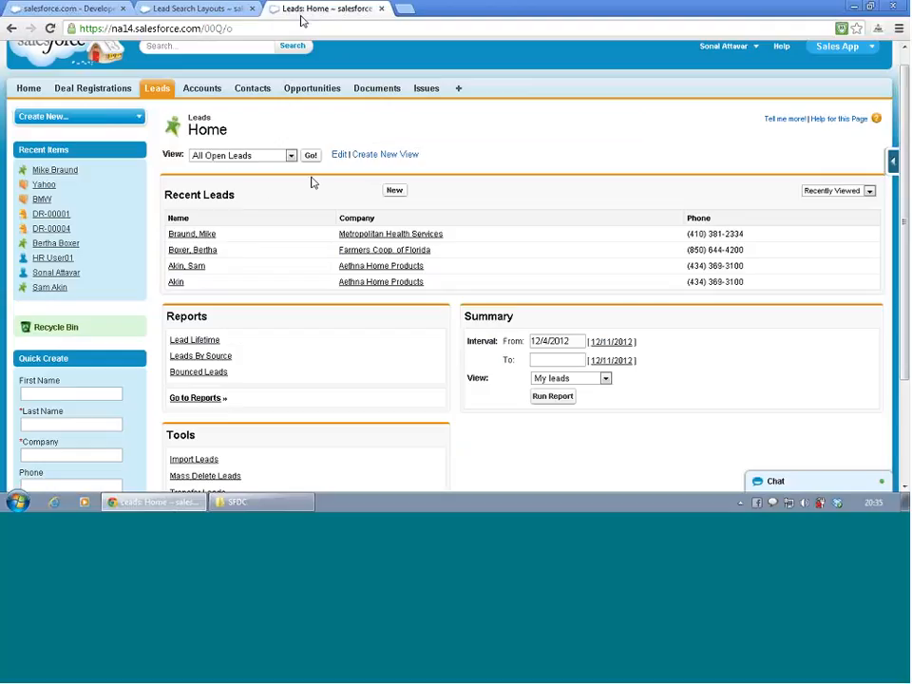
key(F5)
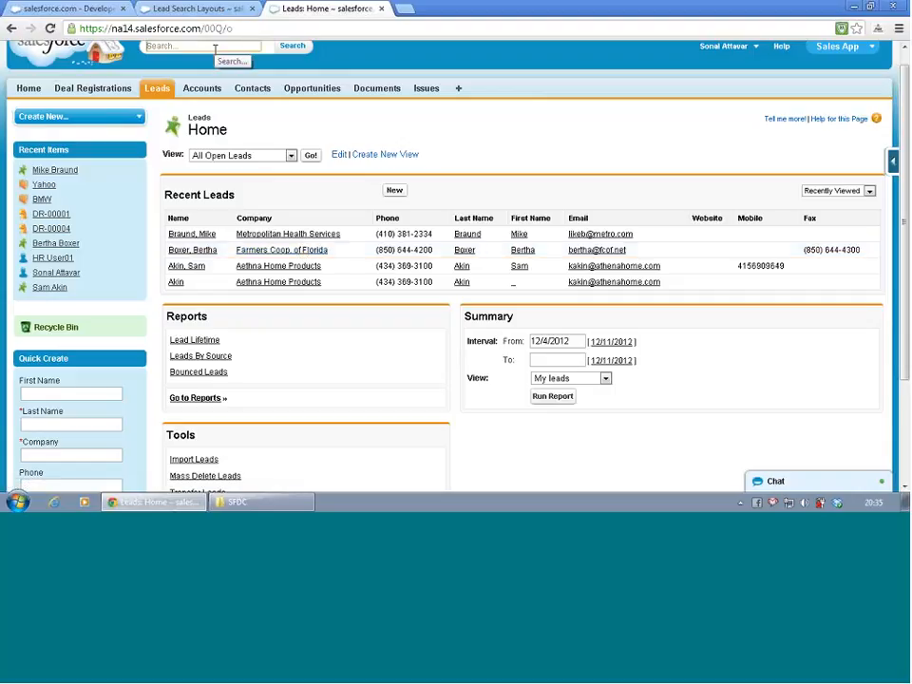
text(bm)
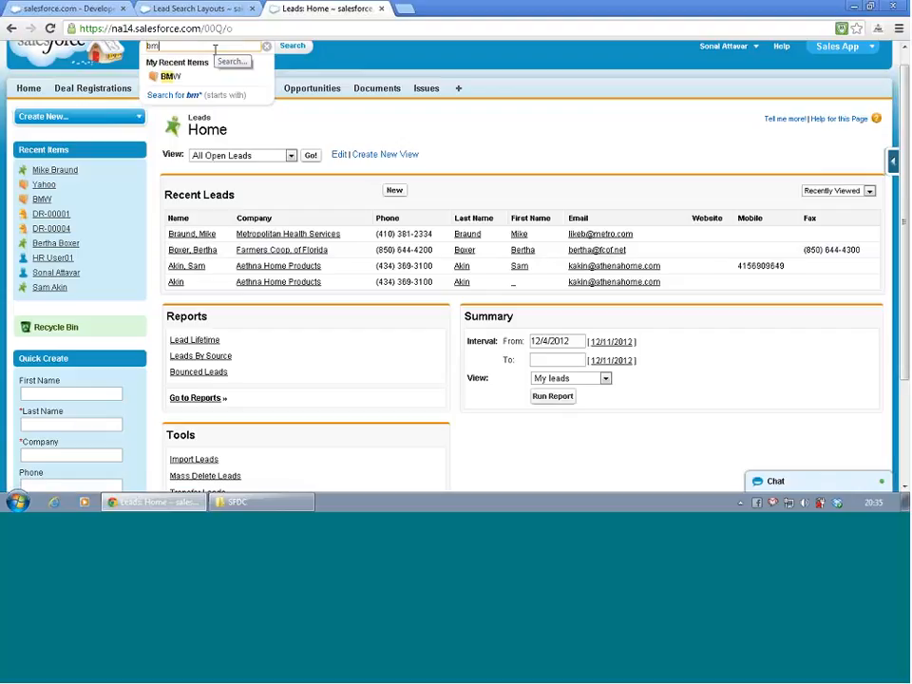
click(166, 76)
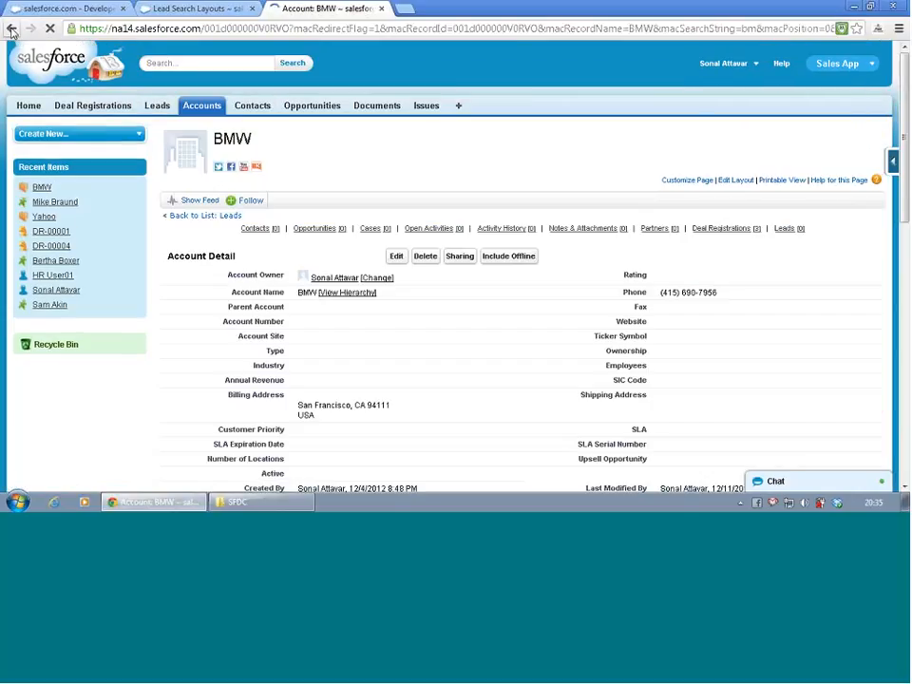
click(11, 30)
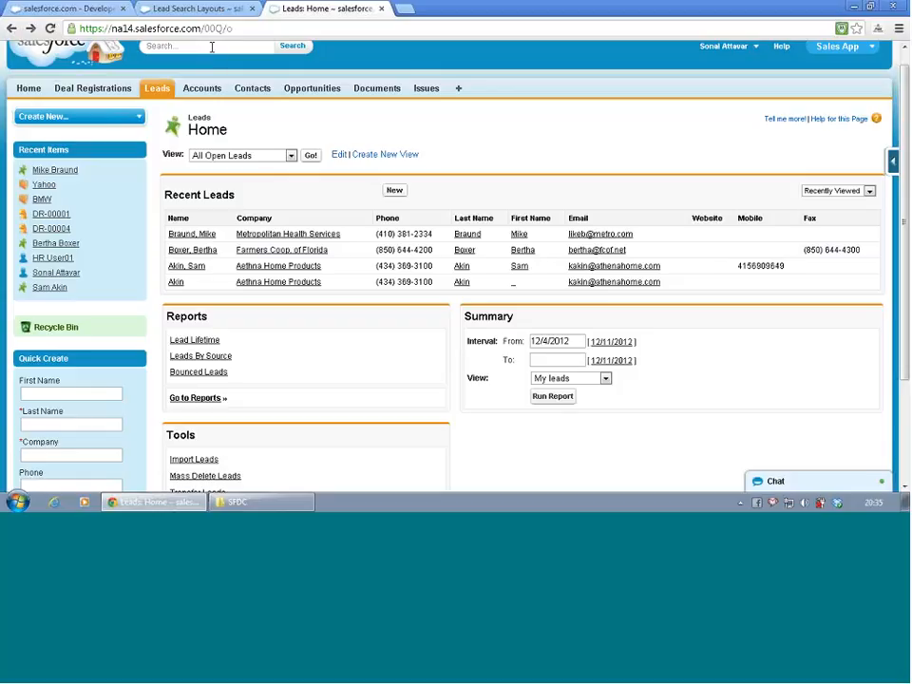
- Run a global search for bmw and look over the results page and its record categories
click(212, 47)
text(bmw)
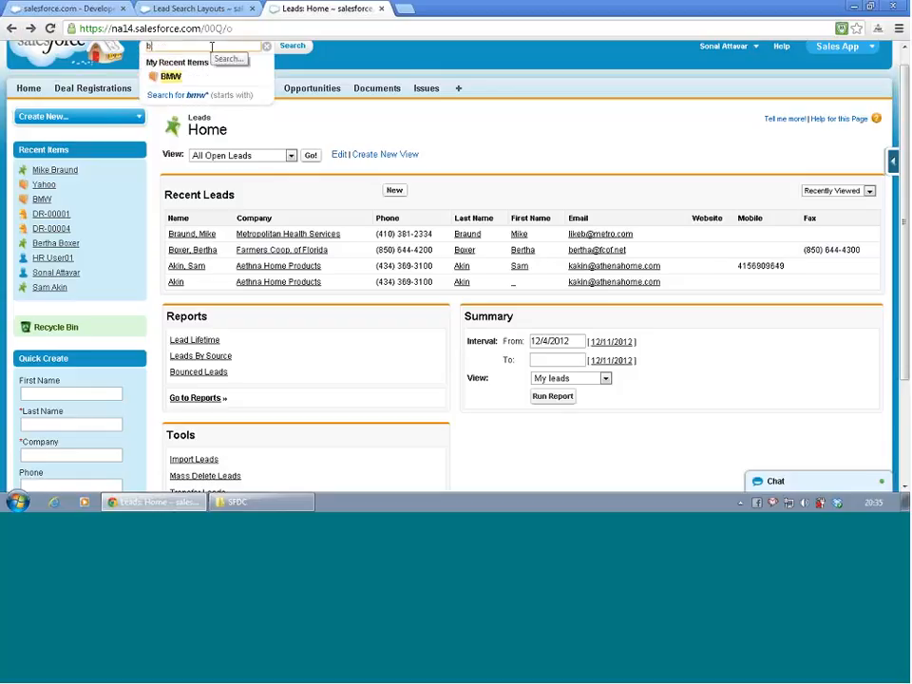
click(296, 46)
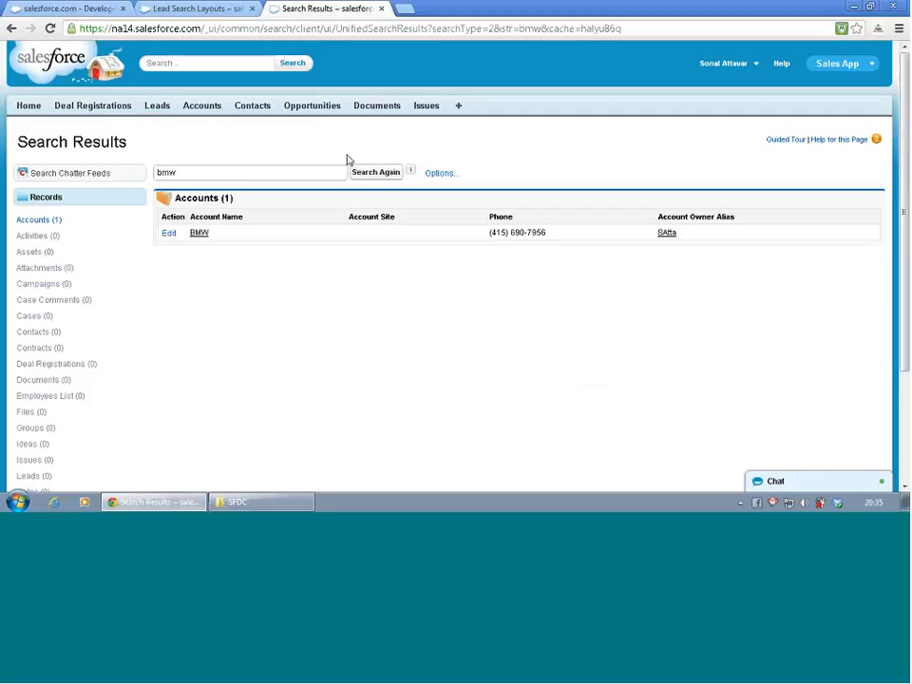
scroll(347, 160, down, 3)
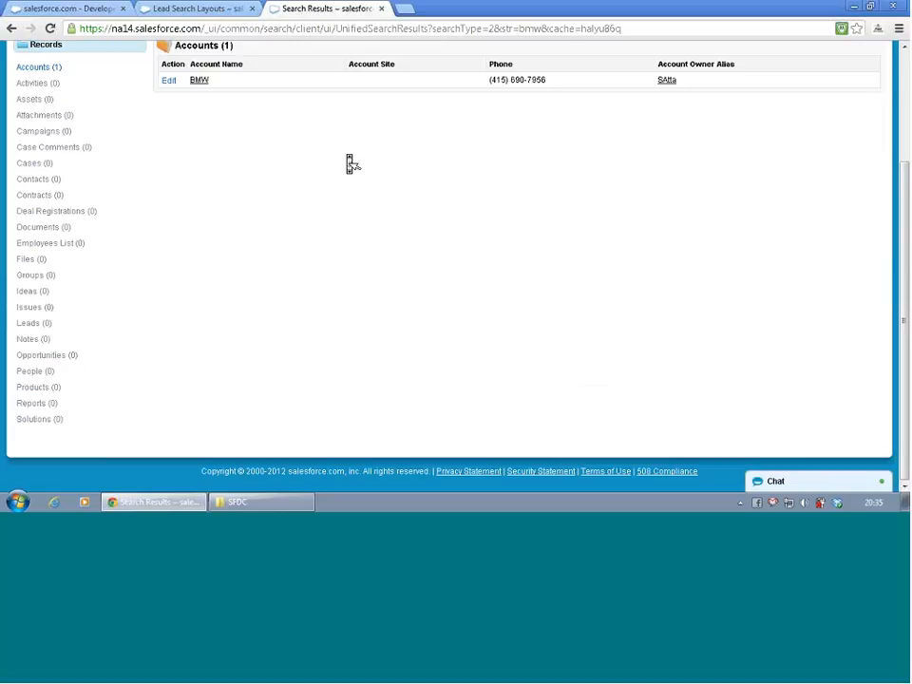
scroll(350, 163, up, 2)
scroll(349, 164, up, 2)
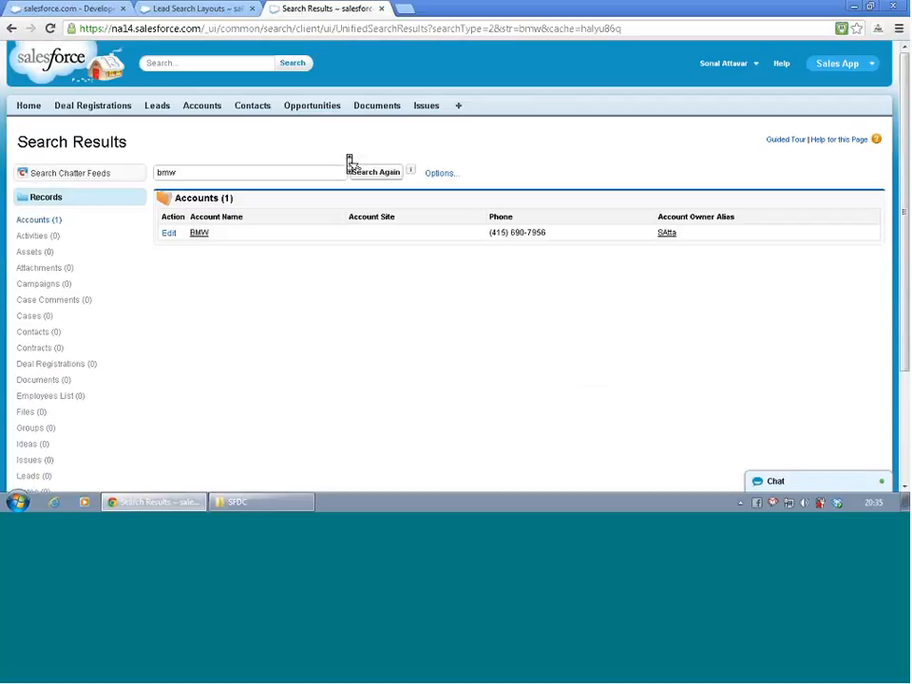
- Leave the bmw search results and open the search layouts for Accounts under Customize in Setup
scroll(350, 163, down, 2)
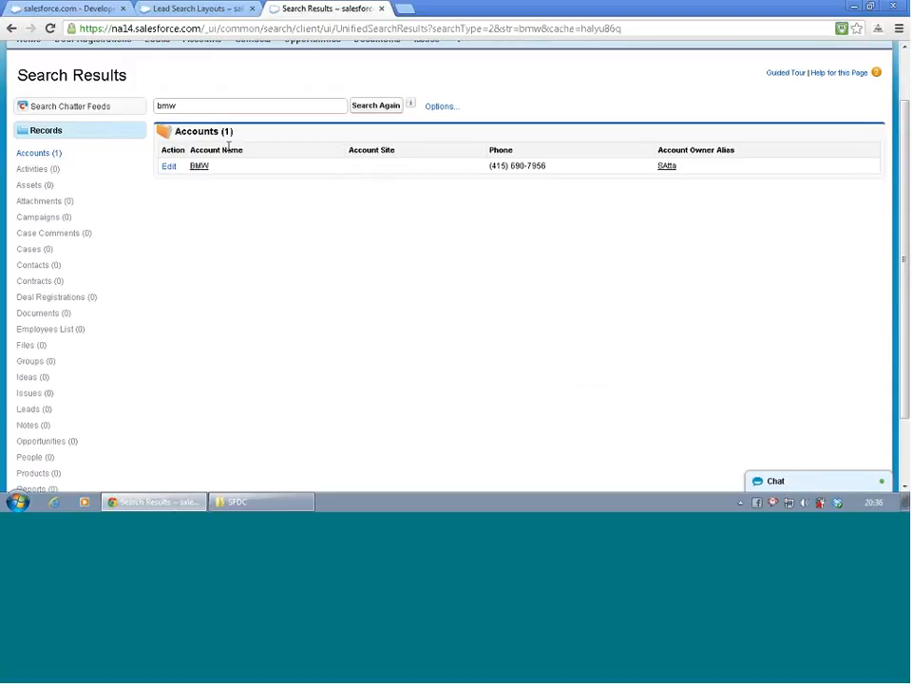
scroll(228, 146, up, 2)
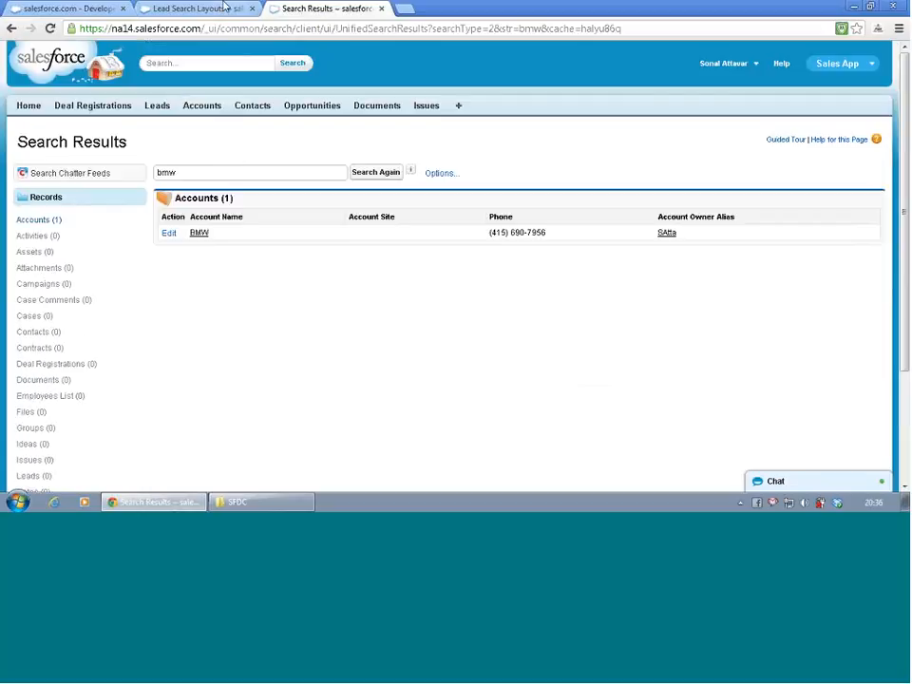
click(171, 7)
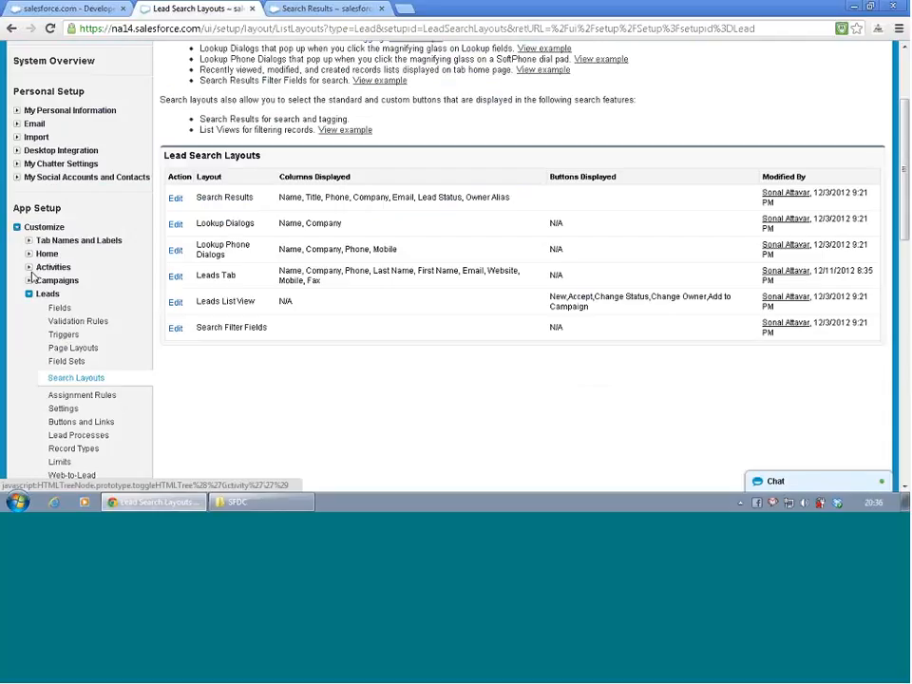
click(16, 229)
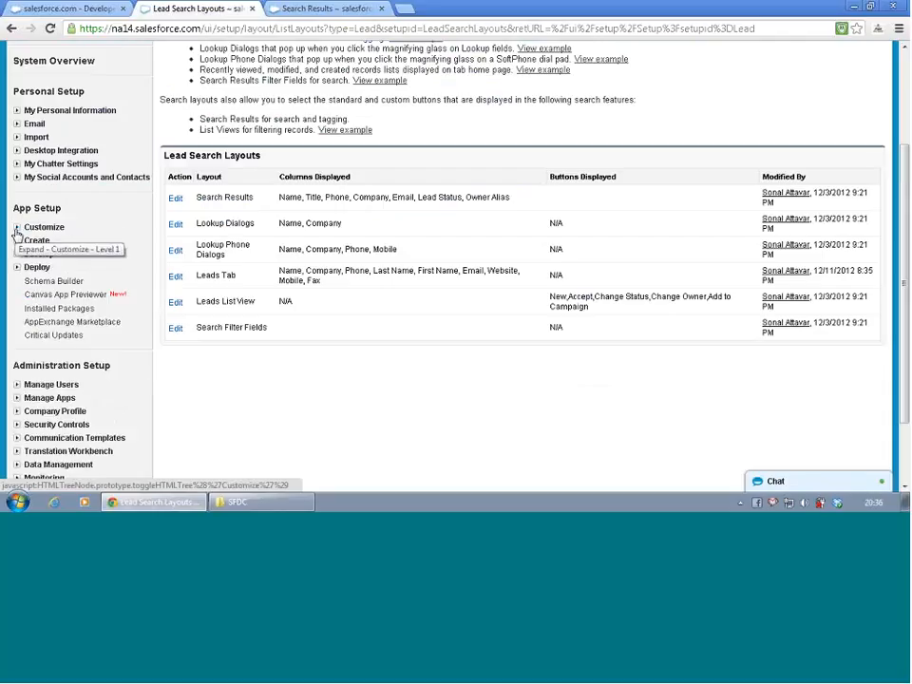
click(16, 229)
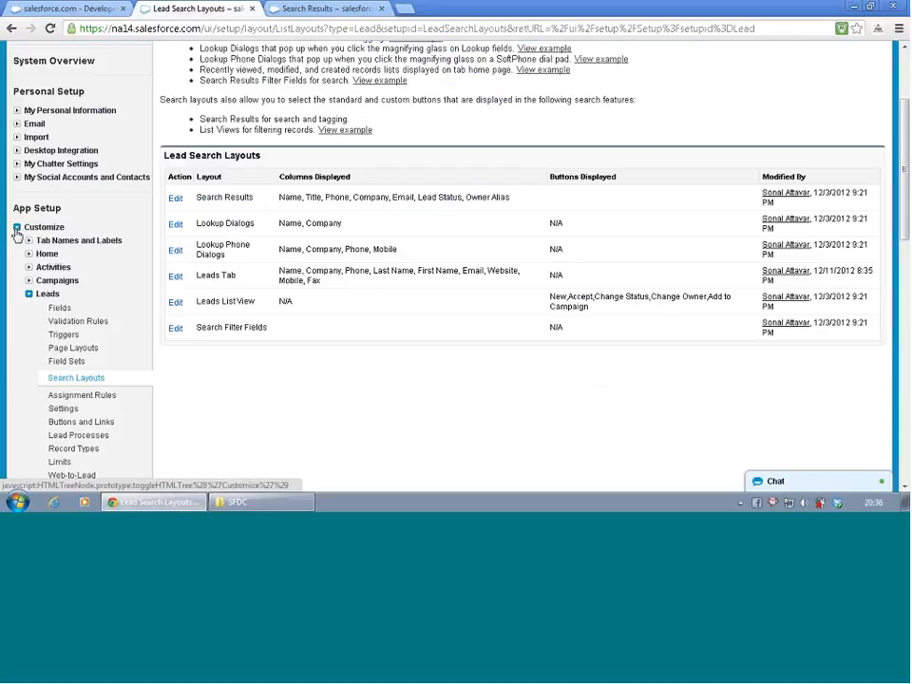
click(29, 294)
click(28, 307)
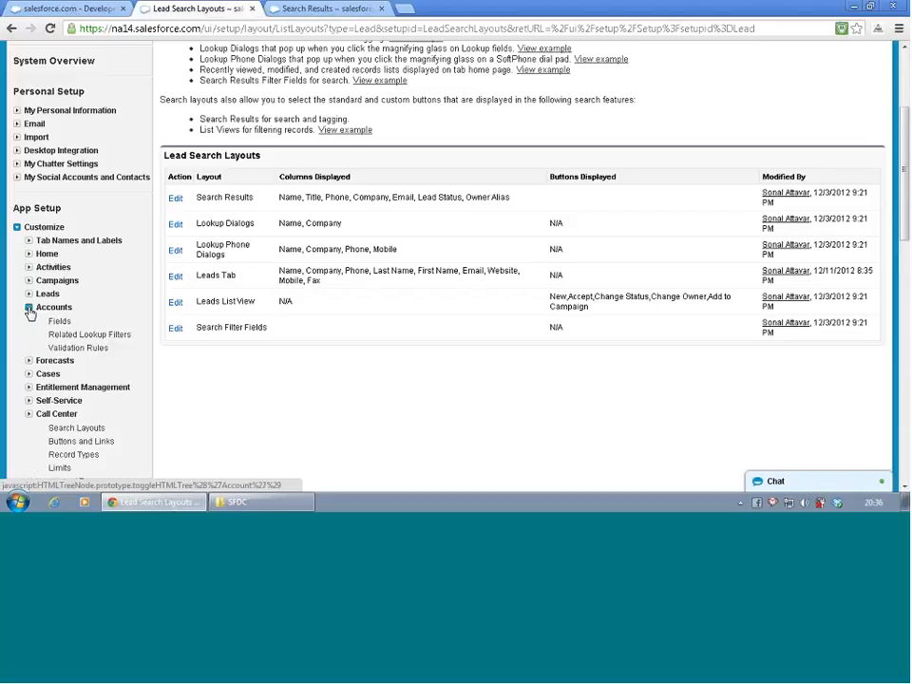
scroll(66, 350, down, 1)
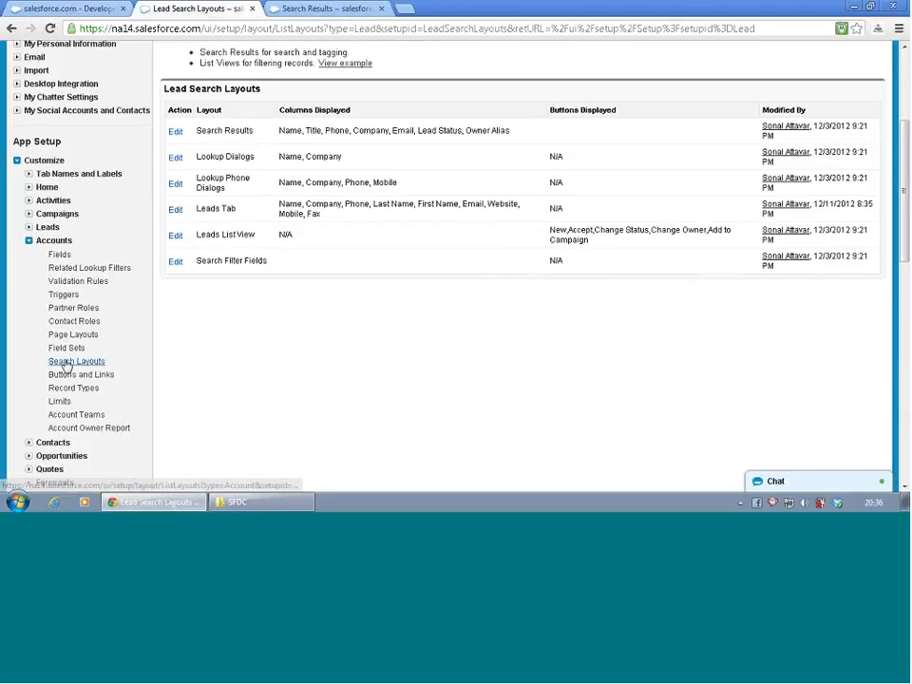
click(68, 362)
- Add Billing Street, Billing City, Billing State/Province, Billing Zip/Postal Code and Billing Country to the account Search Results layout and save it
scroll(260, 319, down, 1)
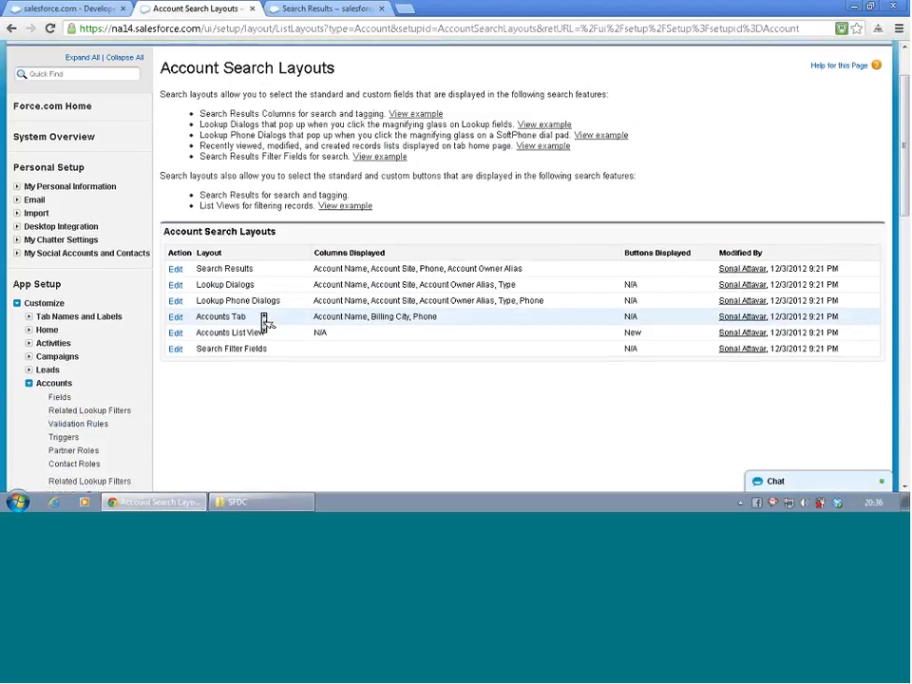
click(176, 269)
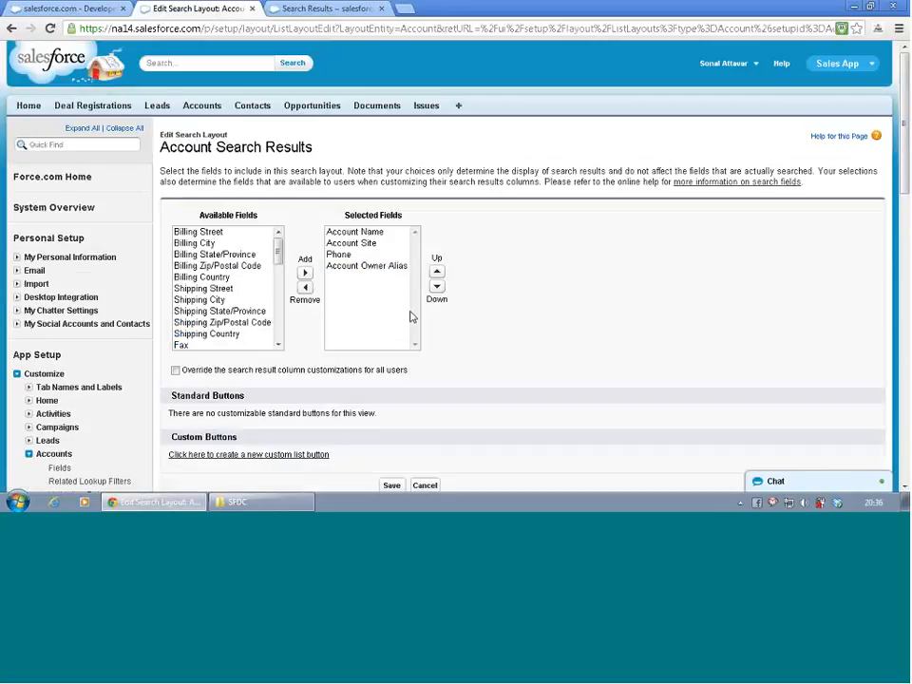
click(210, 235)
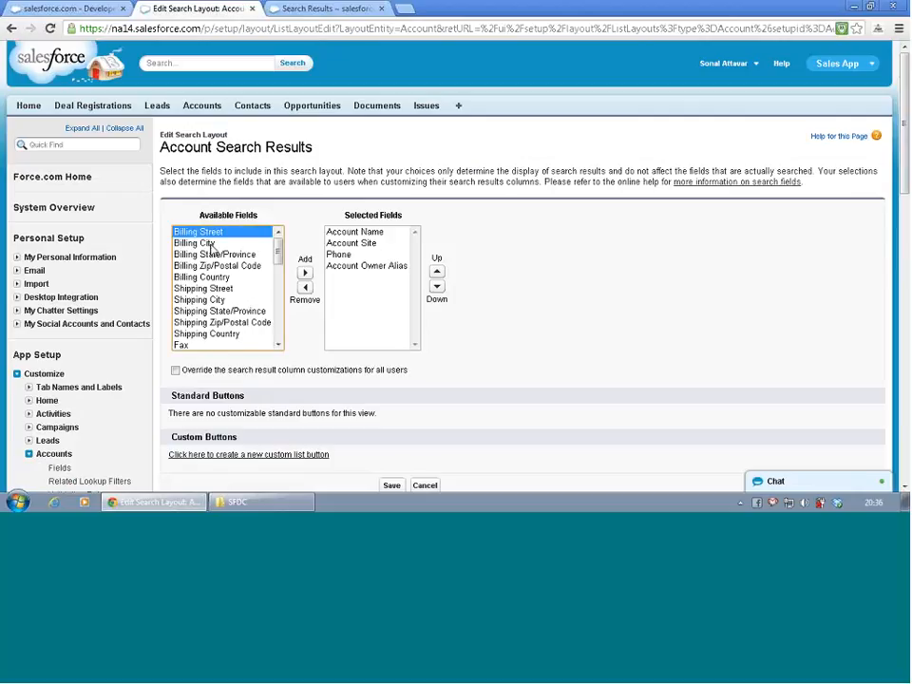
drag(209, 245, 213, 277)
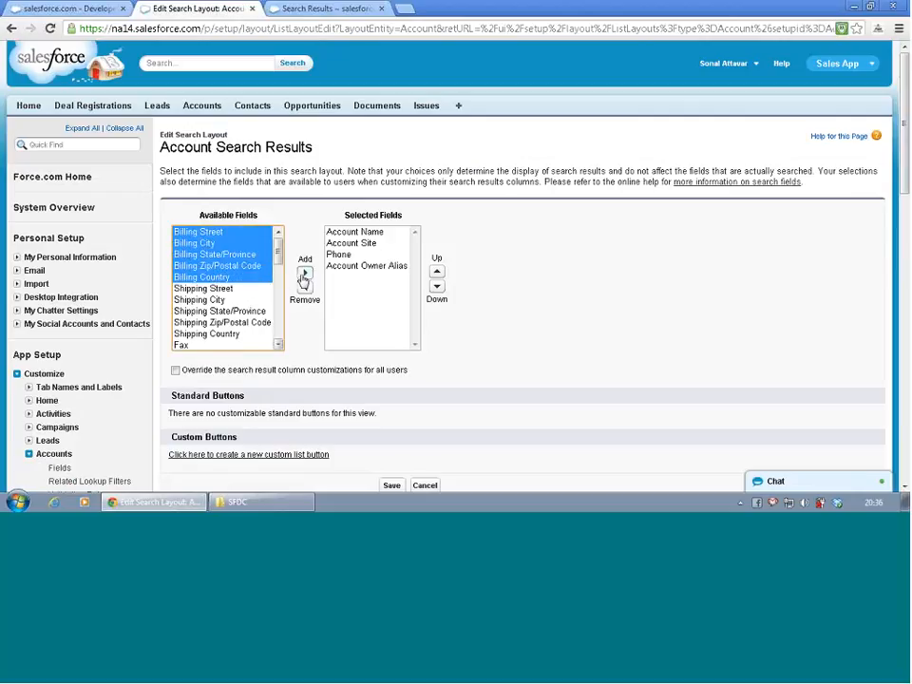
click(305, 274)
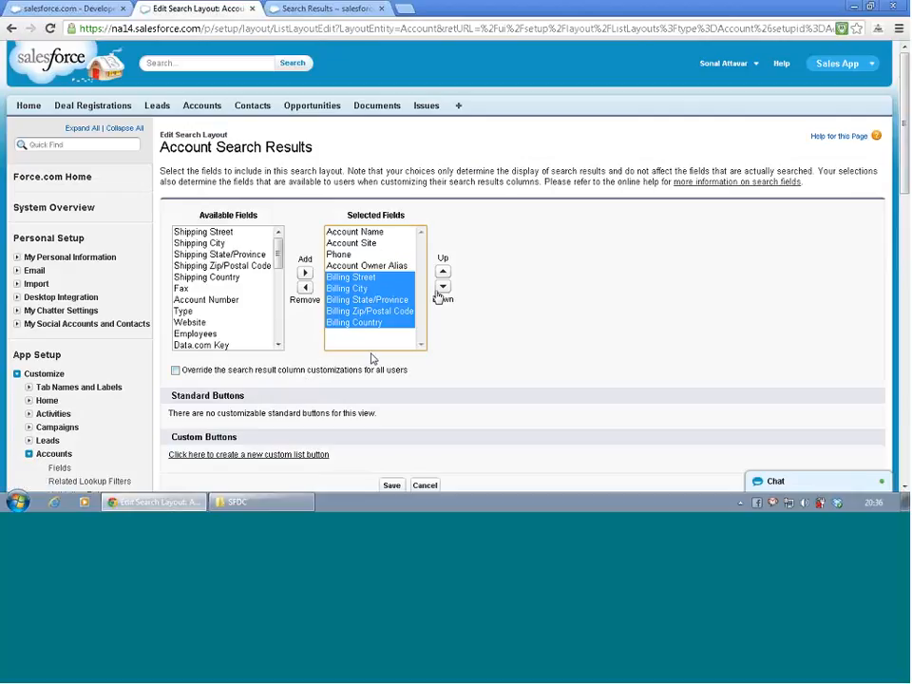
scroll(373, 358, down, 1)
click(393, 410)
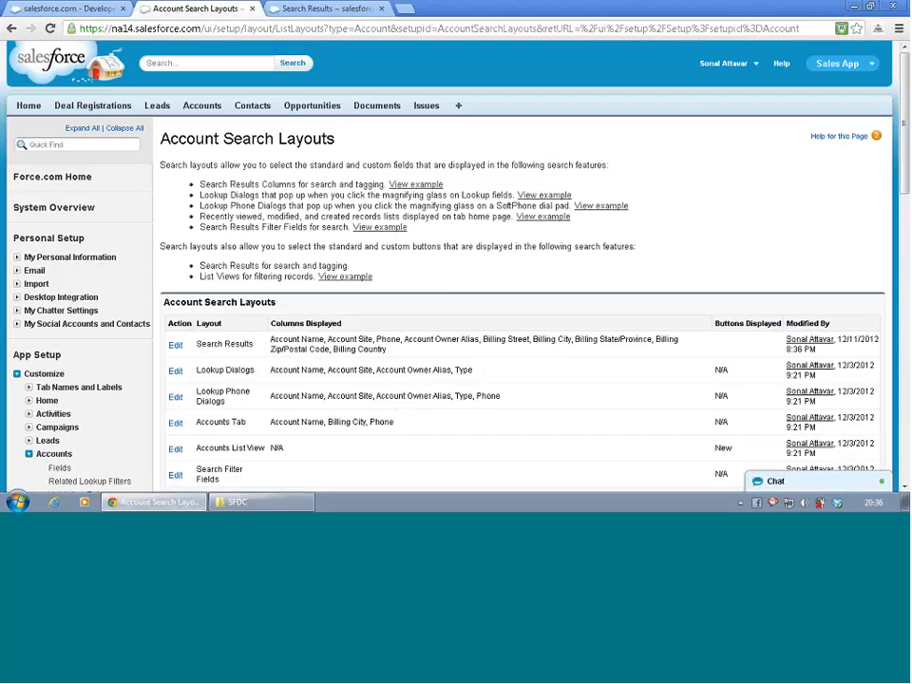
- Reload the bmw search results to check the account columns, and view the Attachments and Contacts result categories
click(334, 10)
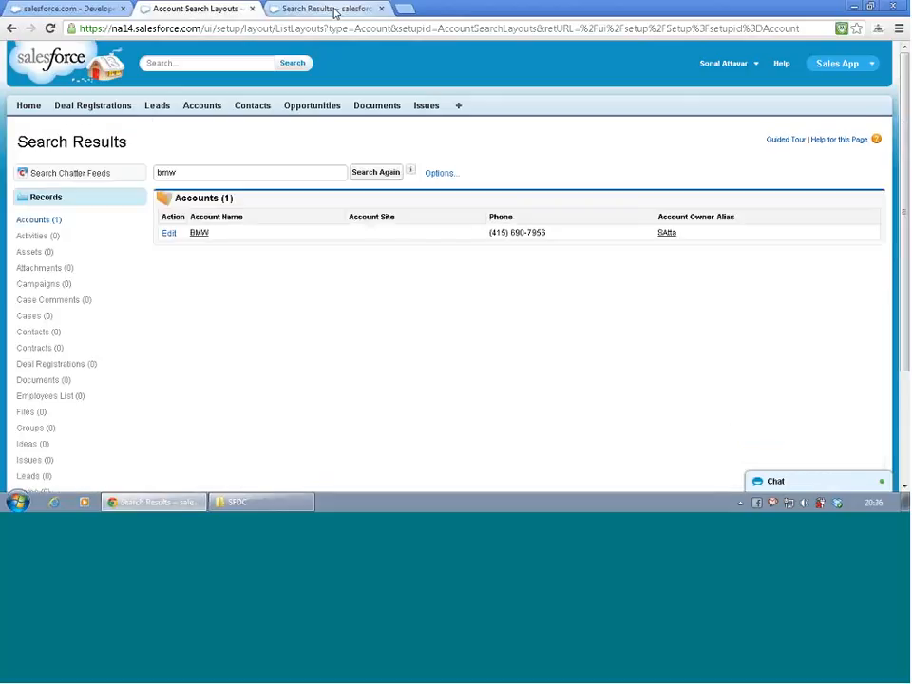
key(F5)
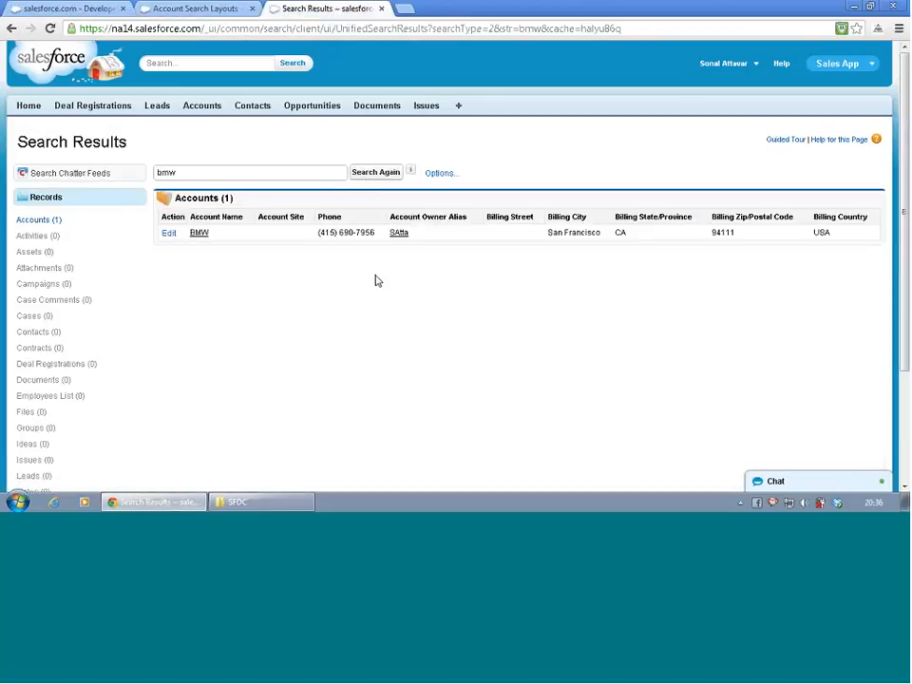
click(37, 271)
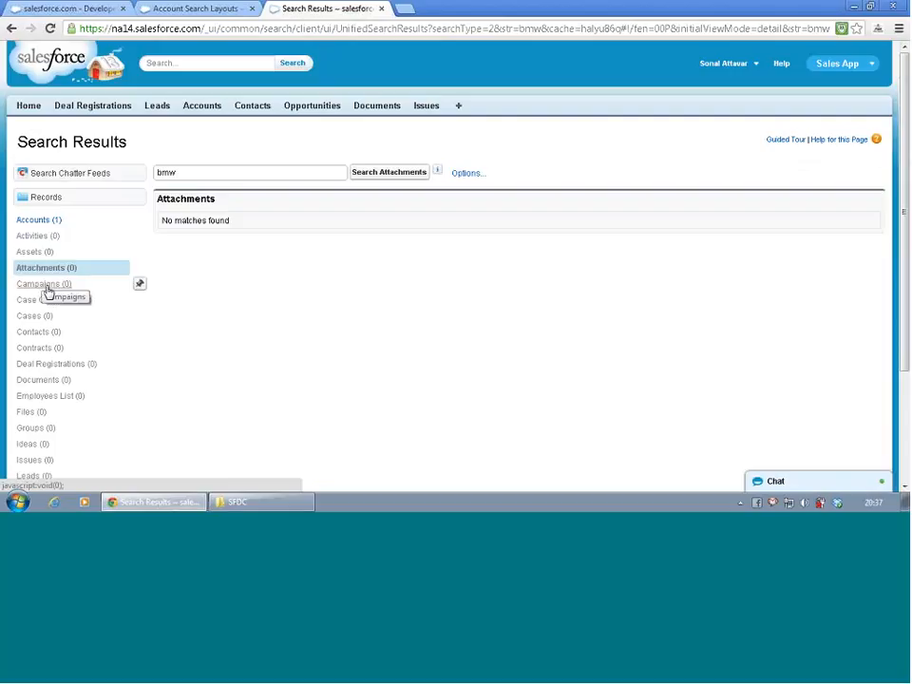
click(52, 336)
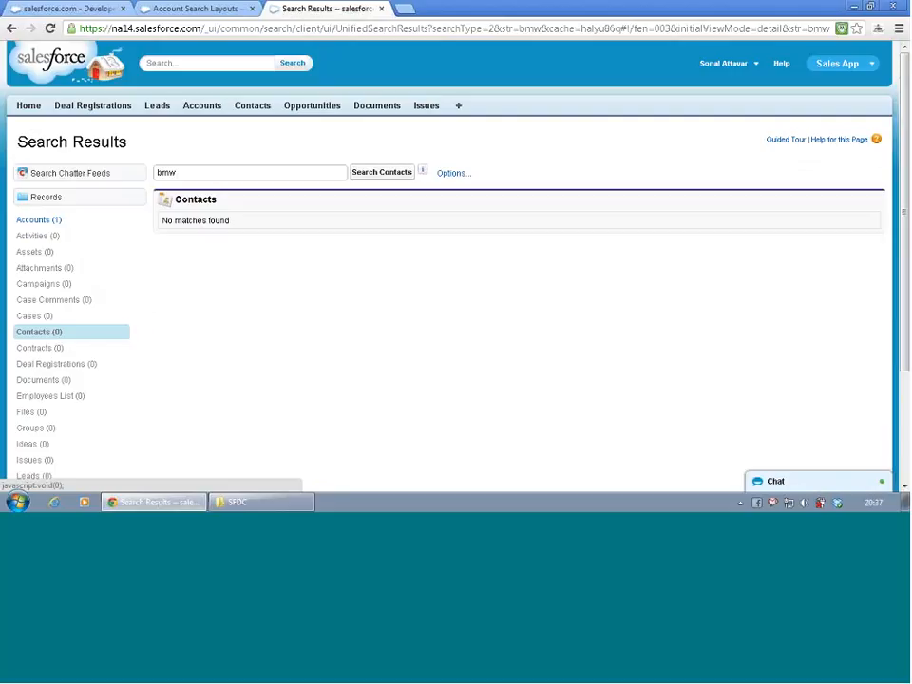
- Open the Metropolitan Health Services lead from Recent Leads, examine the columns in its Account lookup dialog, and close the dialog
click(150, 113)
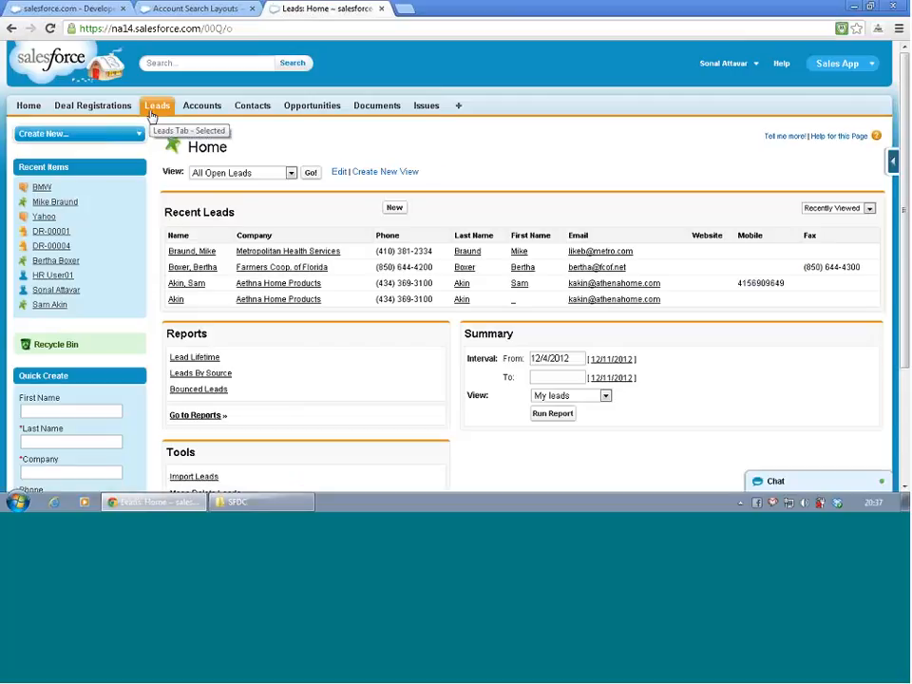
click(208, 254)
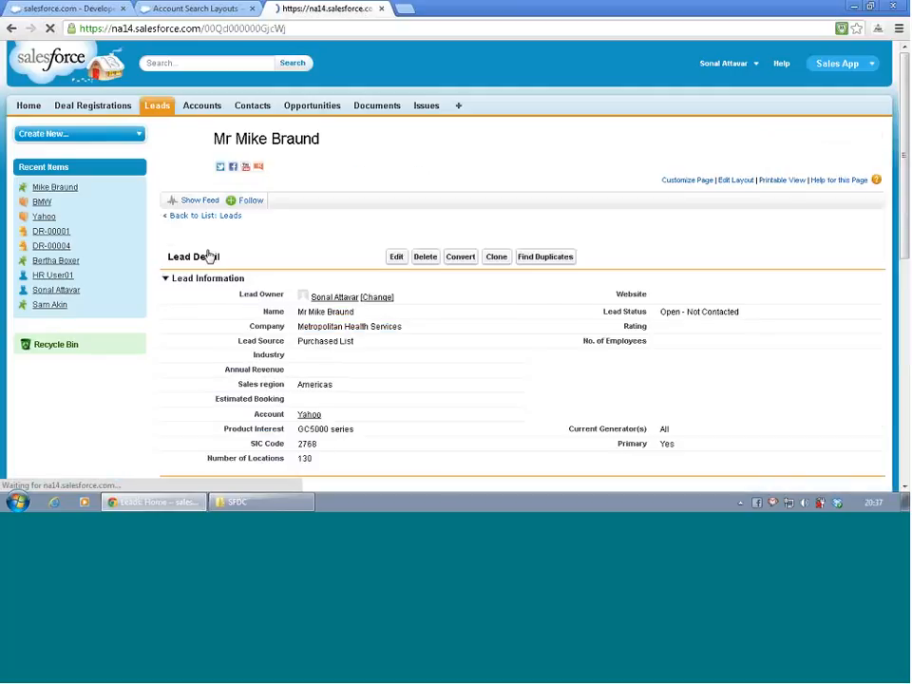
scroll(233, 283, down, 3)
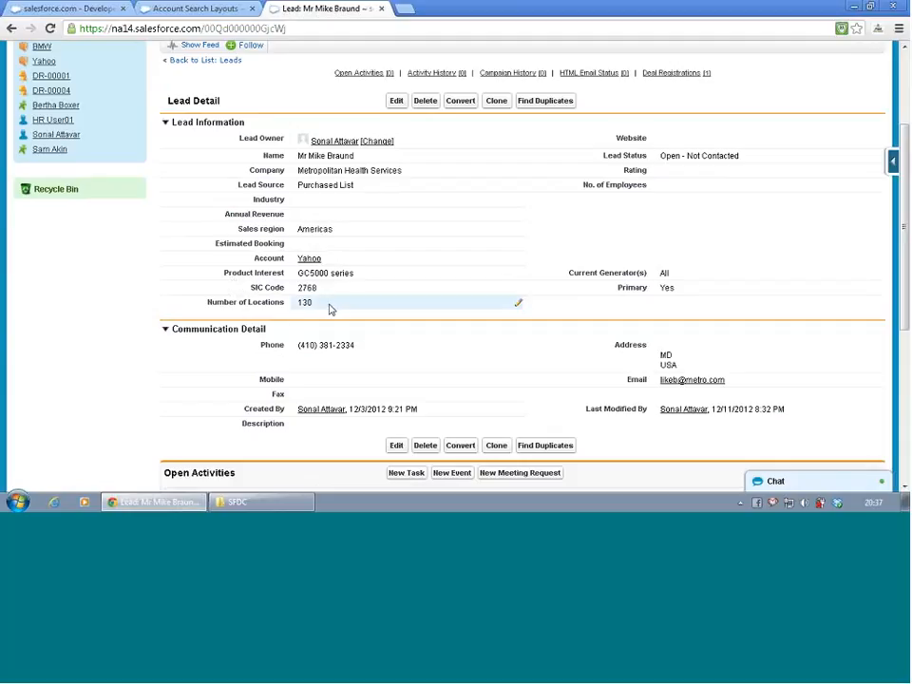
double_click(342, 262)
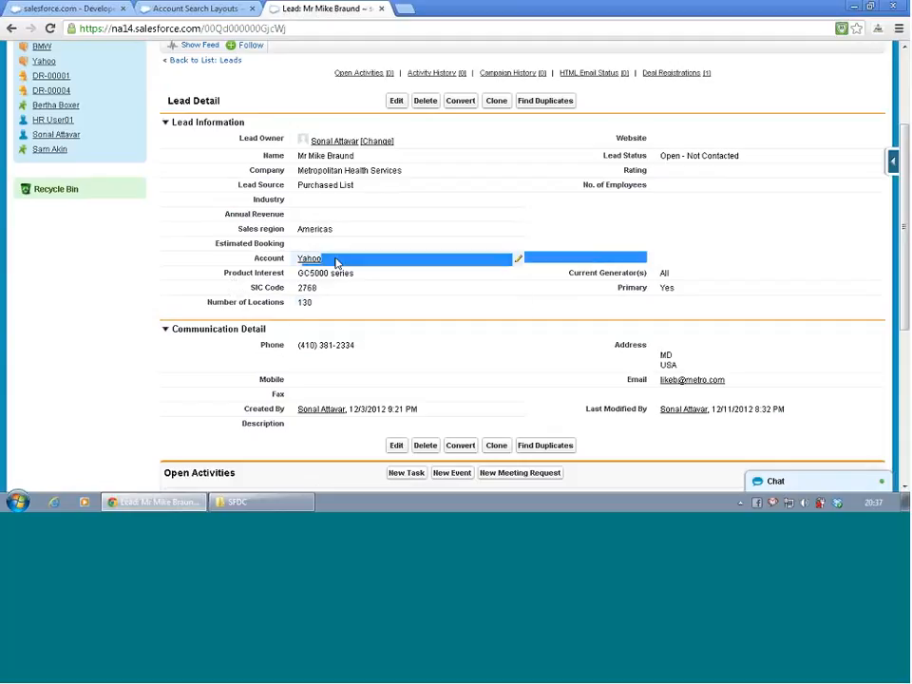
click(410, 263)
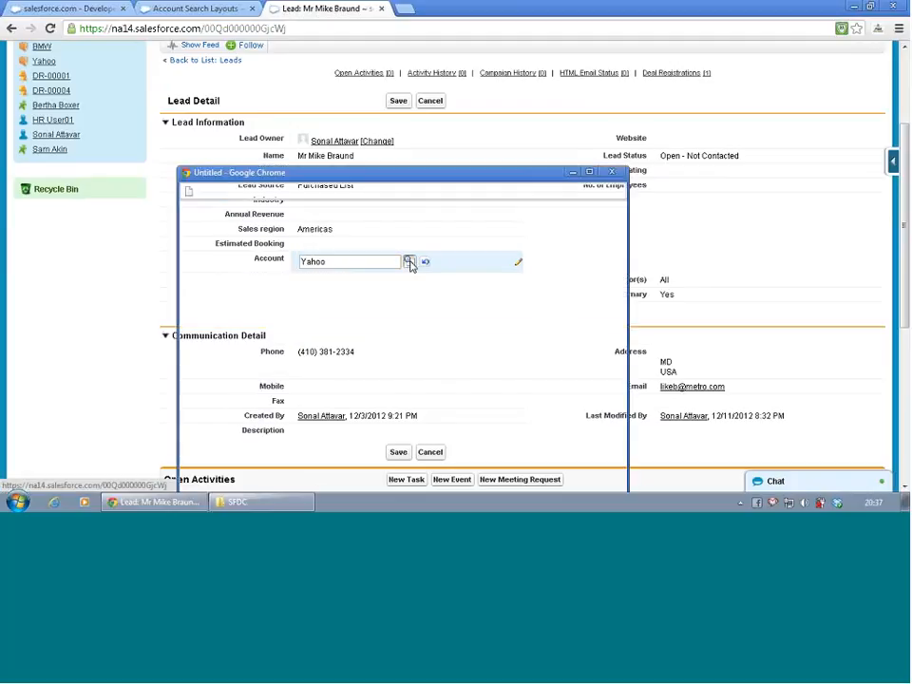
drag(366, 177, 360, 100)
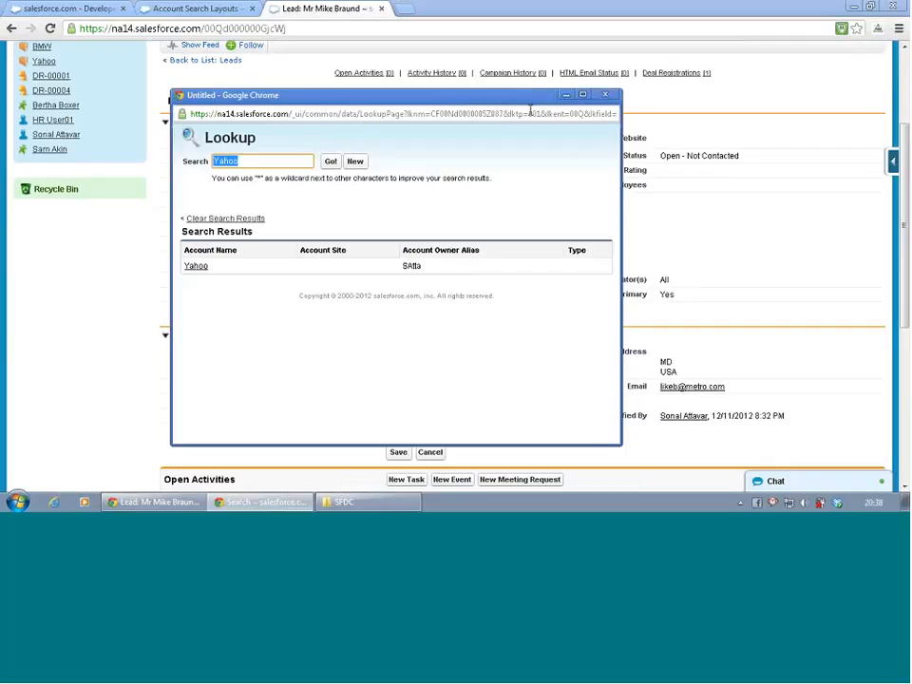
click(599, 98)
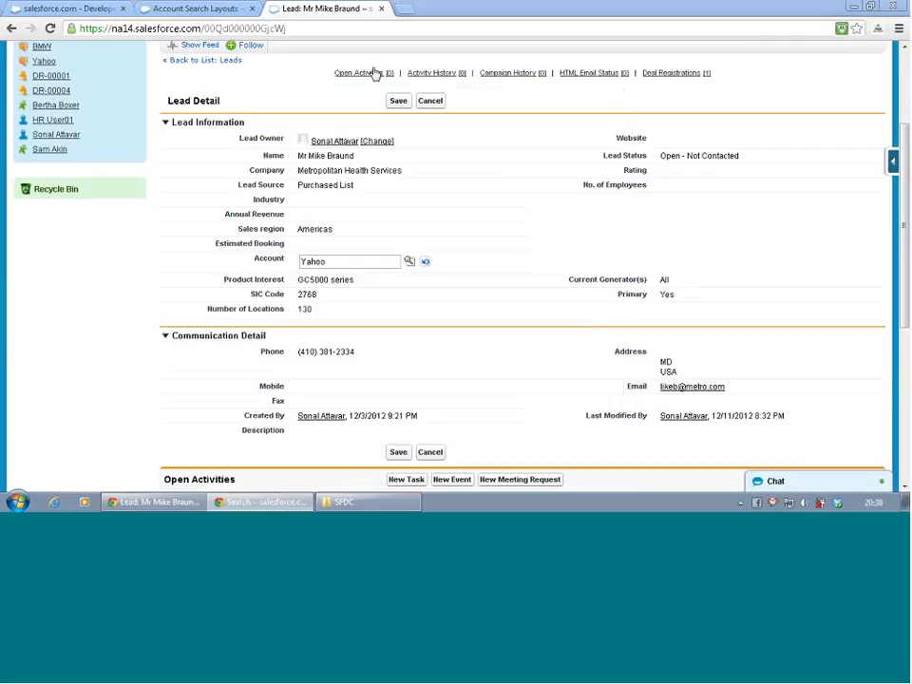
- Add the Billing Street, City, State/Province, Zip/Postal Code and Country fields to the account Lookup Dialogs layout and save it
click(197, 9)
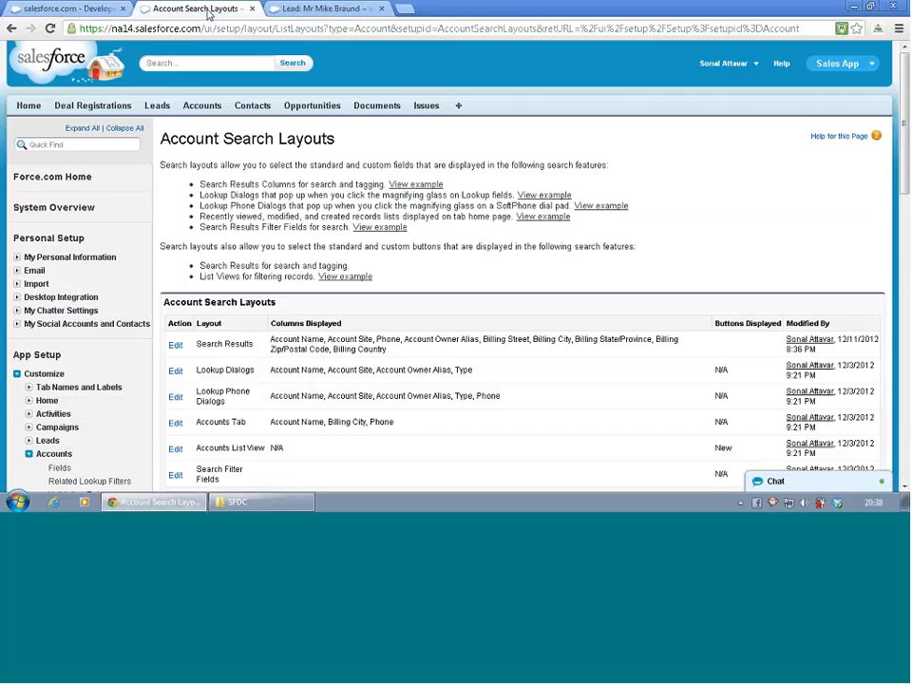
scroll(245, 231, down, 2)
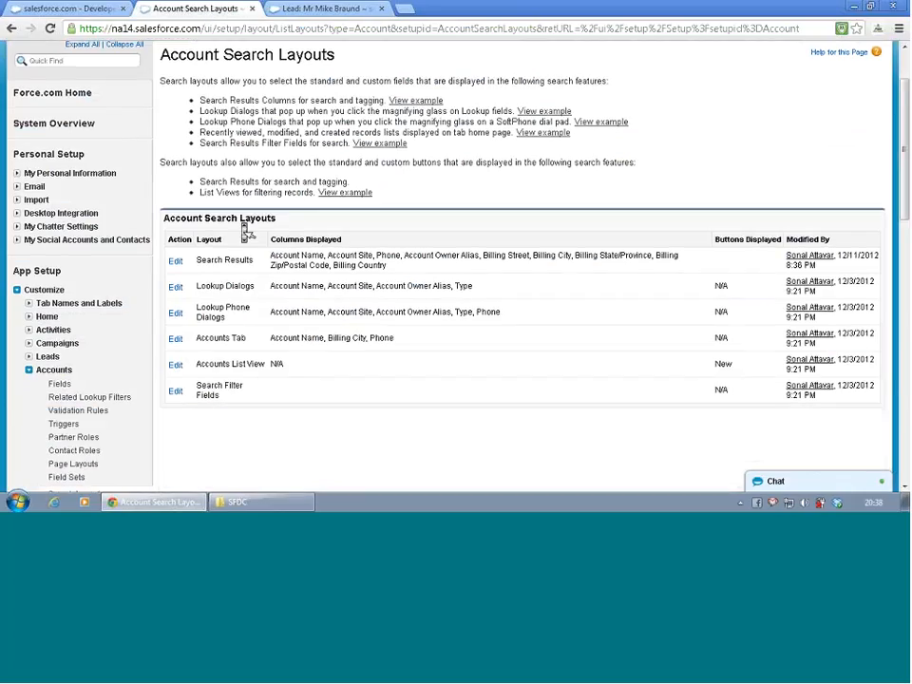
click(175, 289)
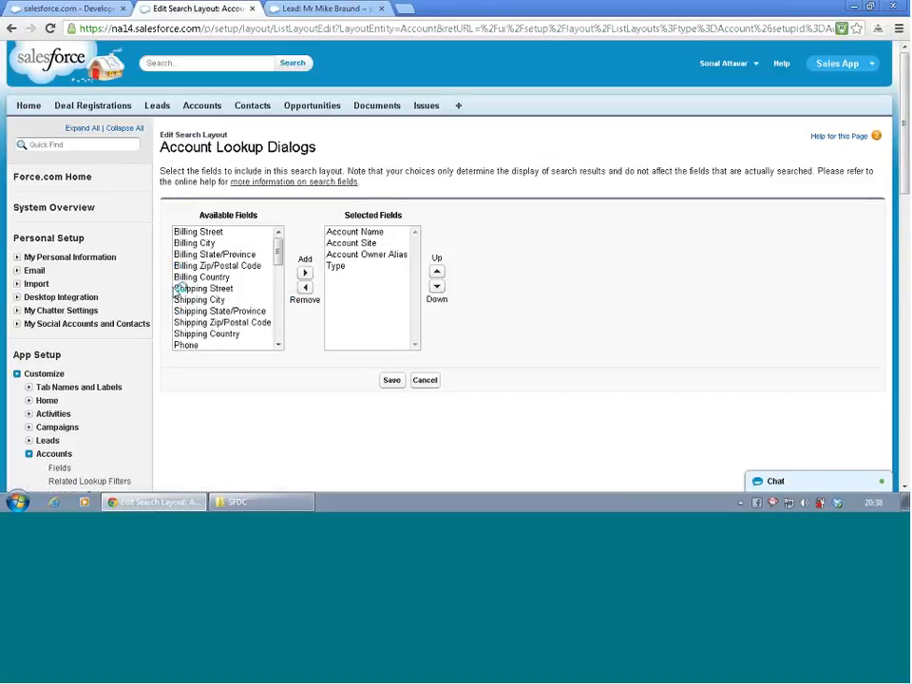
click(207, 231)
drag(209, 245, 205, 277)
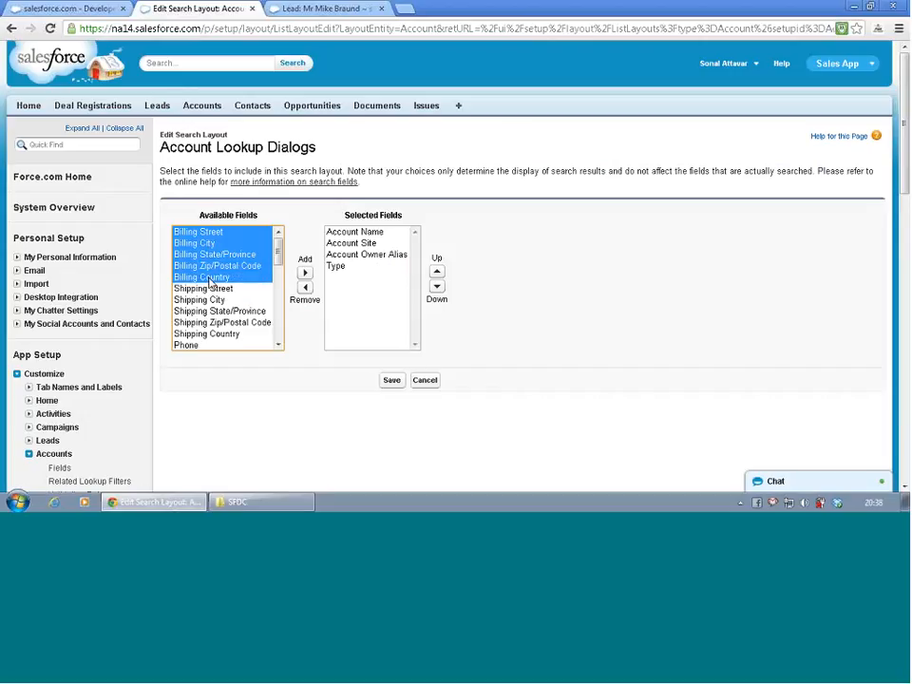
click(305, 272)
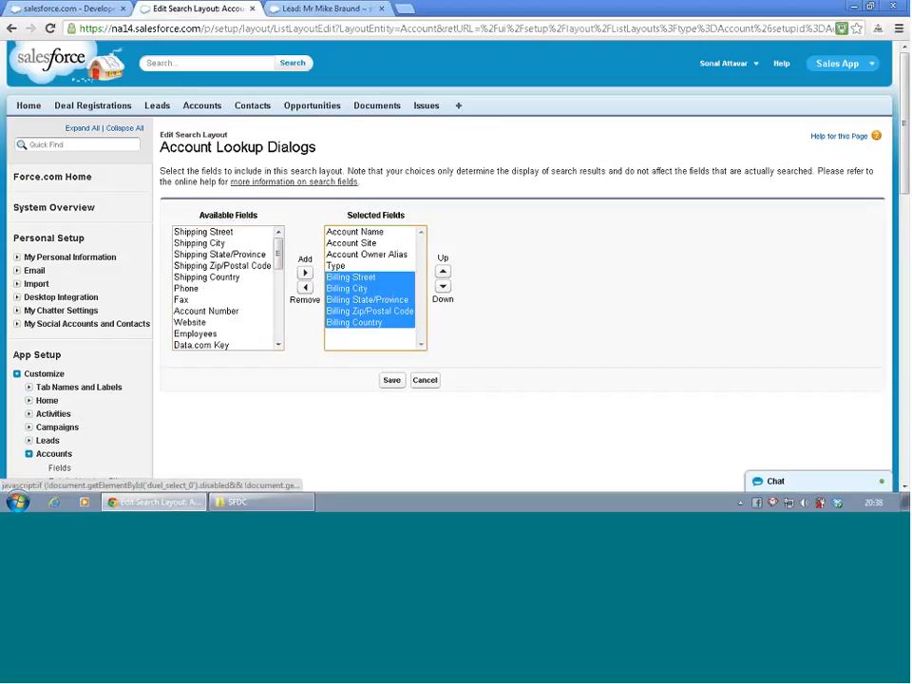
click(392, 381)
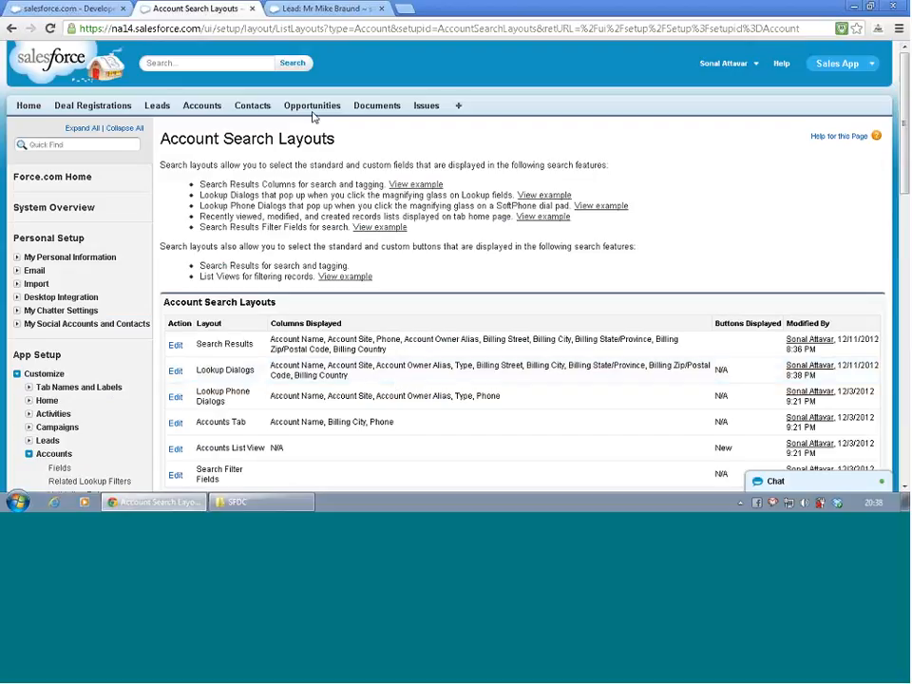
- Reopen the Account lookup on the Metropolitan Health Services lead to check its columns, then close it without changing the account
click(321, 9)
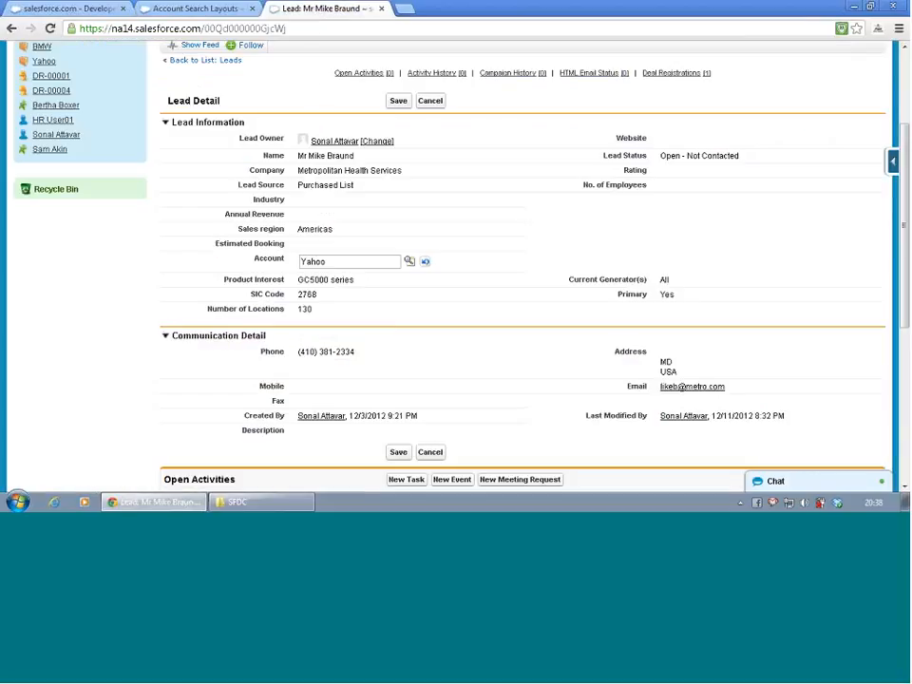
click(410, 263)
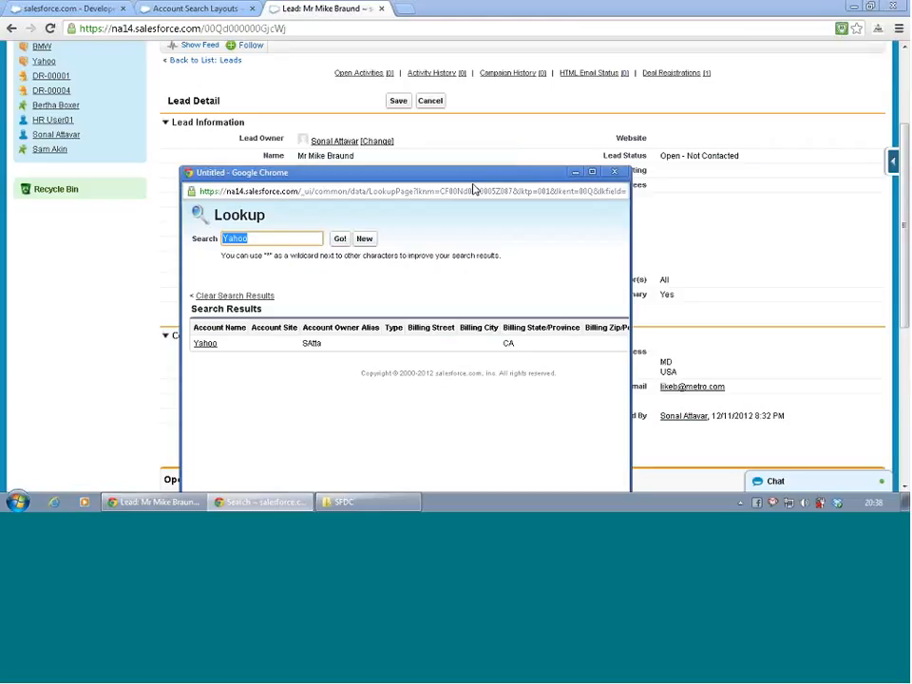
drag(473, 182, 466, 115)
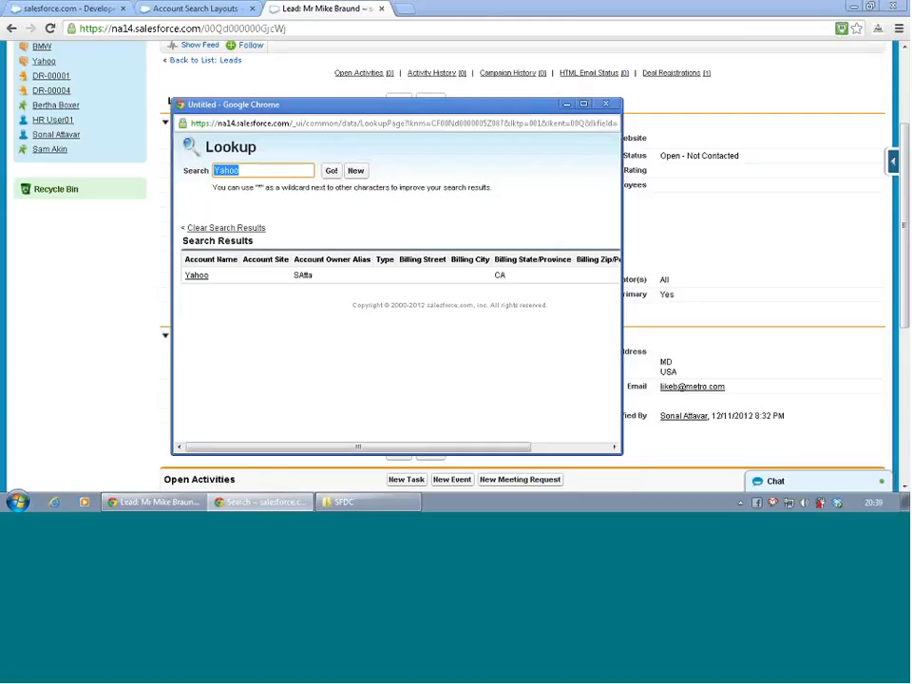
click(605, 103)
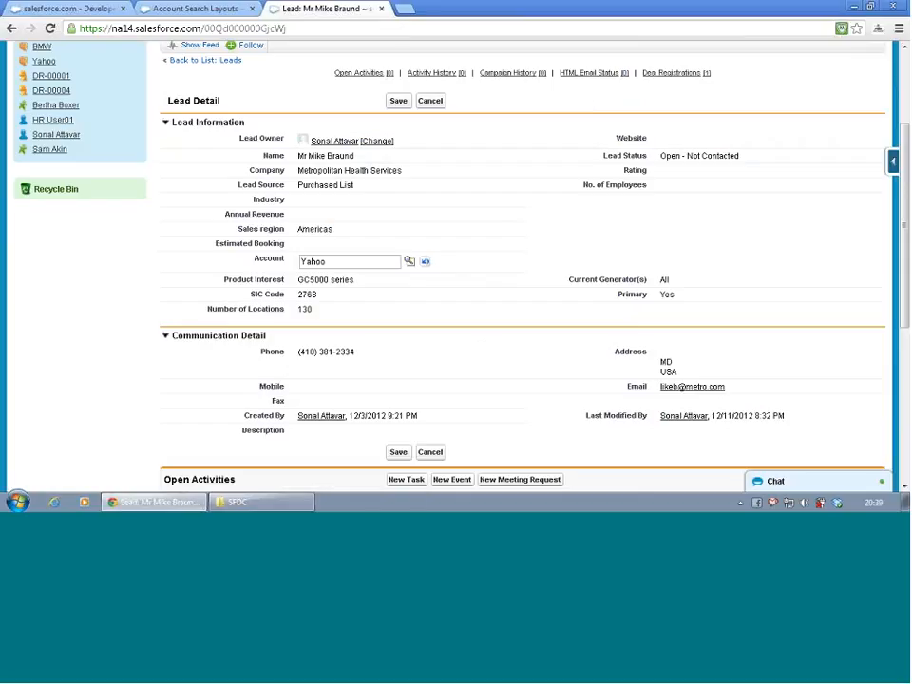
click(120, 250)
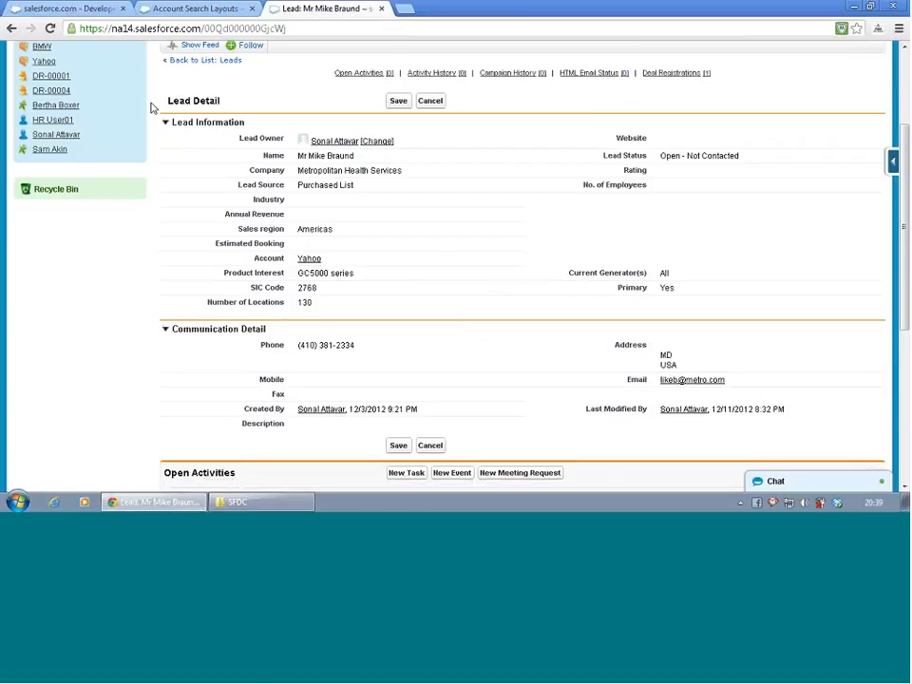
- Return to the account search layouts, open the Lookup Dialogs layout for editing, and examine its available fields
click(186, 12)
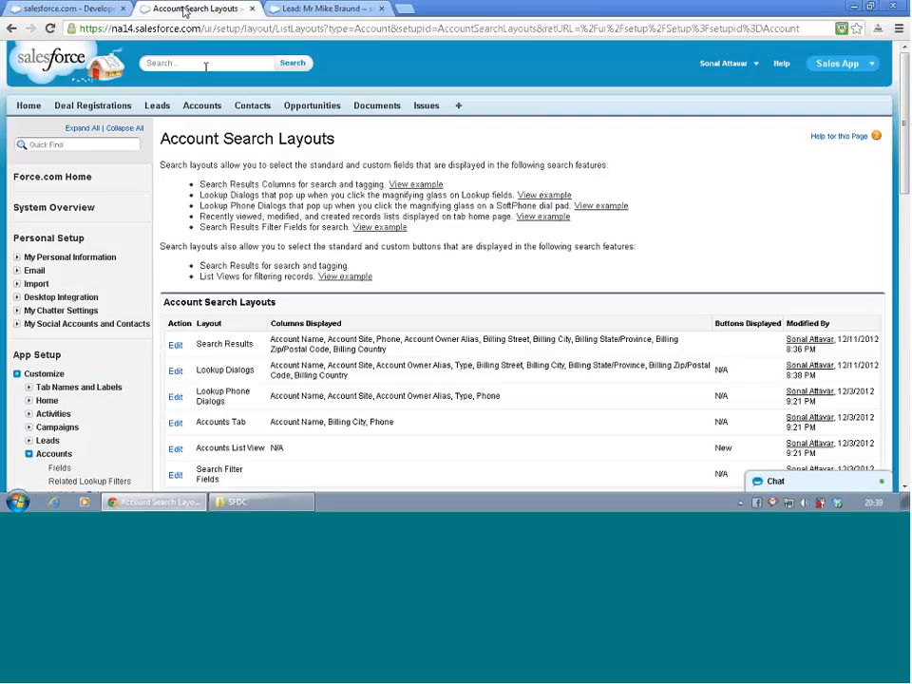
scroll(210, 350, down, 1)
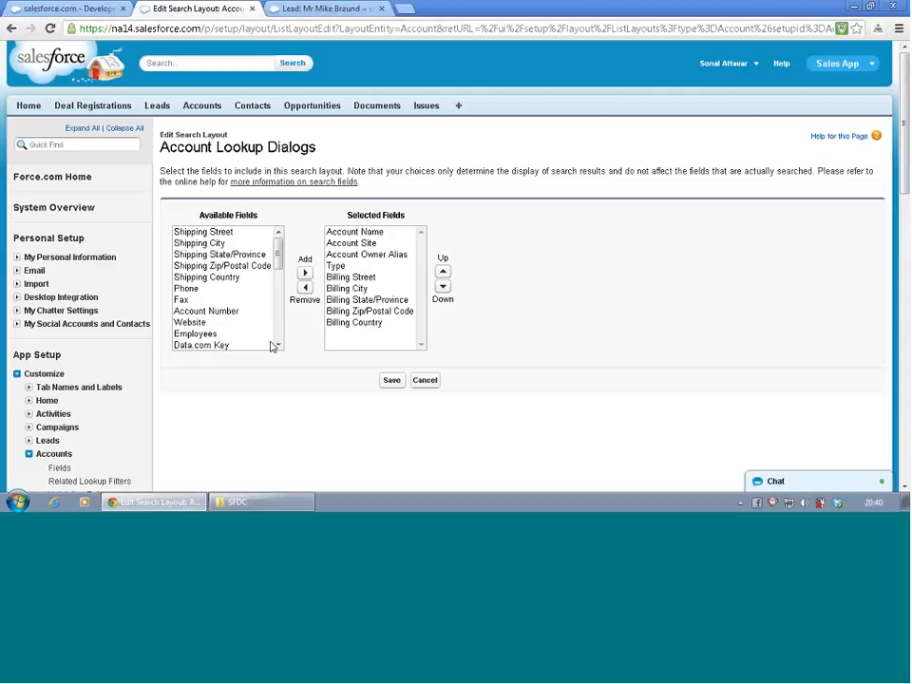
drag(233, 345, 301, 386)
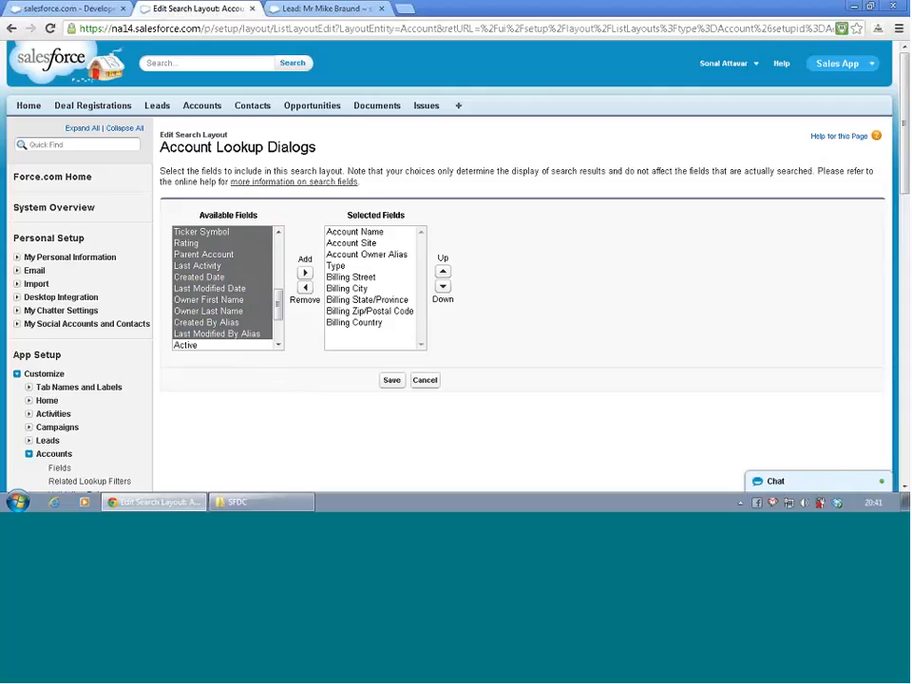
- Open Data.com from the list of all tabs and search its contacts for the company jdsu
click(459, 110)
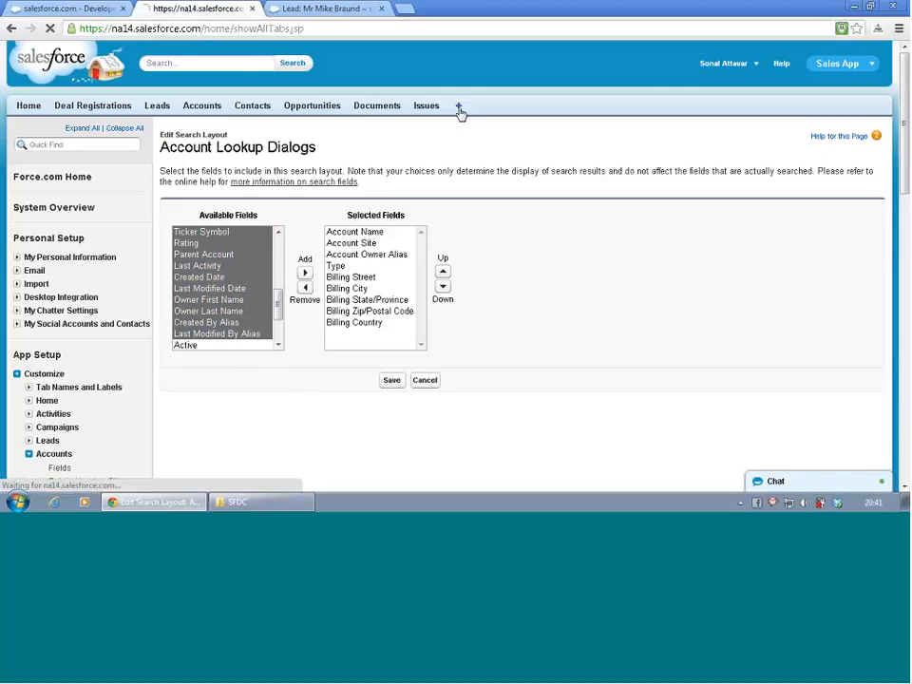
scroll(426, 279, down, 3)
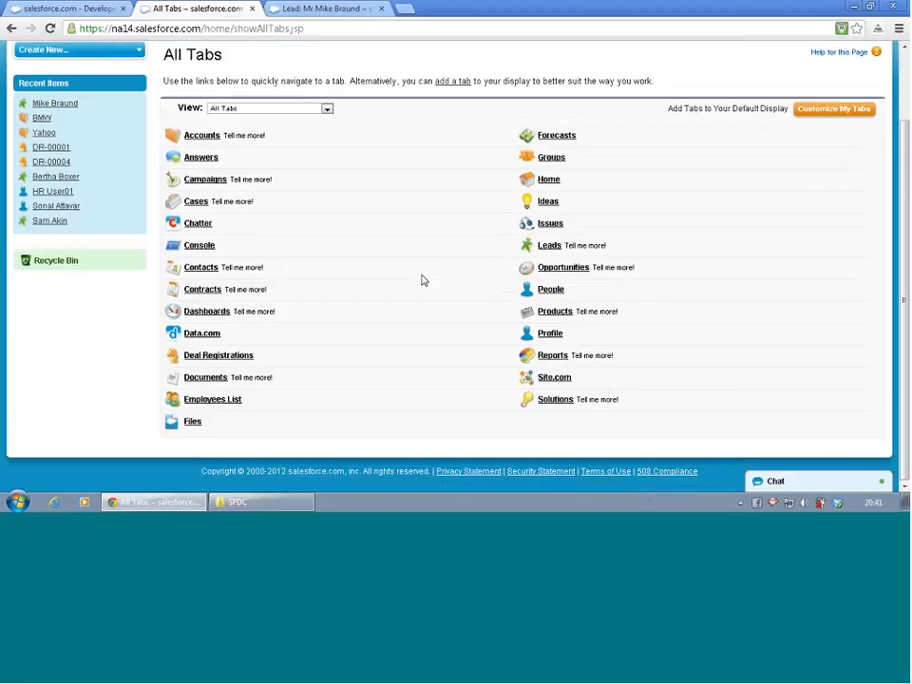
click(202, 334)
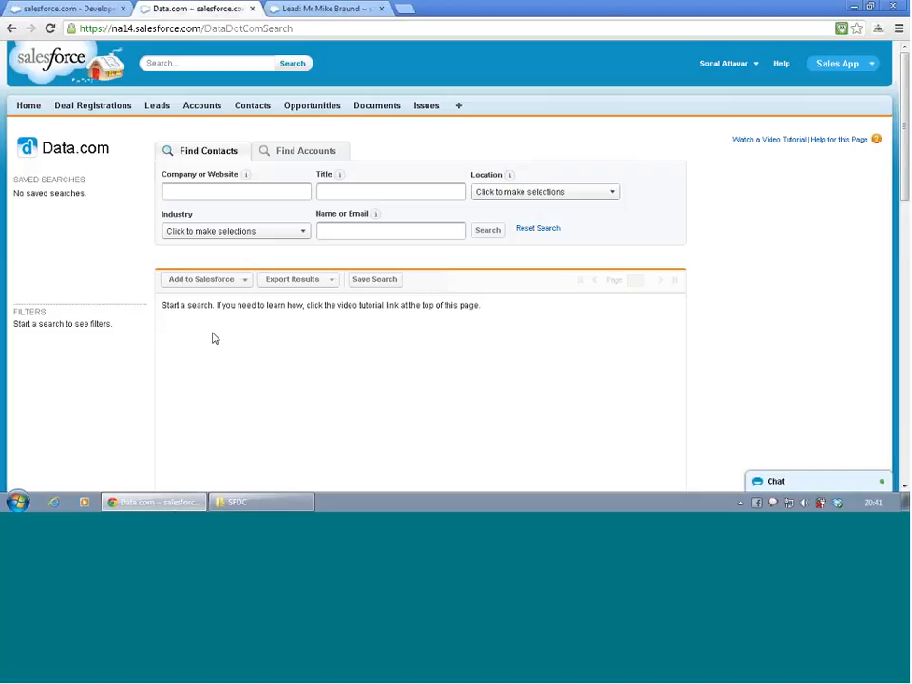
click(206, 189)
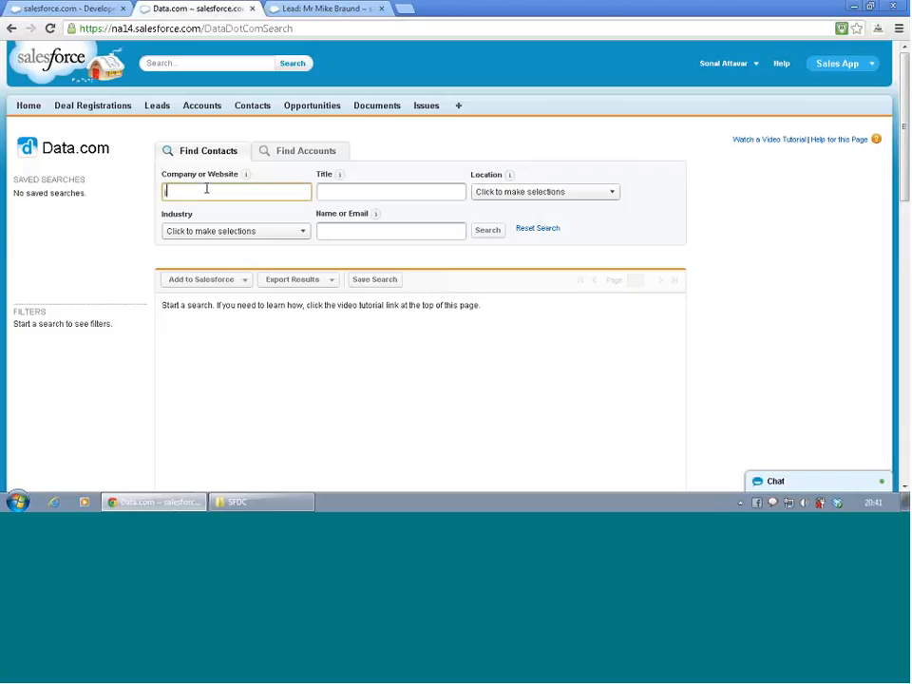
text(io)
text(su)
click(490, 232)
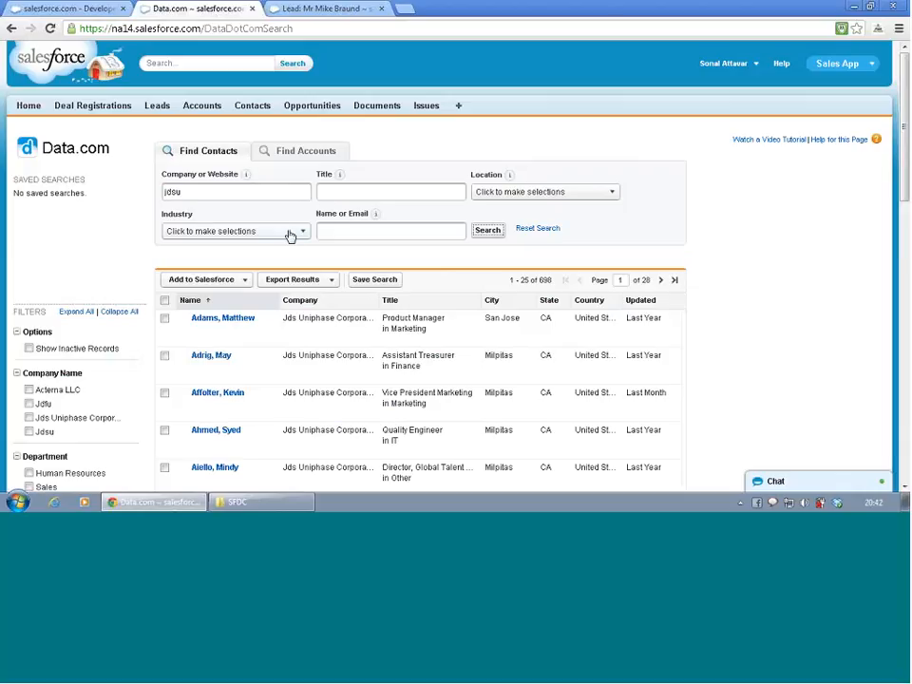
- Narrow the jdsu contact search by entering the person's first name
click(321, 231)
text(Venka)
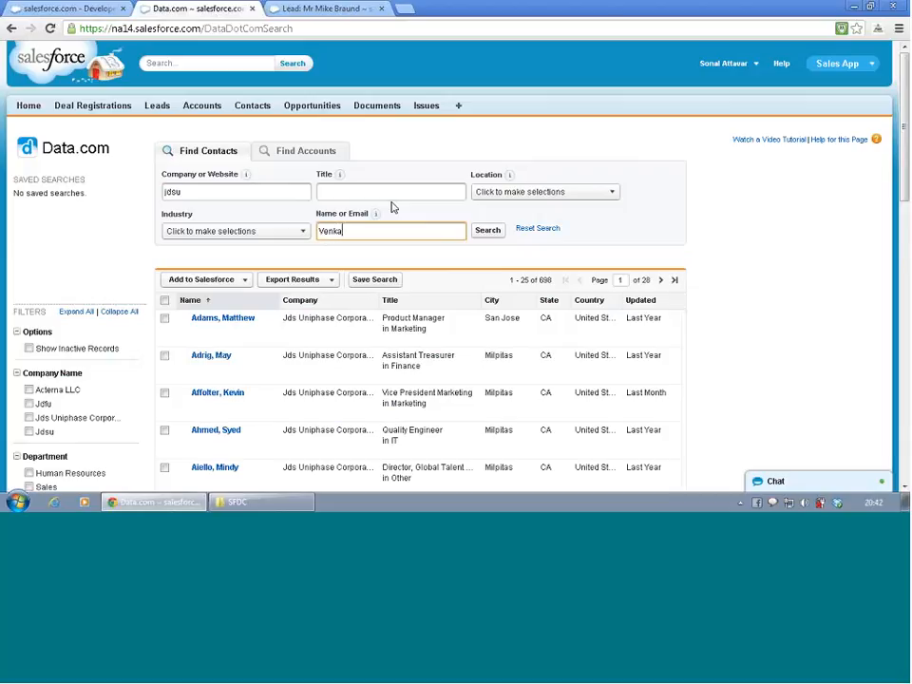
text(t)
click(490, 231)
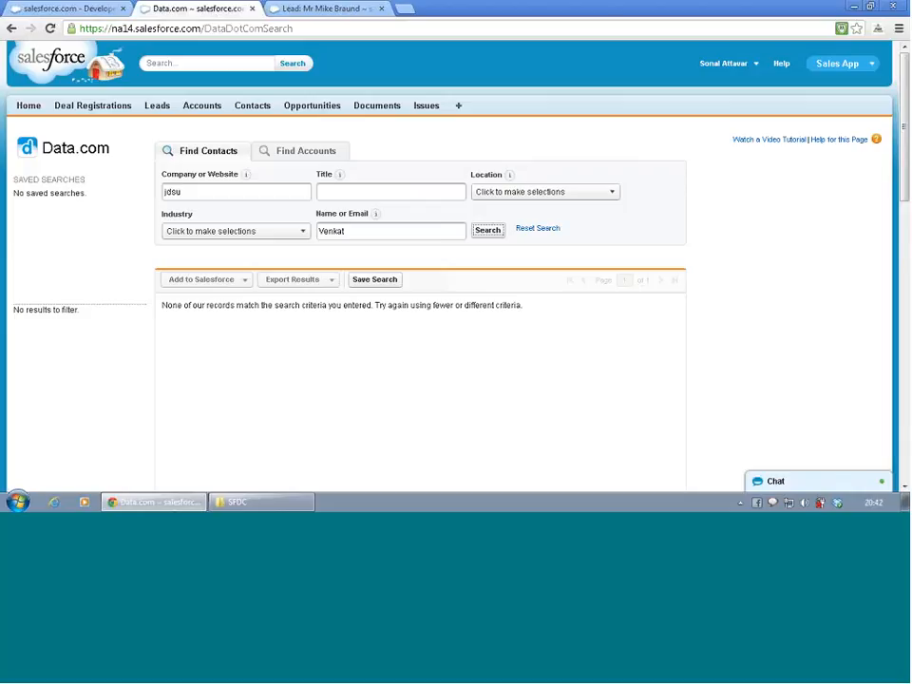
- Clear the company criterion and rerun the contact search by the person's name only
double_click(221, 193)
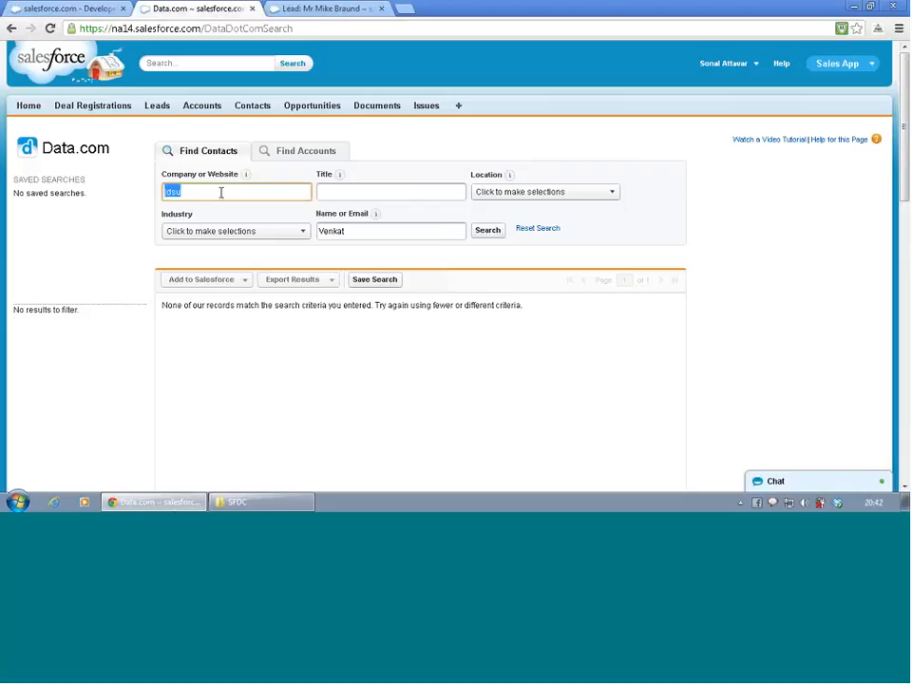
key(BackSpace)
click(488, 231)
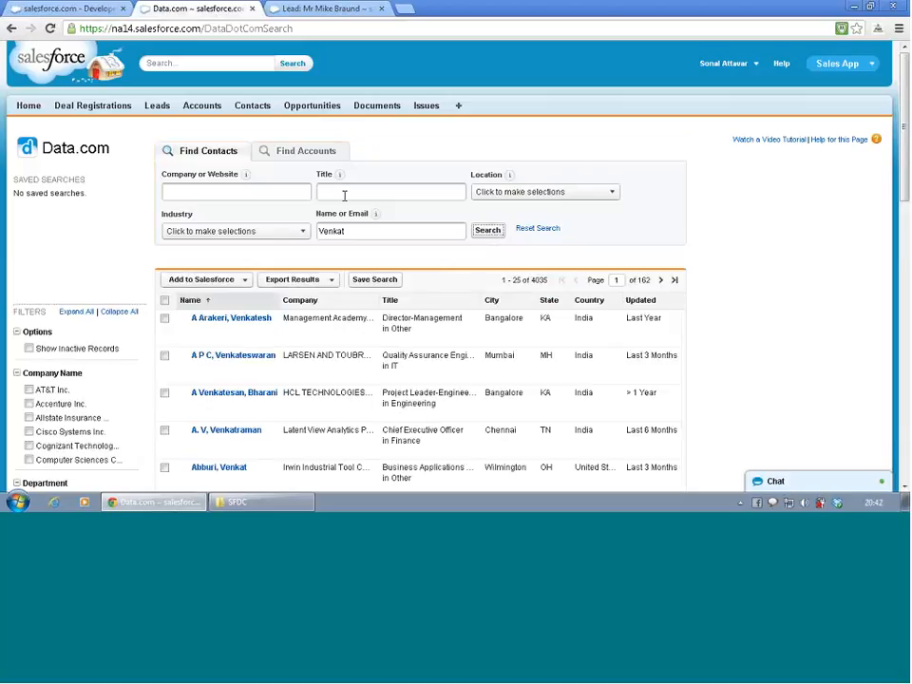
- Search contacts for the company Adobe, replacing the name criterion with another person's full name
click(237, 190)
text(A)
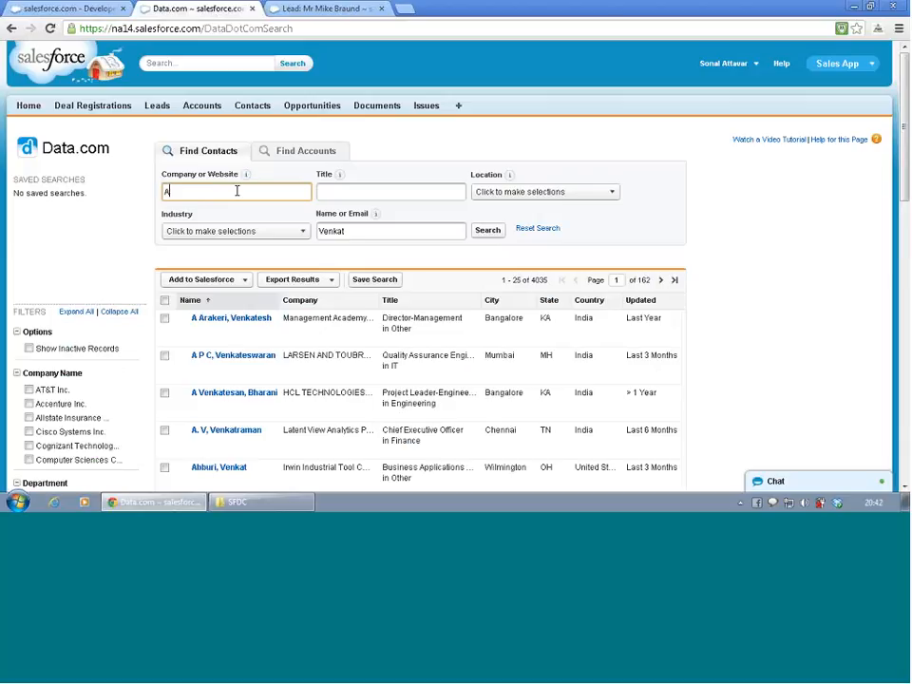
text(dobe)
click(381, 231)
key(ctrl+a)
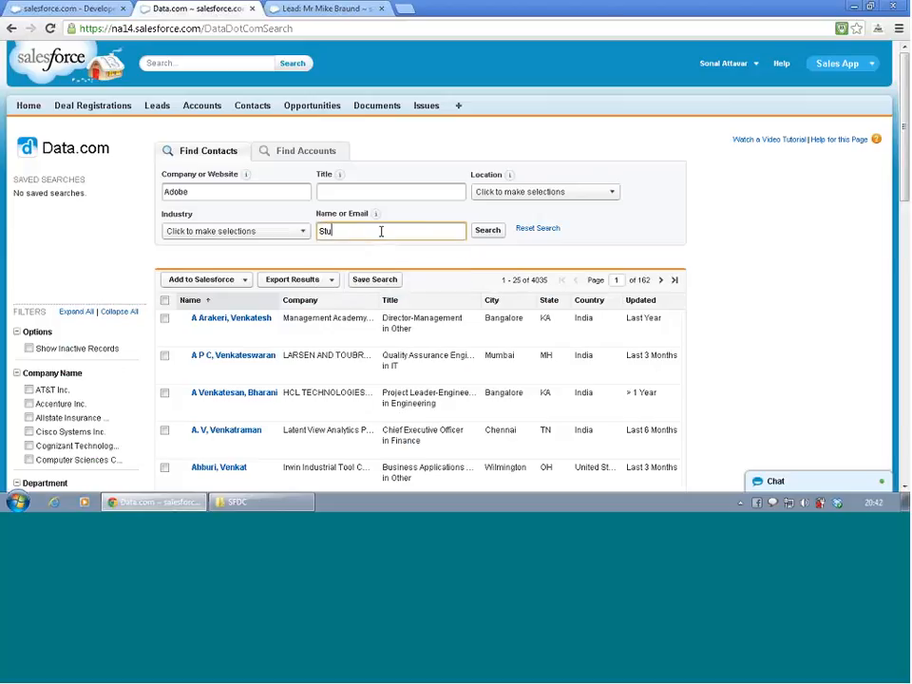
click(489, 238)
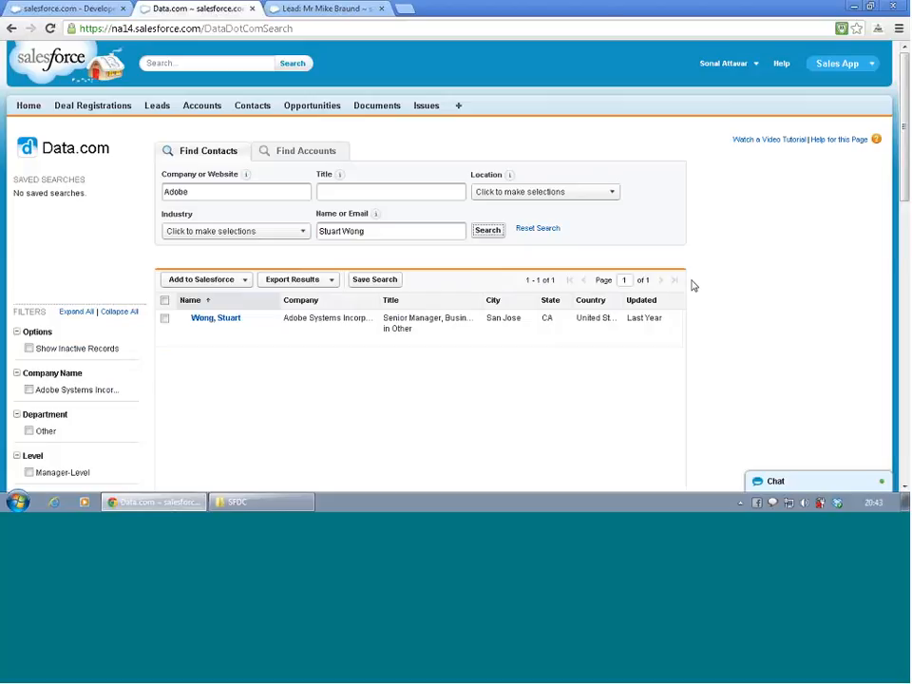
- Try to view the Adobe contact's details from the search results and close the dialog
drag(692, 286, 599, 383)
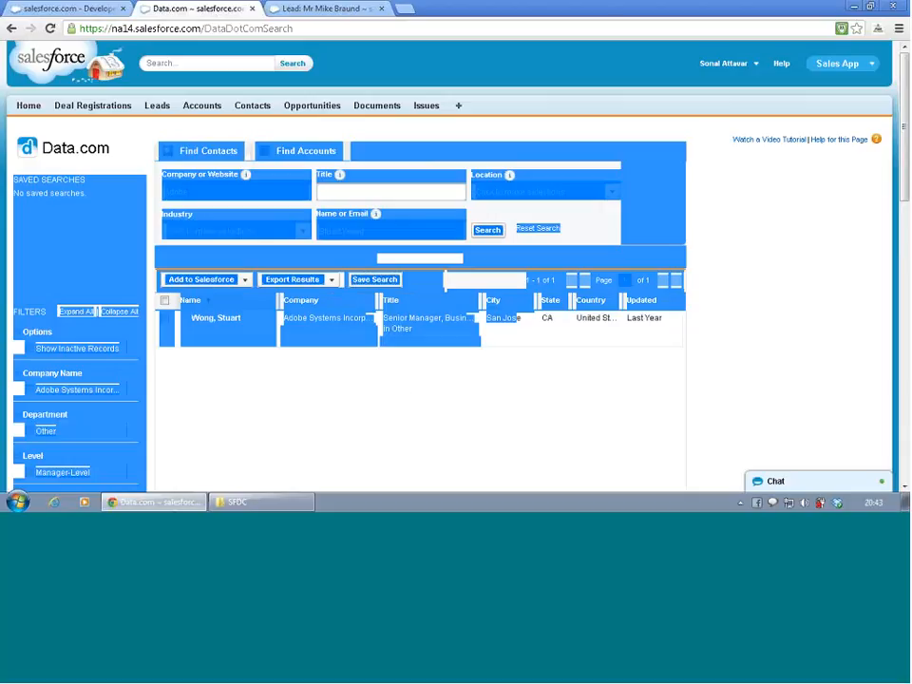
click(761, 308)
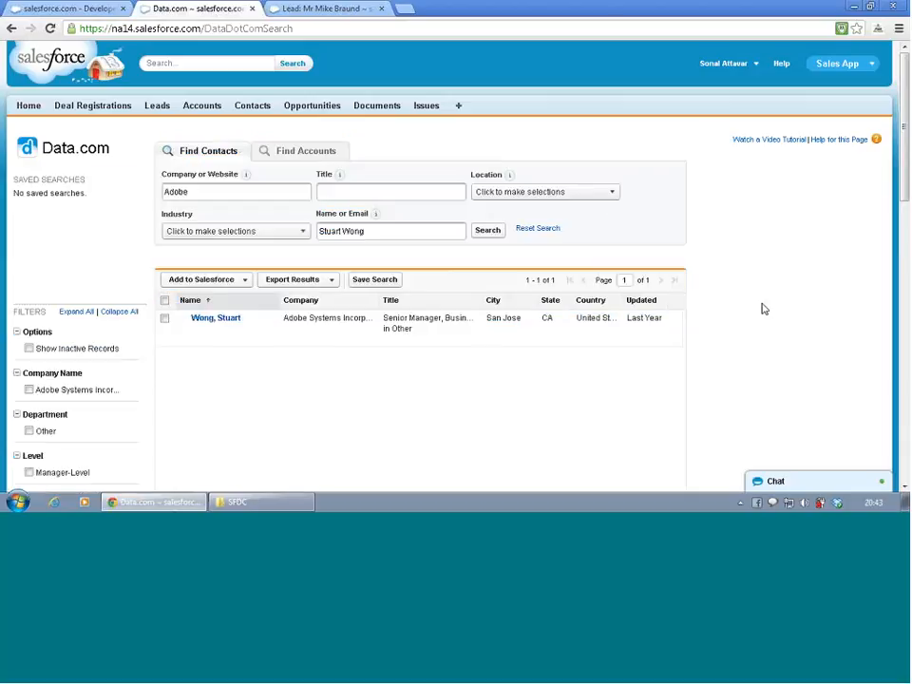
click(215, 320)
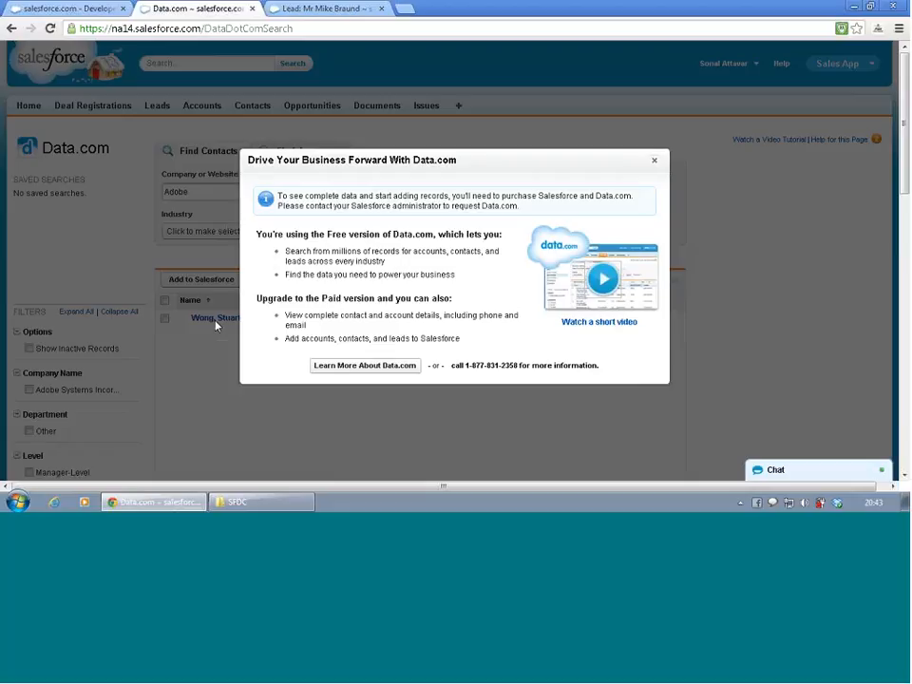
click(655, 161)
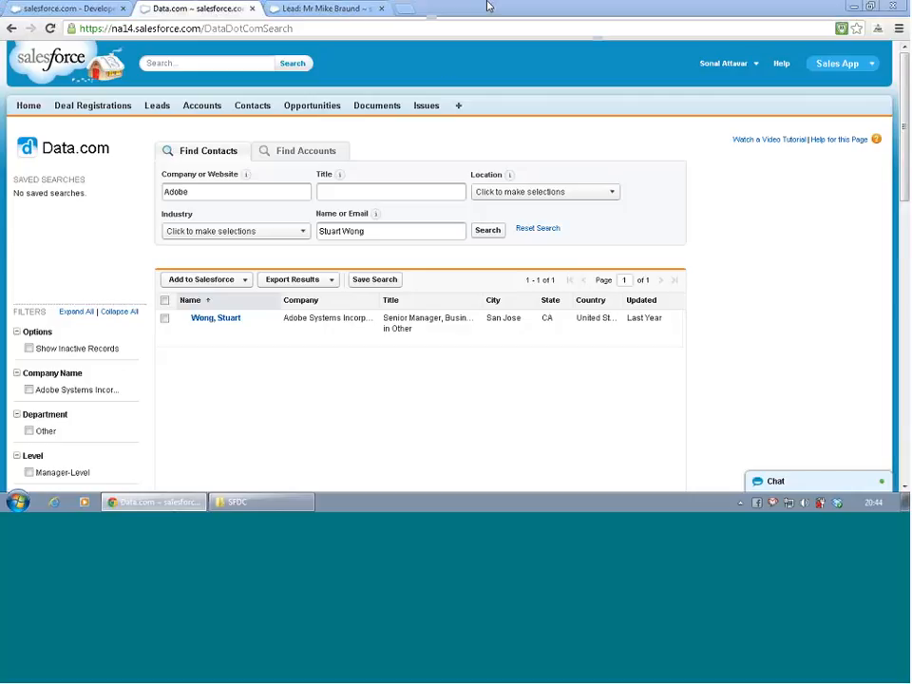
- Open Gmail in a new browser tab, switch from there to Google Drive, and close the inbox tab
click(404, 7)
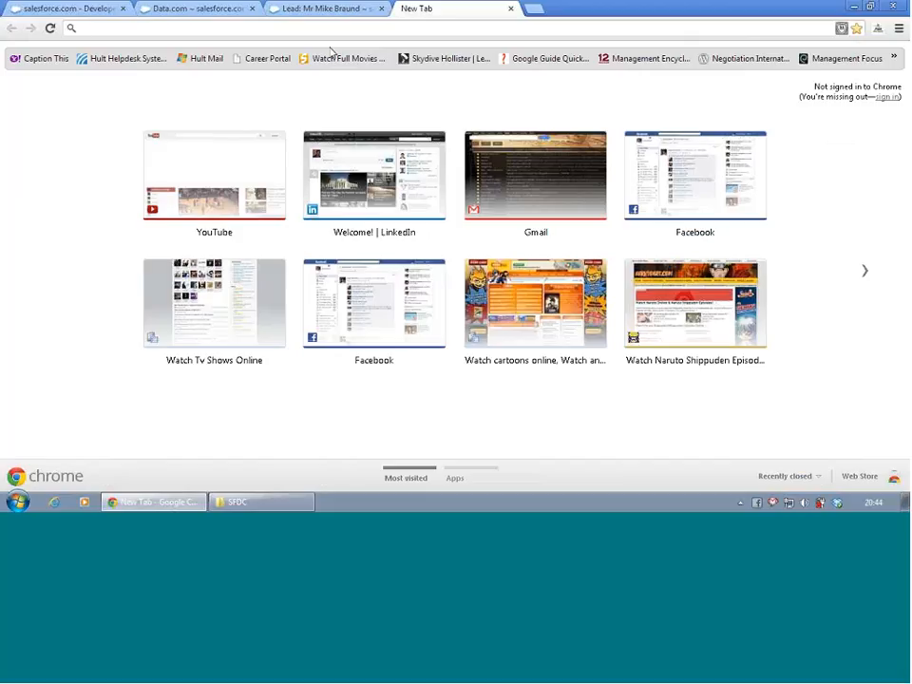
text(gmail.com)
key(Return)
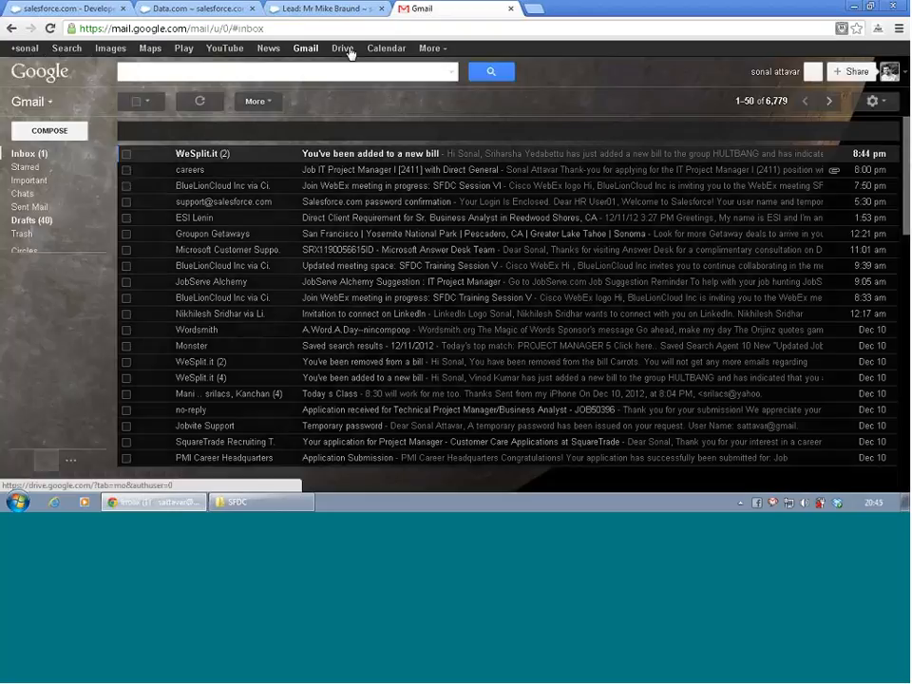
click(343, 48)
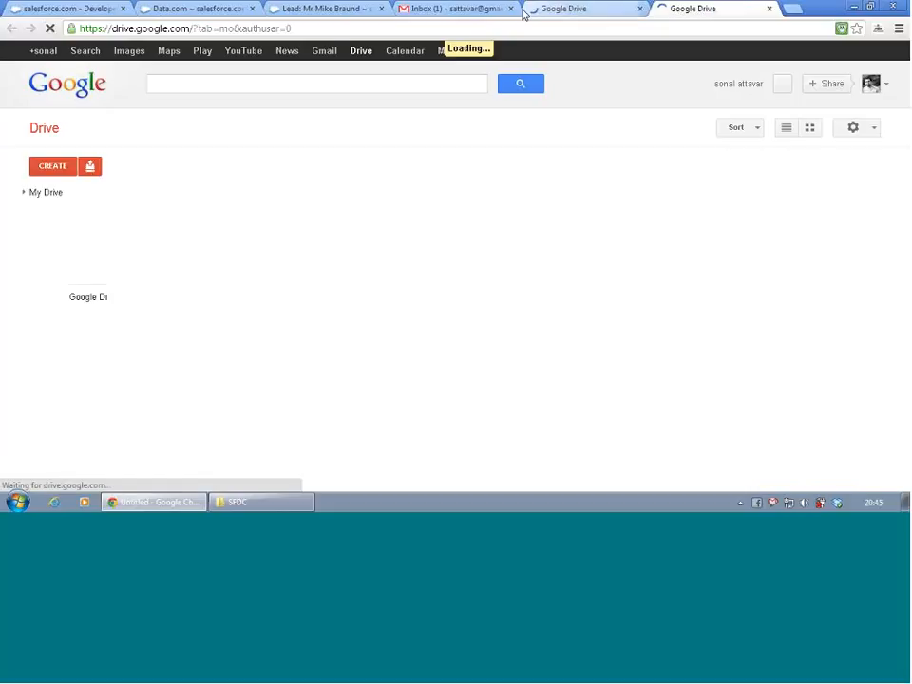
click(511, 9)
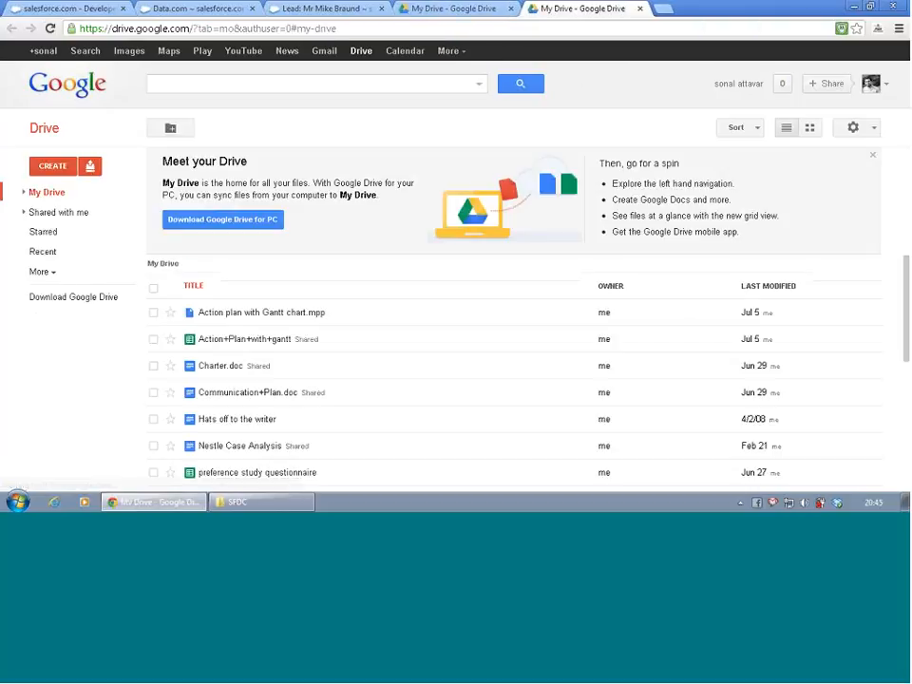
click(54, 167)
click(84, 191)
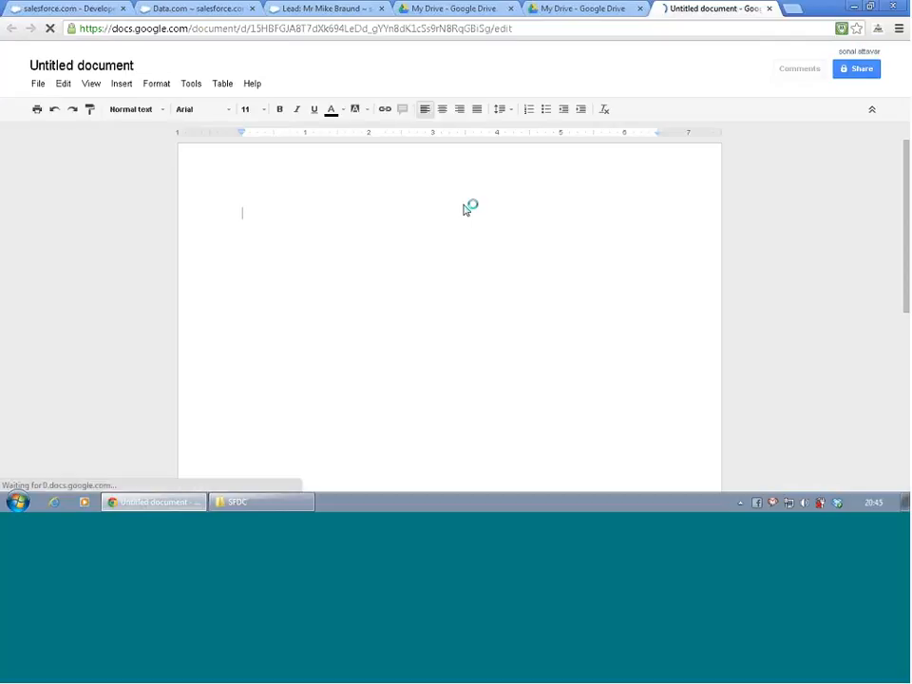
text(Fir)
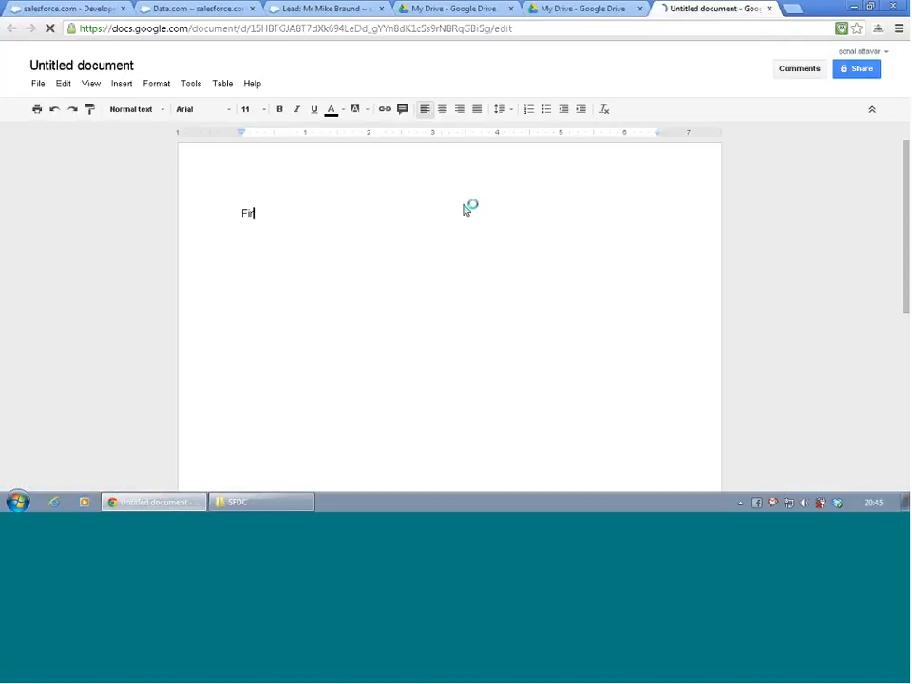
key(BackSpace)
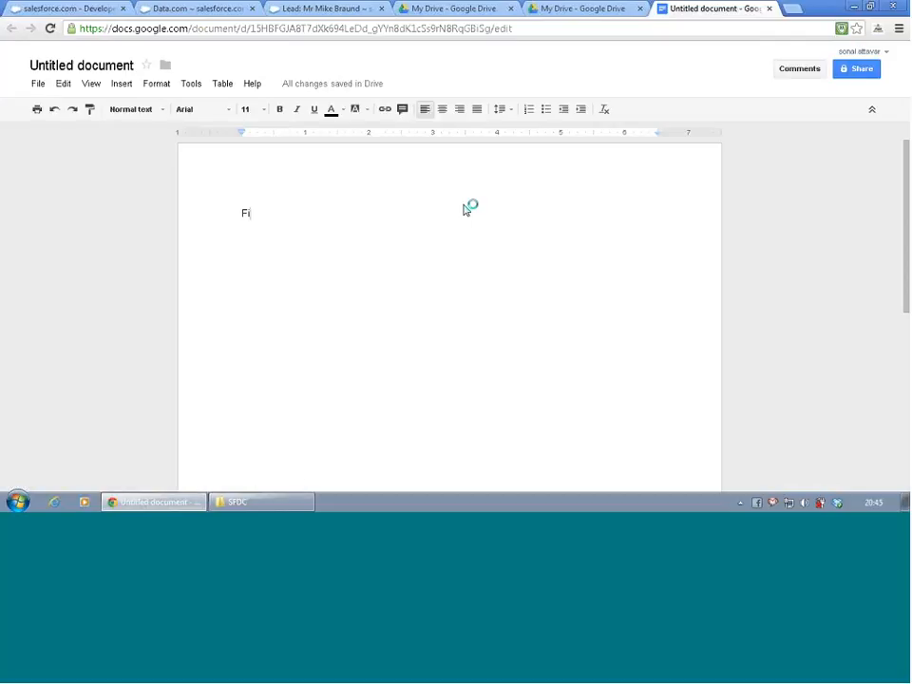
key(BackSpace)
key(BackSpace)
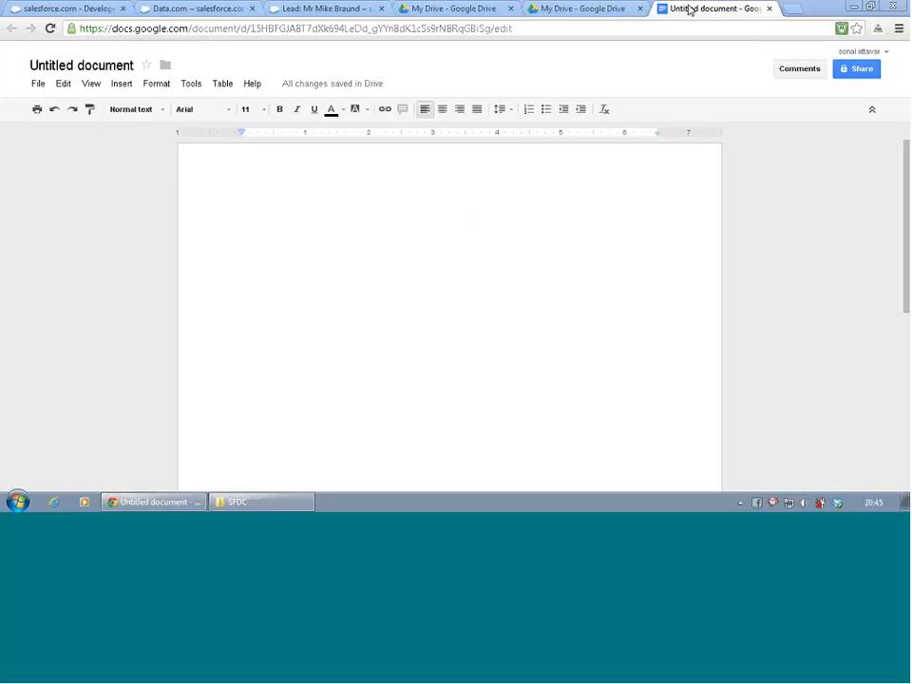
click(768, 7)
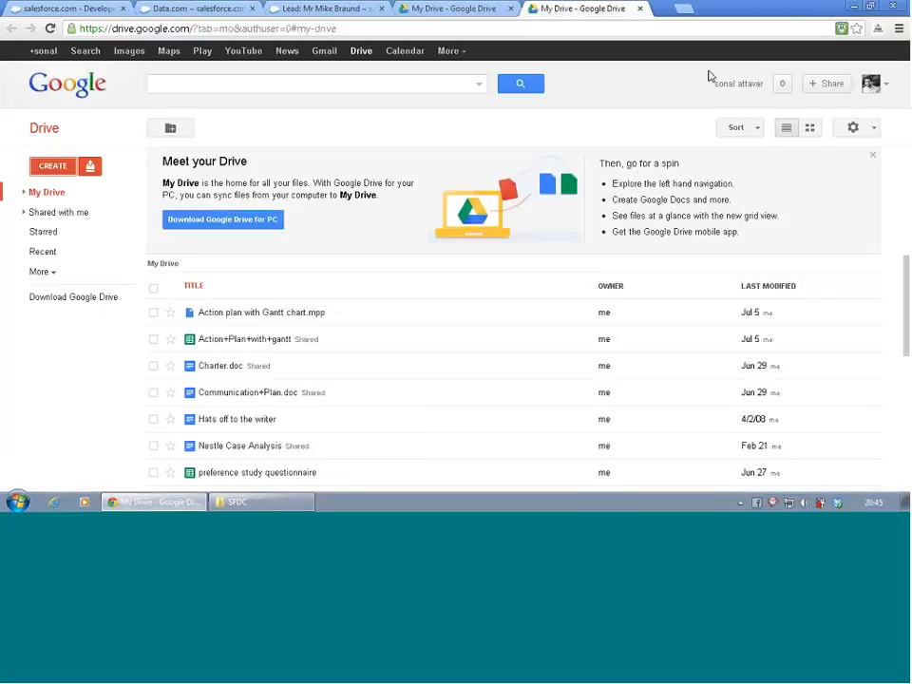
- Show all items in Google Drive and open the document "SFDC Assignment - 8:00 to 9:30 Pm batch"
click(54, 274)
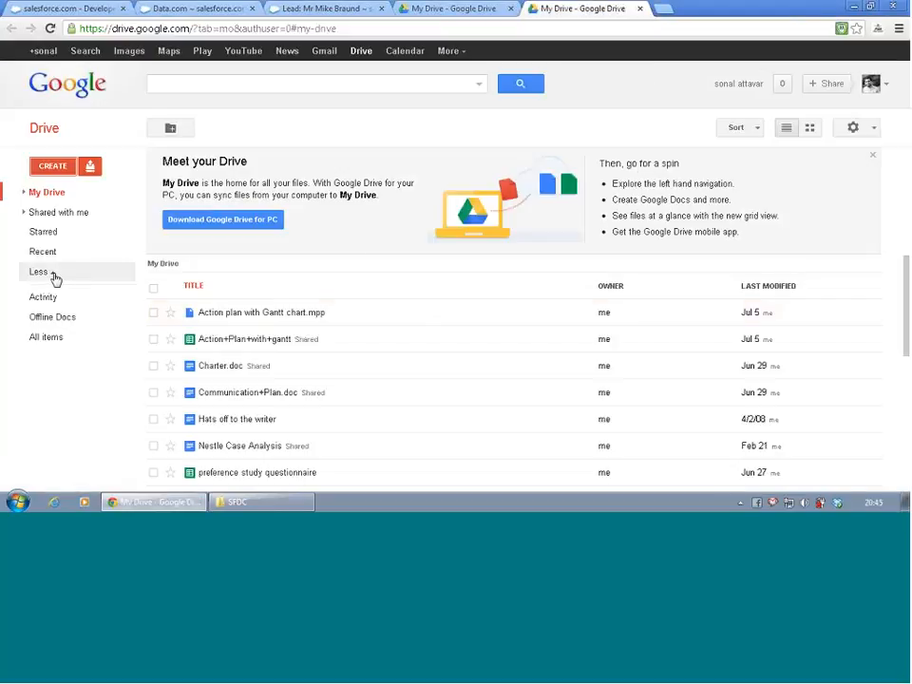
click(55, 338)
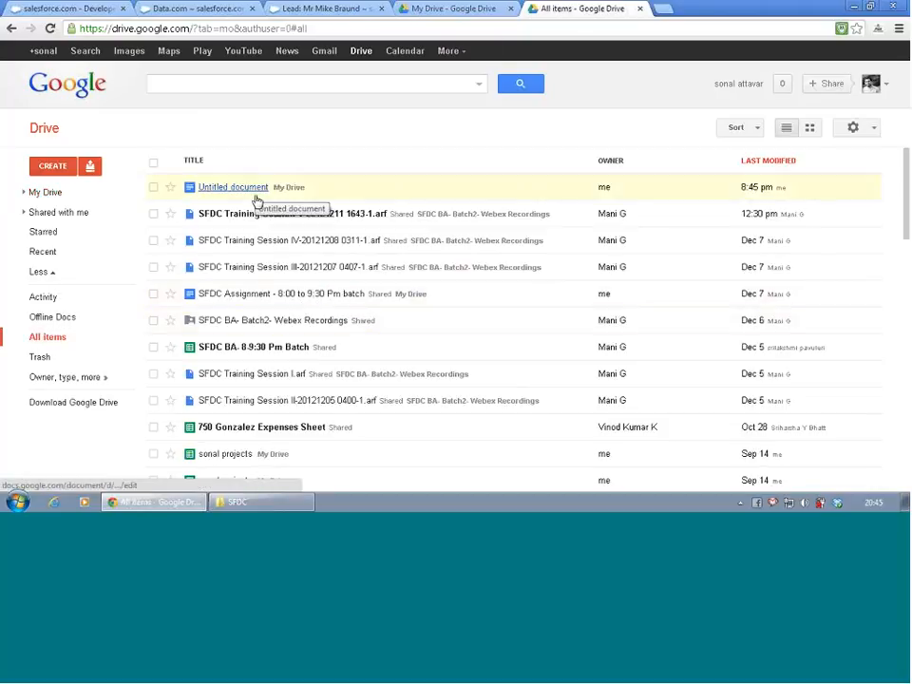
click(259, 297)
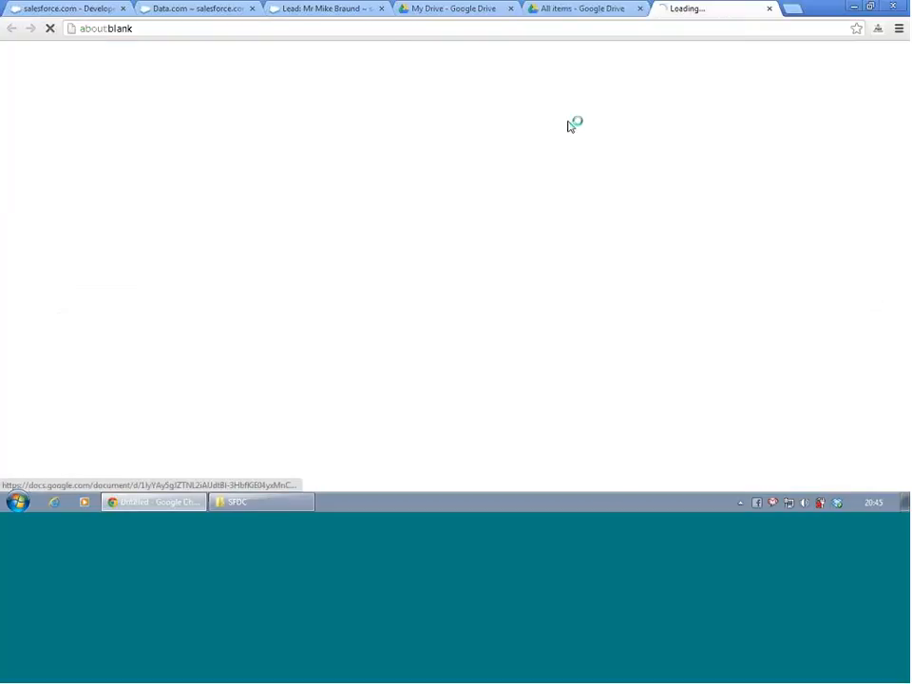
- Add the heading "Assignment 2" below the Assignment 1 text, separated by a blank line
click(360, 310)
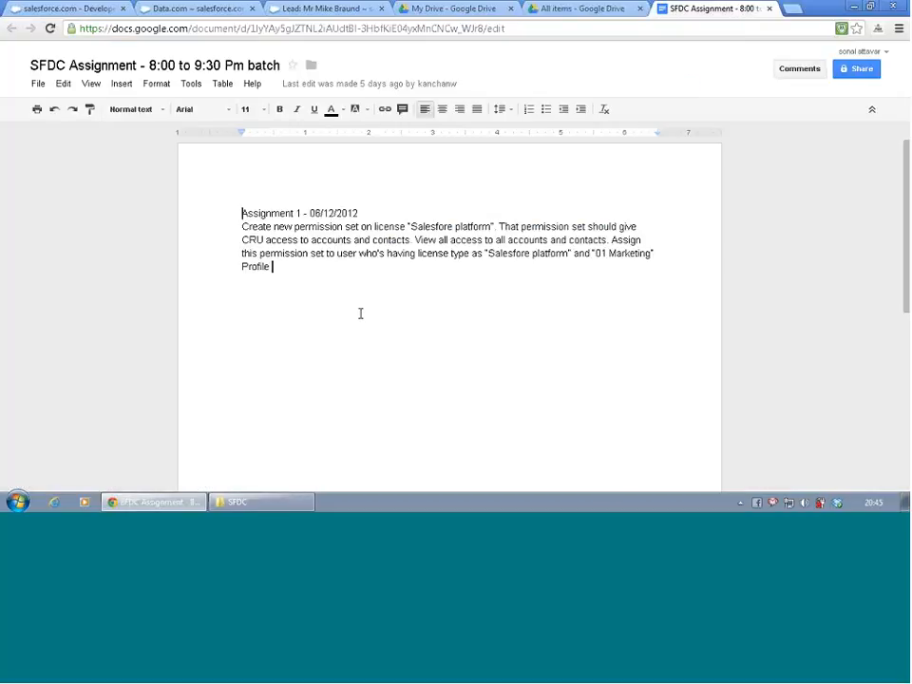
key(Return)
key(Return)
text(A)
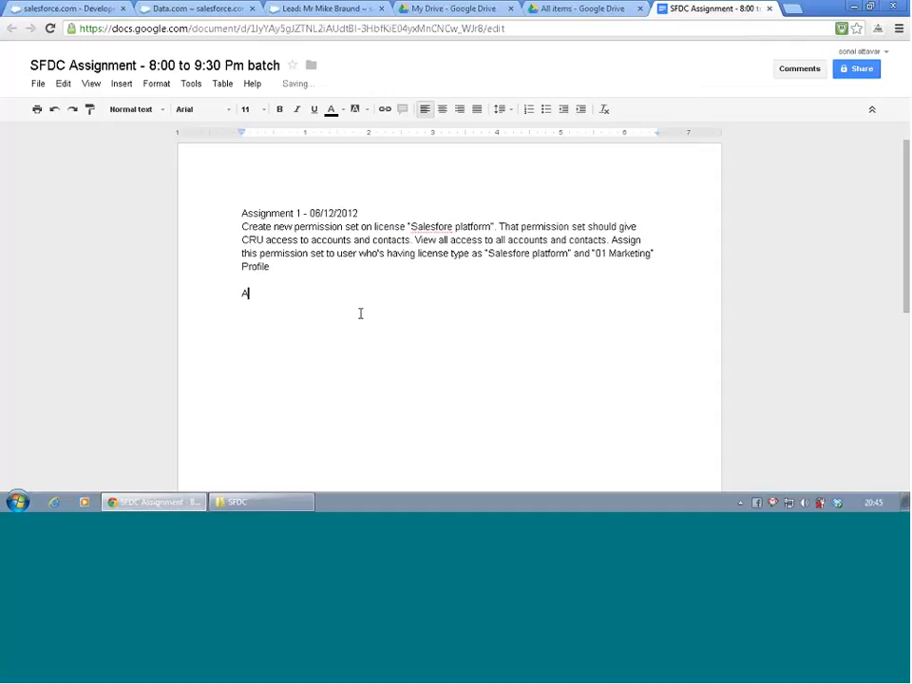
text(ssignment 2)
key(Return)
- Begin the Assignment 2 description on a new line with "Create a field in lead object"
text(Create )
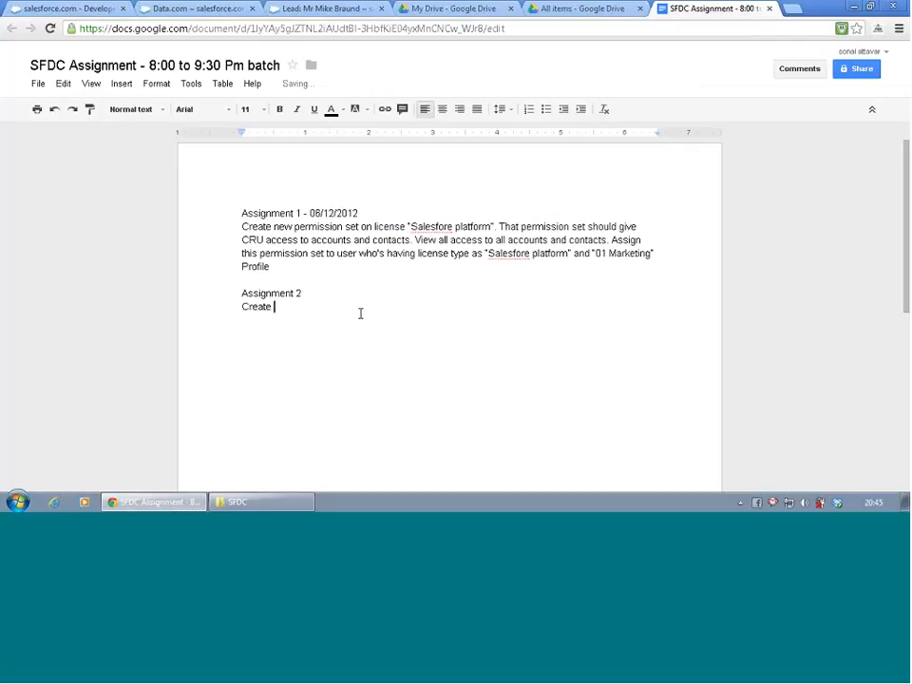
text(a field in lead object. The le)
- Continue the Assignment 2 description with the sentence "The lead object is estimated booking."
text(ad object )
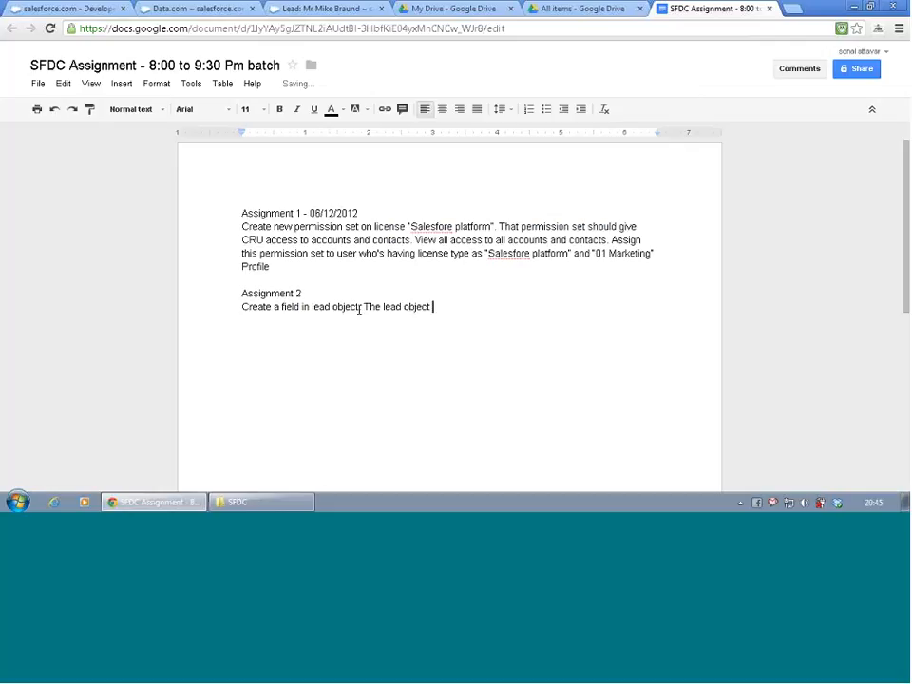
text(is estimated bool)
key(BackSpace)
text(king)
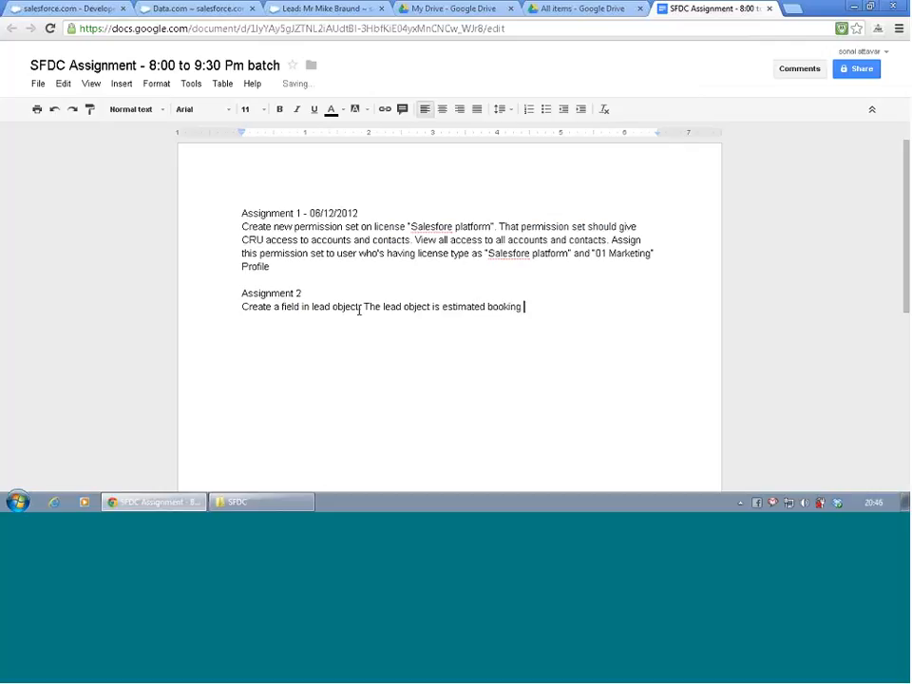
key(BackSpace)
text(. This is not a requir)
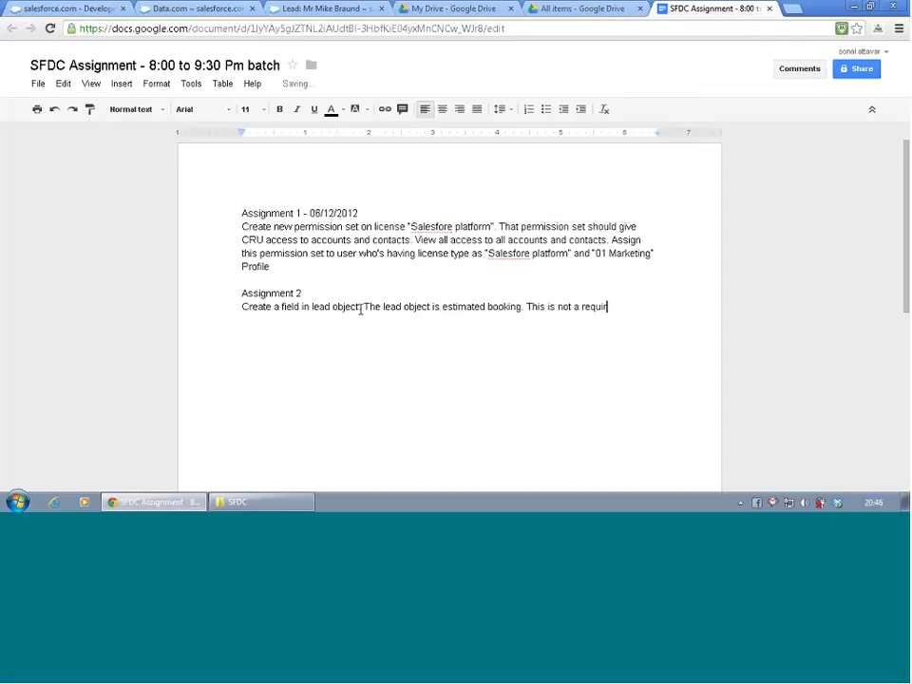
text(ed field on a object )
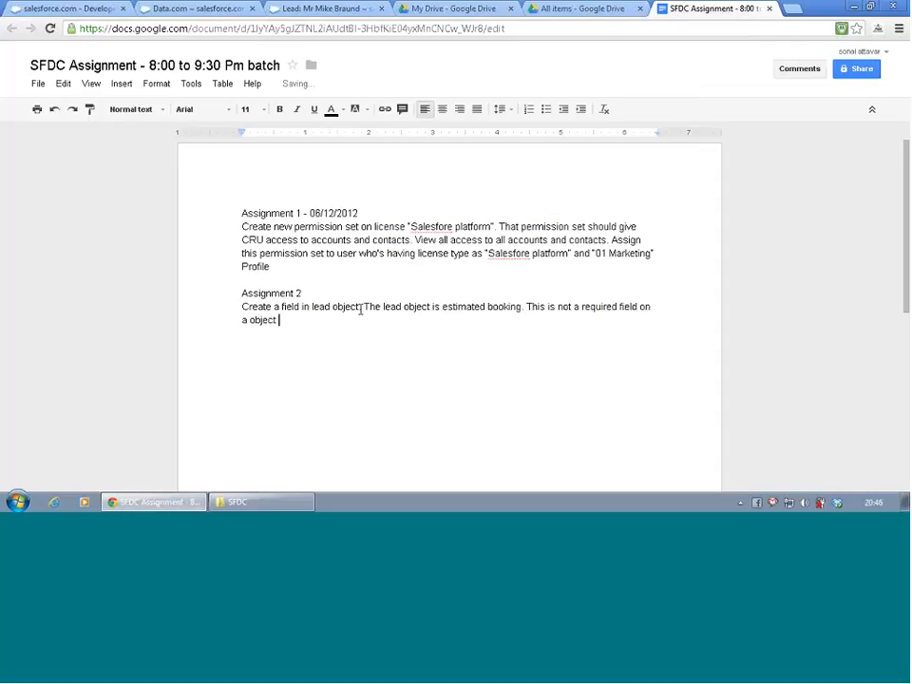
text(level)
- Raise the system volume and return to the end of the Assignment 2 description
click(804, 504)
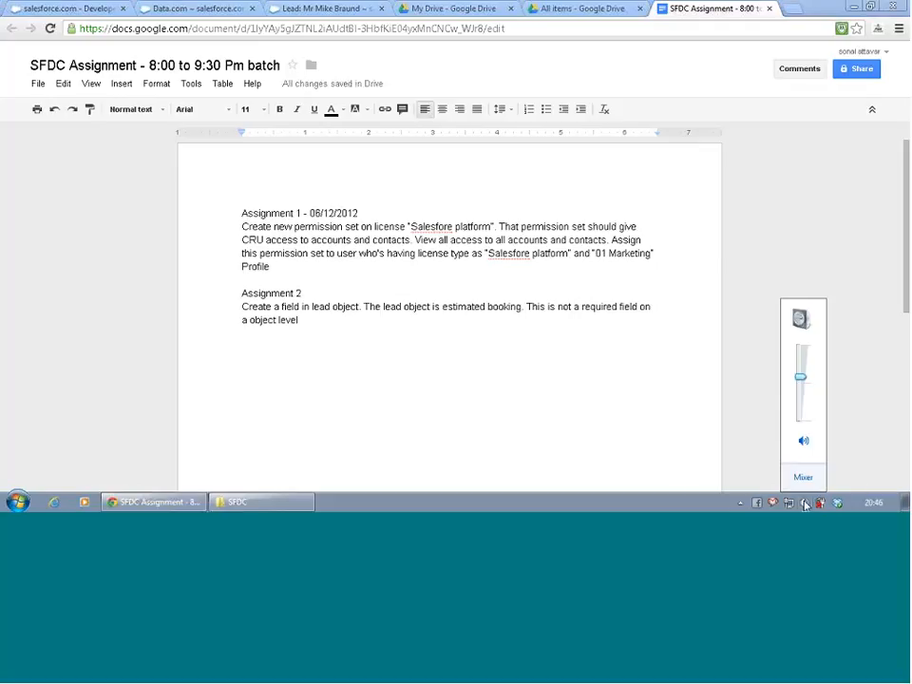
click(800, 363)
click(371, 319)
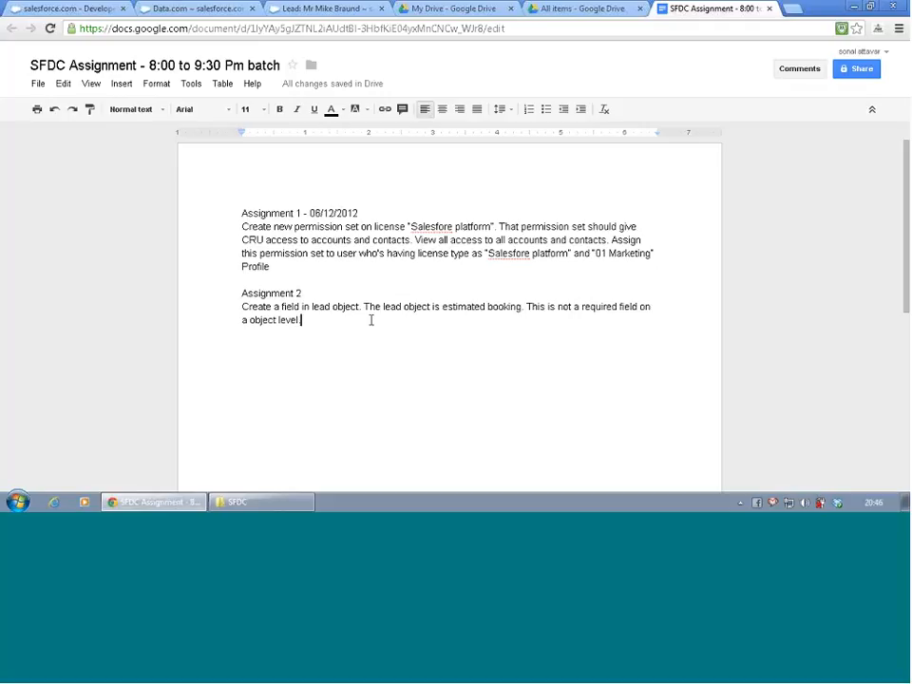
- End the sentence with a period and add "Must be a required for sales profile" to the Assignment 2 description
text(.)
text(Must be a )
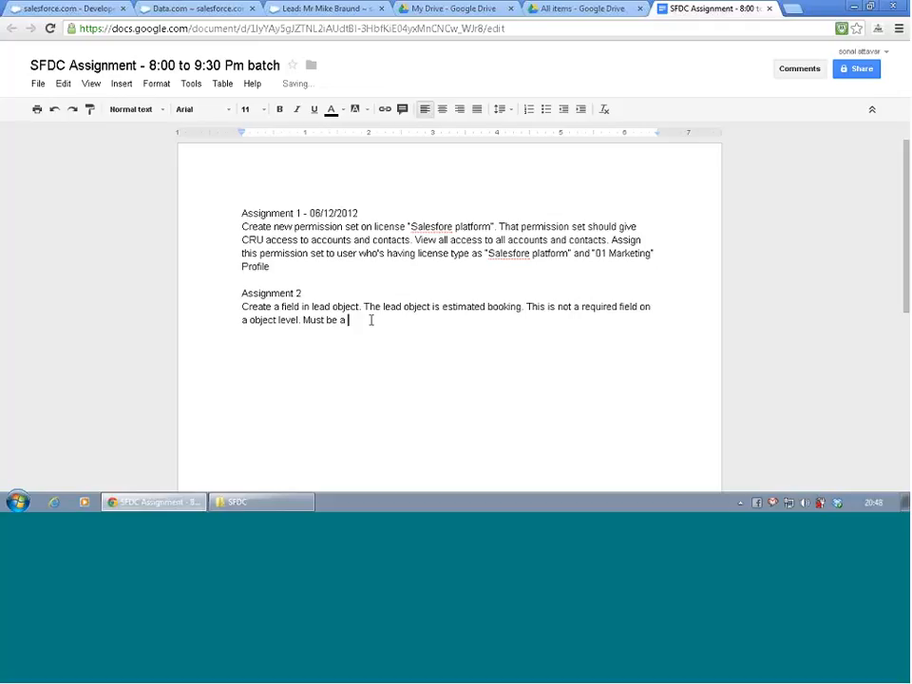
text(required for sales r)
key(BackSpace)
text(p)
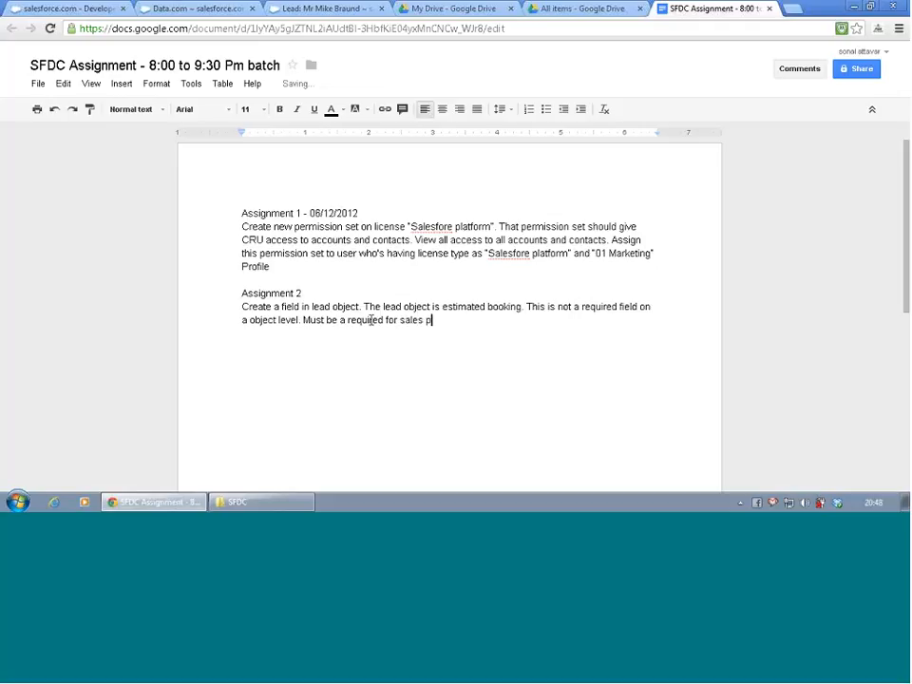
text(rofile and optional for mar)
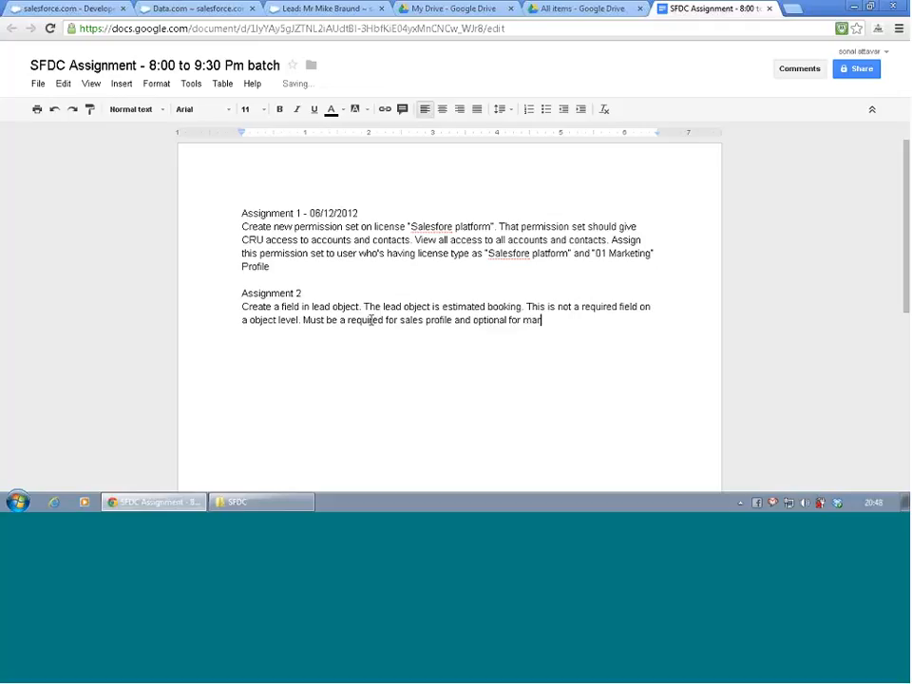
text(keting profile.)
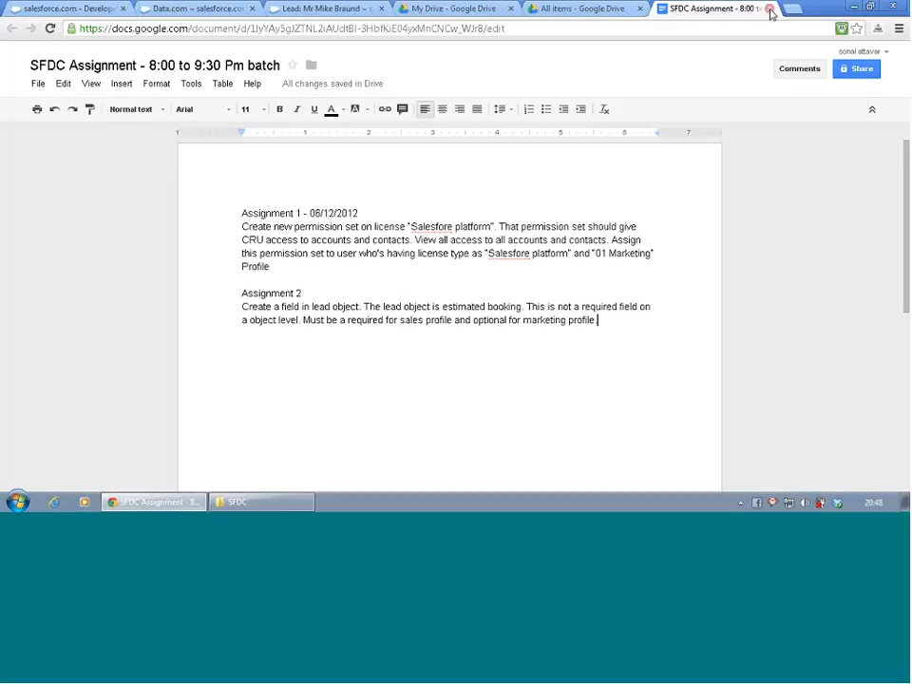
- Append the date "- 11/12/2012" to the Assignment 2 heading
click(329, 291)
text(-)
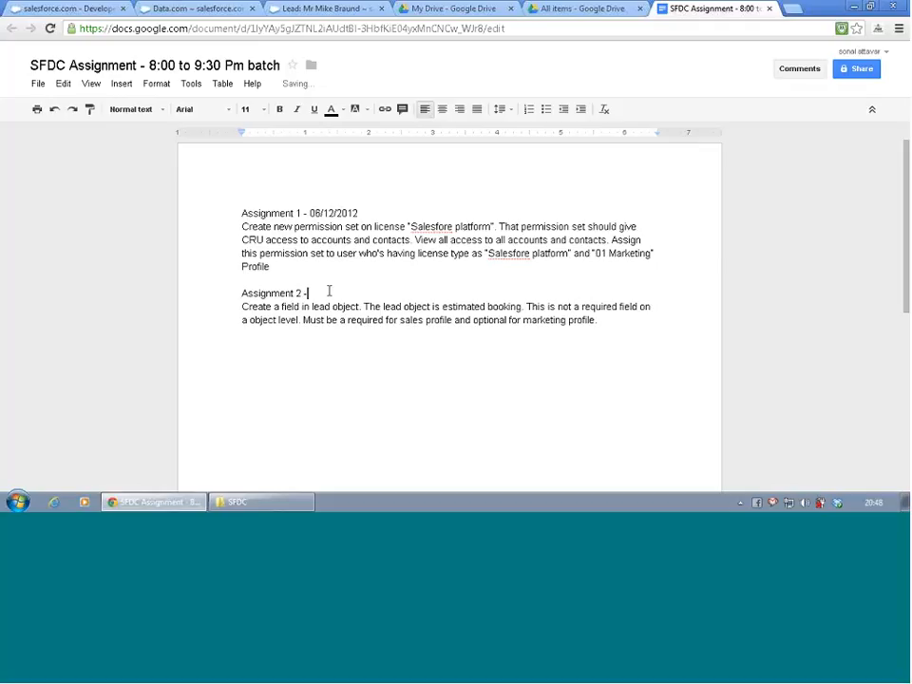
text( 0)
text(11)
mouse_move(873, 501)
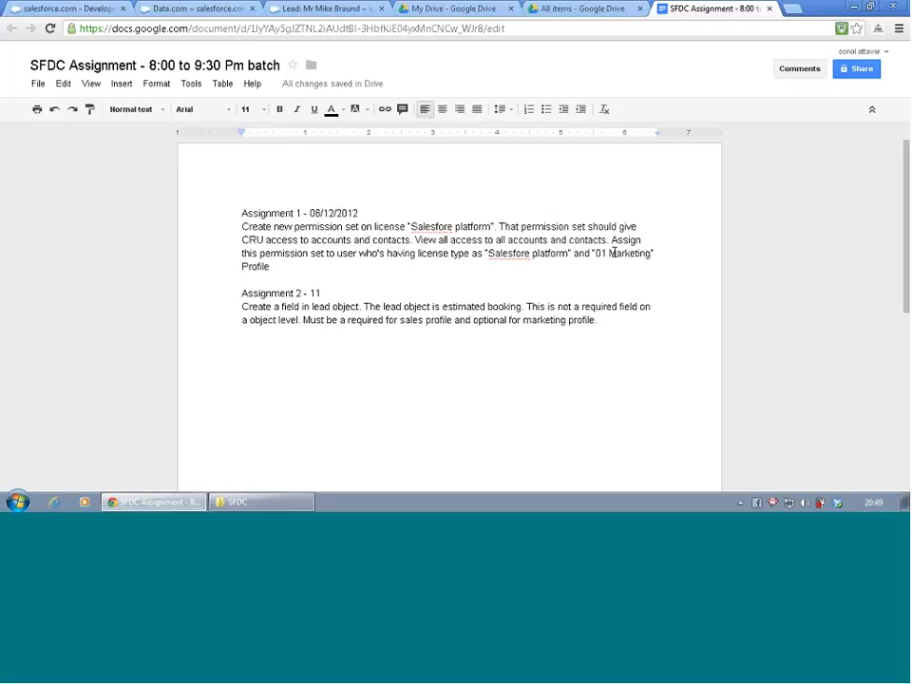
text(/12/)
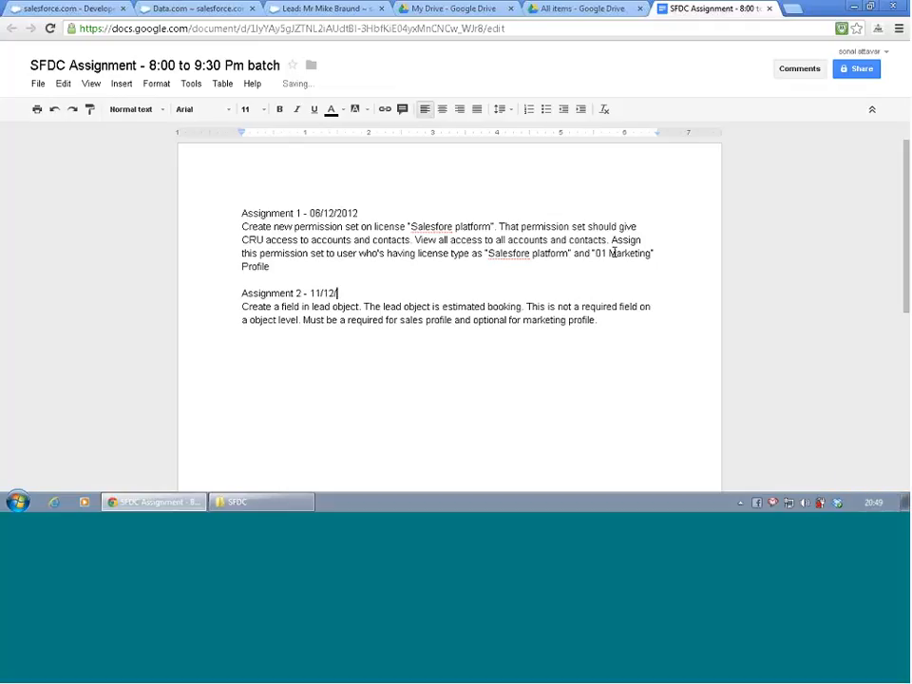
text(2012)
- Close the assignment document and both Google Drive tabs to return to the Salesforce lead record
click(770, 10)
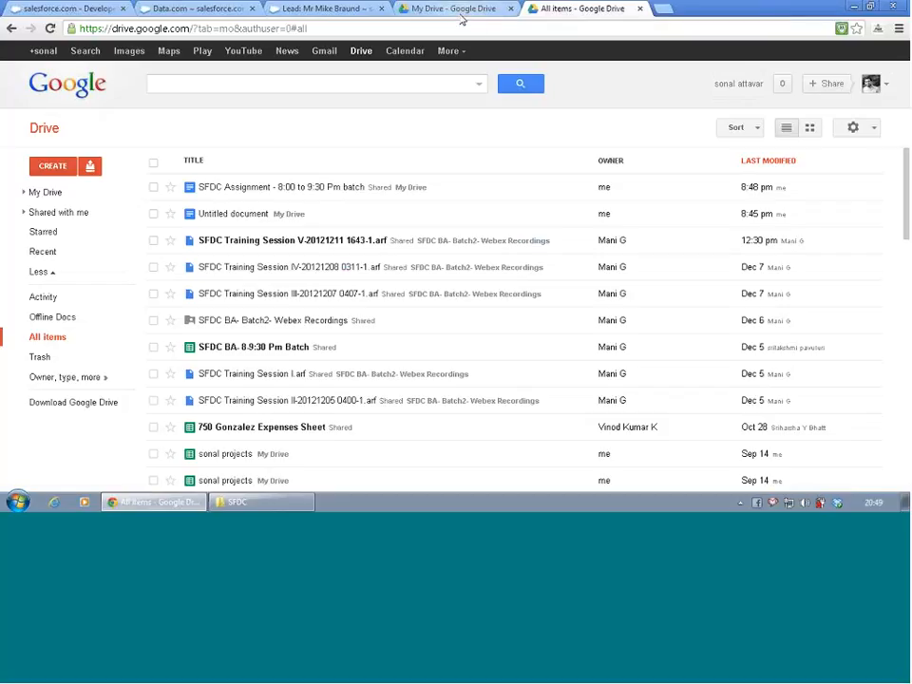
click(640, 8)
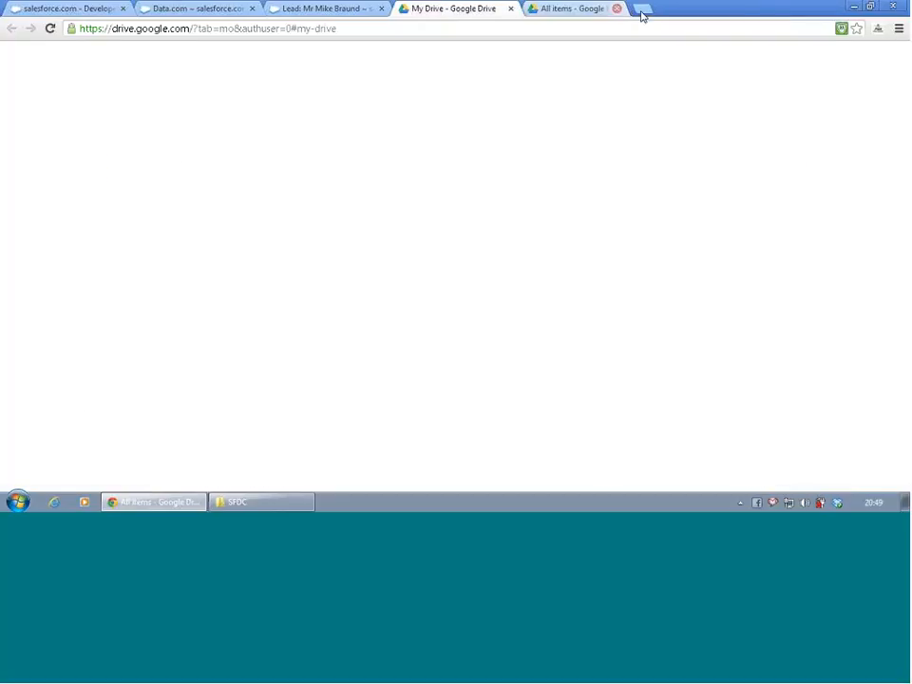
click(510, 9)
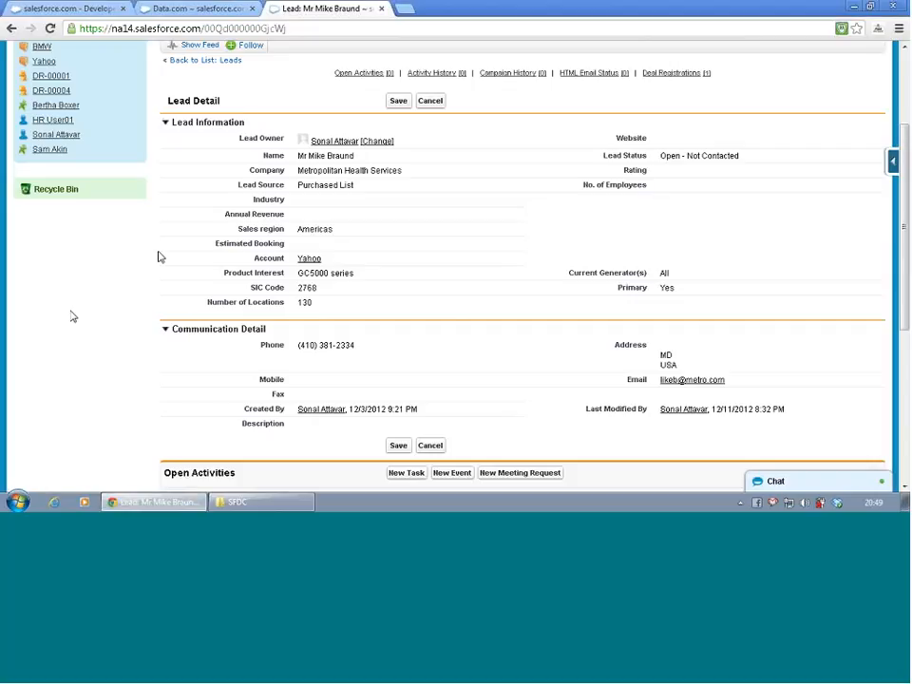
scroll(71, 316, up, 3)
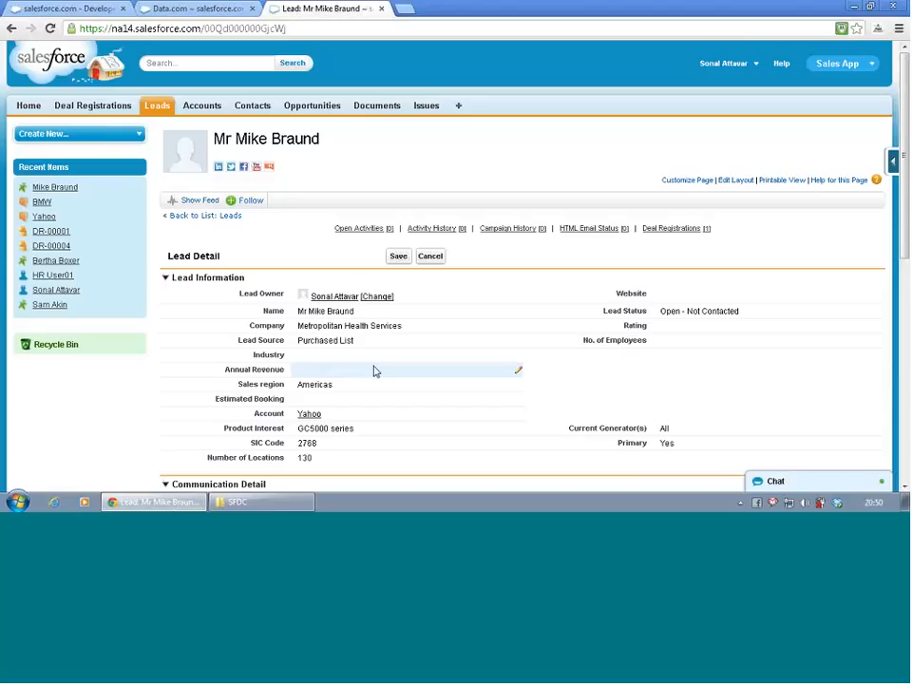
mouse_move(359, 297)
scroll(358, 299, down, 1)
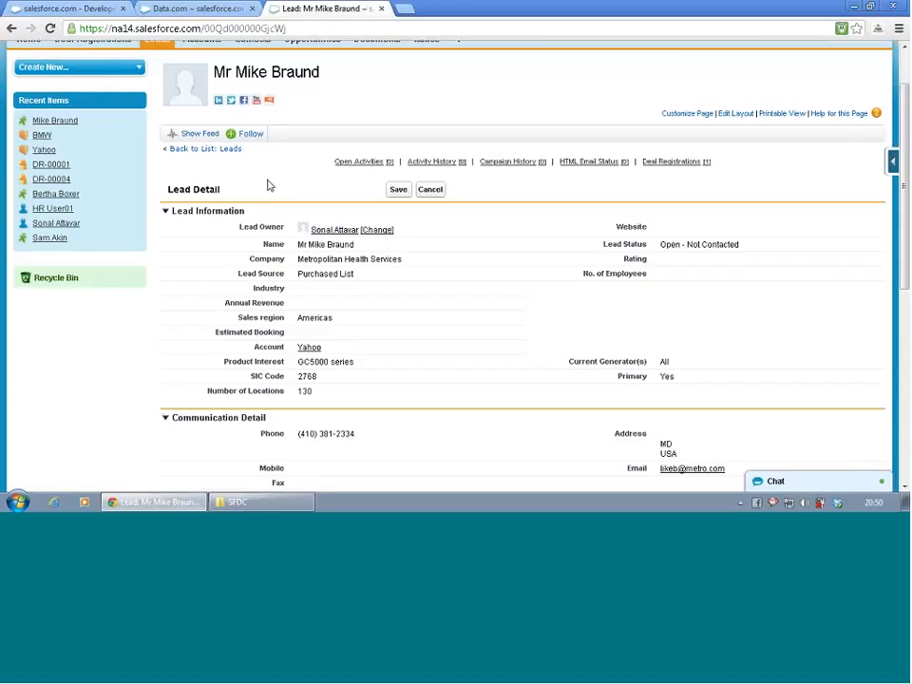
drag(155, 120, 139, 113)
click(139, 113)
- Go to Salesforce Setup and open the Lead Processes page under the Leads customization settings
scroll(68, 329, up, 1)
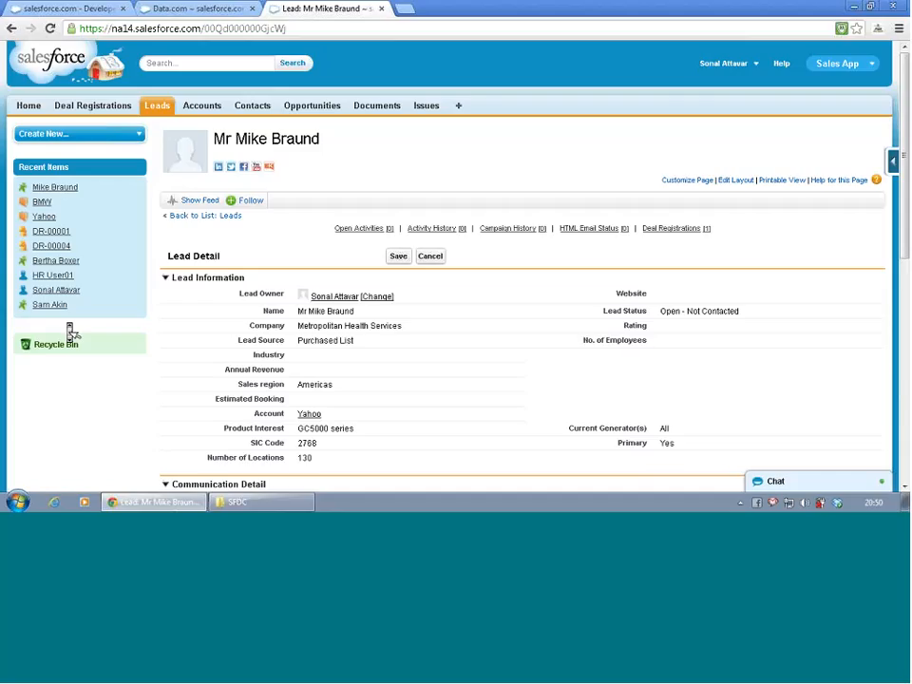
click(731, 69)
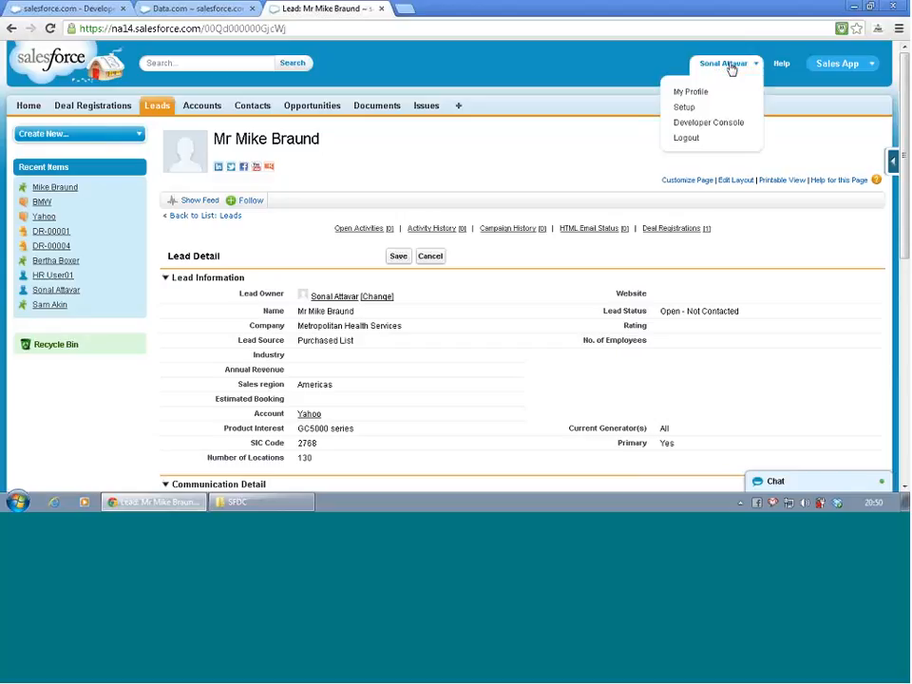
click(700, 108)
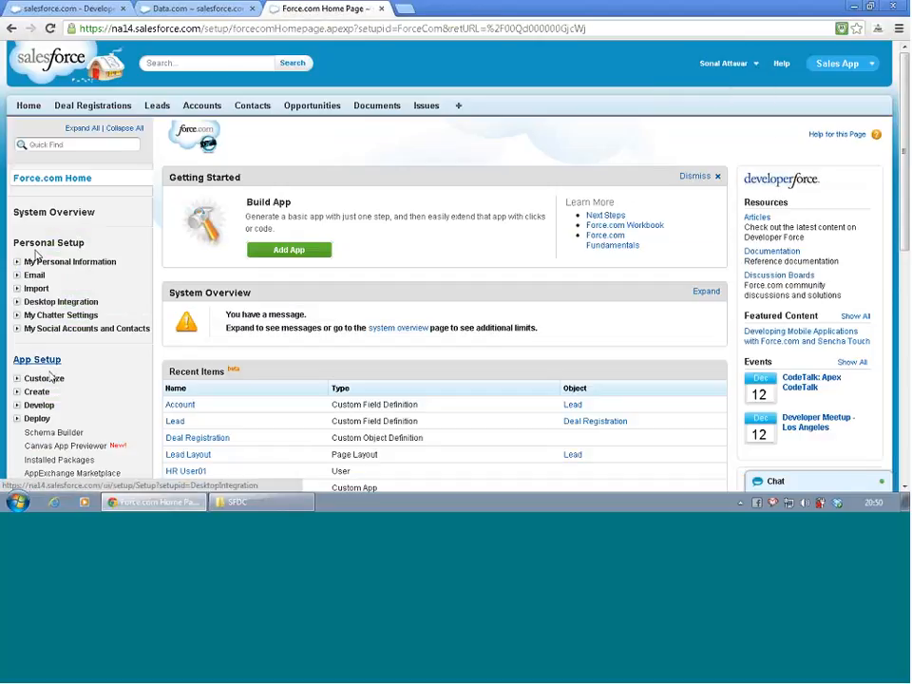
scroll(48, 361, down, 1)
scroll(52, 380, down, 1)
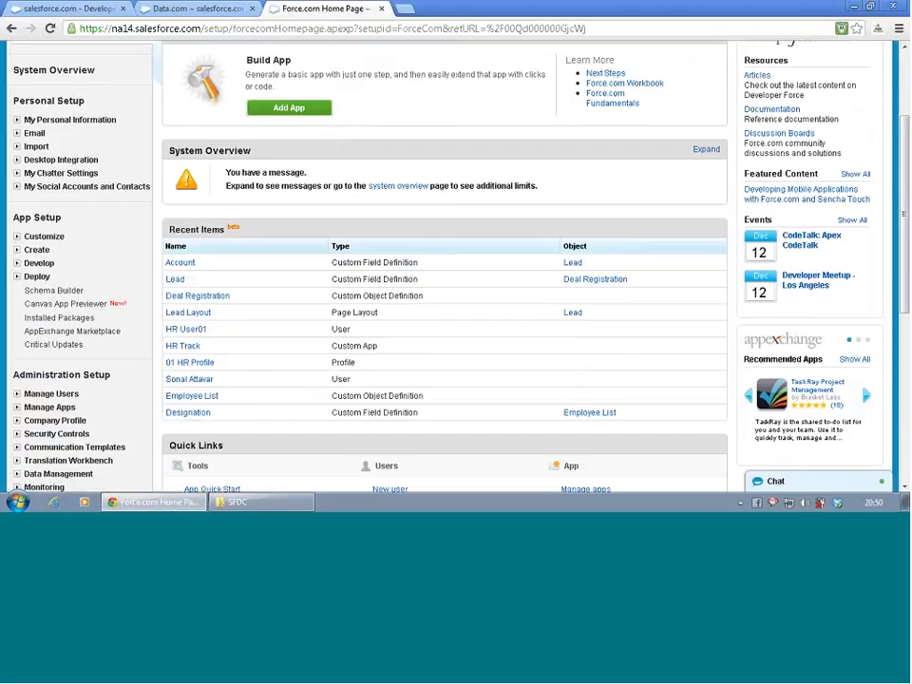
click(16, 235)
click(29, 303)
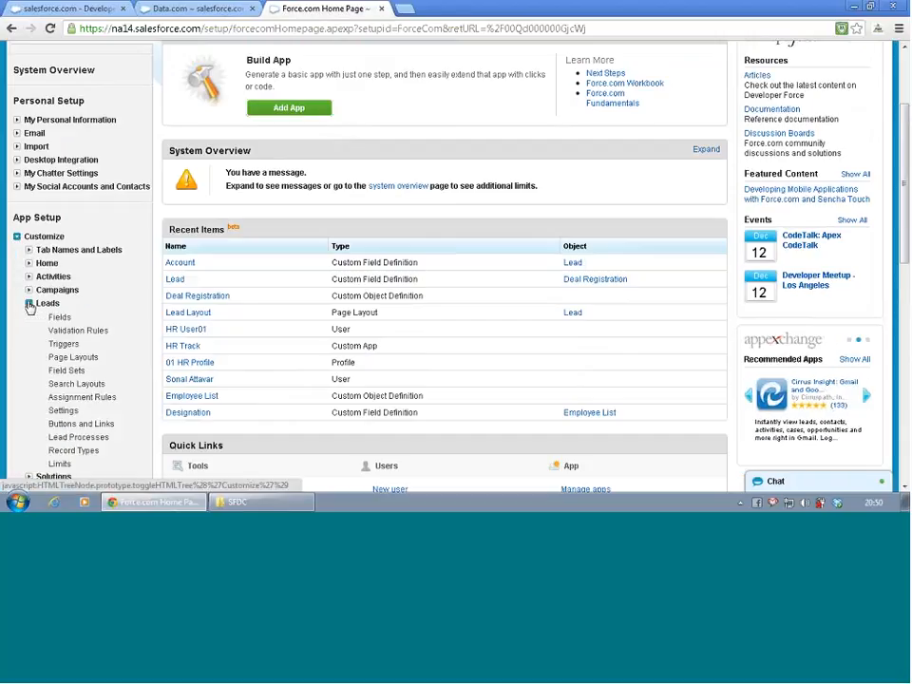
scroll(223, 298, down, 2)
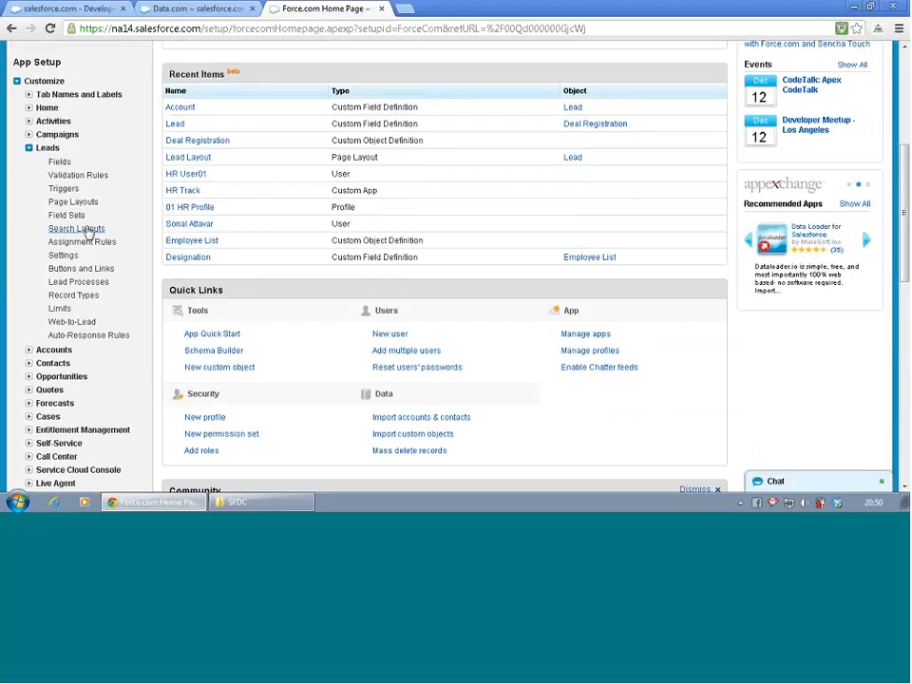
click(90, 282)
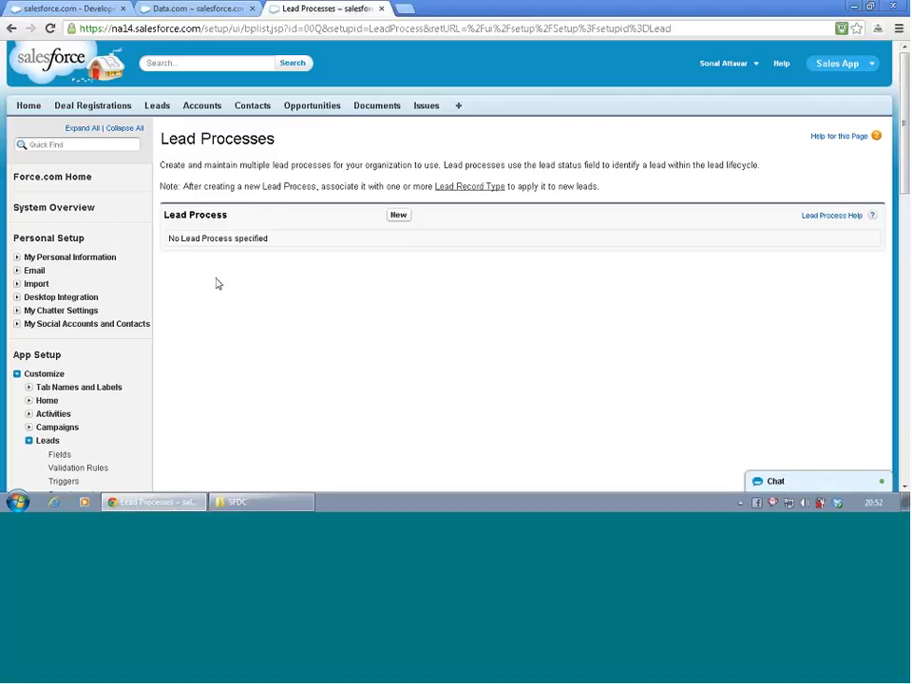
- Start a new lead process, check the available existing lead processes, and cancel the form
click(398, 216)
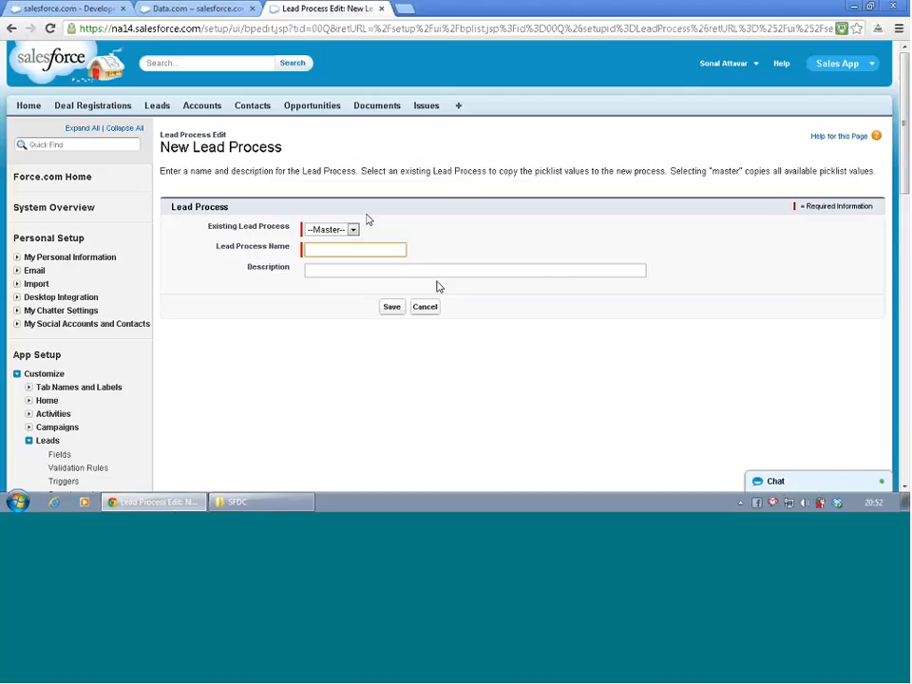
click(353, 230)
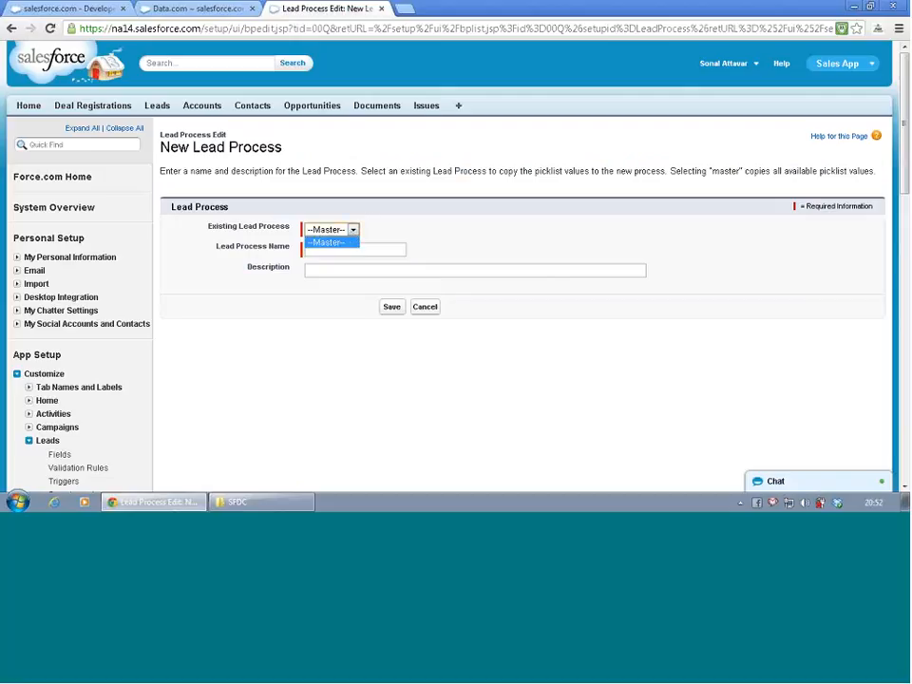
click(436, 308)
click(436, 308)
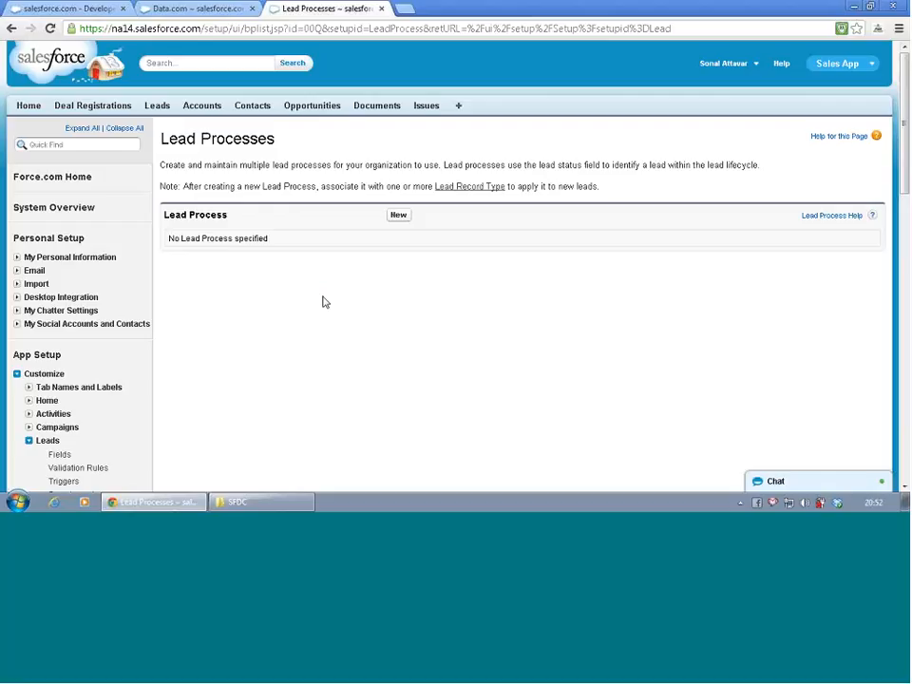
- Open the Leads Fields page in a new browser tab and open the Lead Status field's details
scroll(198, 281, down, 3)
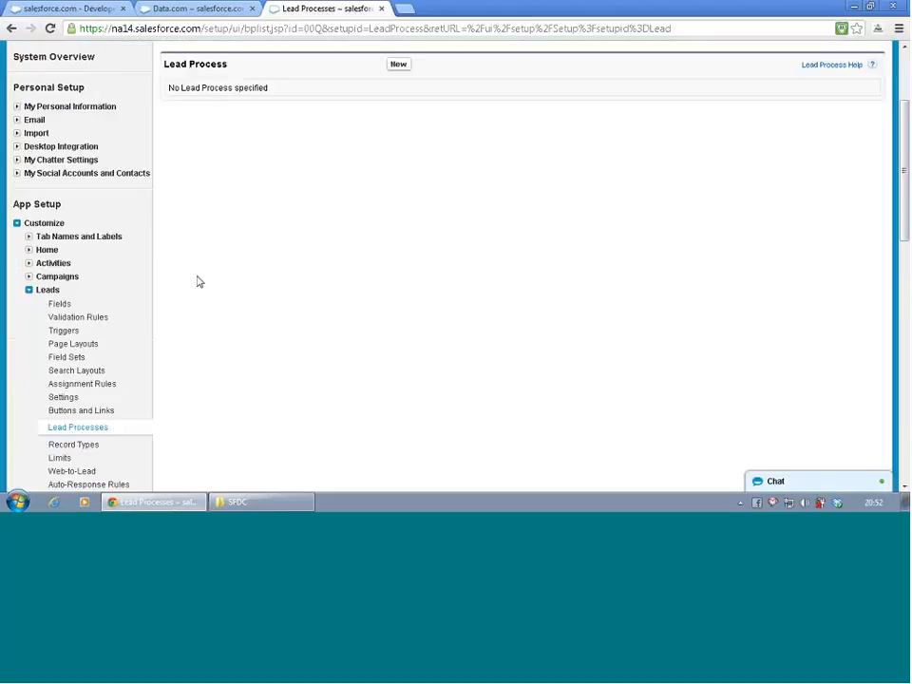
right_click(64, 225)
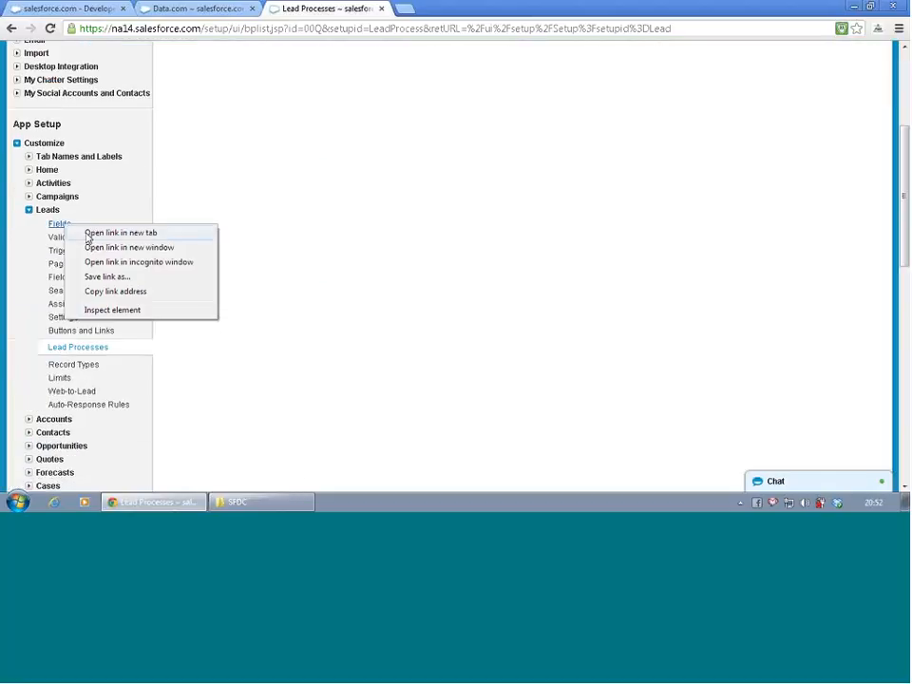
click(115, 234)
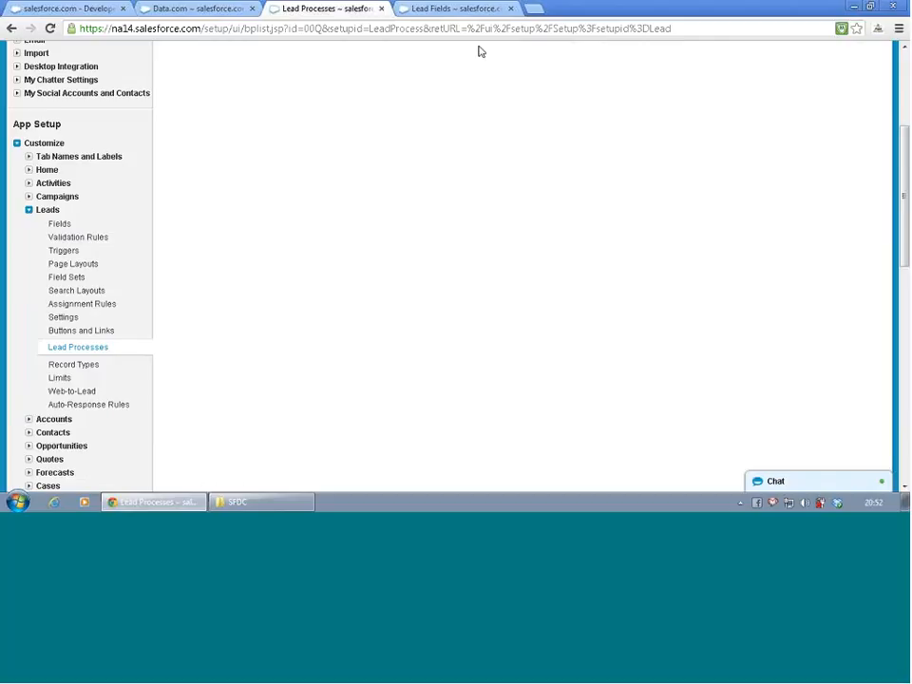
click(414, 12)
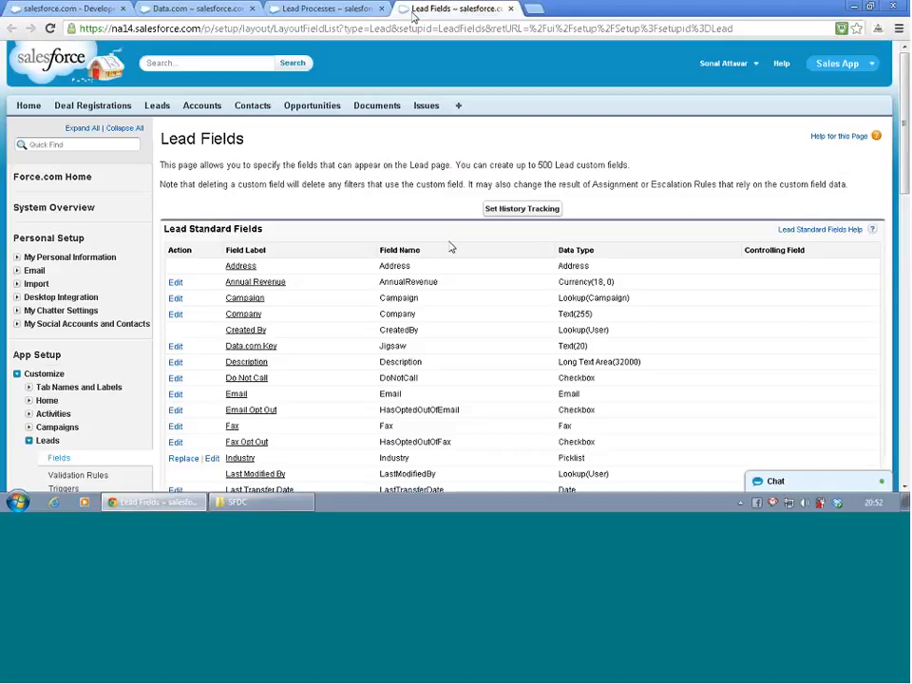
scroll(452, 249, down, 4)
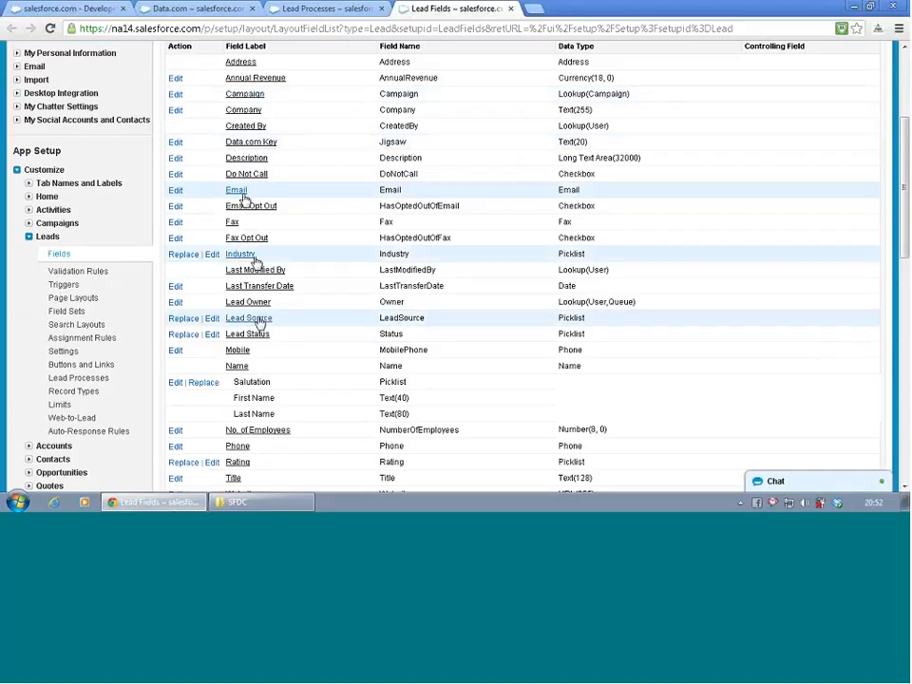
click(239, 338)
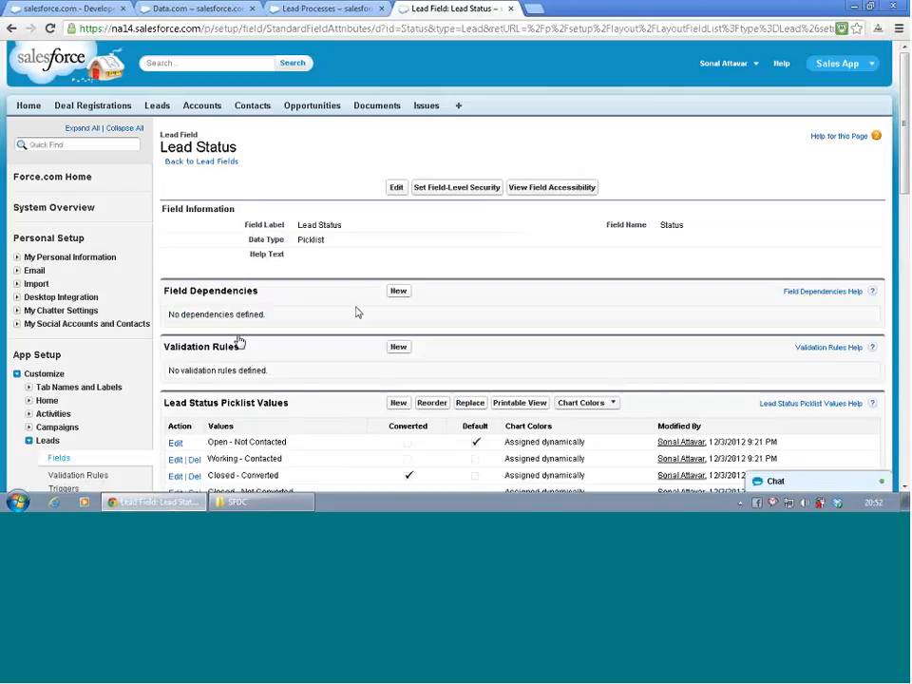
- Start adding Lead Status picklist values and enter MGL, MQL and MAL on separate lines
scroll(359, 314, down, 1)
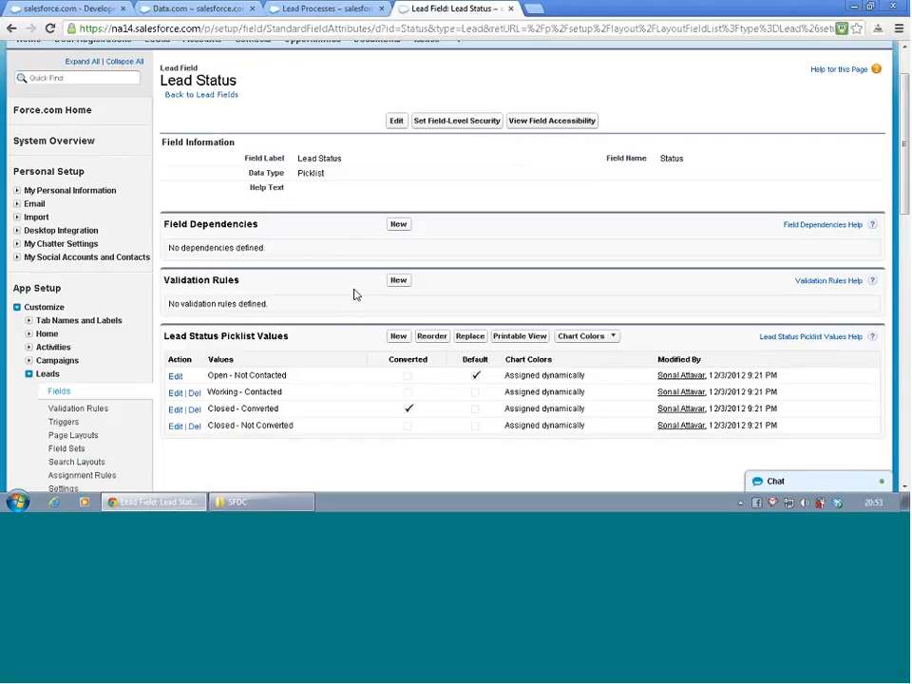
scroll(355, 294, down, 1)
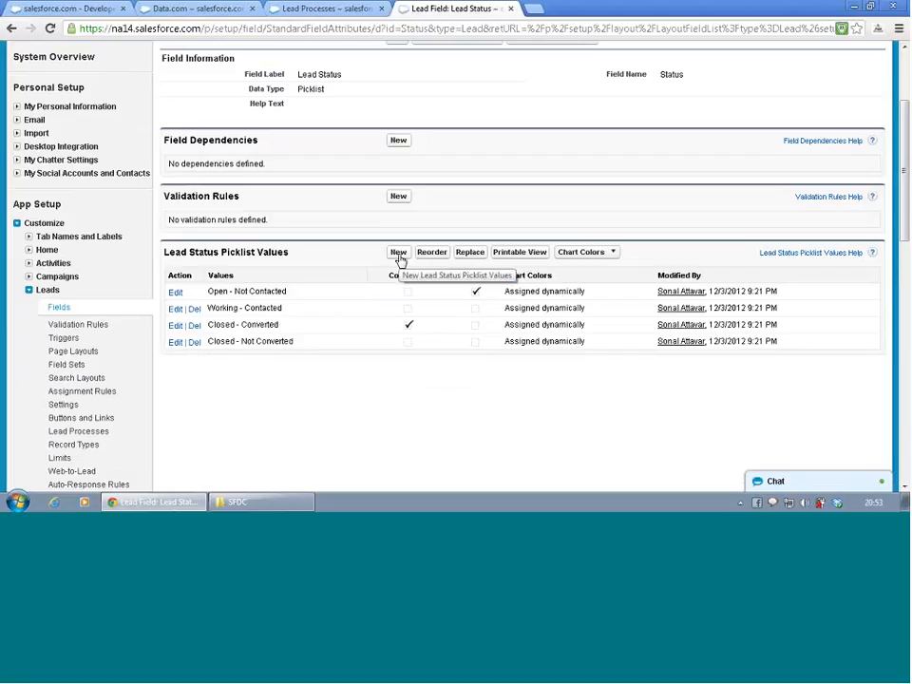
click(399, 253)
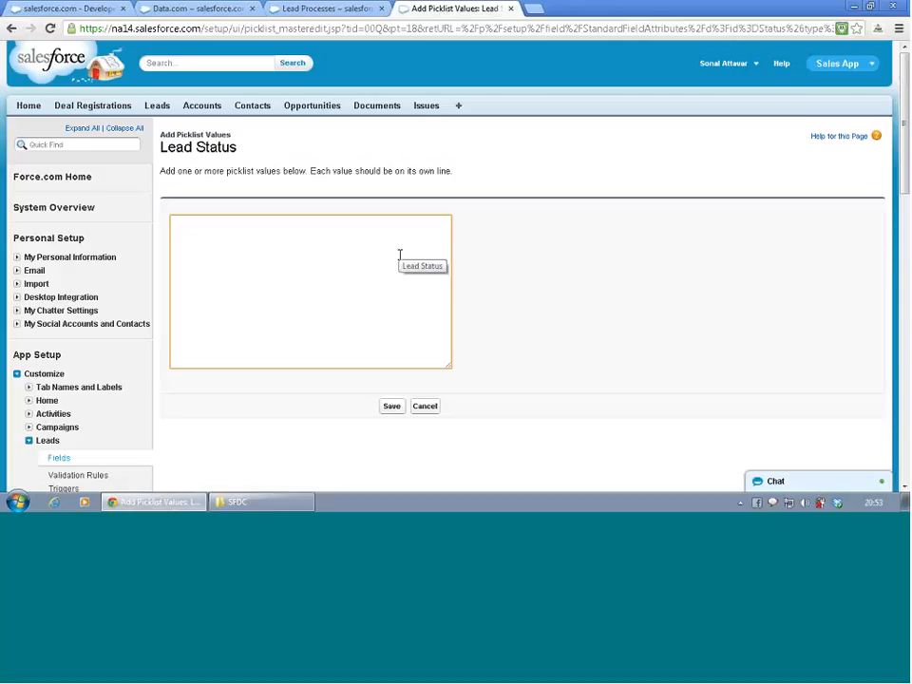
text(N)
text(OL)
key(Delete)
text(MQL)
key(End)
key(Return)
key(BackSpace)
key(Return)
text(MQL)
key(Return)
text(M)
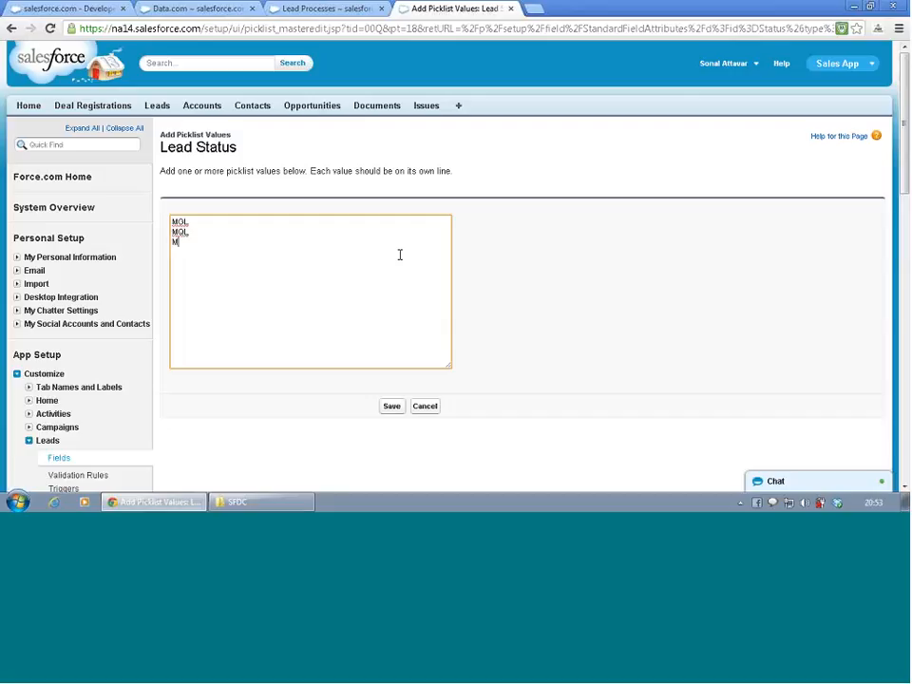
text(AL)
- Add SGL, SQL and SAL on separate lines below the marketing values and save the Lead Status picklist additions
key(Return)
text(SQL)
key(Return)
text(SQL)
key(Return)
text(SAL)
click(393, 407)
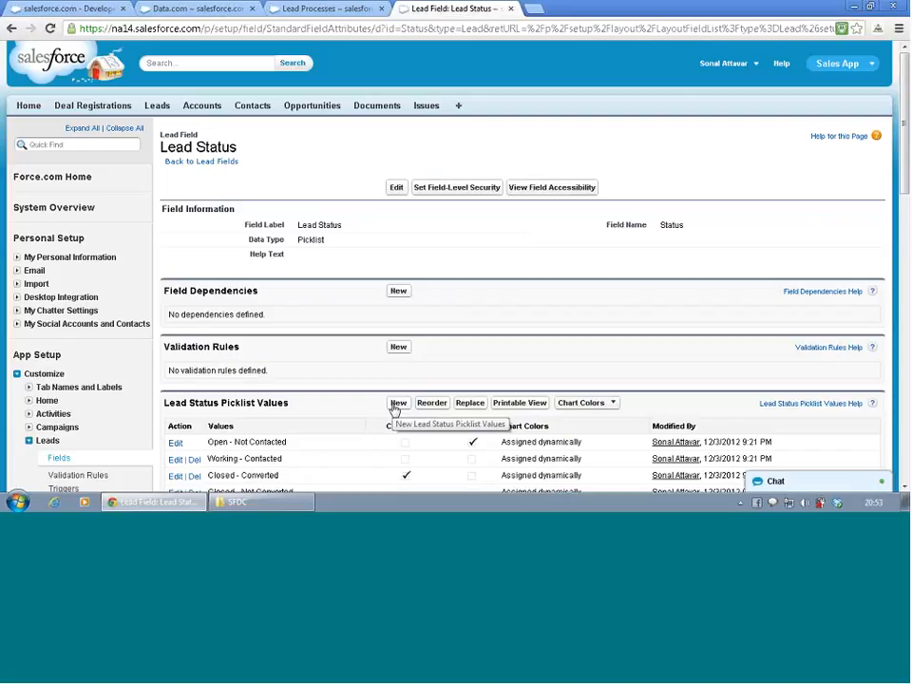
- Return to the Lead Processes page and create a lead process named Marketing Lead Process based on the Master process
click(323, 9)
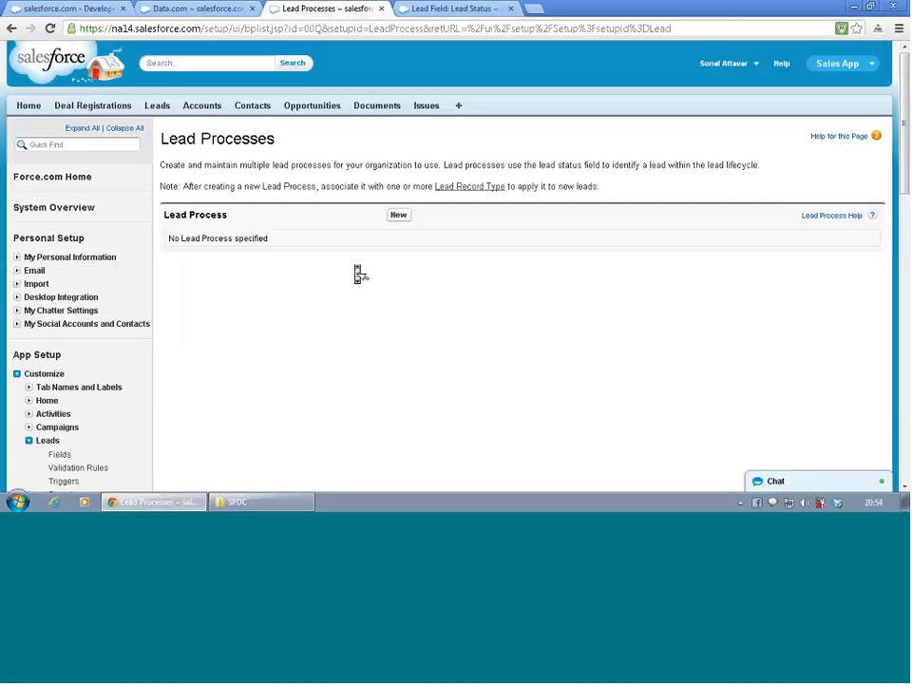
click(400, 215)
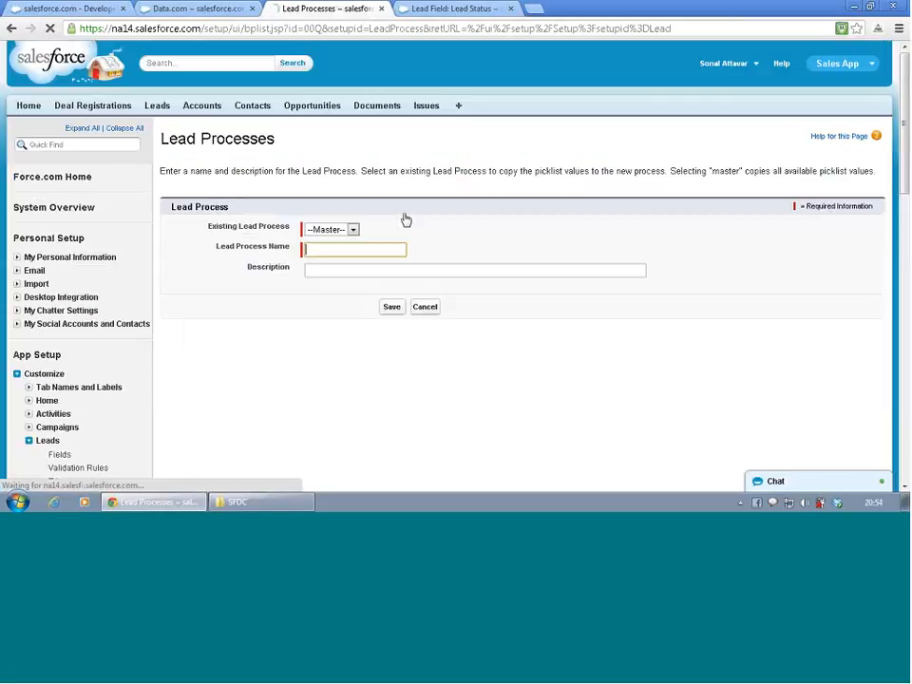
click(352, 230)
click(354, 231)
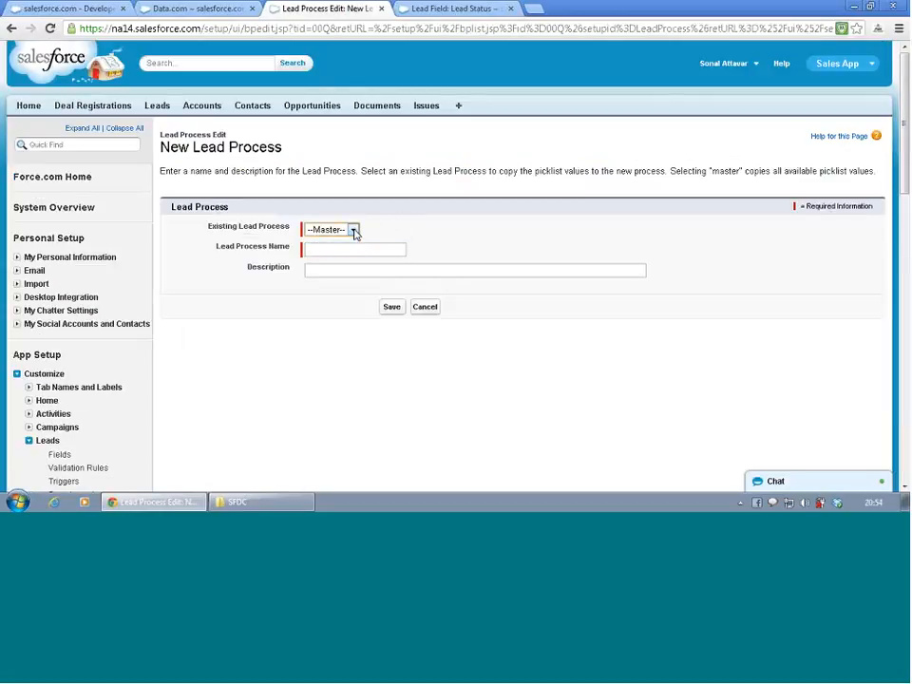
click(354, 249)
click(357, 269)
click(350, 251)
text(Marketi)
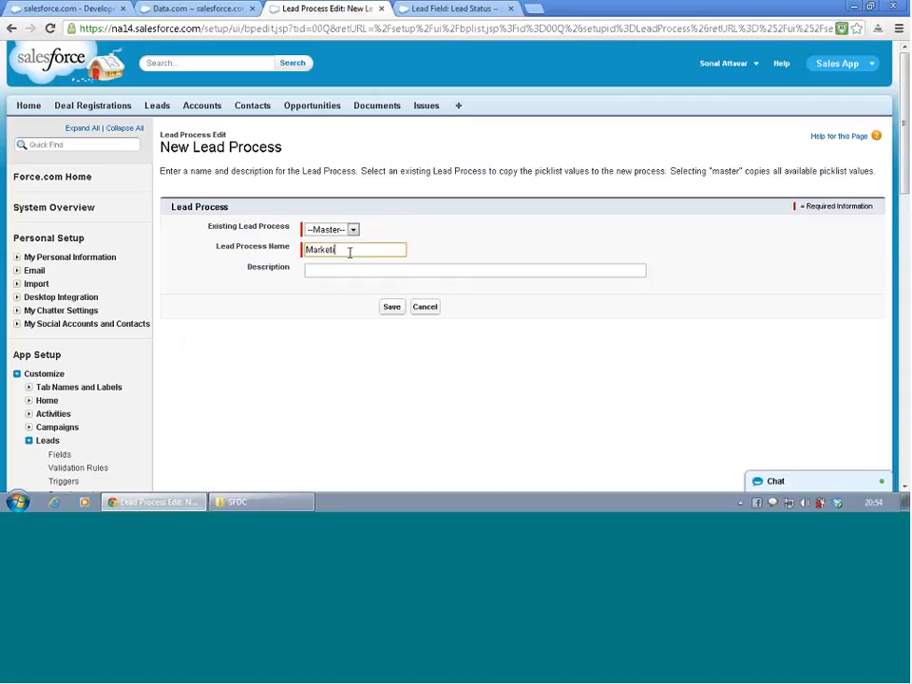
text(ng b)
text(ead P)
text(rocess)
click(342, 353)
click(391, 308)
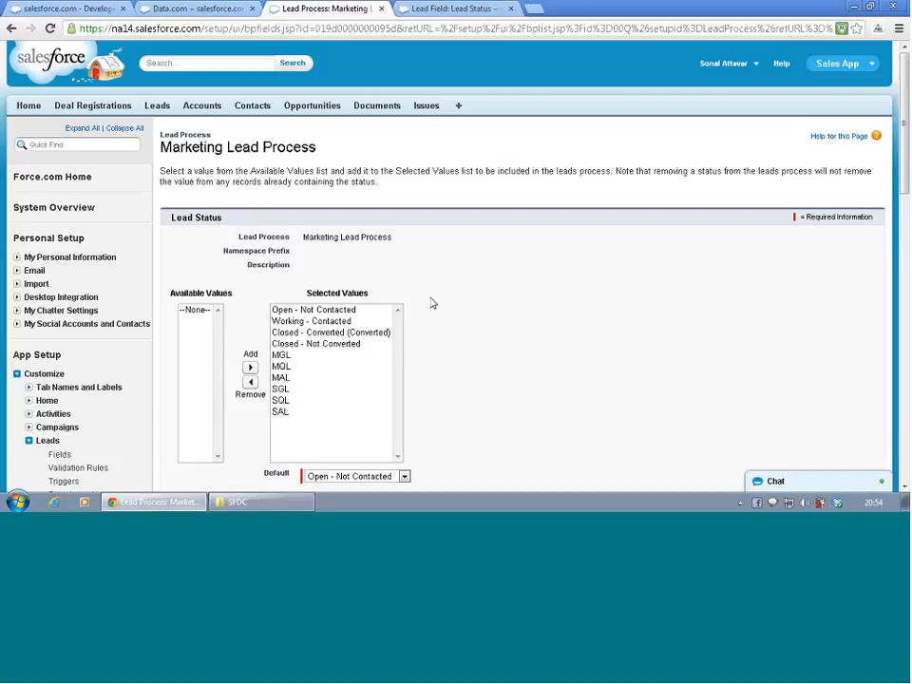
- Remove SGL, SQL and SAL from the Marketing Lead Process's selected values and save the process
scroll(432, 304, down, 1)
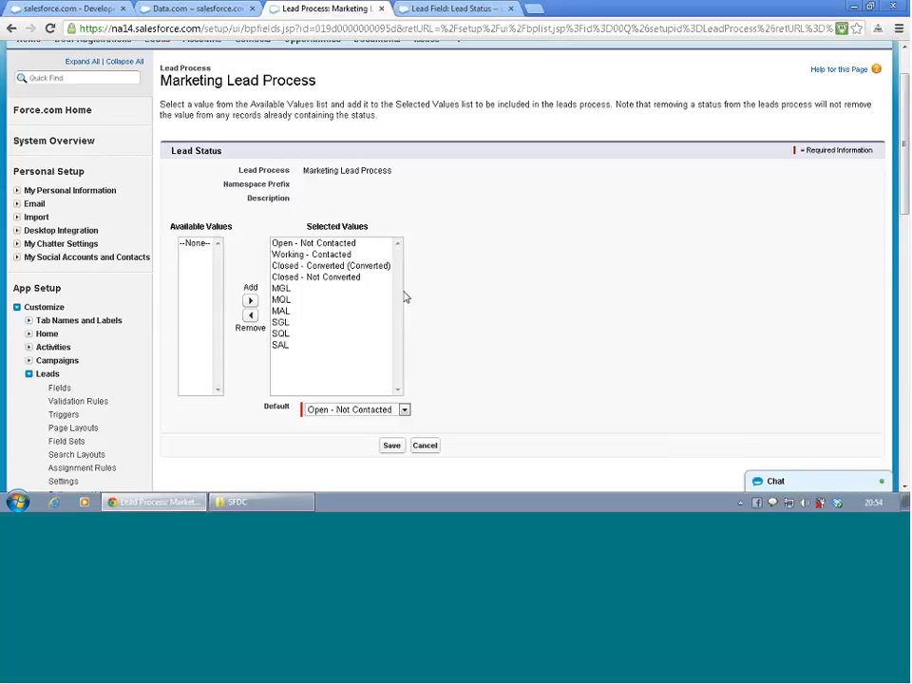
click(285, 323)
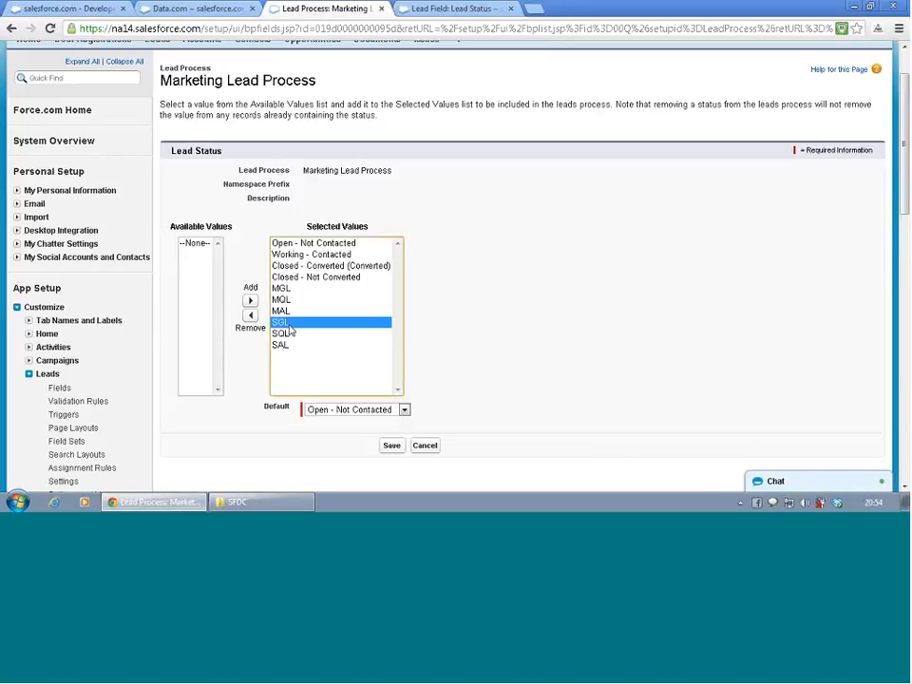
drag(281, 288, 295, 363)
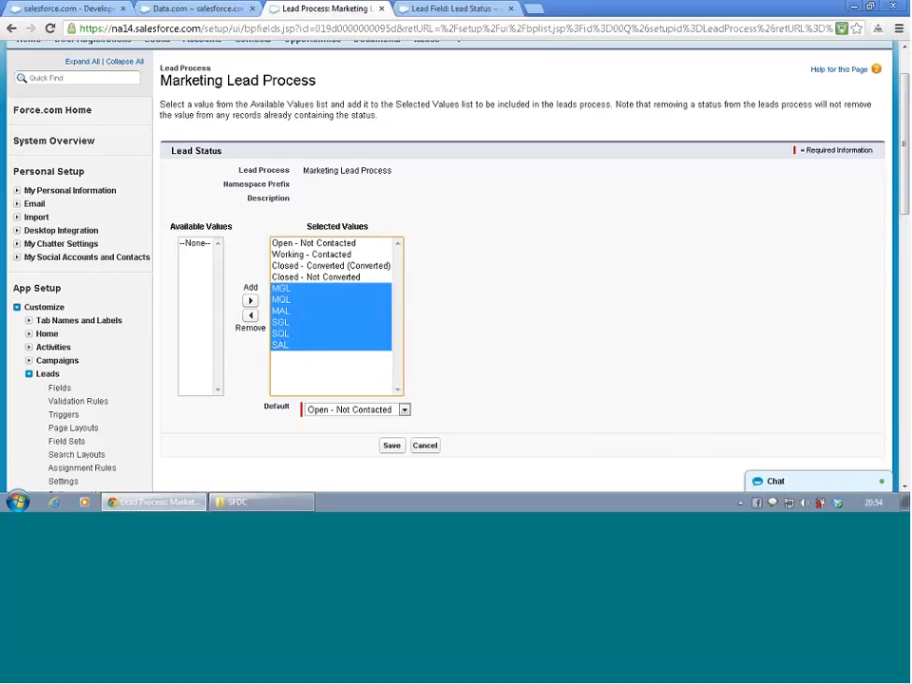
click(282, 300)
drag(283, 324, 289, 379)
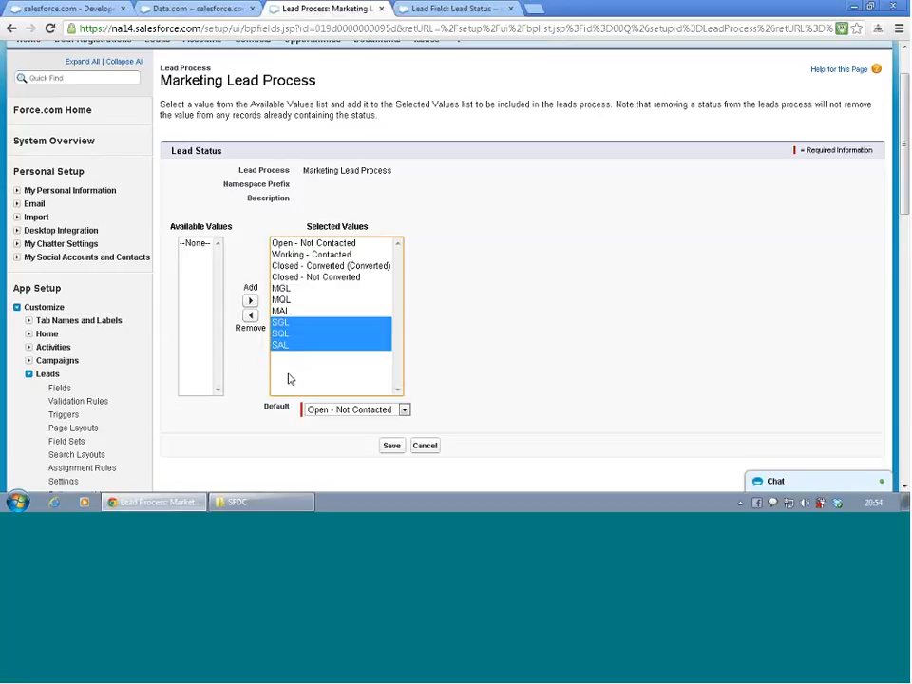
click(249, 317)
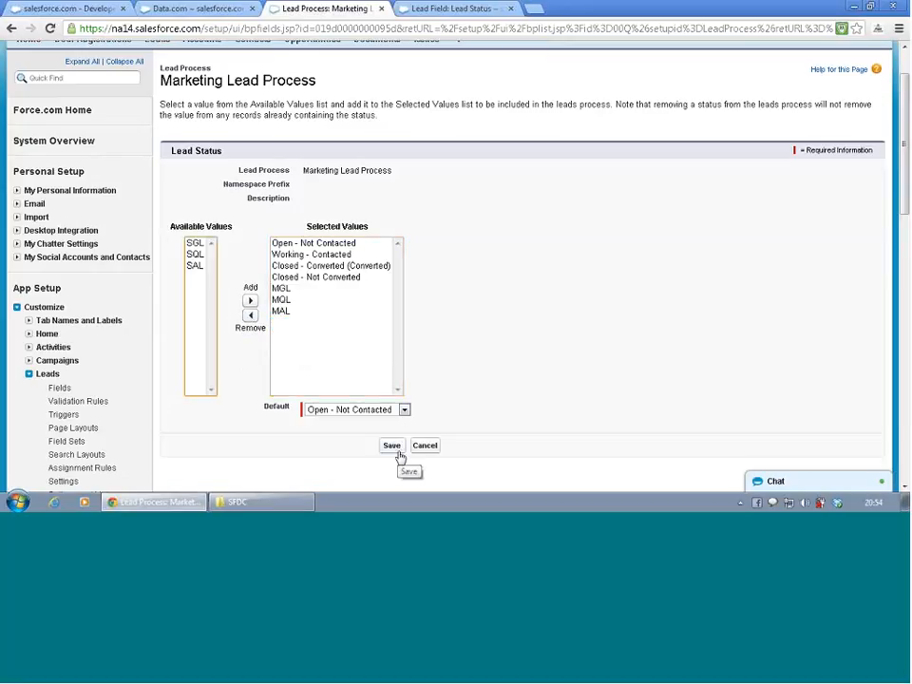
click(393, 446)
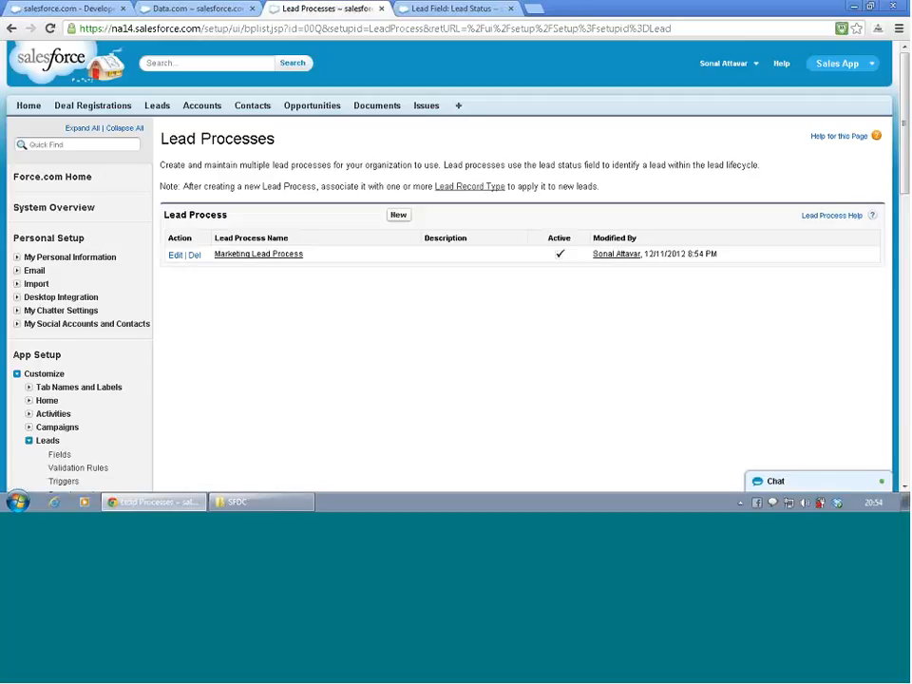
- Create another lead process named Sales Lead Process based on Master, and dismiss the McAfee update alert
click(399, 215)
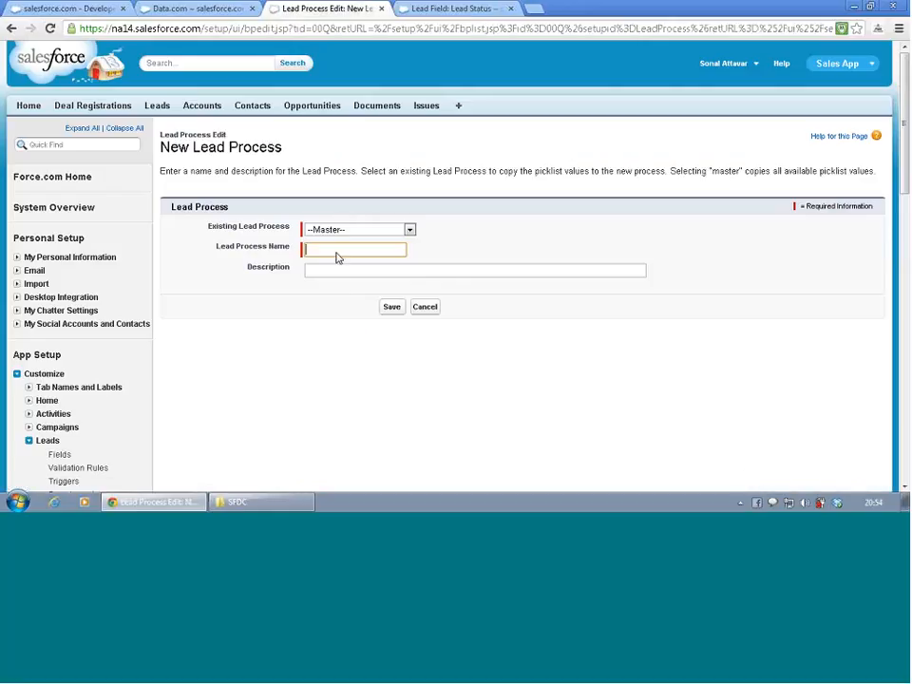
text(Sales)
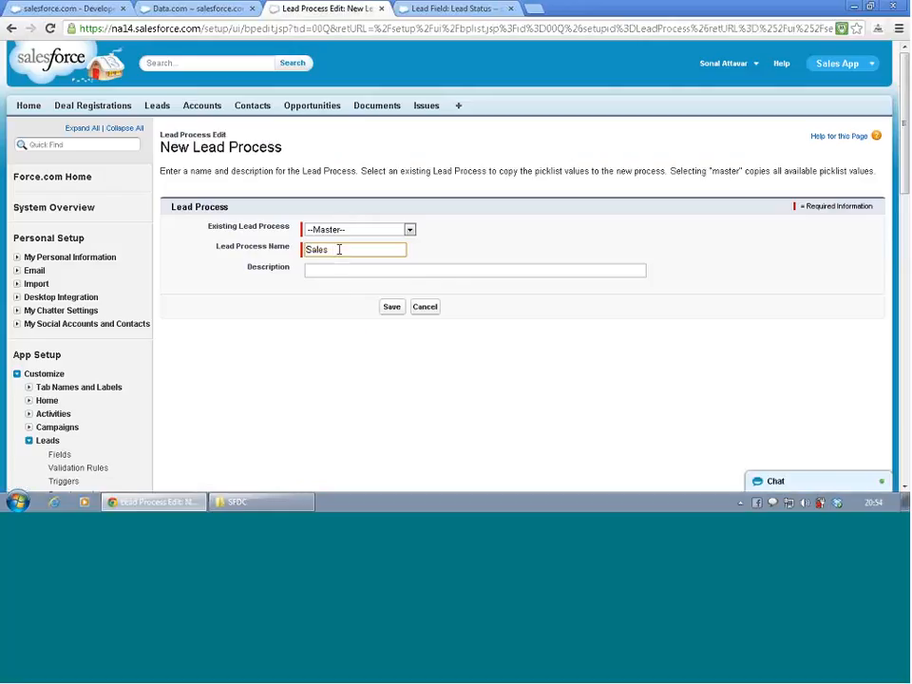
text( Lead Proc)
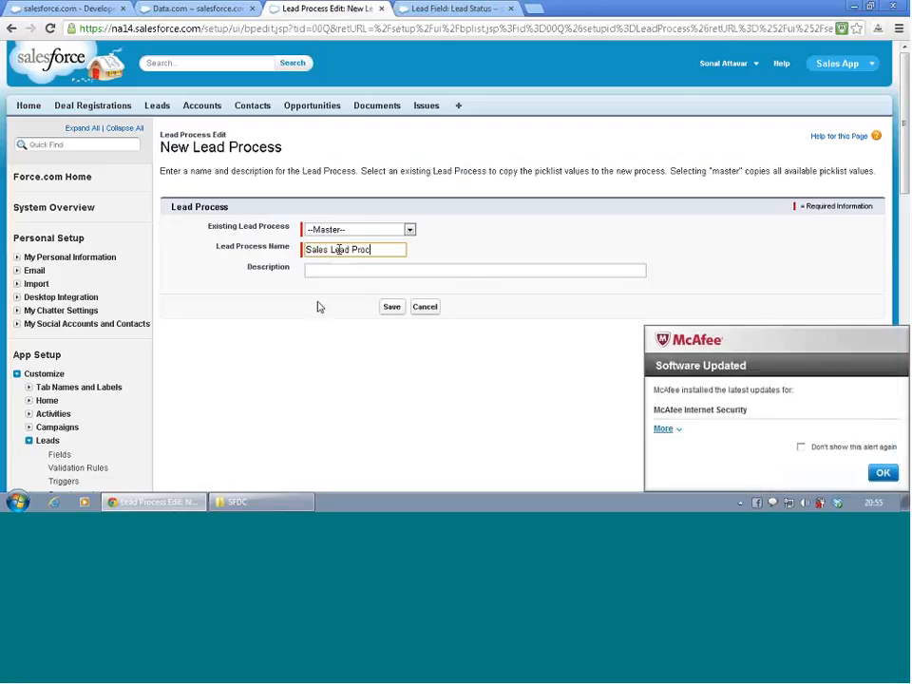
text(ess)
click(392, 307)
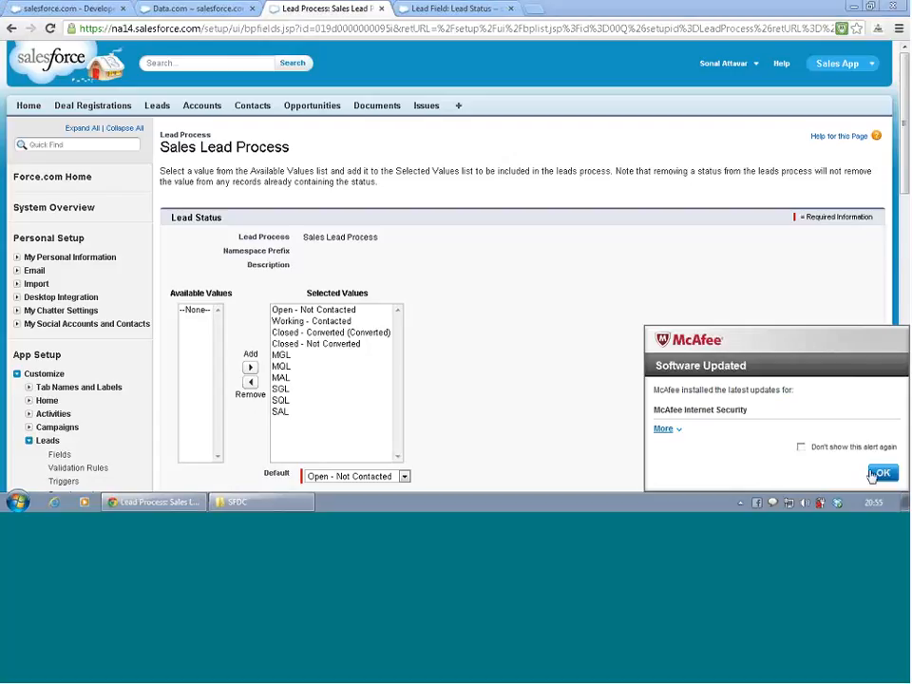
click(883, 473)
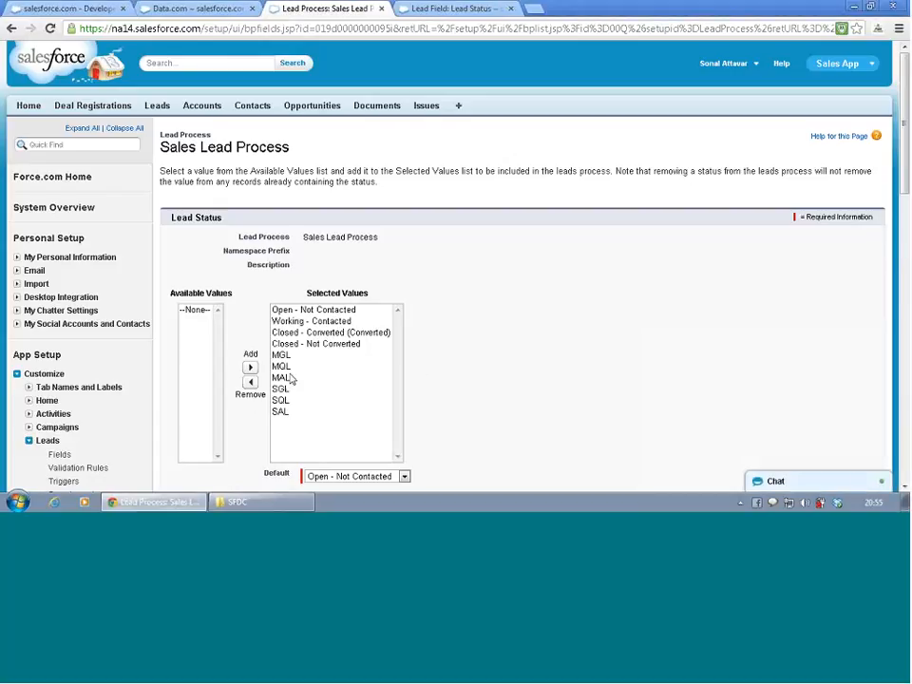
- Remove MGL, MQL and MAL from the Sales Lead Process's selected values and save the process
drag(290, 378, 291, 358)
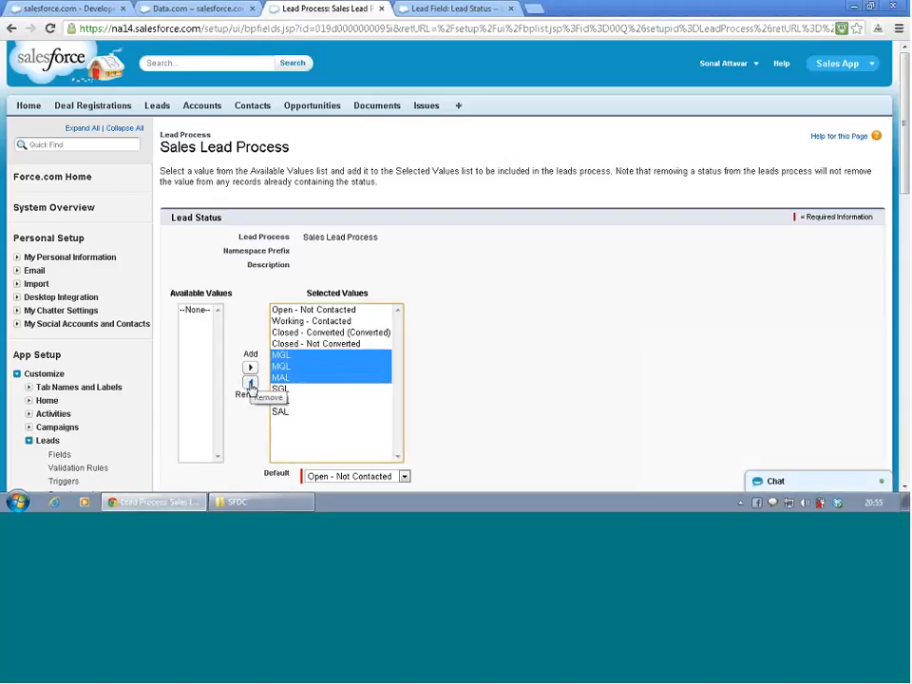
click(251, 382)
scroll(537, 373, down, 5)
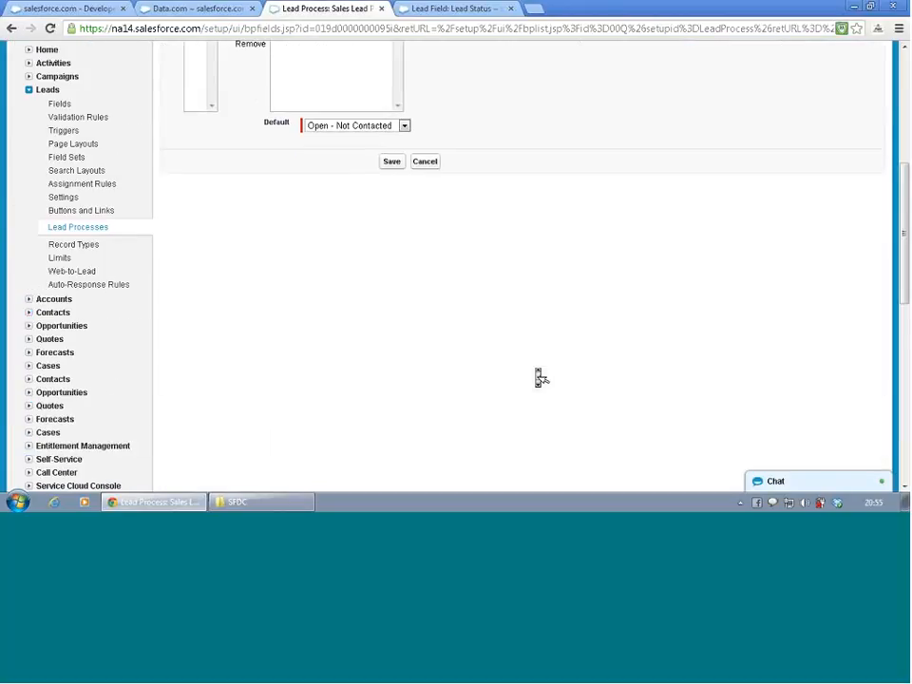
click(390, 163)
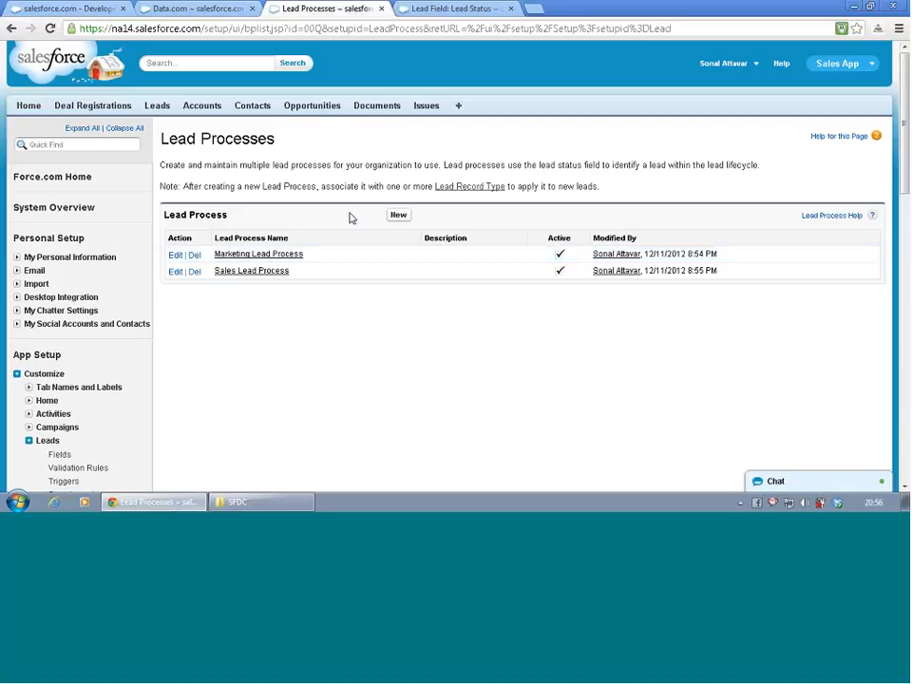
- Open the Record Types page under the Leads customization settings and start a new lead record type
scroll(285, 241, down, 15)
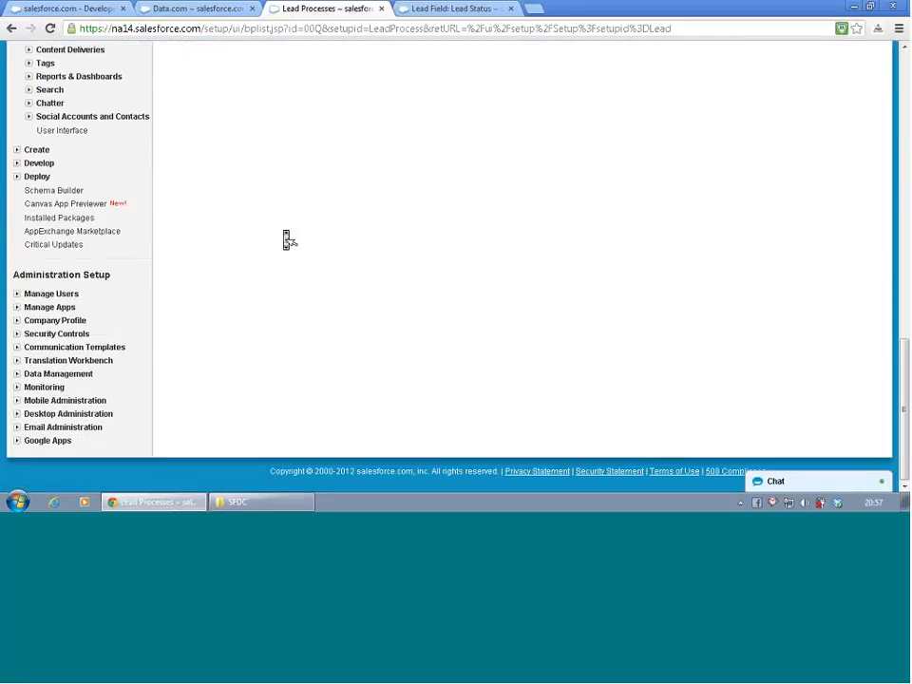
scroll(290, 240, up, 15)
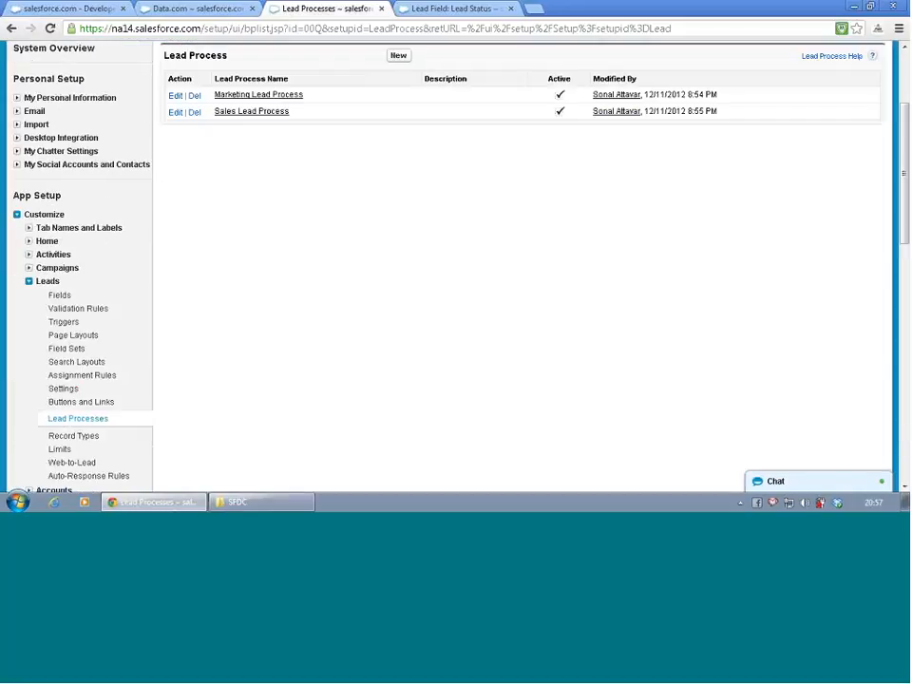
click(59, 436)
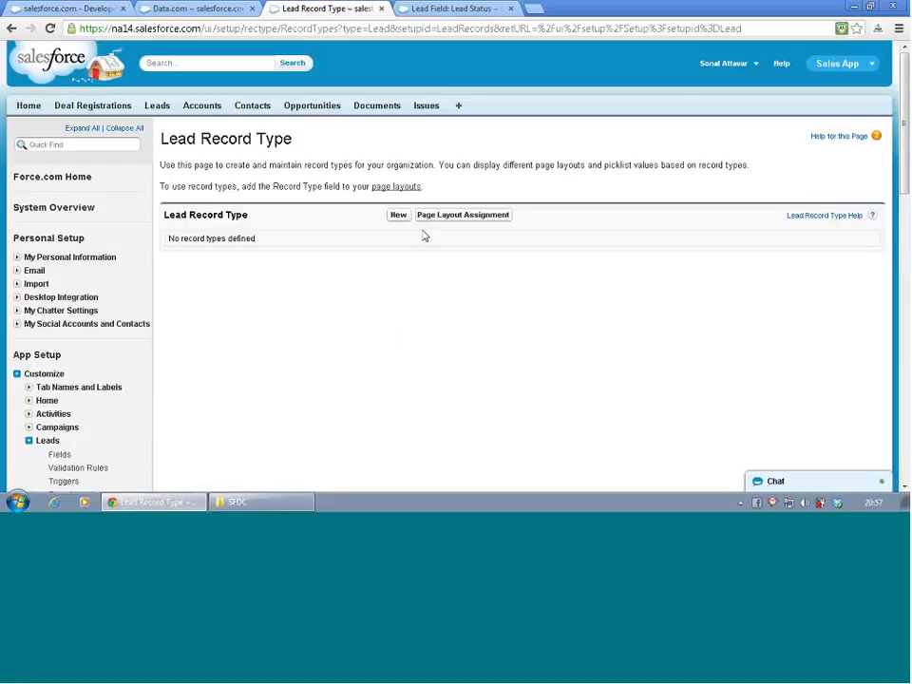
click(399, 216)
- Label the record type Marketing Record Type and assign it the Marketing Lead Process
click(372, 283)
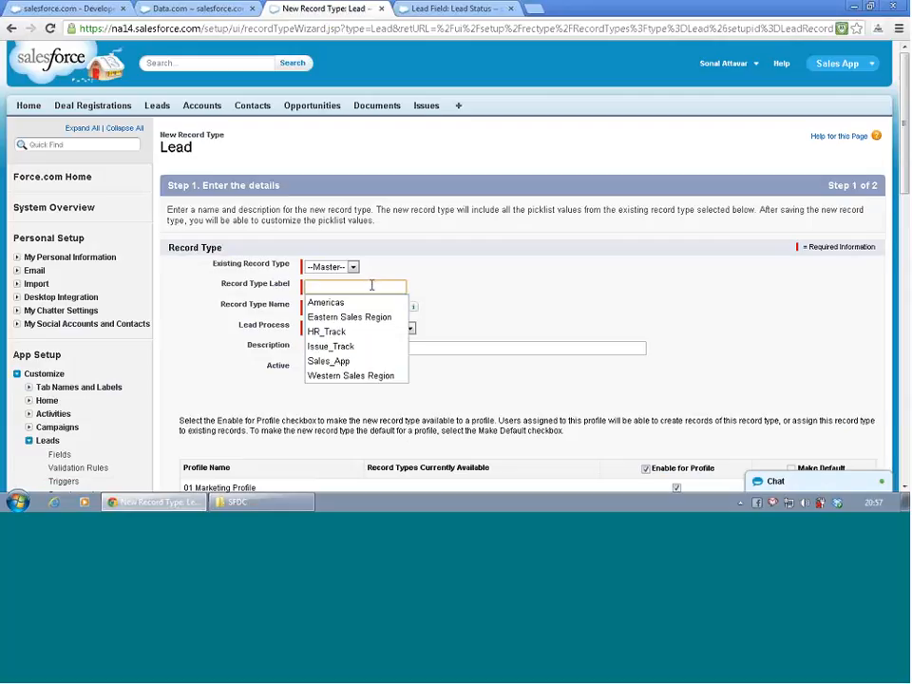
text(Ma)
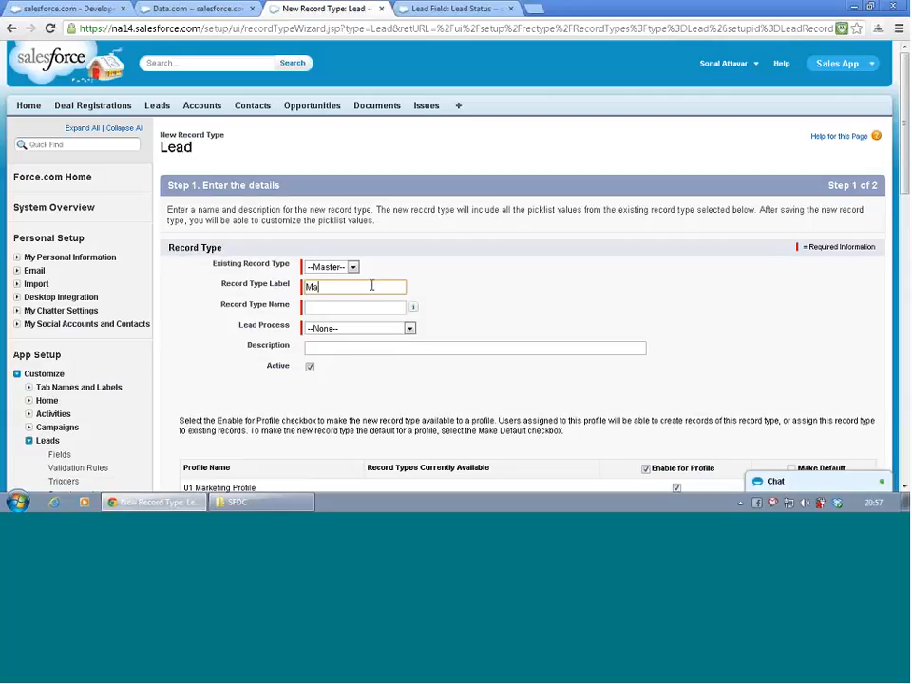
text(rketing Record Type)
key(Tab)
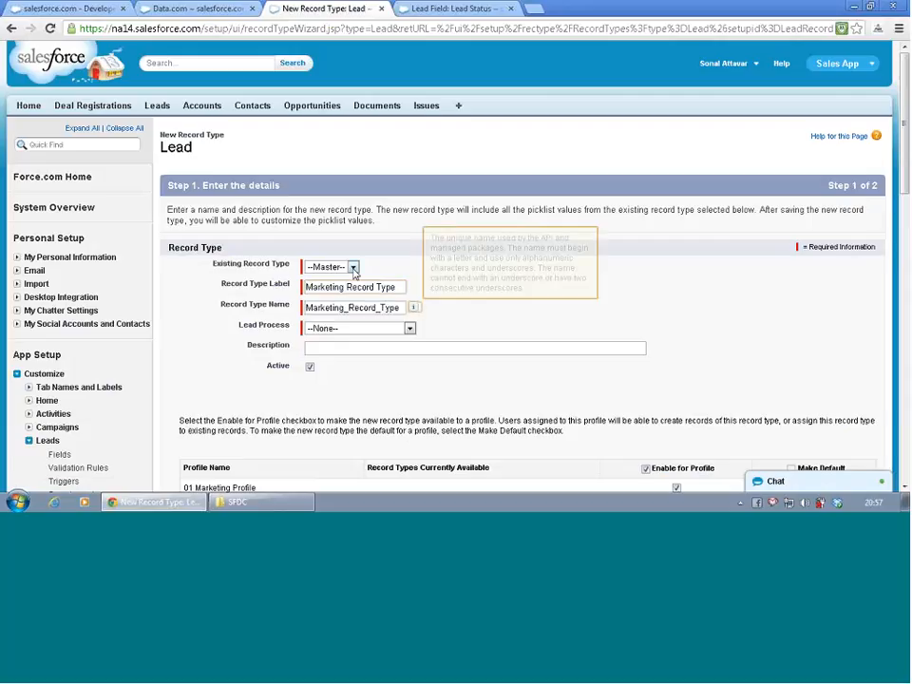
click(340, 328)
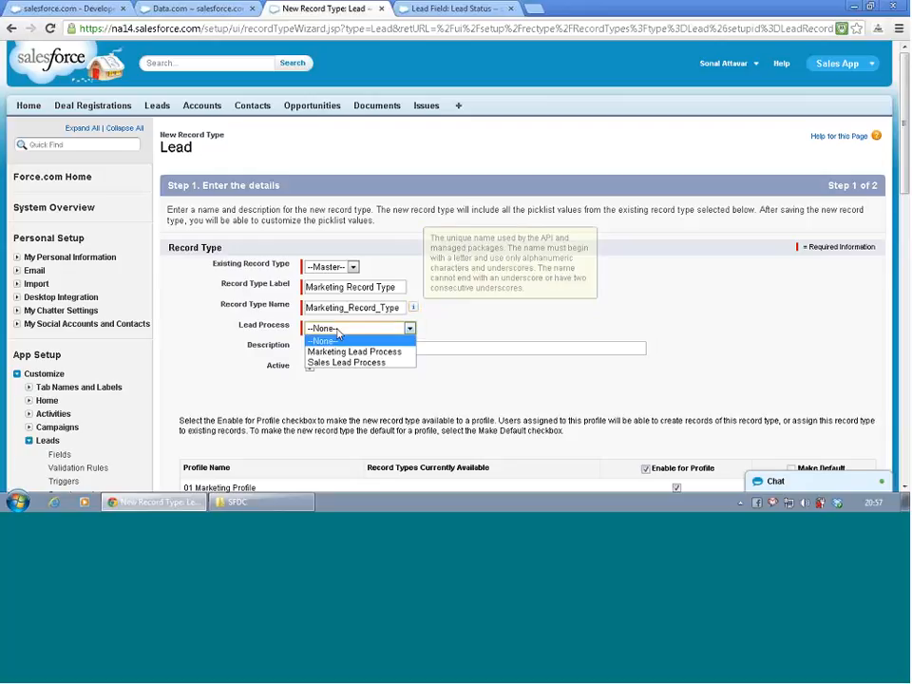
click(345, 351)
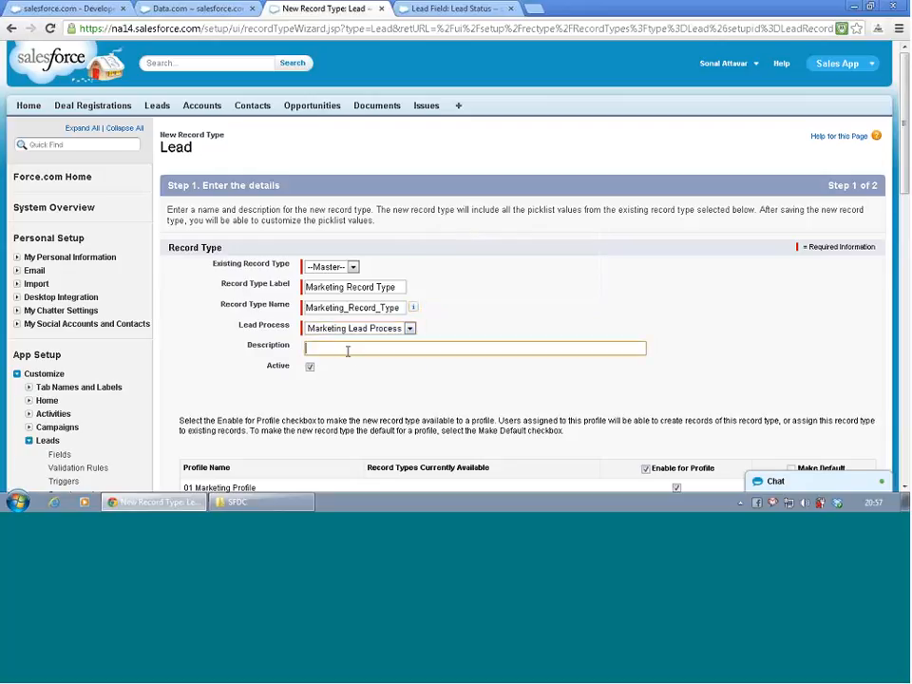
- Enable the record type only for the 01 Marketing Profile and System Administrator profiles and proceed to the page layout assignment
scroll(363, 384, down, 4)
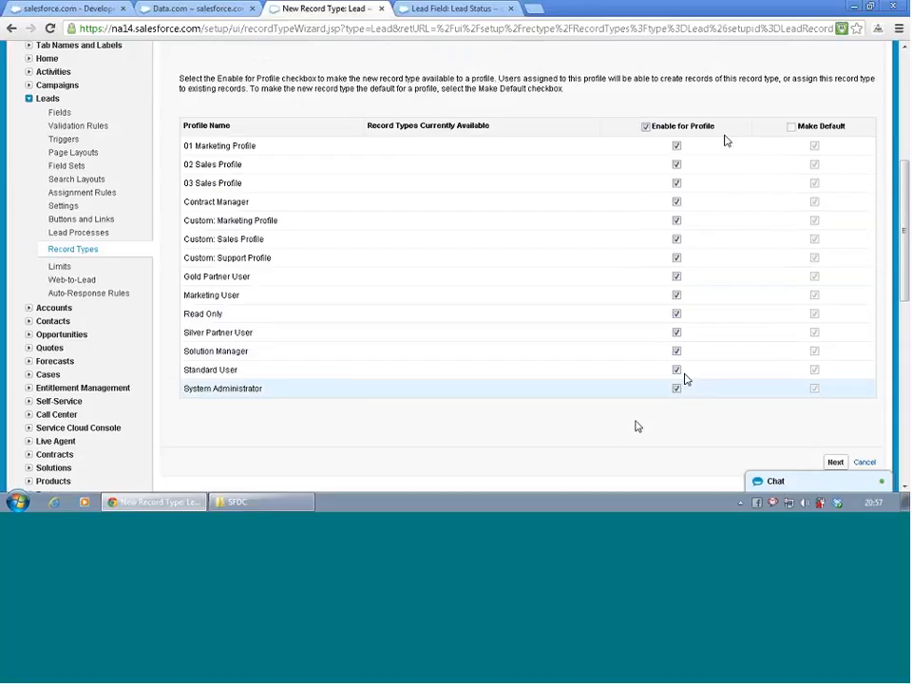
click(645, 126)
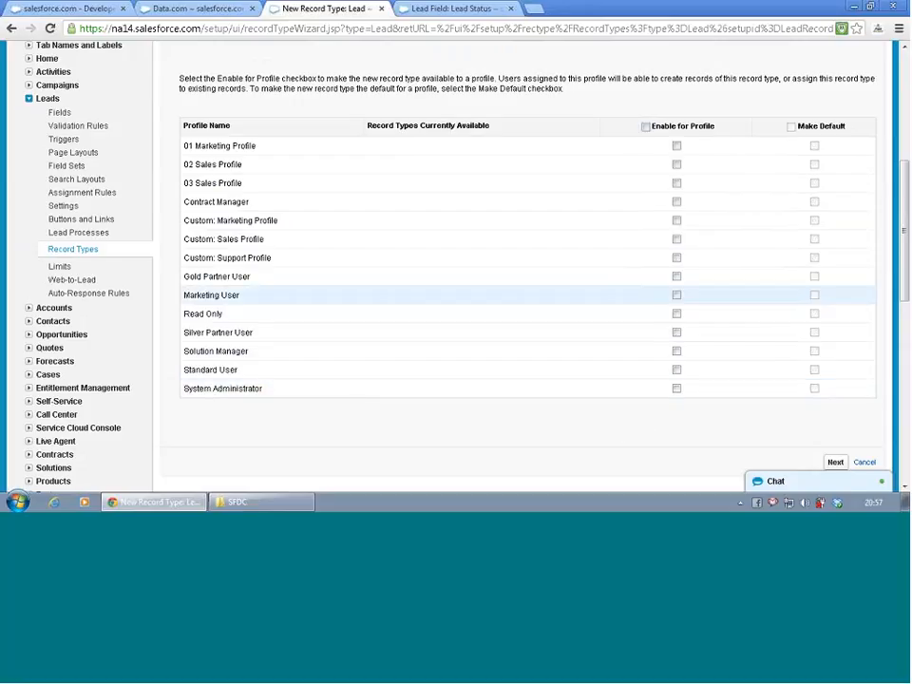
click(677, 390)
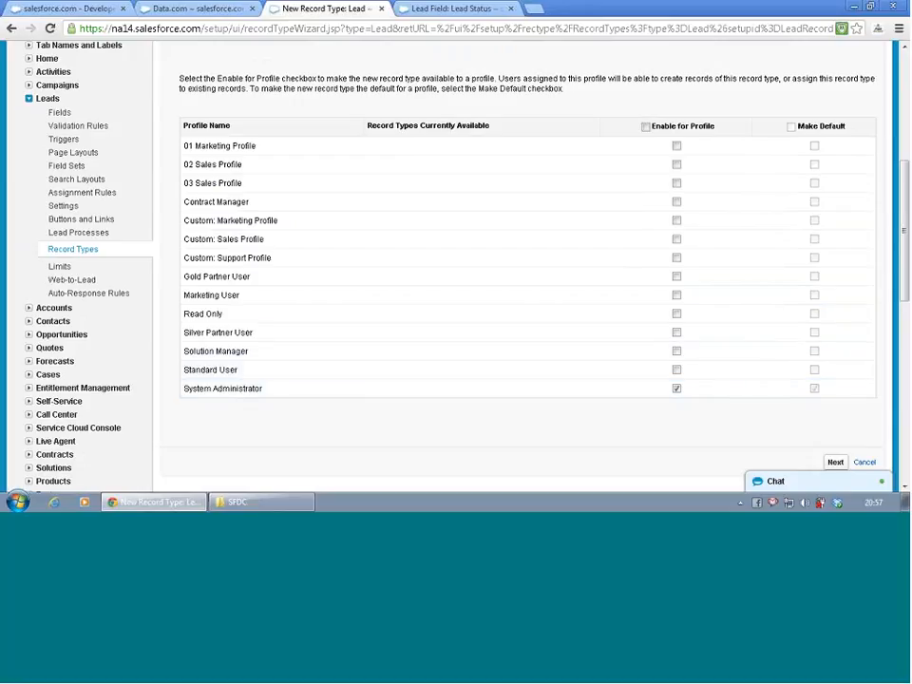
click(677, 146)
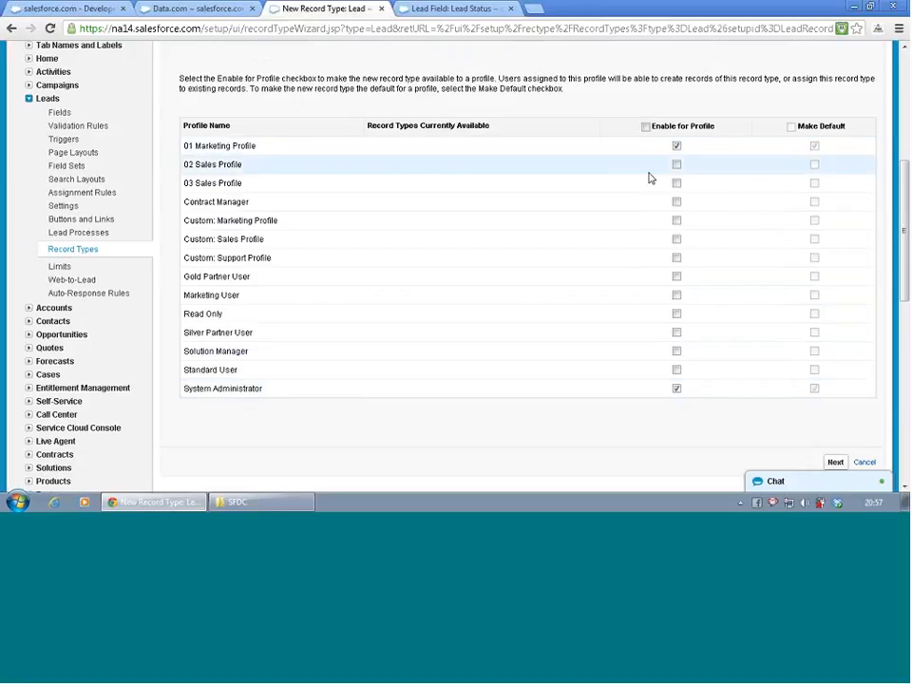
scroll(621, 258, down, 3)
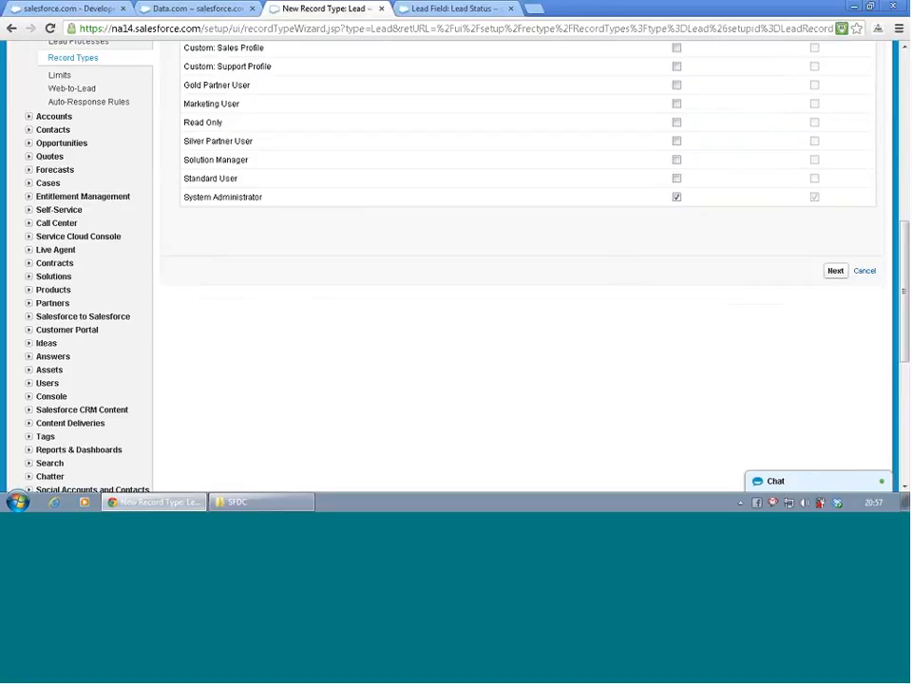
click(834, 272)
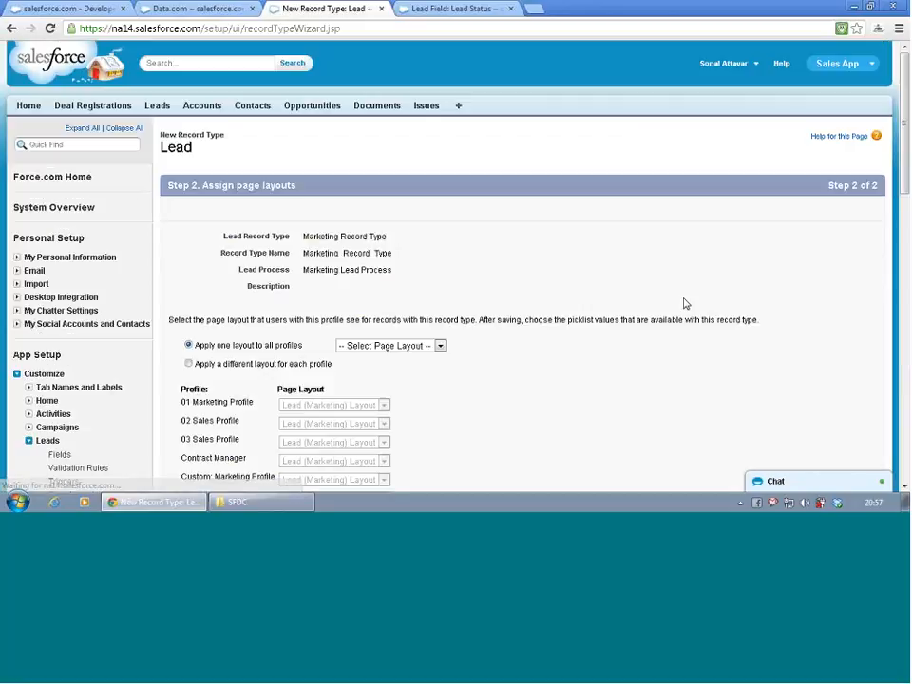
- Apply the Lead (Marketing) Layout as the single page layout for all profiles
scroll(593, 280, down, 3)
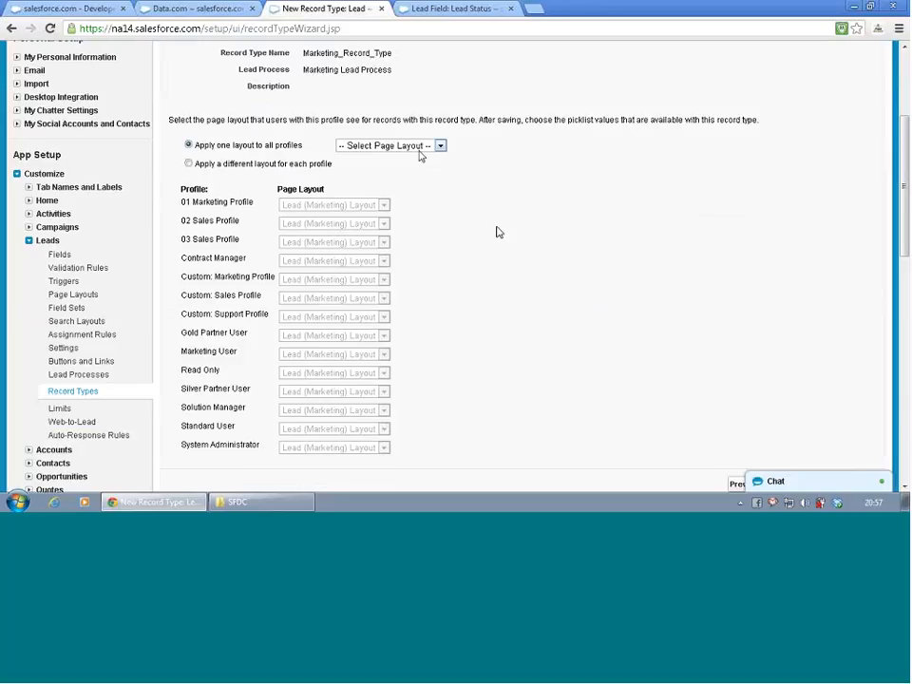
click(189, 165)
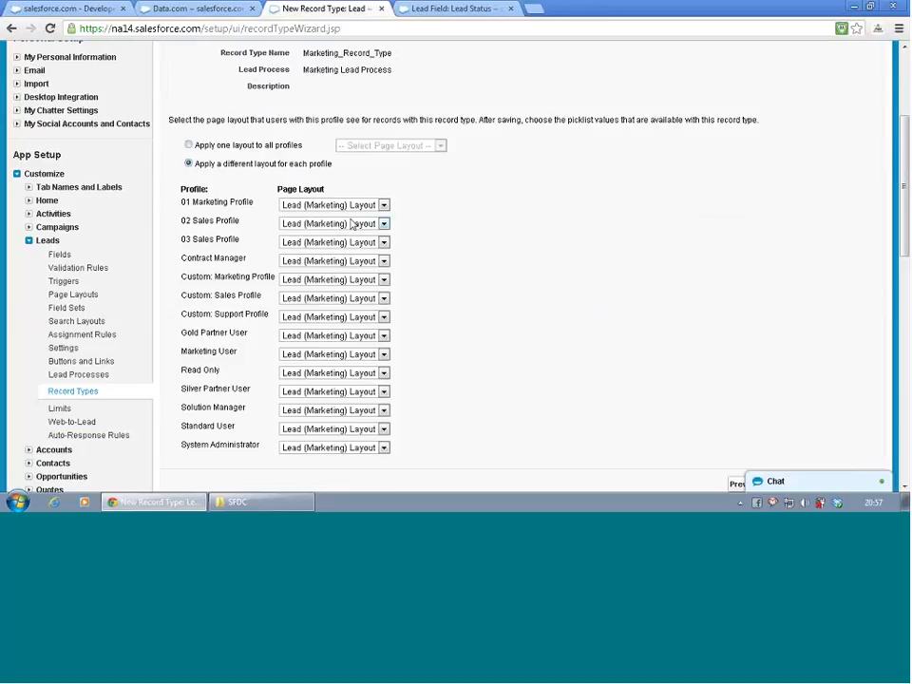
click(189, 145)
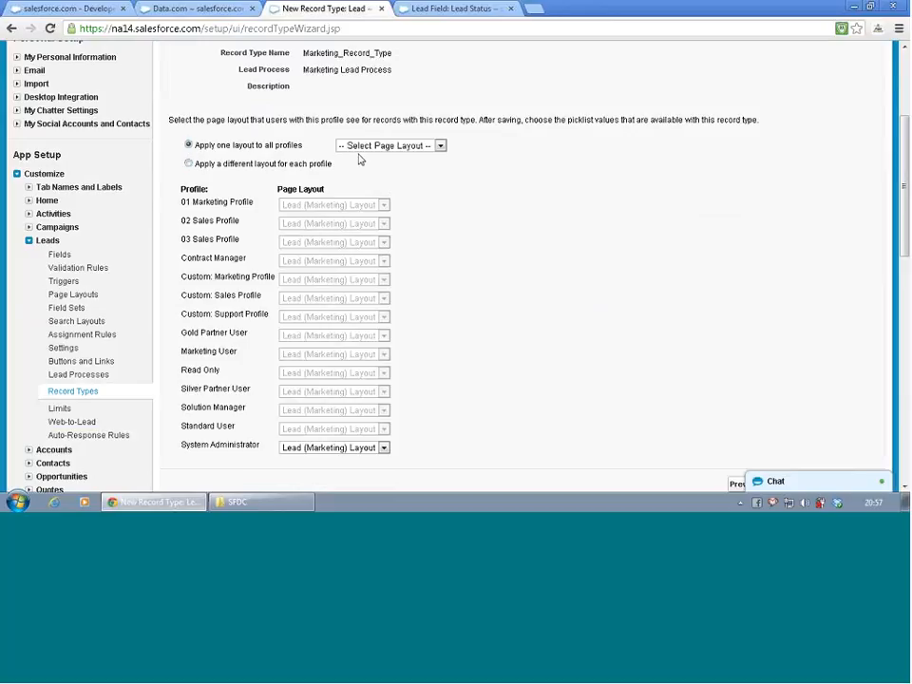
click(365, 146)
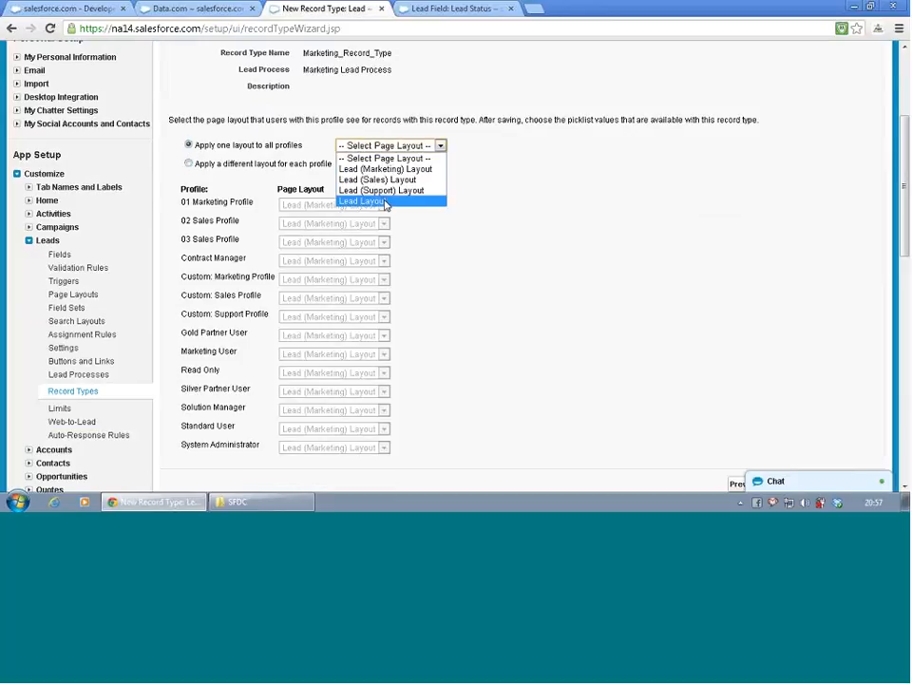
click(390, 169)
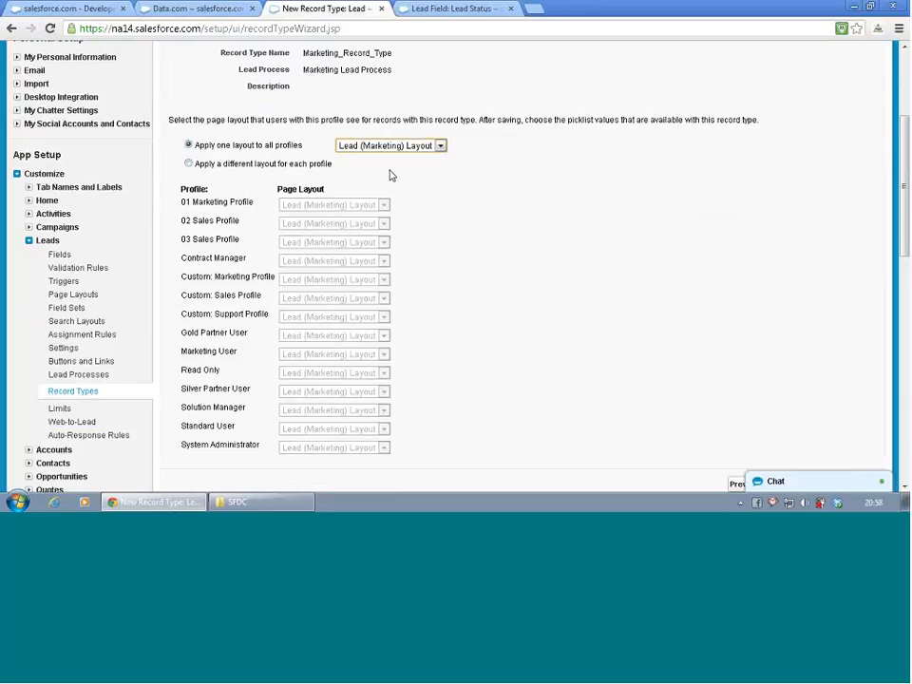
- Look at the per-profile layout option, return to one layout for all profiles and choose Lead Layout
click(189, 164)
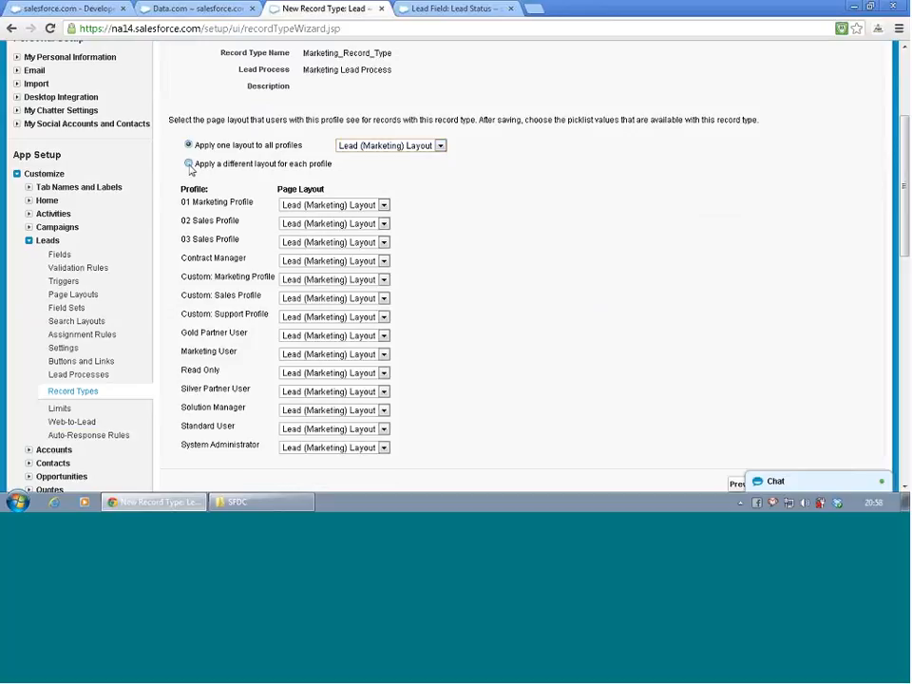
click(307, 204)
click(340, 206)
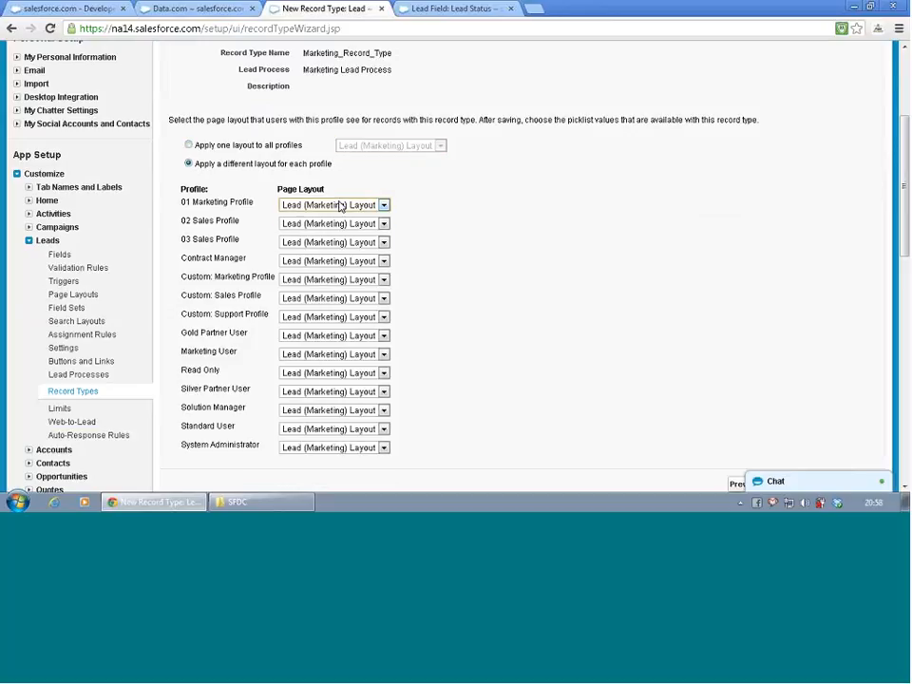
click(189, 146)
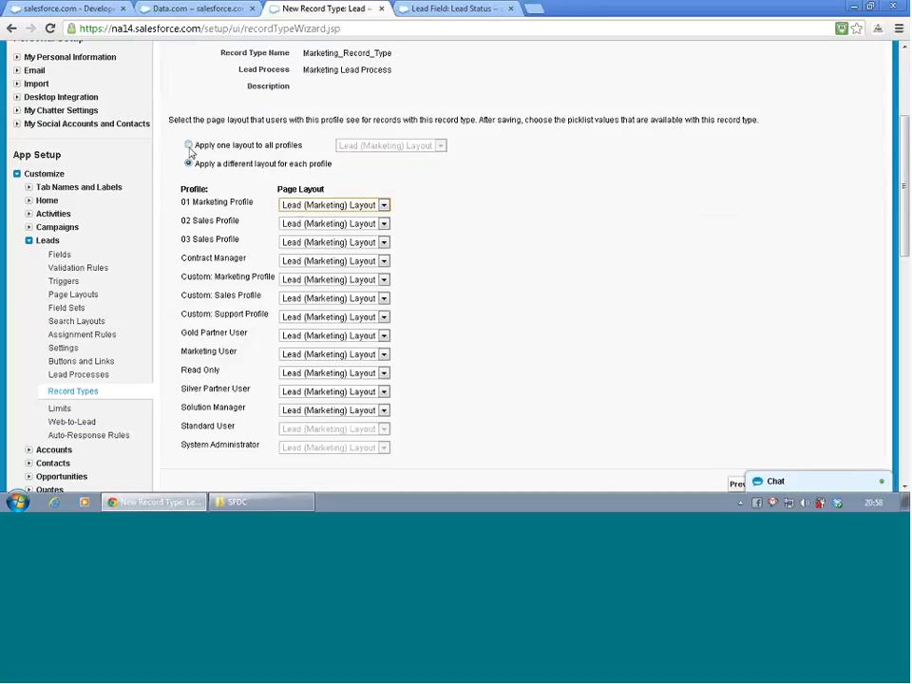
click(189, 145)
click(382, 147)
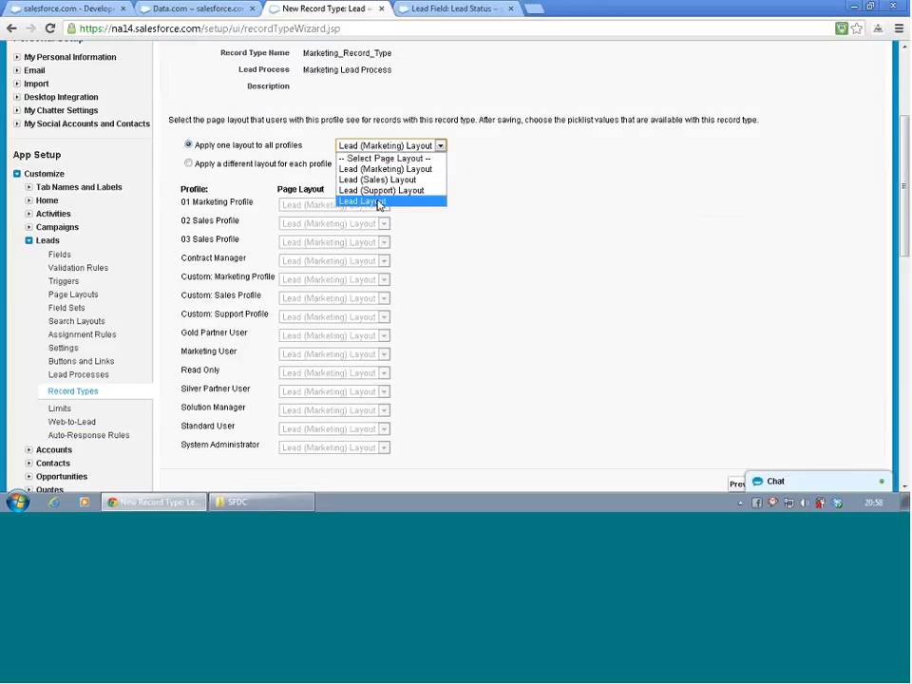
click(379, 203)
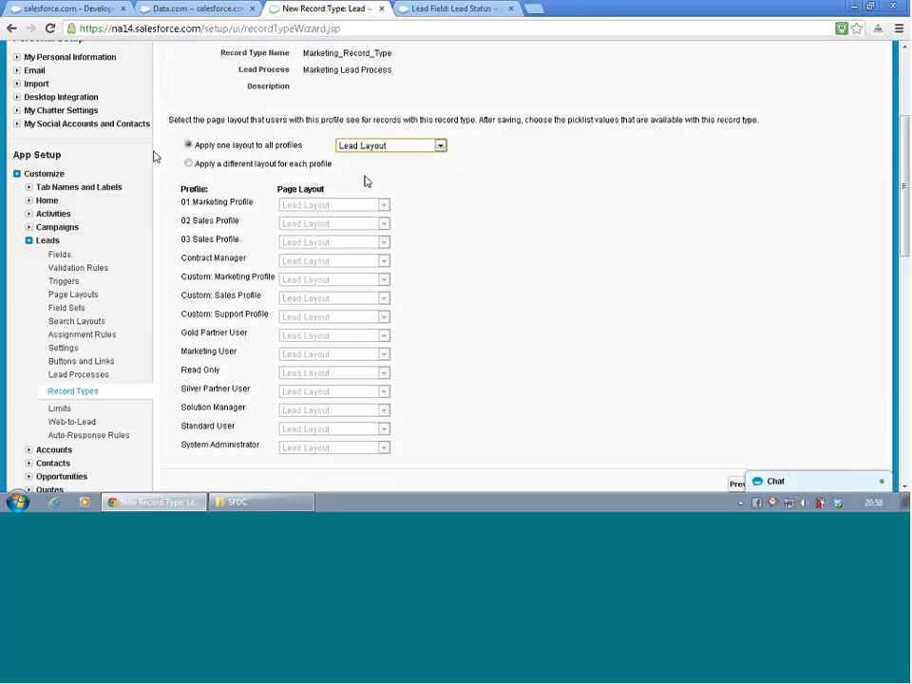
- Check the layouts offered for 01 Marketing Profile, then apply the Lead (Marketing) Layout to all profiles
click(189, 163)
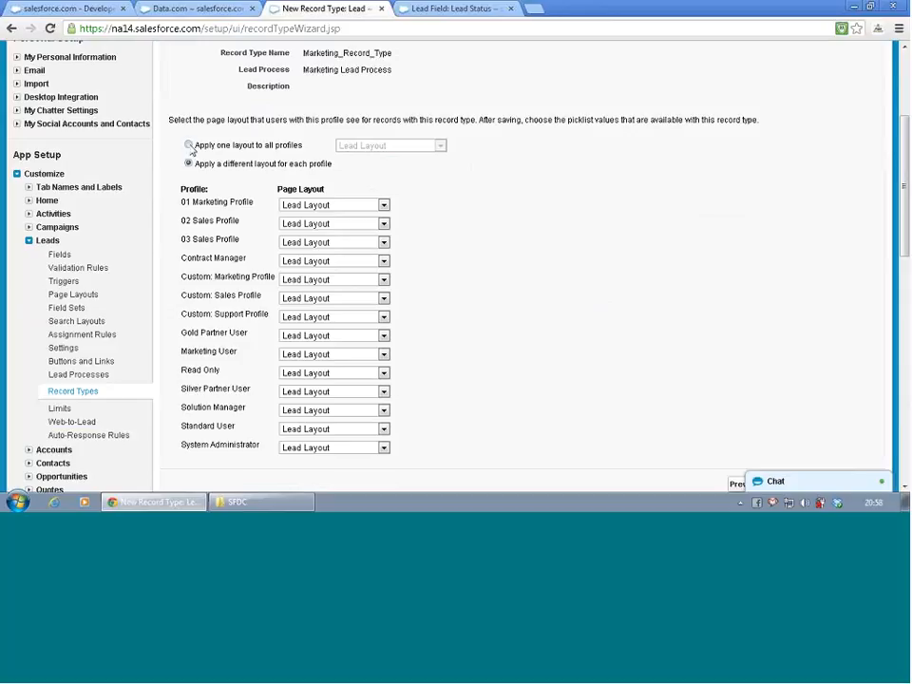
click(384, 205)
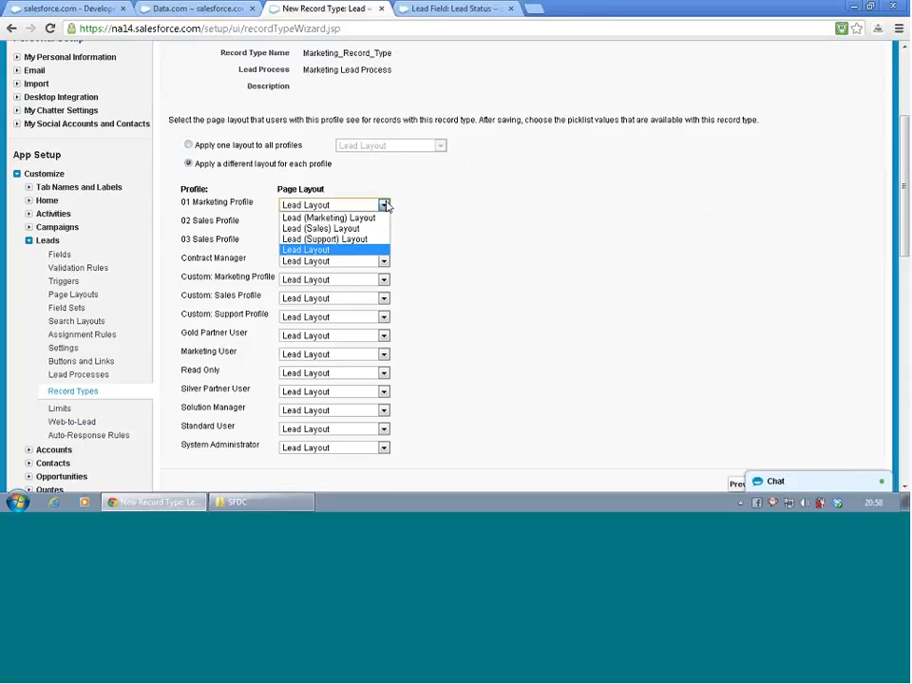
click(384, 205)
click(190, 145)
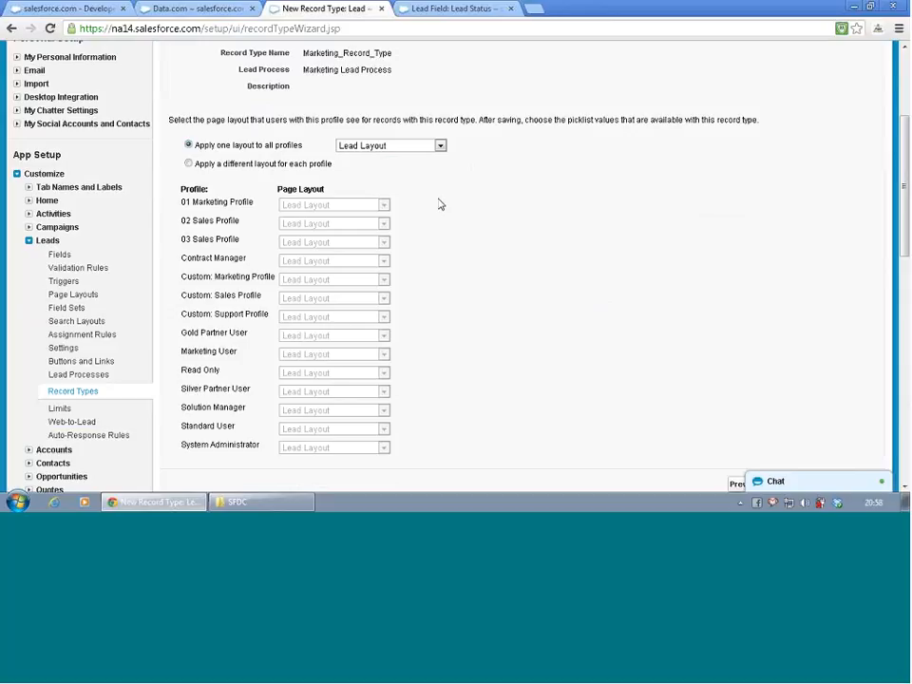
click(438, 145)
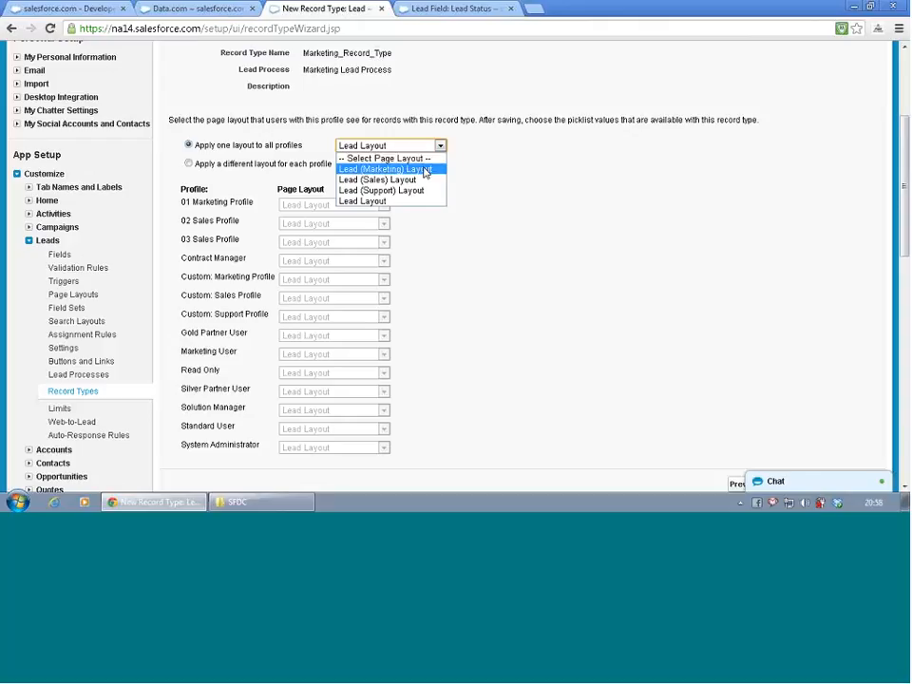
click(423, 169)
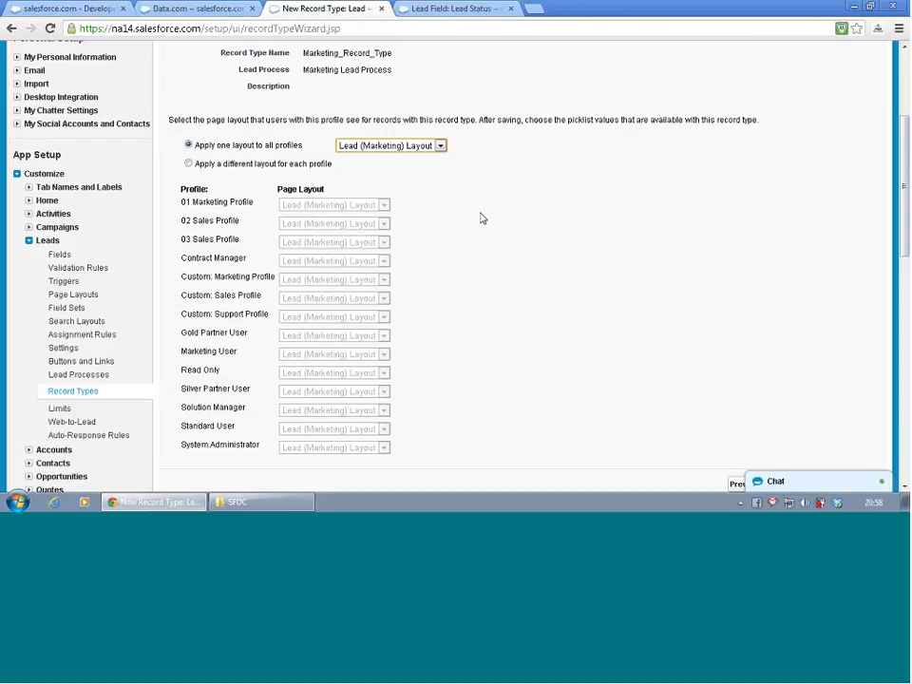
- Switch to a different layout for each profile, assign Lead Layout to 01 Marketing Profile and save the record type
click(188, 163)
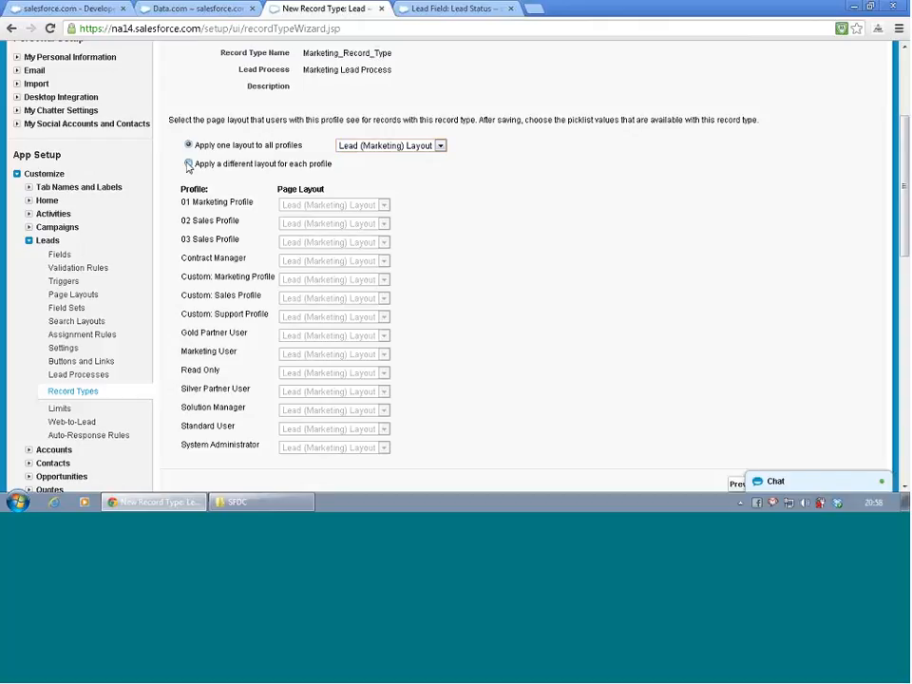
click(306, 205)
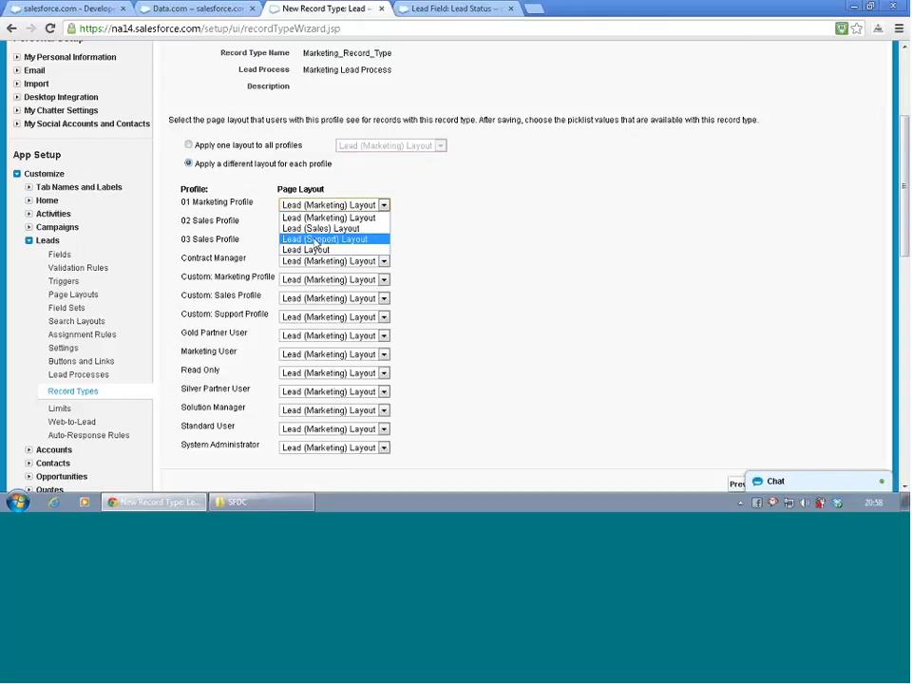
click(315, 249)
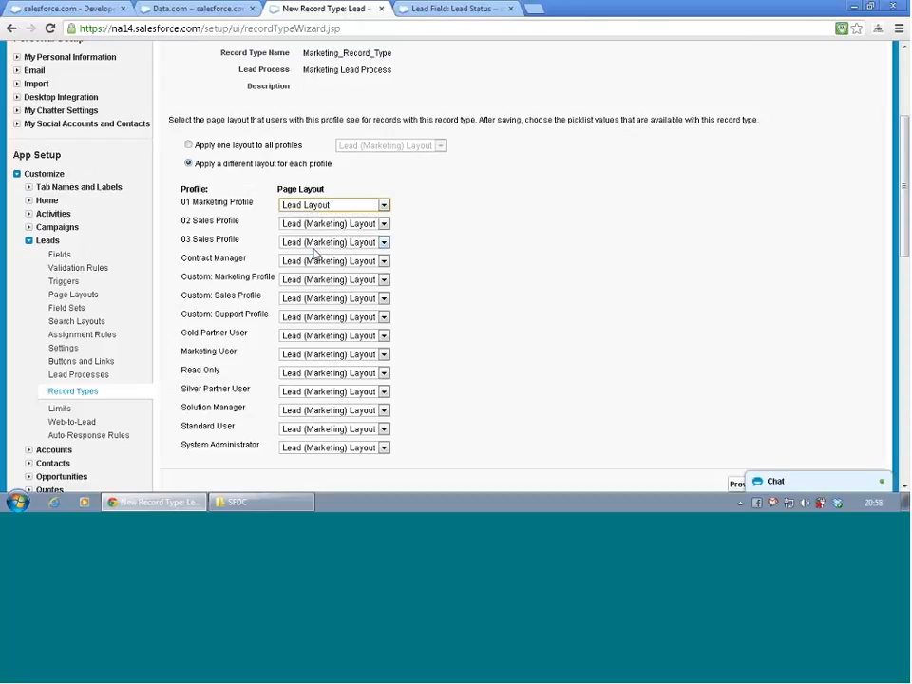
scroll(540, 248, down, 3)
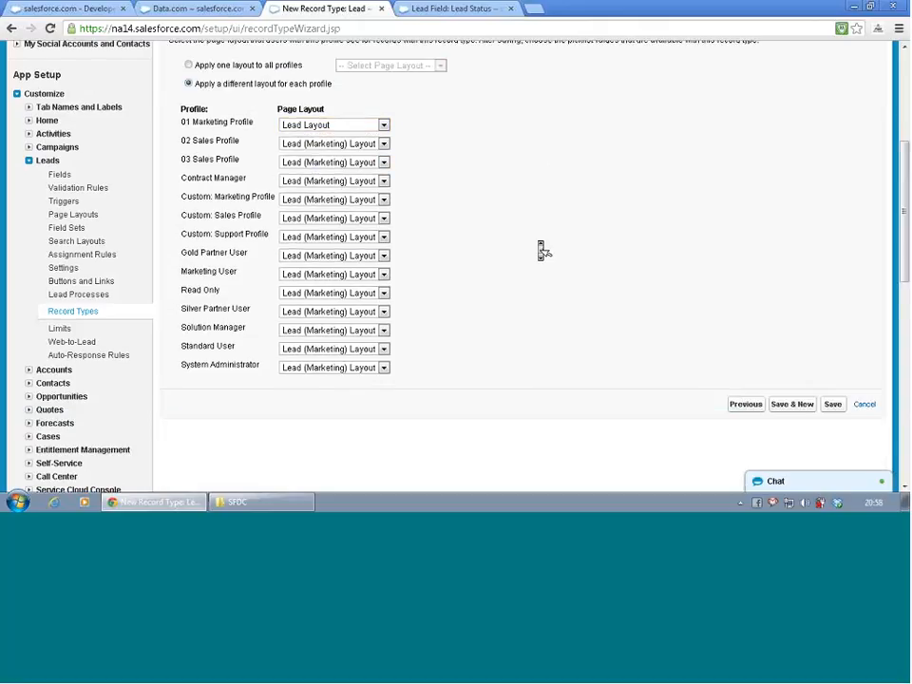
click(832, 337)
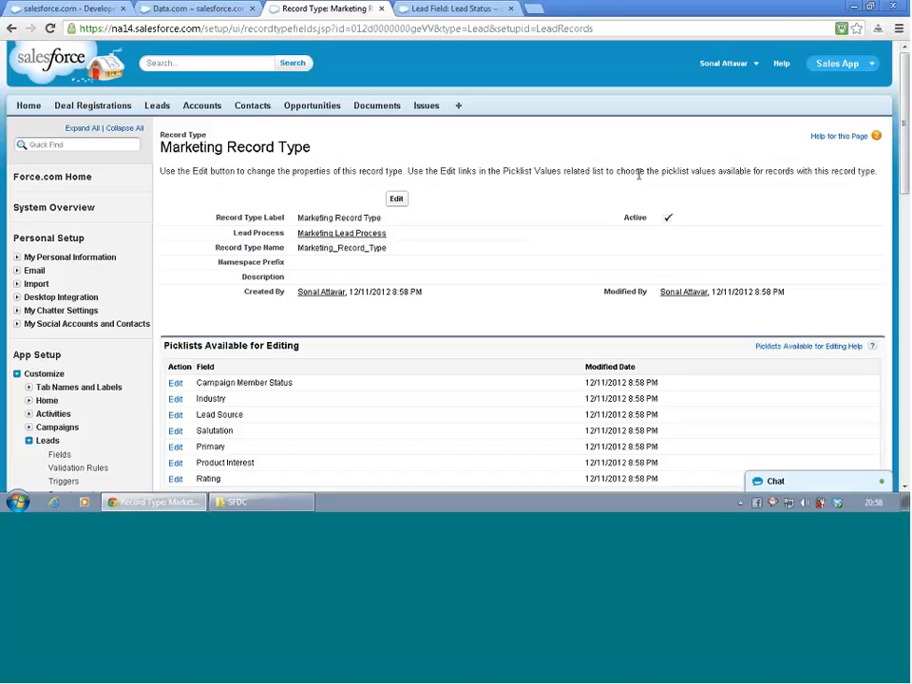
- Review the Marketing Record Type's details and its Lead Source picklist values, leaving the picklist without saving
scroll(638, 175, down, 4)
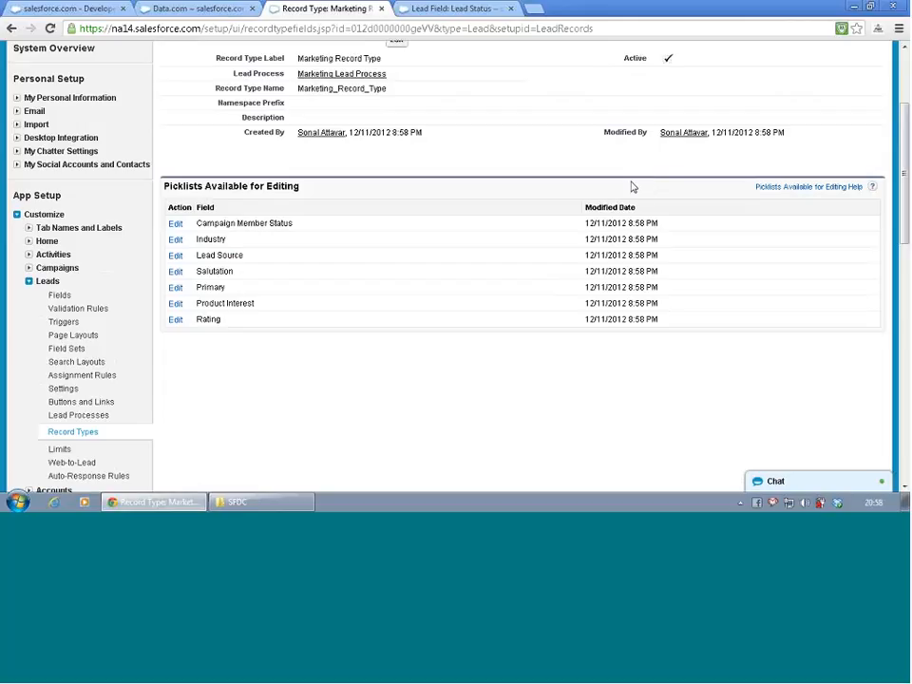
scroll(492, 270, up, 4)
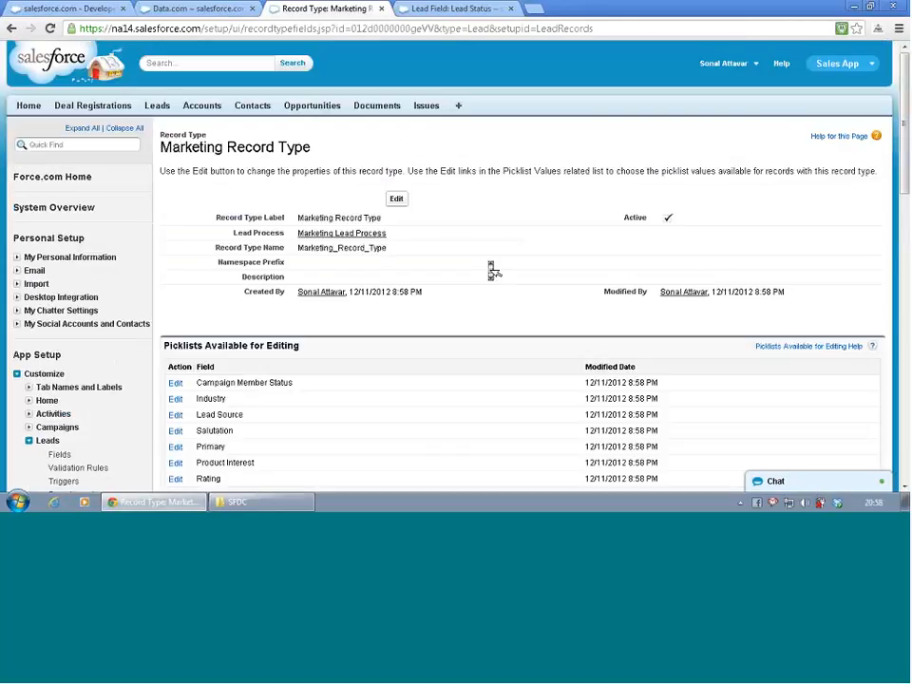
scroll(492, 271, down, 3)
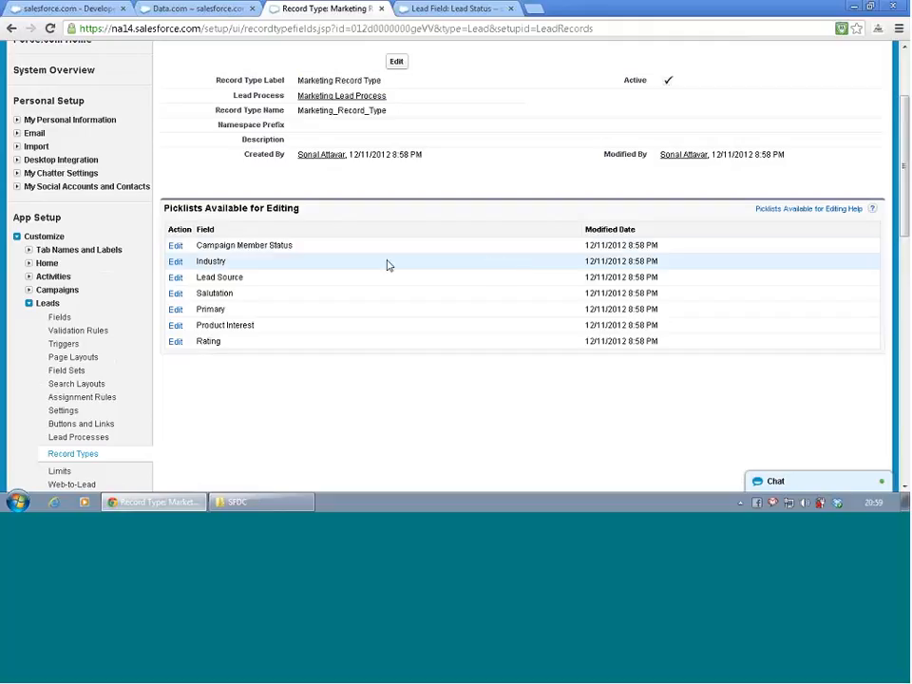
click(177, 278)
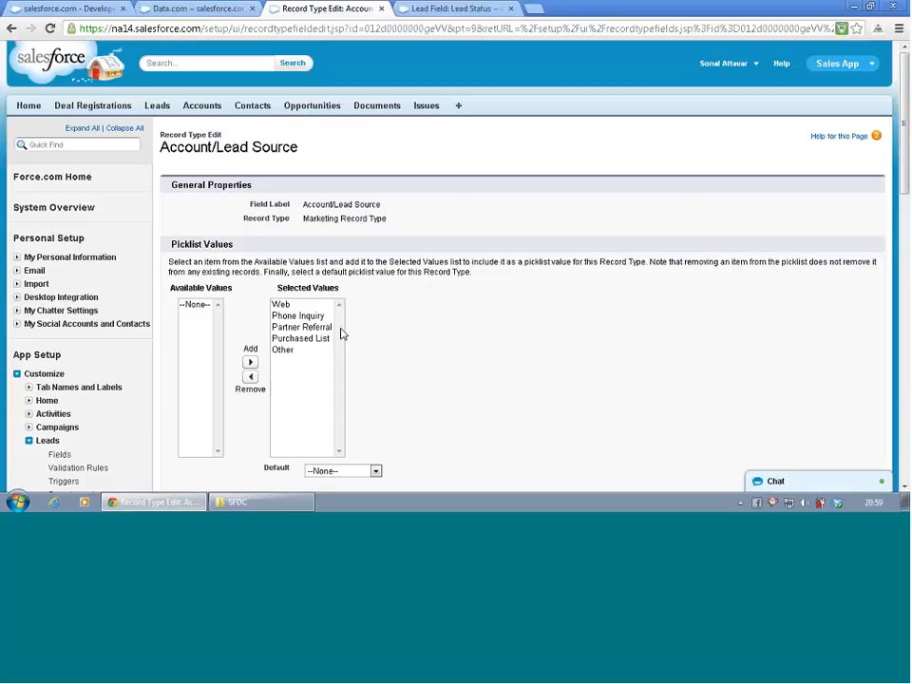
scroll(342, 334, down, 3)
scroll(344, 346, up, 2)
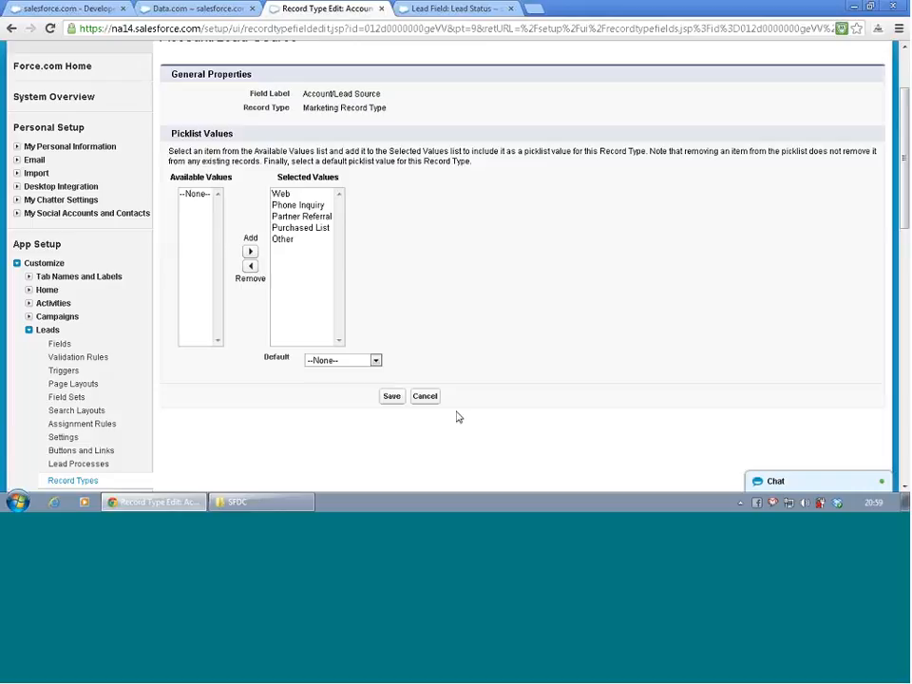
click(424, 396)
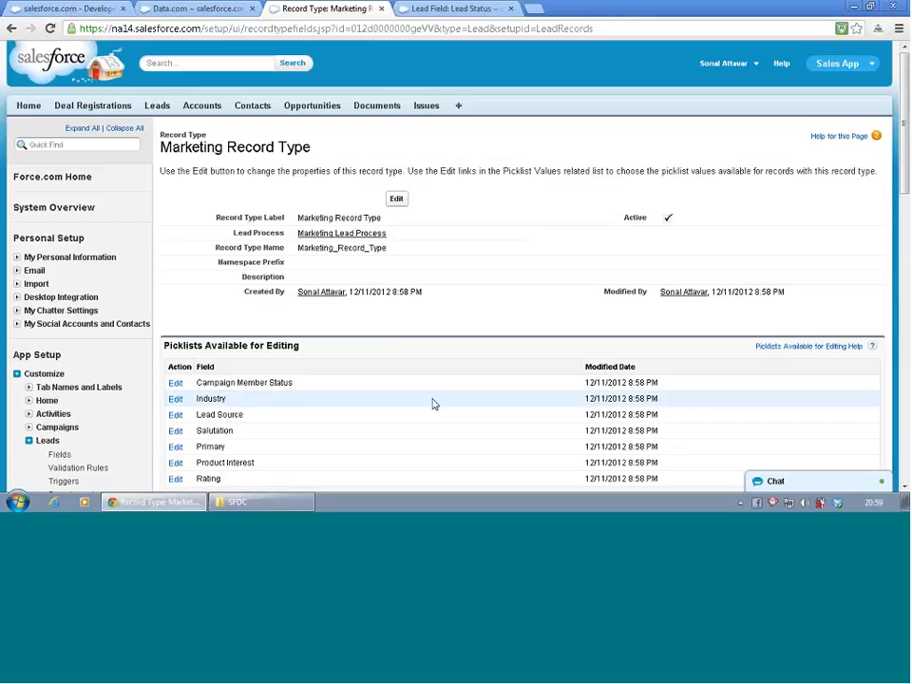
- Open the Marketing Record Type's Product Interest picklist values for editing
scroll(432, 404, down, 3)
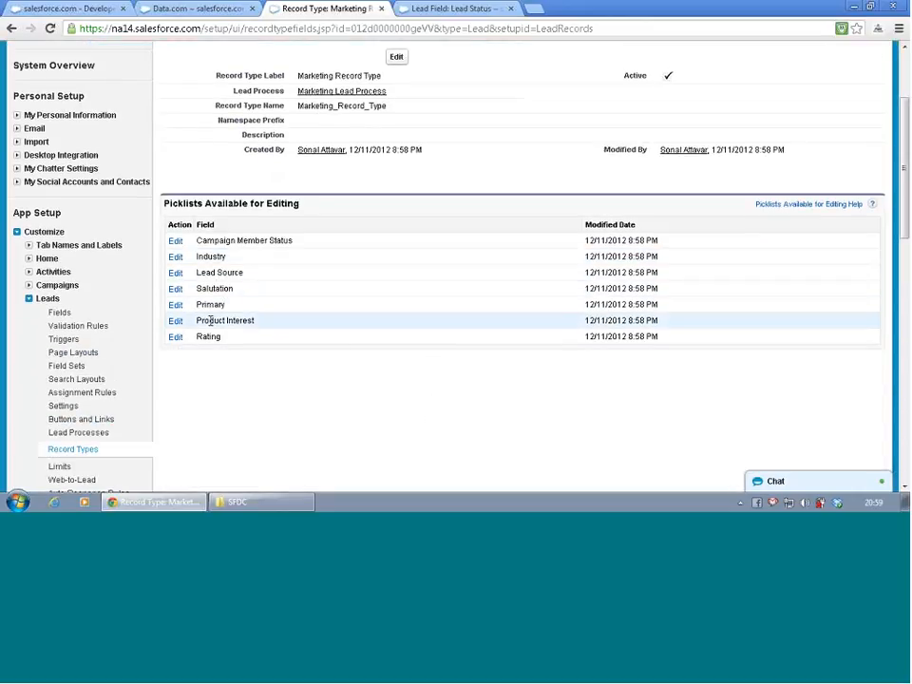
click(176, 321)
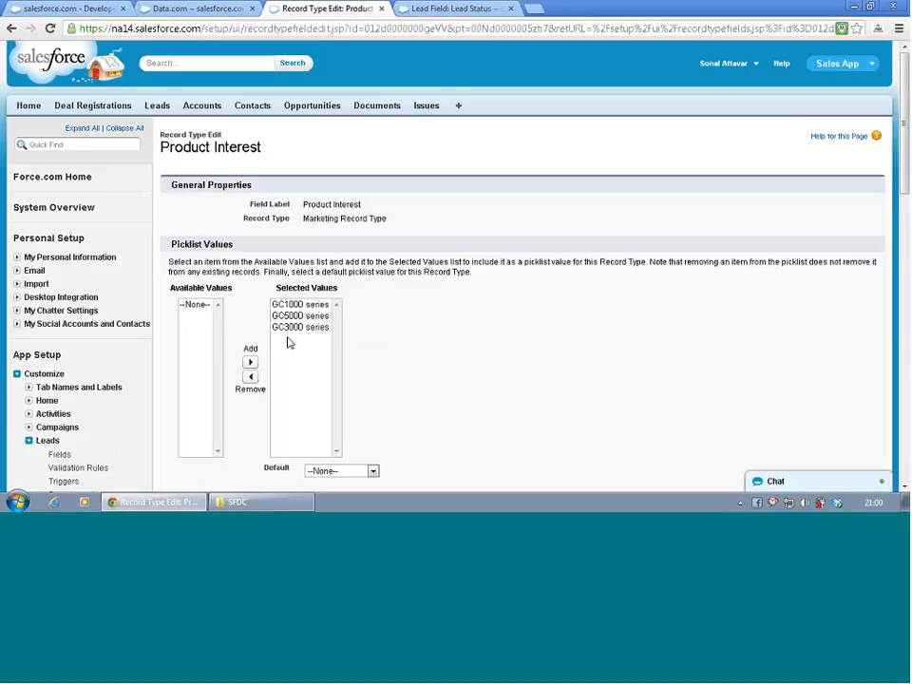
- Remove GC5000 series from the selected Product Interest values, make GC1000 series the default and save the picklist
scroll(289, 343, down, 1)
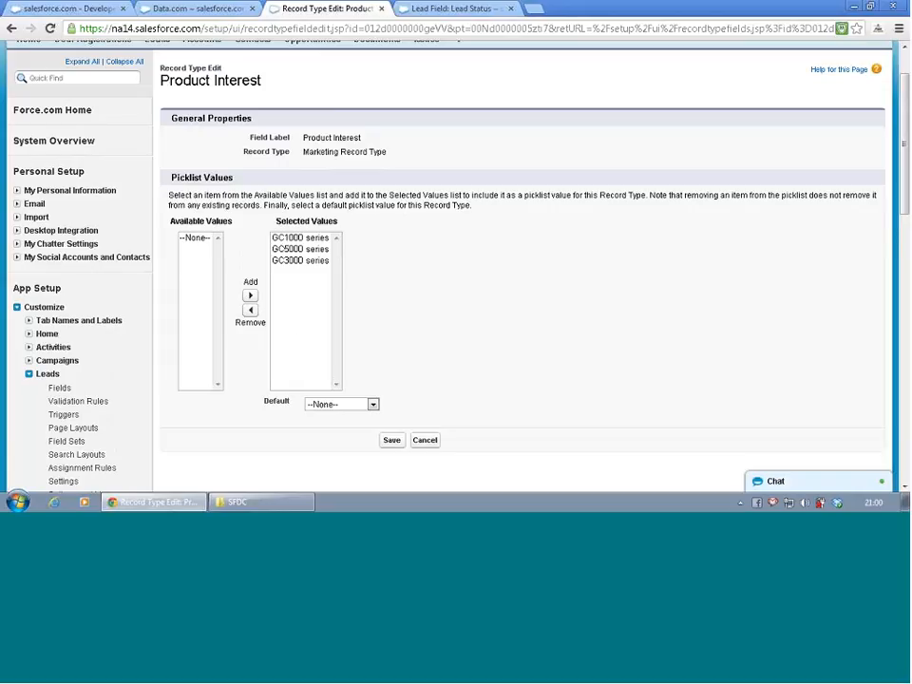
click(300, 249)
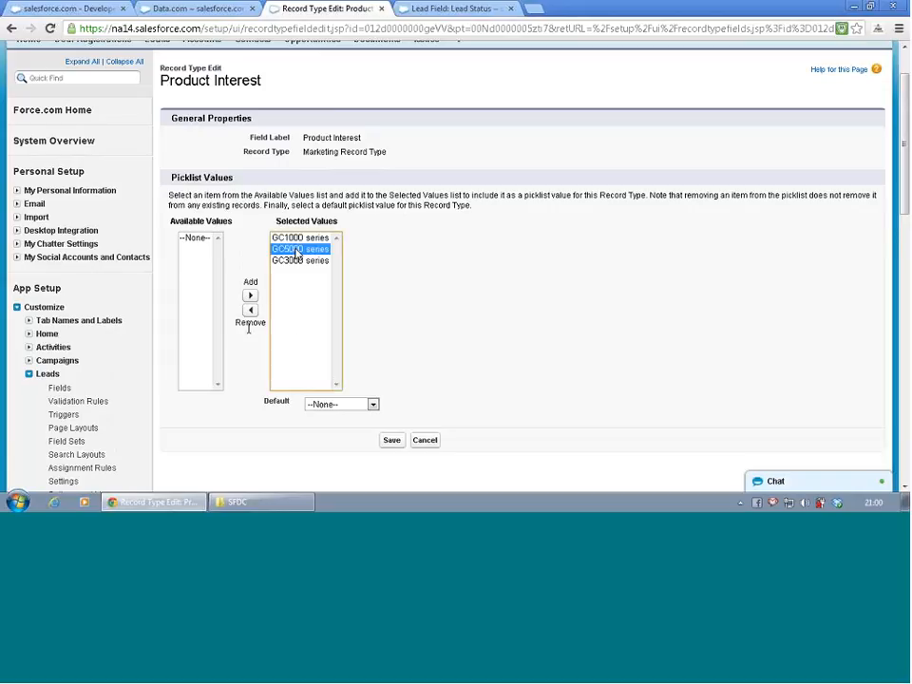
click(250, 310)
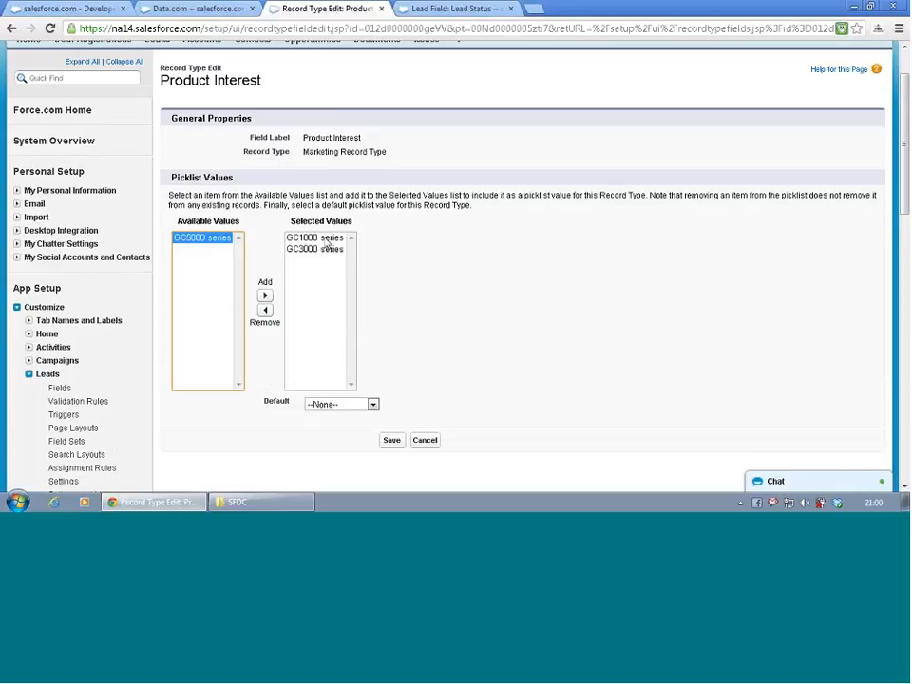
click(319, 237)
click(348, 404)
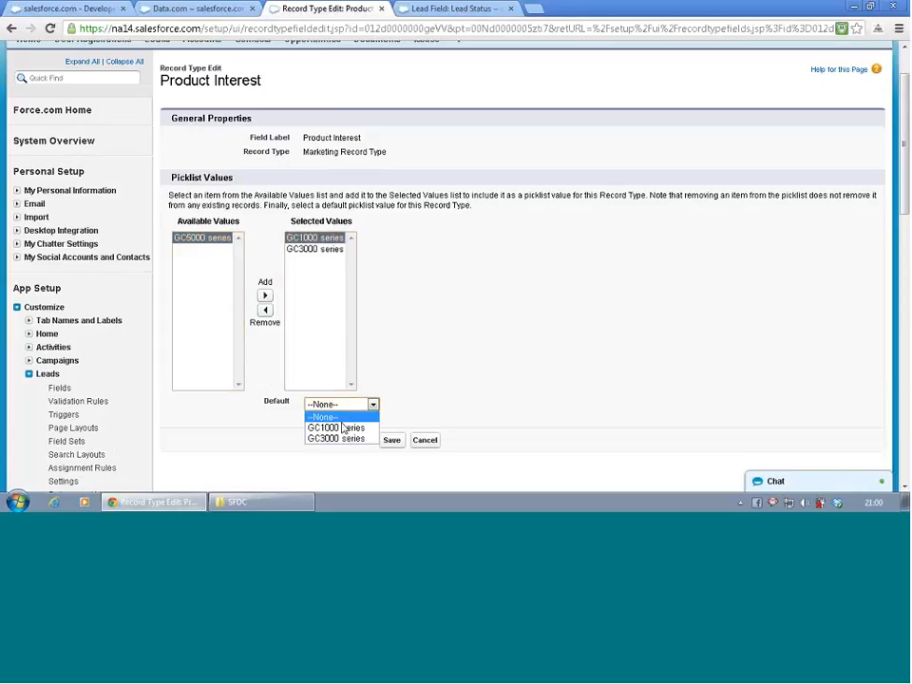
click(334, 427)
scroll(485, 365, down, 3)
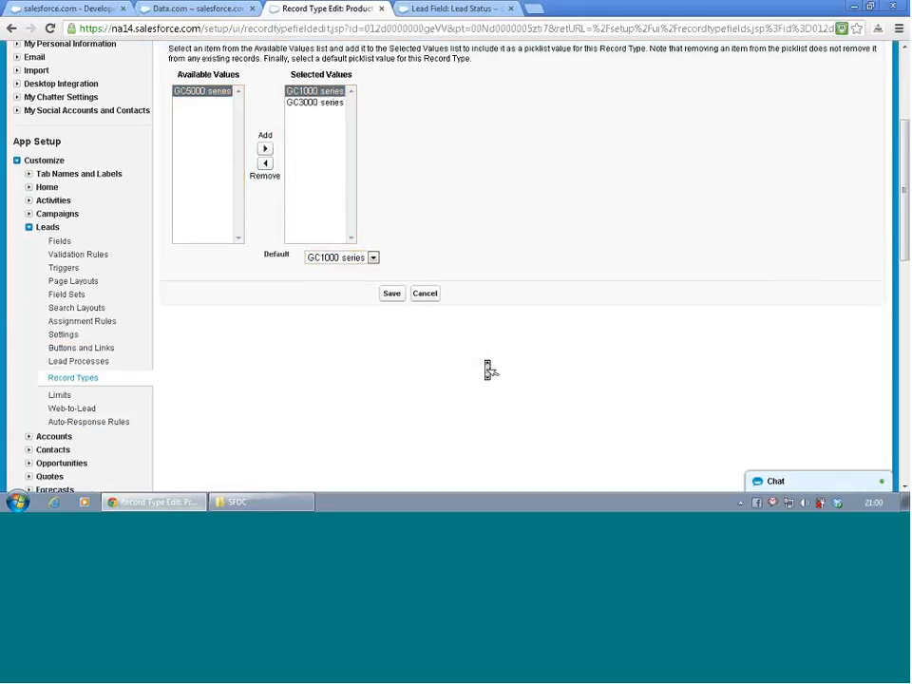
click(390, 297)
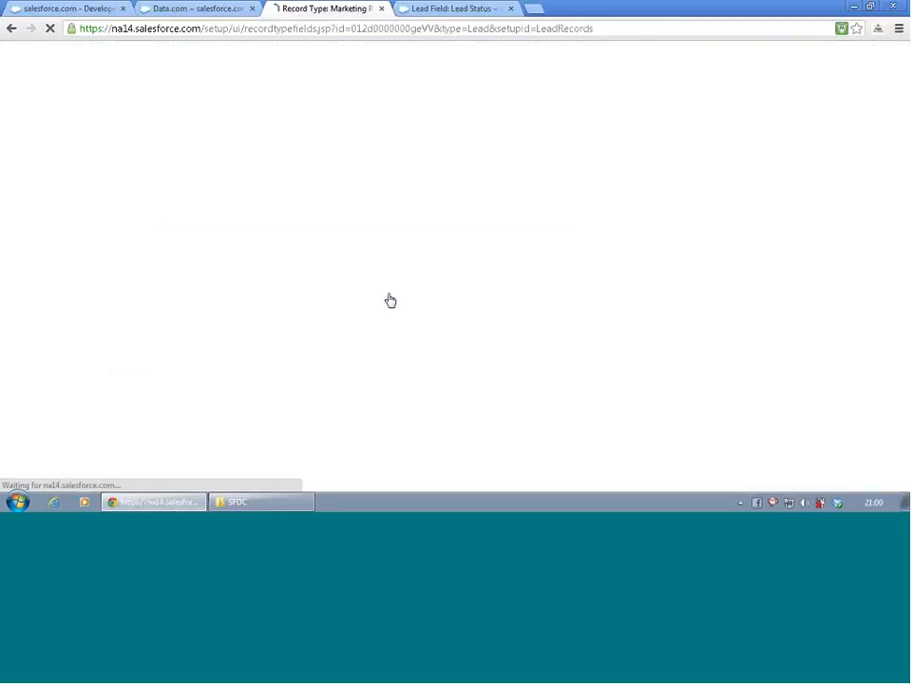
- Review the Marketing Record Type's details and its list of picklists available for editing
scroll(389, 300, down, 1)
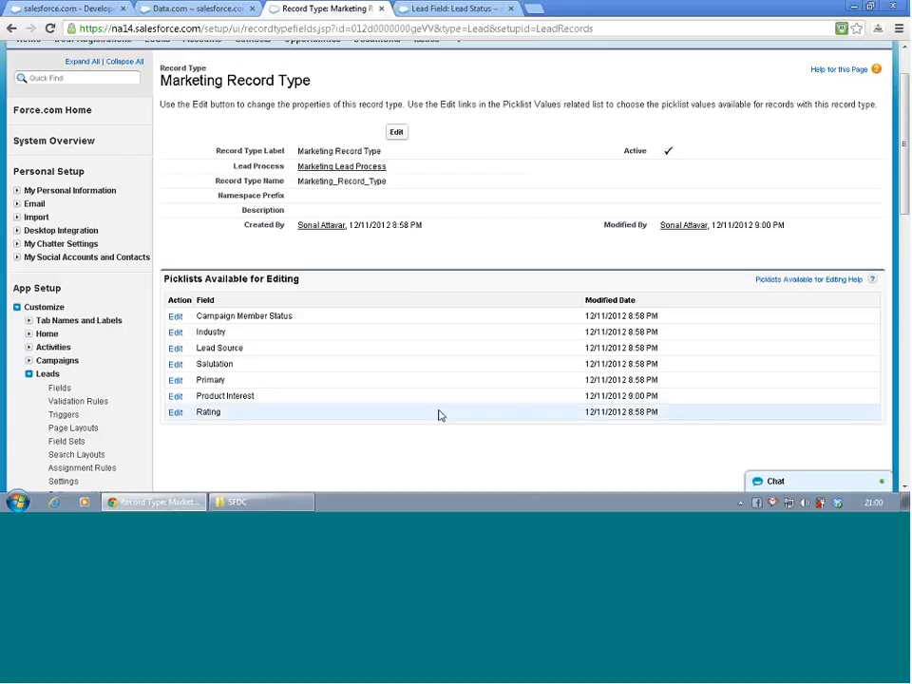
scroll(415, 315, down, 2)
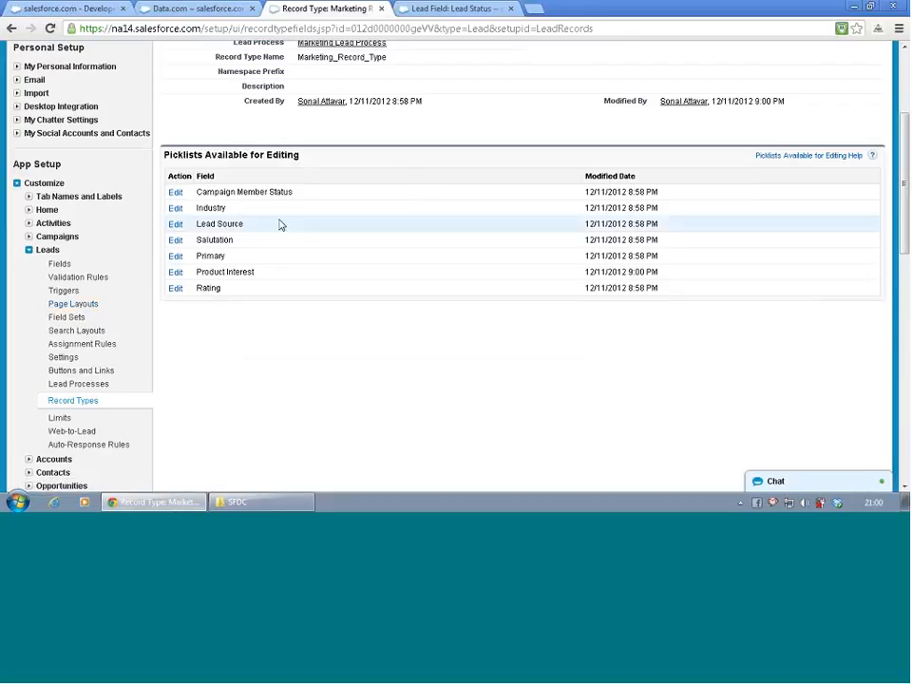
scroll(282, 224, up, 3)
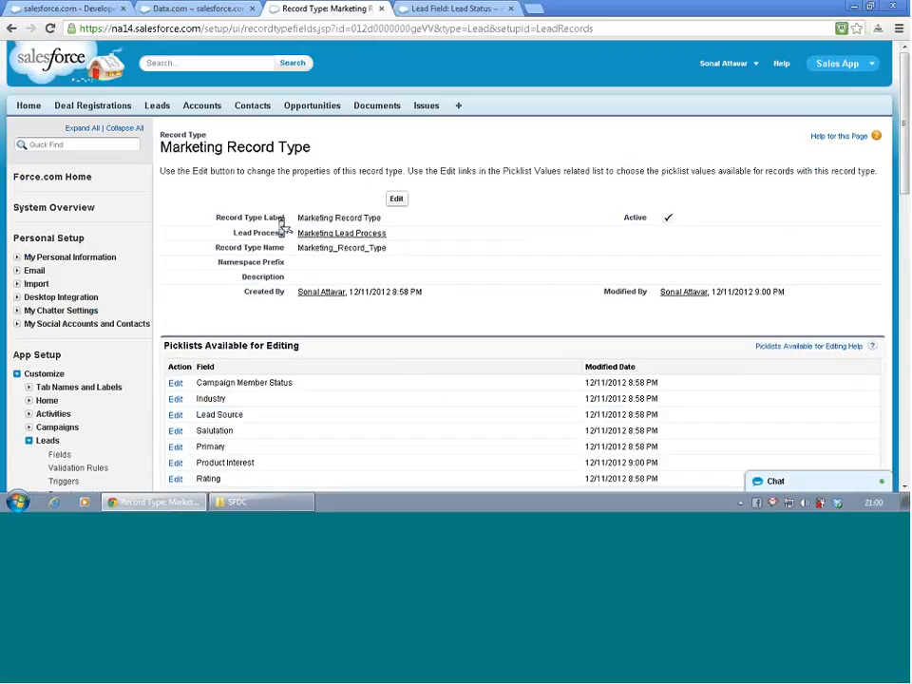
scroll(267, 231, down, 4)
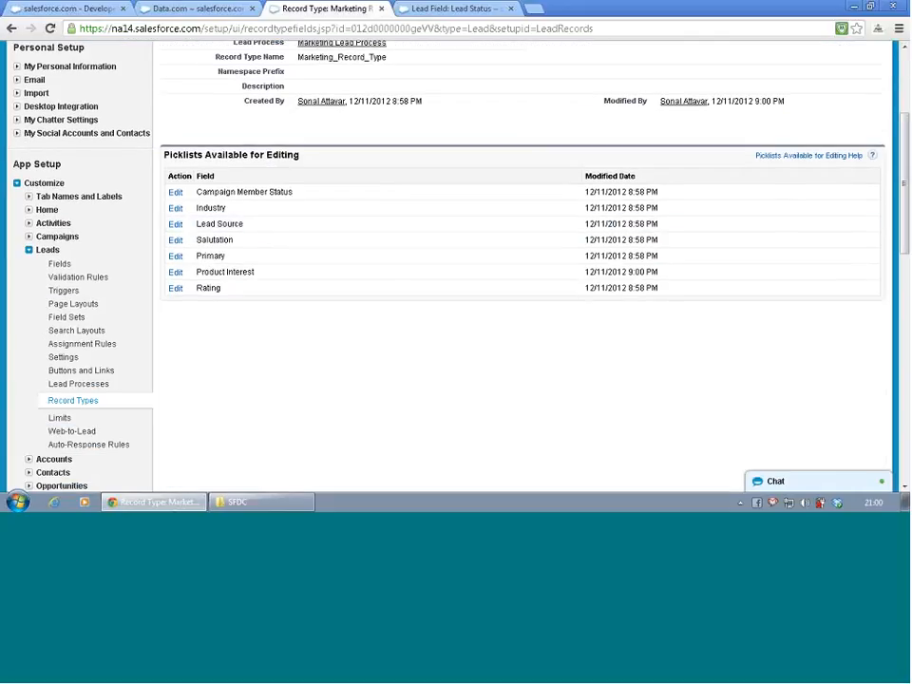
- Return to the lead record types list and start a new record type based on the existing --Master-- type
click(61, 400)
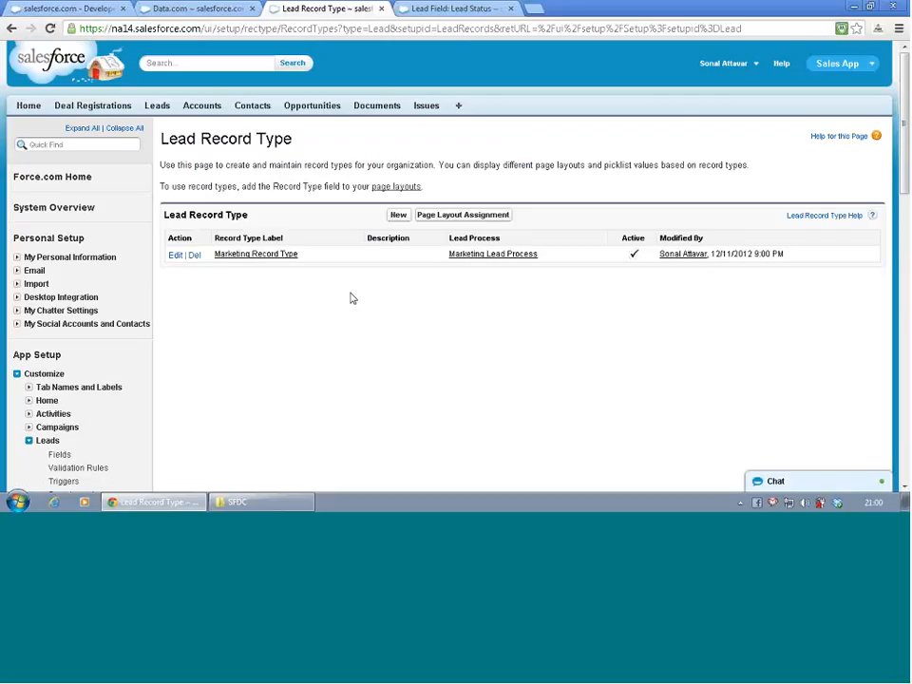
click(281, 262)
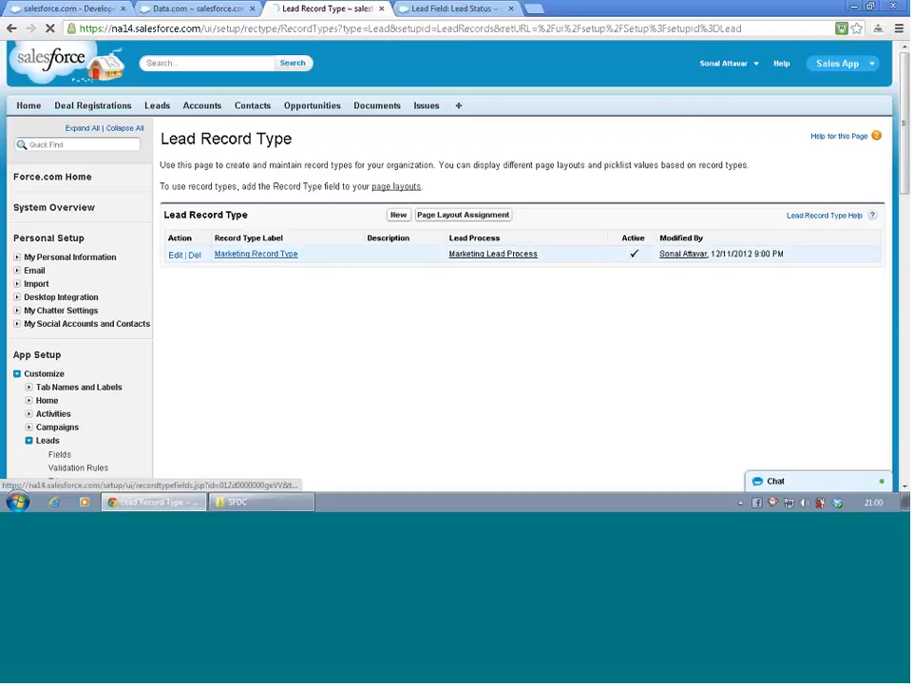
key(BackSpace)
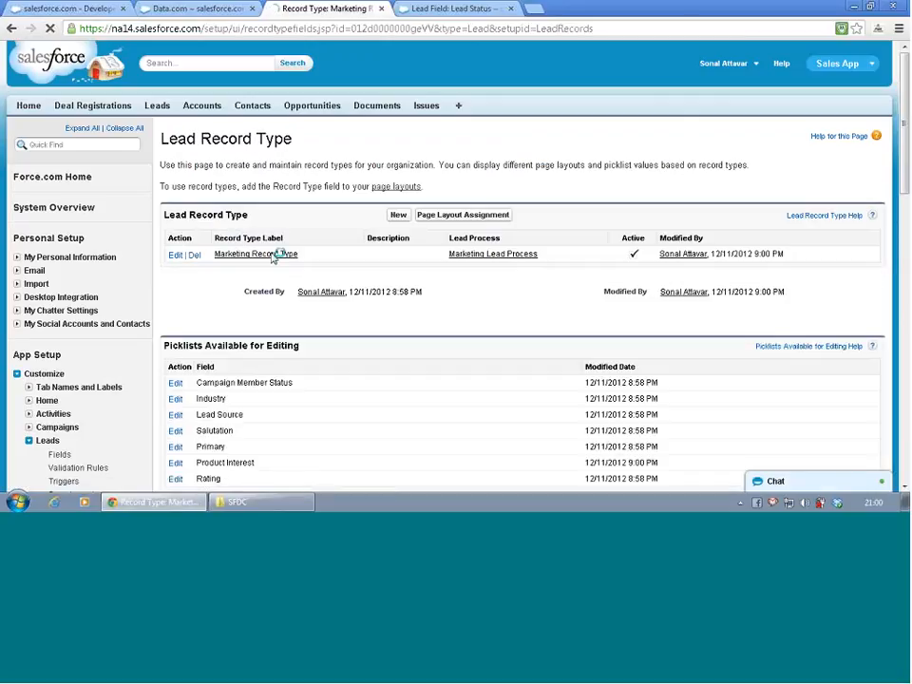
click(398, 218)
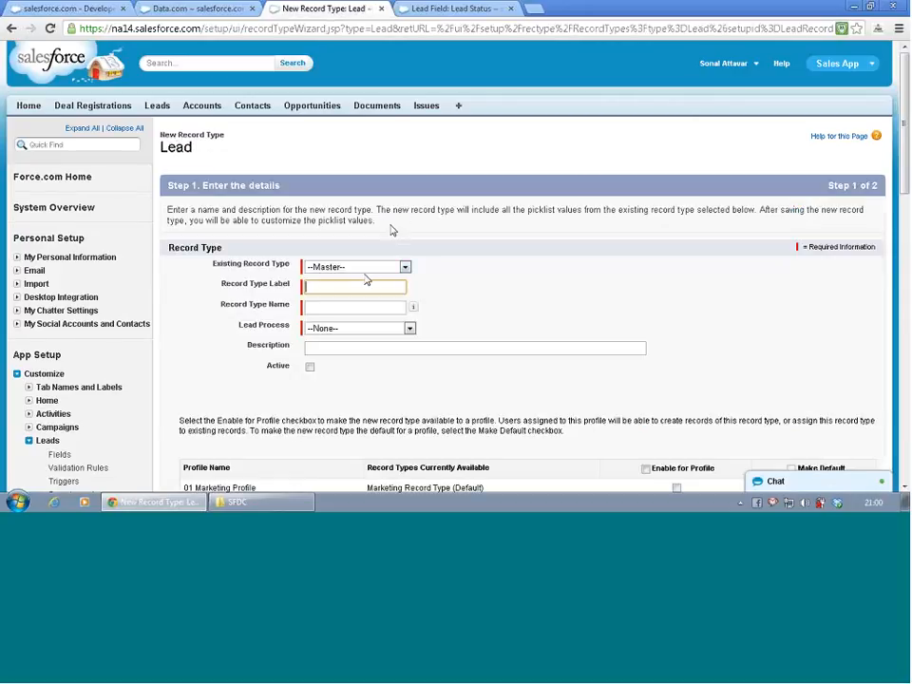
click(367, 271)
click(367, 274)
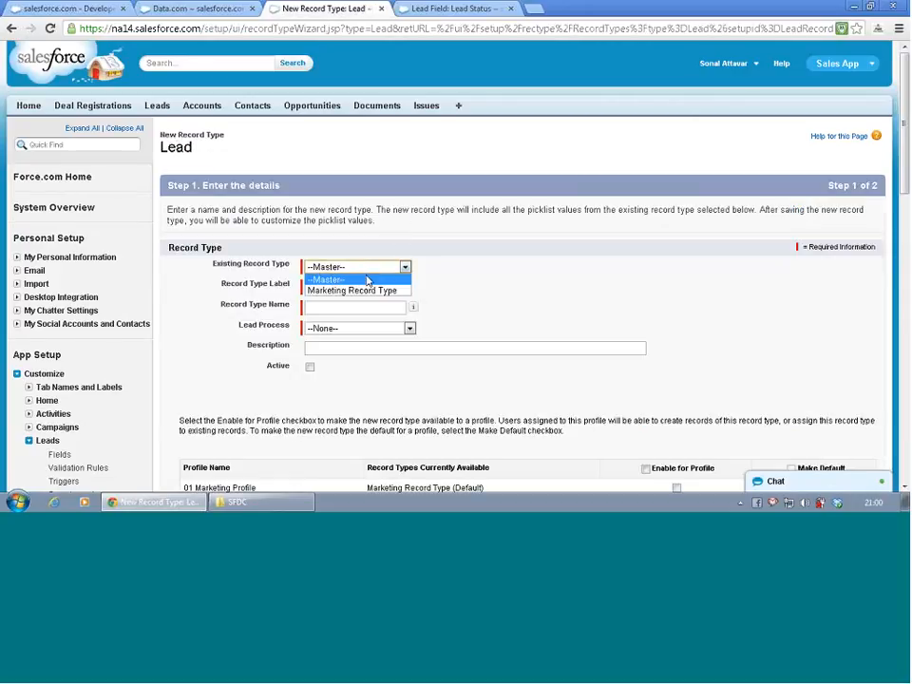
click(369, 291)
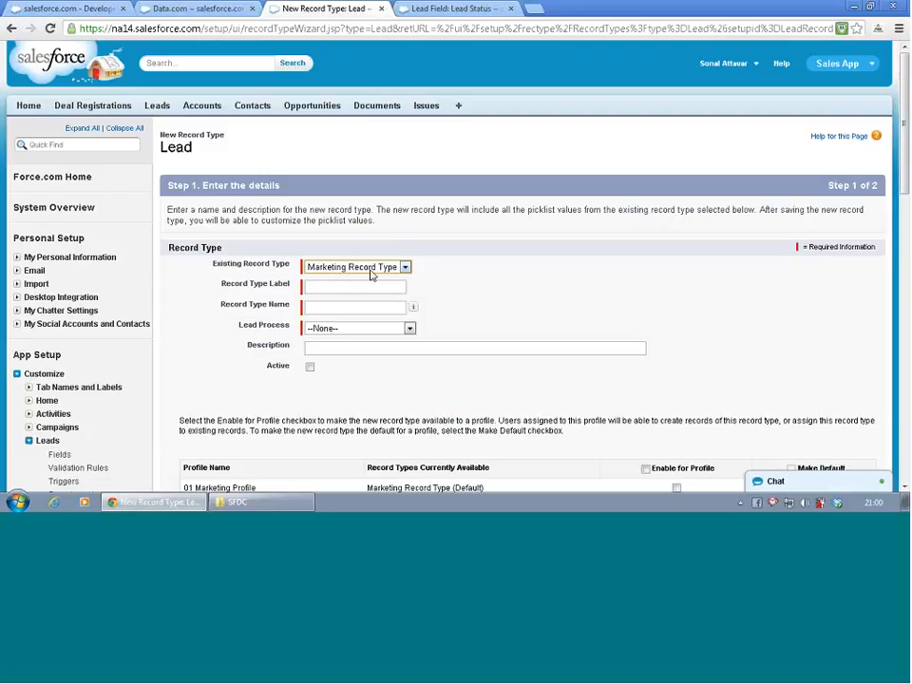
click(371, 270)
click(365, 281)
- Label the new record type Sales Record Type and assign it the Sales Lead Process
click(360, 290)
text(Sales )
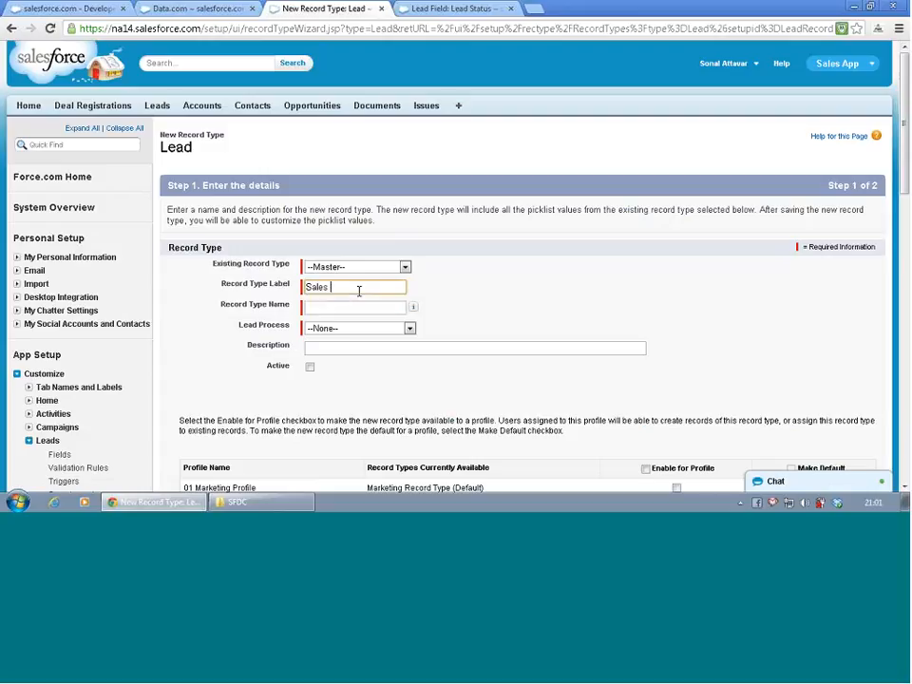
text(Record Type)
key(Tab)
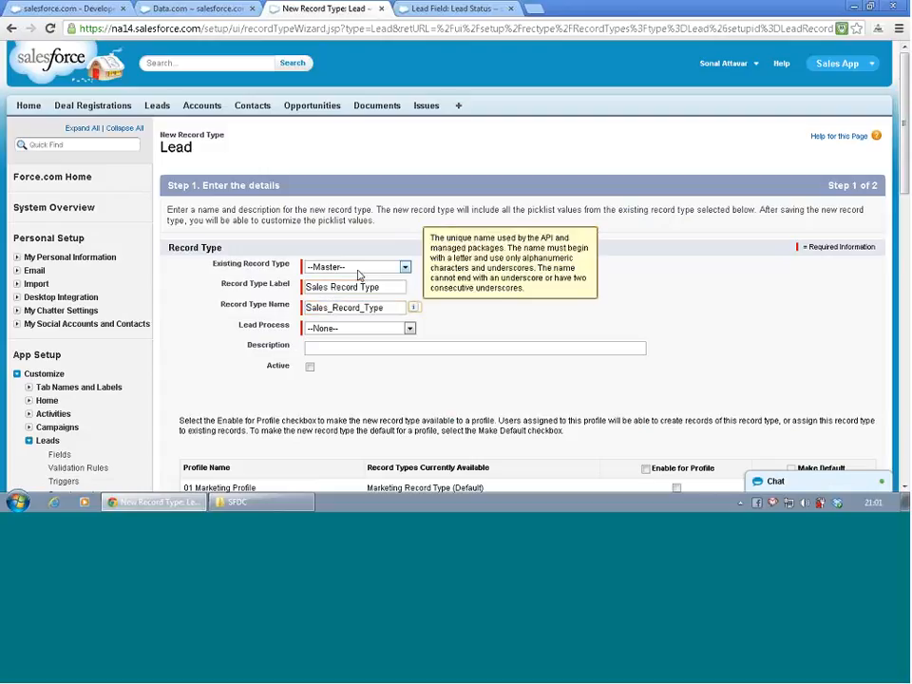
click(341, 331)
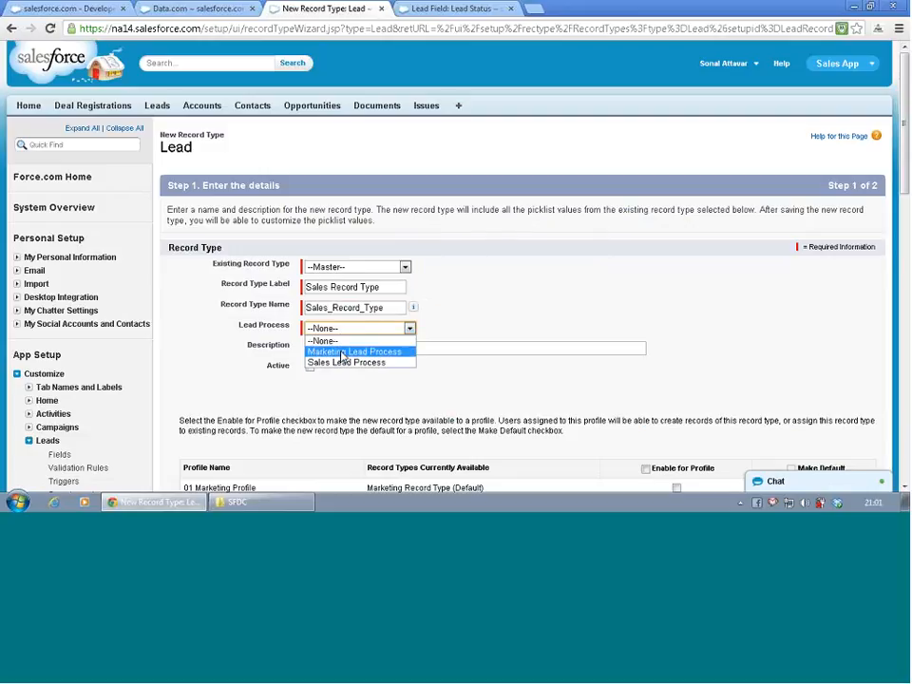
click(346, 362)
- Enable the record type for 02 Sales Profile, 03 Sales Profile and System Administrator, and continue to the page layout assignment
scroll(362, 379, down, 6)
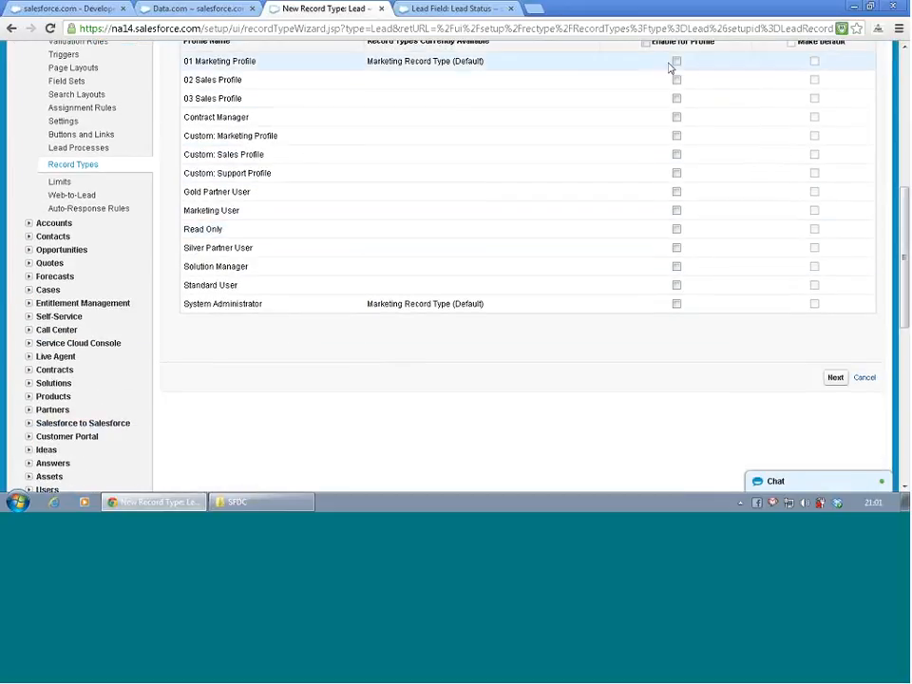
click(676, 80)
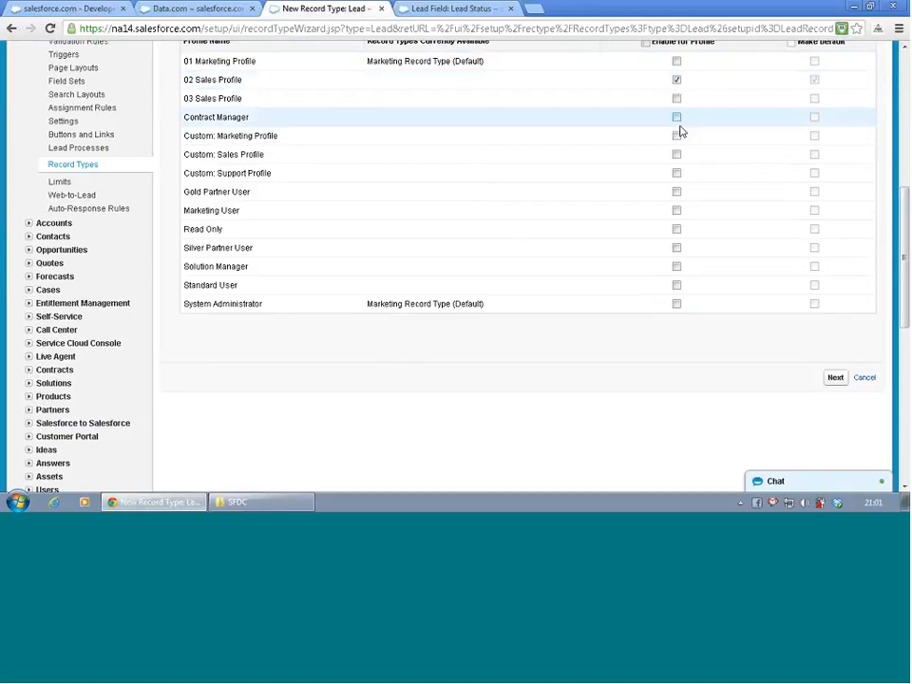
click(677, 304)
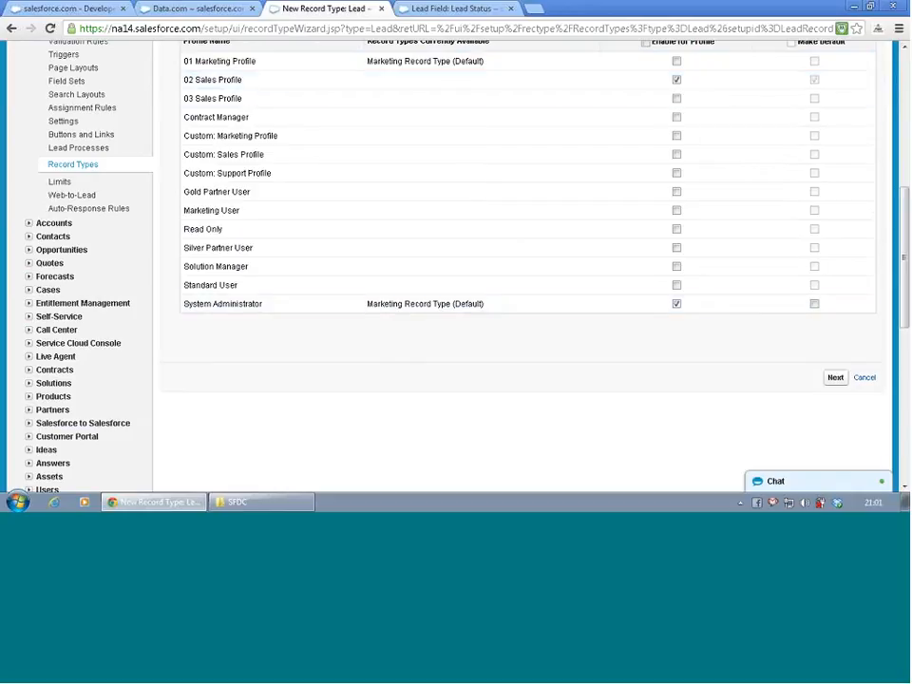
click(676, 98)
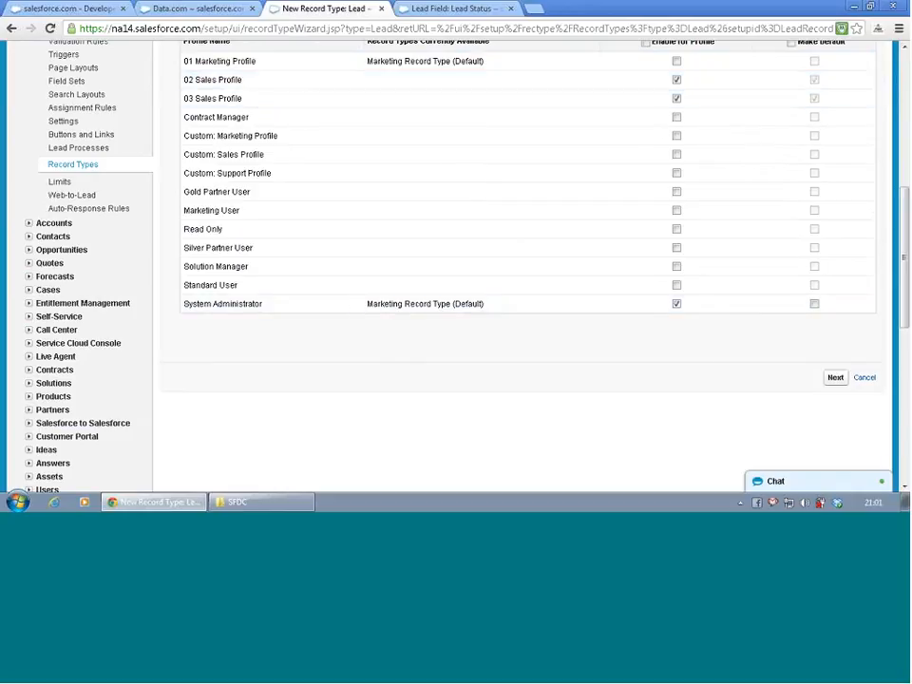
click(842, 380)
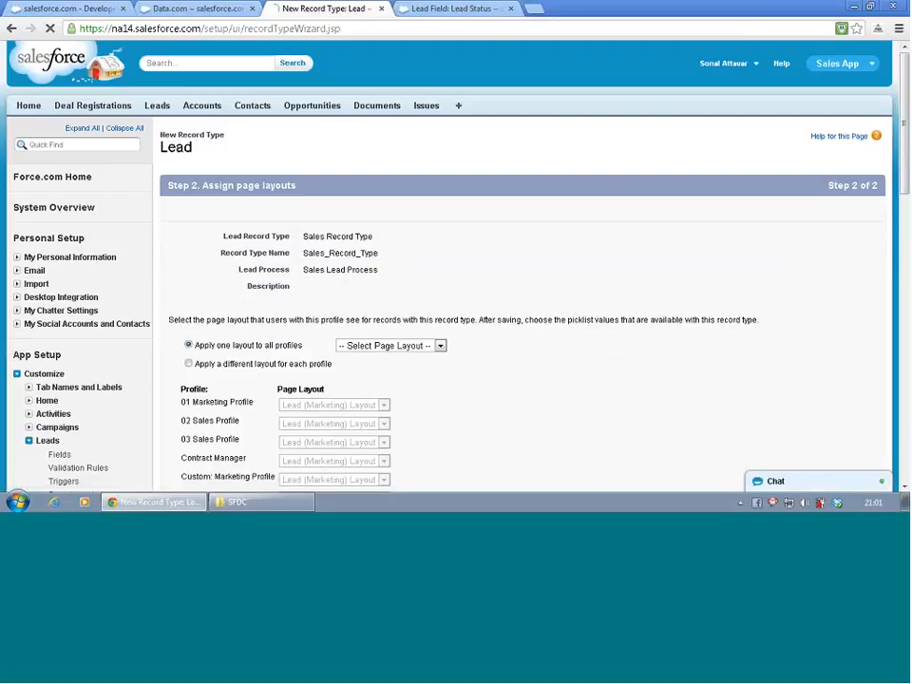
- Compare the layout assignment options and apply the Lead (Sales) Layout to all profiles
scroll(519, 239, down, 3)
click(402, 211)
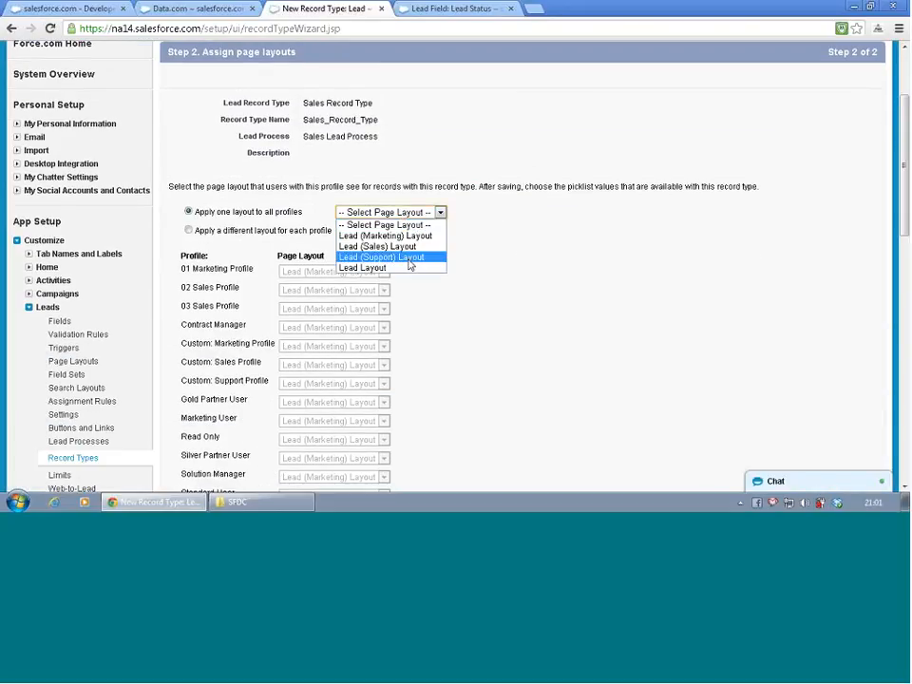
click(522, 246)
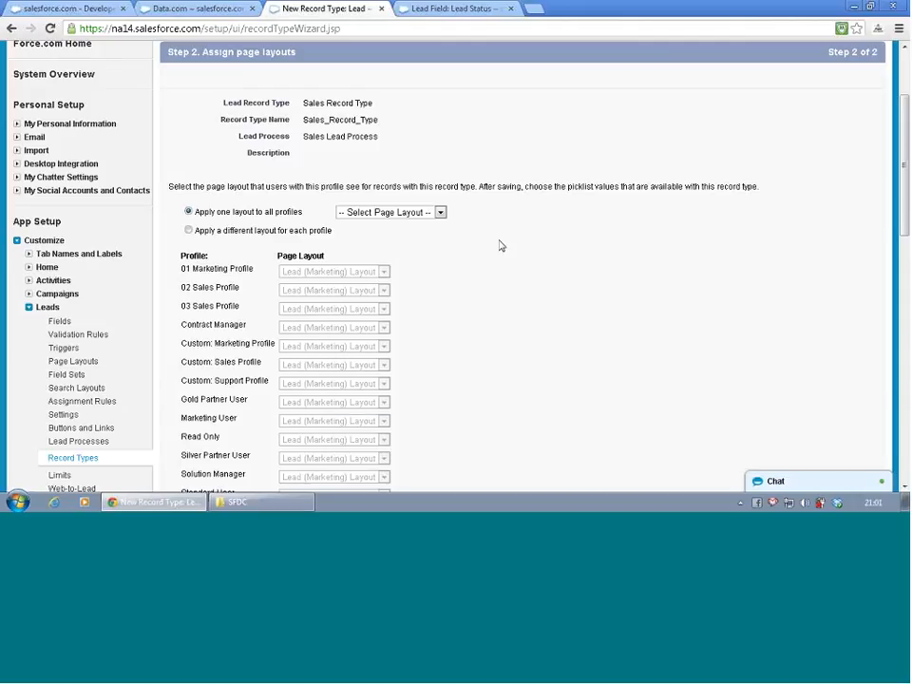
scroll(513, 247, down, 2)
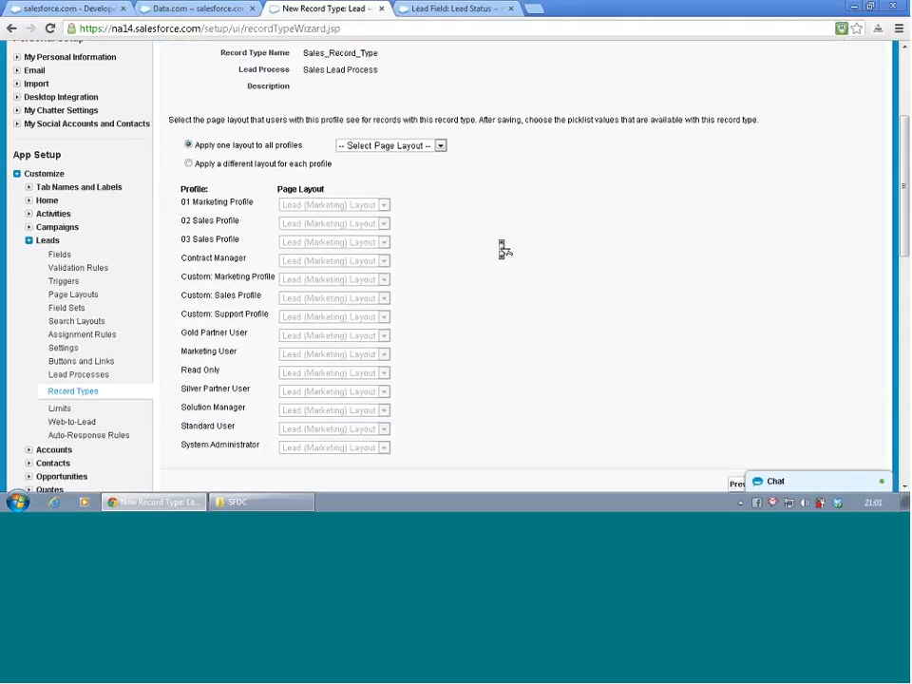
click(188, 163)
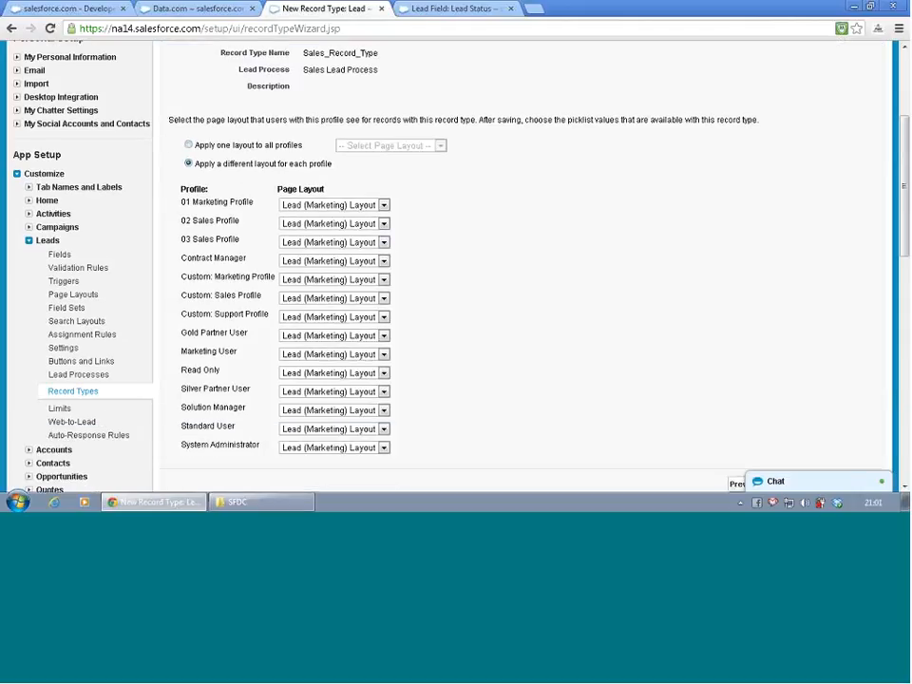
click(188, 144)
click(365, 148)
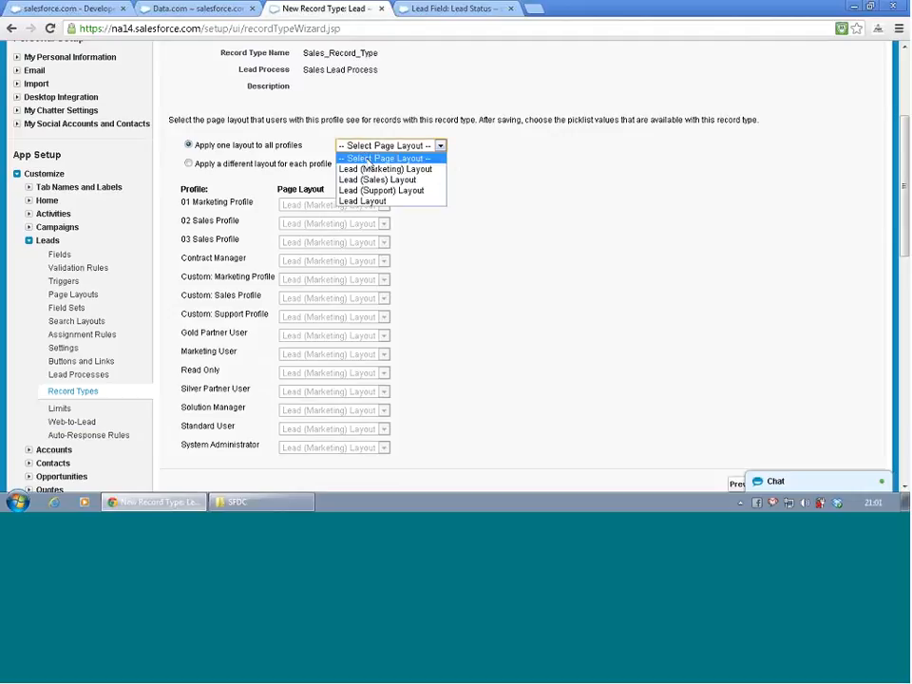
click(380, 180)
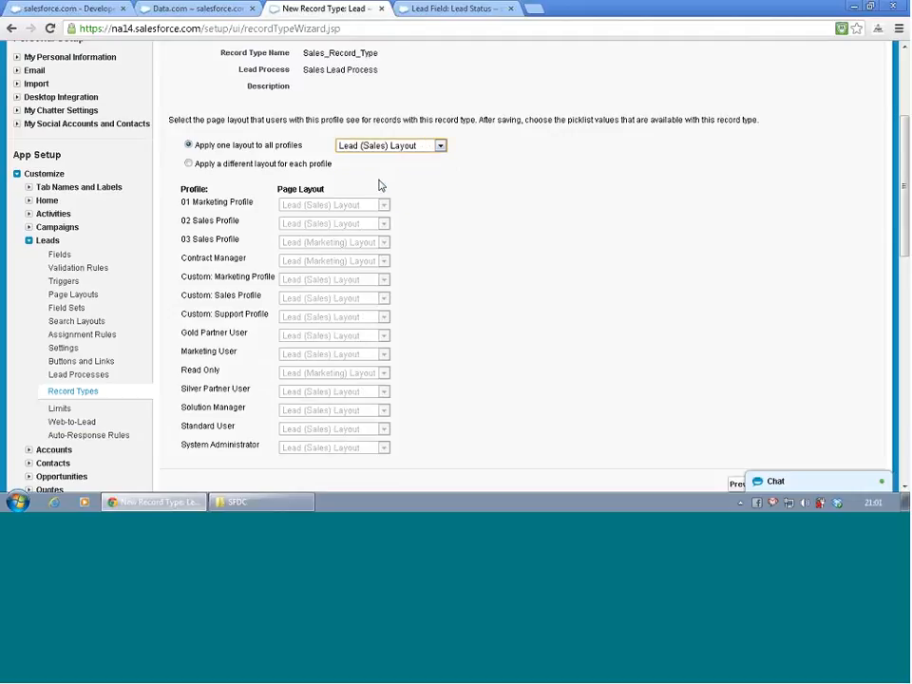
- Switch to a different layout for each profile, assign Lead (Marketing) Layout to 01 Marketing Profile and check the remaining assignments
click(188, 165)
click(332, 206)
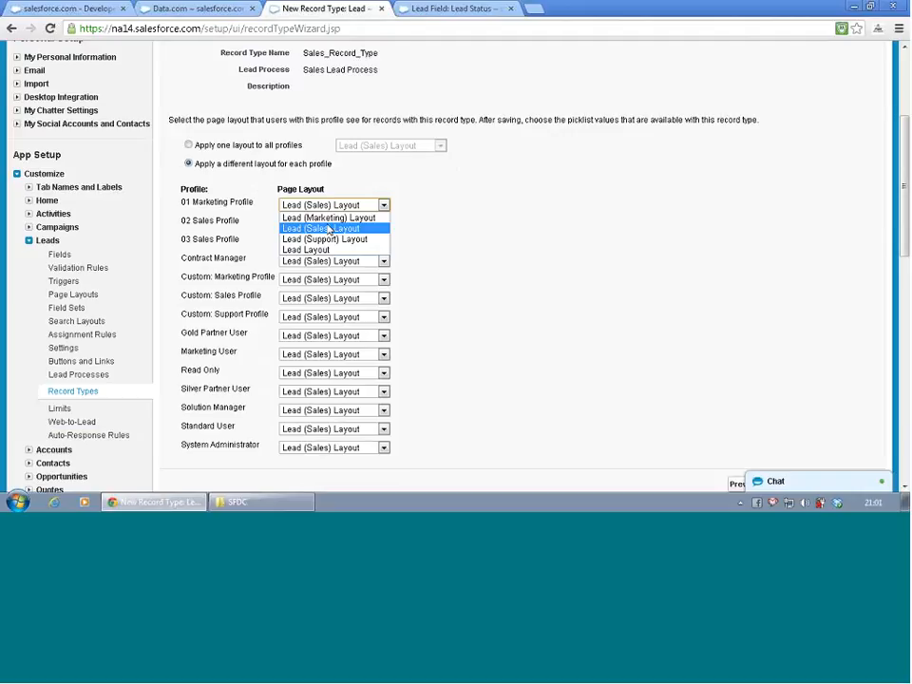
click(330, 218)
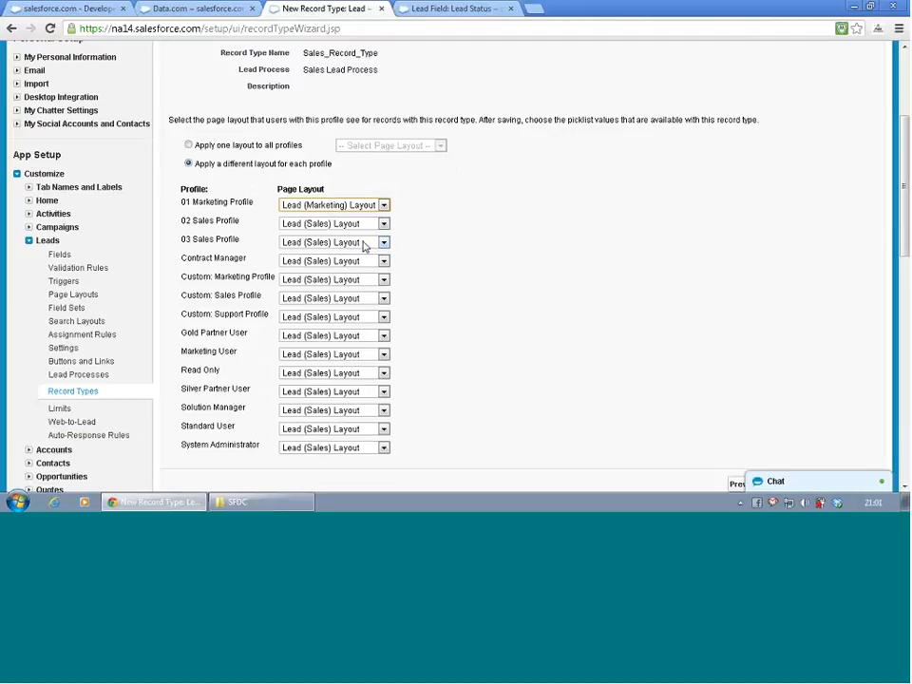
scroll(748, 366, down, 10)
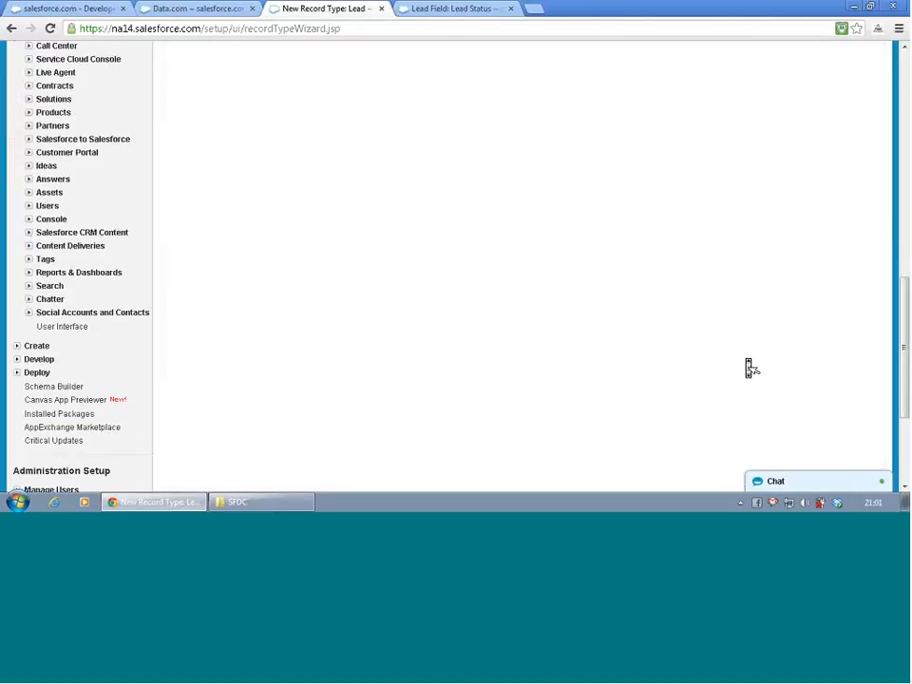
scroll(749, 365, down, 3)
scroll(749, 366, up, 15)
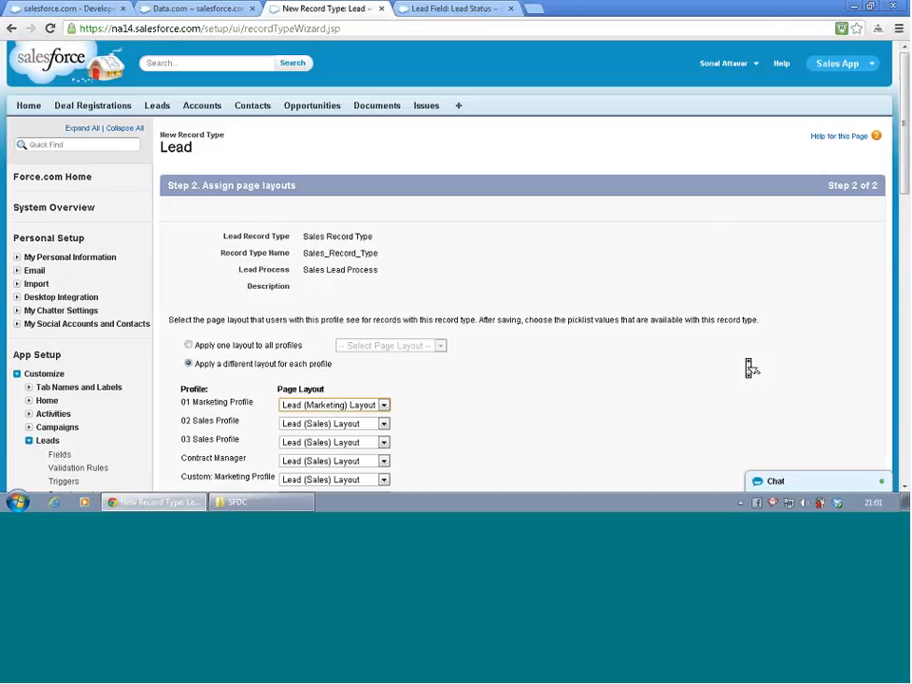
scroll(748, 365, down, 1)
scroll(751, 368, up, 1)
scroll(508, 380, down, 4)
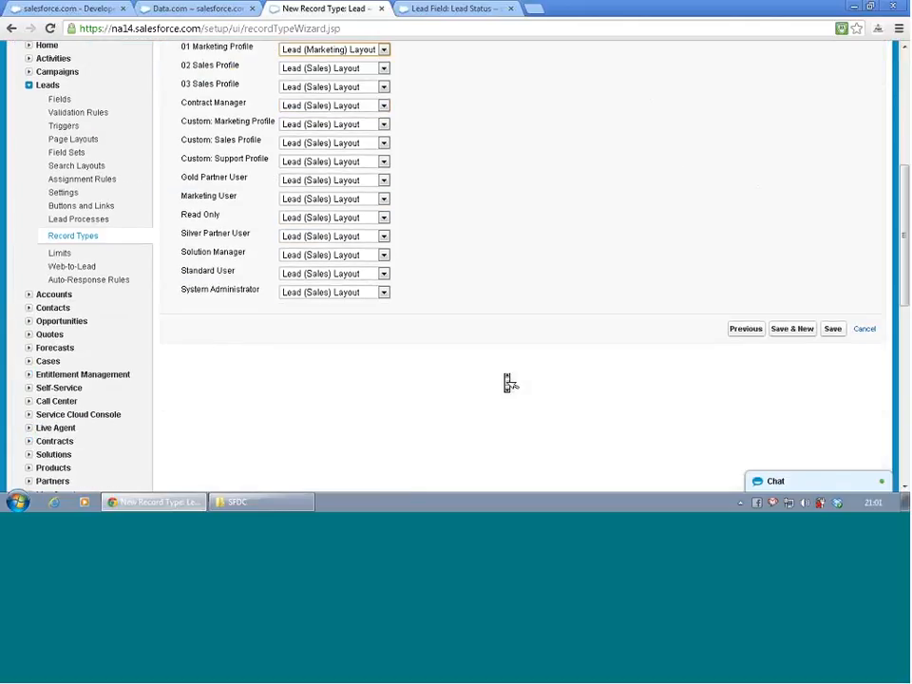
- Save the Sales Record Type and remove GC1000 series from its Product Interest picklist values
click(836, 329)
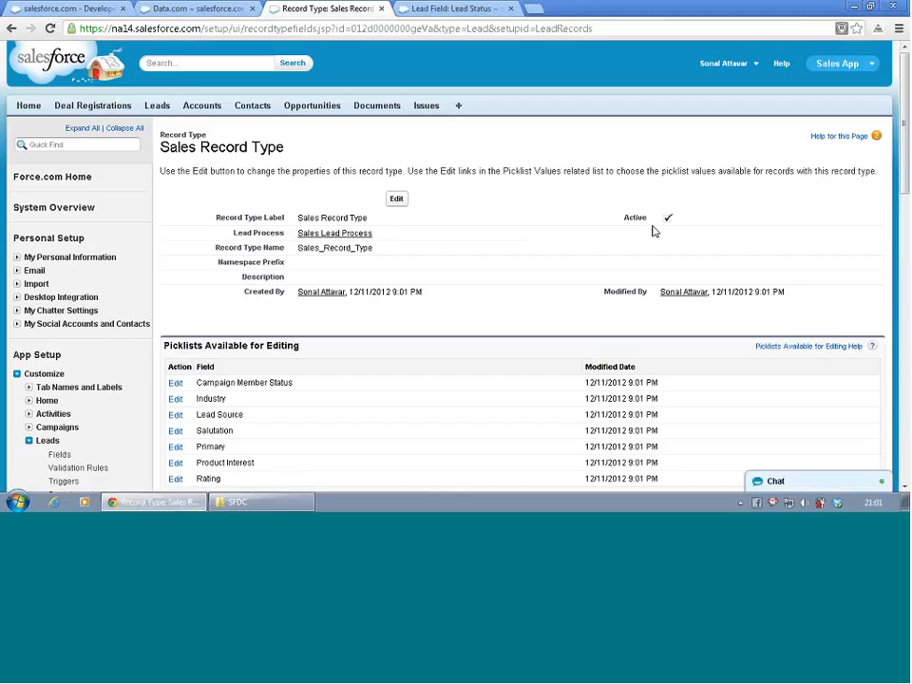
scroll(508, 228, down, 2)
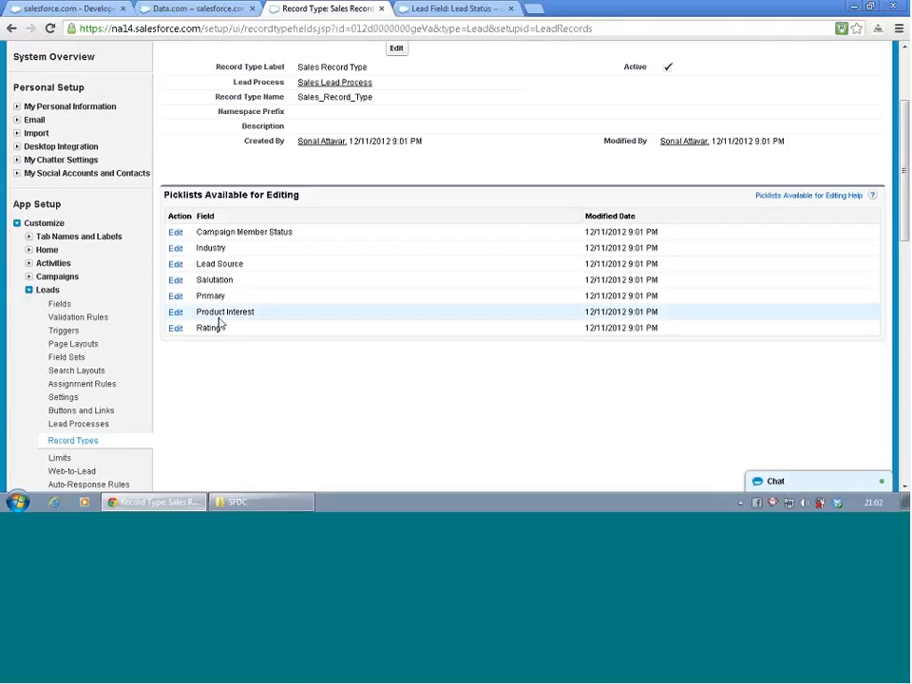
click(176, 312)
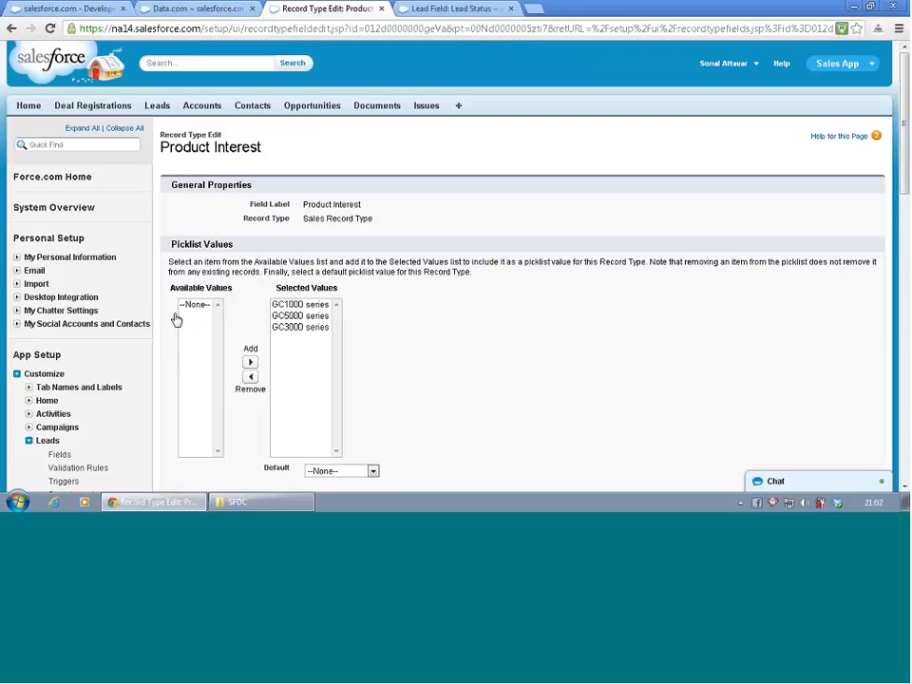
click(293, 304)
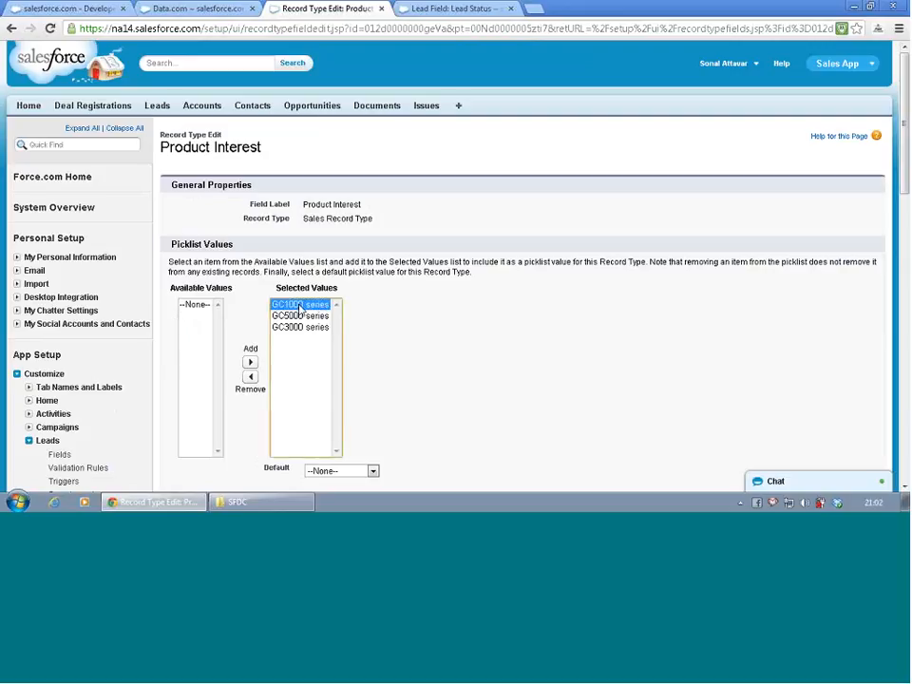
click(251, 378)
scroll(427, 352, down, 3)
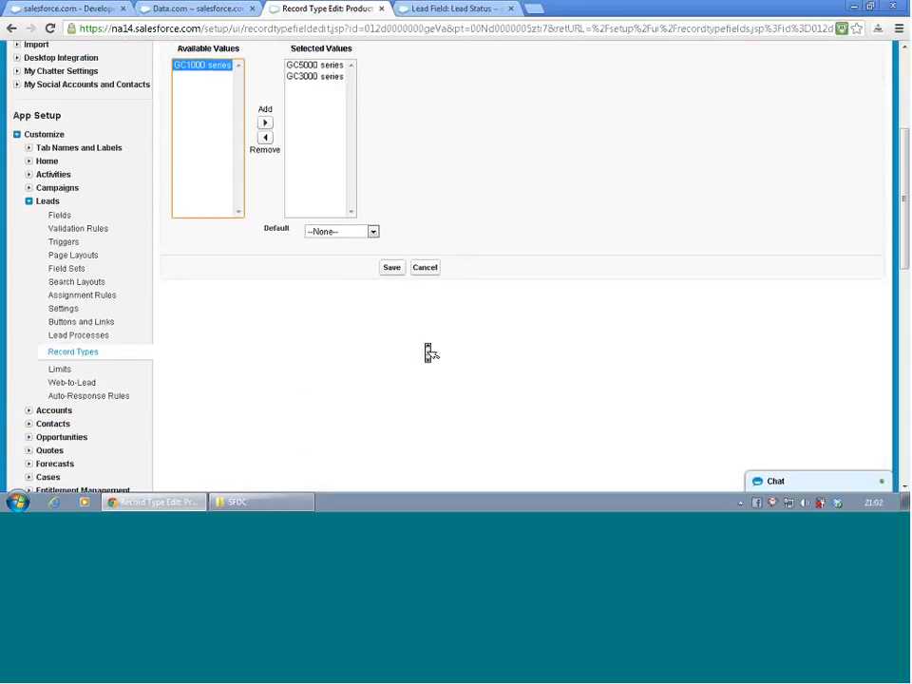
- Make GC5000 series the default Product Interest for the Sales Record Type and save the picklist
click(306, 64)
click(370, 231)
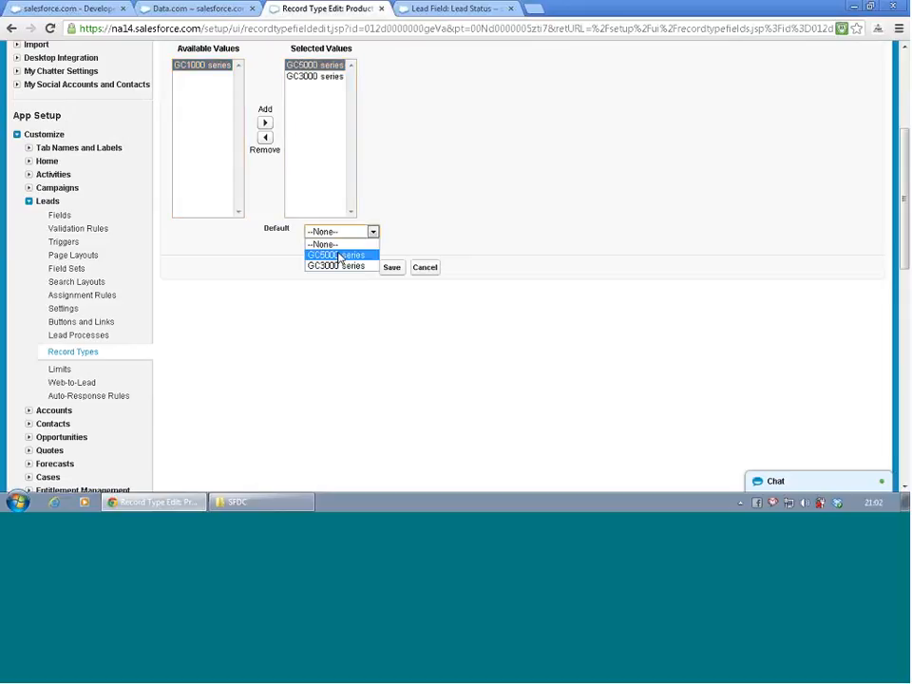
click(337, 255)
click(386, 271)
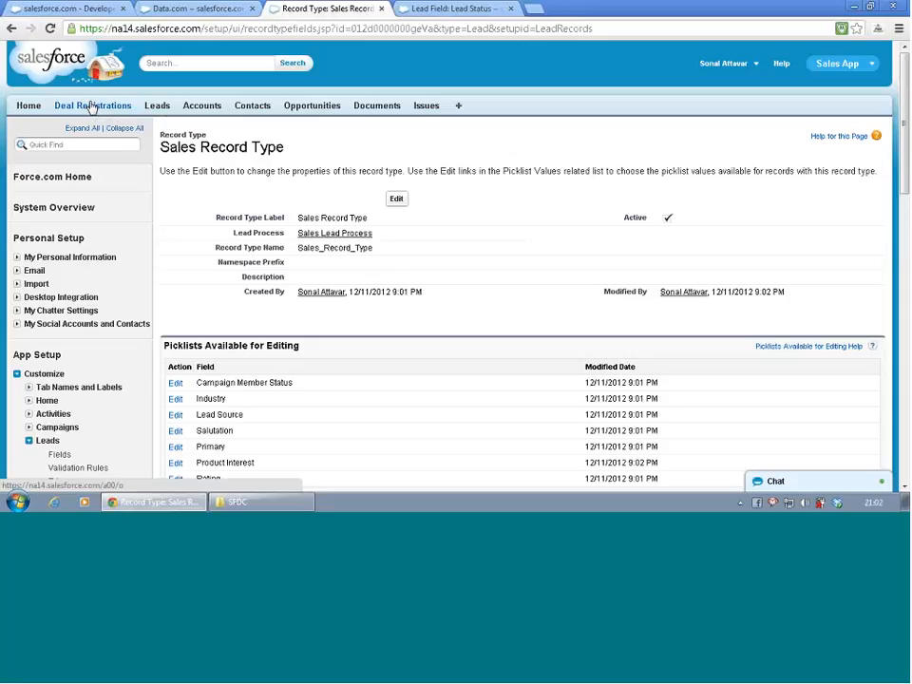
- Open the list of all users and log in as the East Sales rep
scroll(91, 108, down, 6)
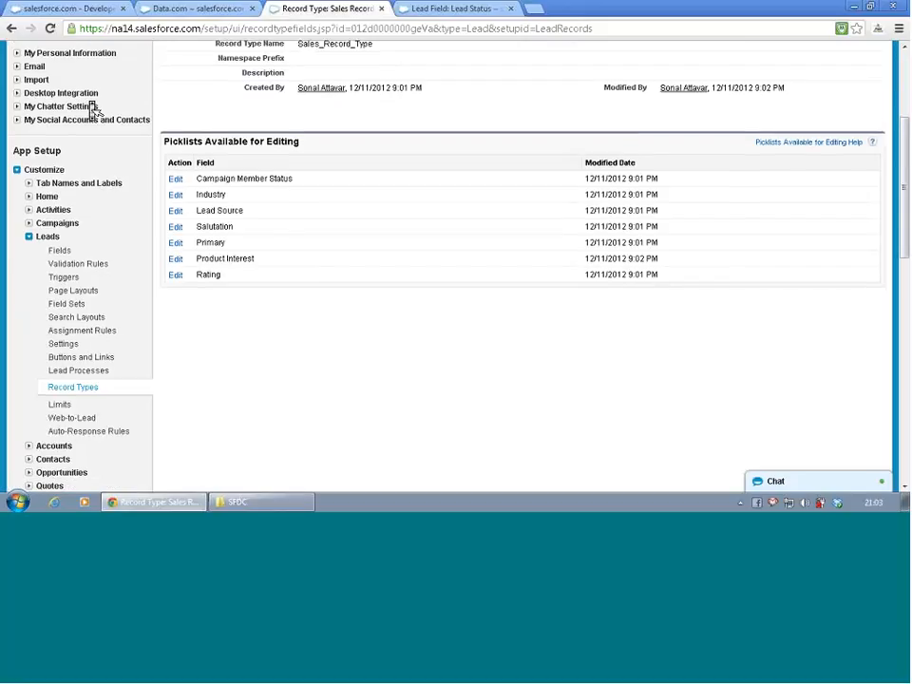
scroll(38, 194, down, 5)
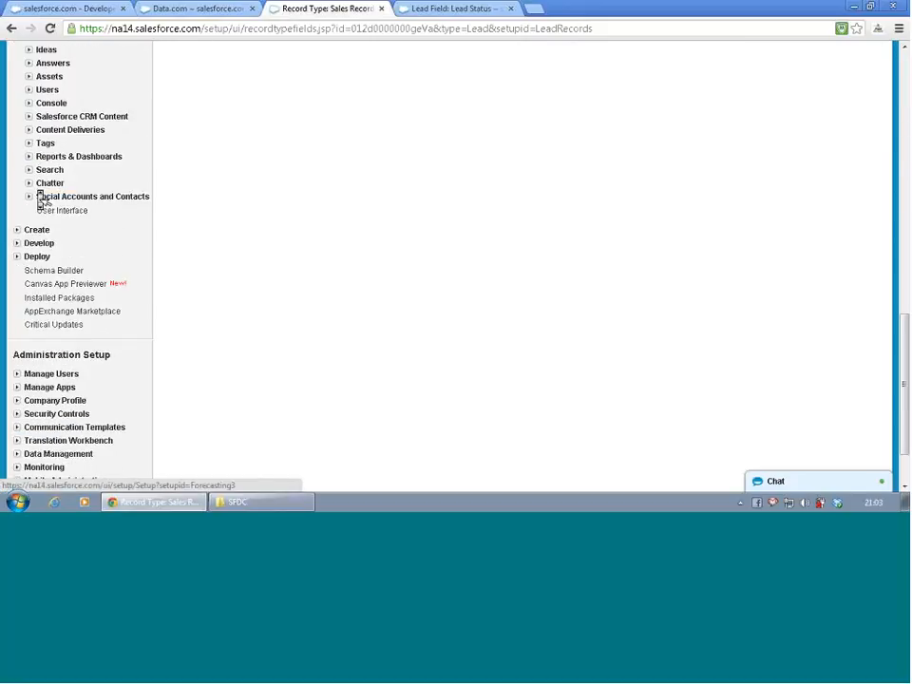
click(17, 294)
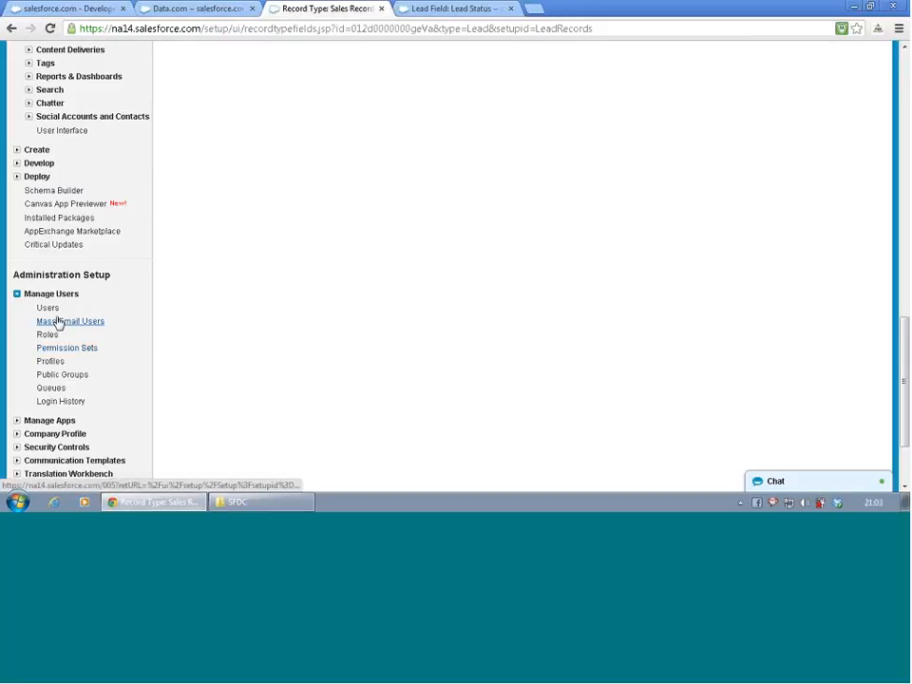
click(53, 310)
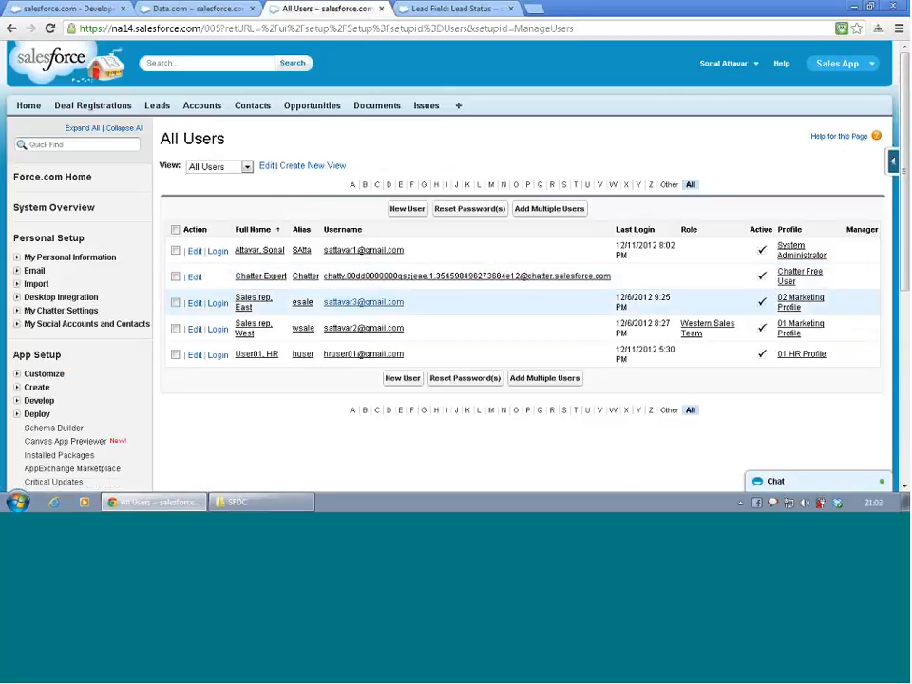
scroll(311, 384, down, 1)
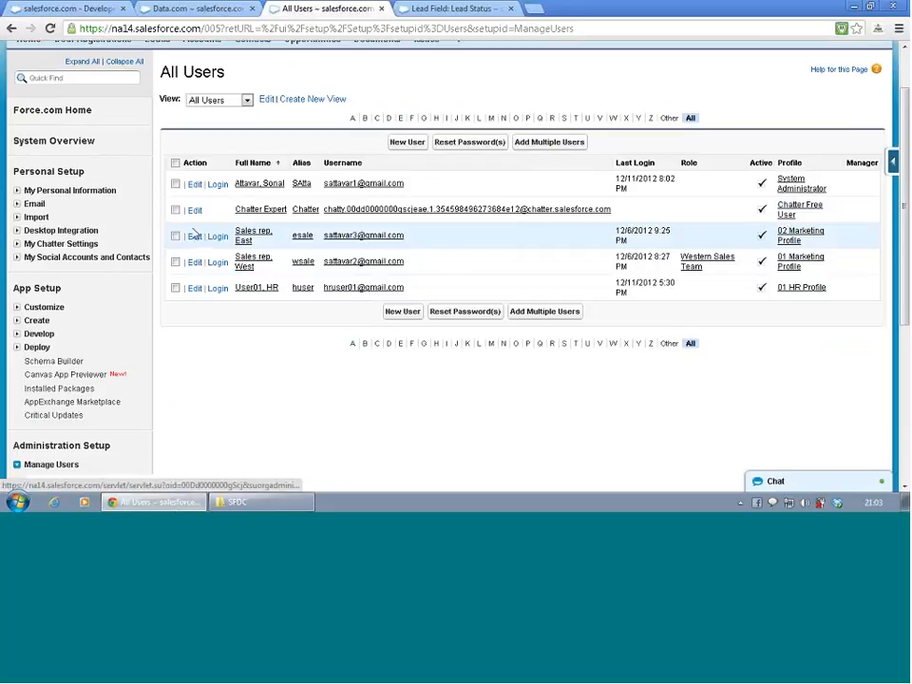
click(221, 242)
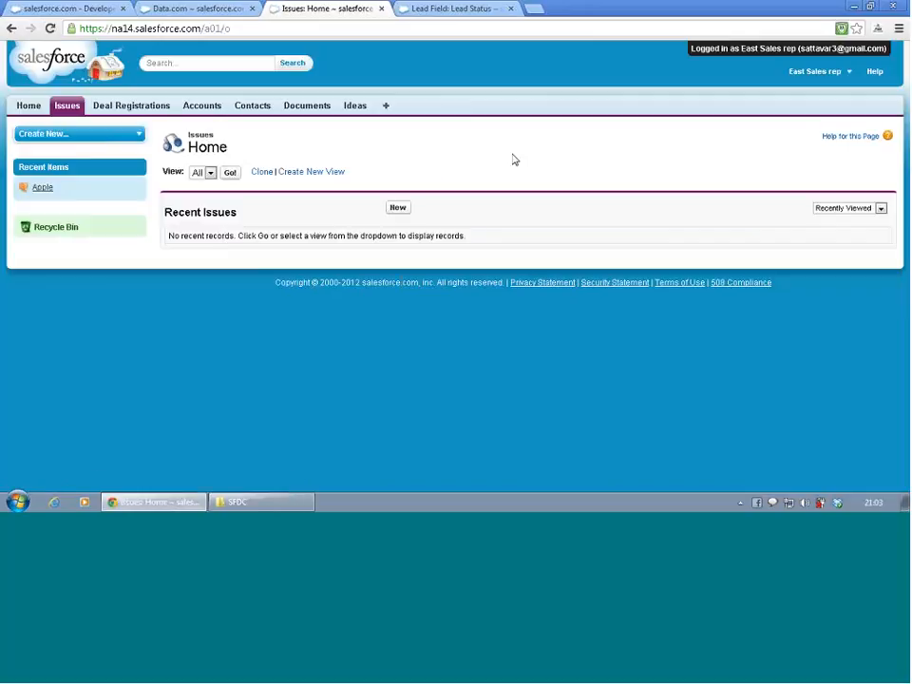
- Check the Accounts home page and the full list of tabs available to the East Sales rep, then log out
click(201, 109)
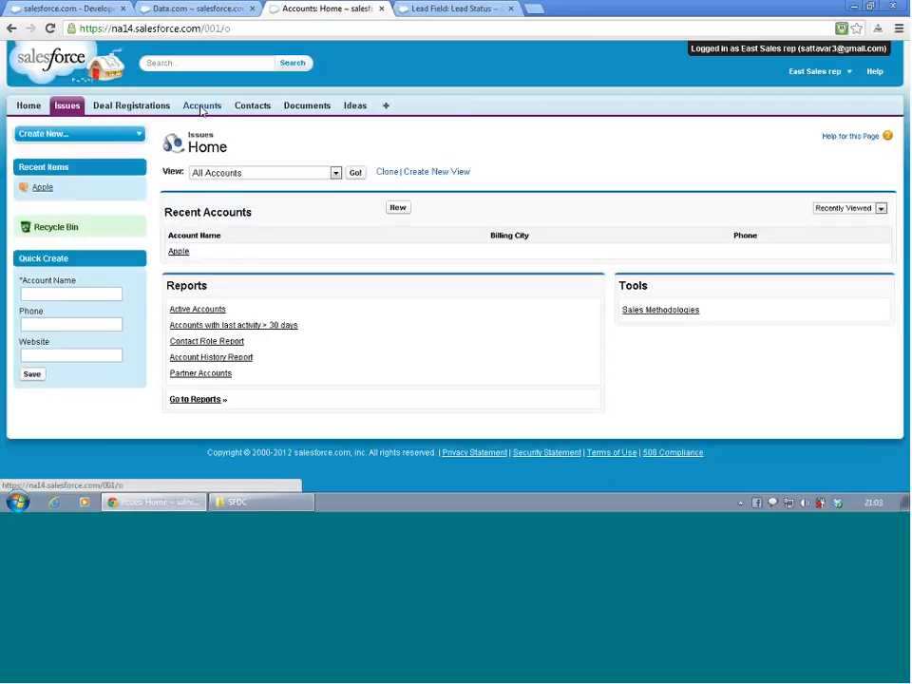
click(382, 108)
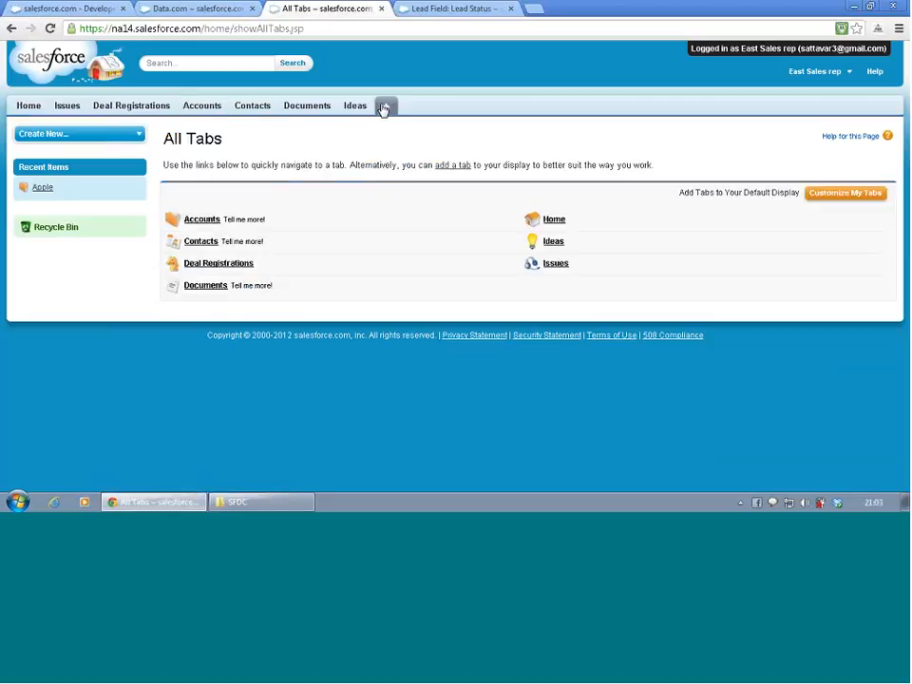
click(815, 73)
click(780, 146)
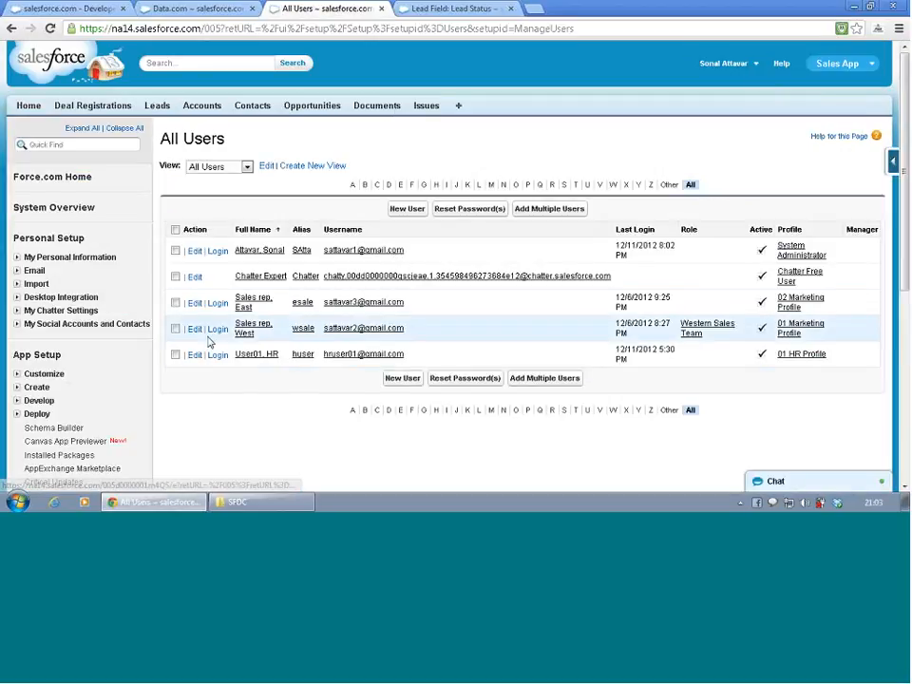
- Log in as the West Sales rep and start a new lead
click(218, 333)
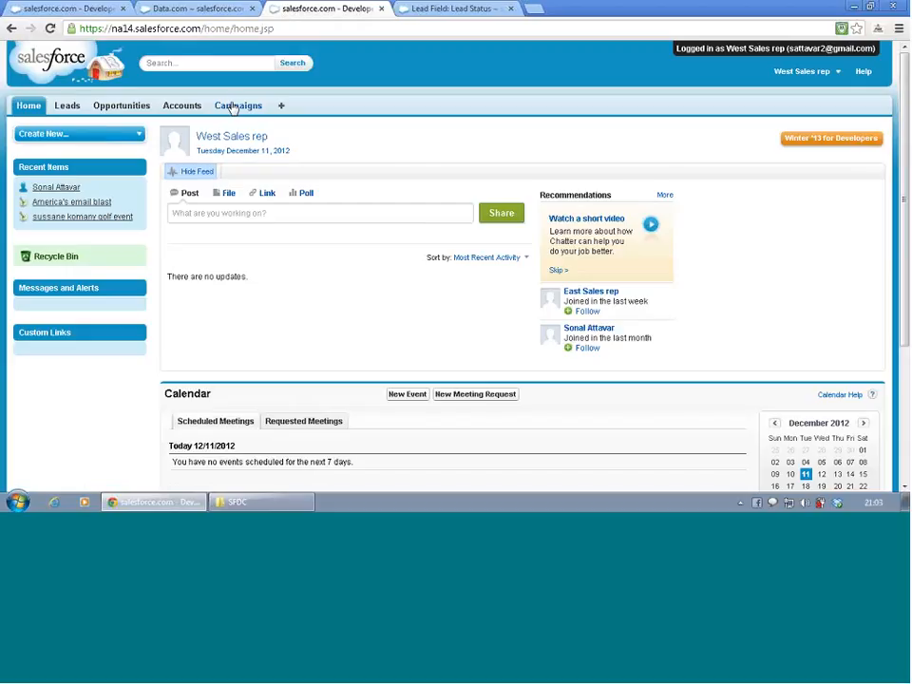
click(70, 106)
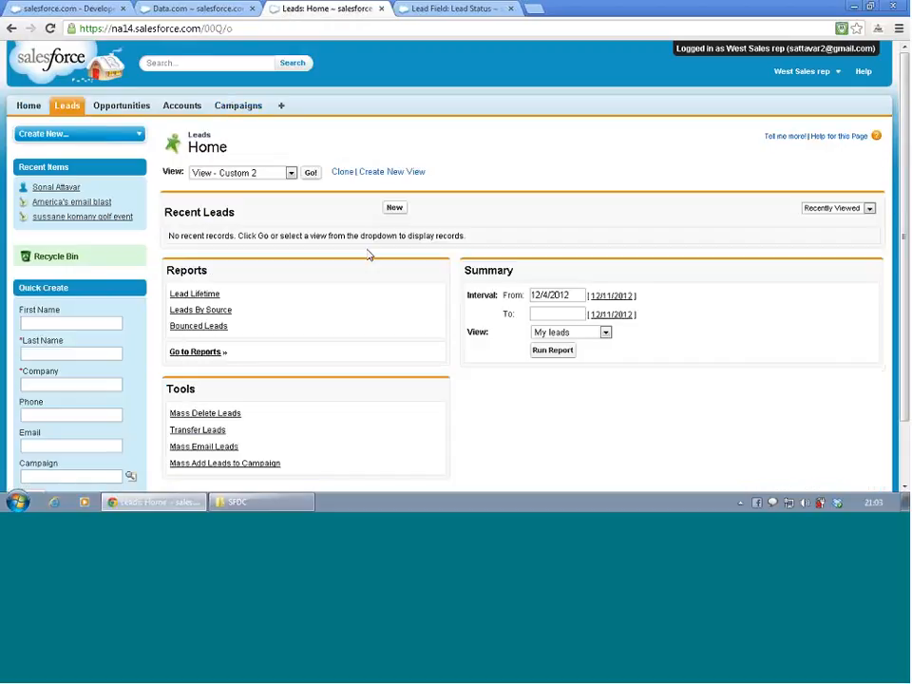
scroll(358, 286, down, 2)
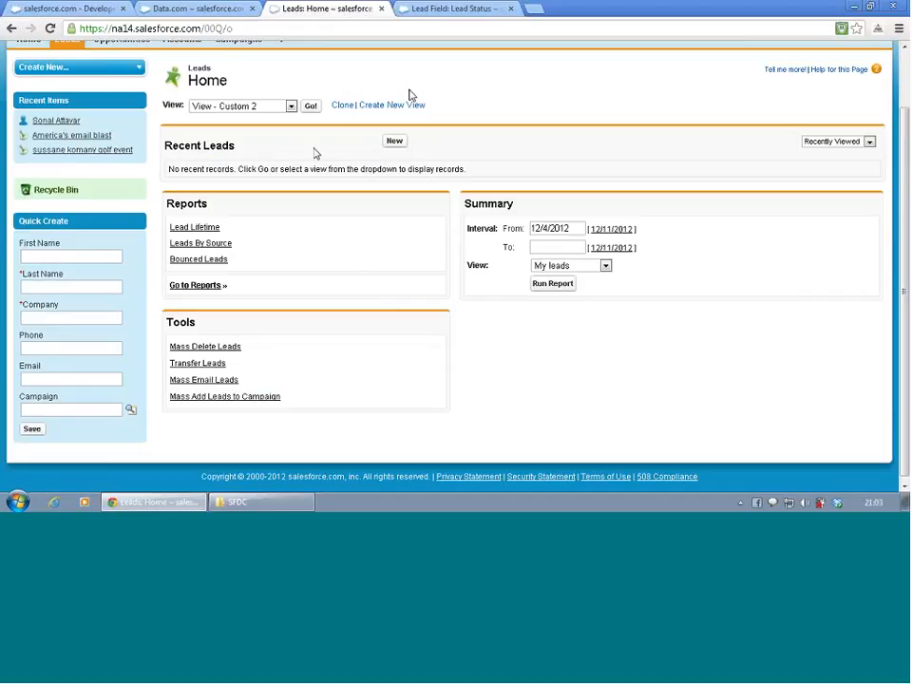
click(391, 145)
scroll(390, 201, down, 2)
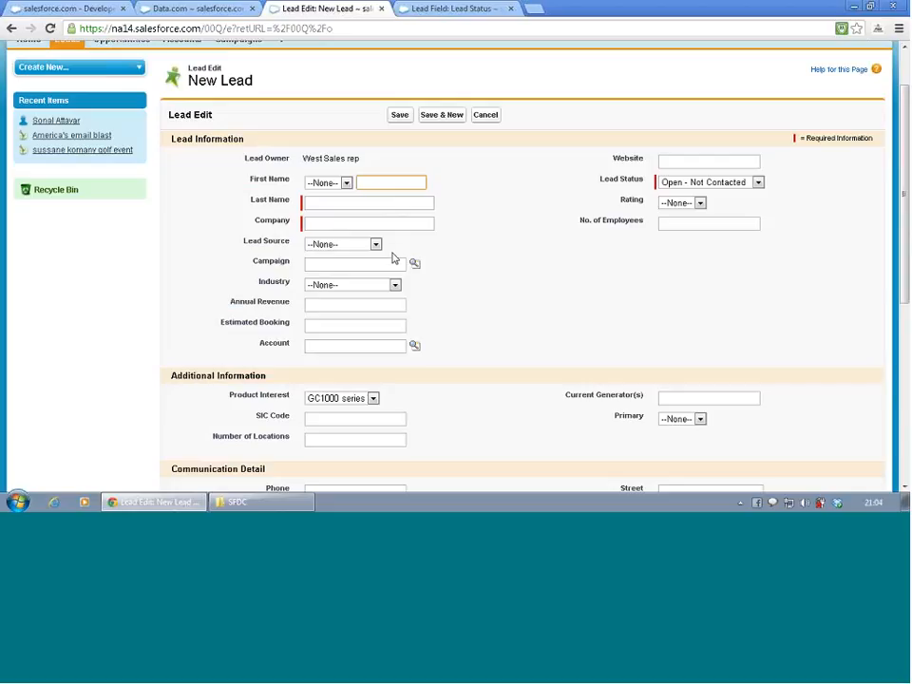
- Examine the Lead Status and Product Interest options on the new lead form and log out of the West Sales rep's session
click(673, 183)
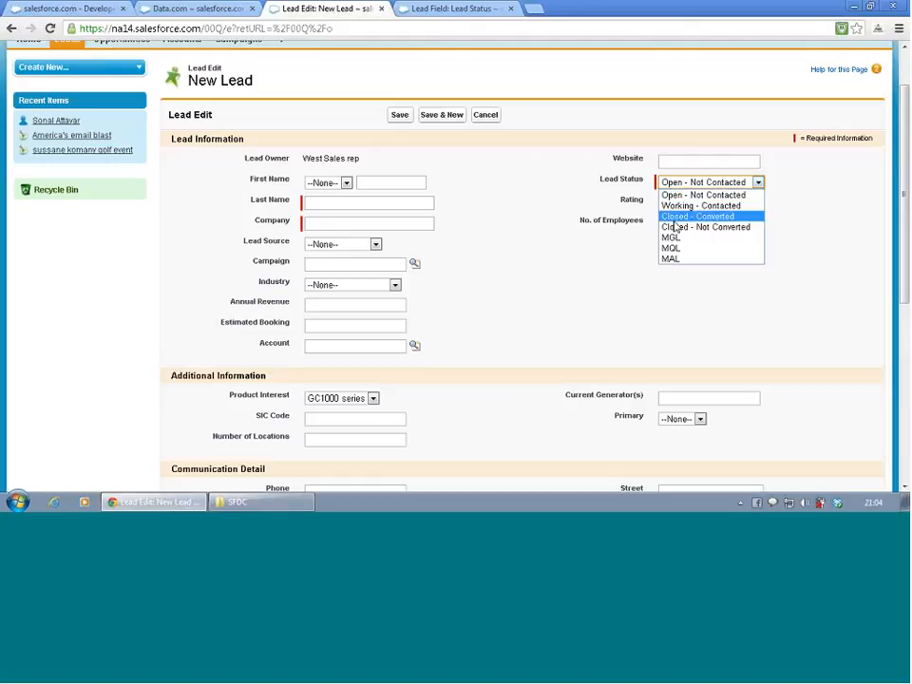
click(522, 307)
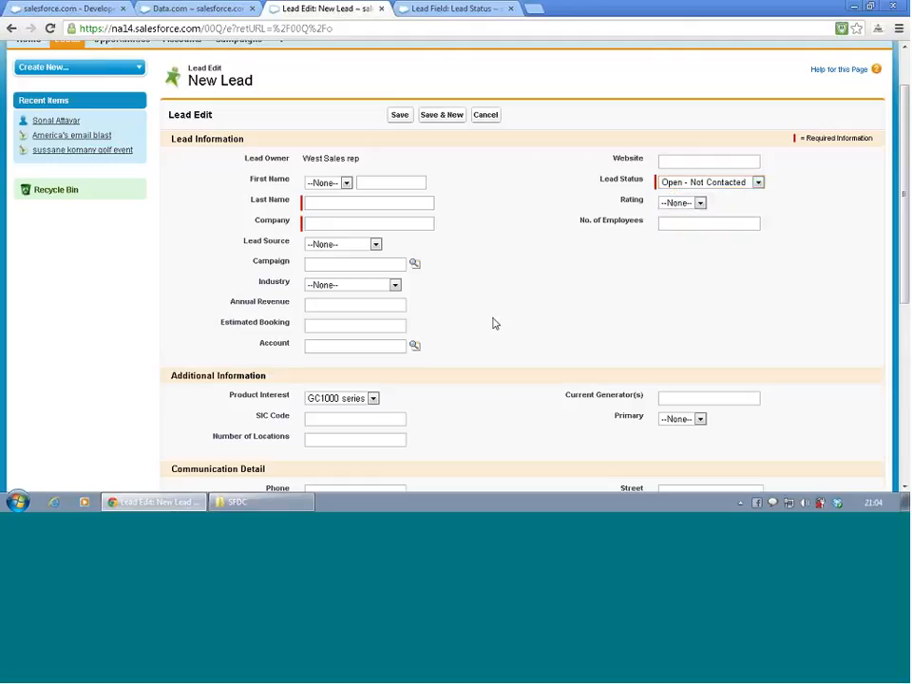
scroll(480, 339, down, 3)
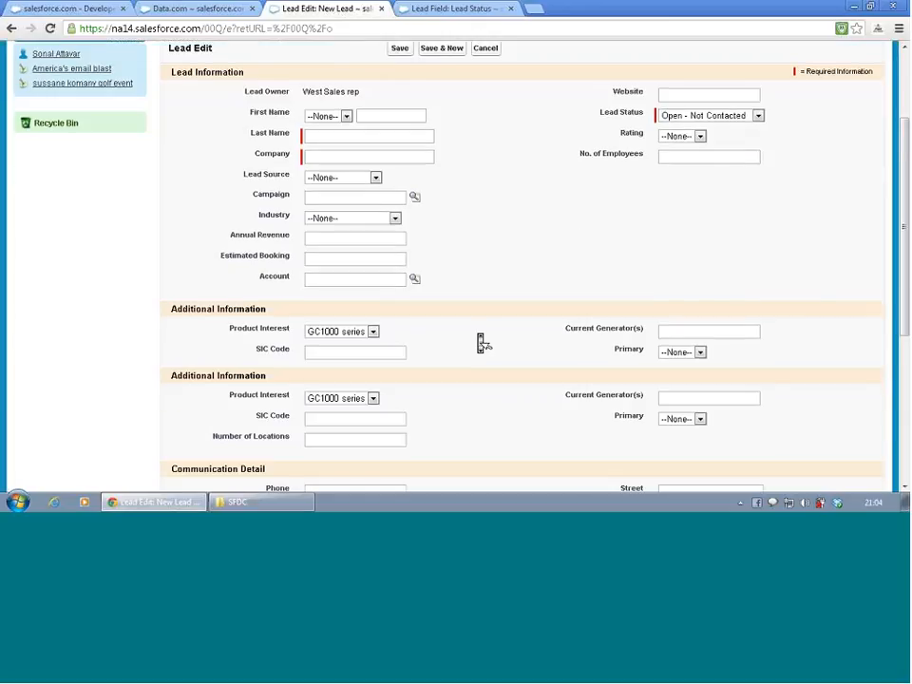
scroll(483, 343, up, 1)
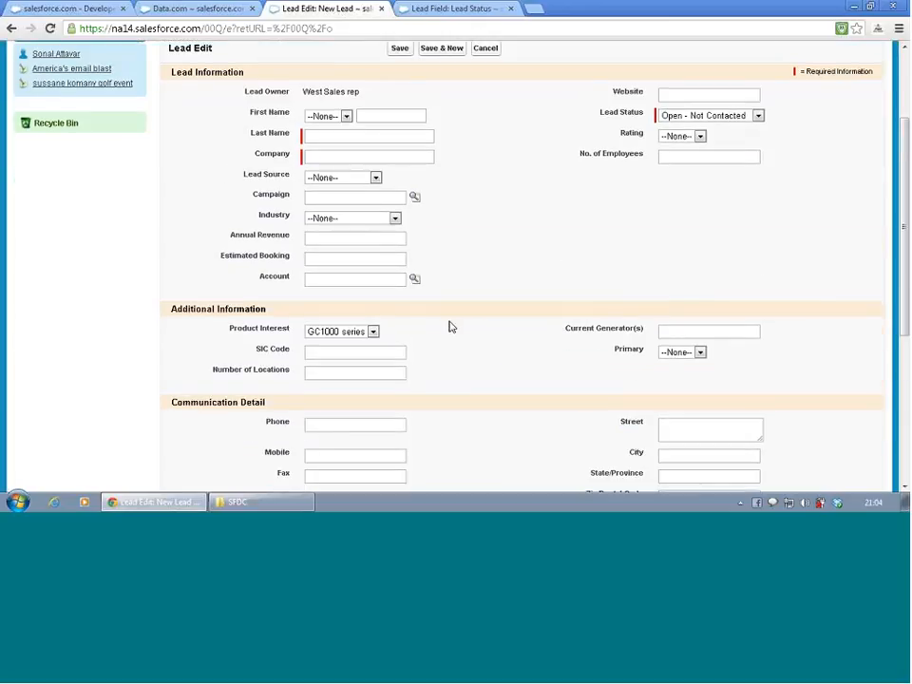
click(371, 332)
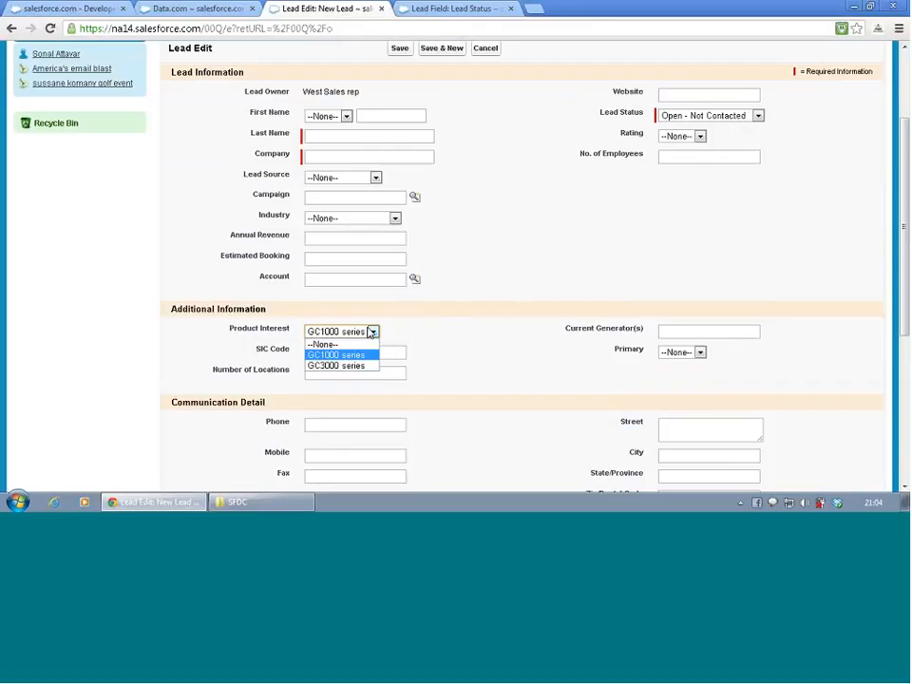
scroll(372, 333, up, 3)
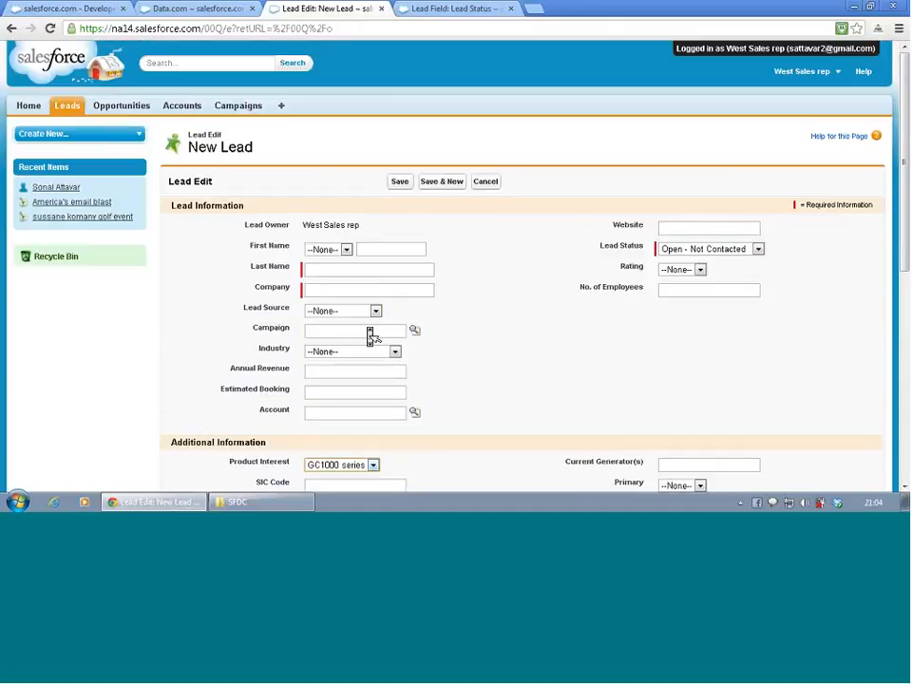
click(801, 74)
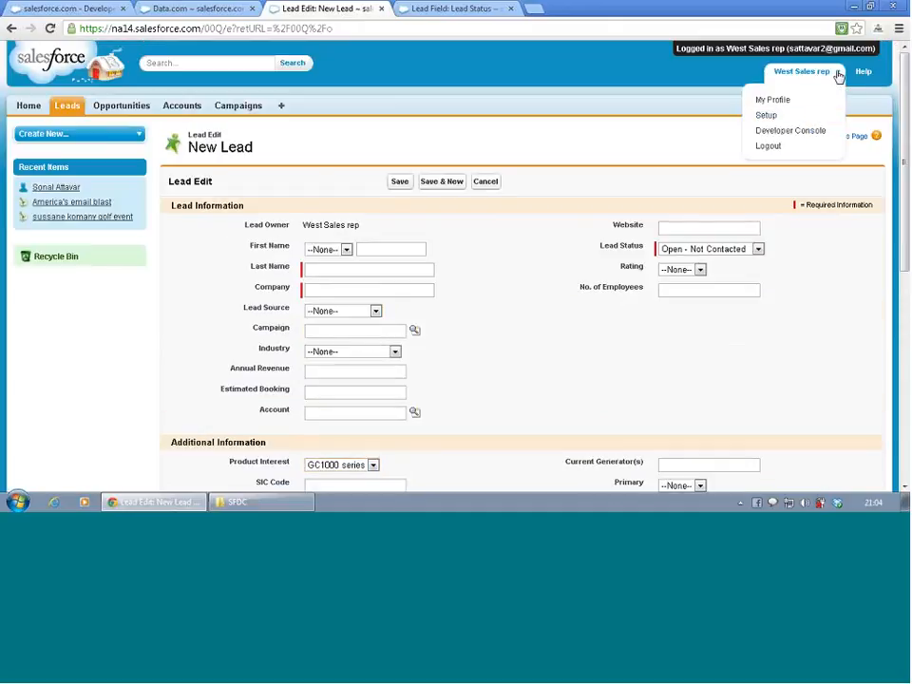
click(785, 152)
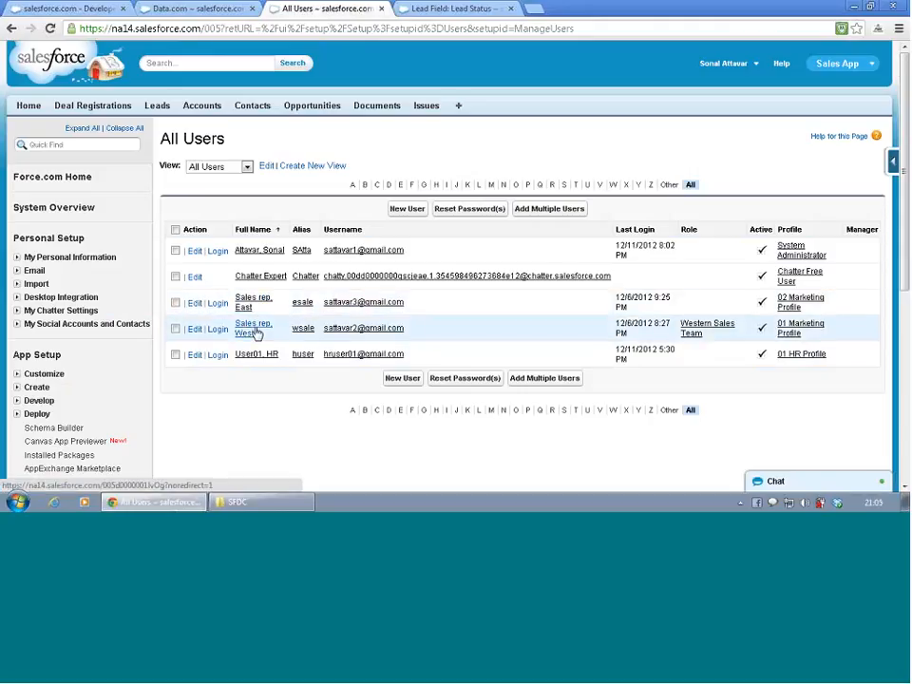
click(219, 329)
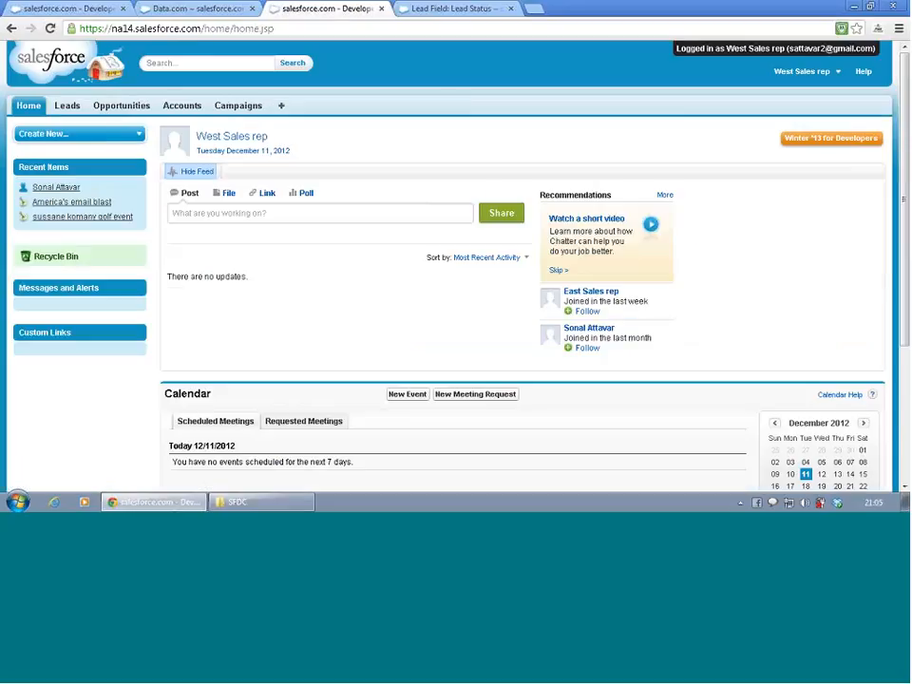
click(777, 71)
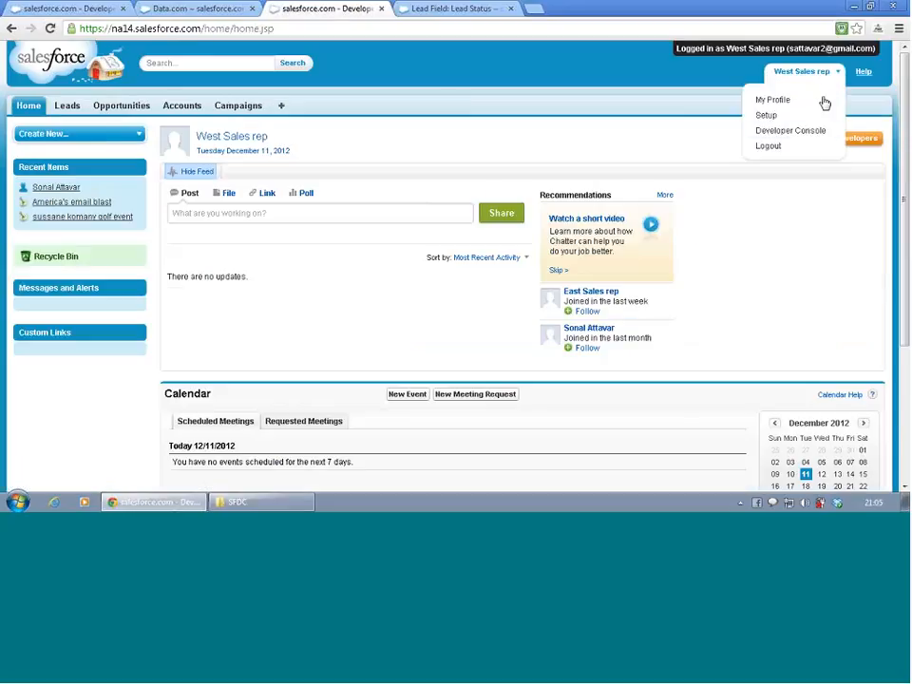
click(796, 152)
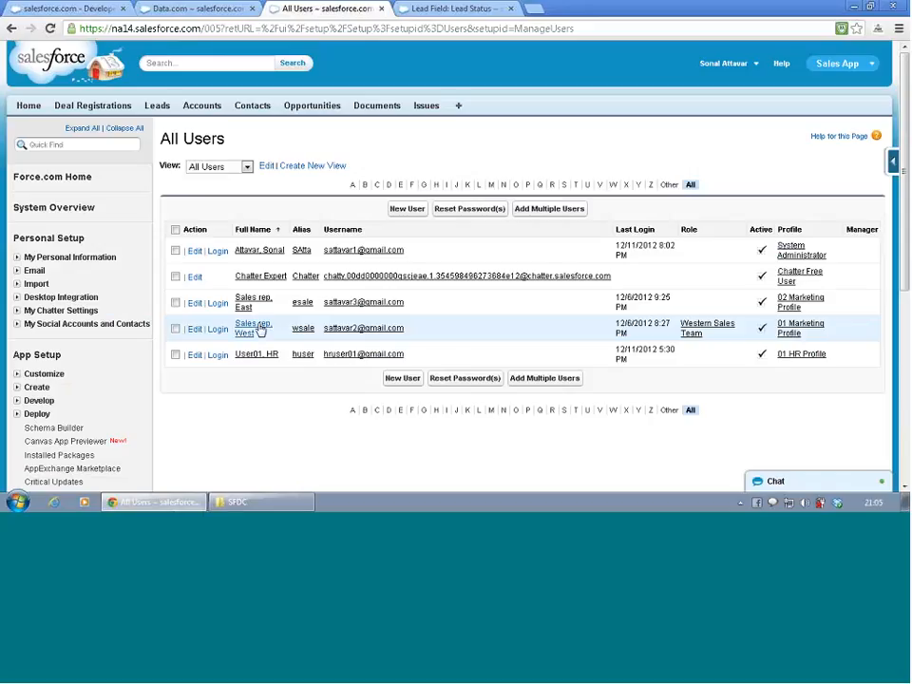
- Change the West Sales rep user's profile to 02 Sales Profile and save the user record
click(259, 328)
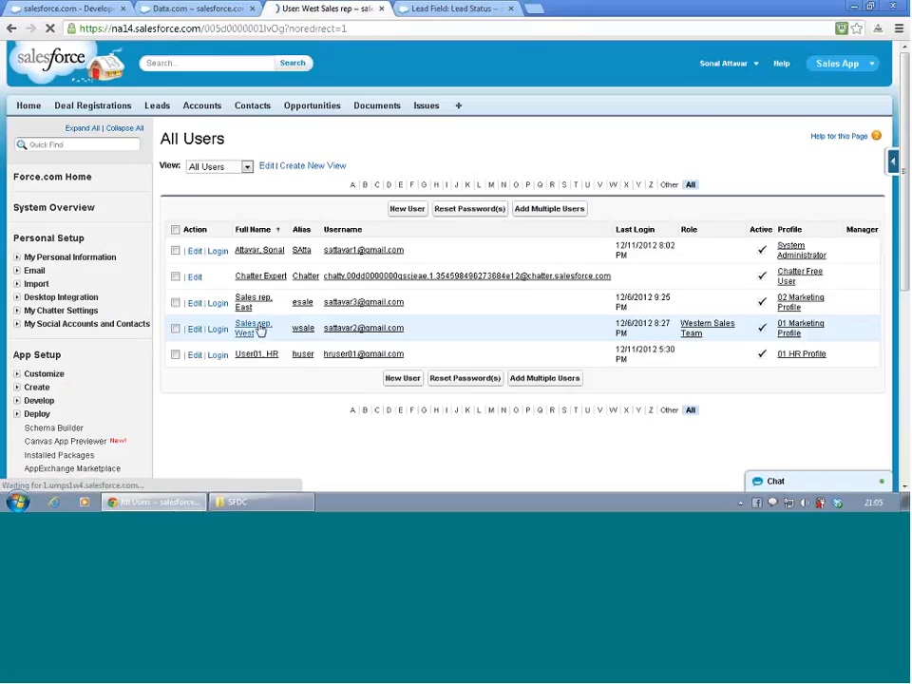
click(692, 256)
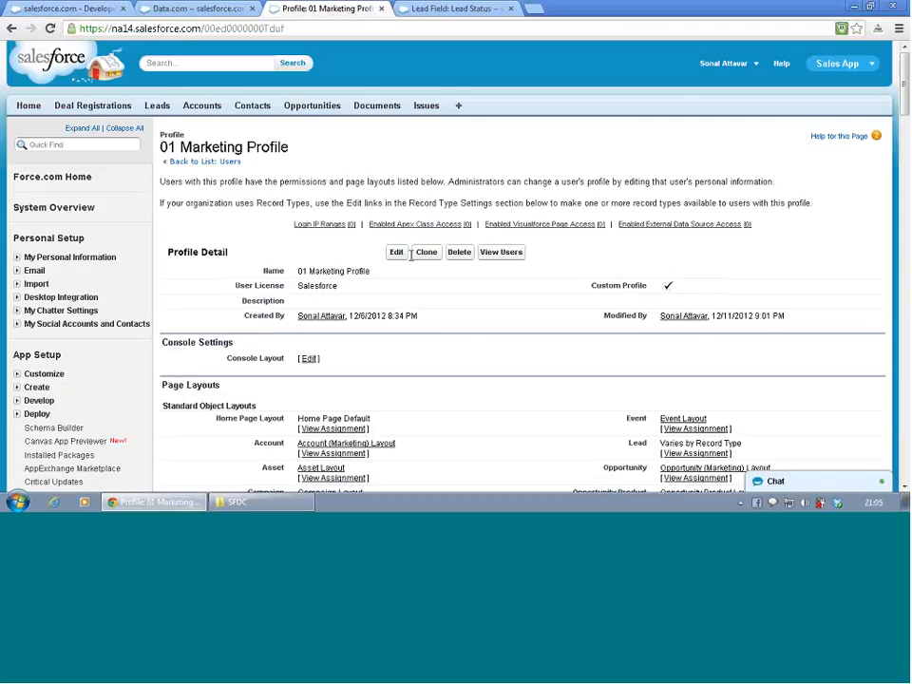
key(alt+Left)
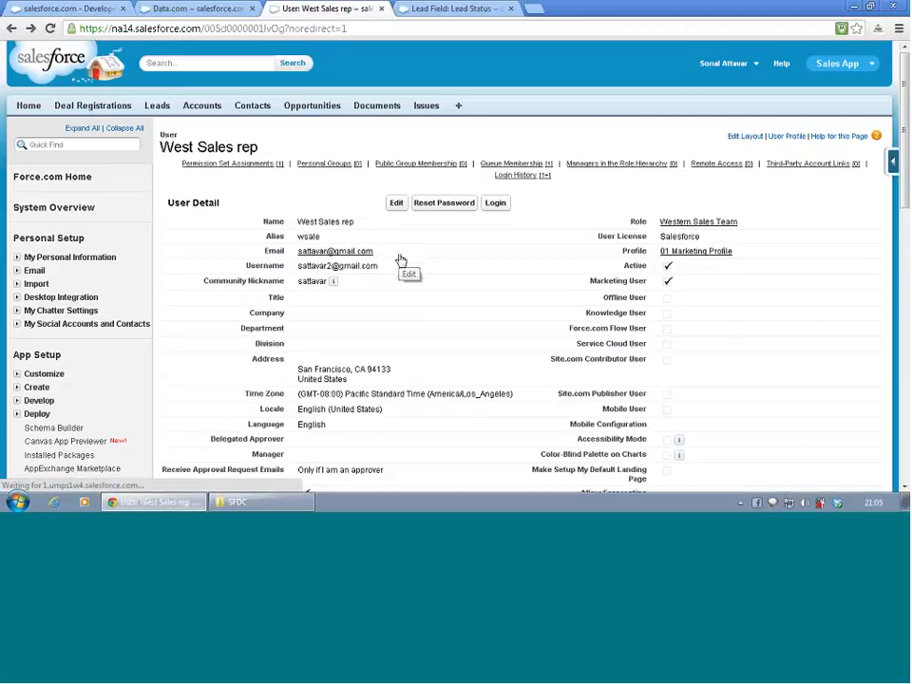
click(396, 202)
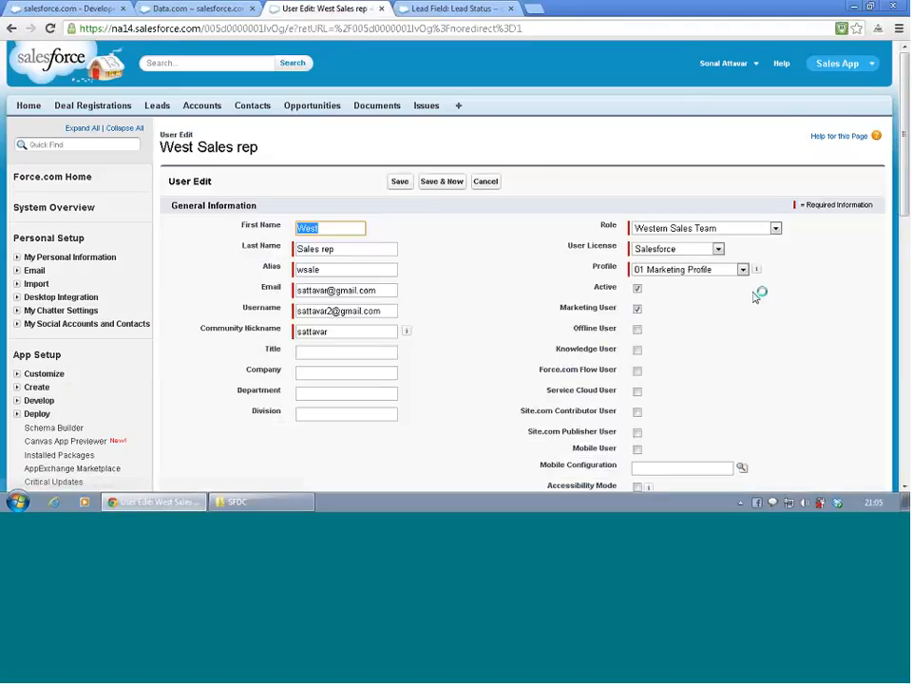
click(734, 270)
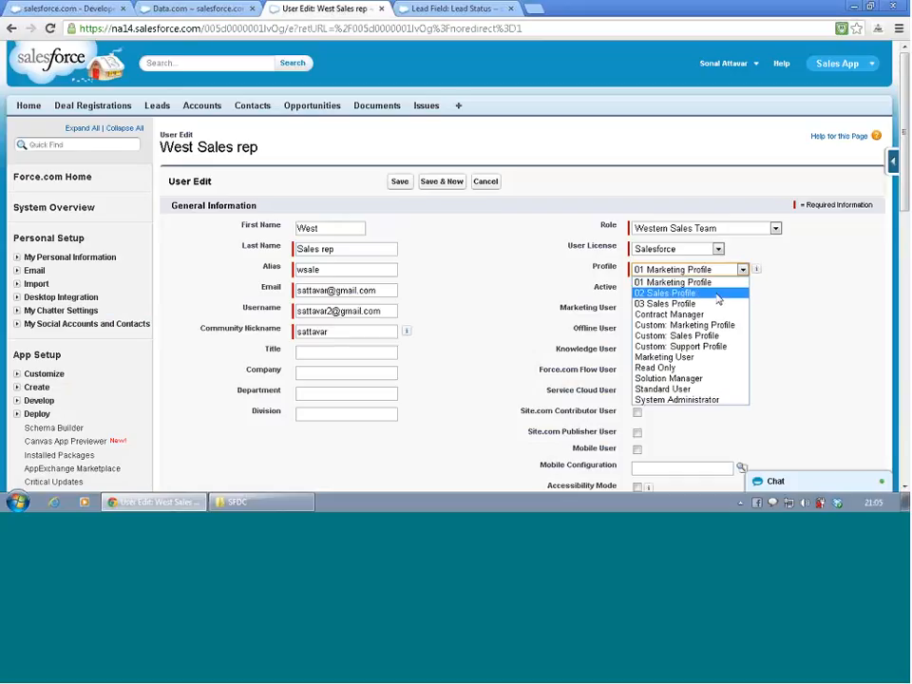
click(718, 296)
scroll(718, 300, down, 4)
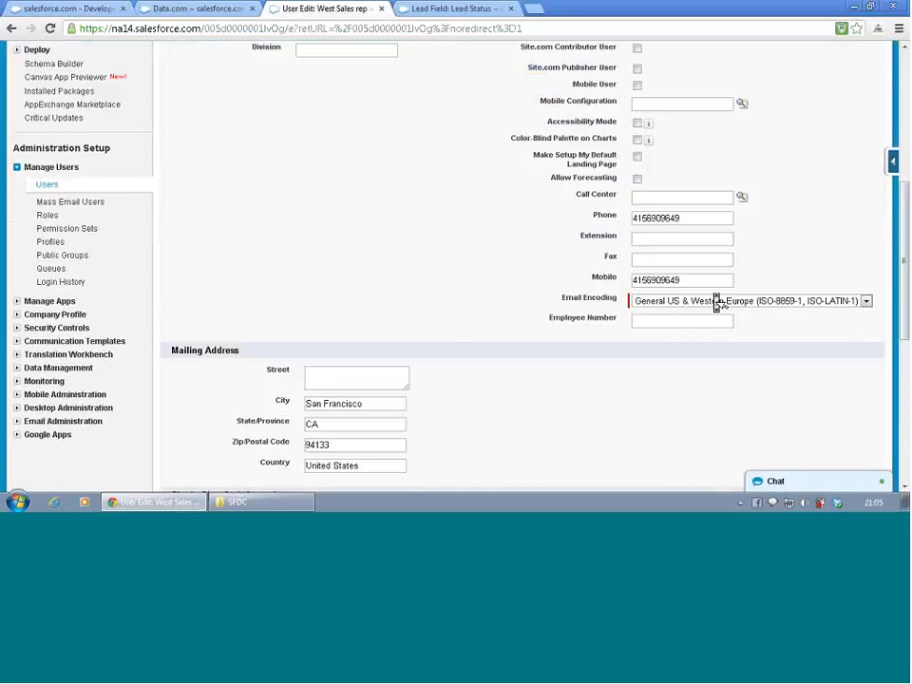
scroll(719, 302, up, 4)
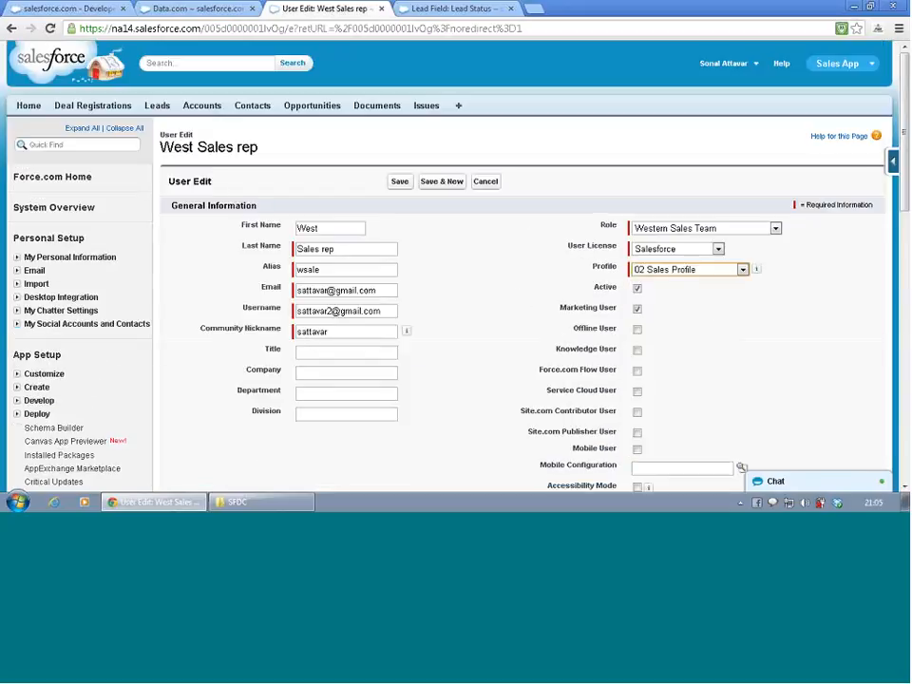
click(399, 182)
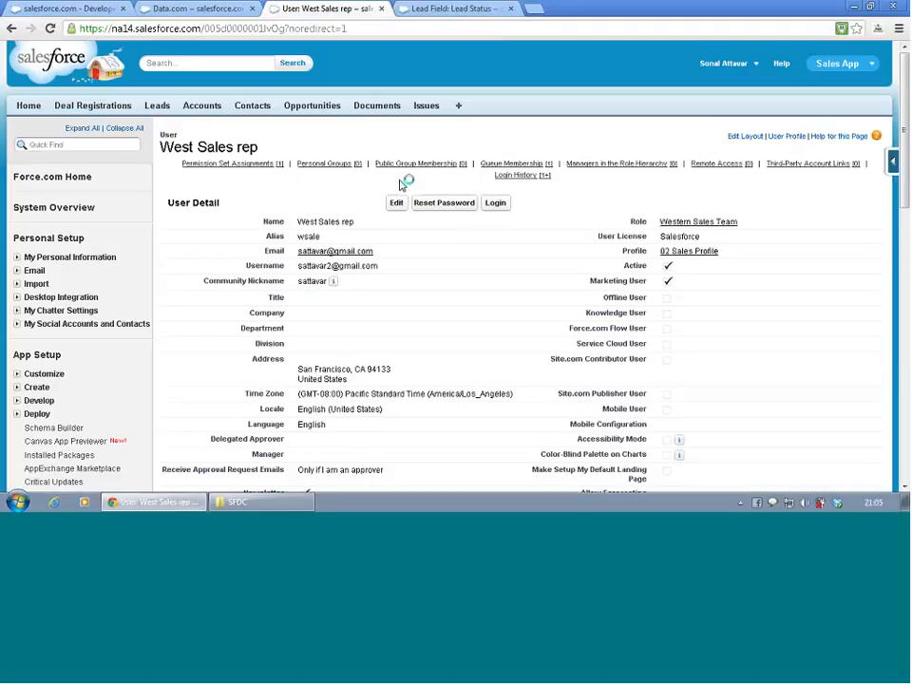
- Log in as the West Sales rep under the 02 Sales Profile and start a new lead
click(495, 203)
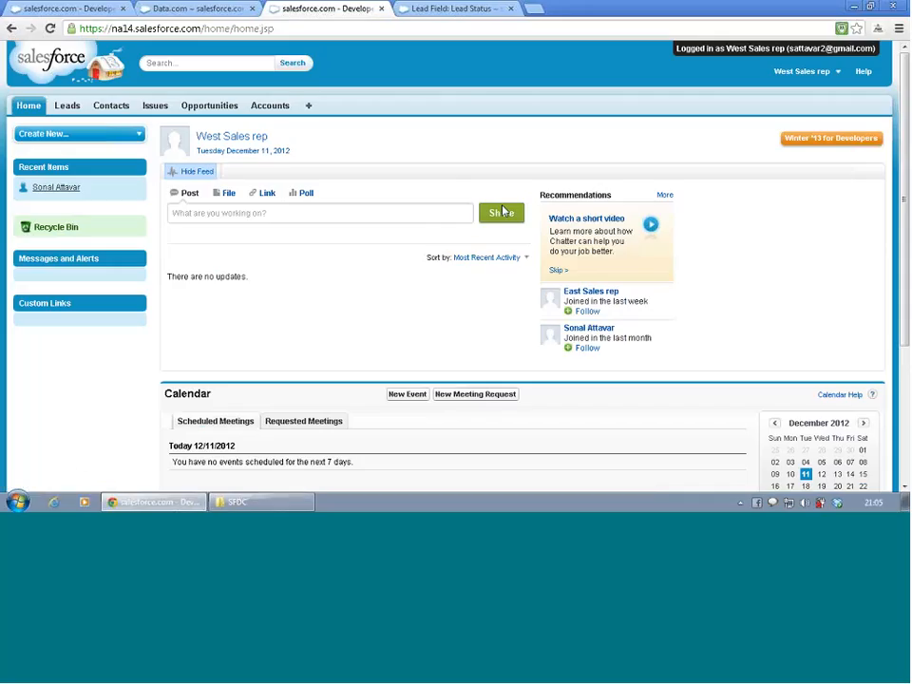
click(70, 107)
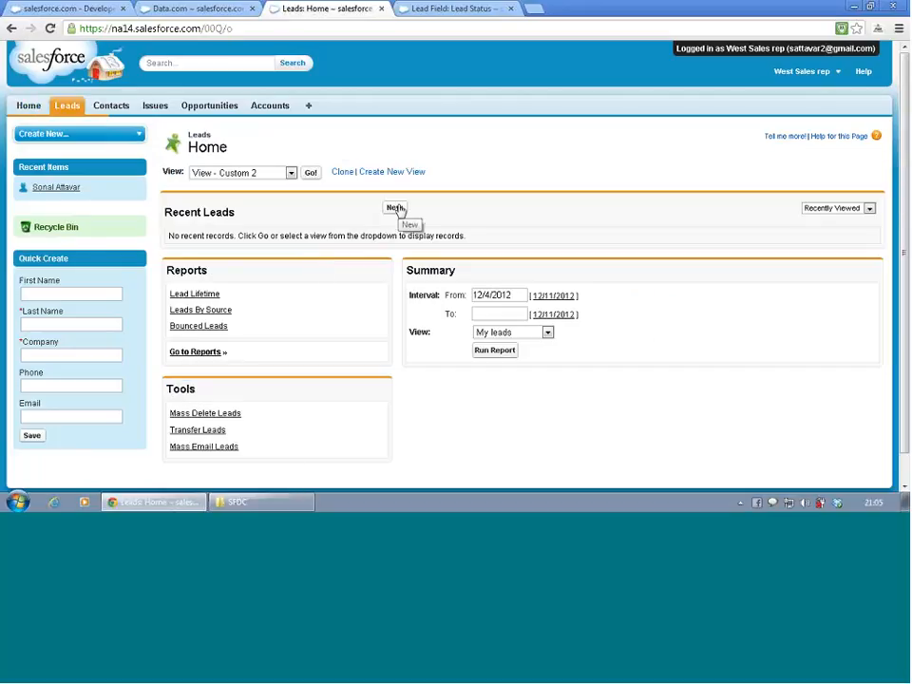
click(396, 209)
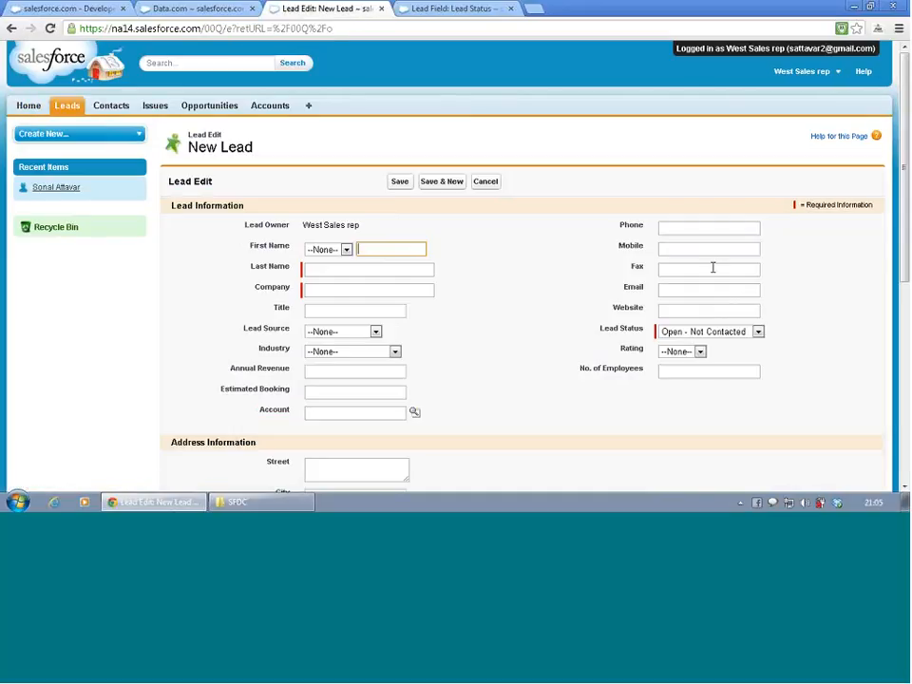
- Check which Lead Status and Product Interest values the new lead form offers under the sales profile, and log out
scroll(700, 267, down, 1)
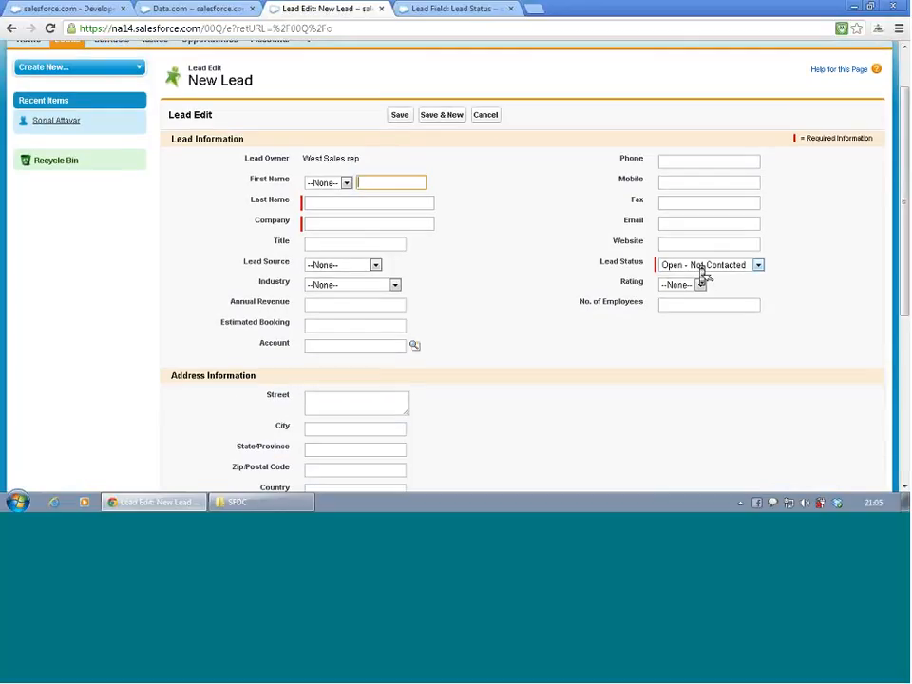
click(703, 268)
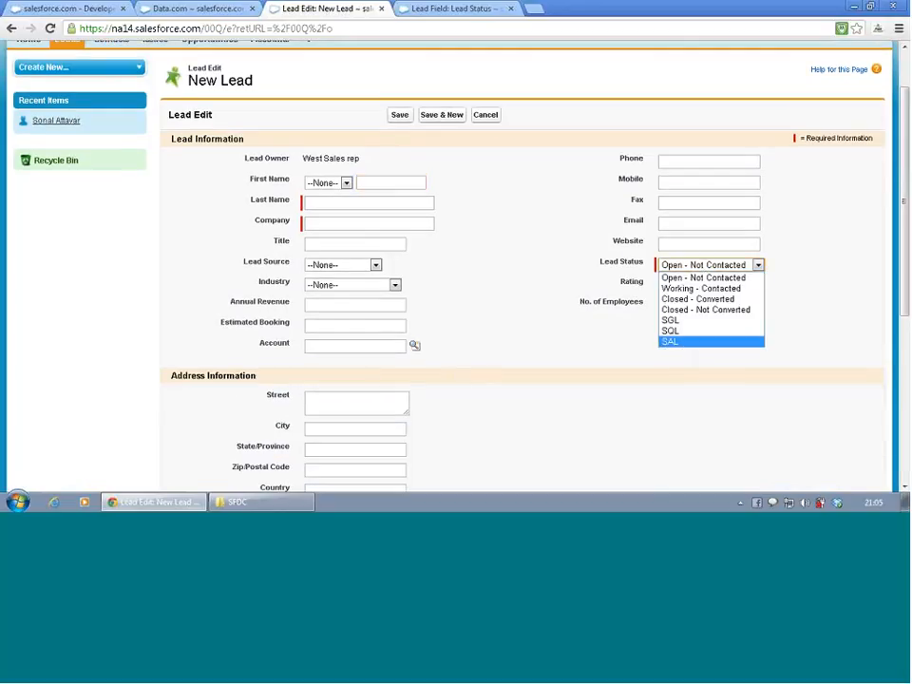
scroll(361, 373, down, 1)
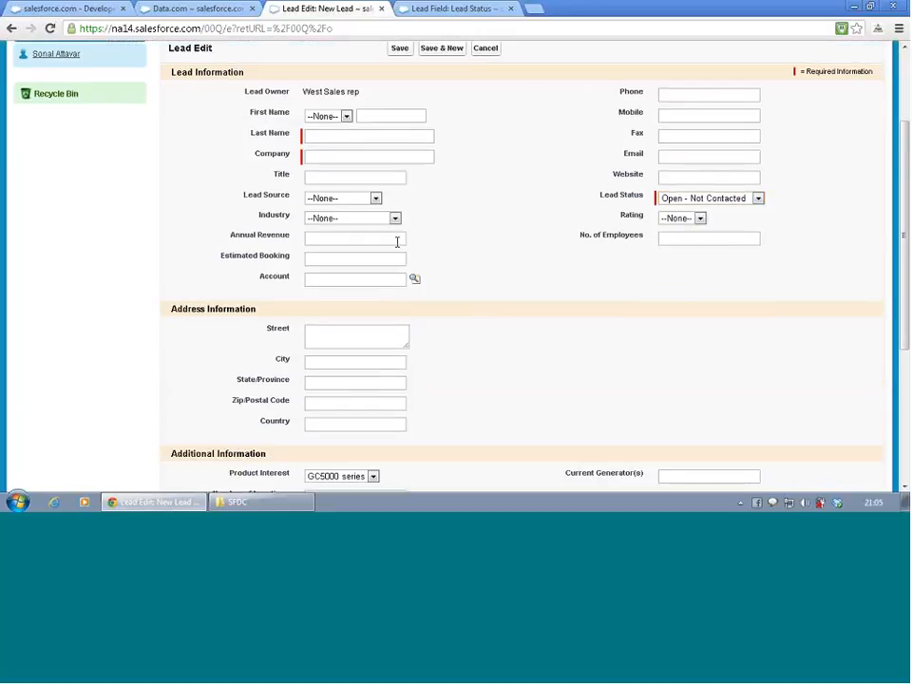
click(355, 478)
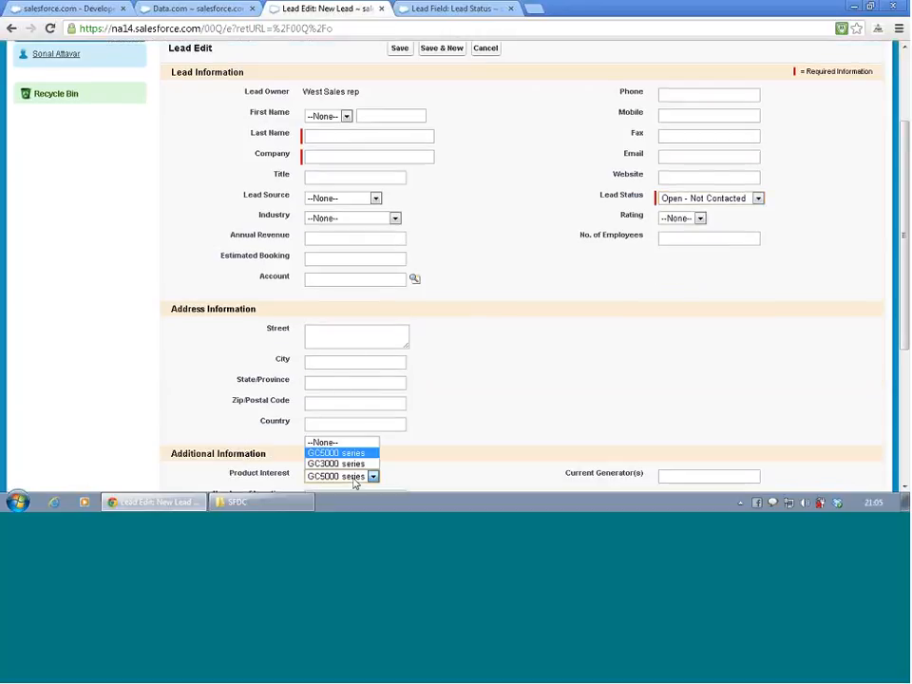
click(468, 424)
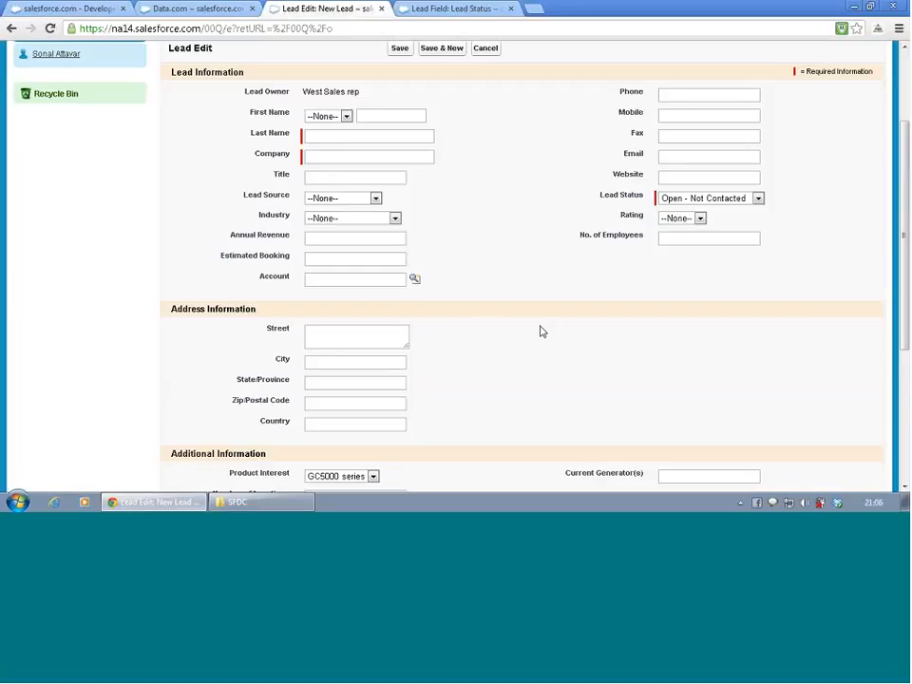
scroll(542, 331, up, 3)
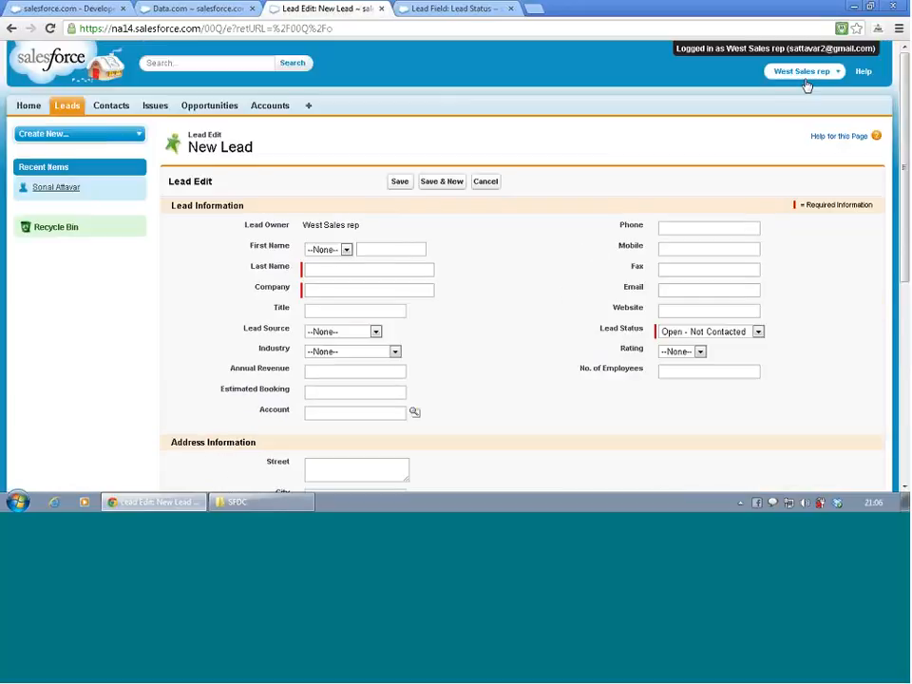
click(802, 73)
click(775, 150)
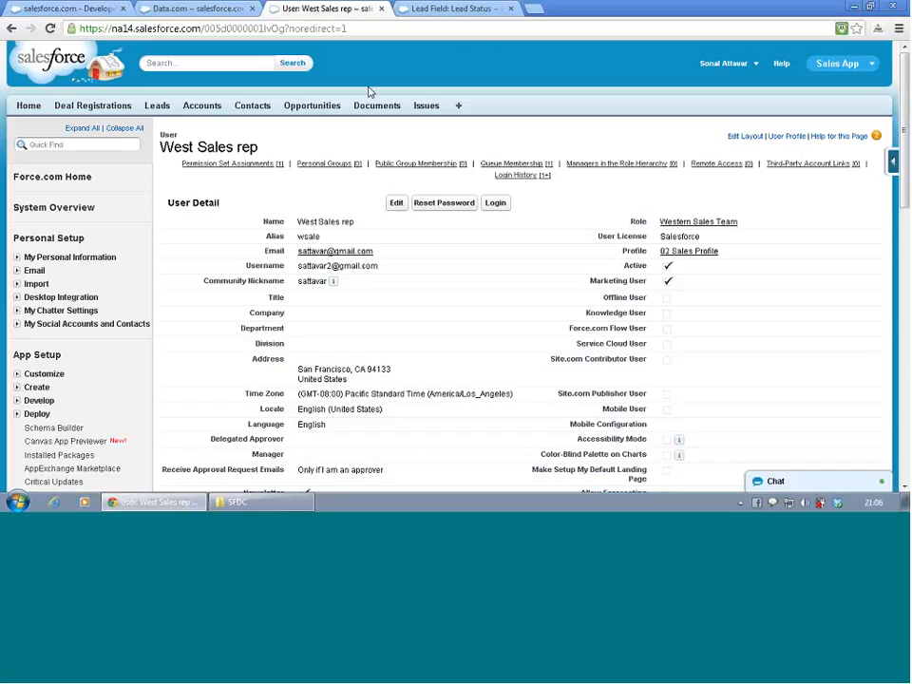
- Open the page layout assignment table for leads in the setup area
scroll(238, 143, down, 5)
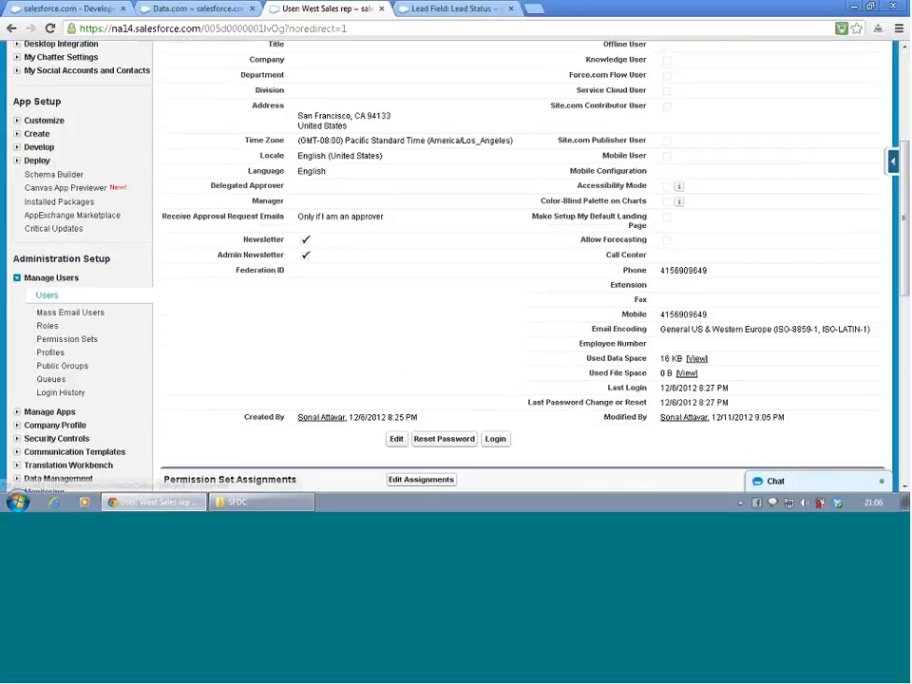
click(16, 120)
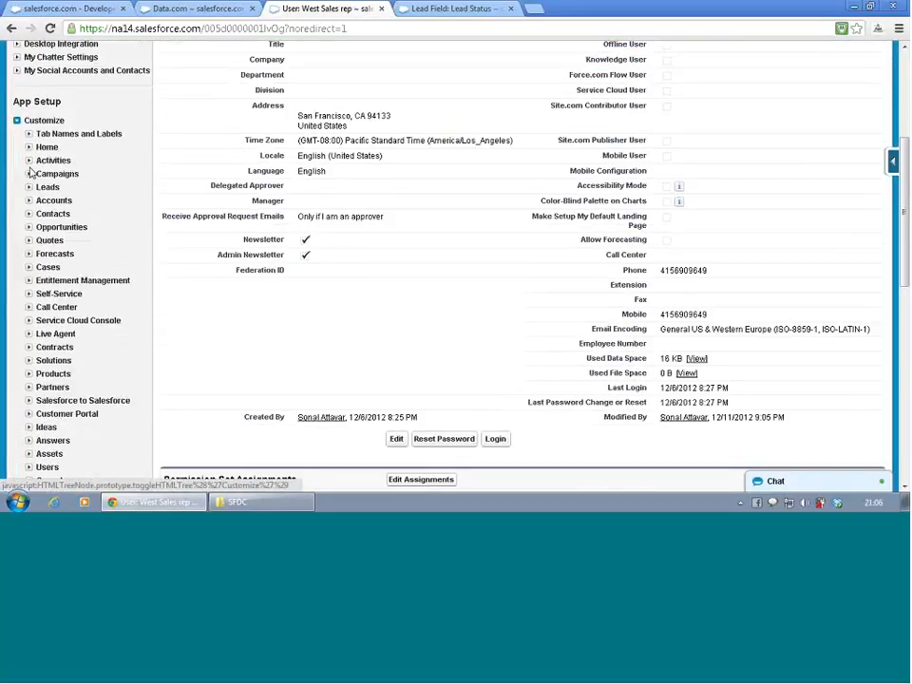
click(29, 187)
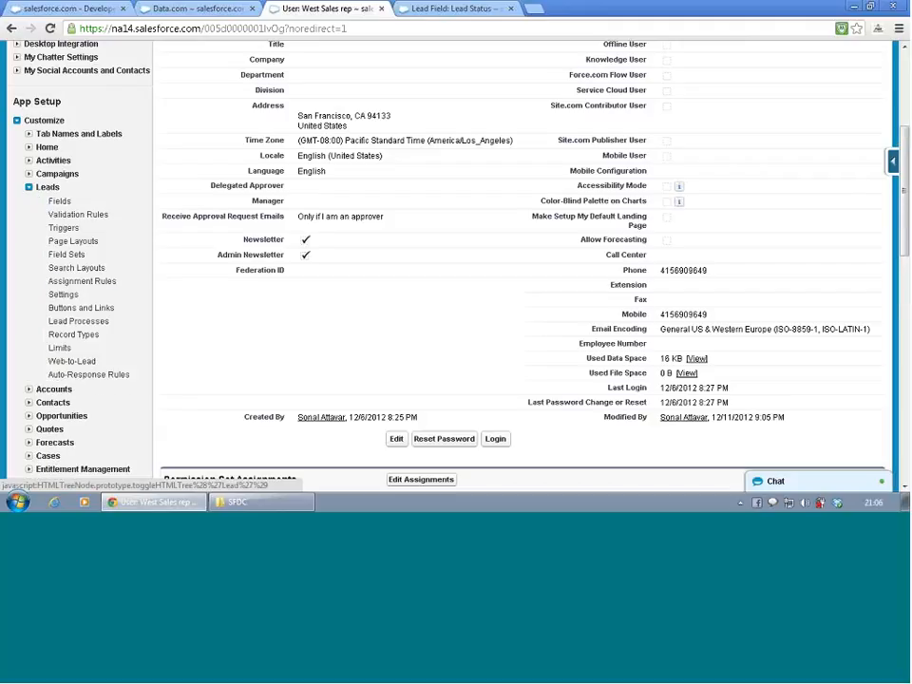
click(63, 242)
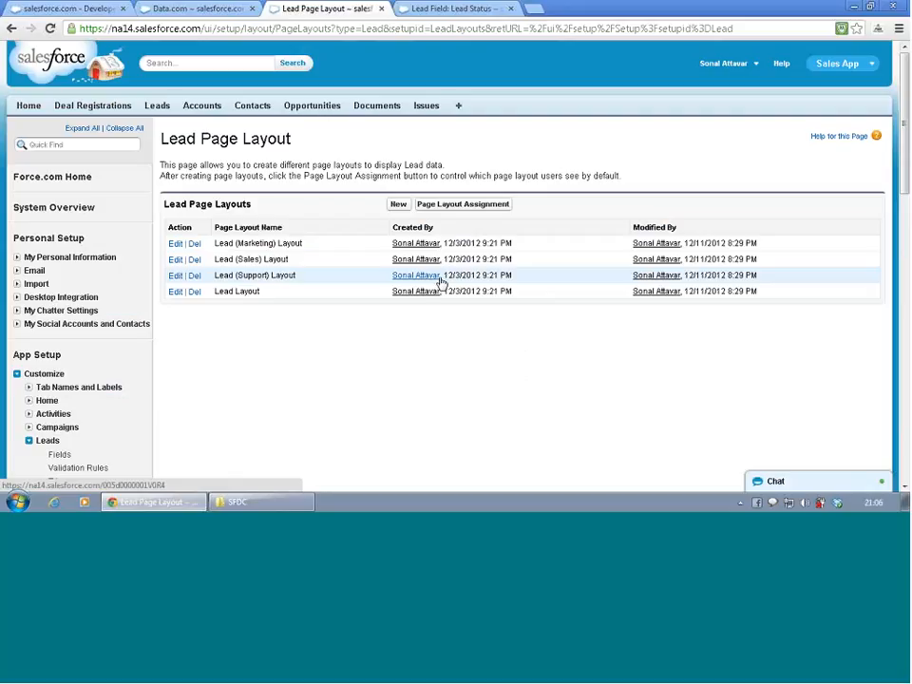
click(484, 207)
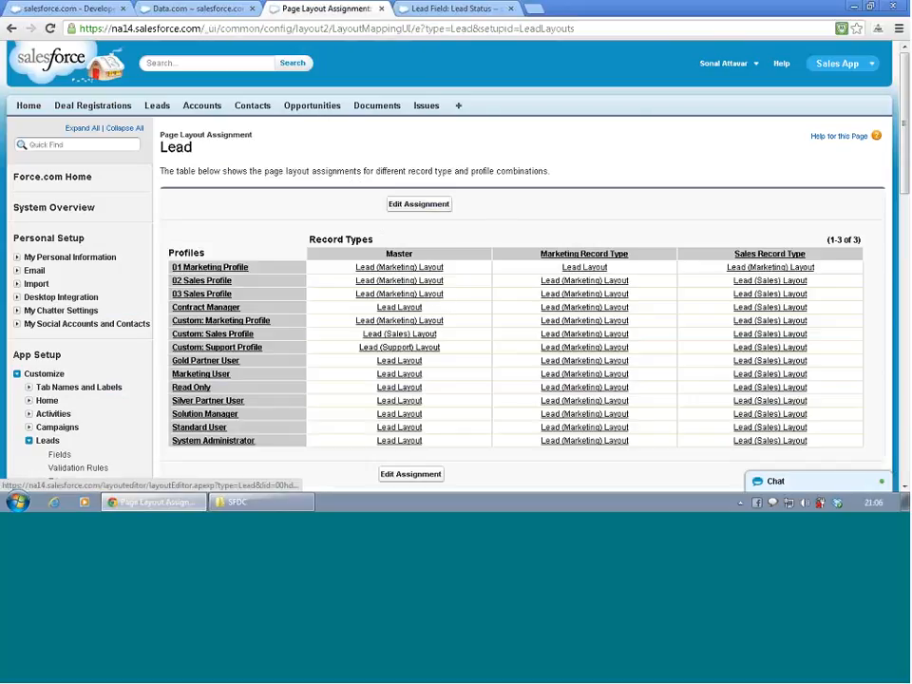
- Assign the Lead (Marketing) Layout to the 01 Marketing Profile for the Marketing Record Type and save the assignment
scroll(500, 211, down, 1)
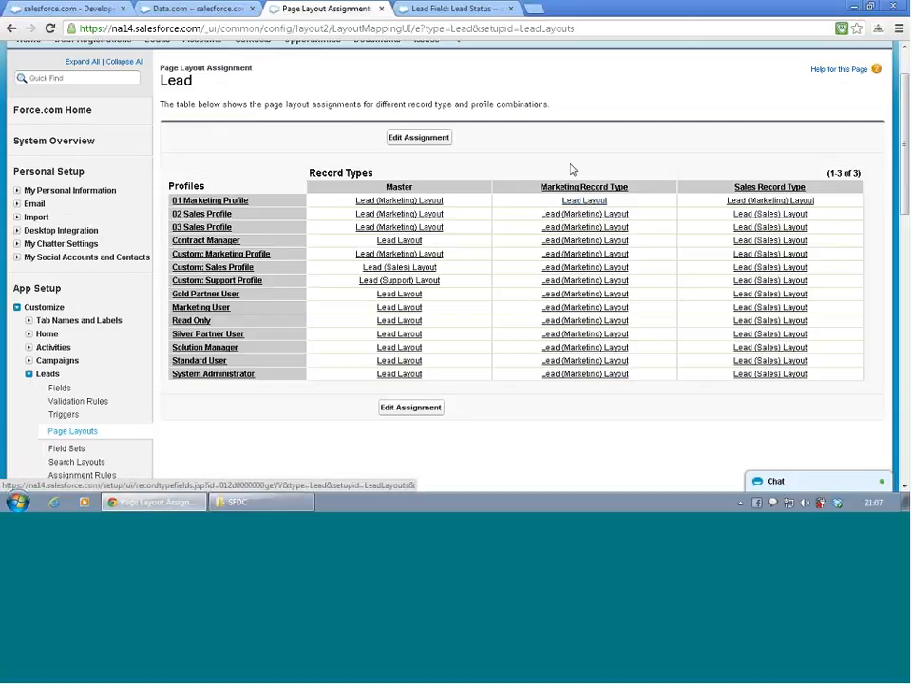
click(442, 142)
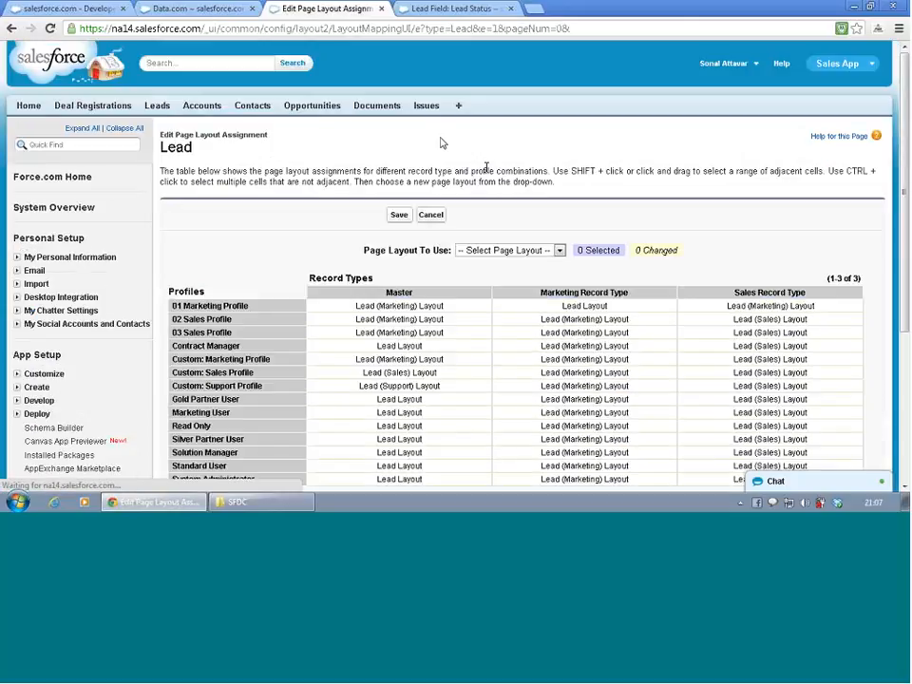
scroll(532, 224, down, 1)
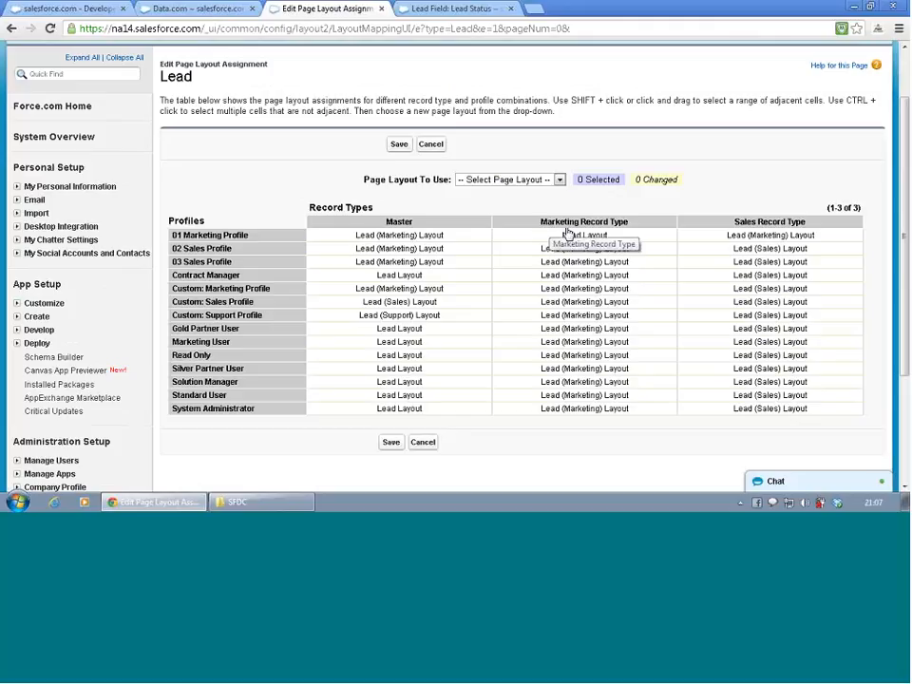
click(573, 237)
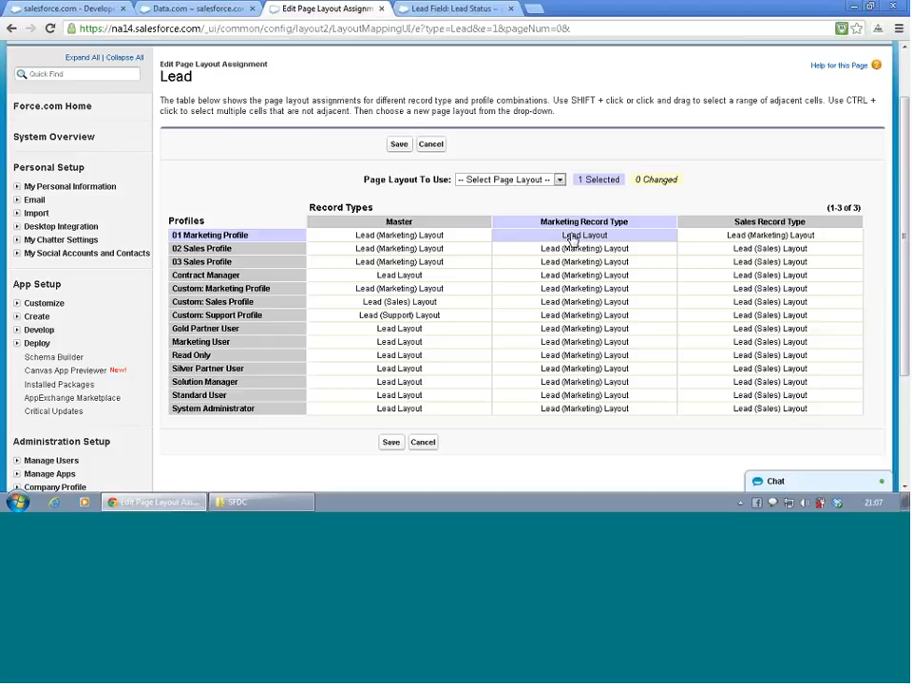
click(559, 180)
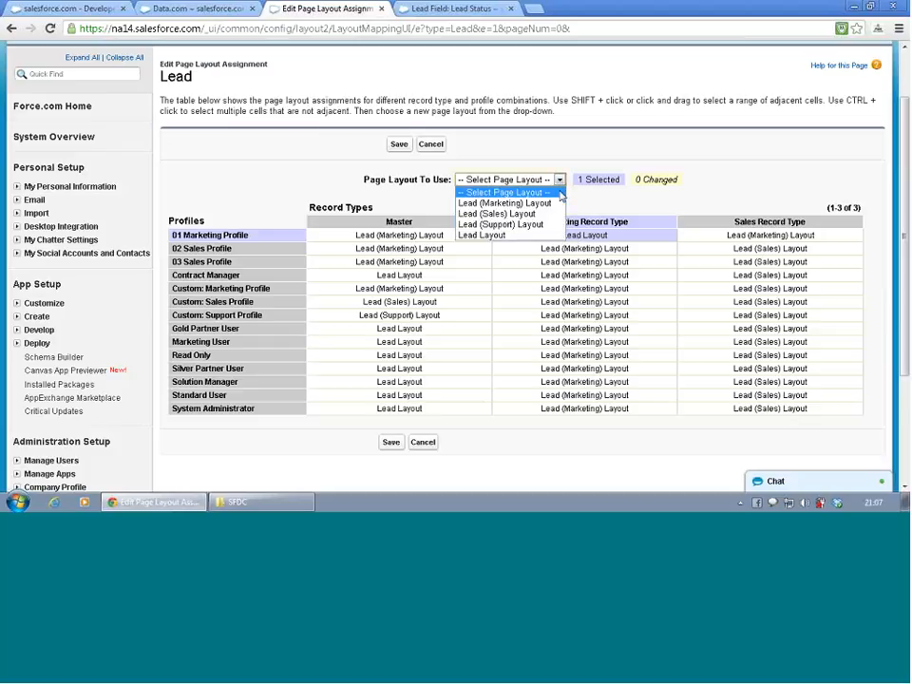
click(558, 204)
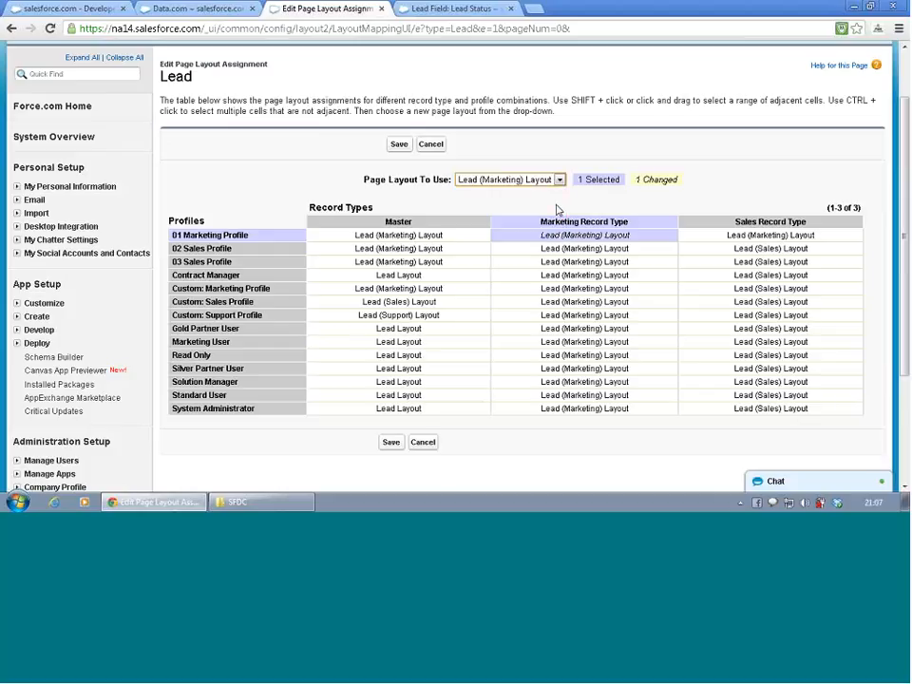
click(399, 144)
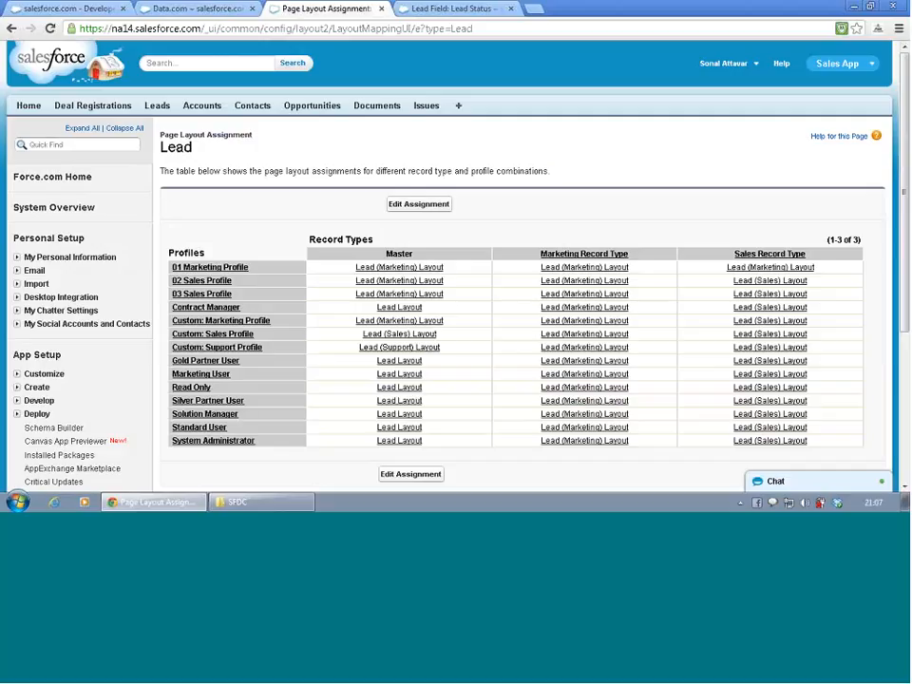
- Assign the Lead (Sales) Layout to the 01 Marketing Profile for the Sales Record Type and save the assignment
click(772, 282)
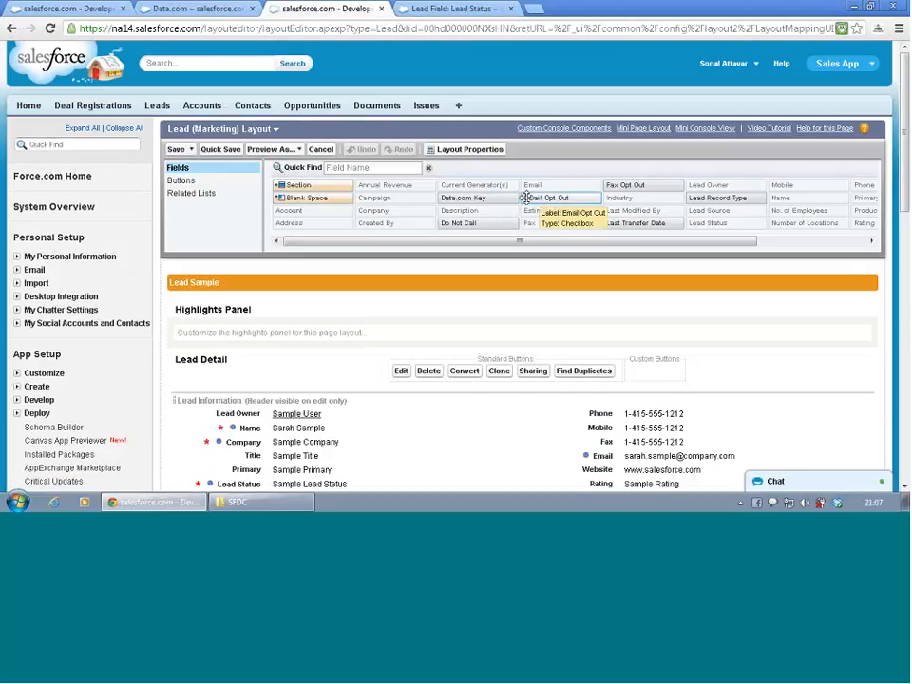
key(alt+Left)
click(427, 207)
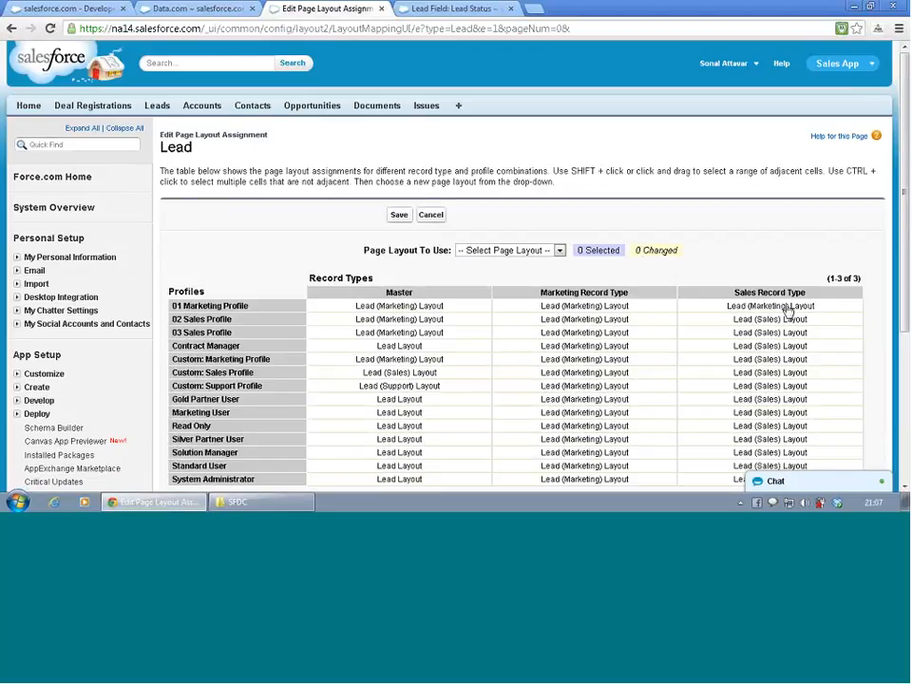
click(785, 306)
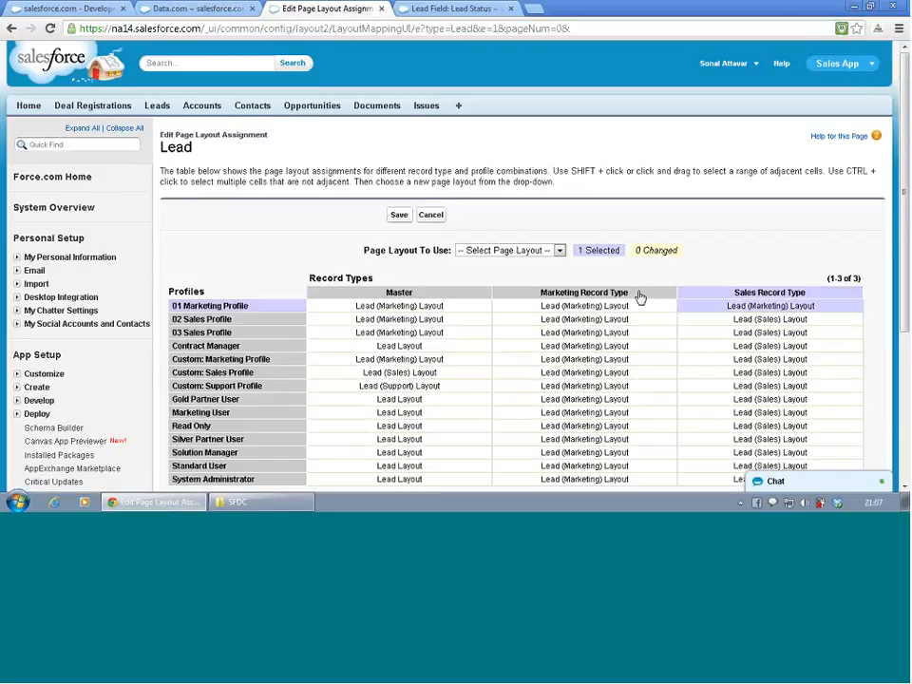
click(528, 251)
click(496, 284)
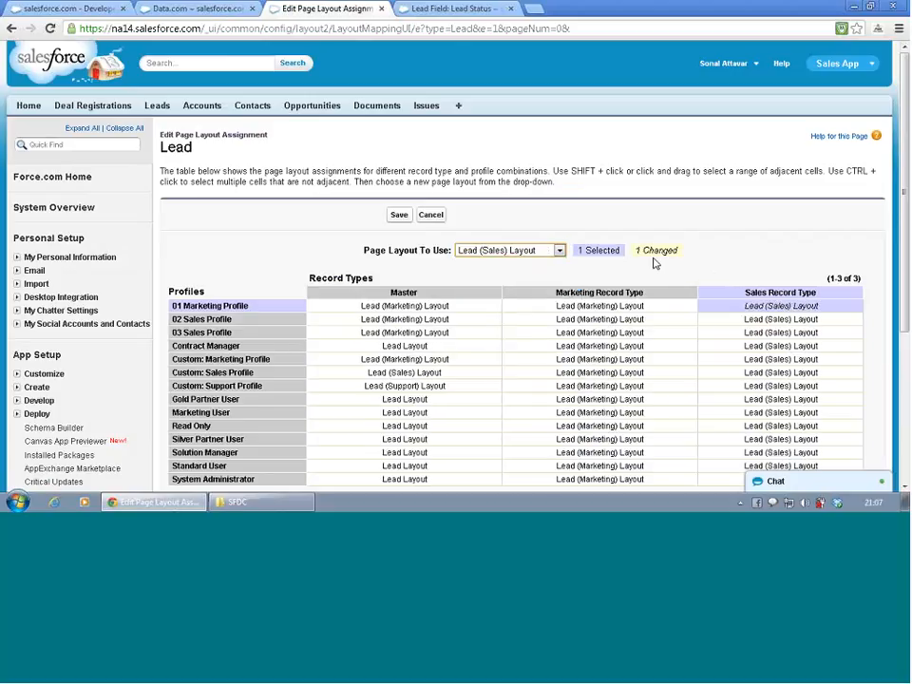
click(395, 216)
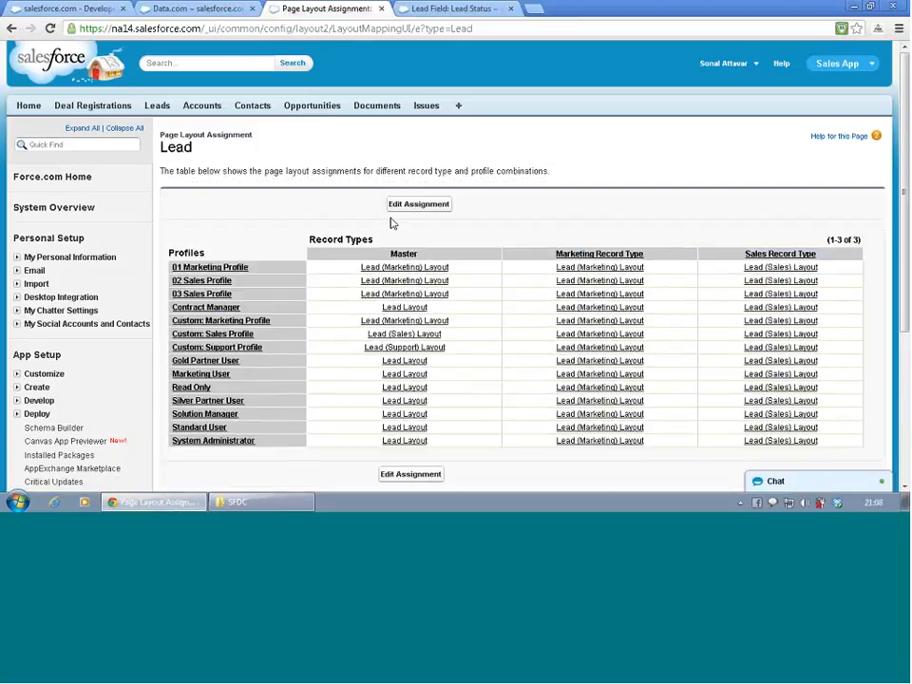
- Review the lead page layout assignments and open the Lead (Marketing) Layout to examine its Lead Information fields
scroll(393, 224, down, 3)
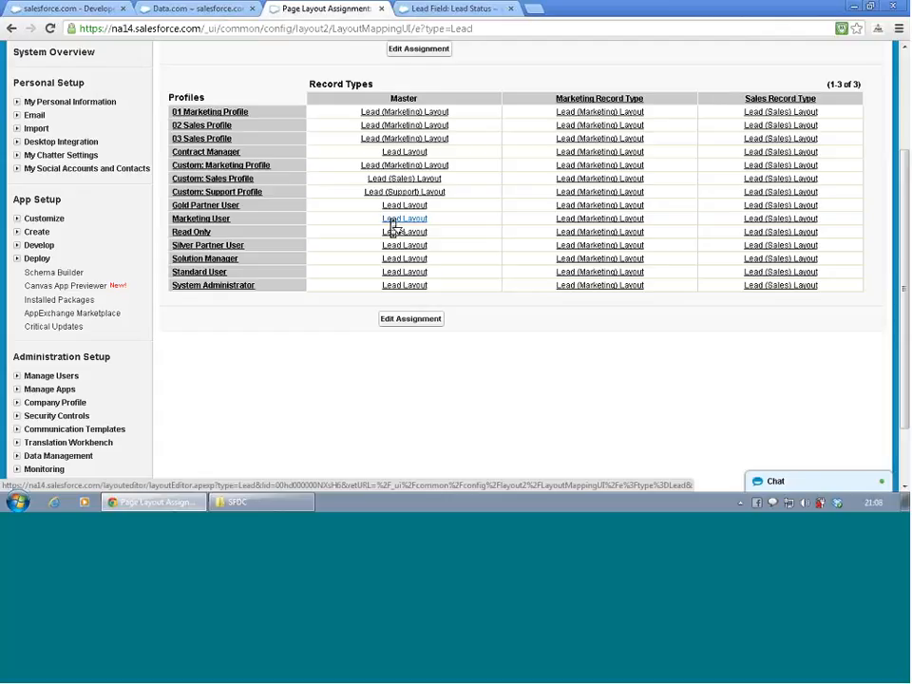
scroll(304, 276, up, 3)
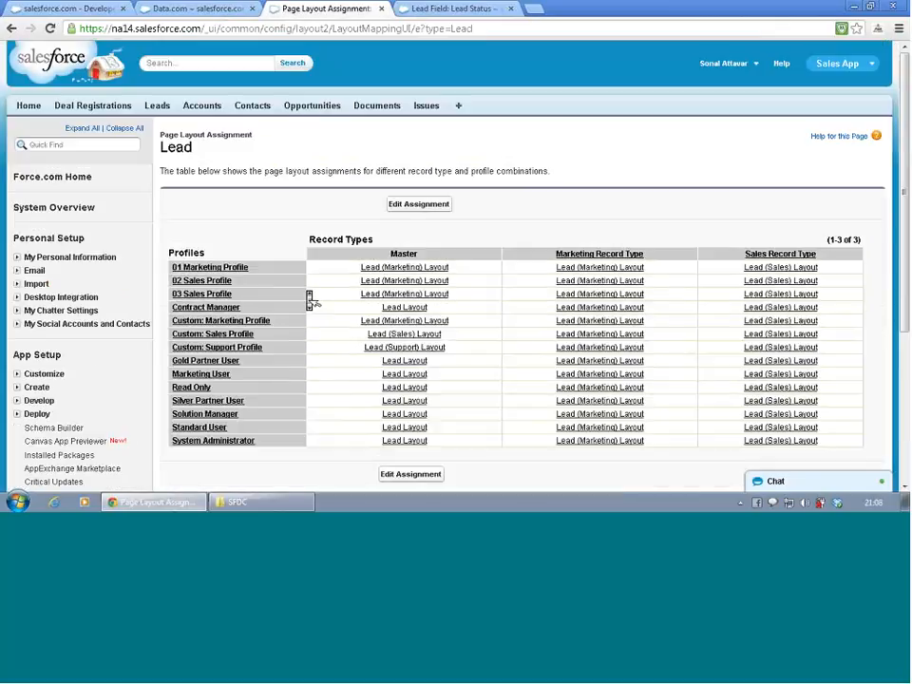
click(426, 269)
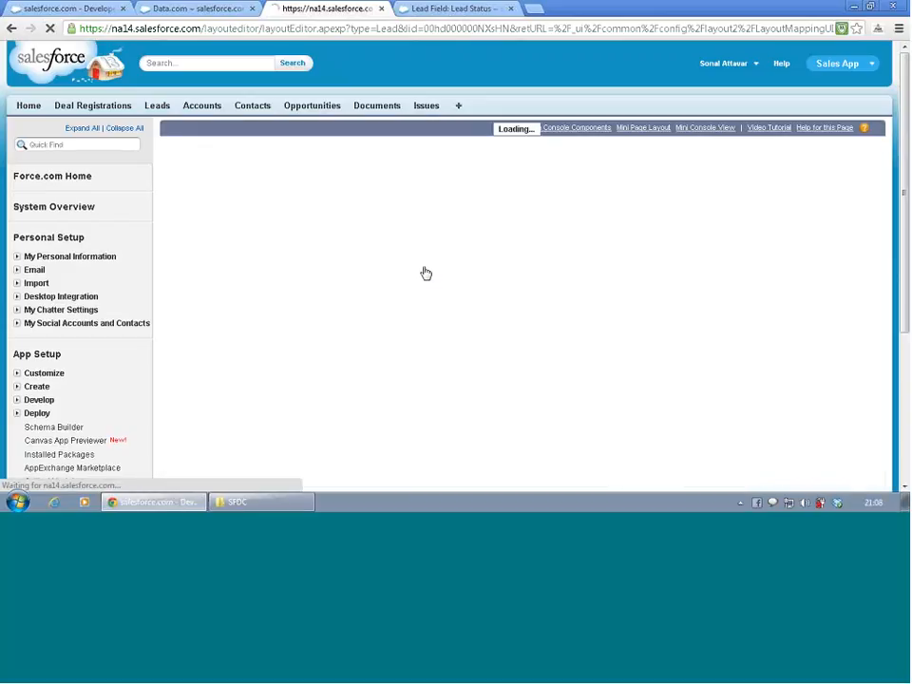
scroll(425, 274, down, 1)
scroll(428, 275, down, 1)
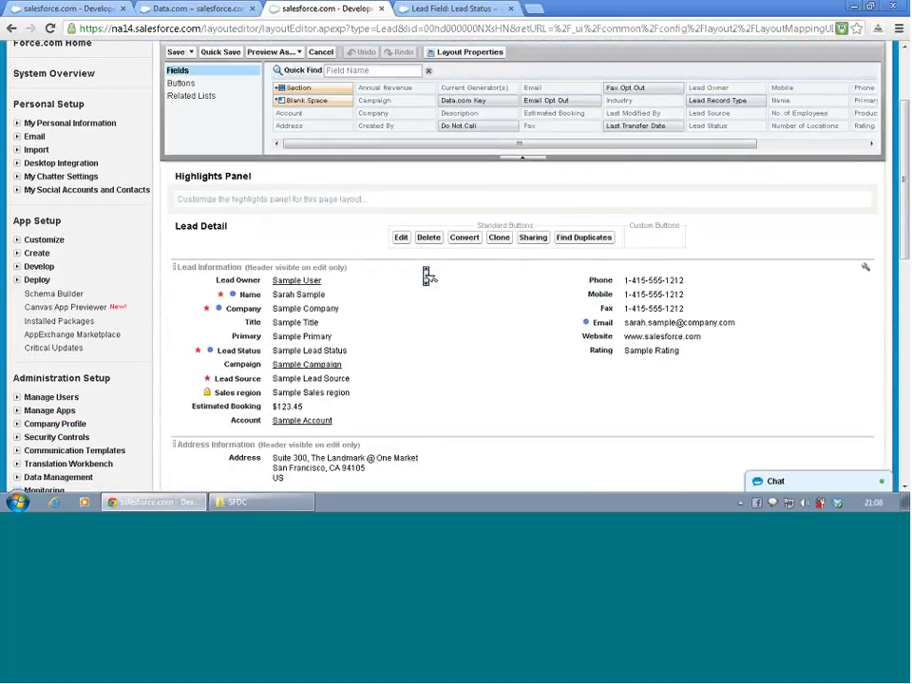
scroll(429, 275, up, 1)
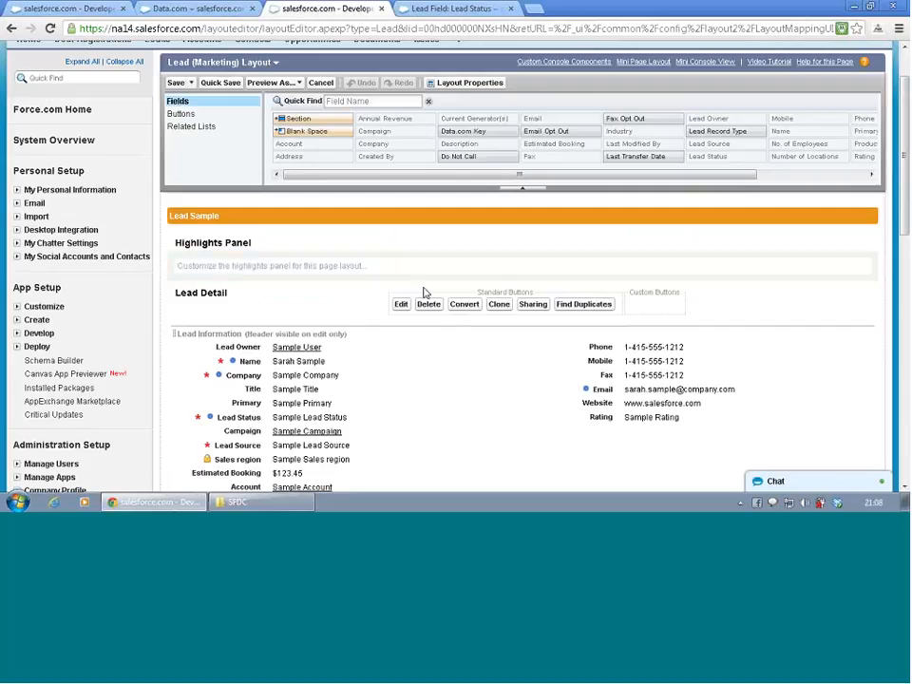
scroll(426, 326, down, 3)
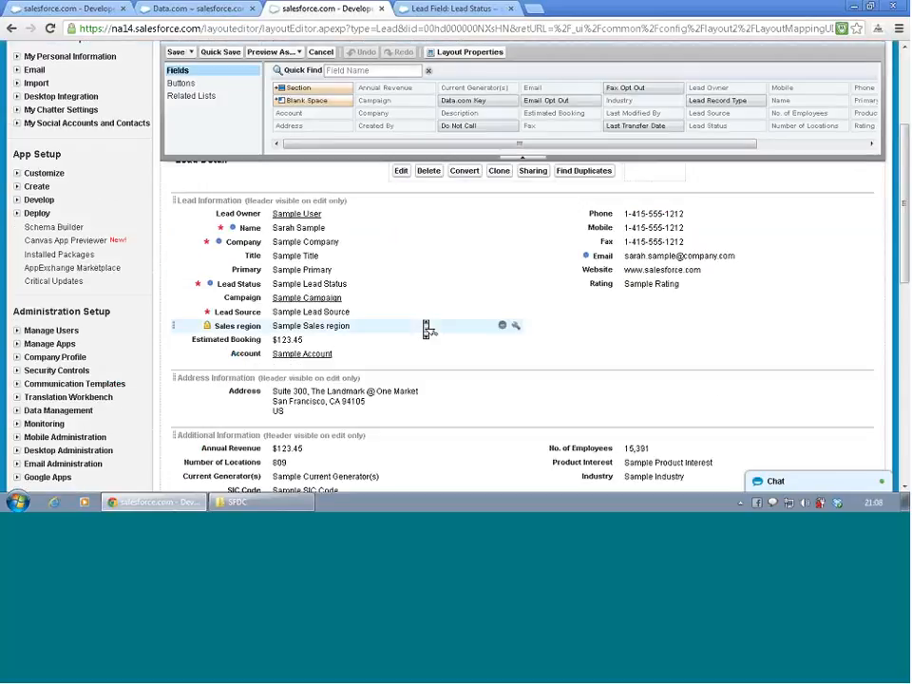
- View the Read-Only and Required properties of the Estimated Booking field, and leave the layout editor without changes
click(314, 343)
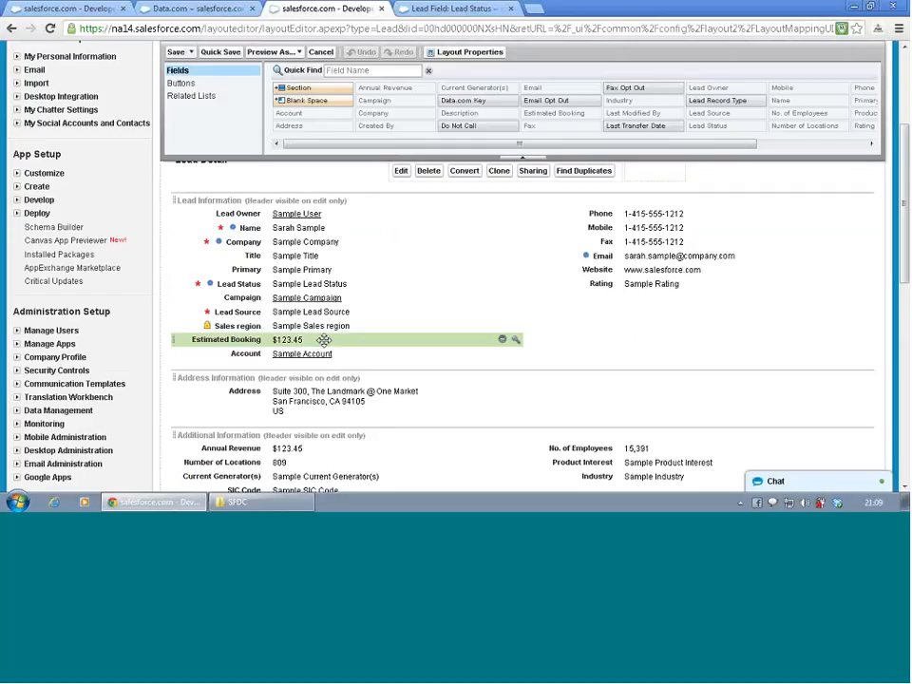
click(516, 341)
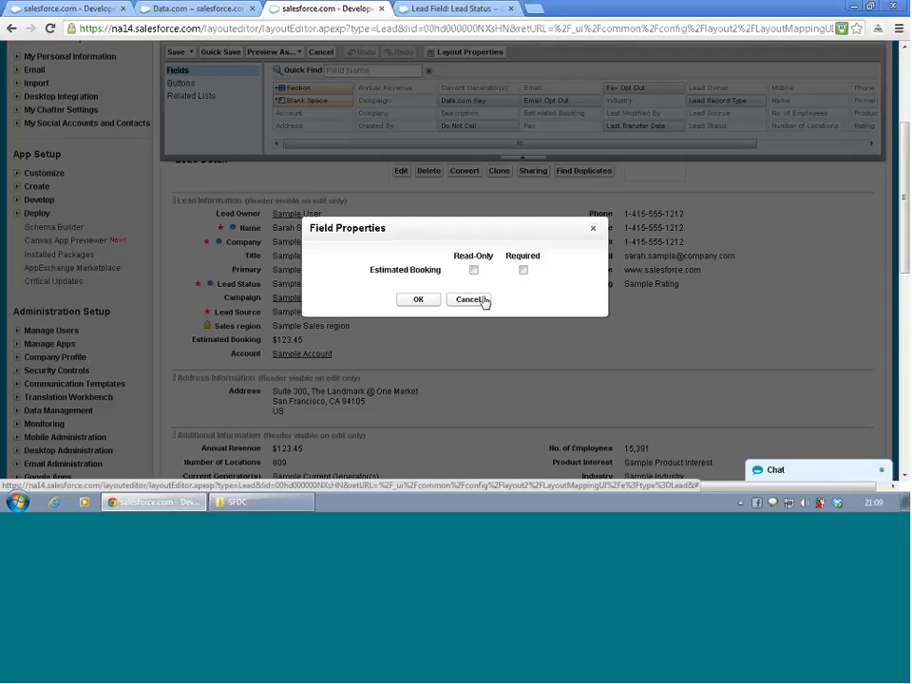
click(480, 300)
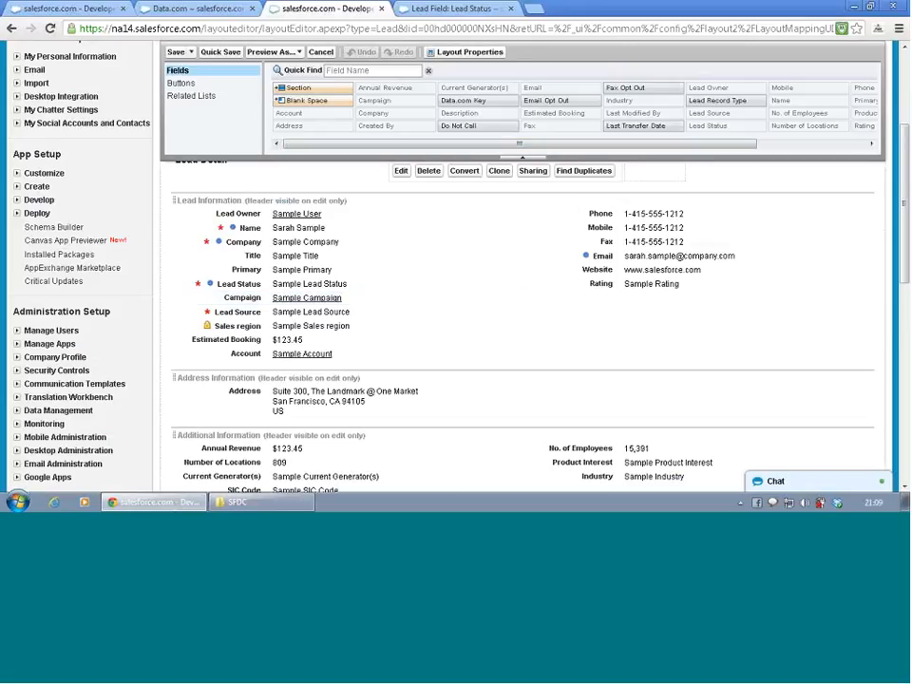
click(320, 51)
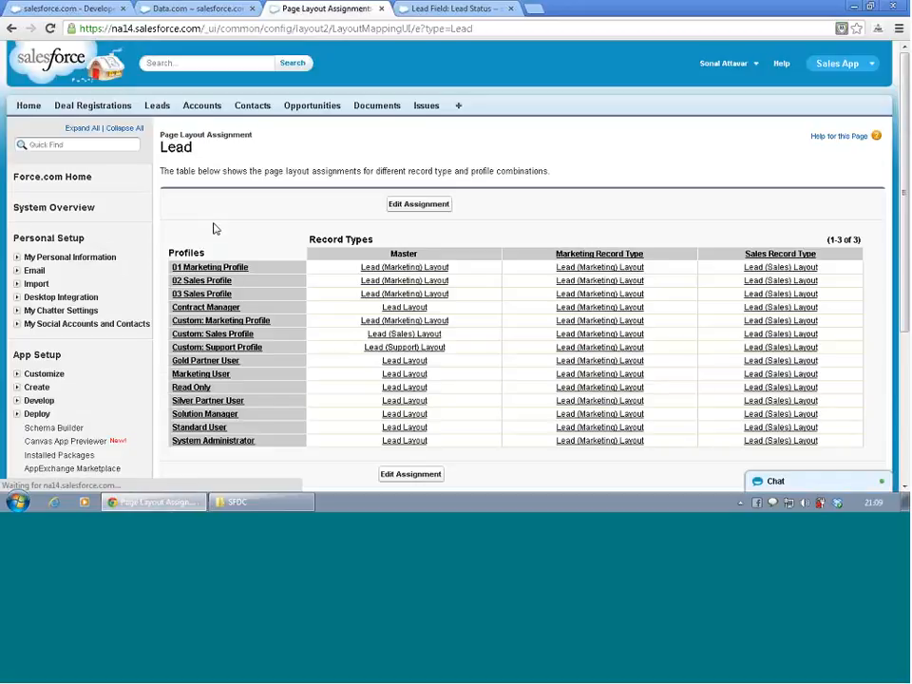
- Open the field-level security settings of the Estimated Booking custom field on leads
scroll(96, 283, down, 3)
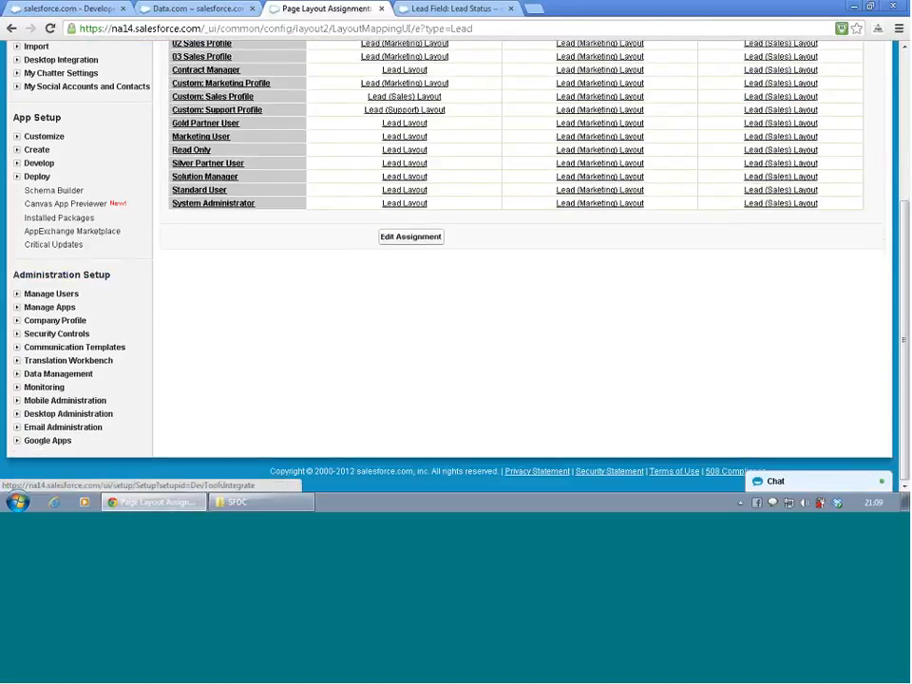
click(16, 136)
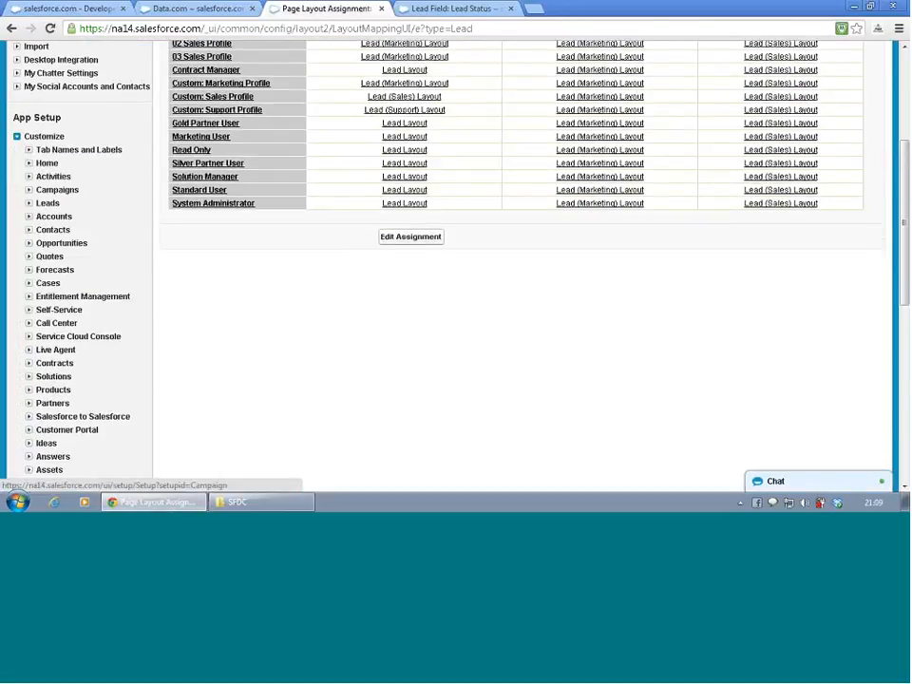
click(28, 203)
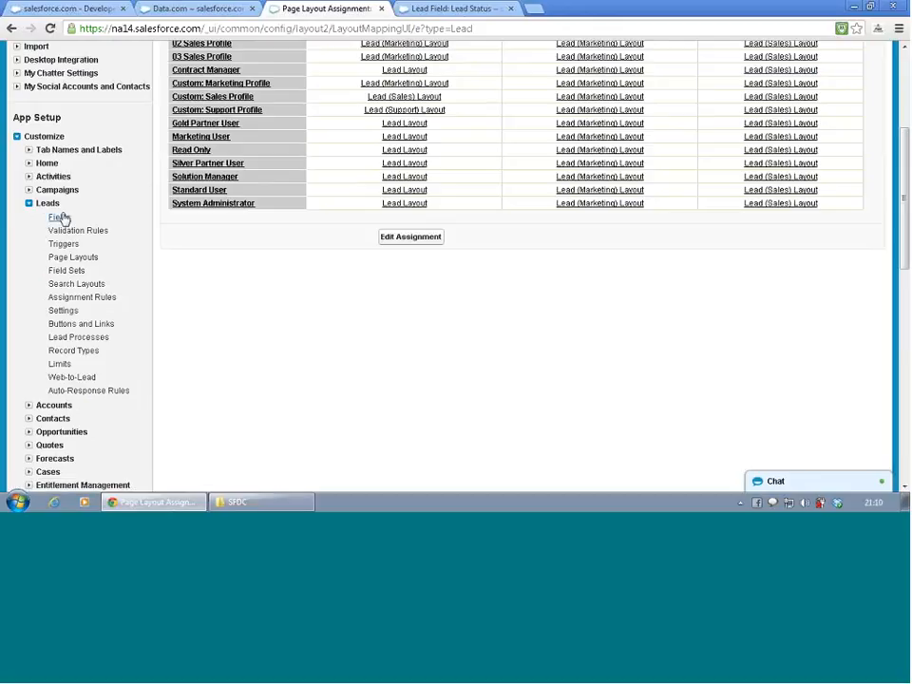
click(58, 217)
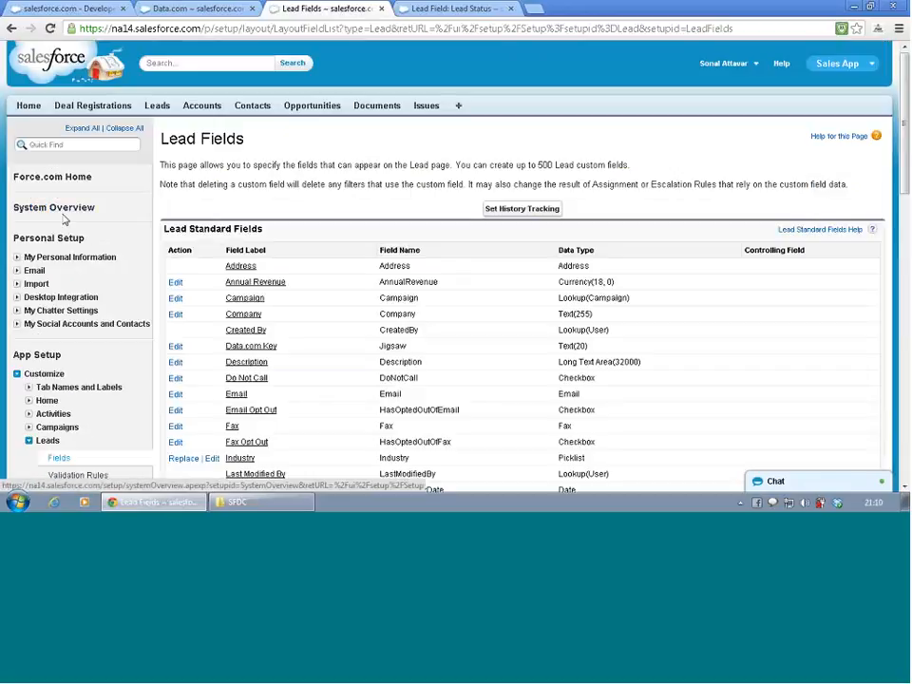
scroll(65, 225, down, 3)
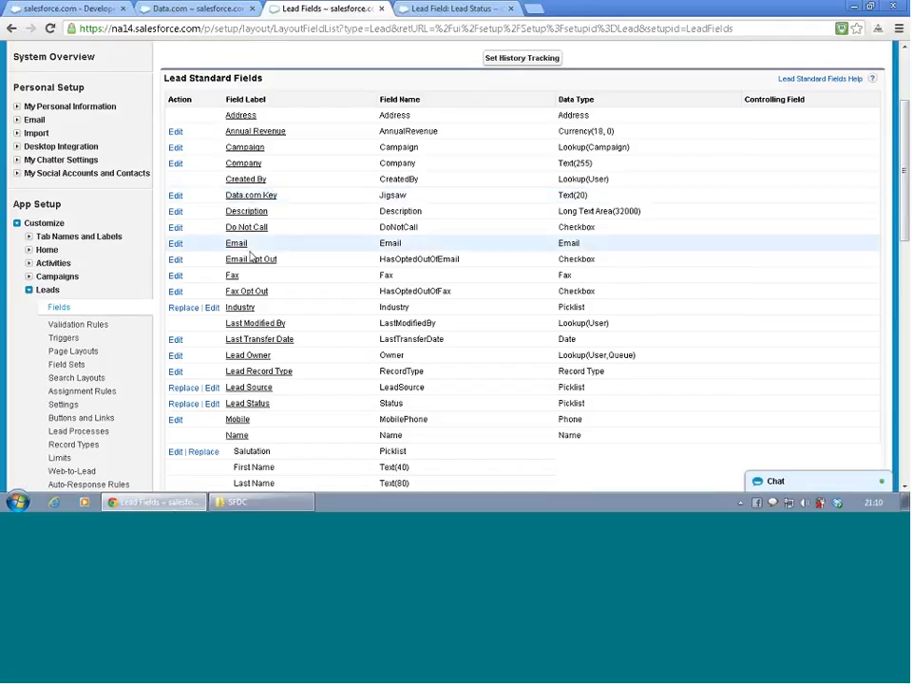
scroll(252, 257, down, 2)
scroll(252, 261, down, 6)
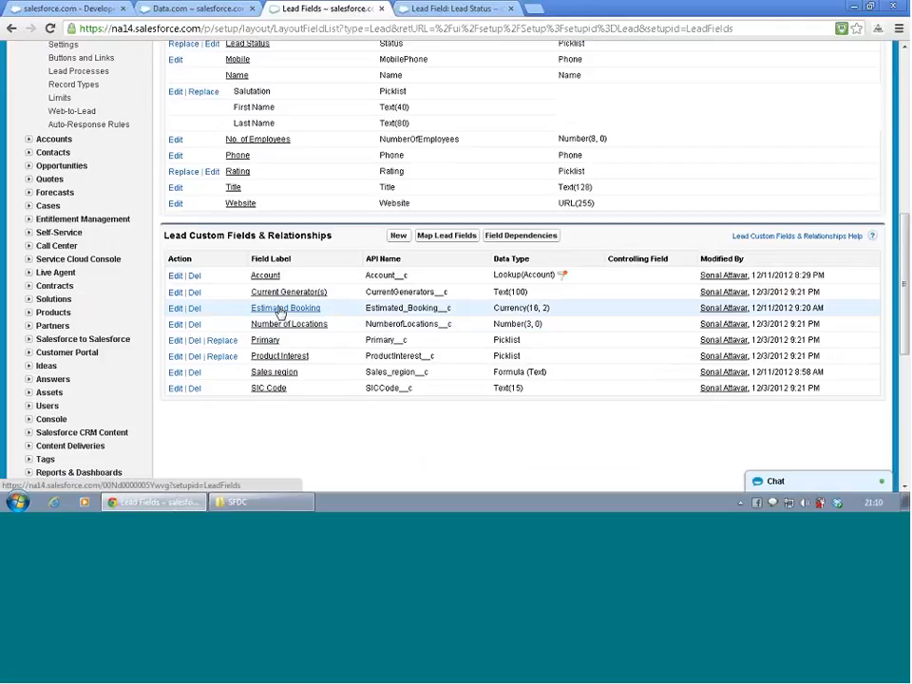
click(282, 309)
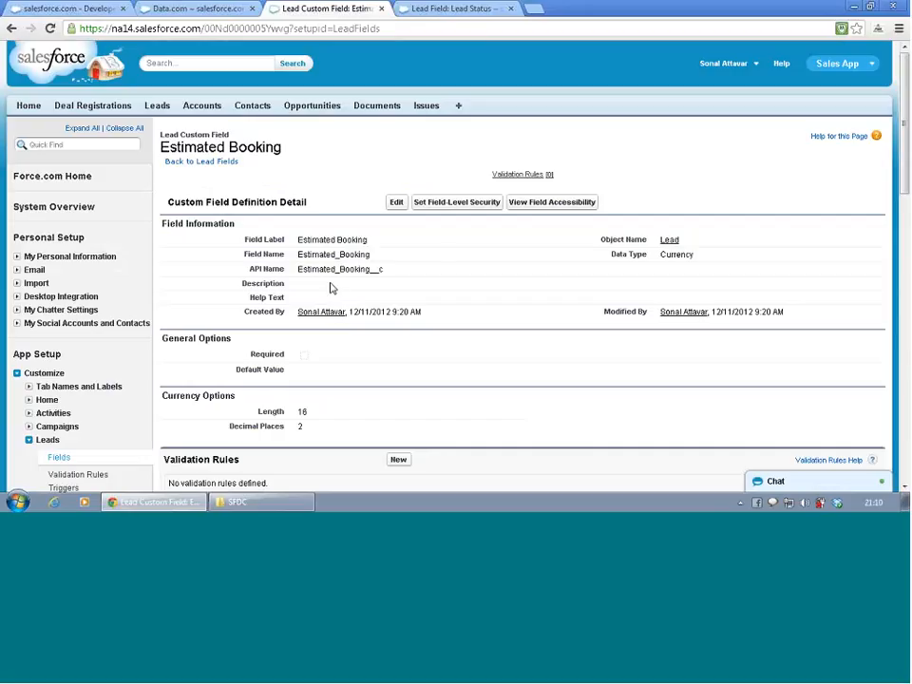
click(470, 202)
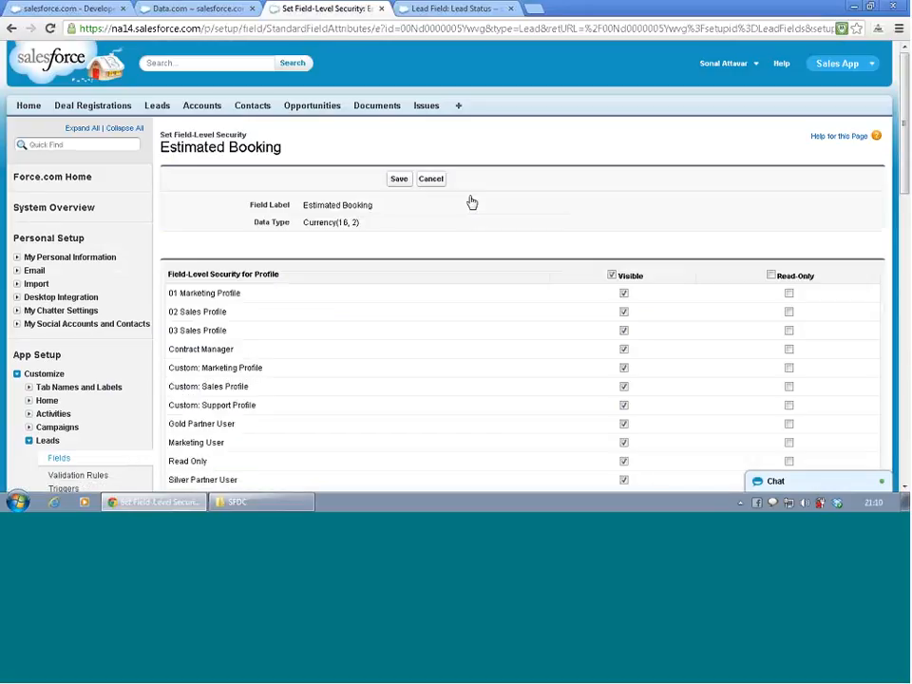
- Make Estimated Booking visible to all profiles and read-only for every profile except 01 Marketing Profile, and save the field-level security
scroll(472, 202, down, 3)
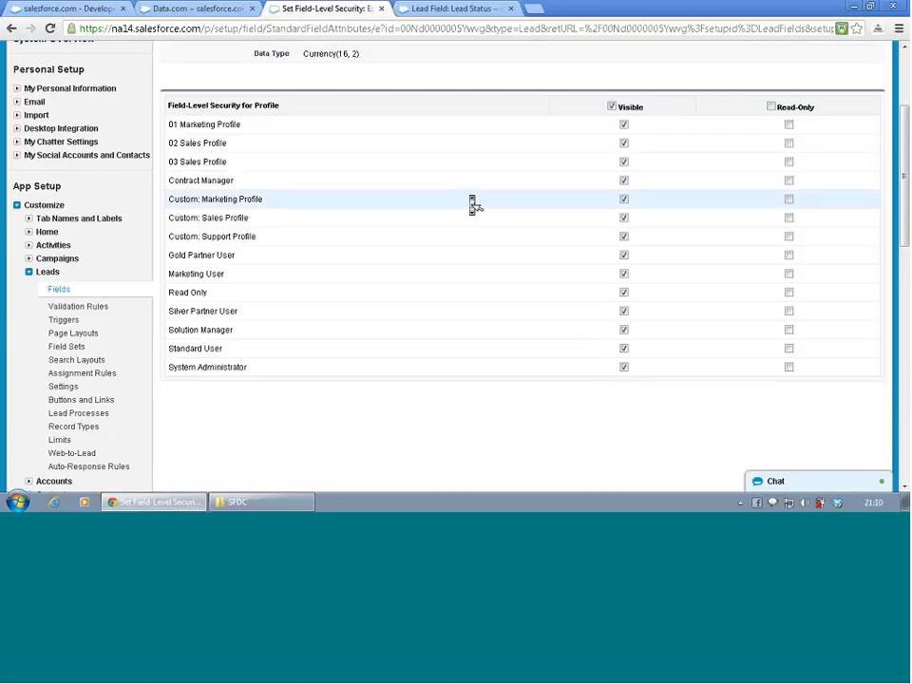
click(612, 108)
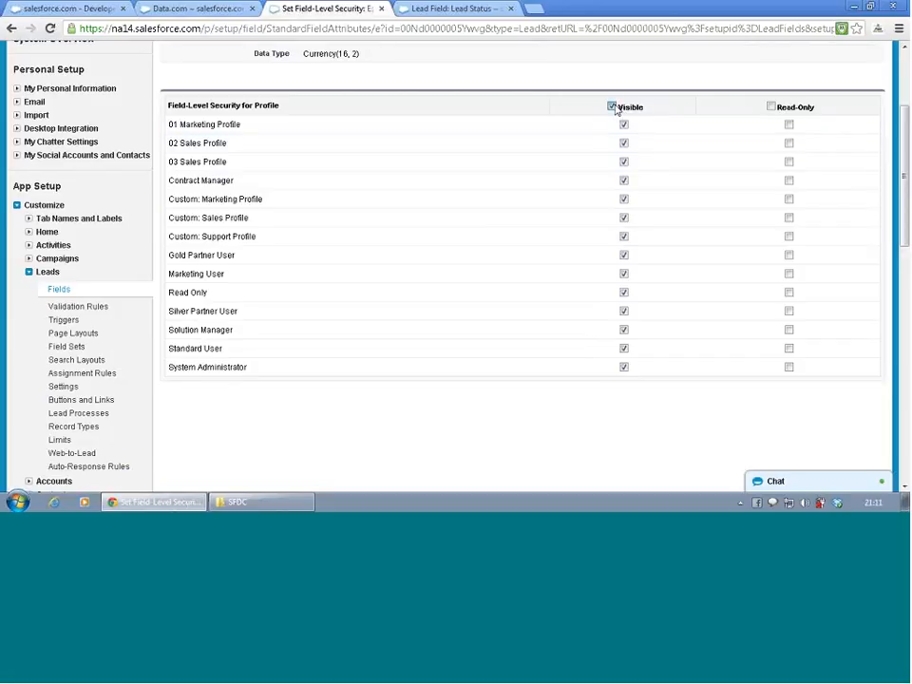
click(771, 108)
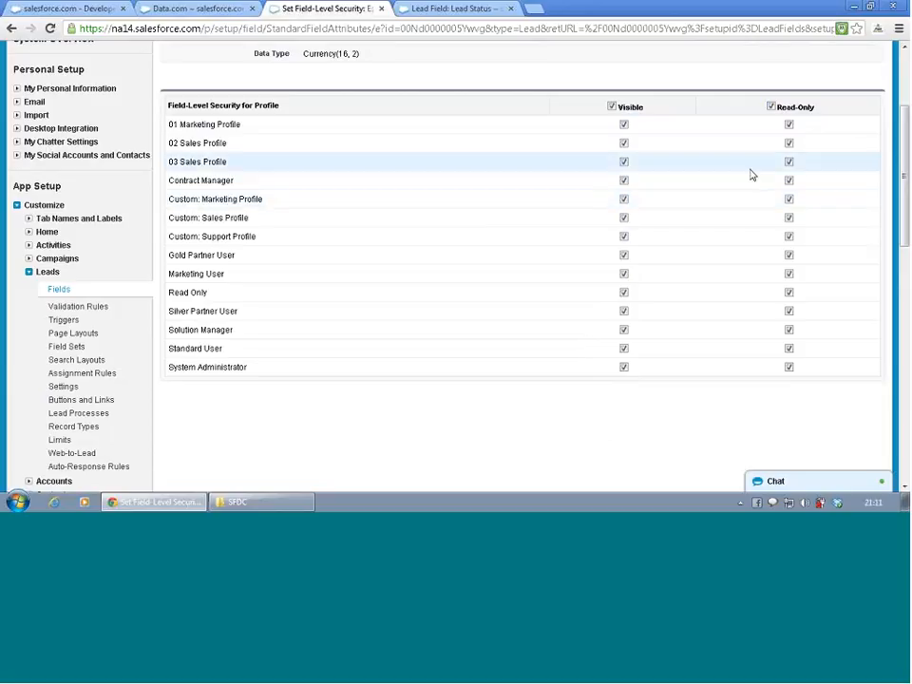
click(789, 127)
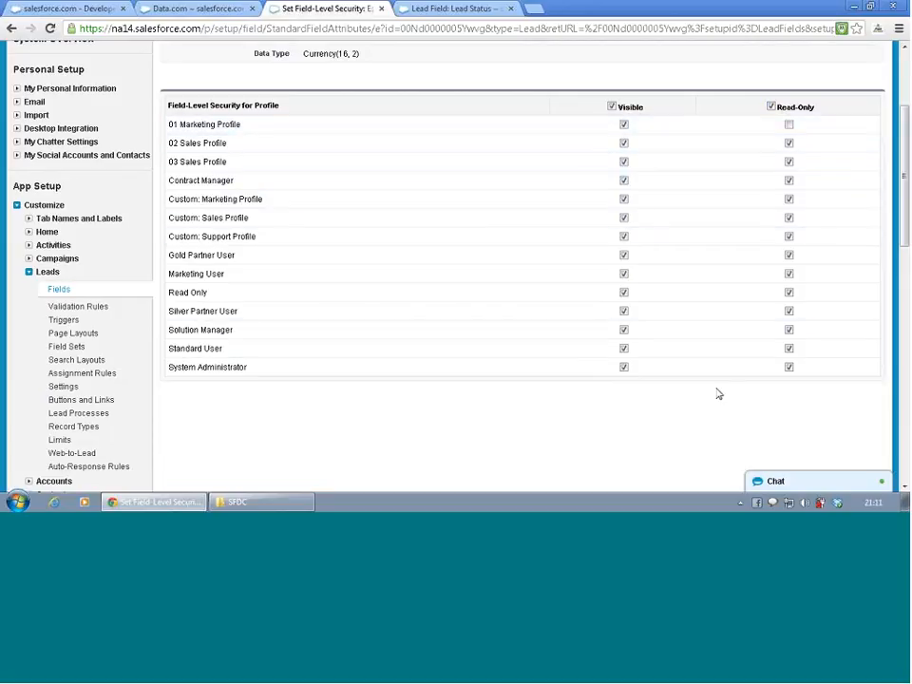
scroll(718, 394, up, 3)
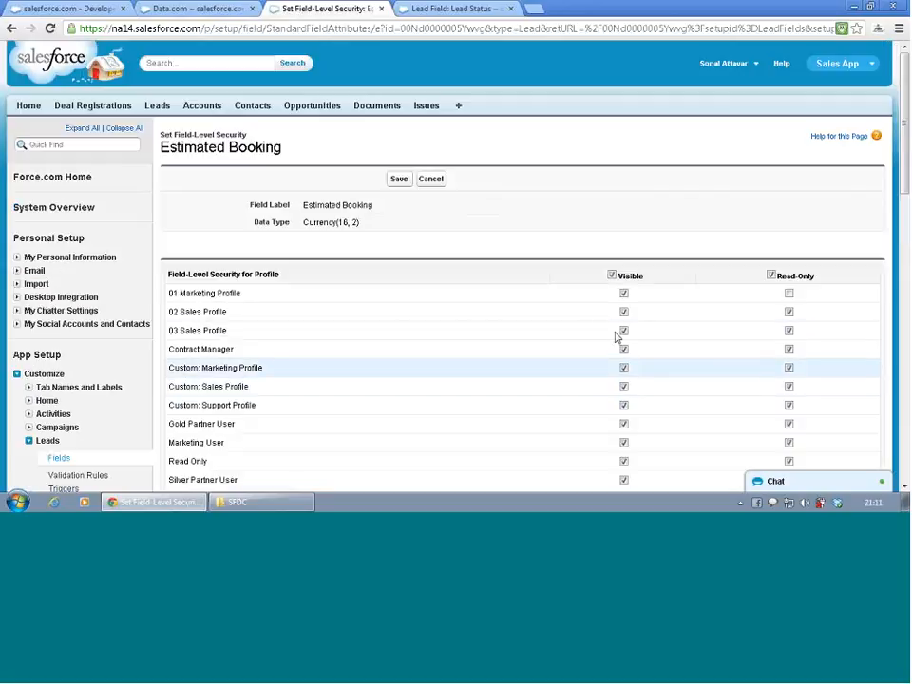
click(401, 181)
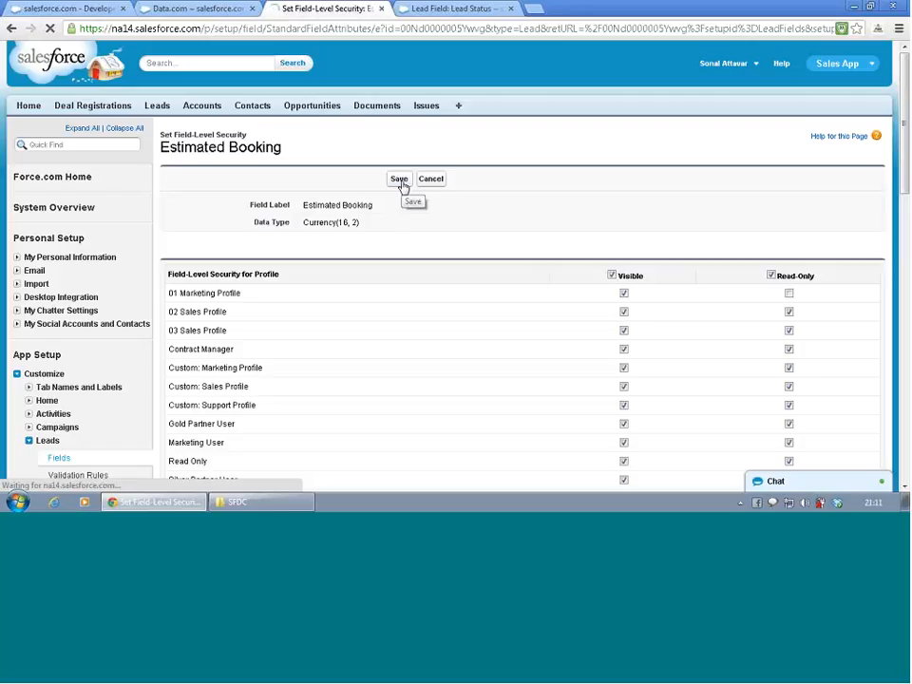
scroll(405, 188, down, 3)
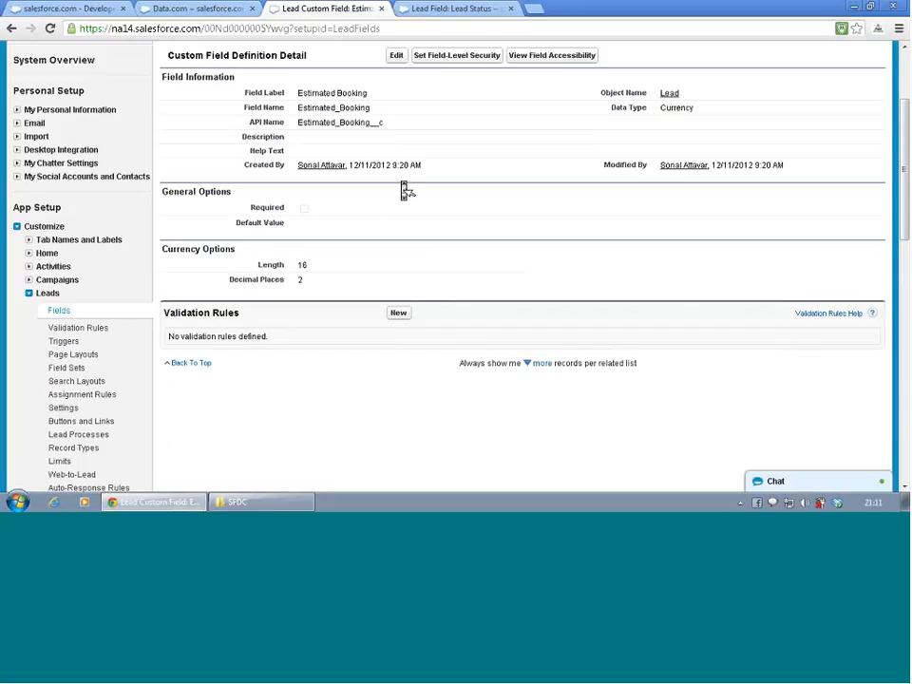
scroll(403, 185, up, 3)
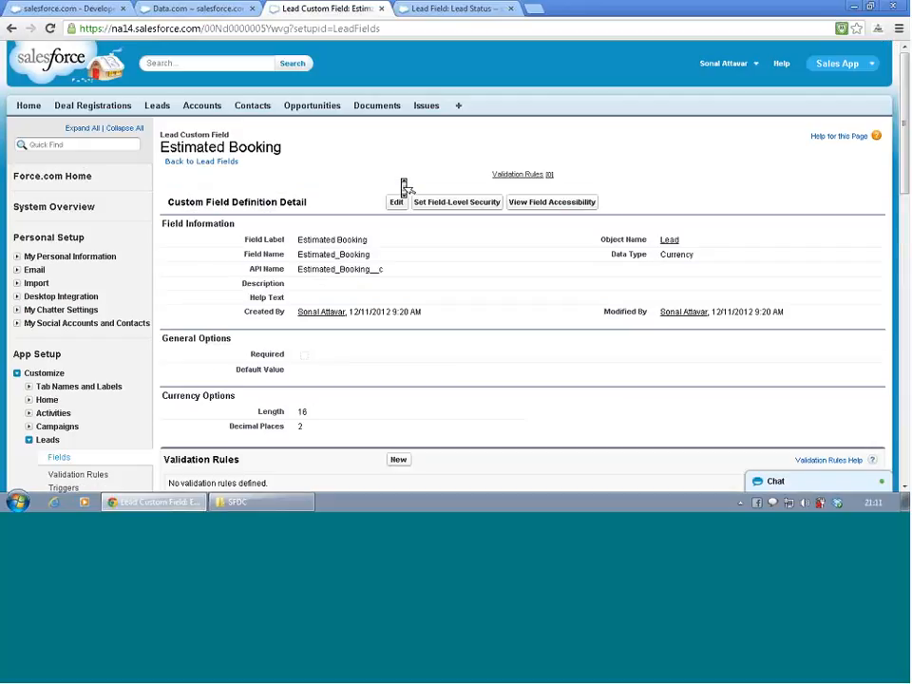
- Open the user detail page of the West Sales rep user from the recent items on the home page
click(429, 10)
scroll(203, 244, down, 3)
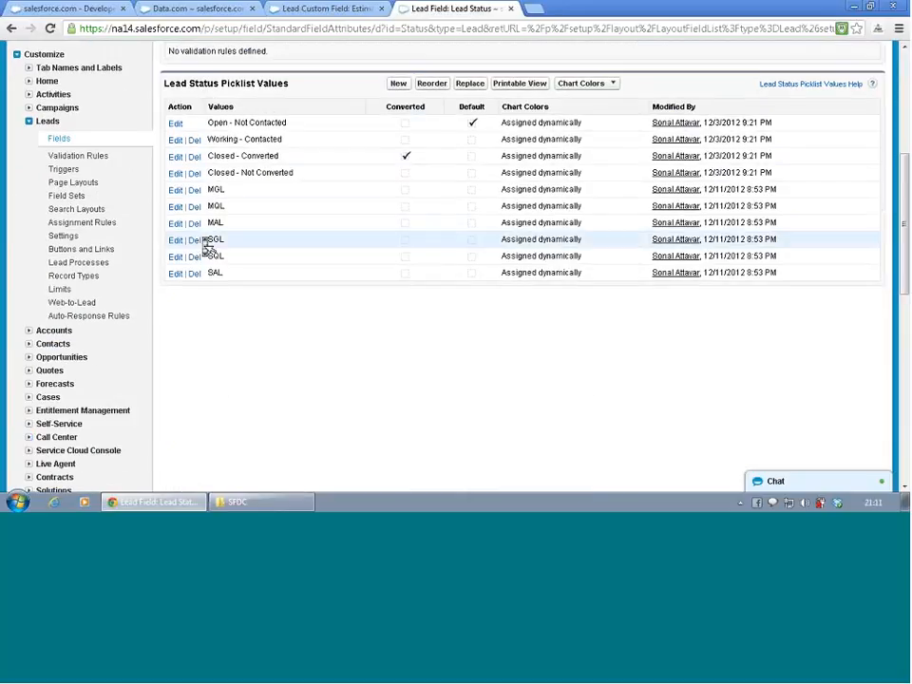
scroll(89, 231, up, 3)
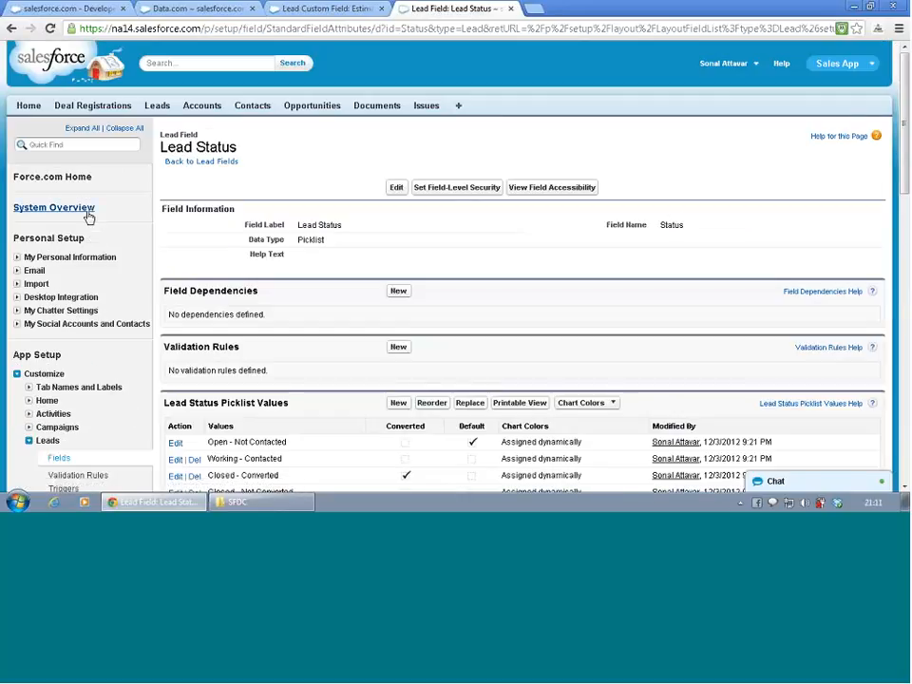
click(39, 110)
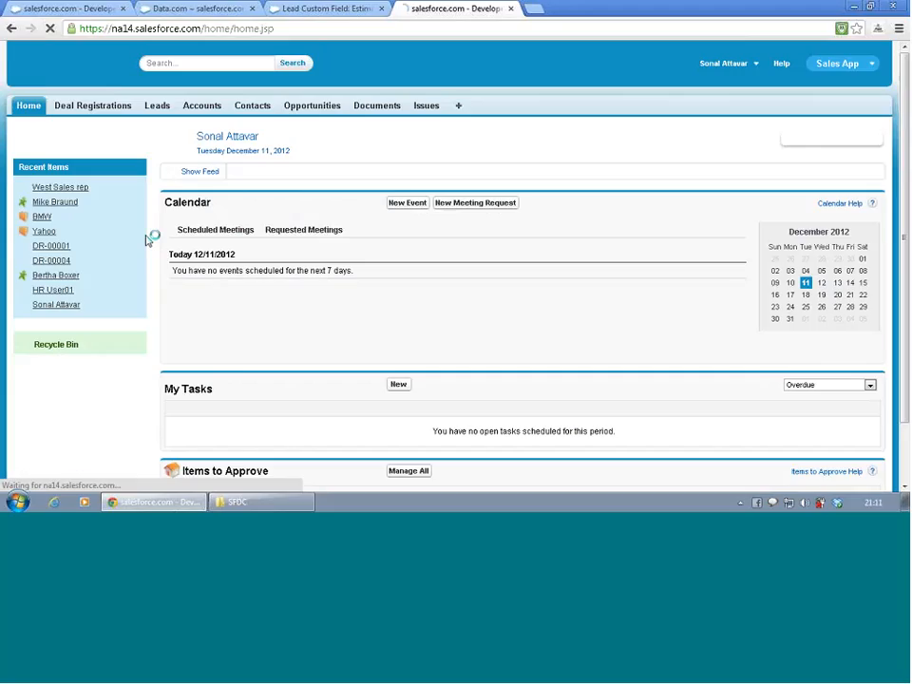
click(57, 190)
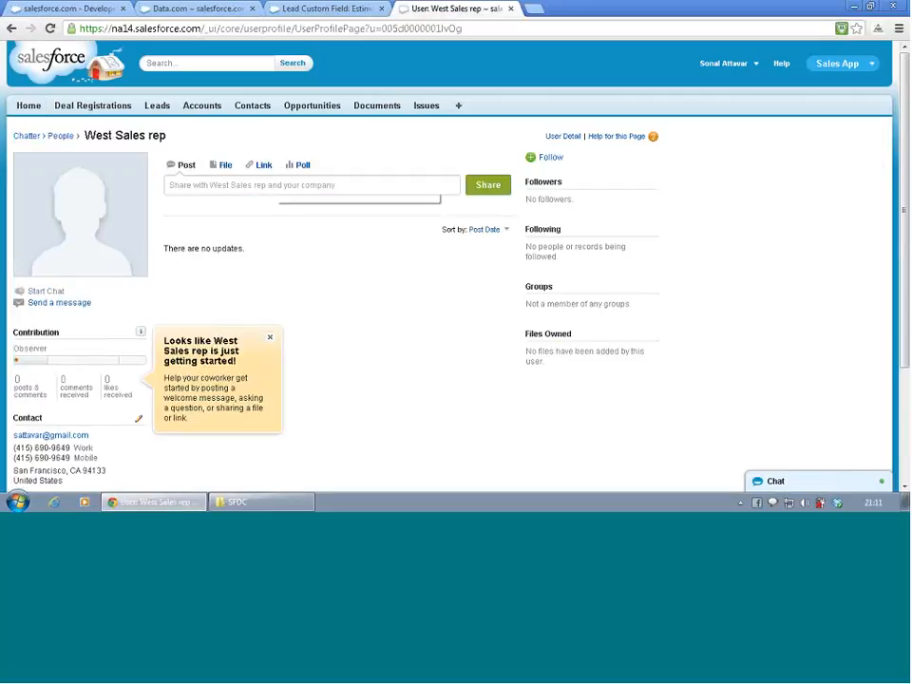
click(572, 138)
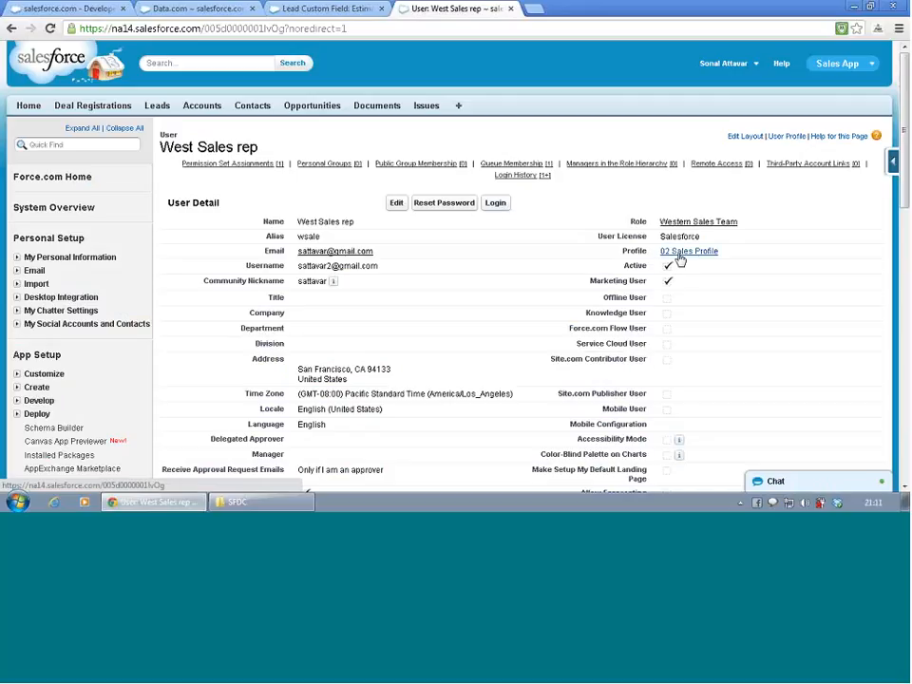
- Change the West Sales rep user's profile to 01 Marketing Profile and save the user
click(396, 203)
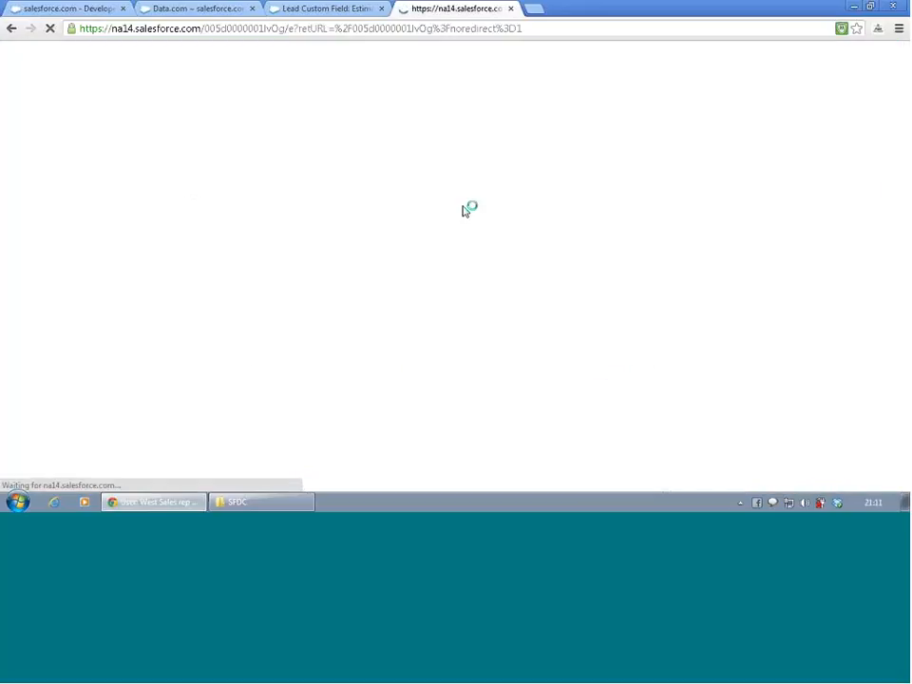
click(710, 269)
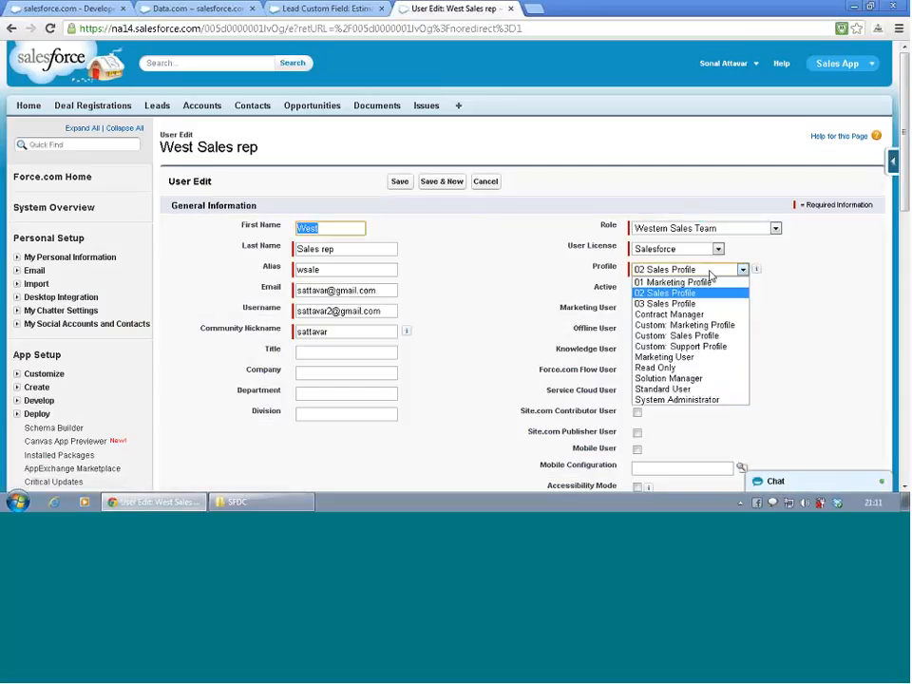
click(709, 283)
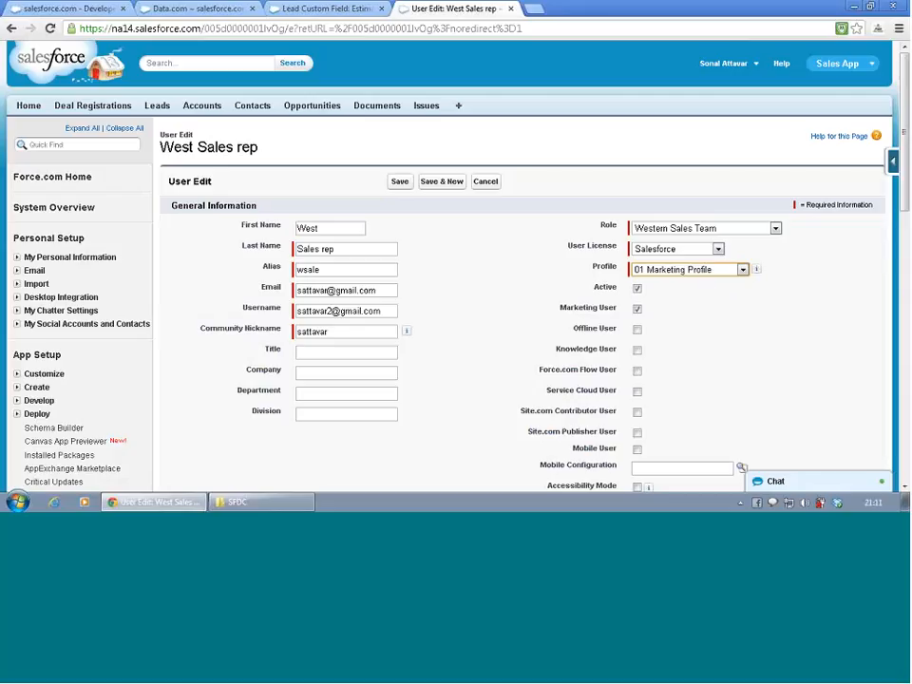
click(399, 180)
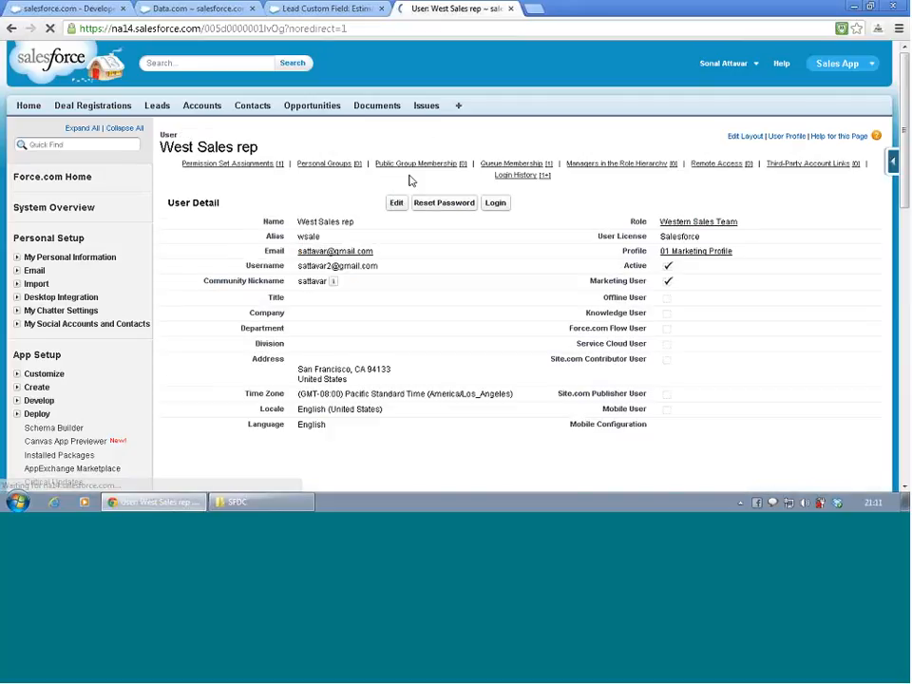
- Log in as the West Sales rep user and open a new lead form
click(490, 203)
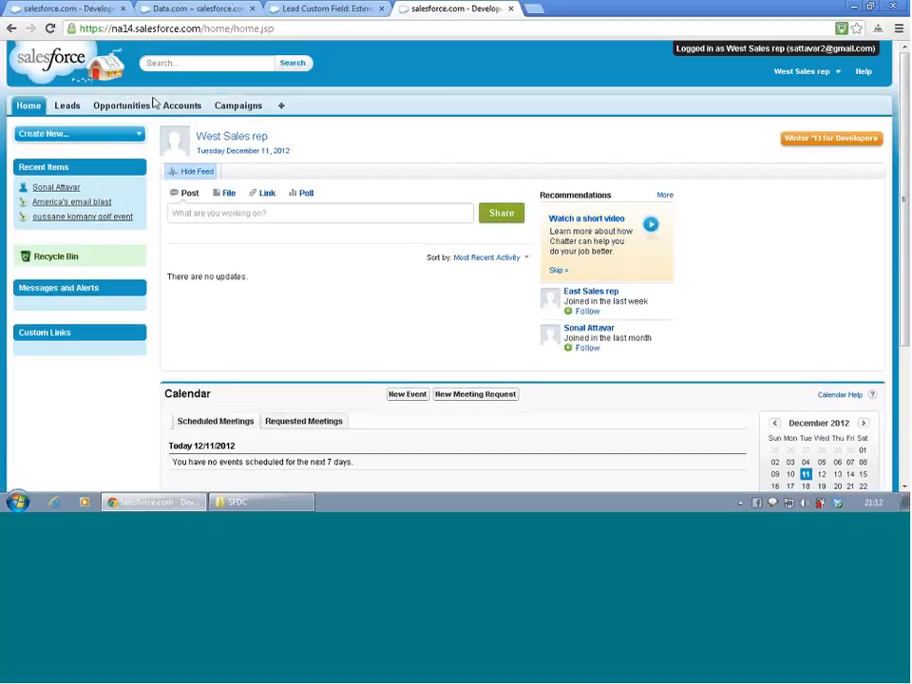
click(68, 106)
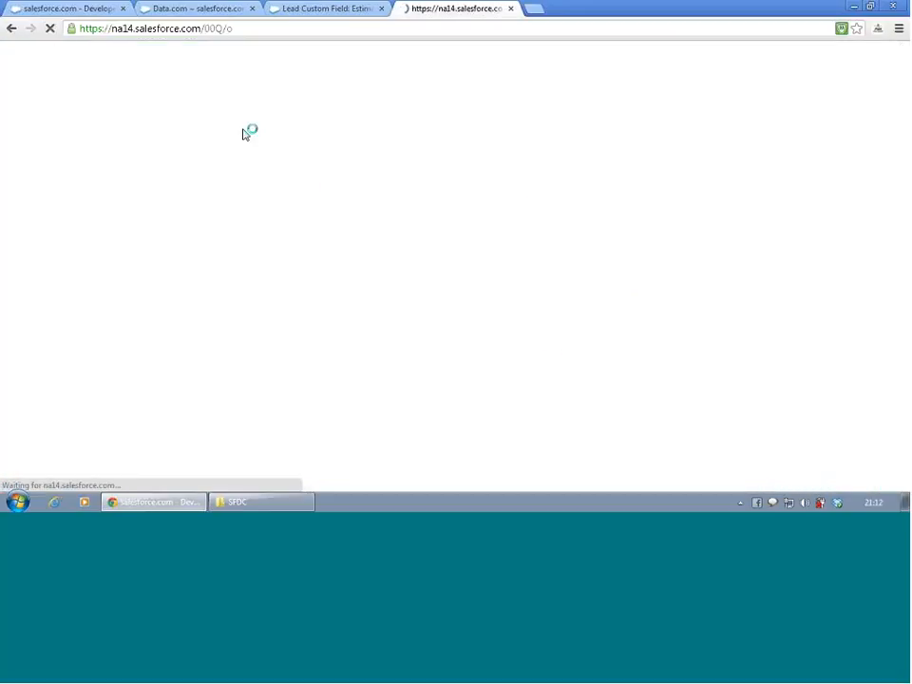
scroll(356, 231, down, 2)
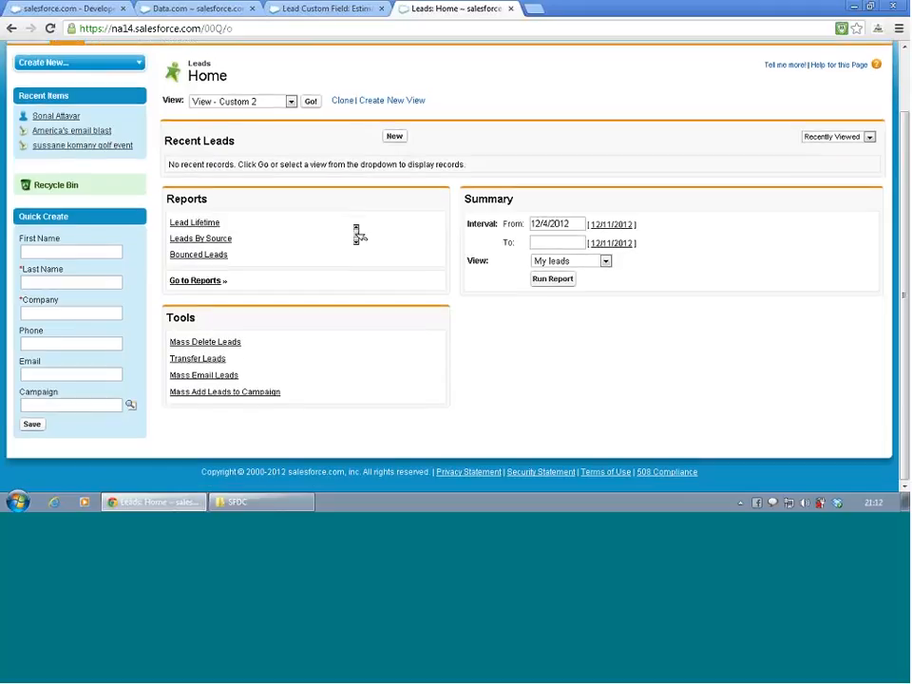
scroll(359, 234, up, 2)
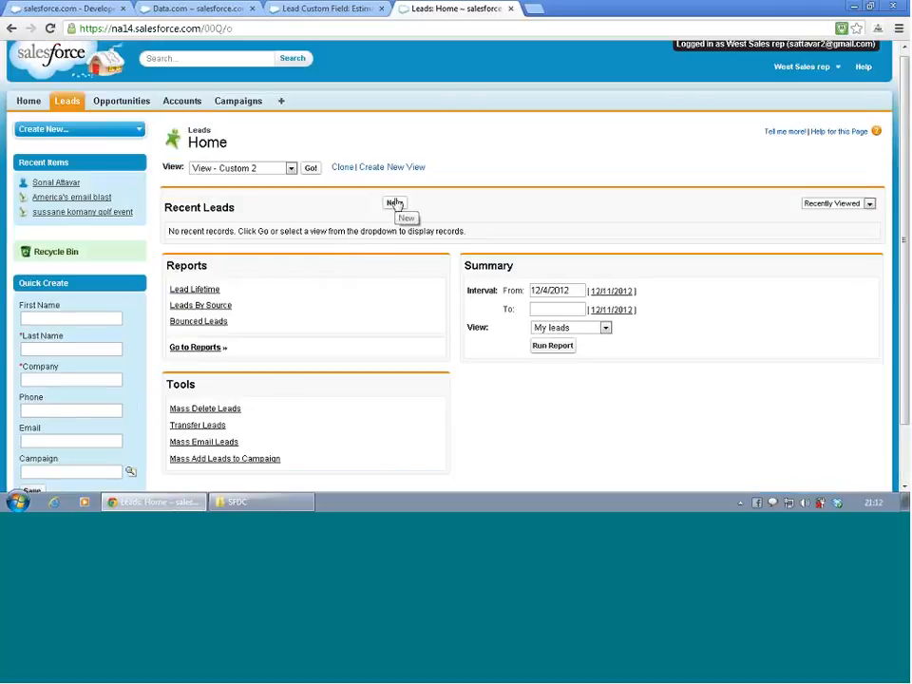
click(394, 203)
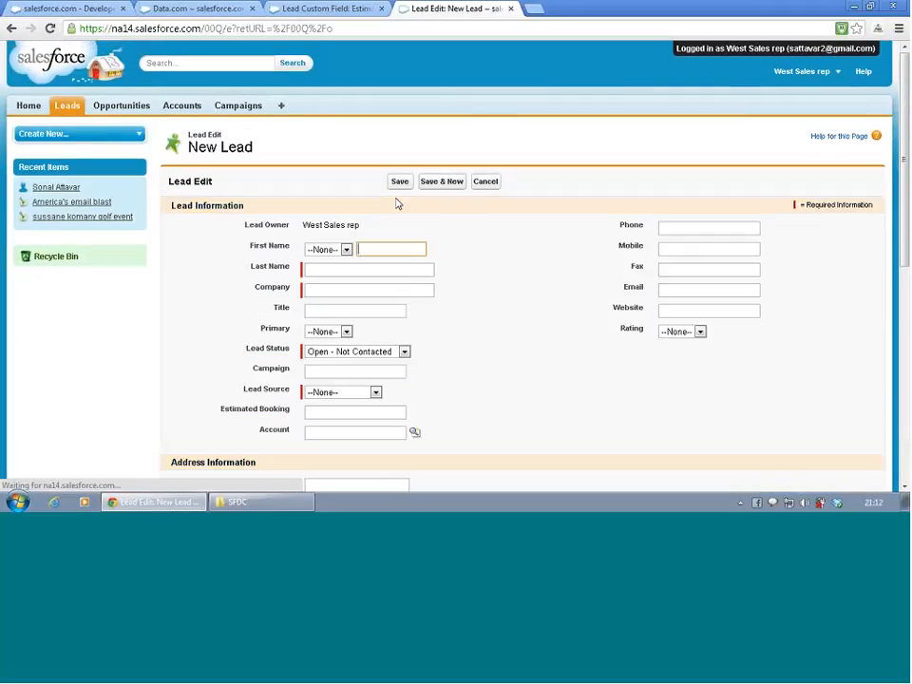
- Test editing the new lead's Estimated Booking field by entering "asasdasd", and cancel the lead without saving
scroll(397, 205, down, 4)
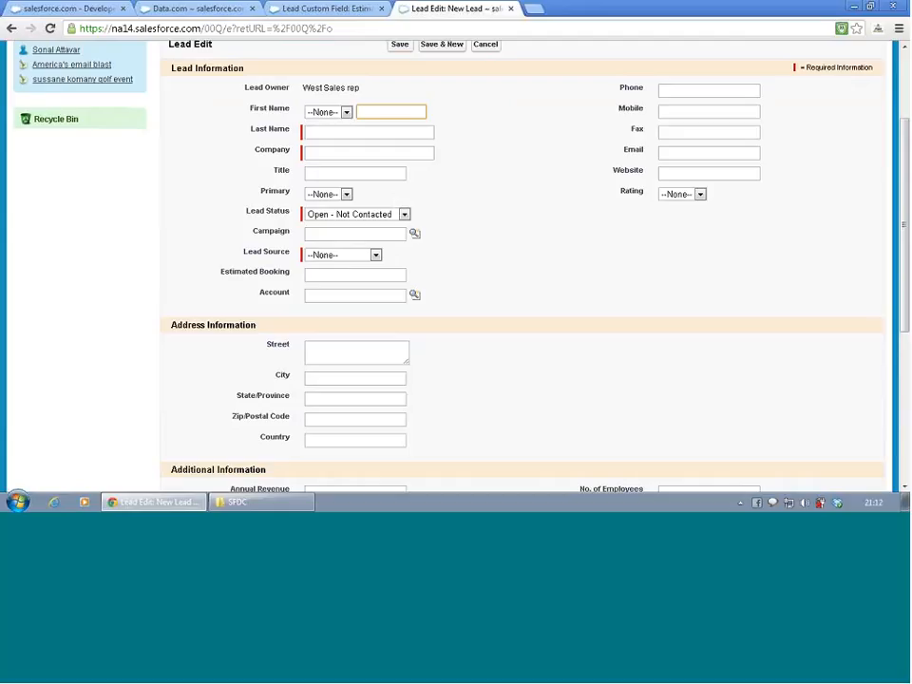
click(365, 276)
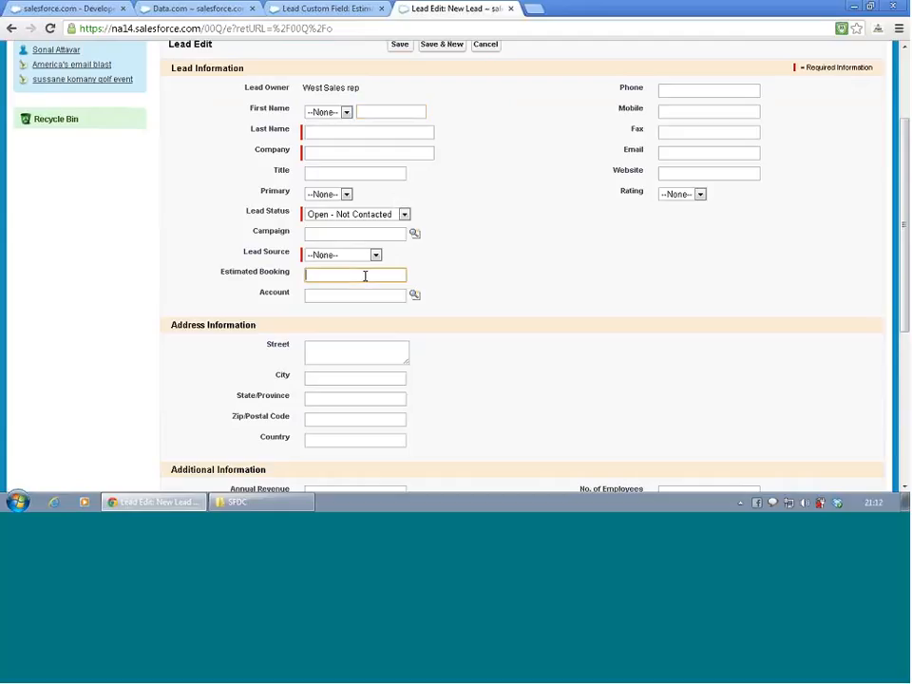
text(asasdasd)
click(473, 287)
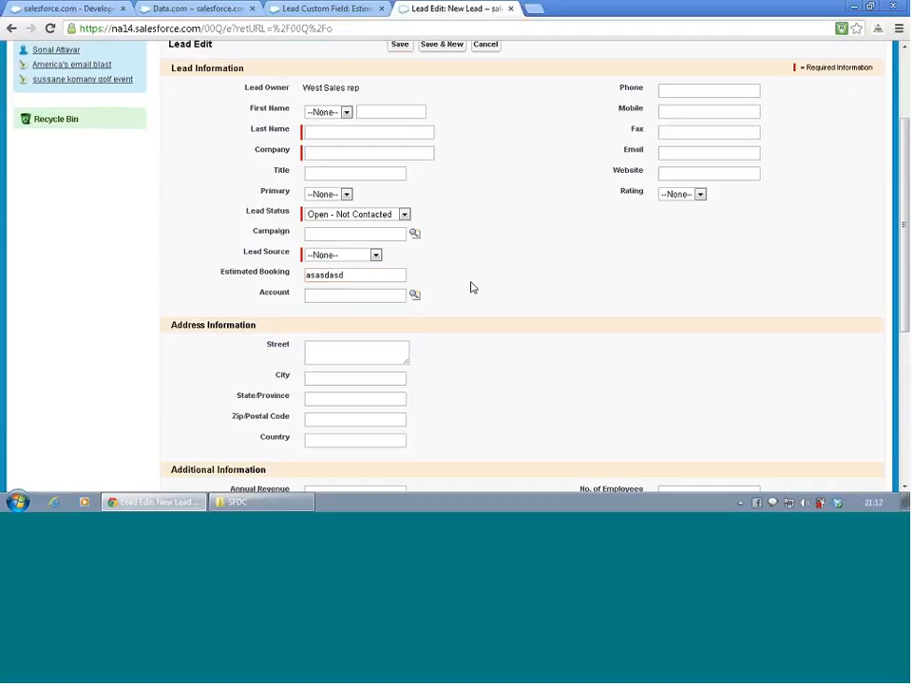
scroll(470, 274, up, 2)
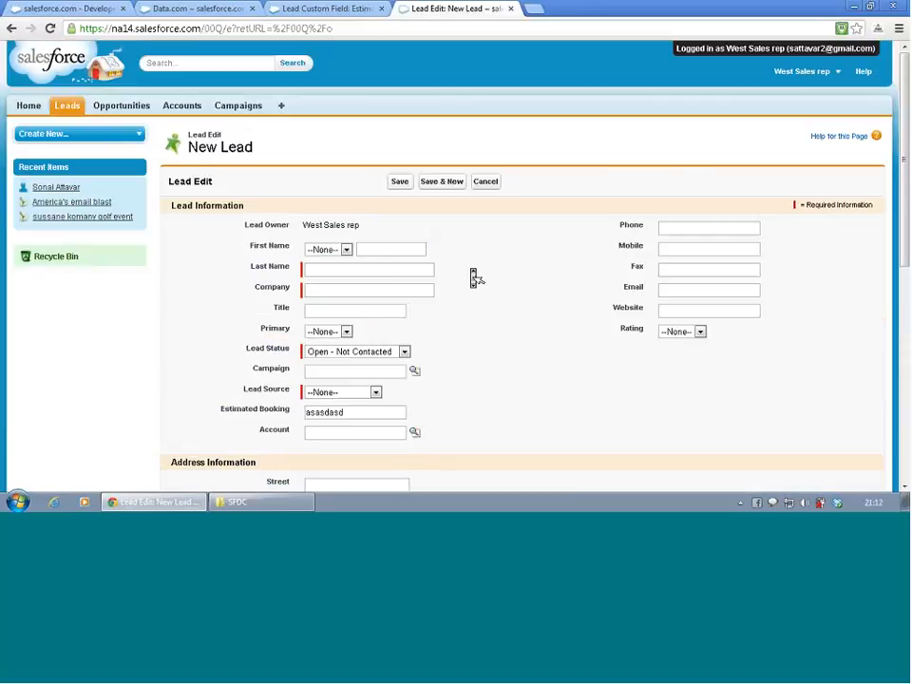
scroll(470, 274, down, 2)
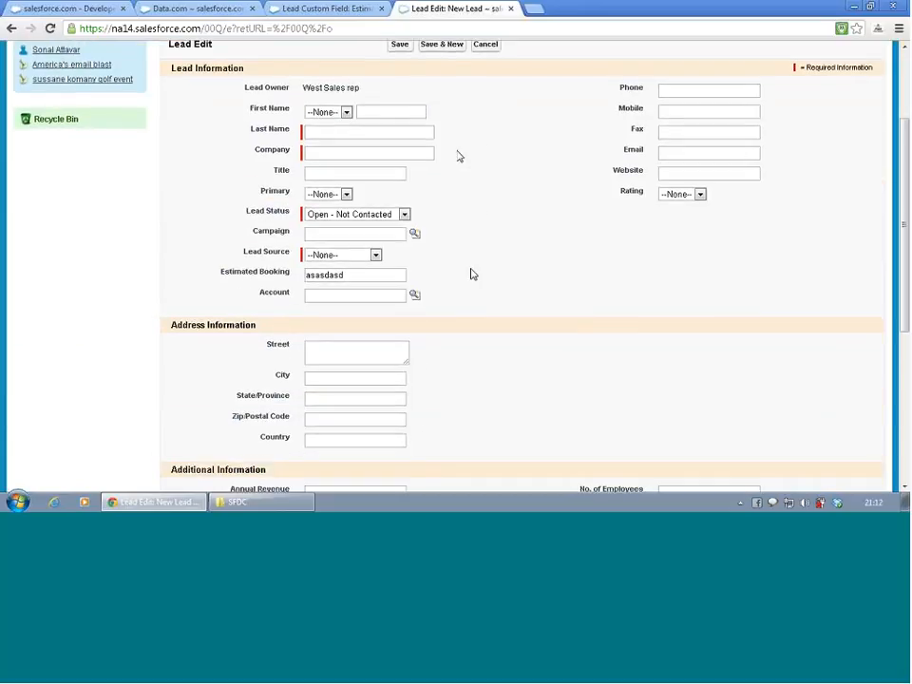
scroll(454, 131, up, 2)
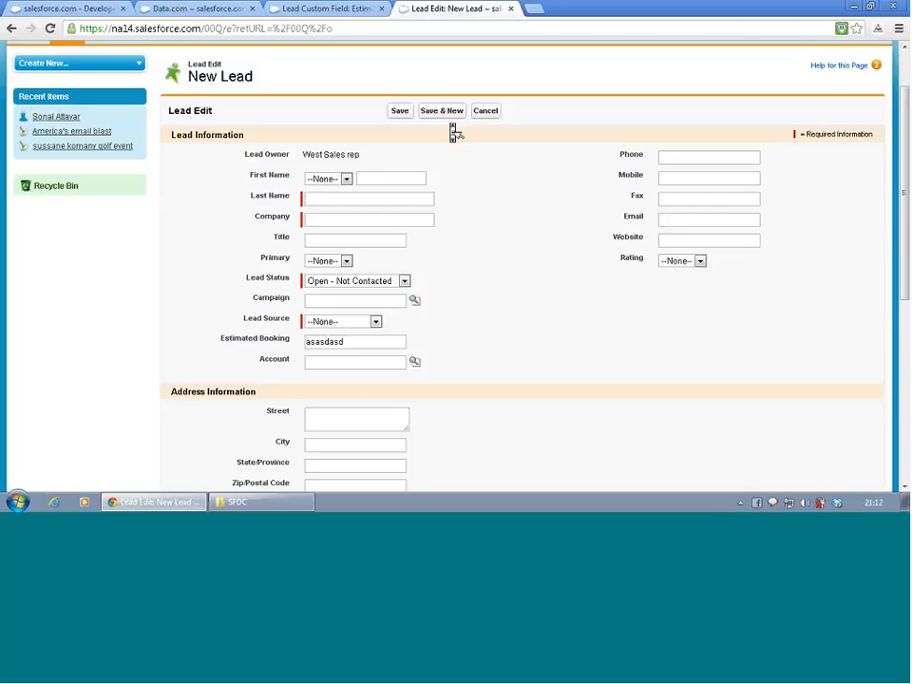
click(485, 113)
- Log out of the West Sales rep session, set that user's profile to 02 Sales Profile and save the user
click(780, 75)
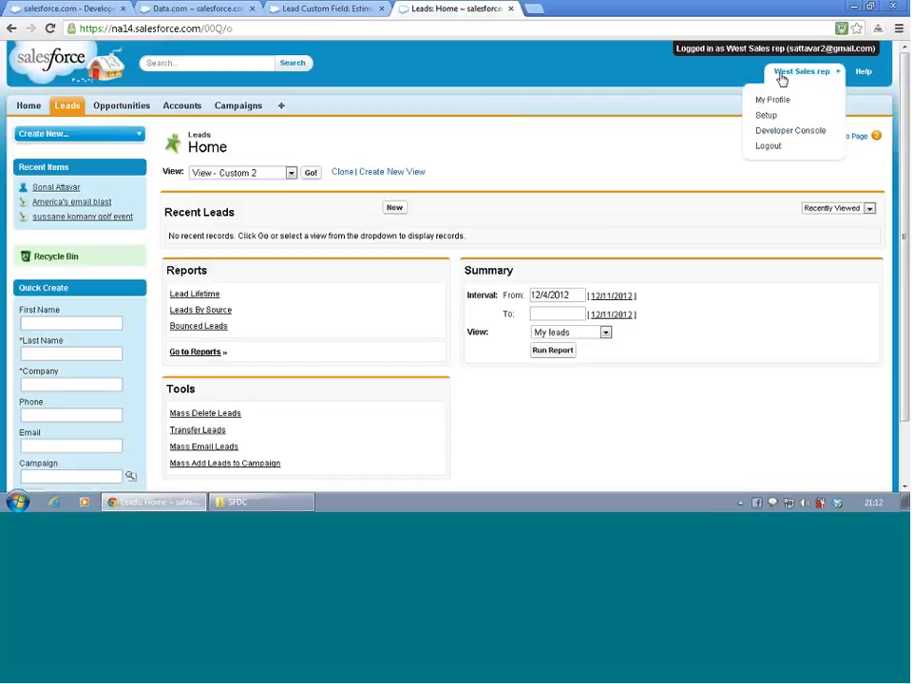
click(780, 146)
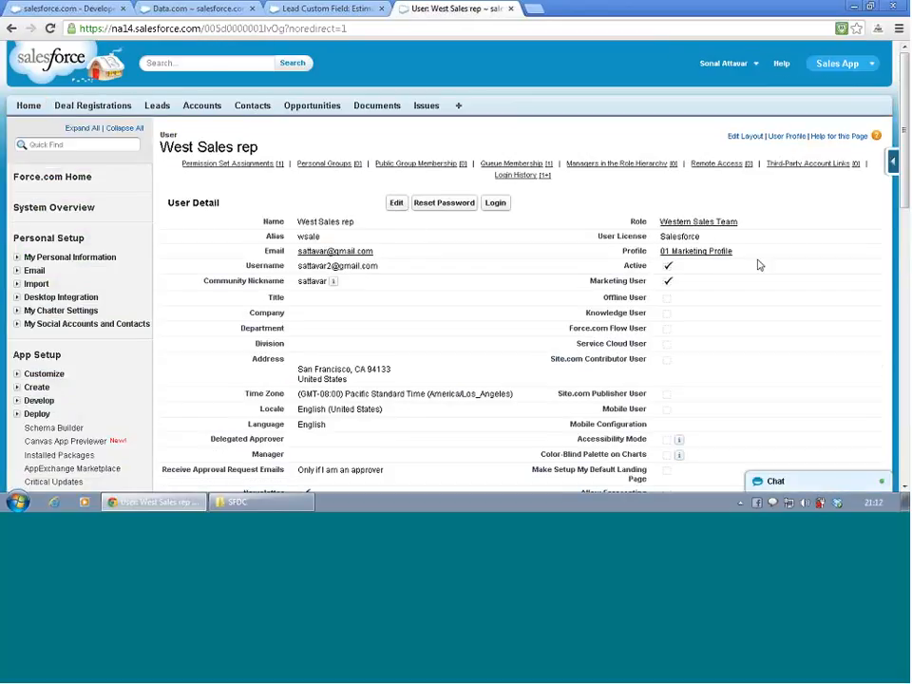
click(396, 205)
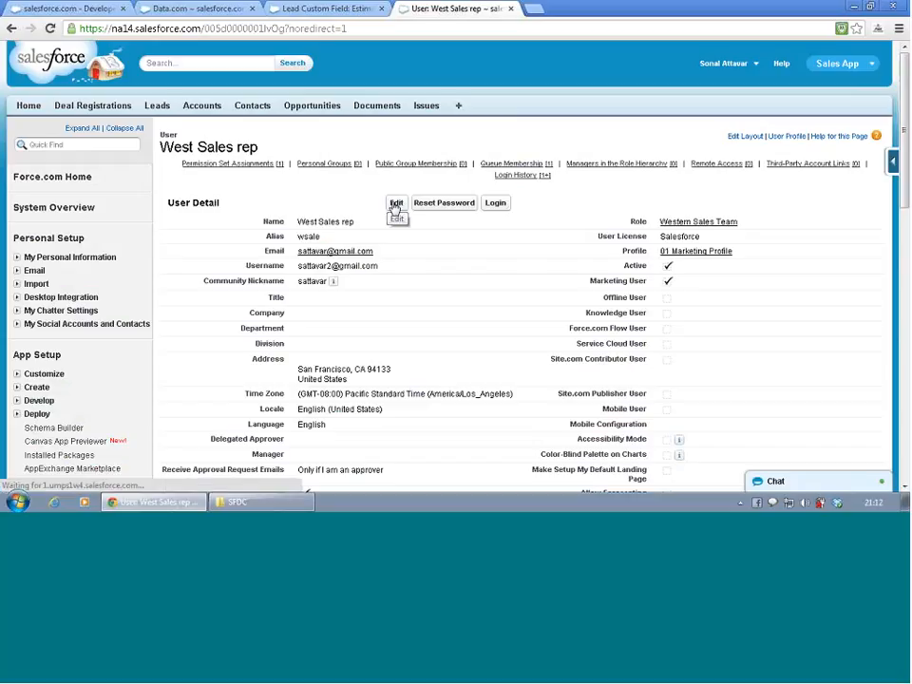
click(741, 270)
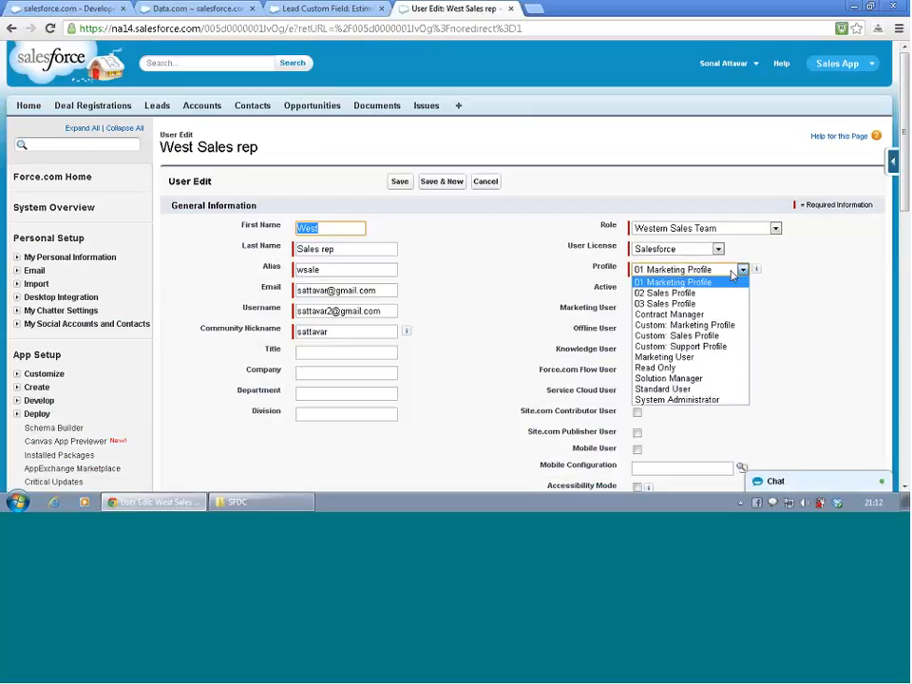
click(716, 294)
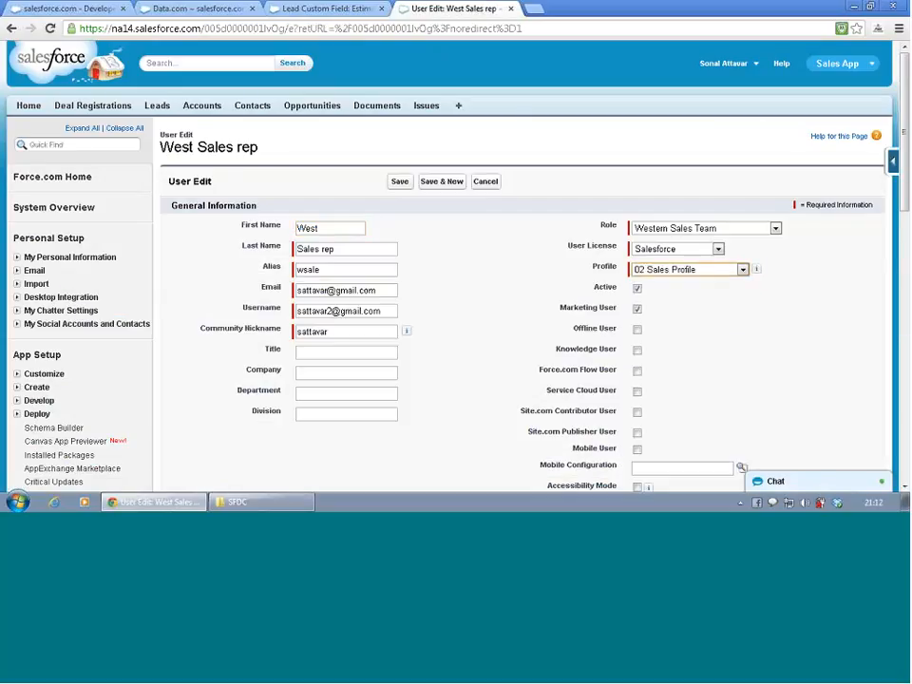
click(401, 183)
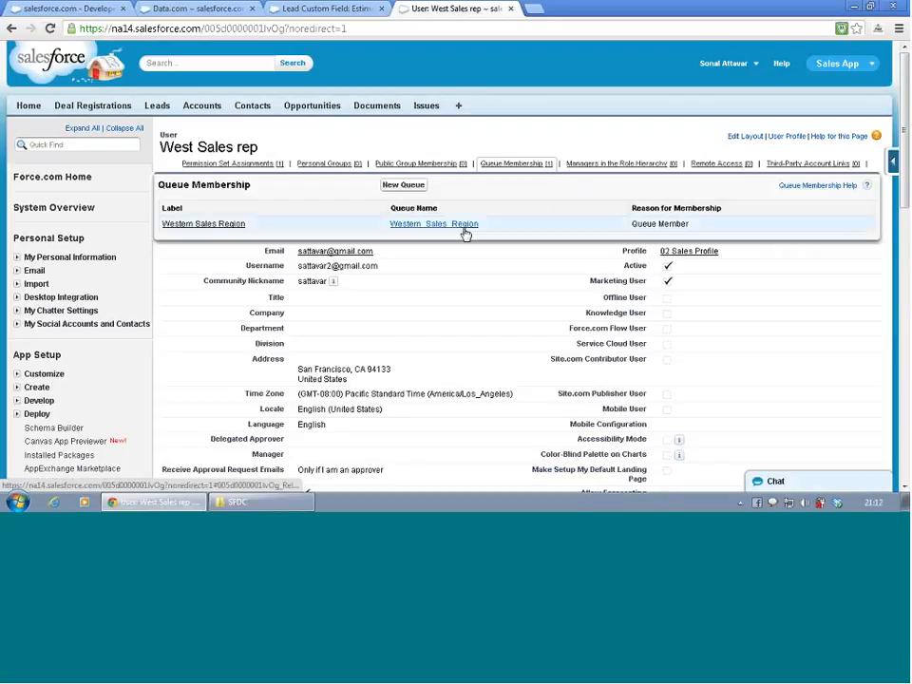
- Log back in as West Sales rep under the sales profile and start a new lead
click(503, 203)
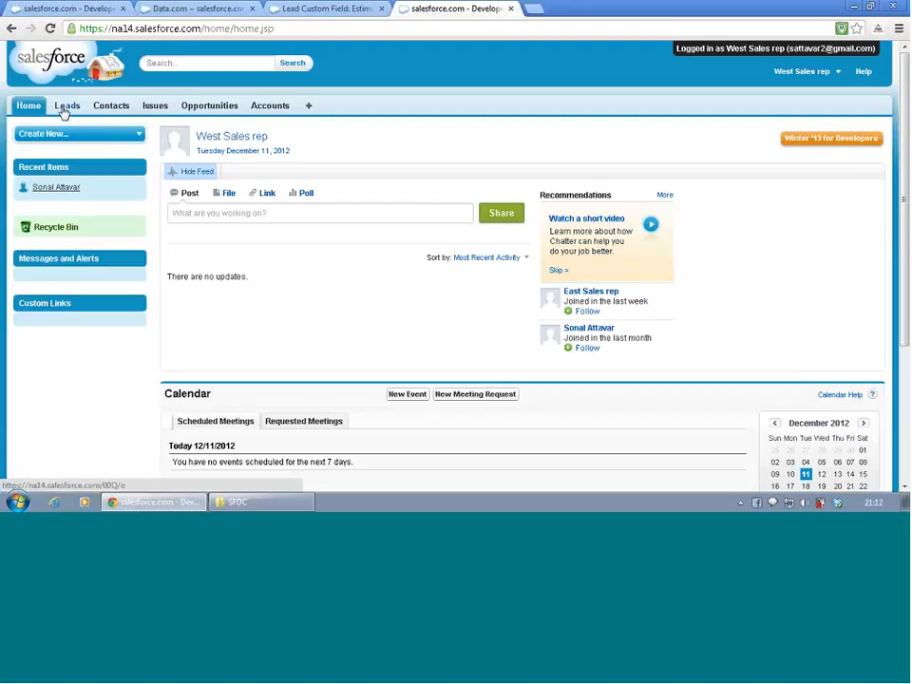
click(63, 108)
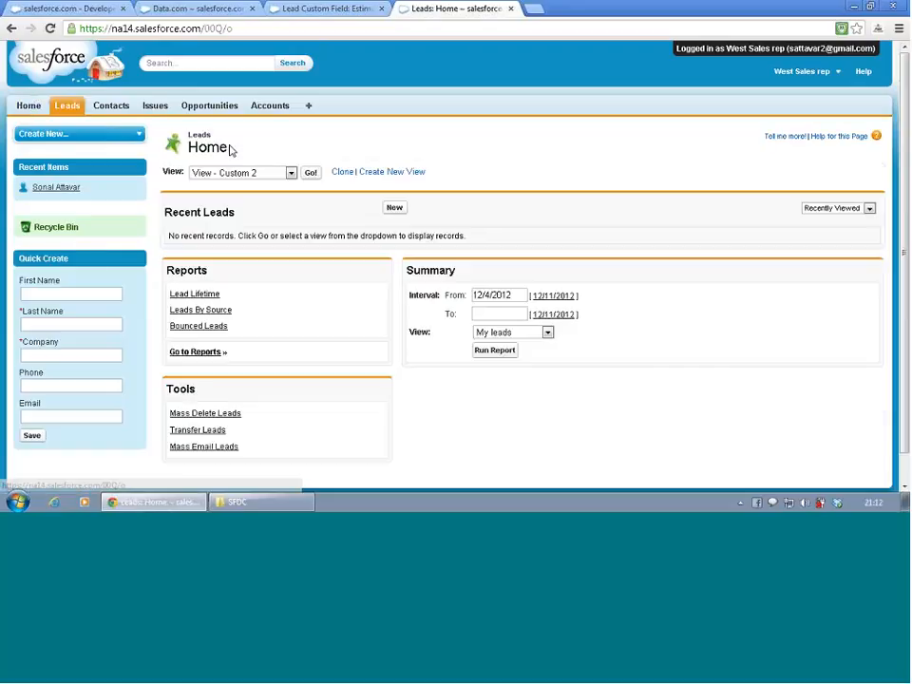
click(394, 208)
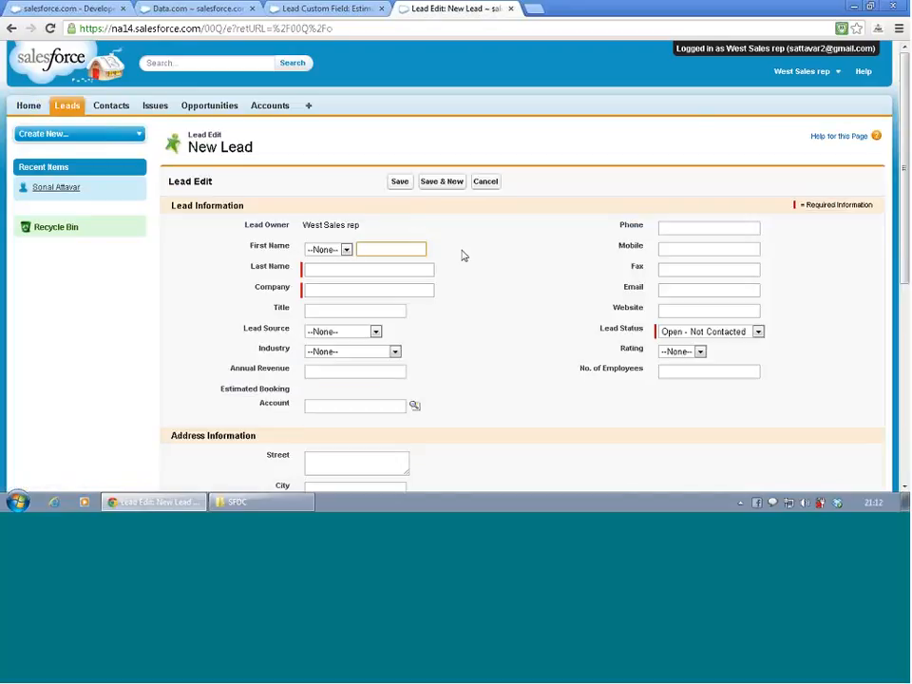
- Check on the new lead form whether the Estimated Booking field accepts input for the sales profile
scroll(464, 259, down, 1)
scroll(464, 260, down, 1)
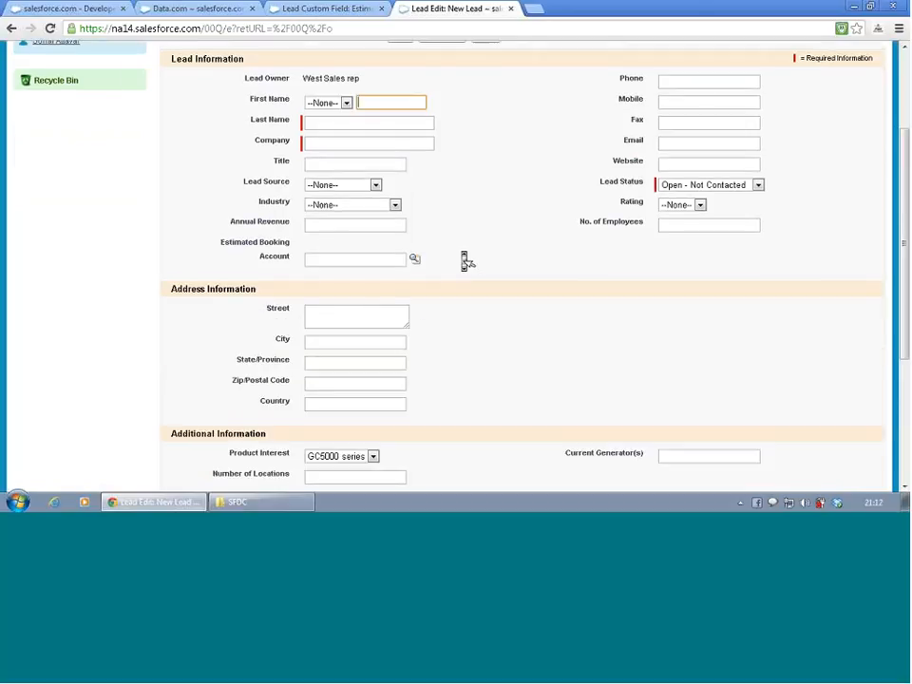
click(322, 248)
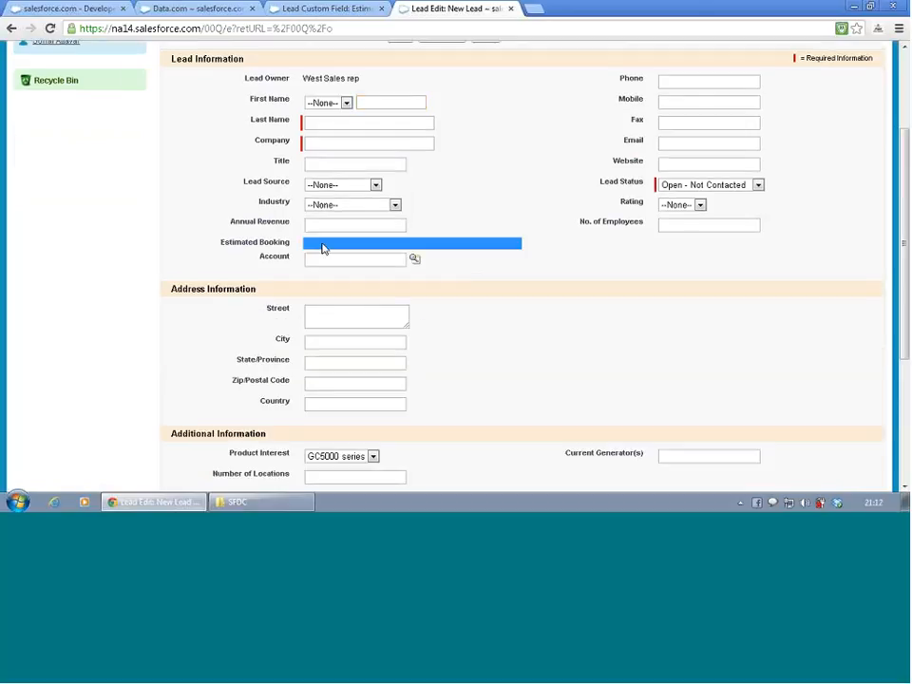
click(323, 249)
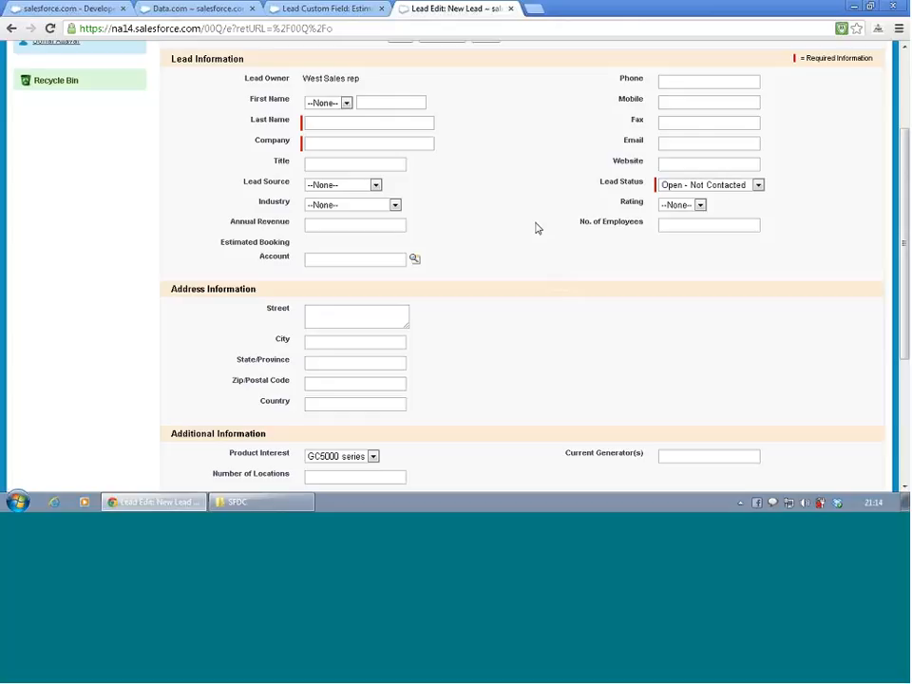
- Log out of the West Sales rep session and return to the administrator's home page
scroll(537, 228, up, 3)
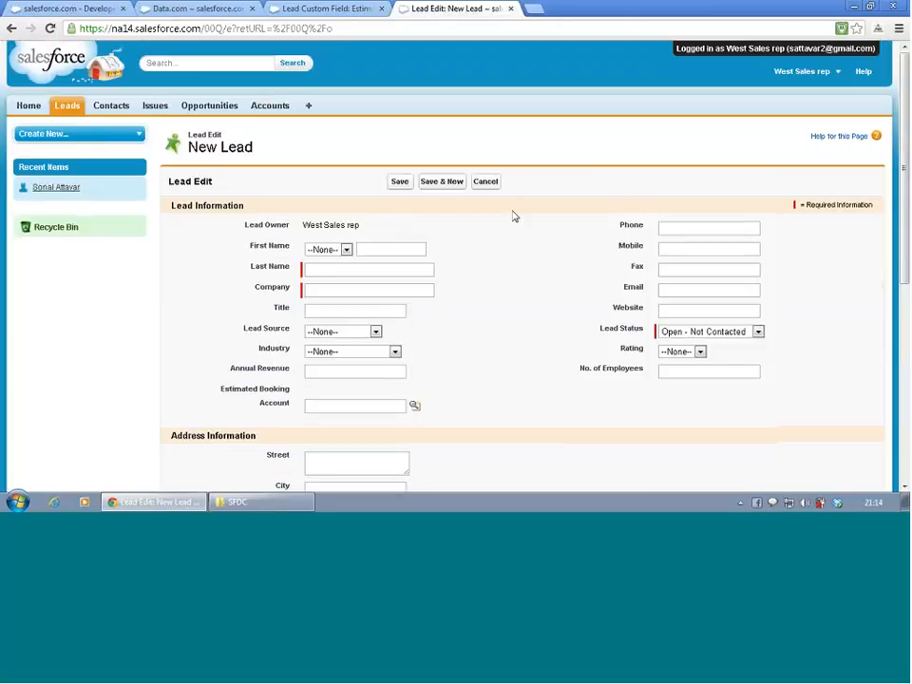
click(792, 73)
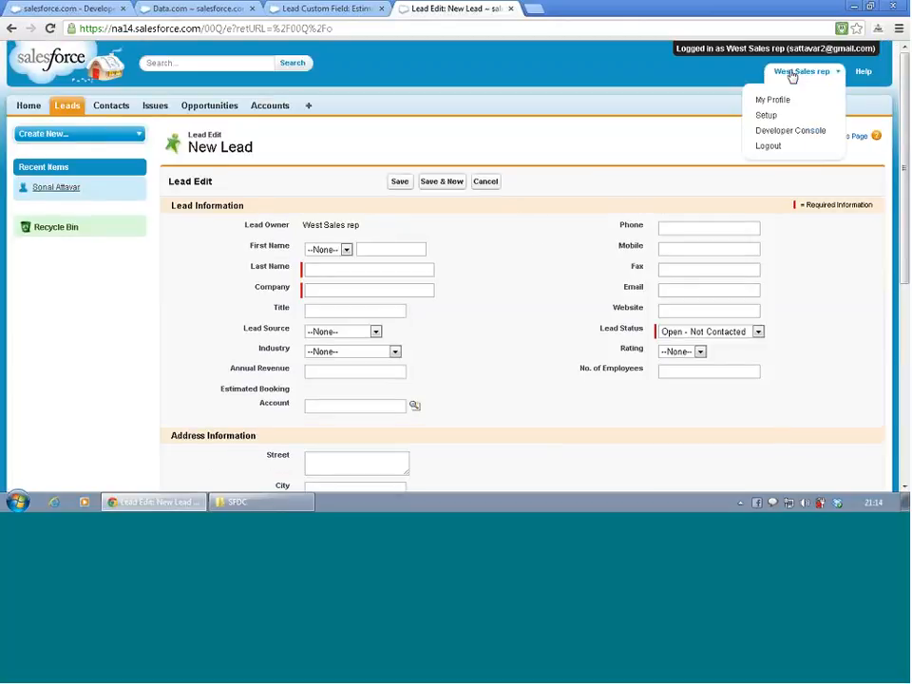
click(769, 149)
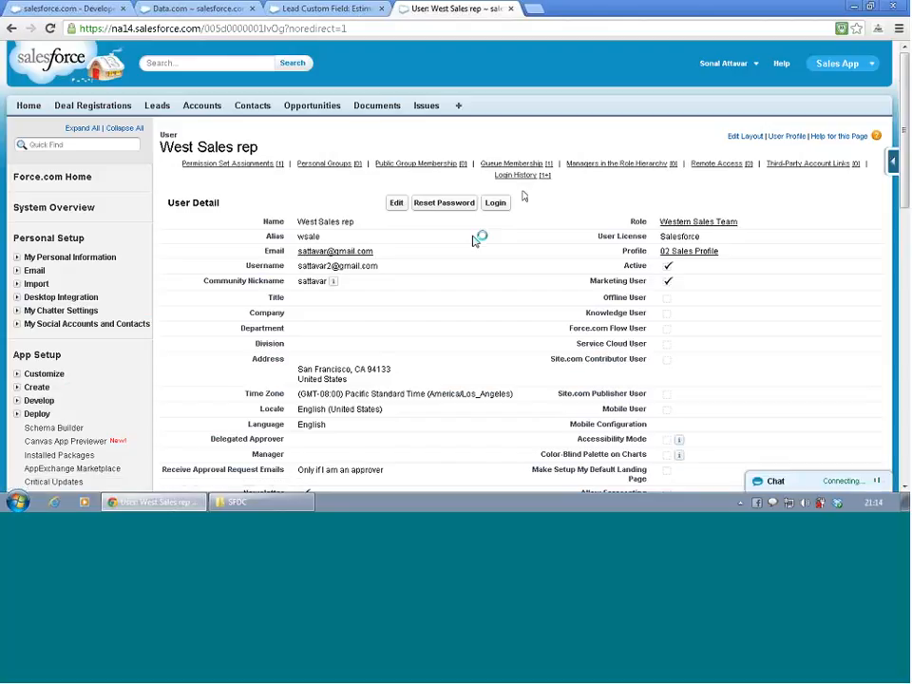
click(33, 110)
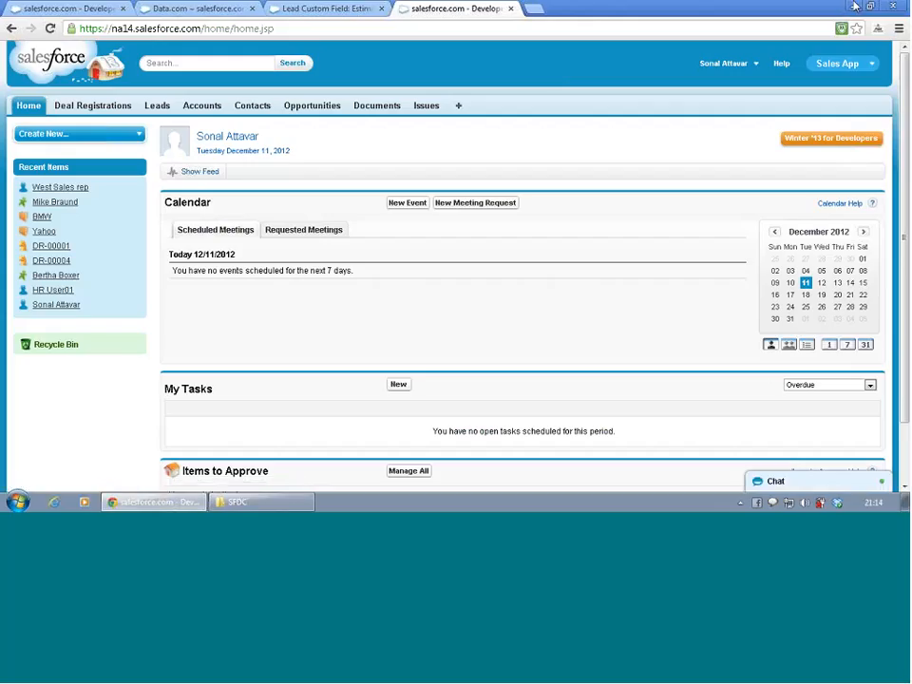